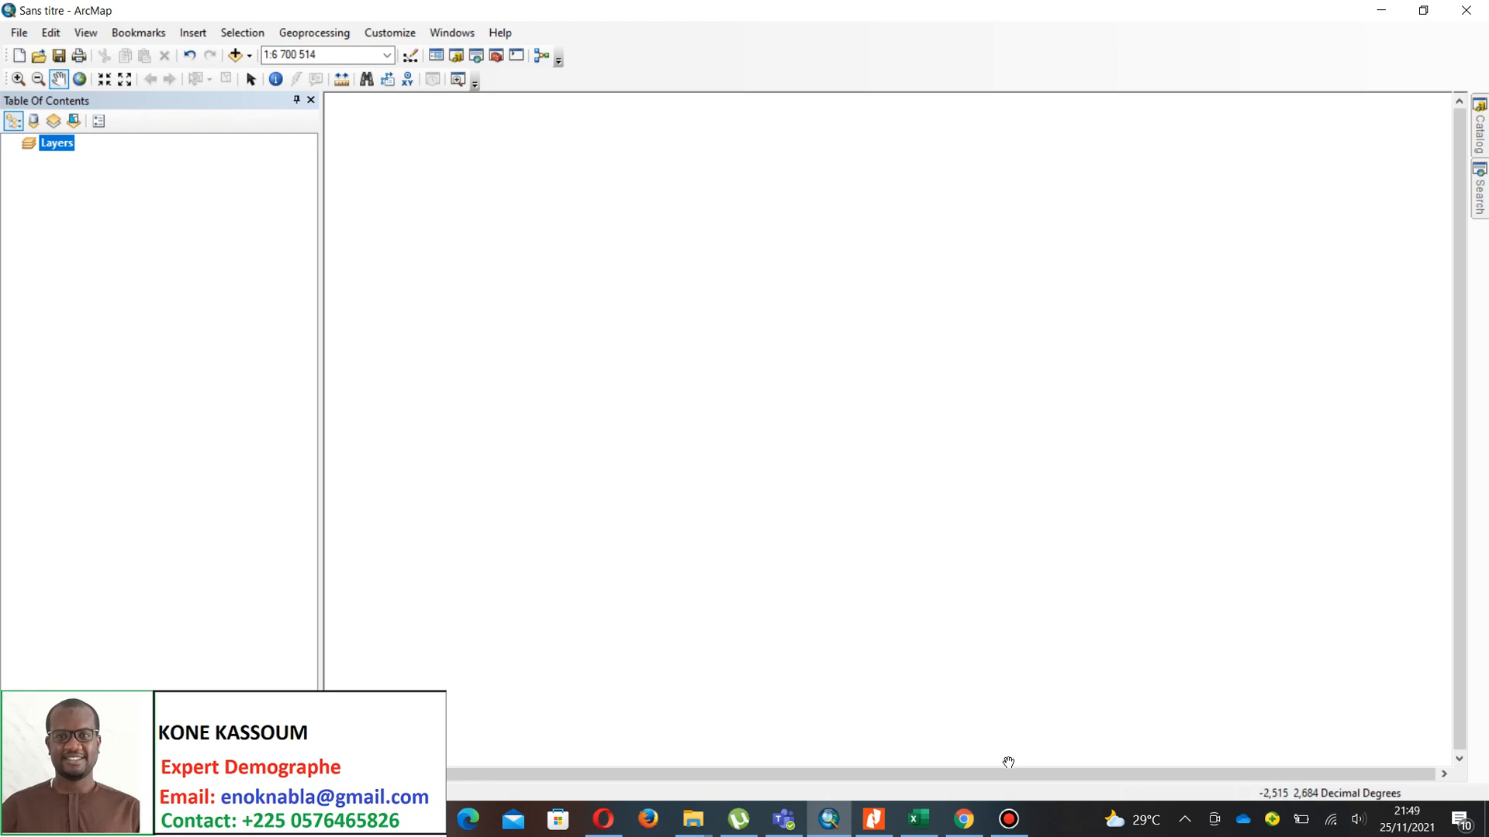
# - Switch to the env2015 report in Nitro Pro and examine its cover page, including the survey title, partner logos and publication date
pyautogui.moveTo(884, 831)
pyautogui.click(895, 706)
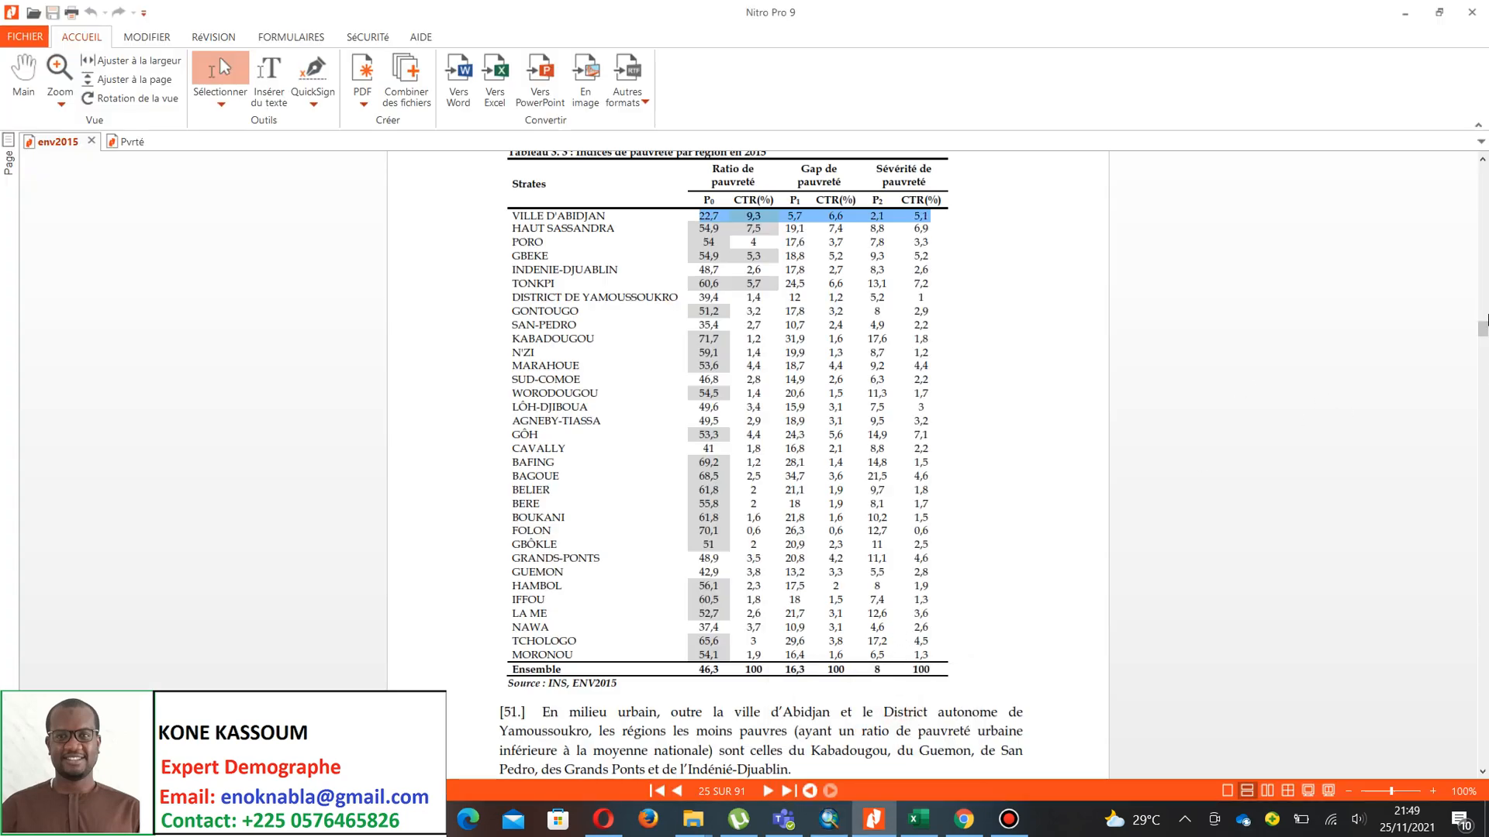
pyautogui.moveTo(1483, 329); pyautogui.dragTo(1483, 174)
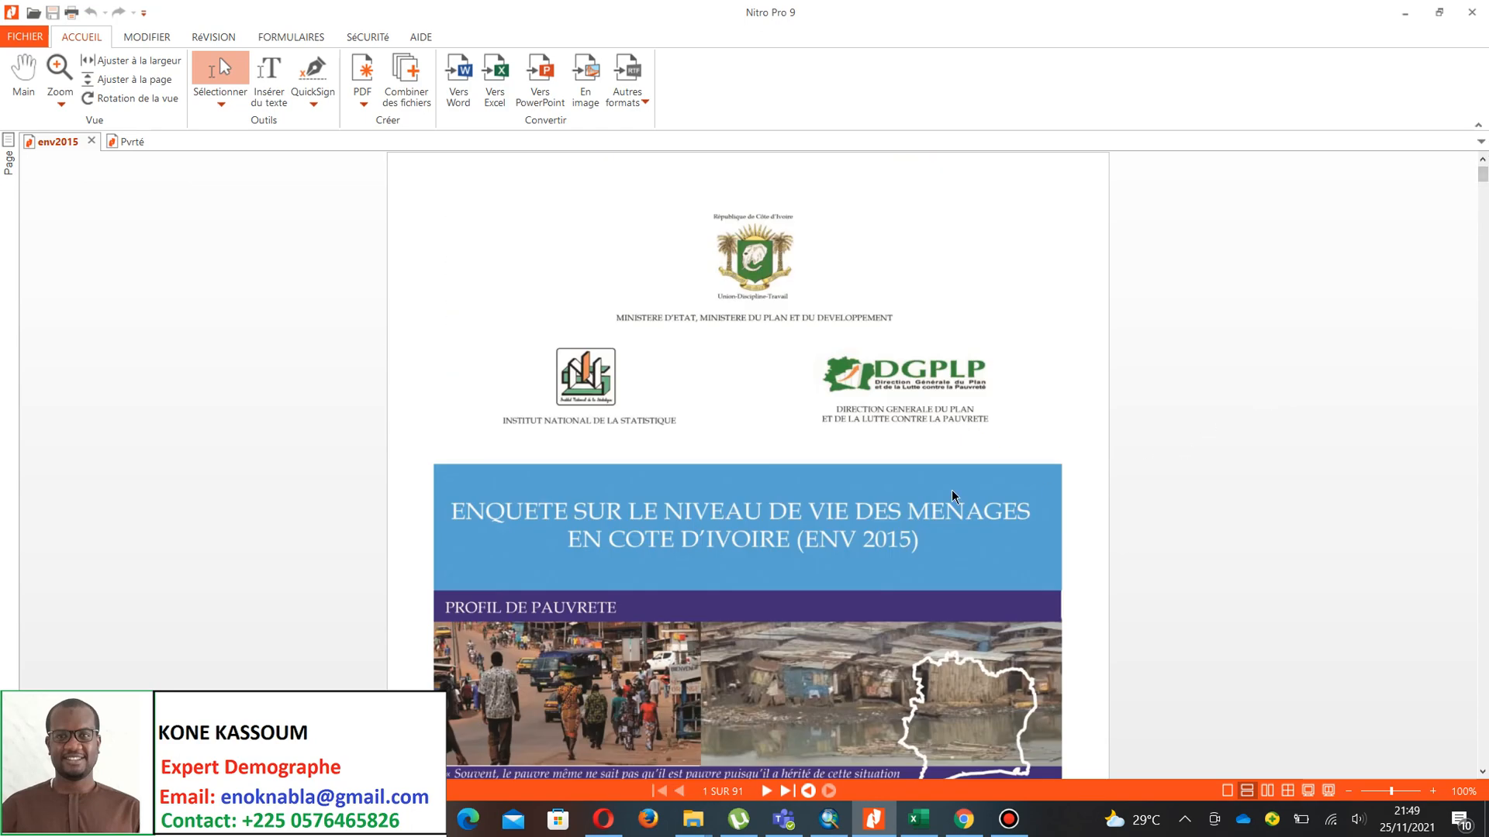
pyautogui.scroll(-3, 953, 497)
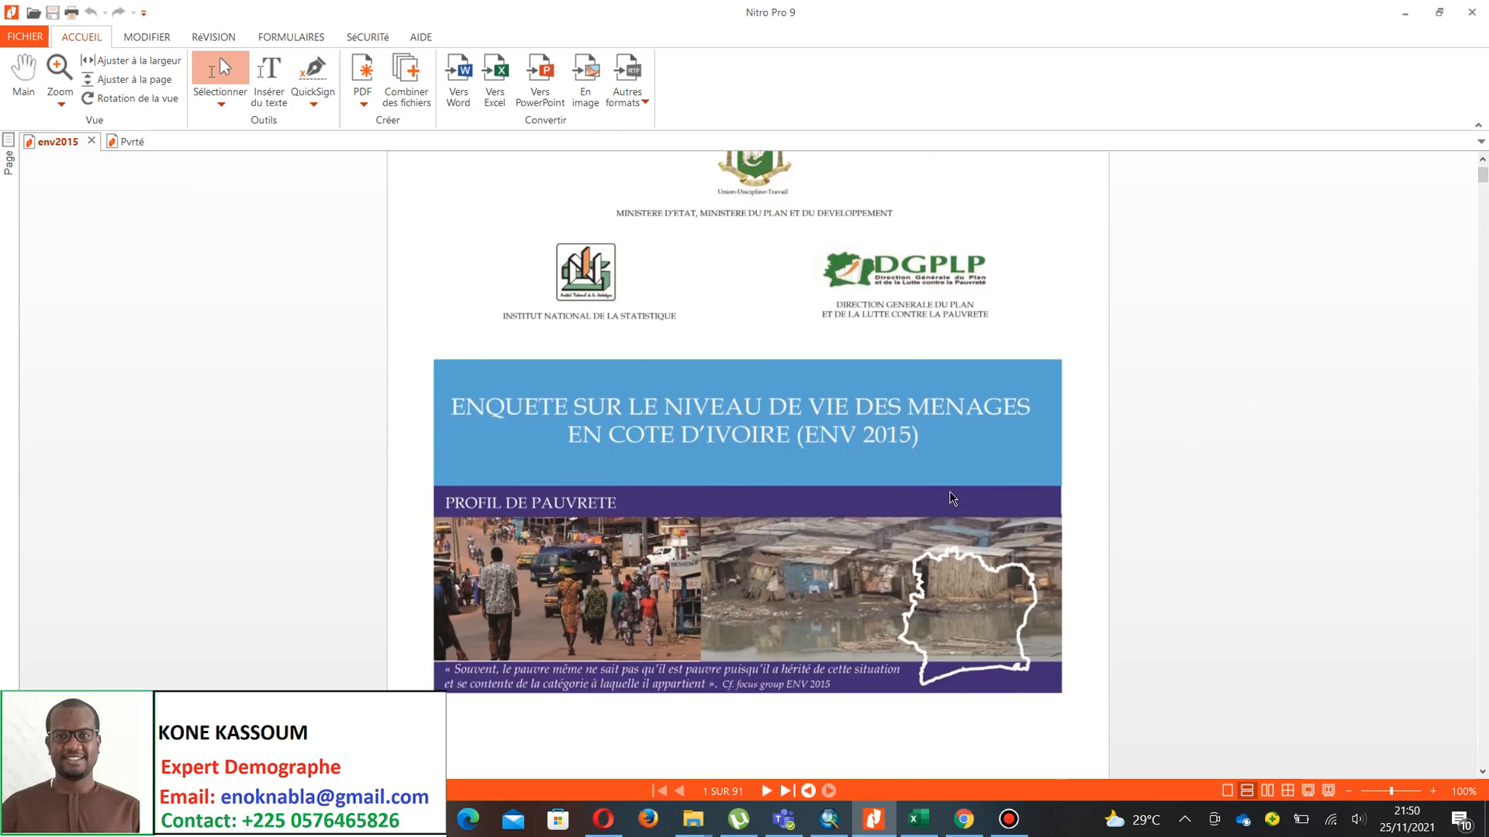
pyautogui.scroll(-8, 953, 499)
pyautogui.scroll(-3, 953, 499)
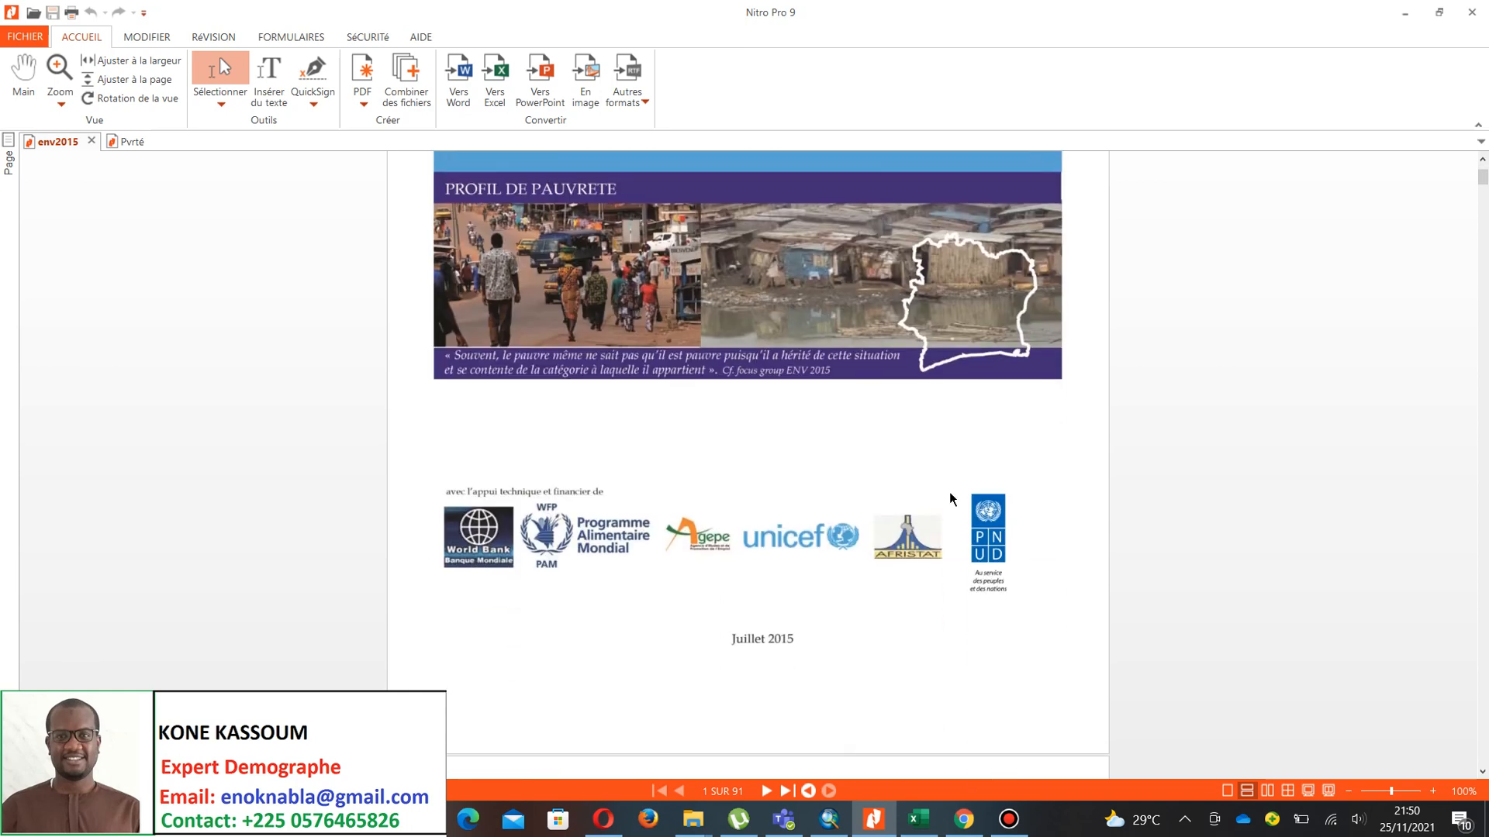
pyautogui.scroll(9, 952, 498)
pyautogui.scroll(-4, 953, 498)
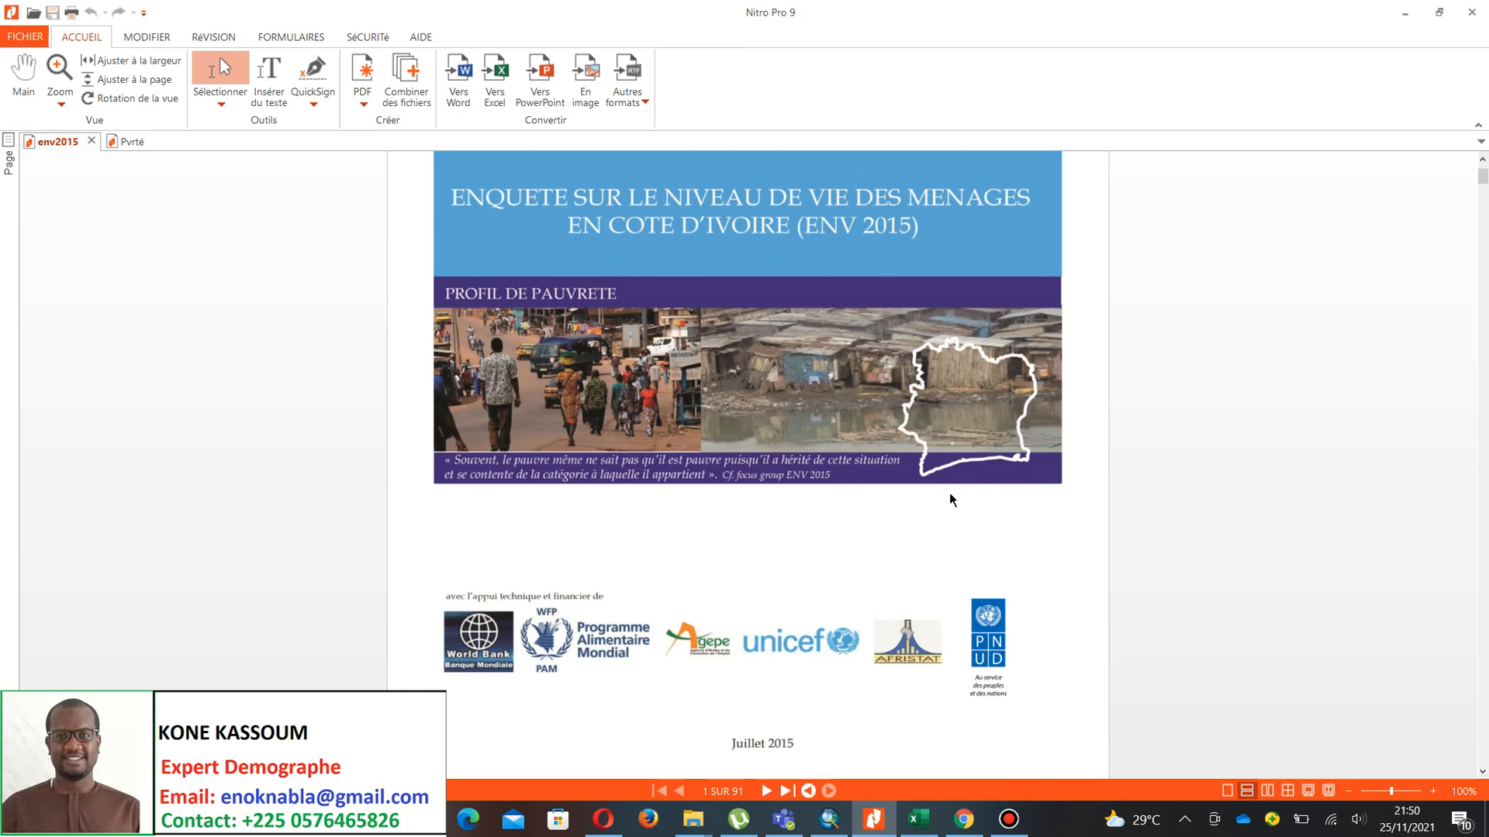
pyautogui.scroll(-5, 953, 499)
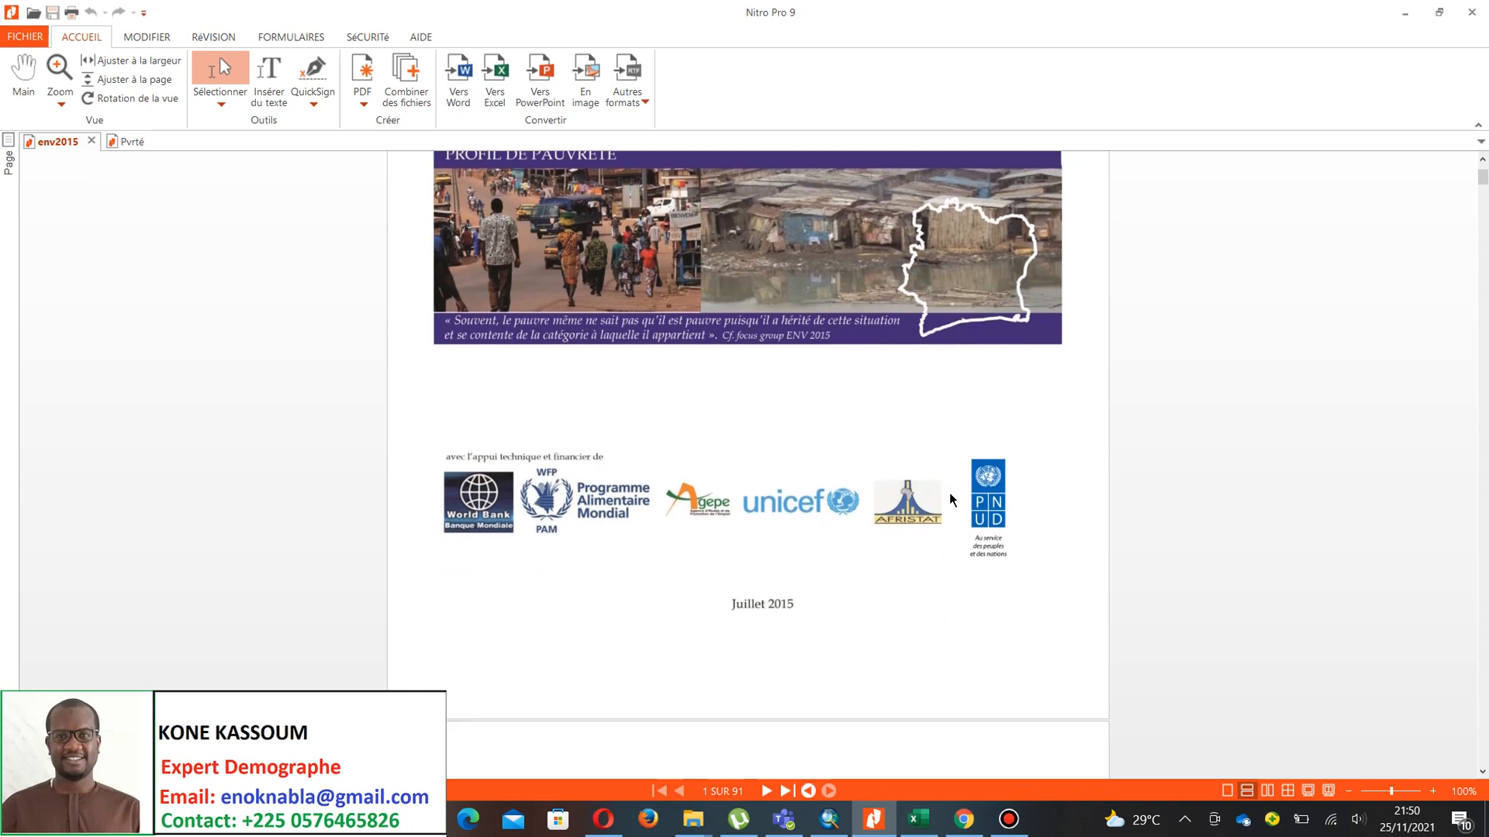
pyautogui.scroll(4, 953, 499)
pyautogui.scroll(-7, 953, 499)
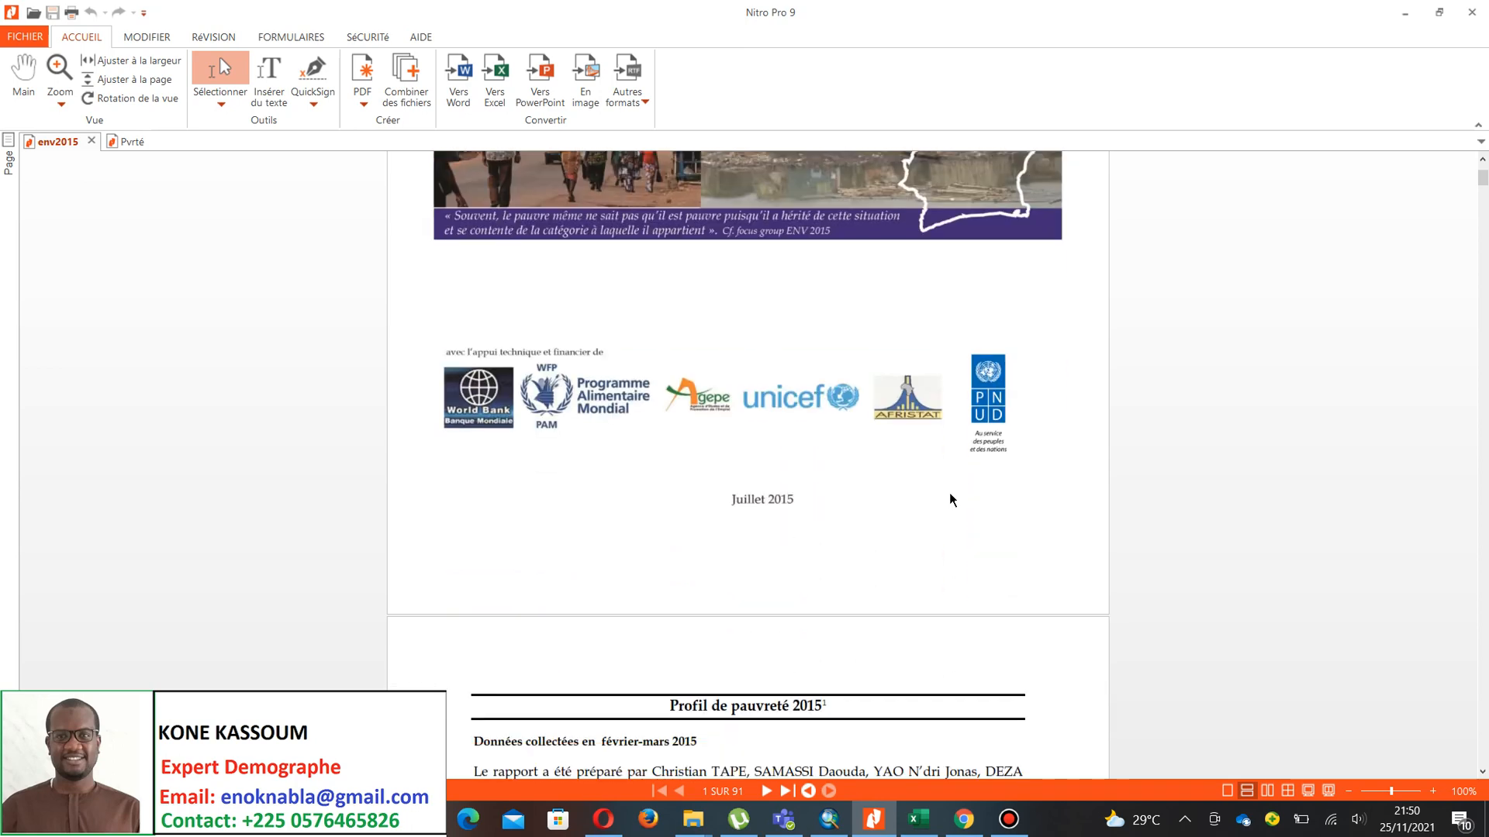
# - Go to page 25 of the env2015 report
pyautogui.click(732, 791)
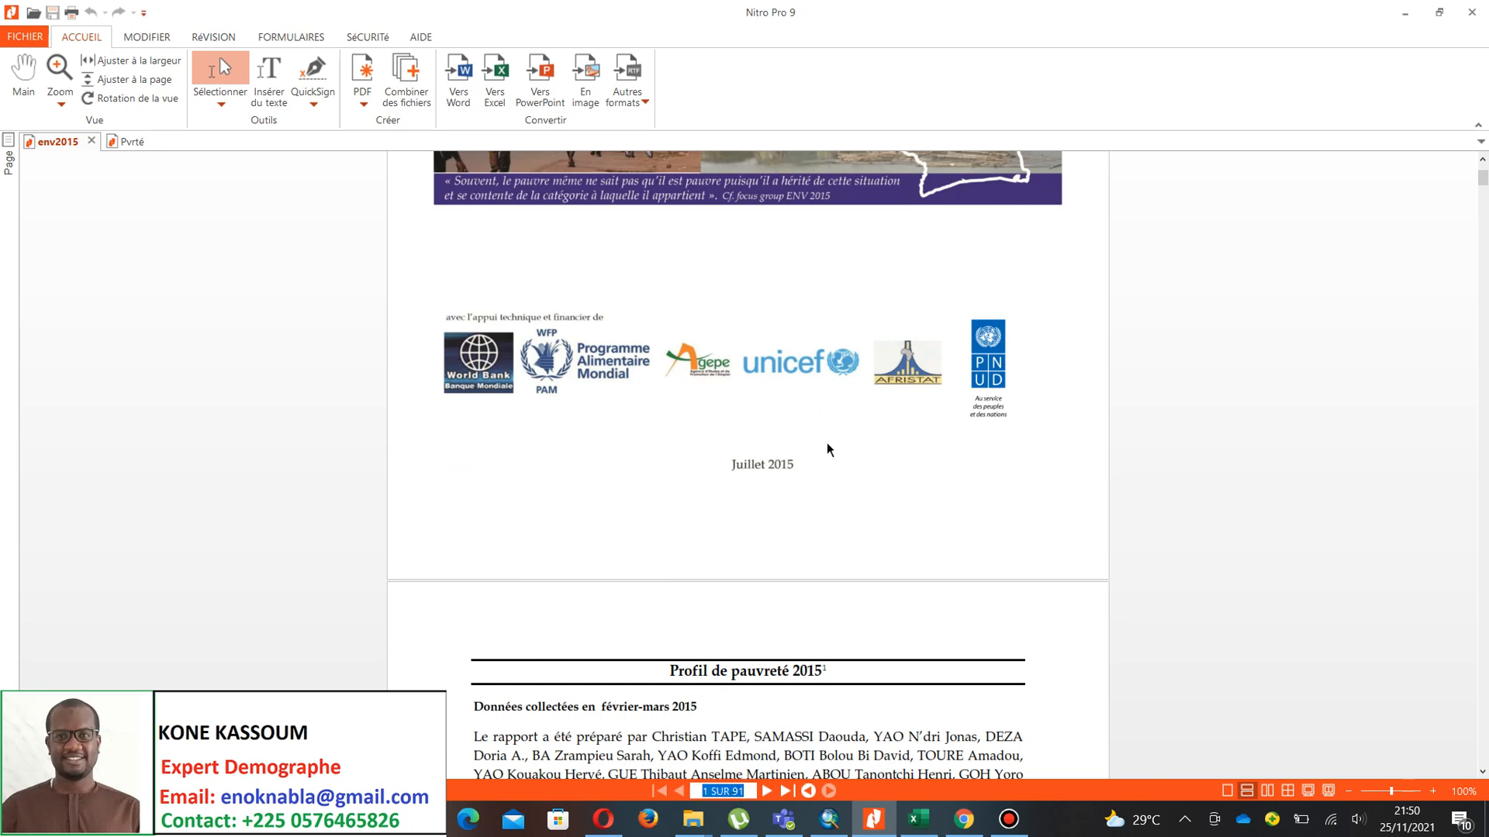
pyautogui.scroll(4, 829, 423)
pyautogui.scroll(-5, 829, 422)
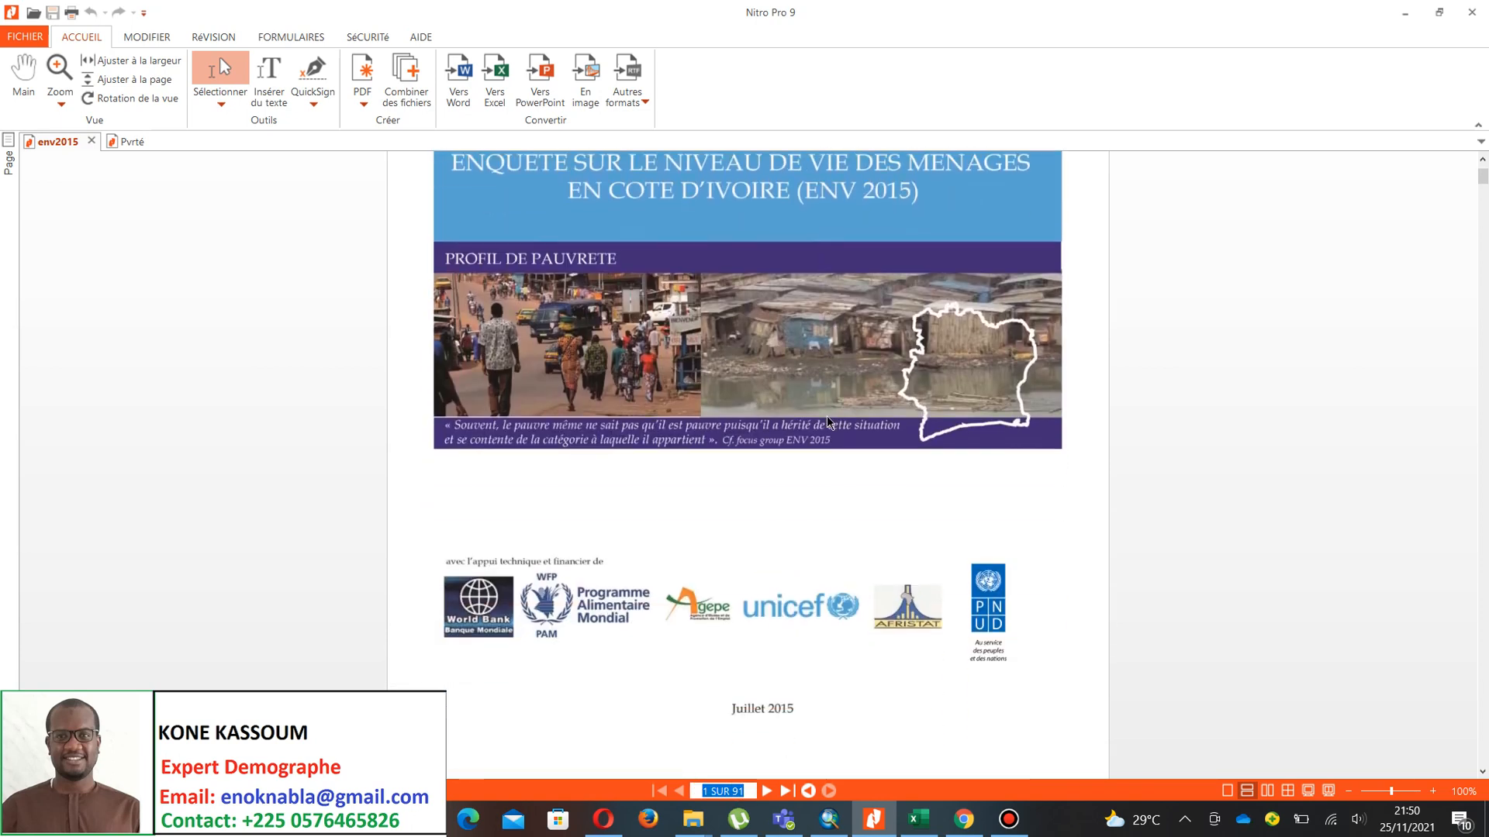
pyautogui.scroll(3, 829, 423)
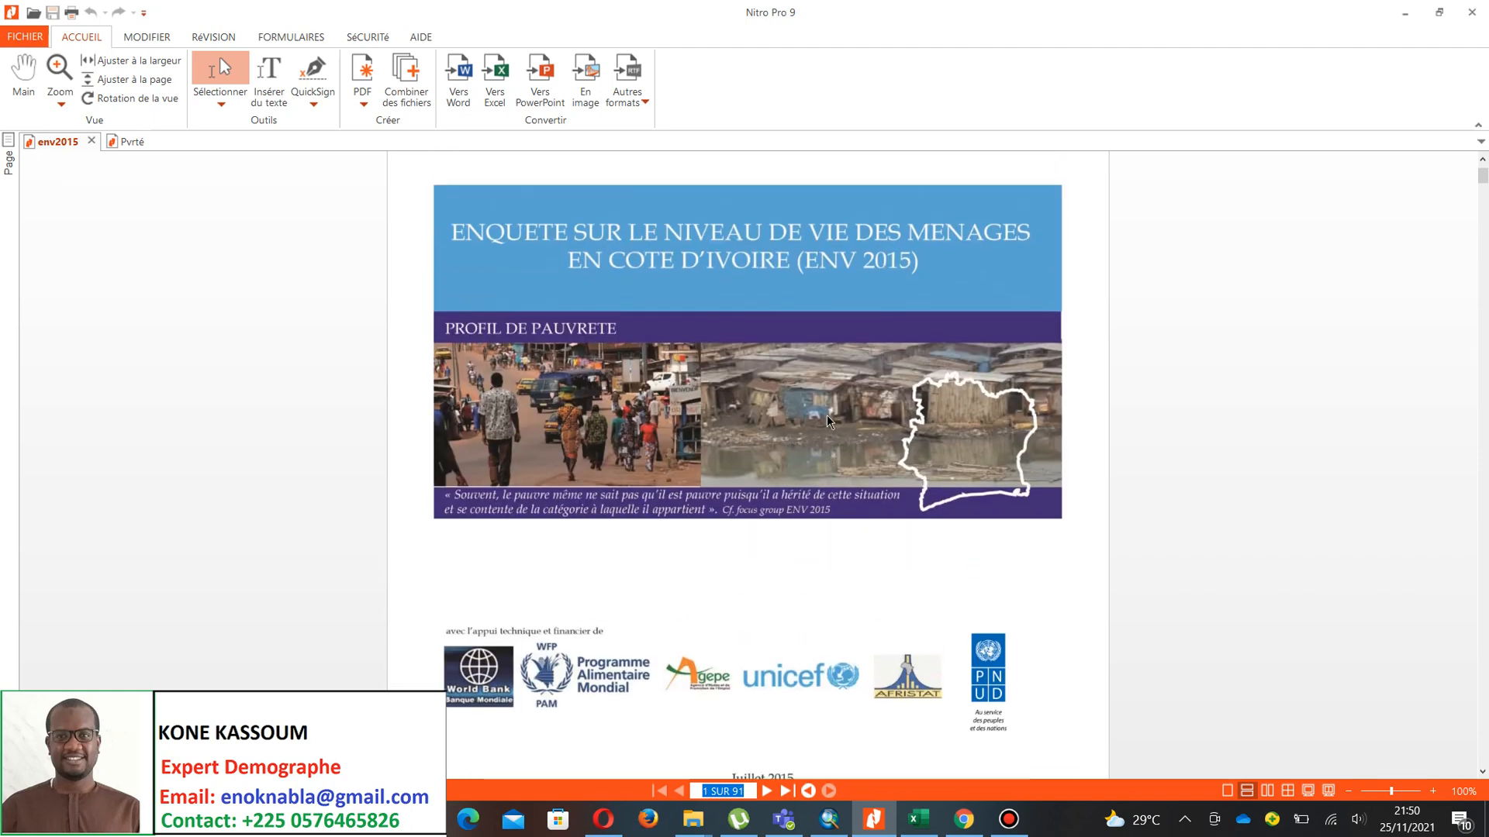
pyautogui.scroll(-3, 826, 421)
pyautogui.write('25')
pyautogui.press('Return')
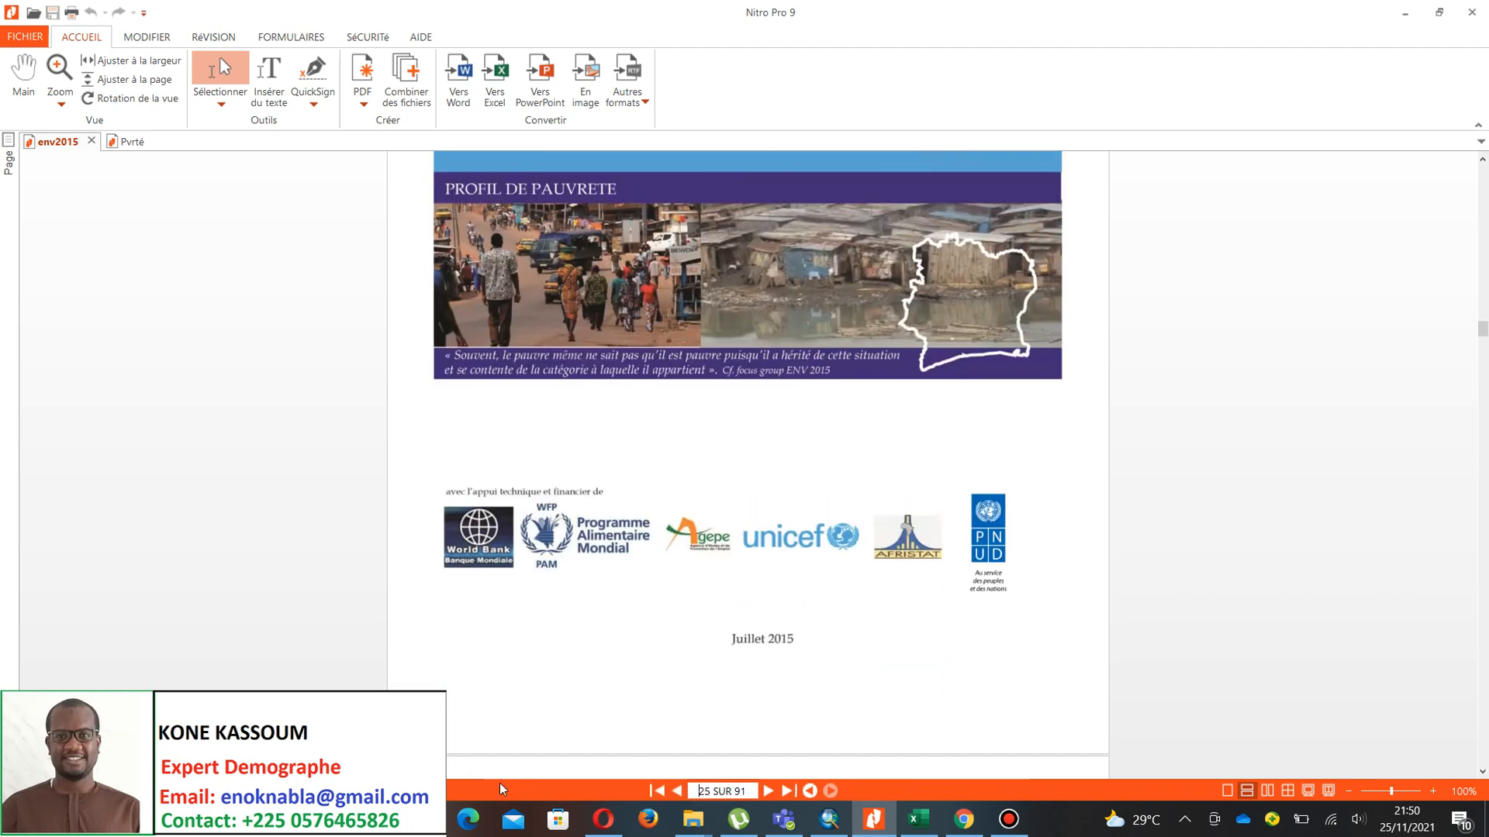
# - Examine Tableau 3.3 on the 2015 poverty indices by region at 125% zoom, focusing on the strata and the P0 poverty ratio
pyautogui.scroll(1, 585, 580)
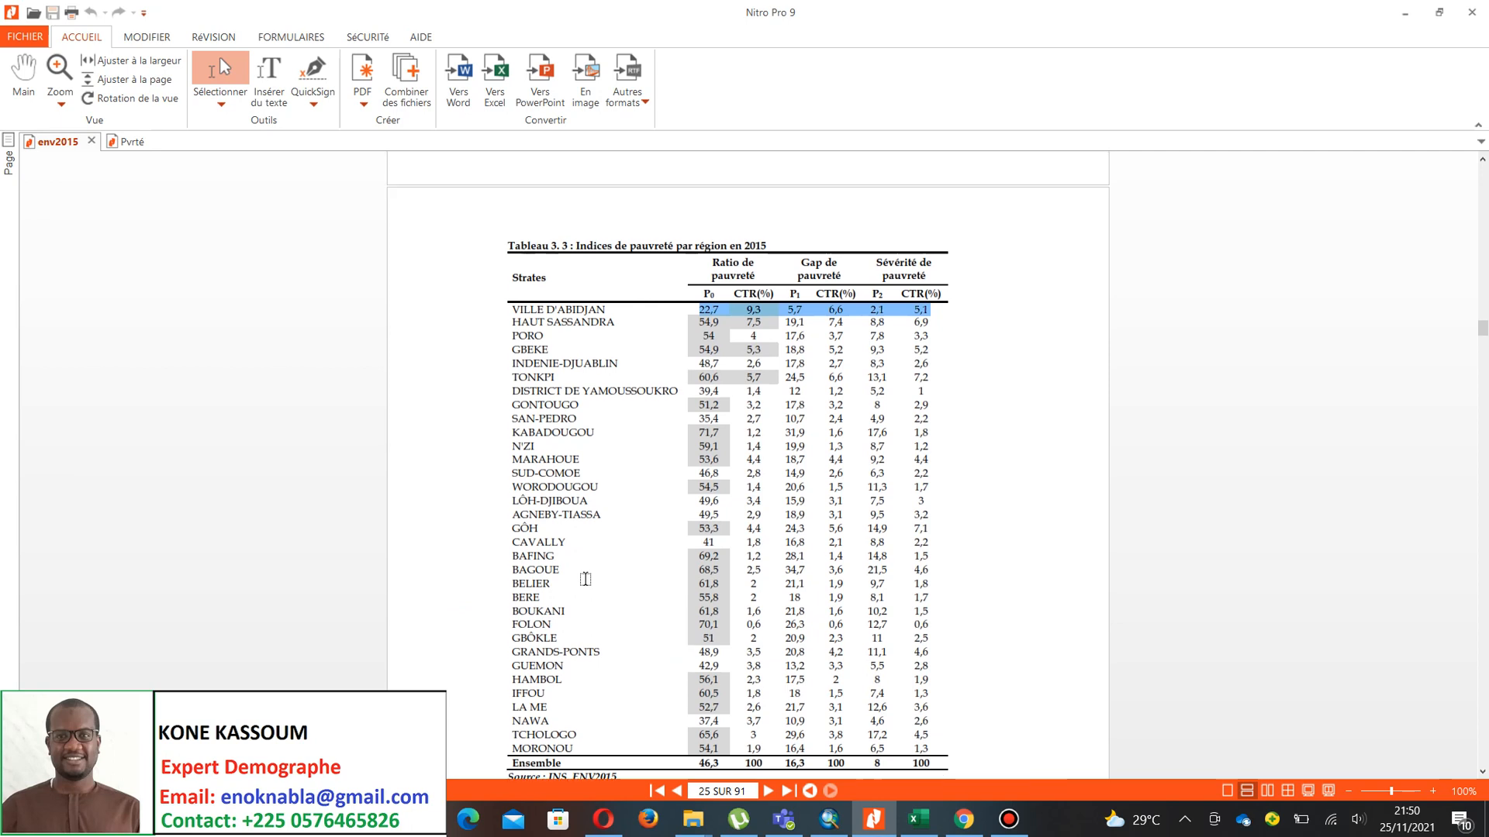
pyautogui.scroll(-1, 586, 576)
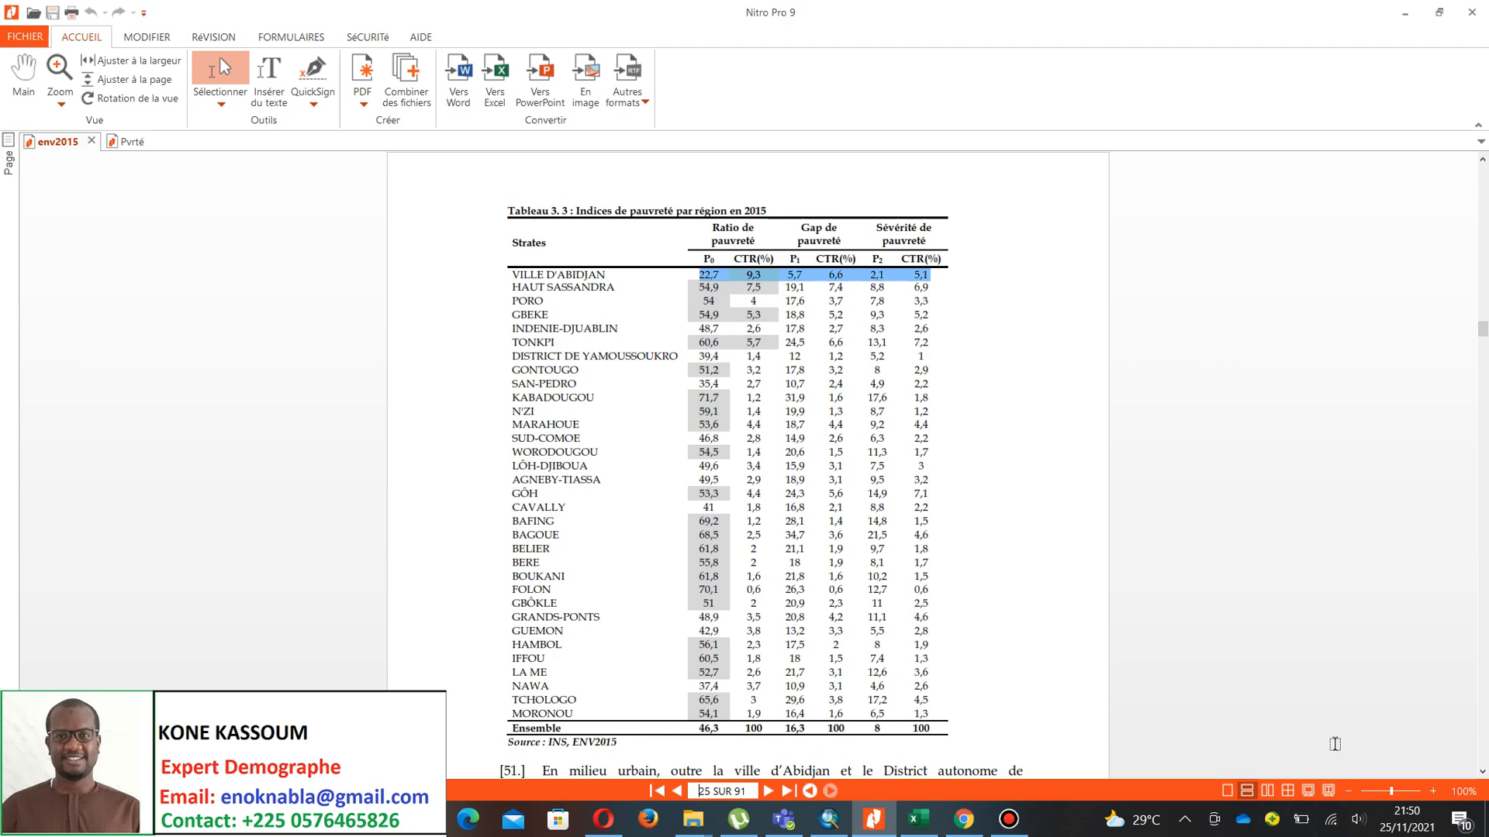
pyautogui.scroll(1, 671, 487)
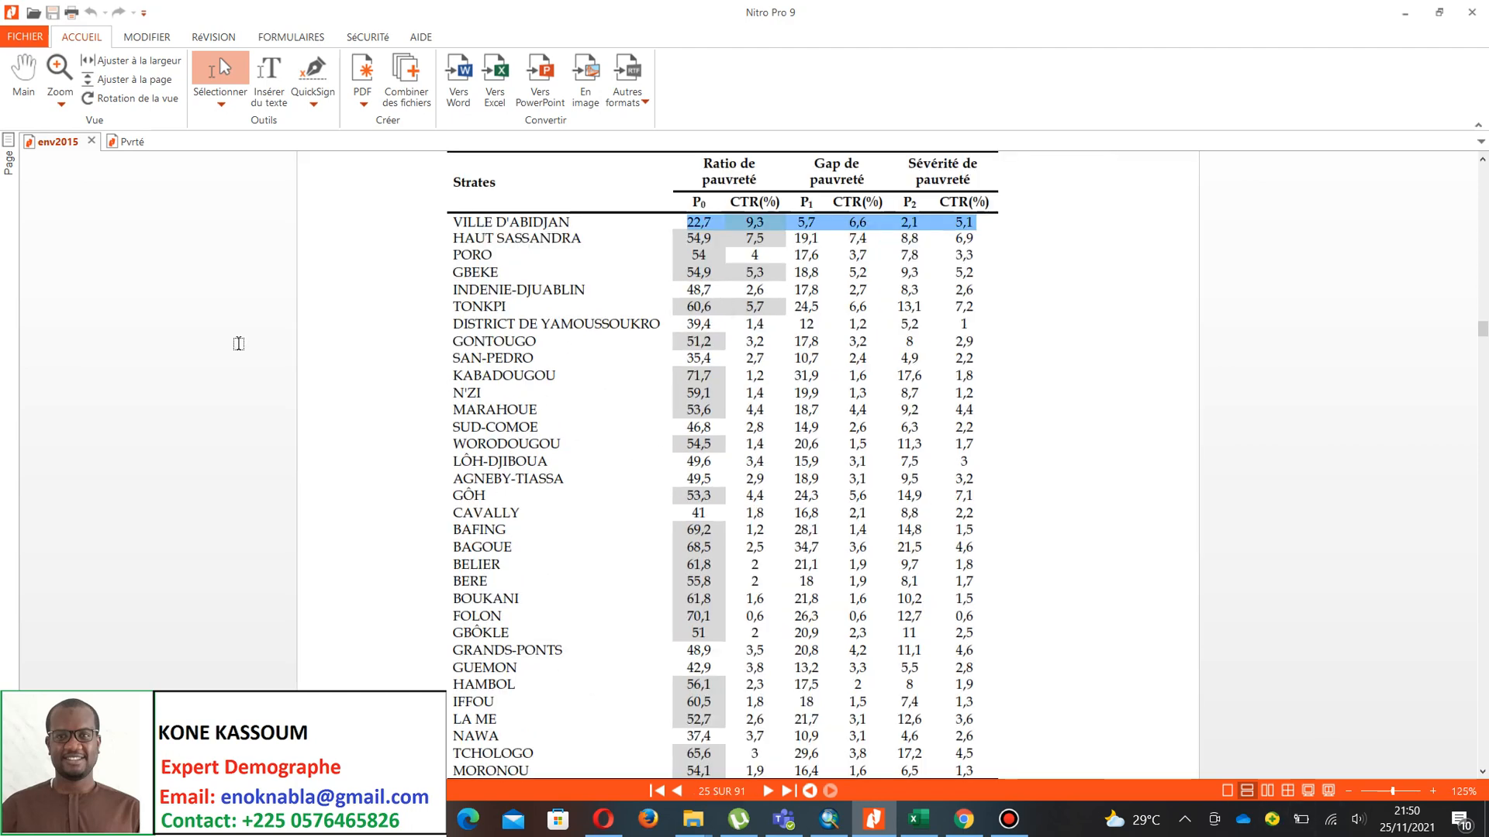
pyautogui.moveTo(897, 307); pyautogui.dragTo(904, 307)
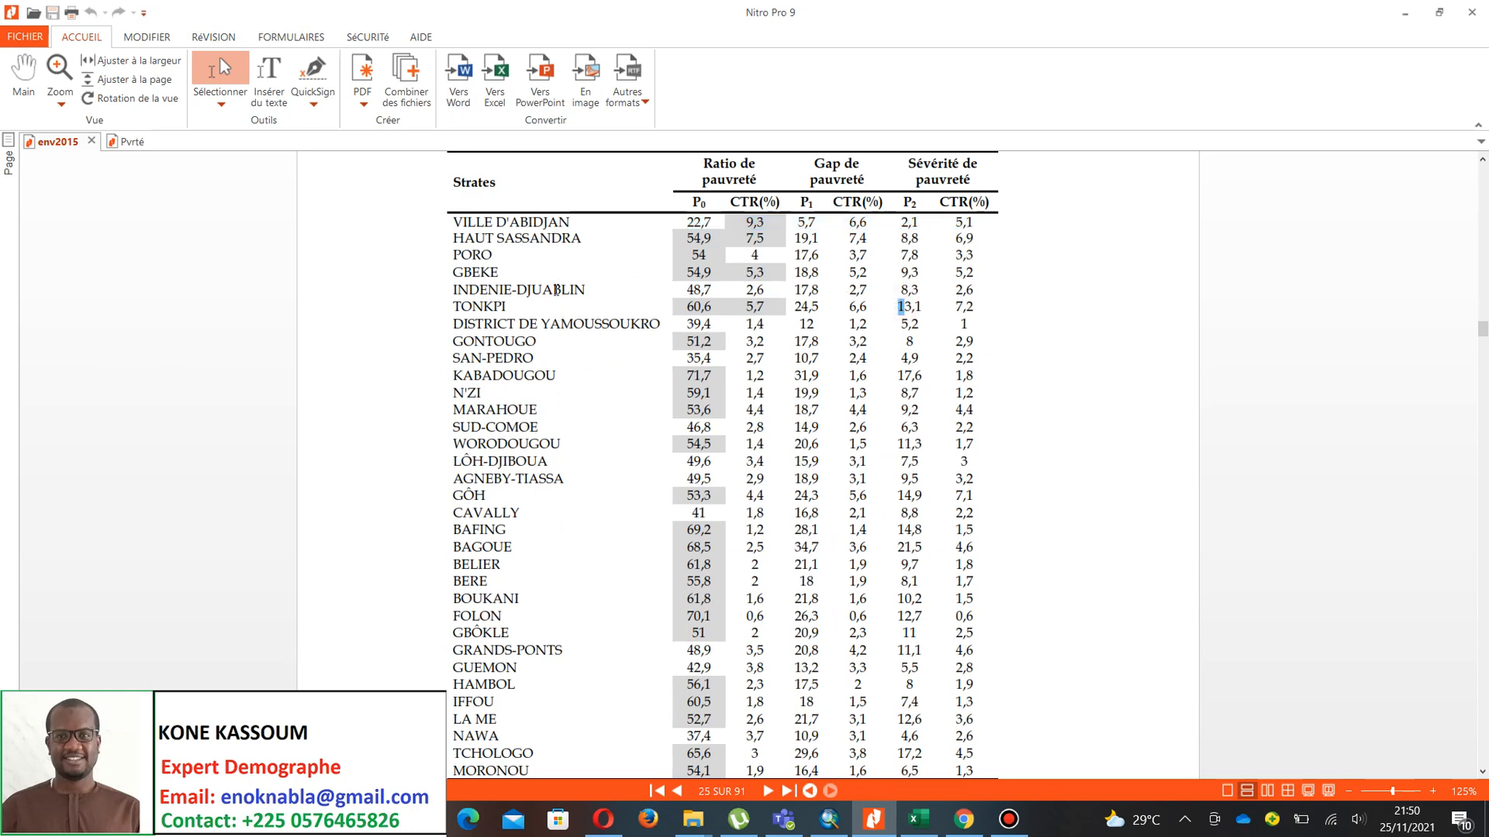
pyautogui.scroll(1, 539, 262)
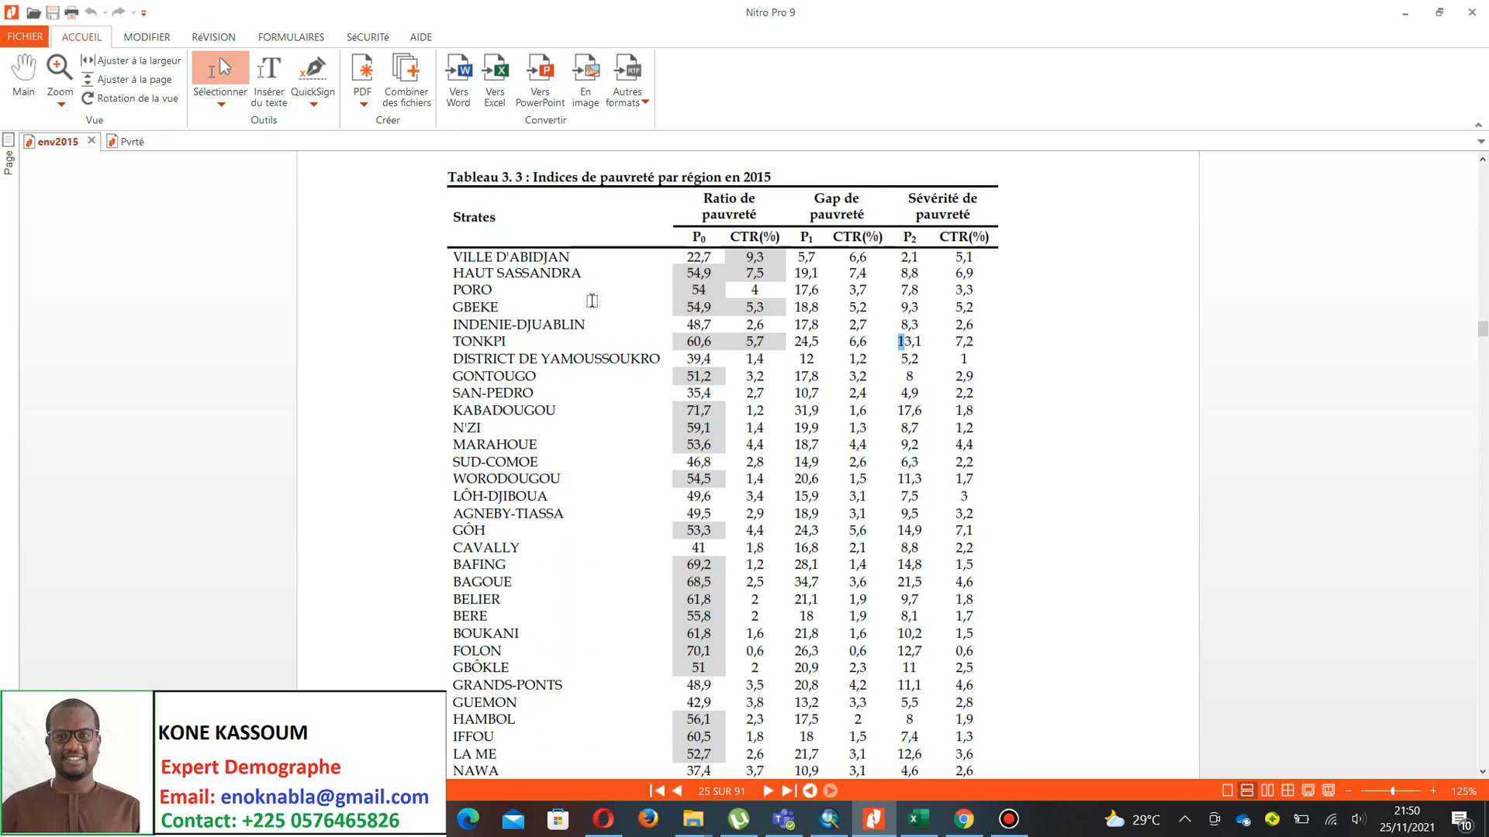
pyautogui.scroll(-6, 597, 352)
pyautogui.scroll(5, 597, 352)
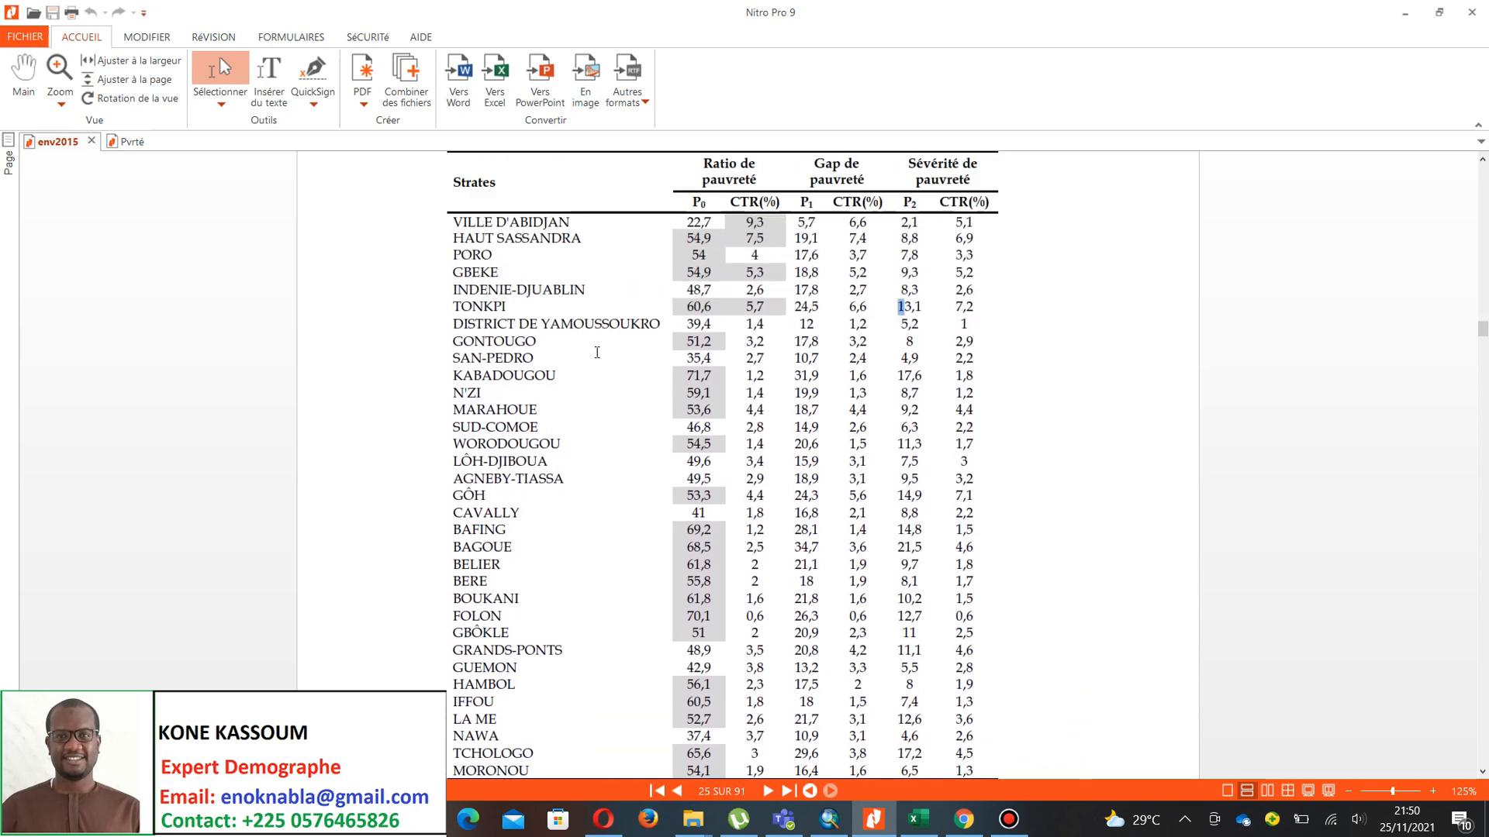
pyautogui.scroll(-1, 596, 353)
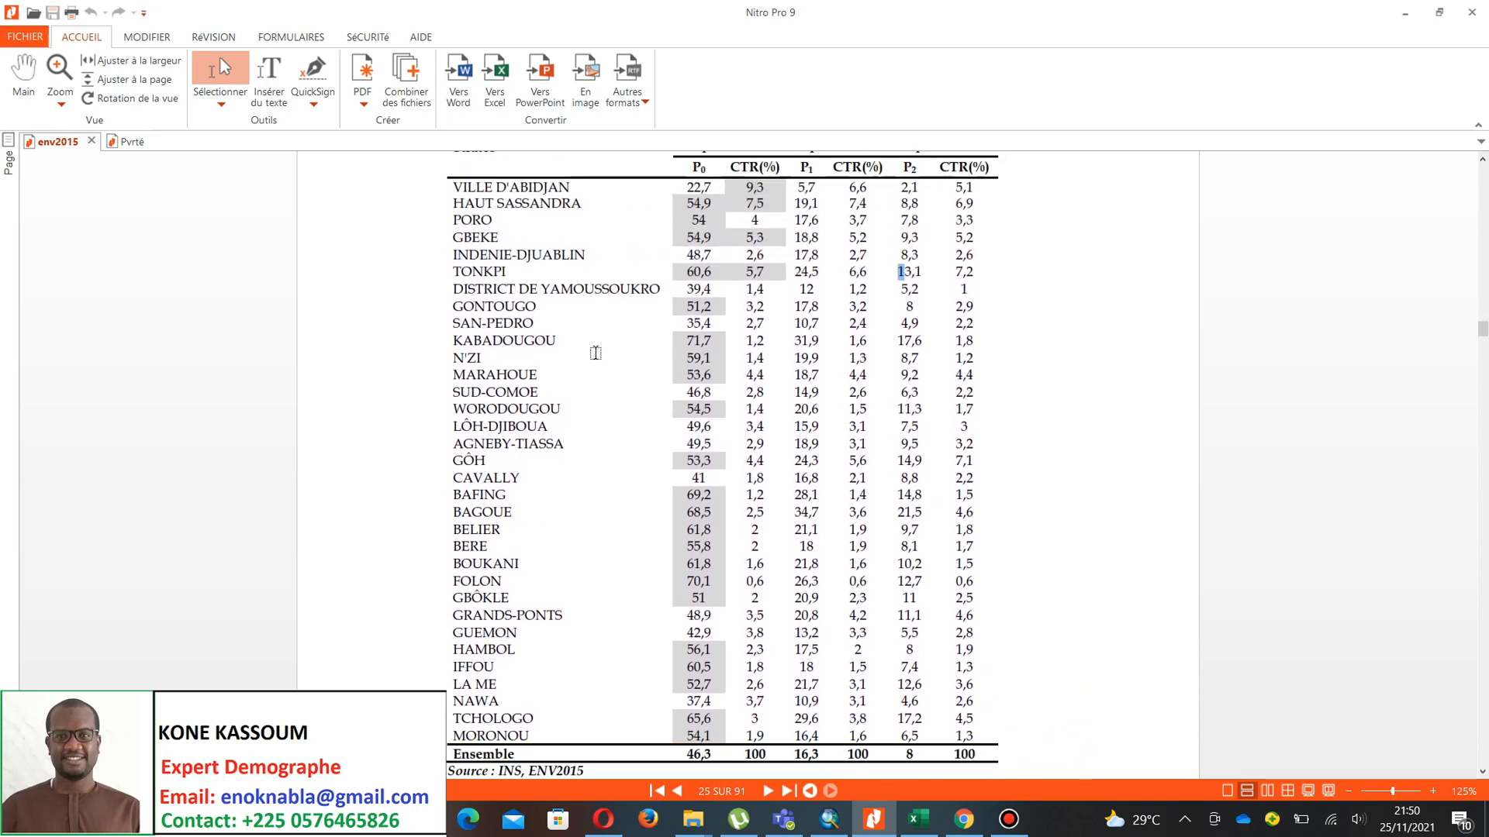
pyautogui.scroll(2, 595, 353)
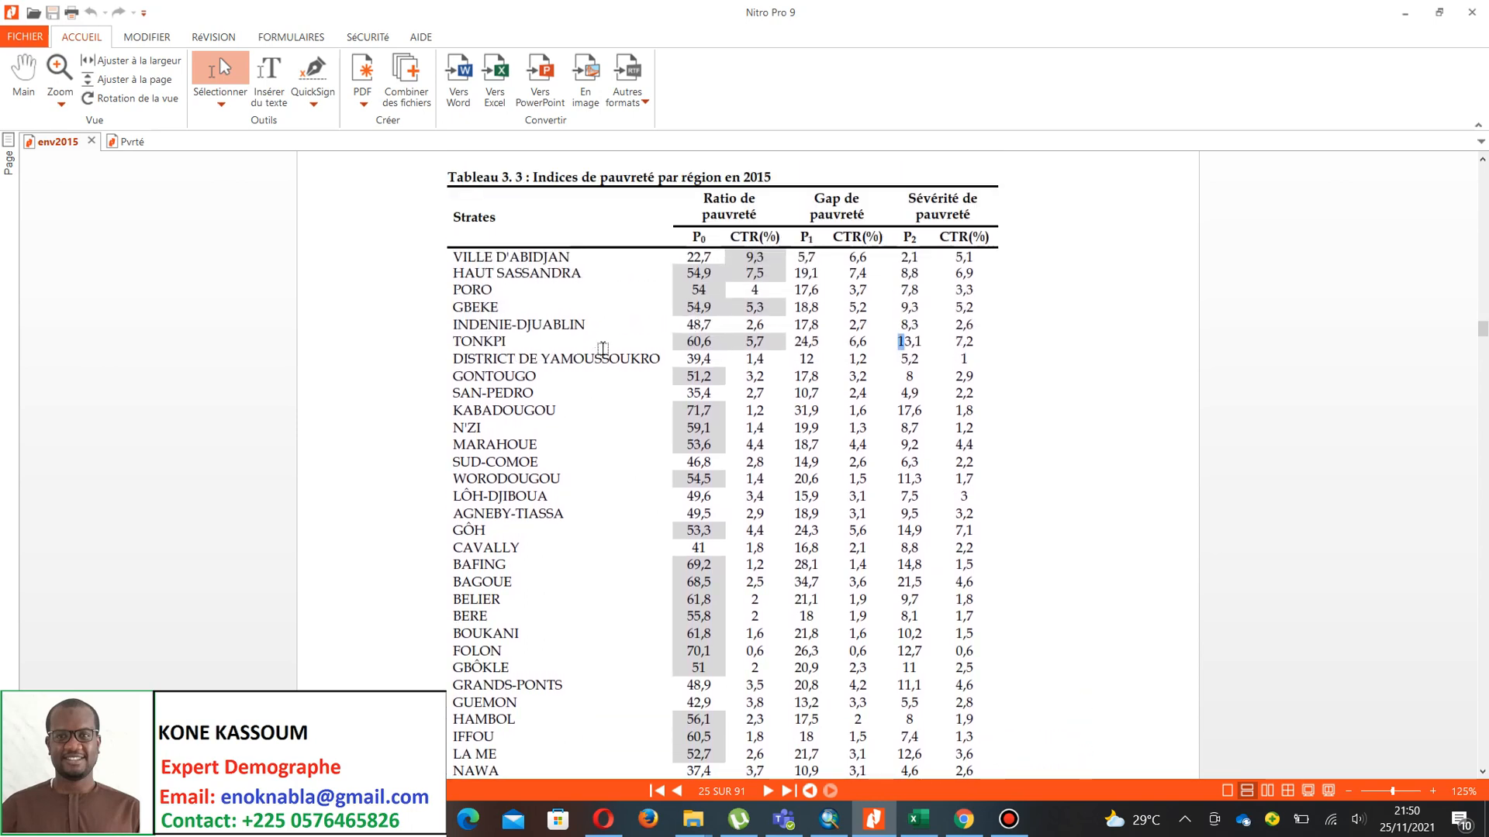
pyautogui.scroll(-4, 602, 349)
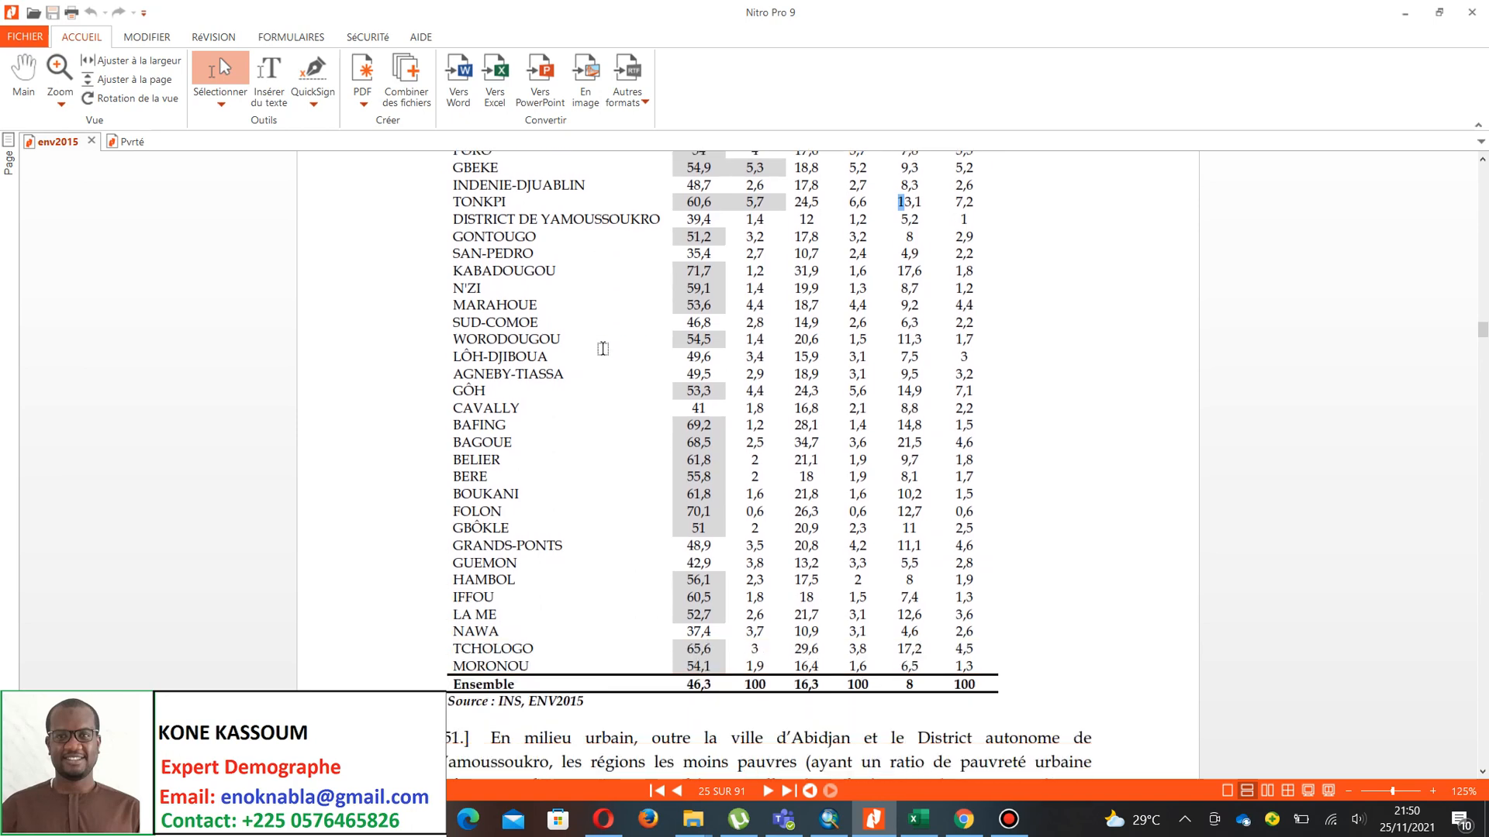
pyautogui.scroll(3, 602, 349)
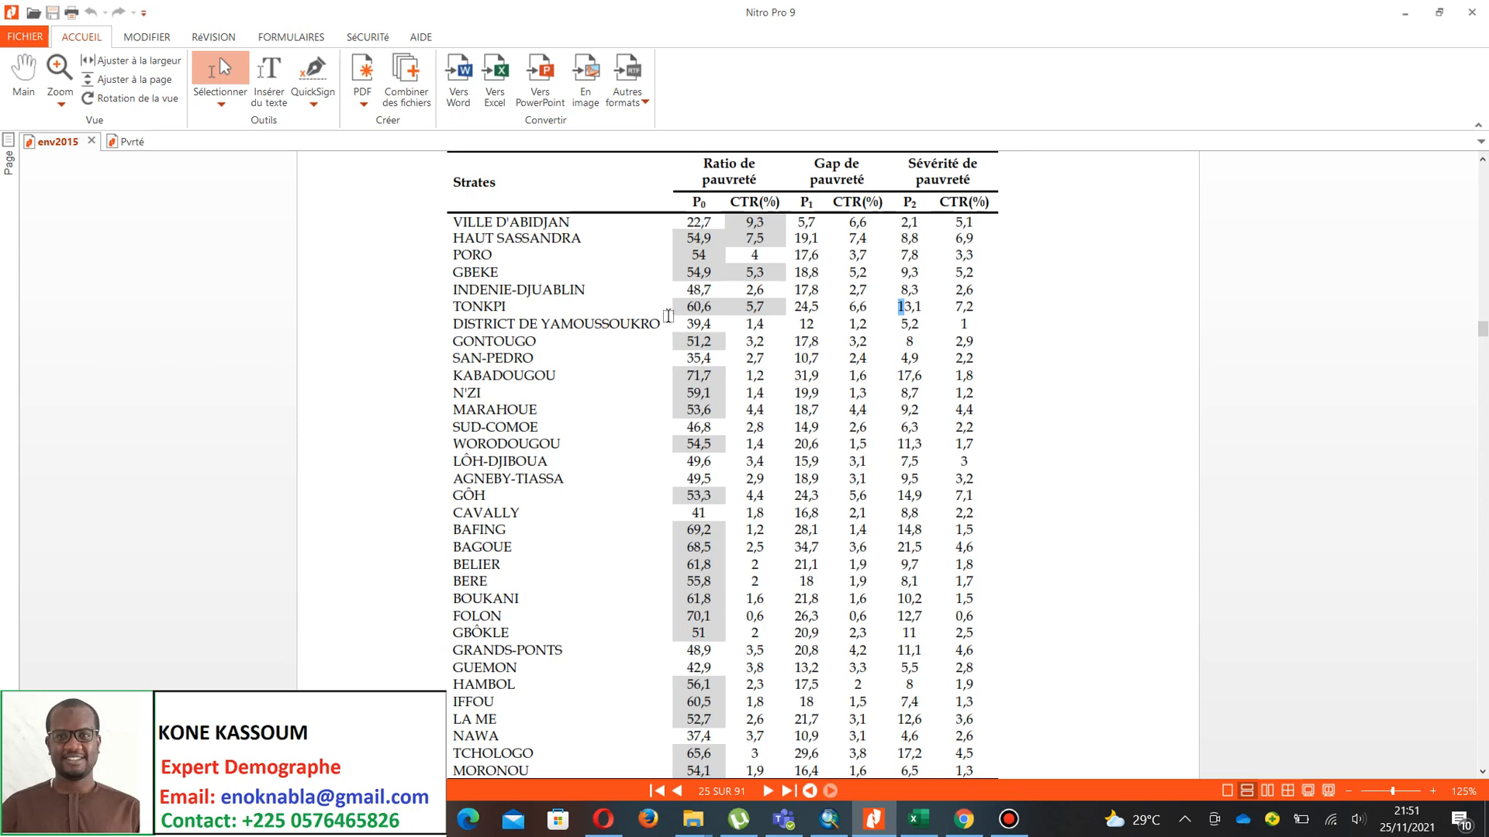
pyautogui.scroll(-5, 668, 315)
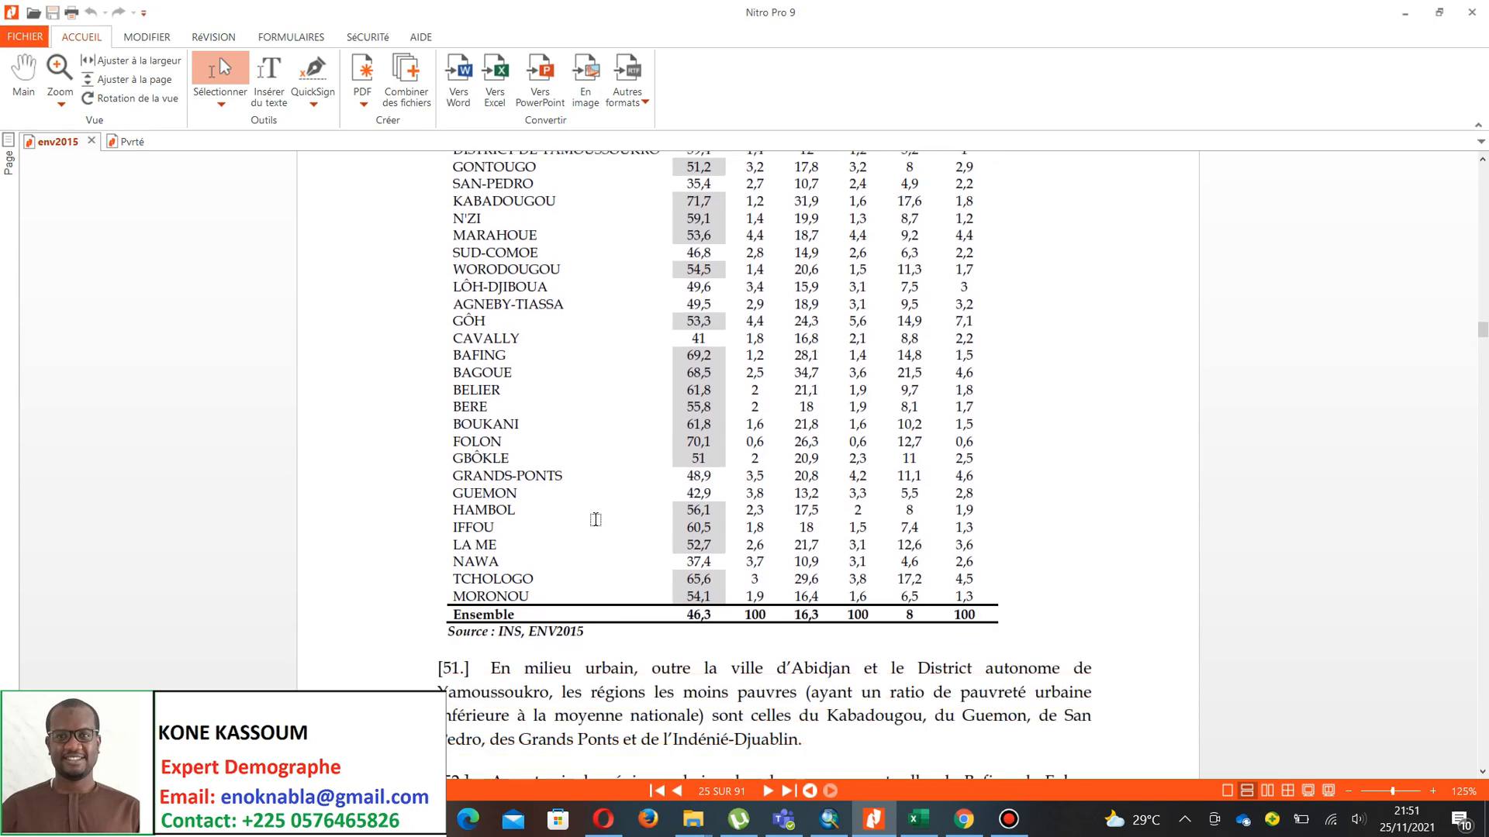
pyautogui.scroll(4, 595, 519)
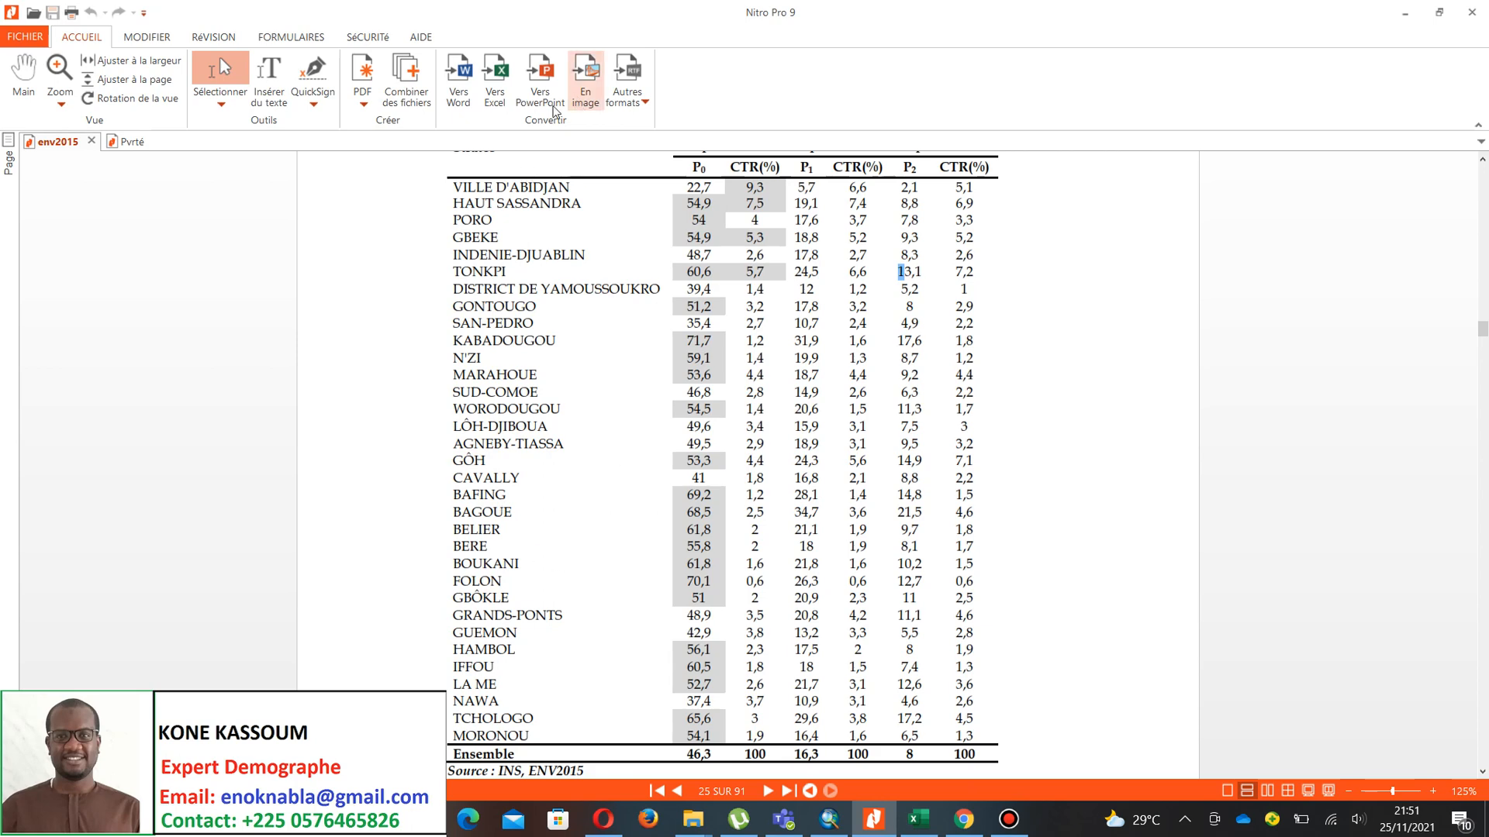
pyautogui.scroll(2, 535, 345)
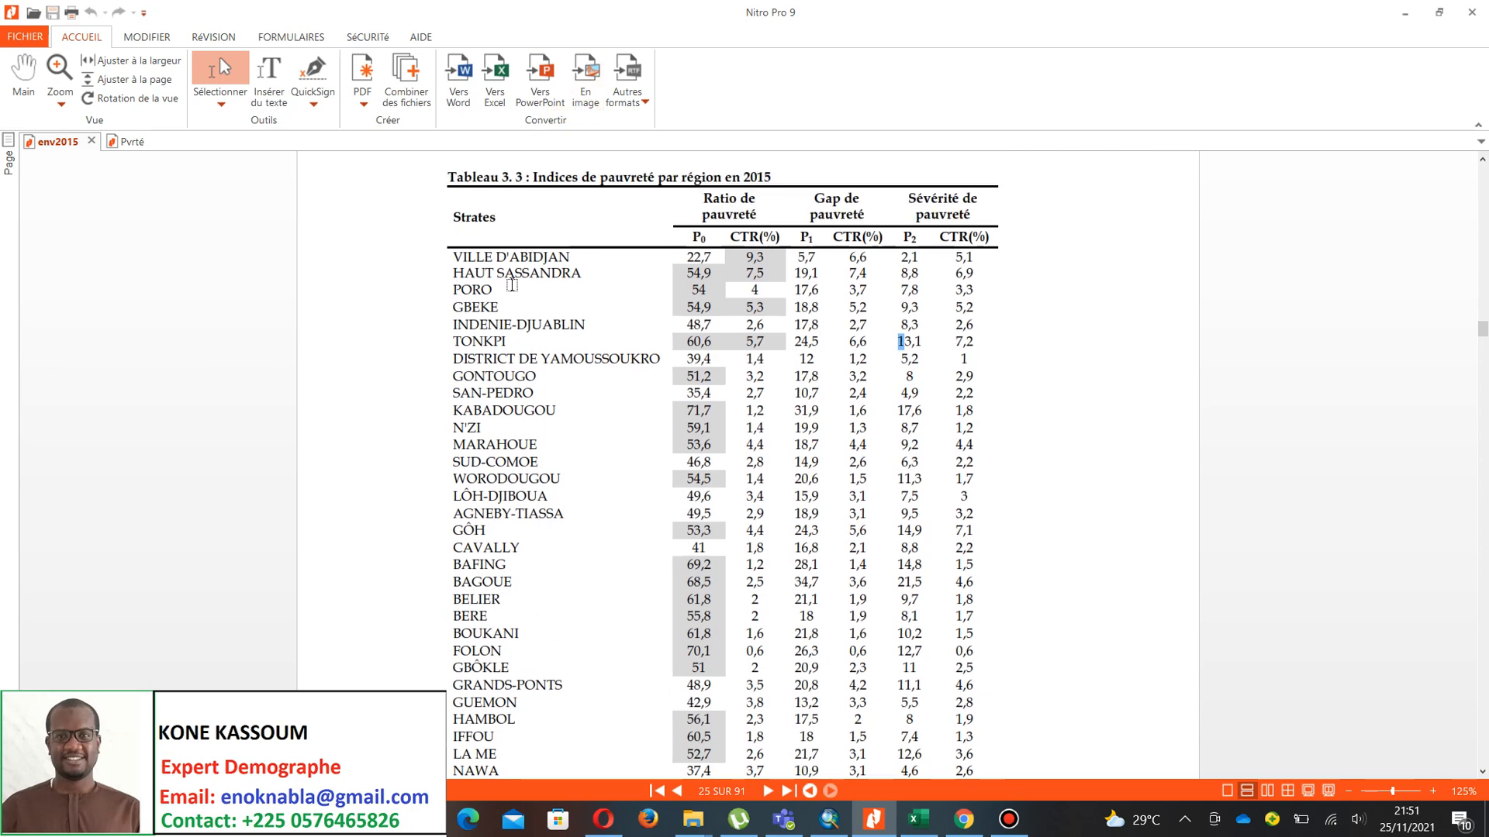
pyautogui.scroll(-1, 512, 285)
pyautogui.scroll(-1, 512, 285)
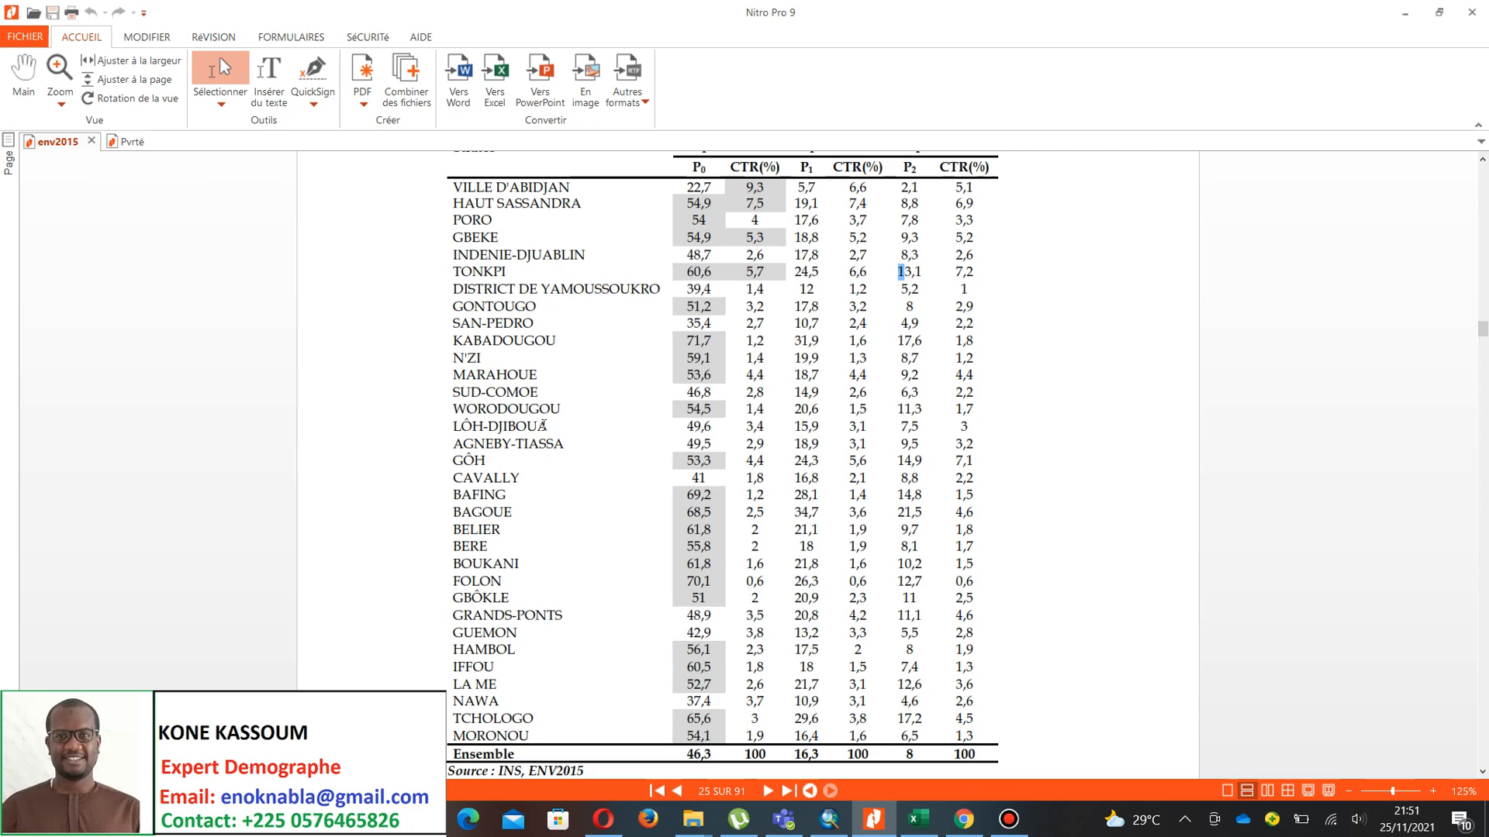
pyautogui.scroll(-2, 559, 442)
pyautogui.scroll(3, 562, 460)
pyautogui.scroll(3, 562, 460)
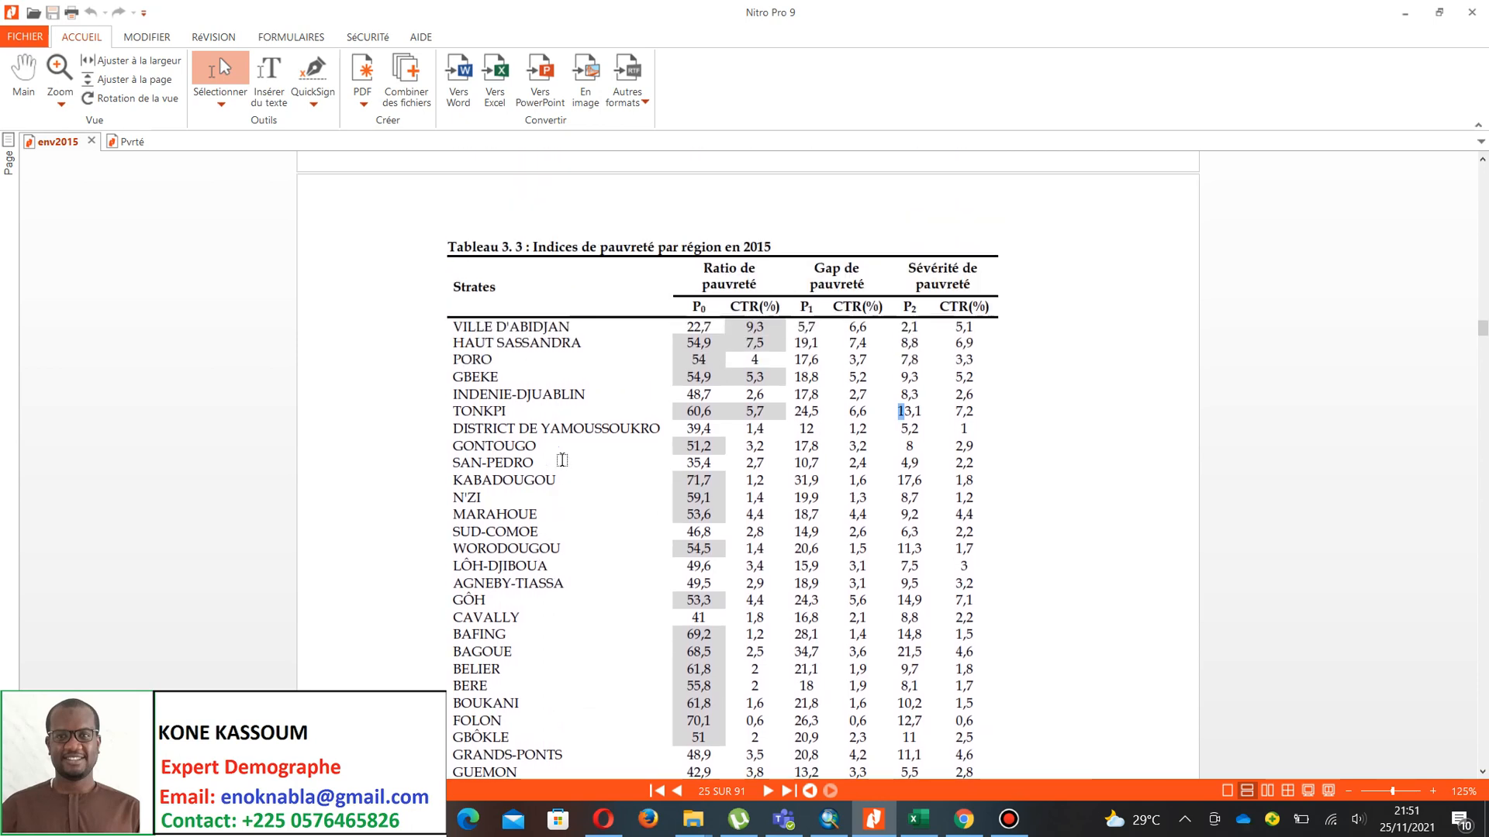
pyautogui.scroll(-5, 613, 248)
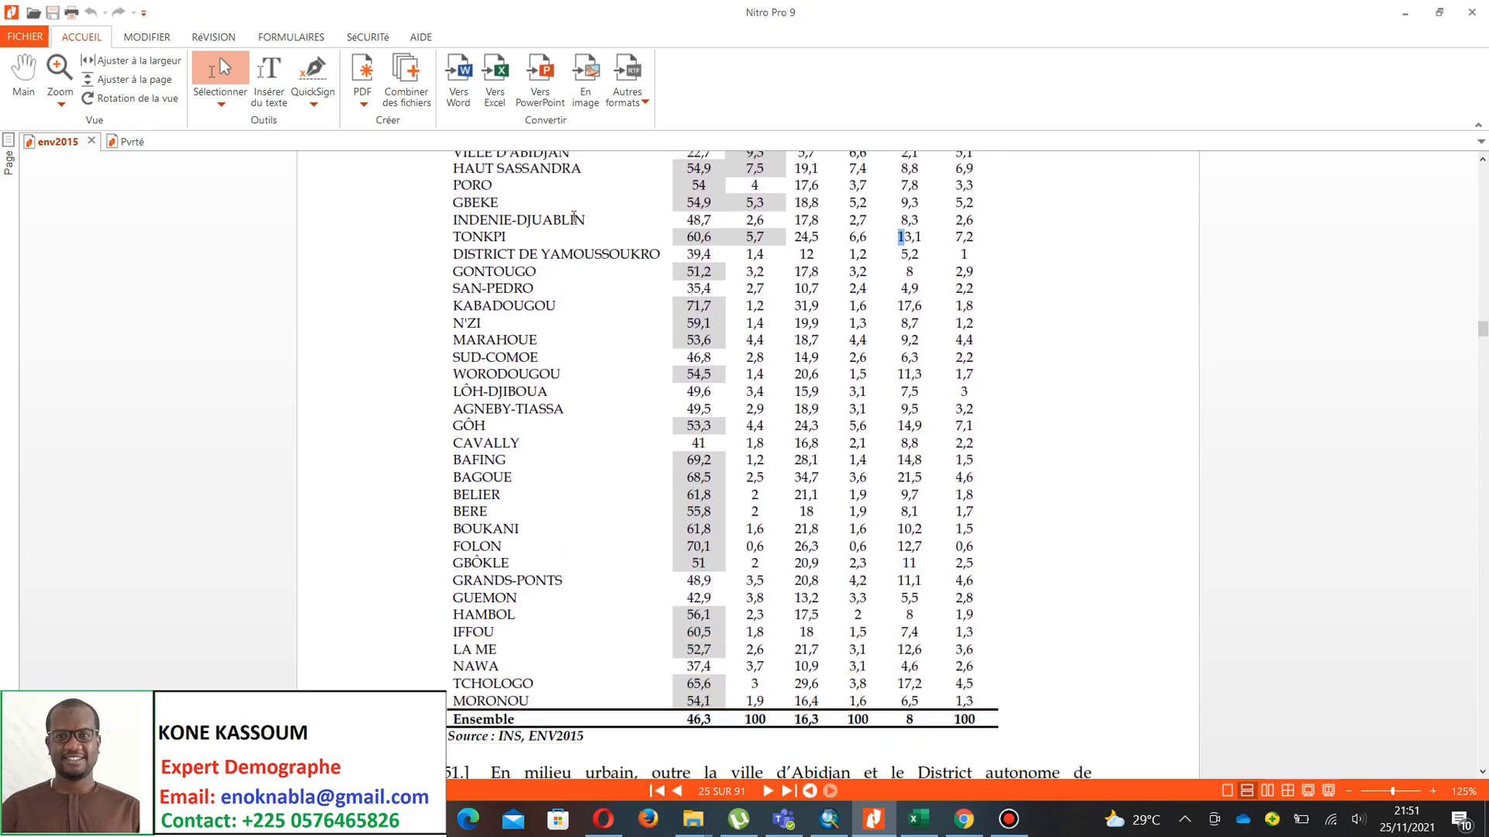
pyautogui.scroll(3, 504, 419)
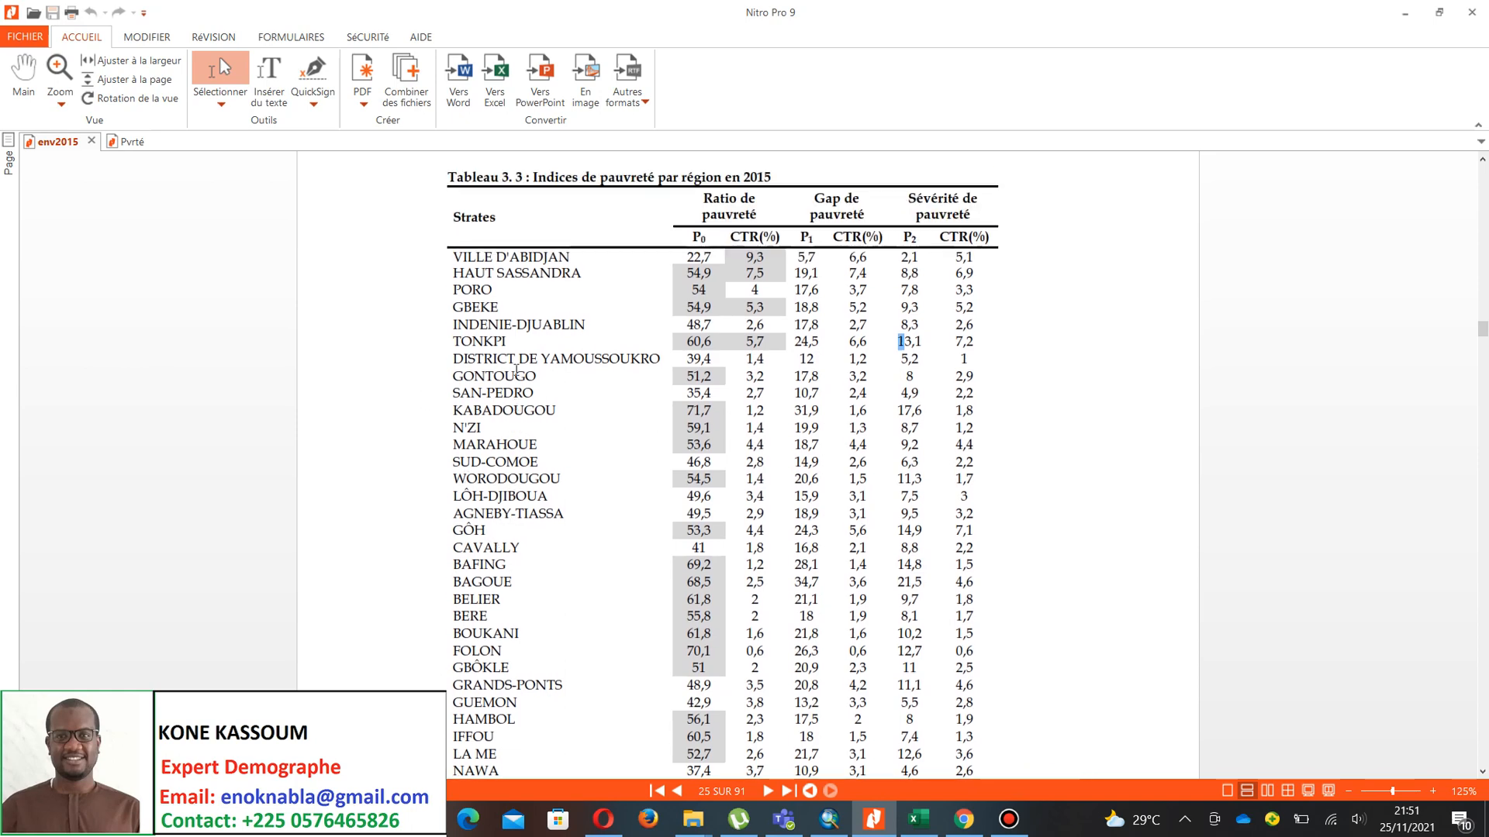
pyautogui.scroll(-2, 516, 370)
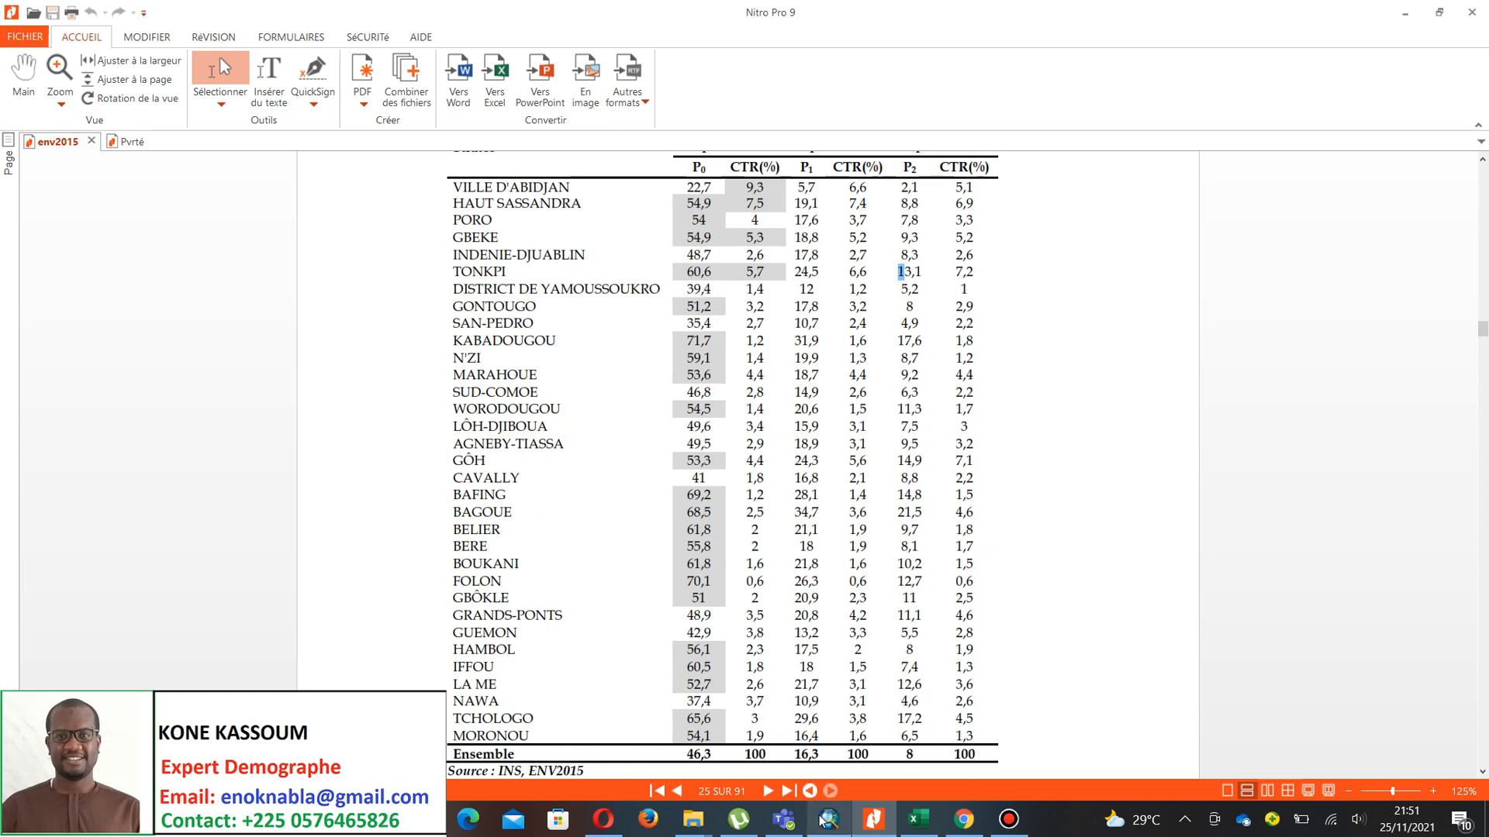
pyautogui.moveTo(822, 819)
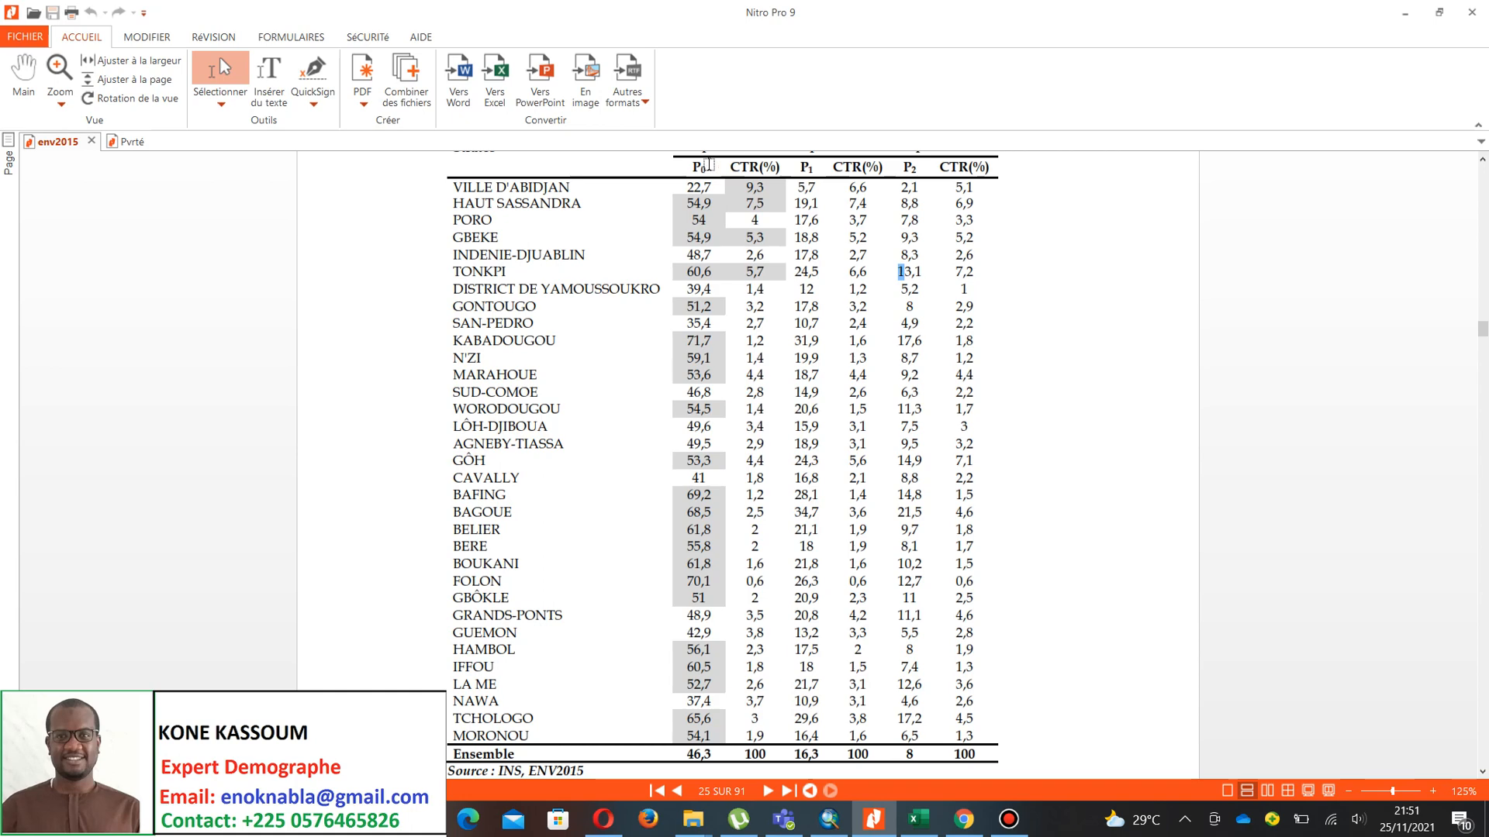
pyautogui.scroll(1, 708, 218)
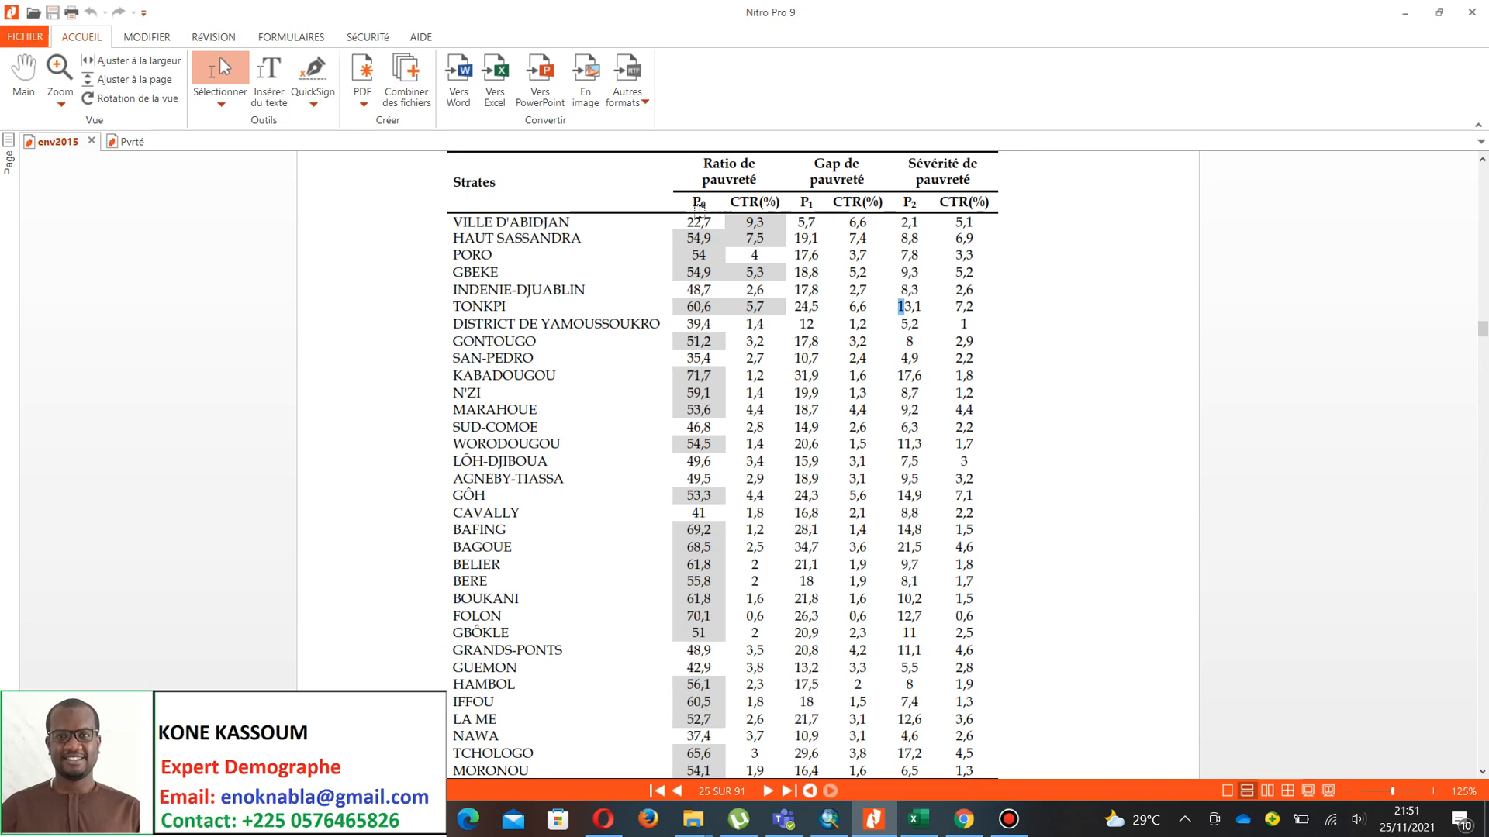
pyautogui.scroll(-1, 697, 341)
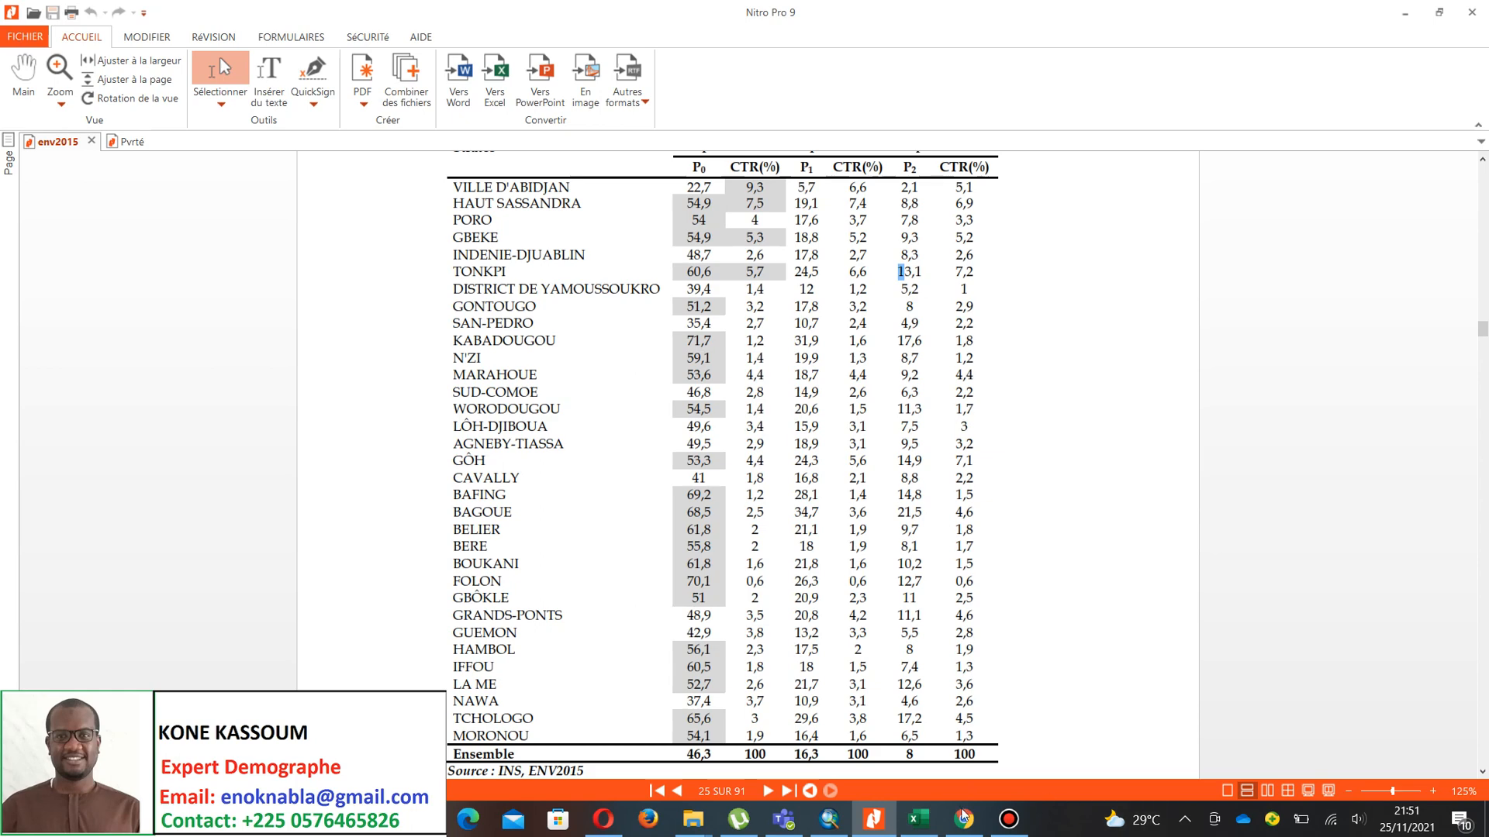
# - Switch to the Pauvr_reg_CIV workbook in Excel and select the REGION column from its header through the last region
pyautogui.click(931, 823)
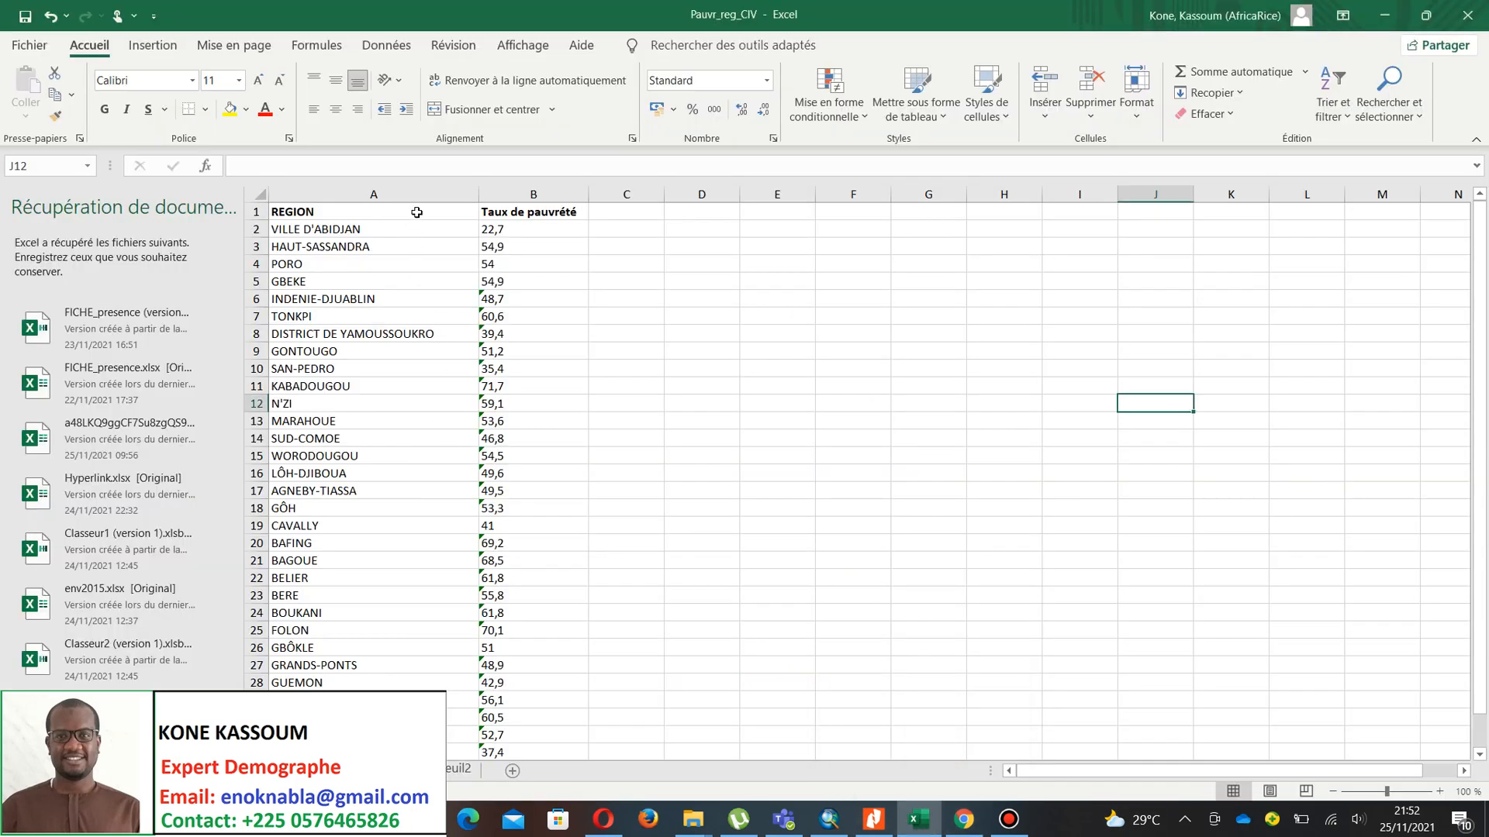
pyautogui.click(378, 212)
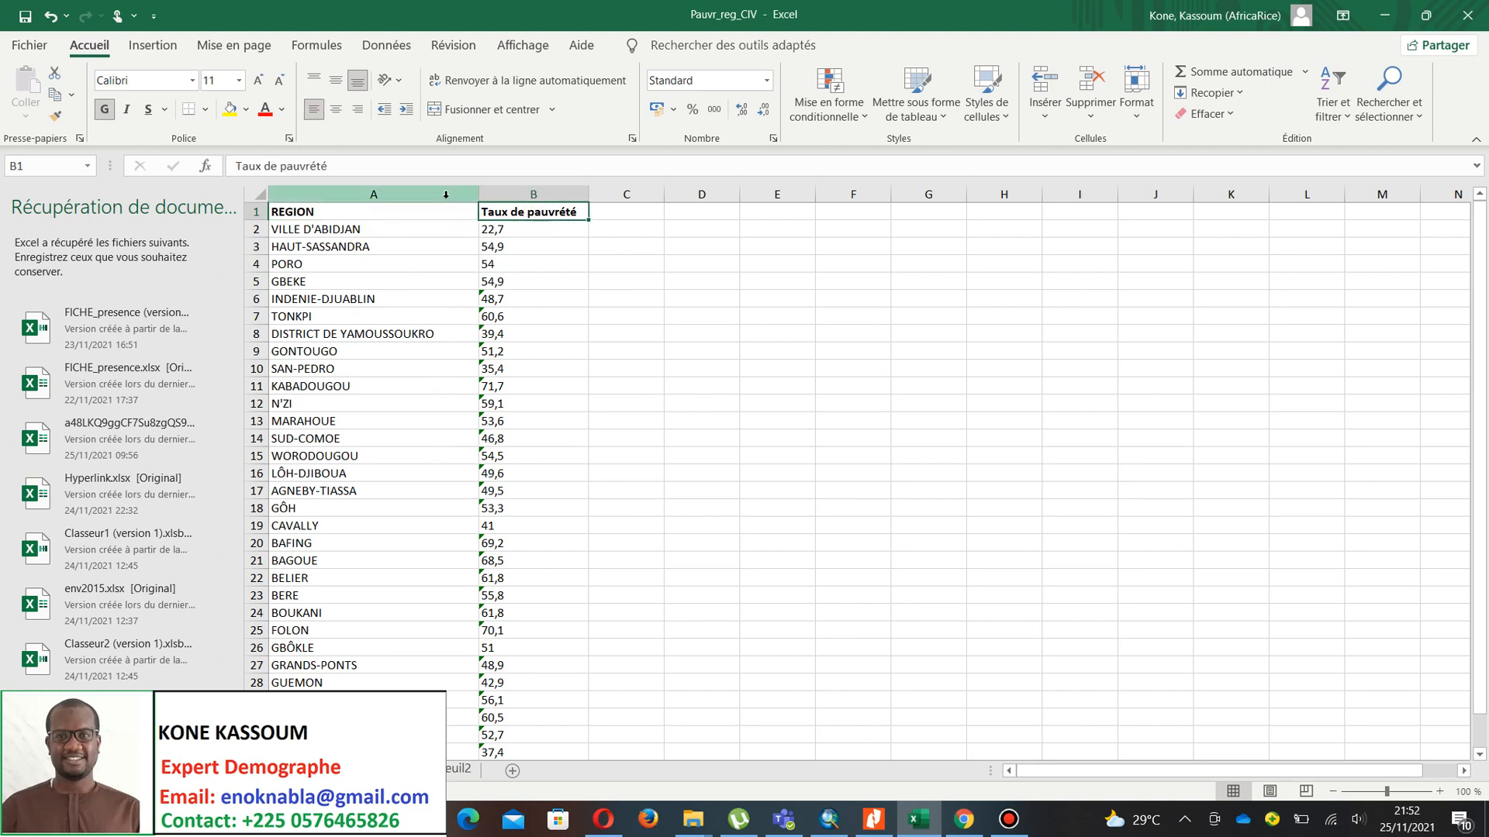
pyautogui.hotkey('ctrl', 'shift', 'Down')
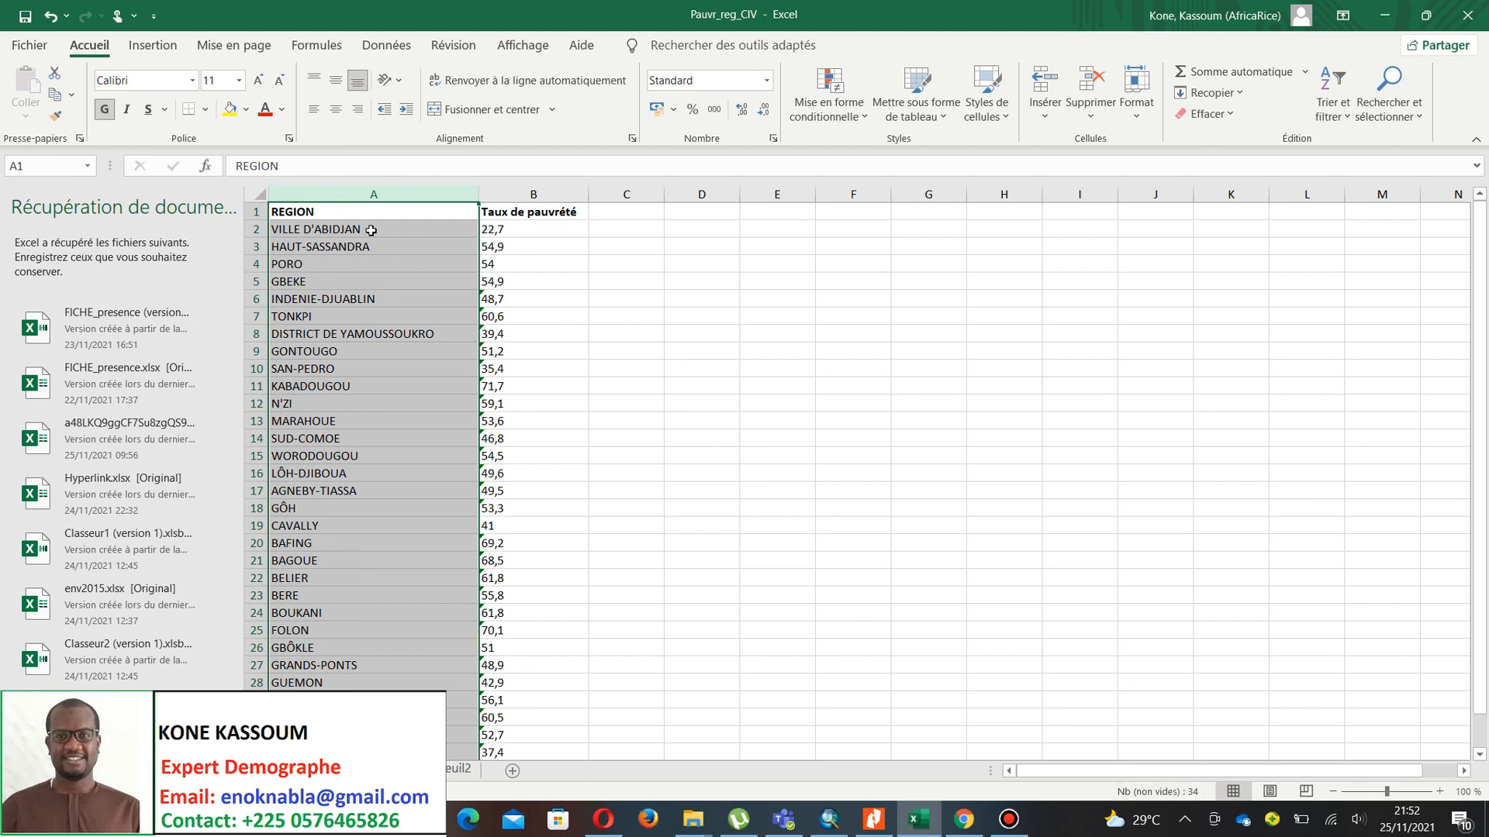
# - Review the region names and poverty rates from the first region, VILLE D'ABIDJAN, to the end of the table
pyautogui.moveTo(373, 231); pyautogui.dragTo(574, 725)
pyautogui.click(553, 472)
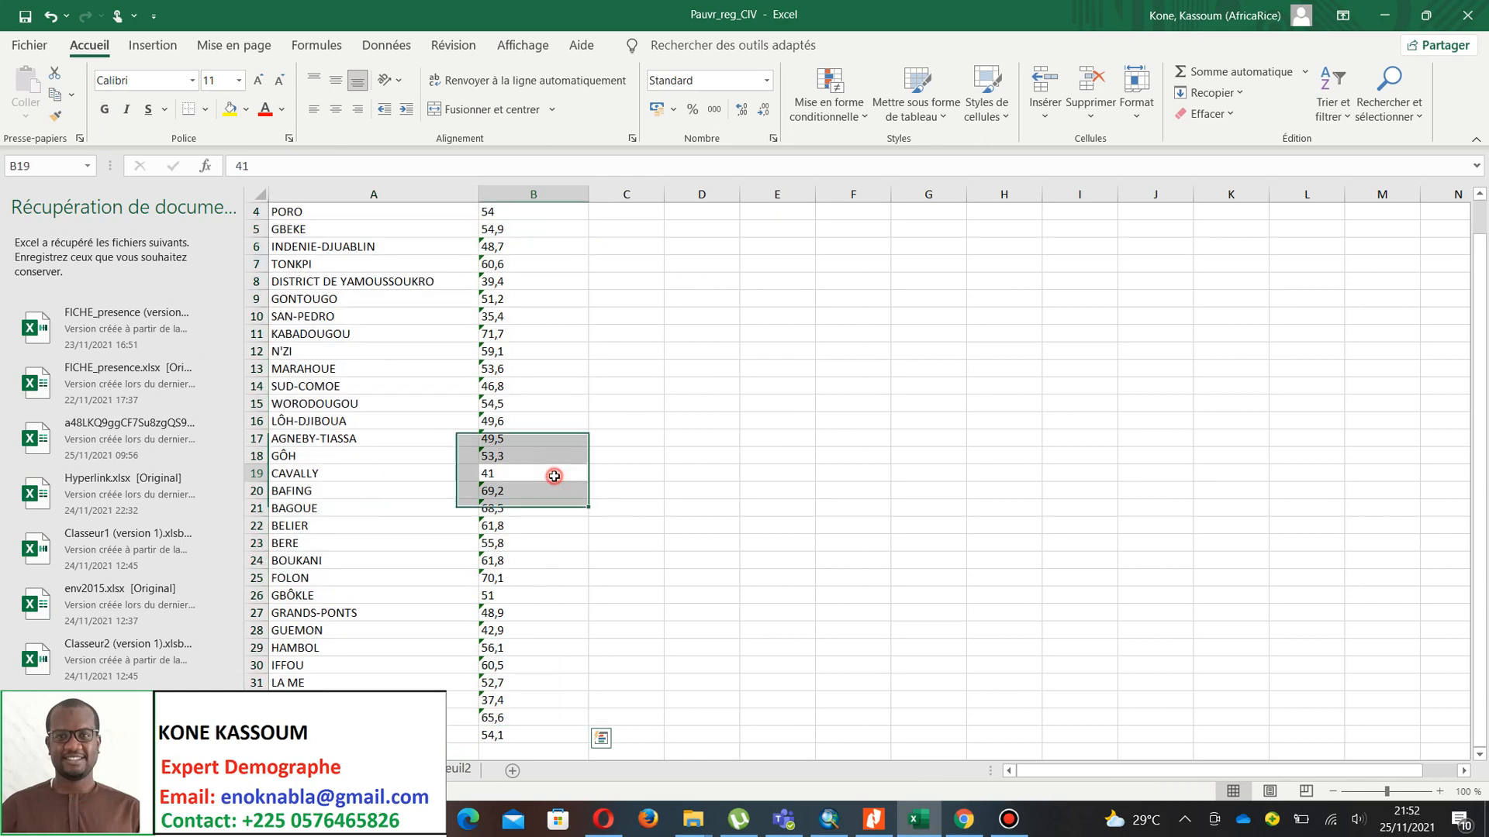
pyautogui.scroll(1, 554, 473)
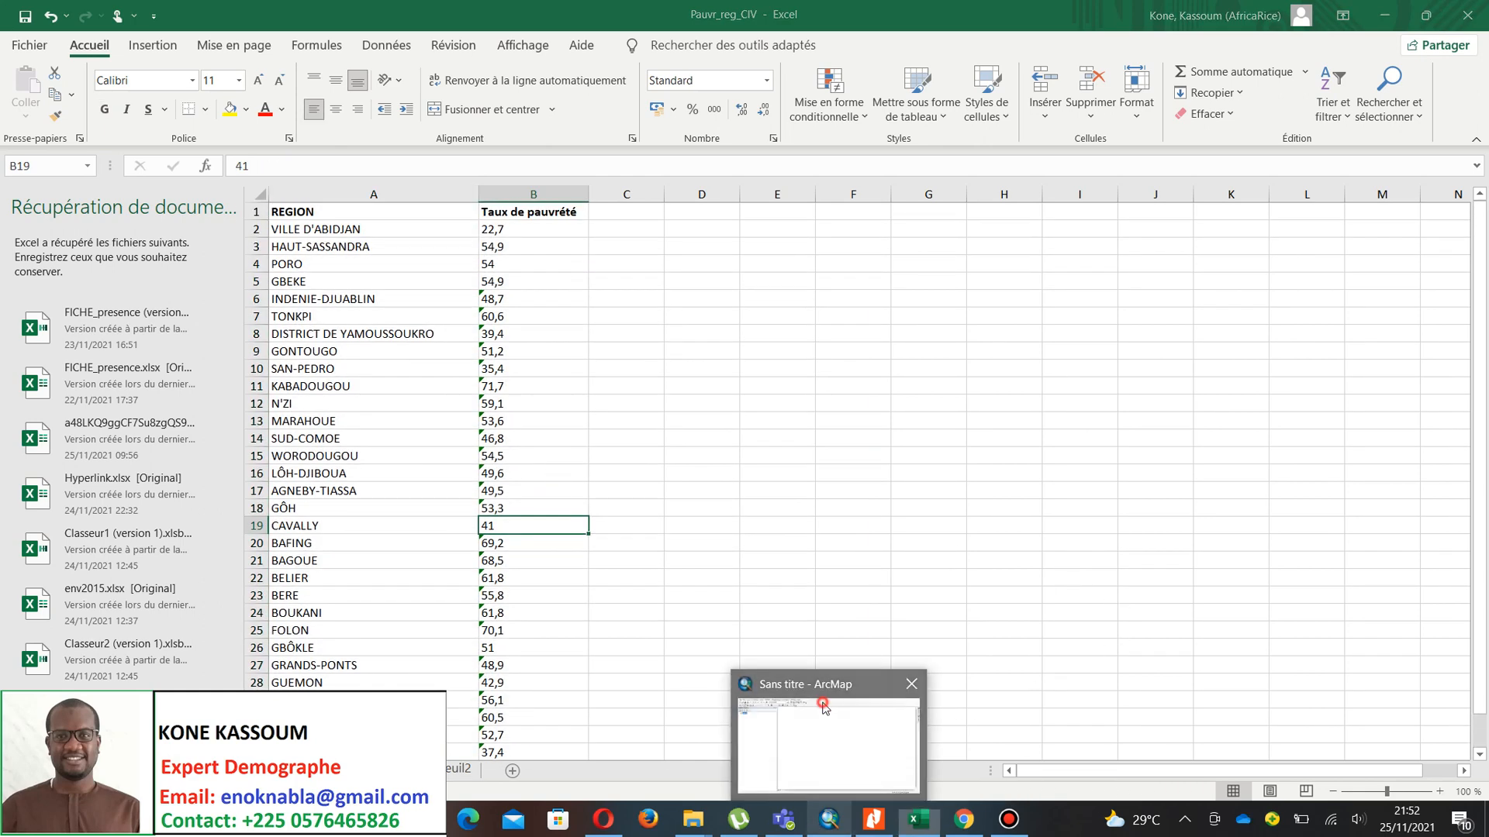
pyautogui.click(822, 703)
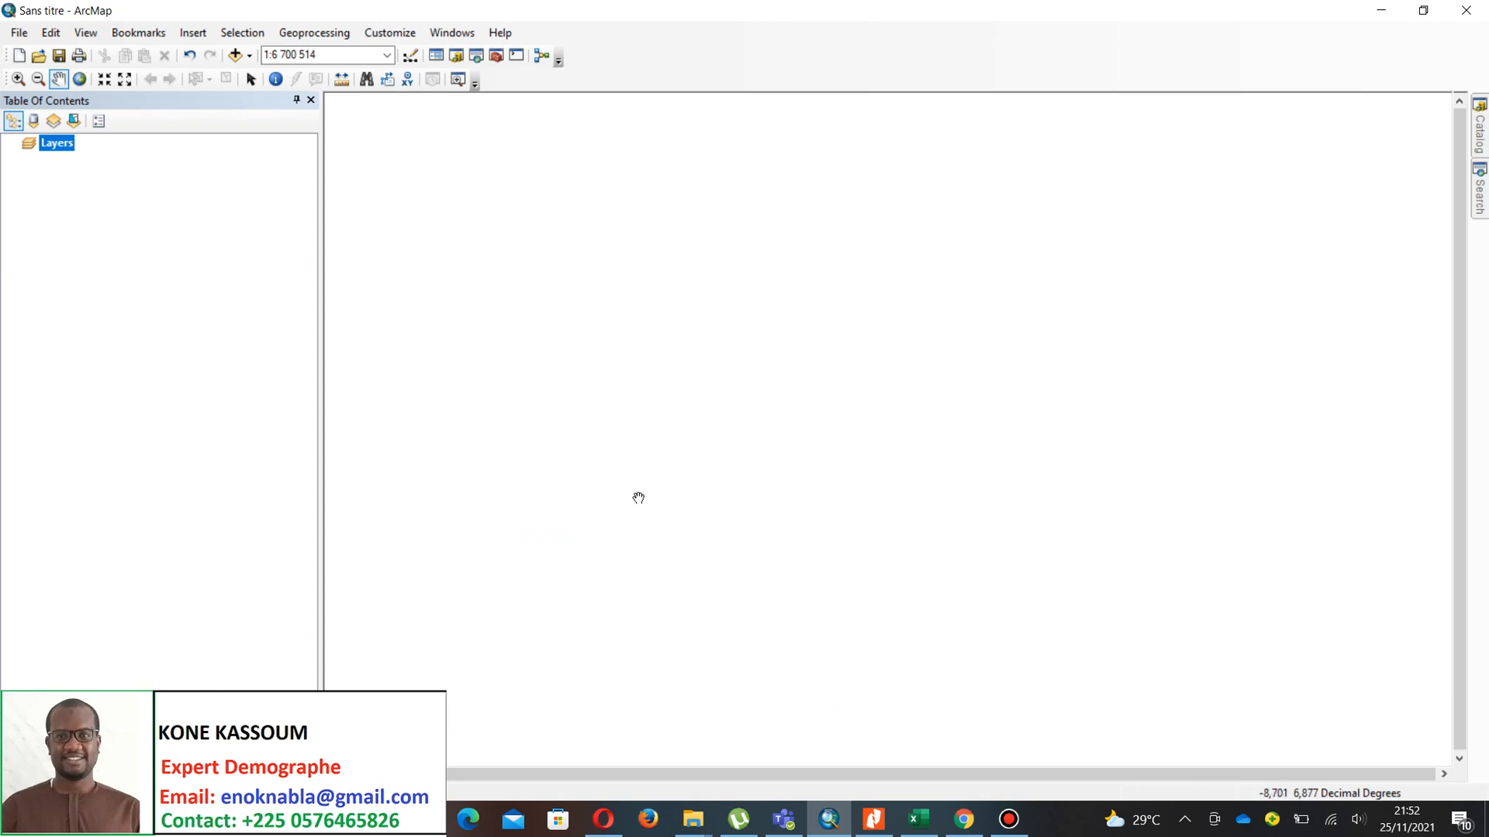
pyautogui.click(249, 55)
pyautogui.click(787, 698)
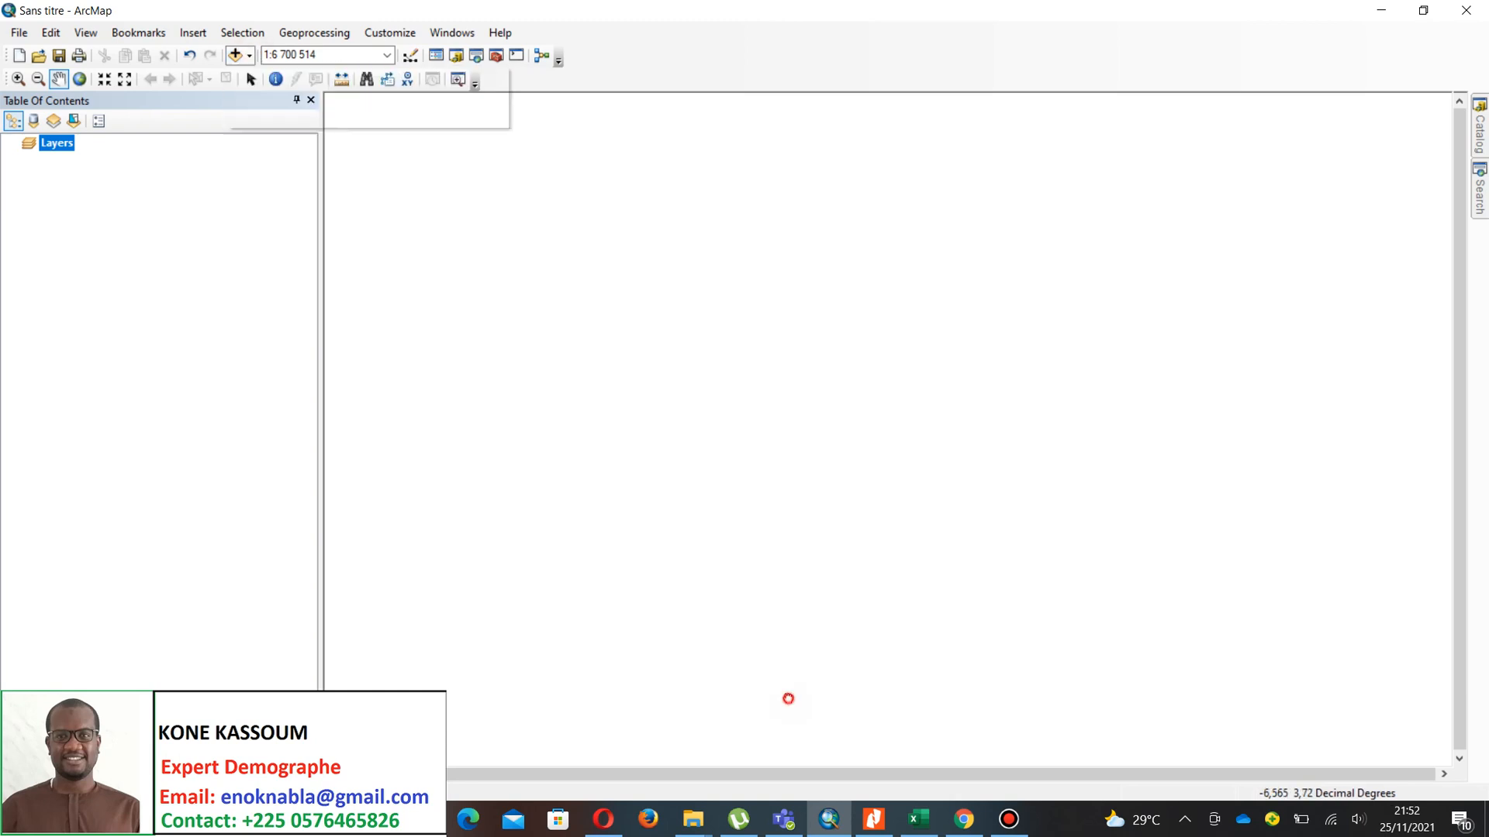
# - Switch to File Explorer and open the CI folder inside E:\compresed\BD_TOPOSM_by_SOGEFI_CI_2019-02-18-2
pyautogui.moveTo(694, 817)
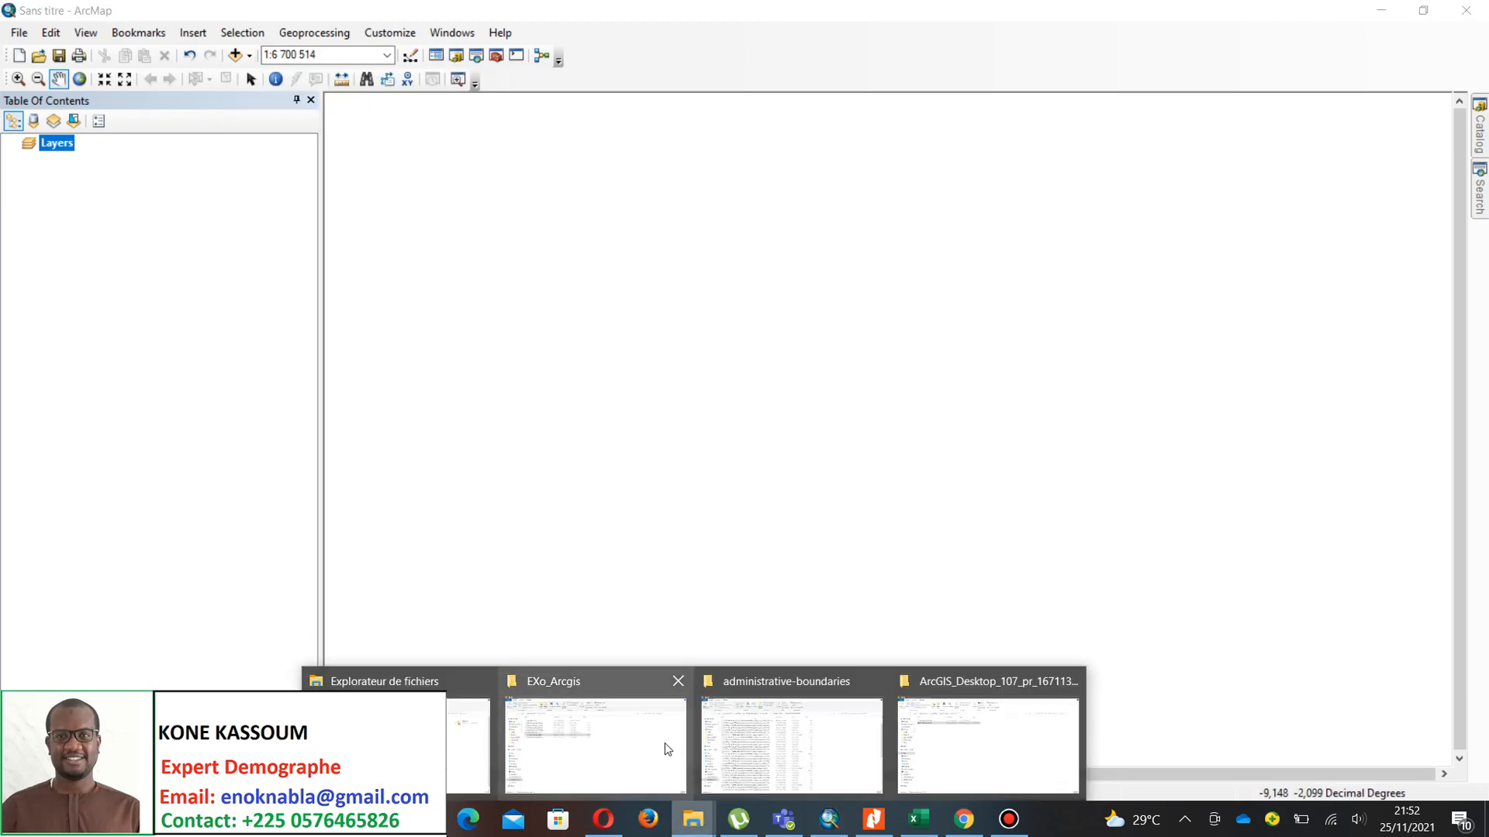
pyautogui.moveTo(663, 743)
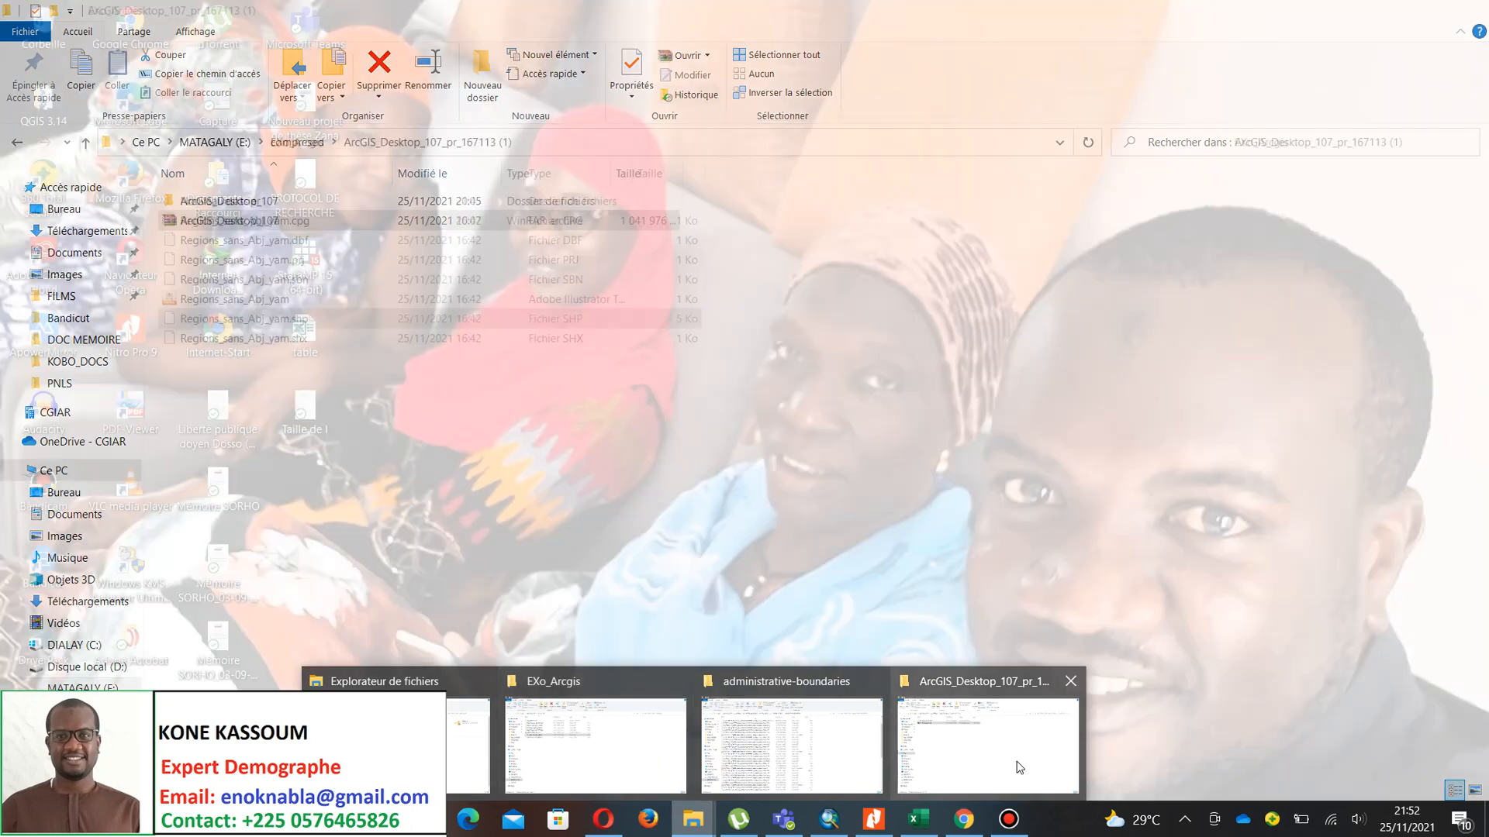
pyautogui.click(1017, 761)
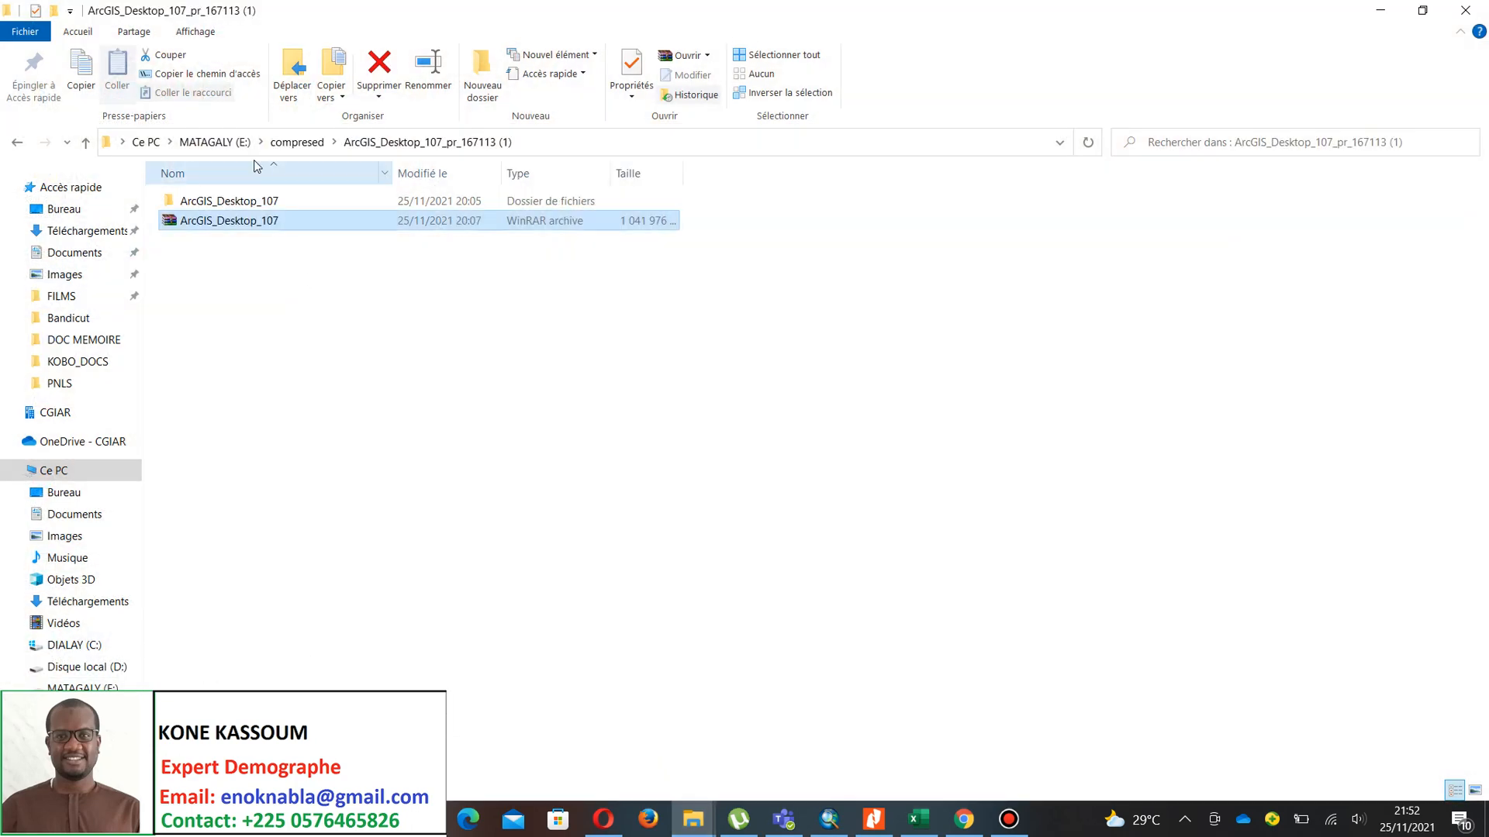
pyautogui.click(97, 471)
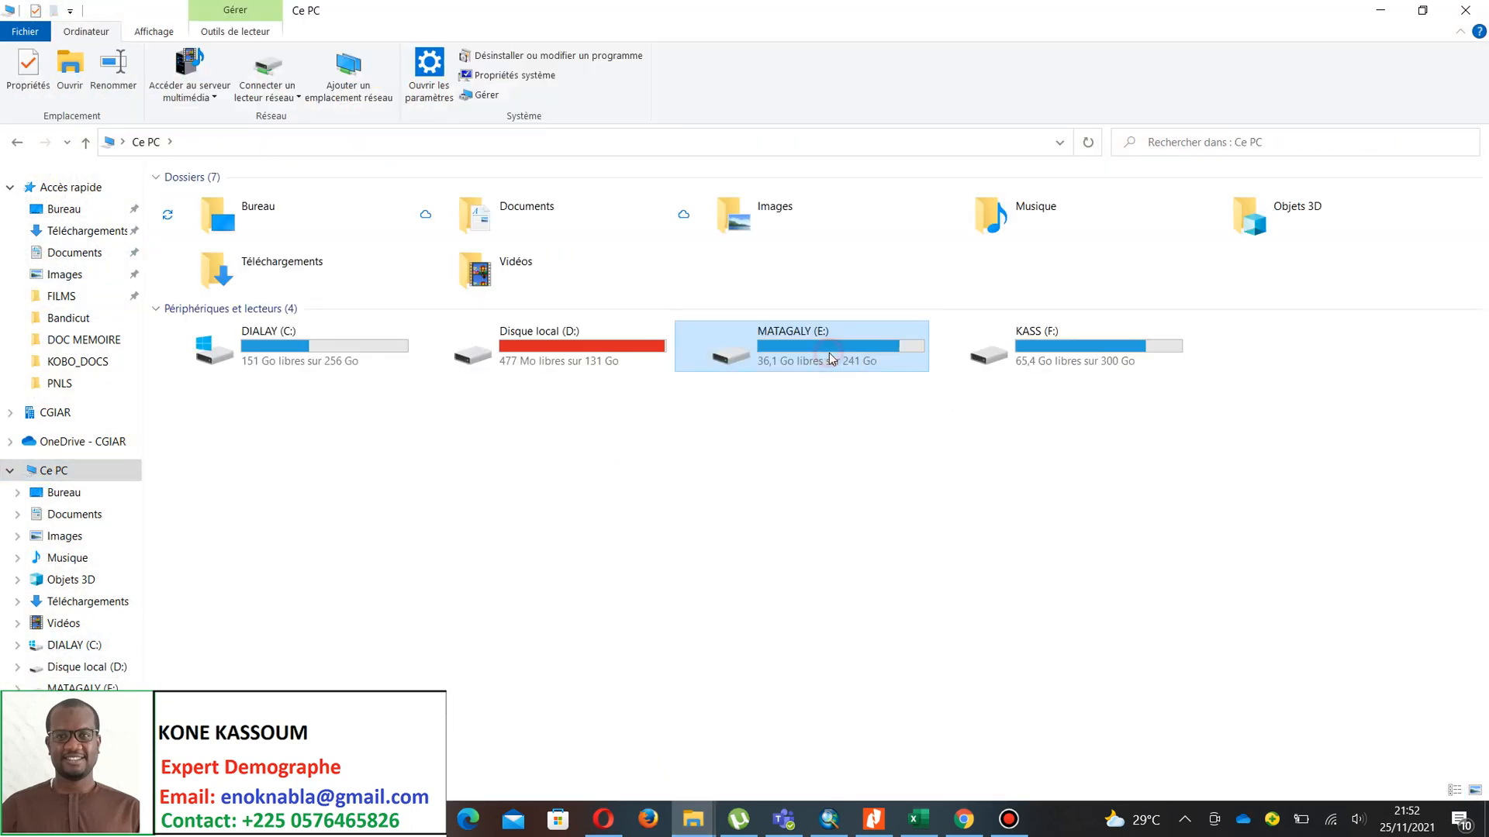
pyautogui.doubleClick(830, 352)
pyautogui.doubleClick(337, 358)
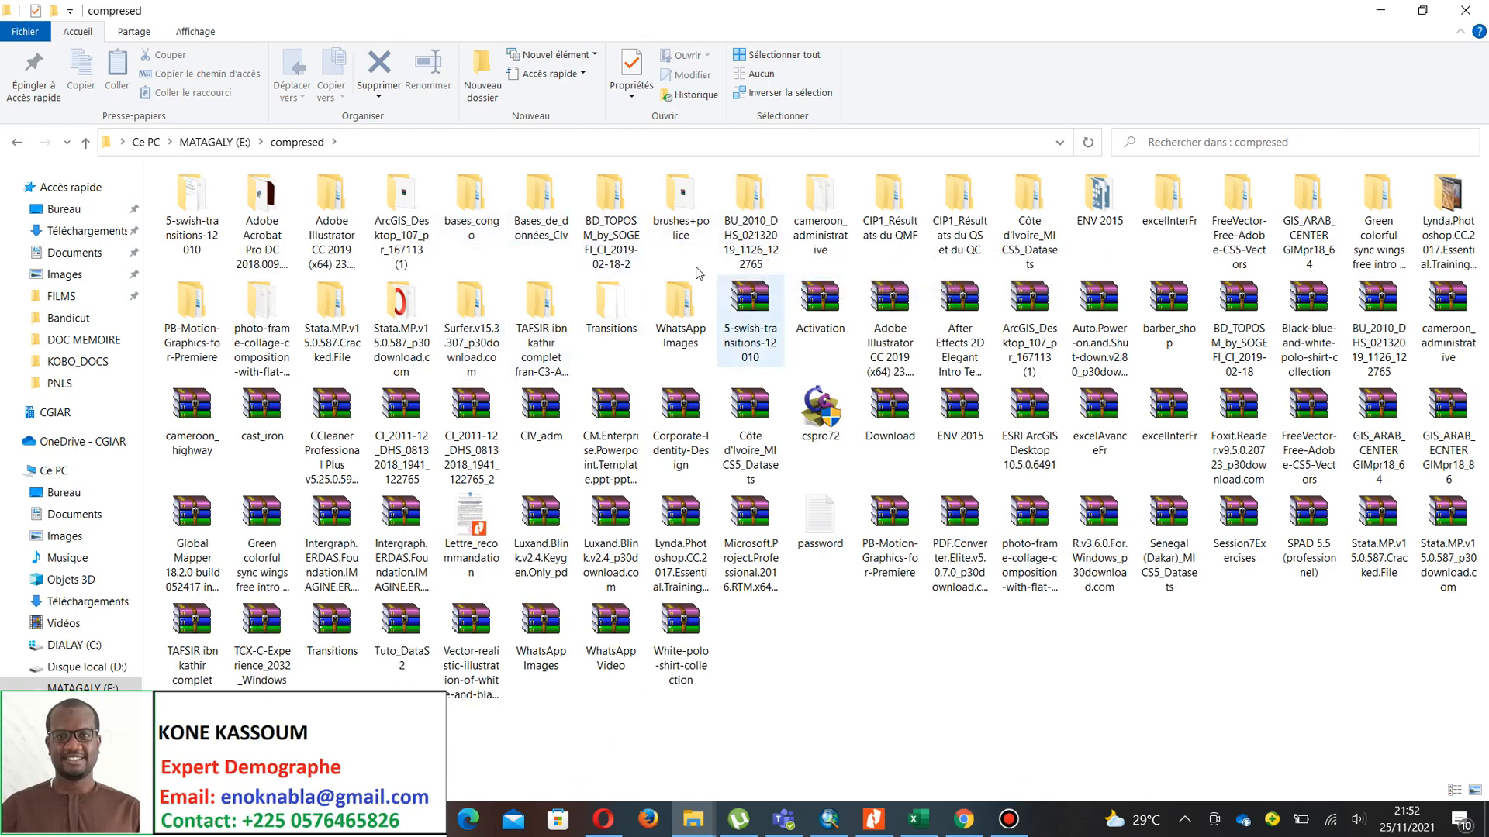
pyautogui.doubleClick(637, 254)
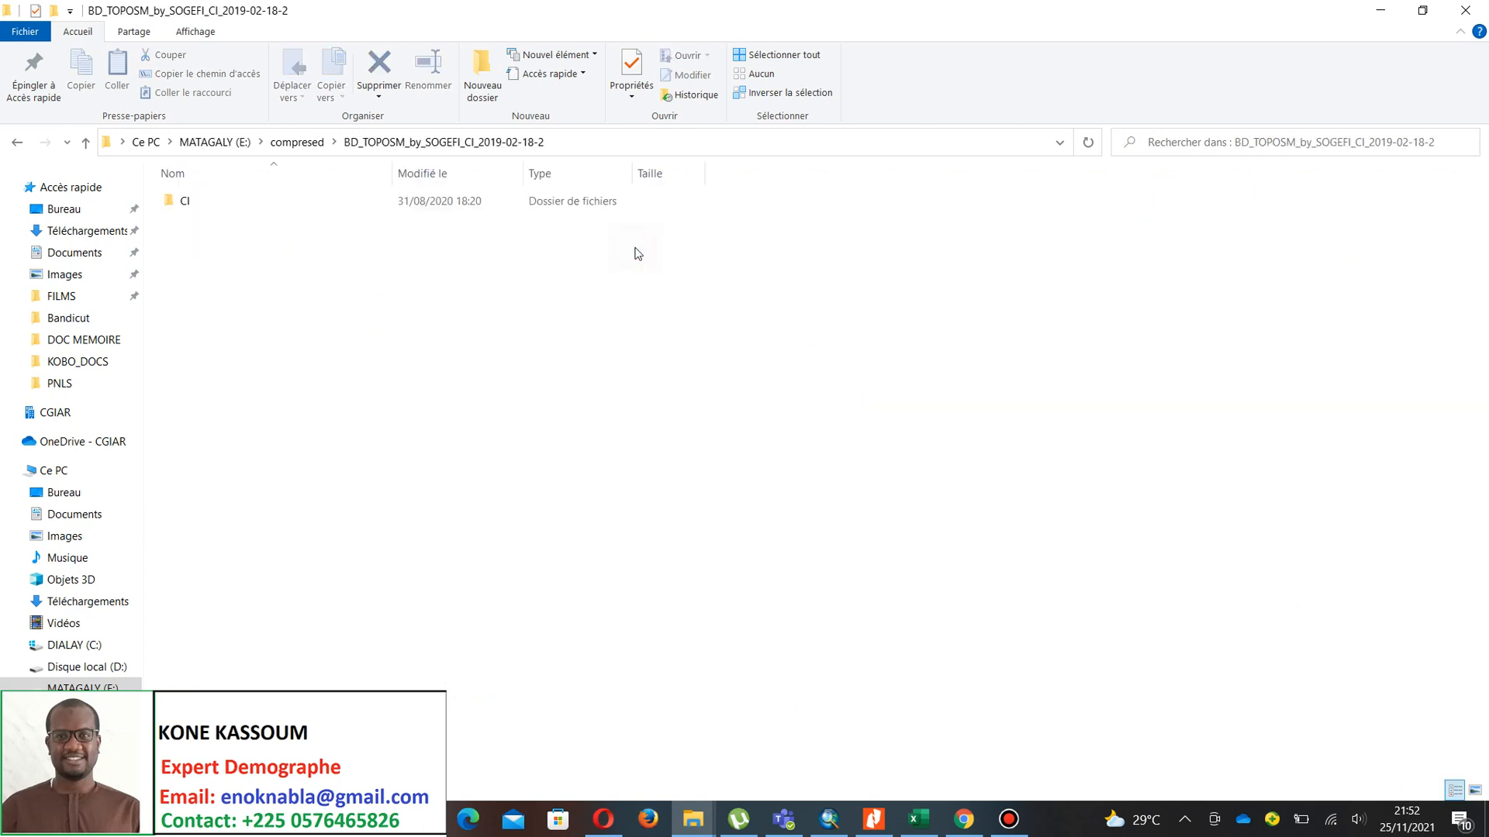
pyautogui.click(473, 213)
pyautogui.doubleClick(473, 214)
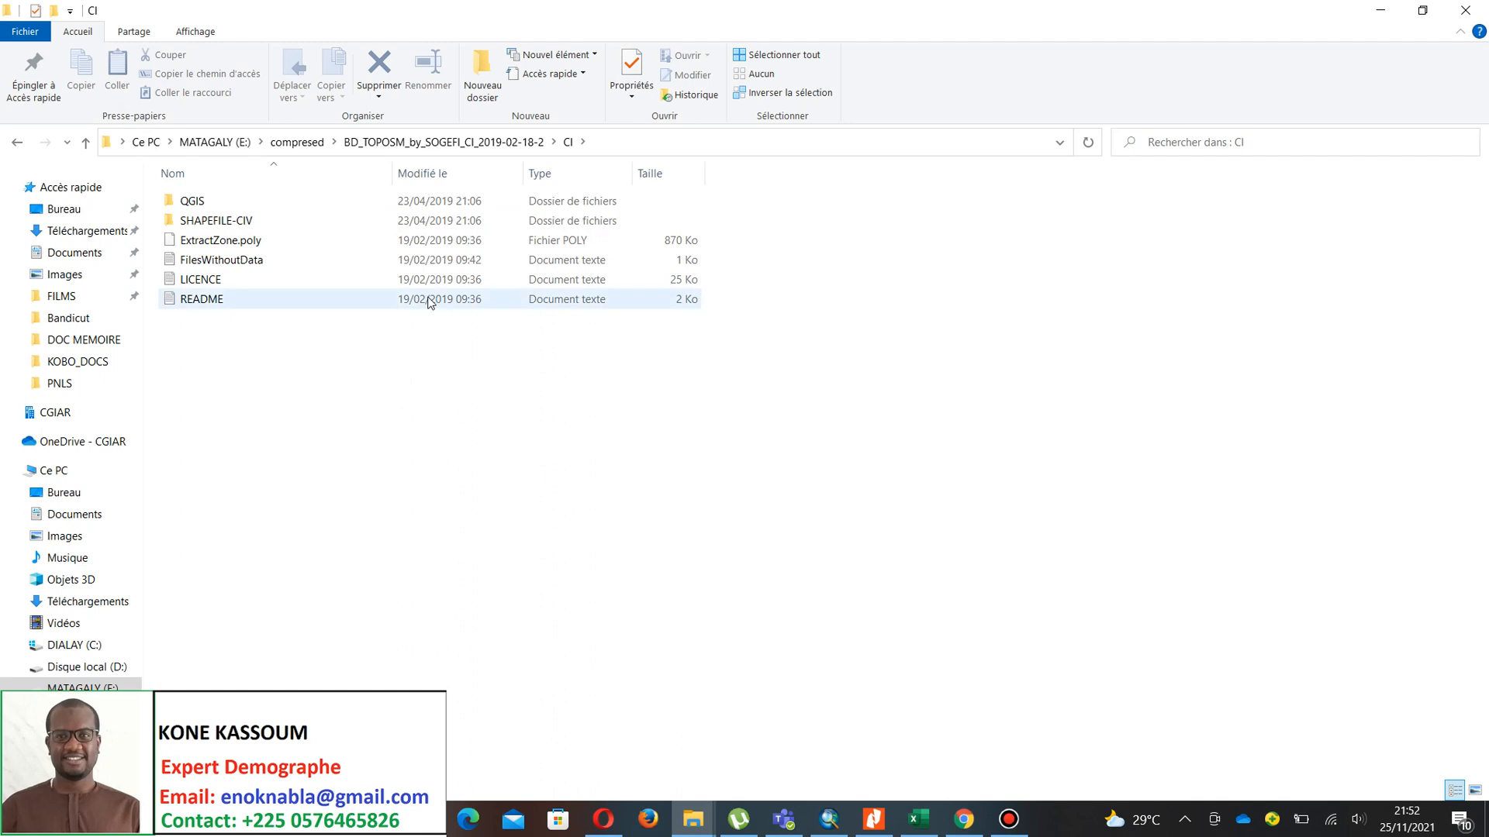
# - Open the LICENCE text file, skim its Open Database License terms and close it
pyautogui.click(368, 285)
pyautogui.doubleClick(370, 285)
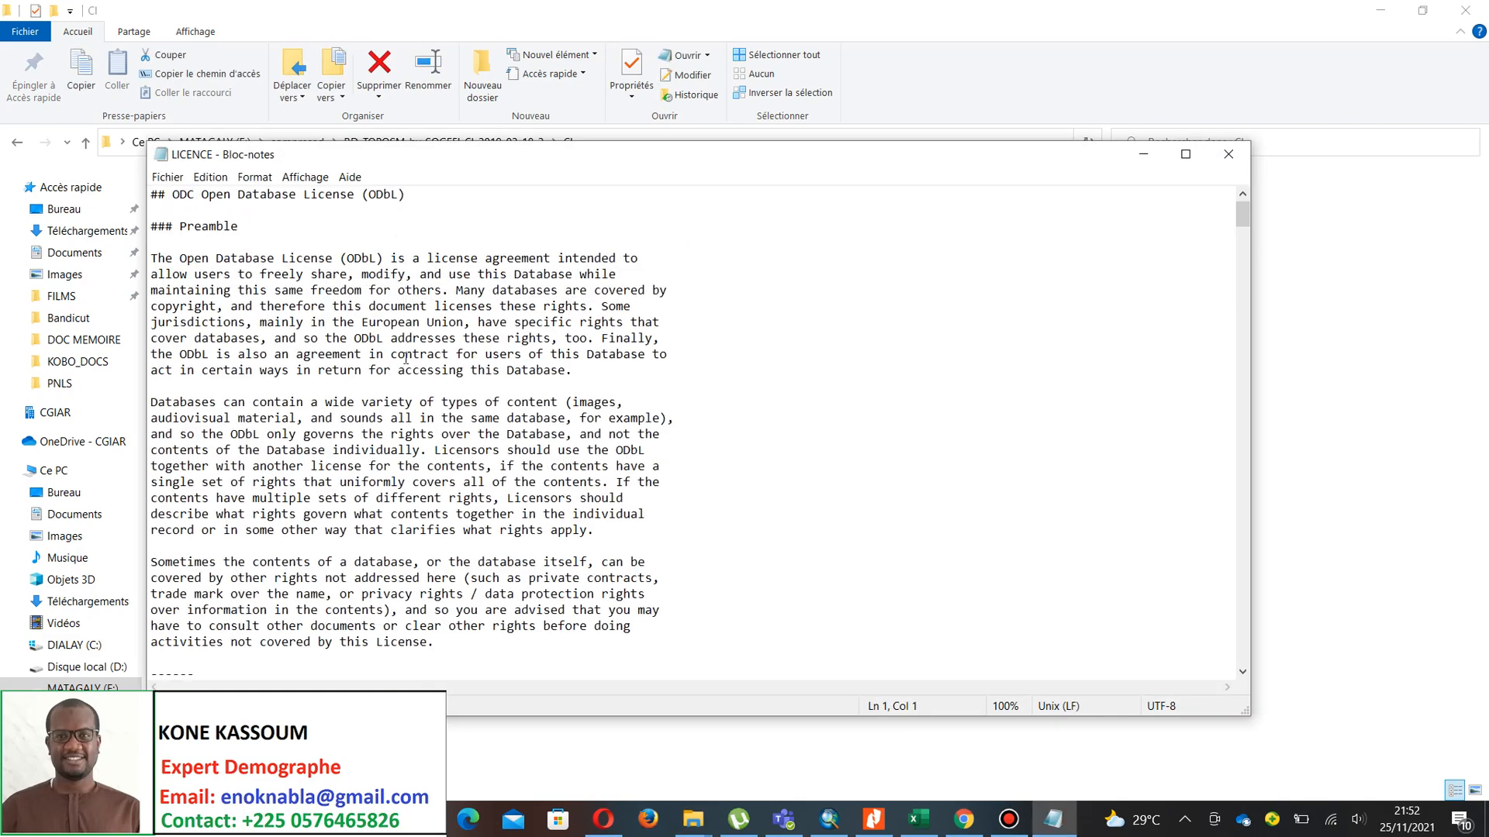
pyautogui.scroll(-9, 406, 359)
pyautogui.scroll(-18, 406, 359)
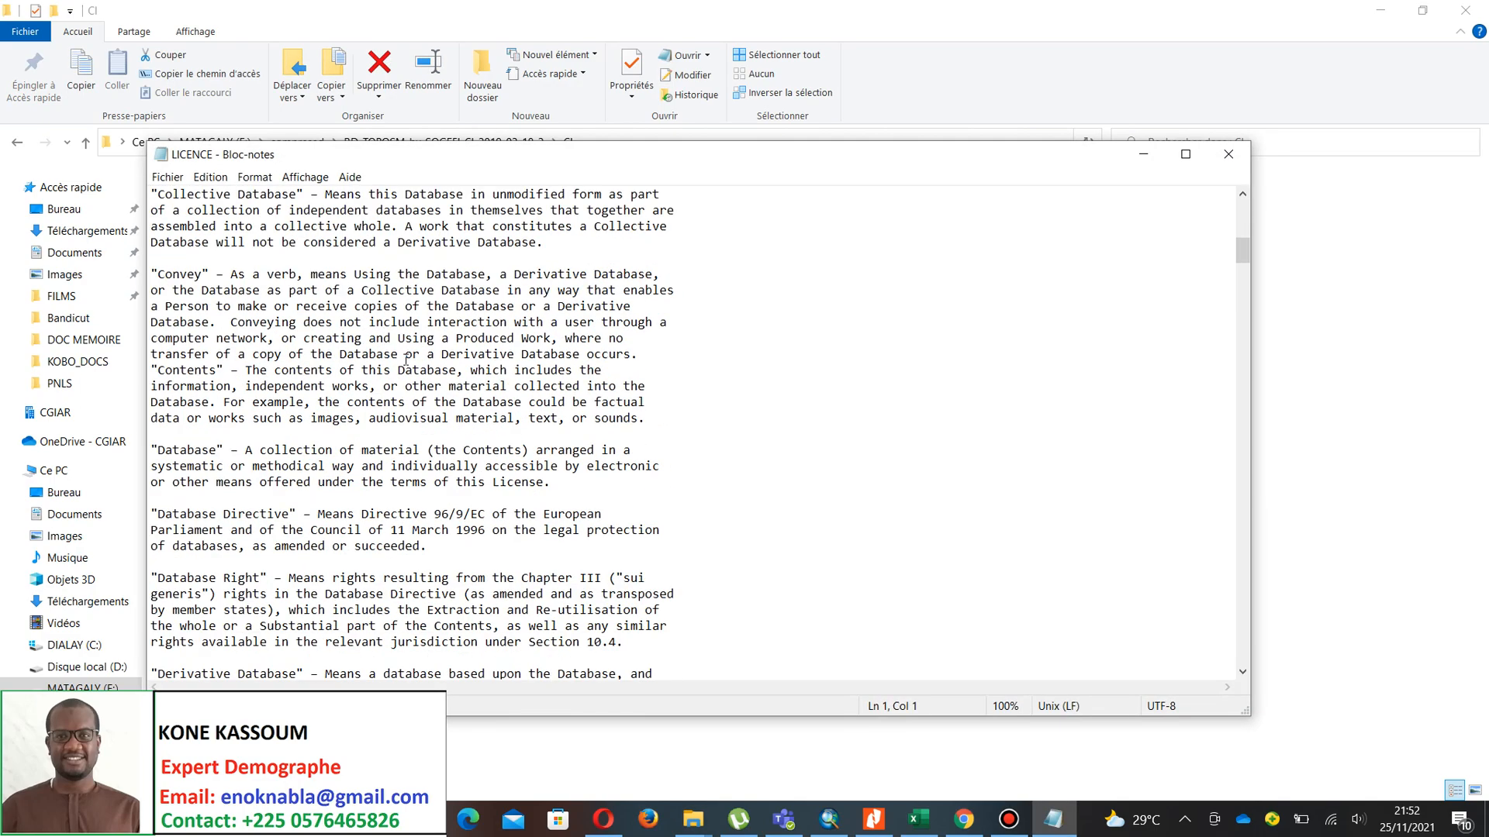
pyautogui.scroll(-8, 405, 359)
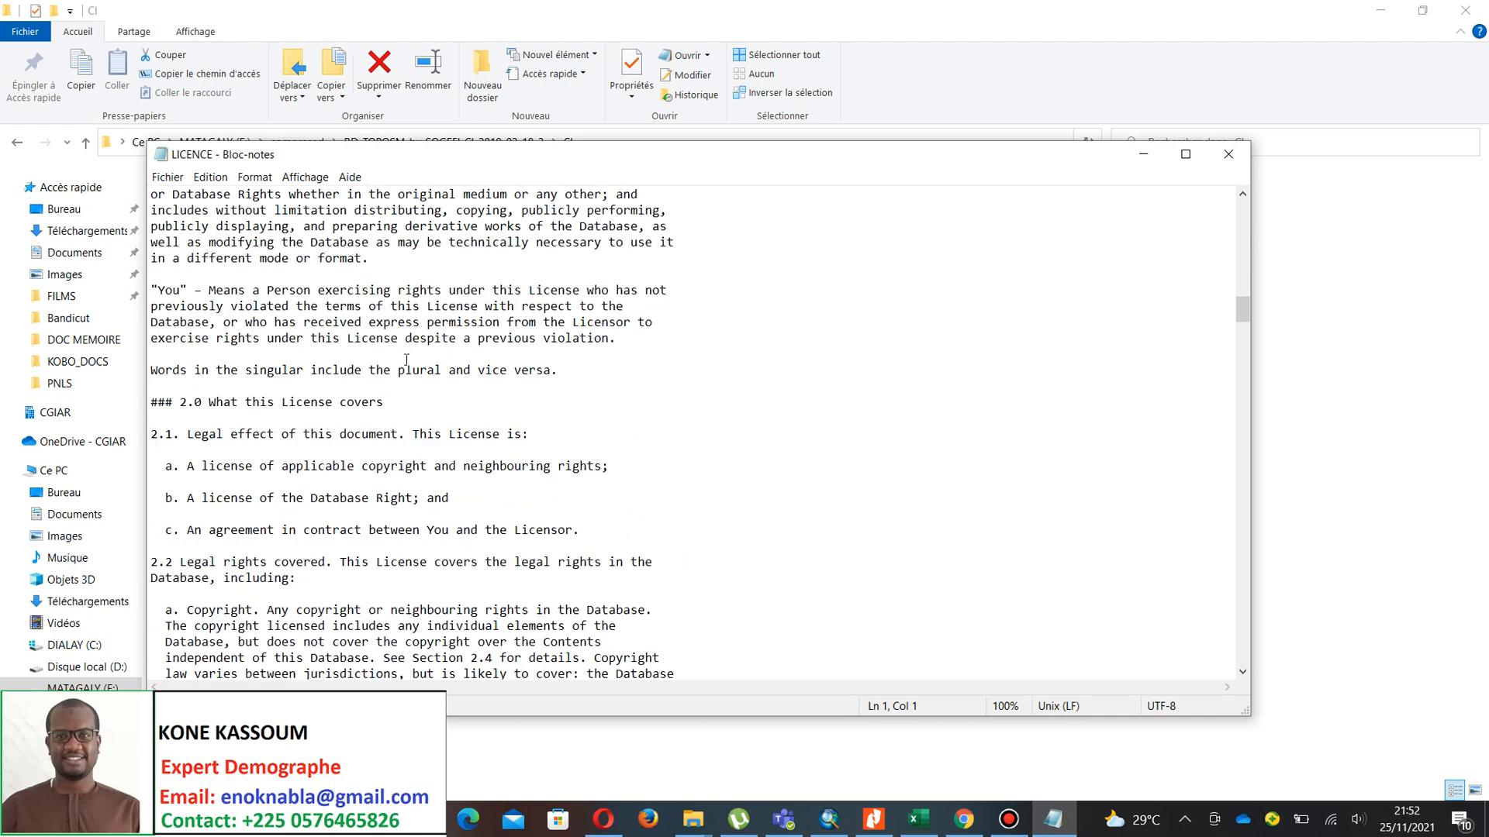
pyautogui.scroll(20, 405, 359)
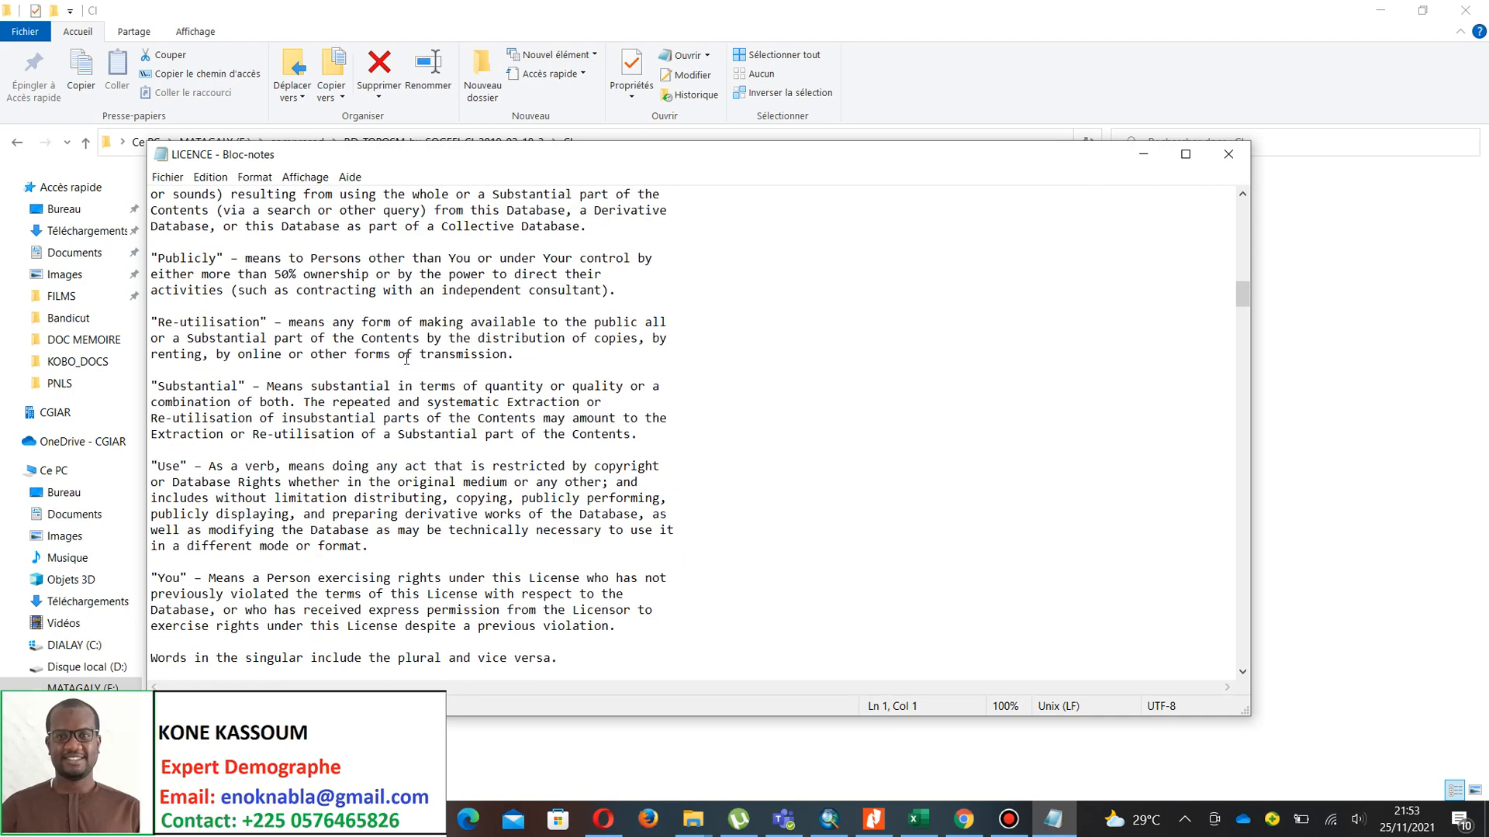
pyautogui.scroll(-20, 405, 359)
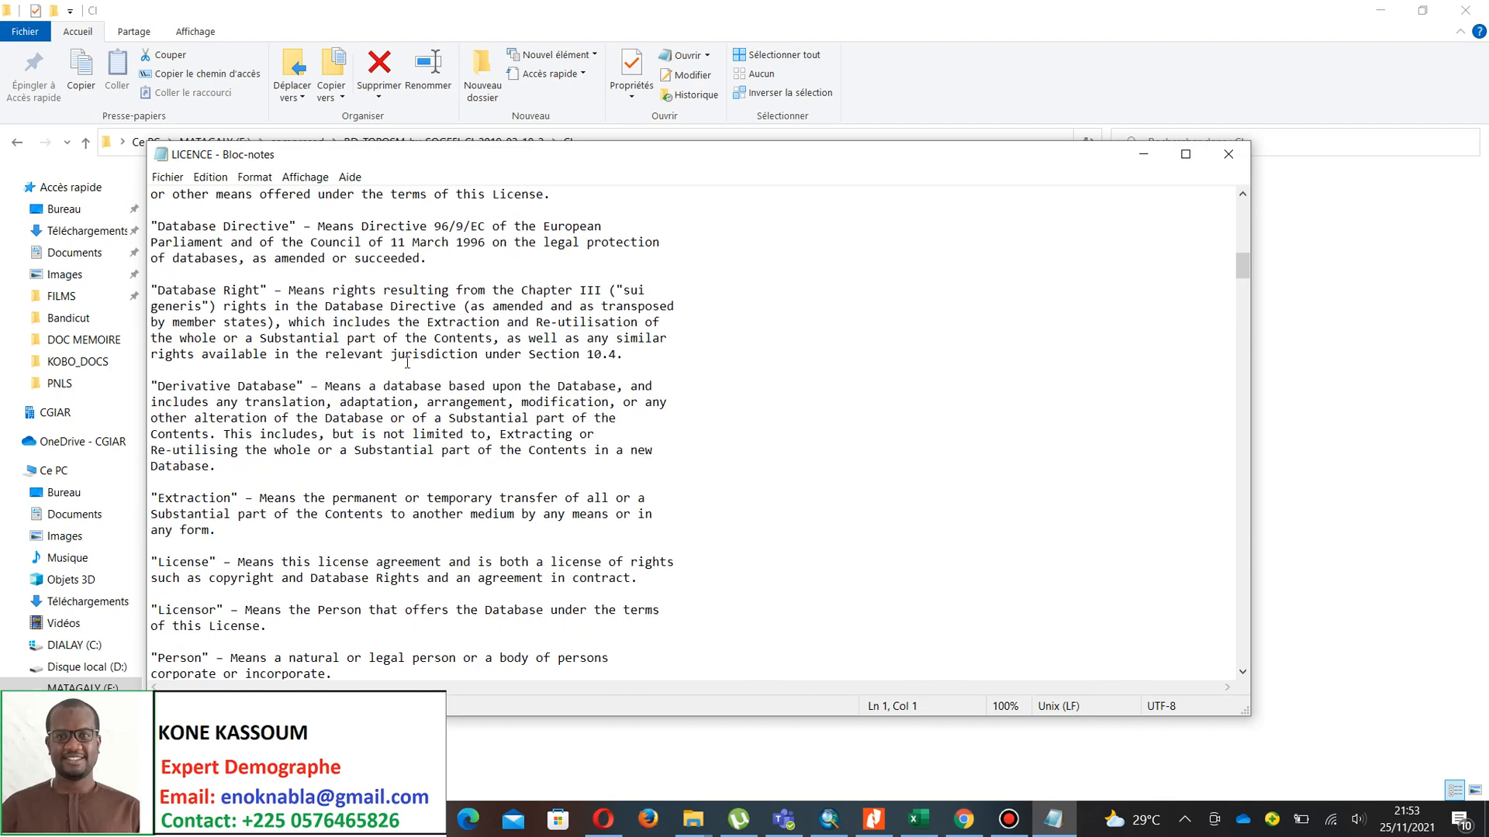
pyautogui.scroll(-20, 407, 362)
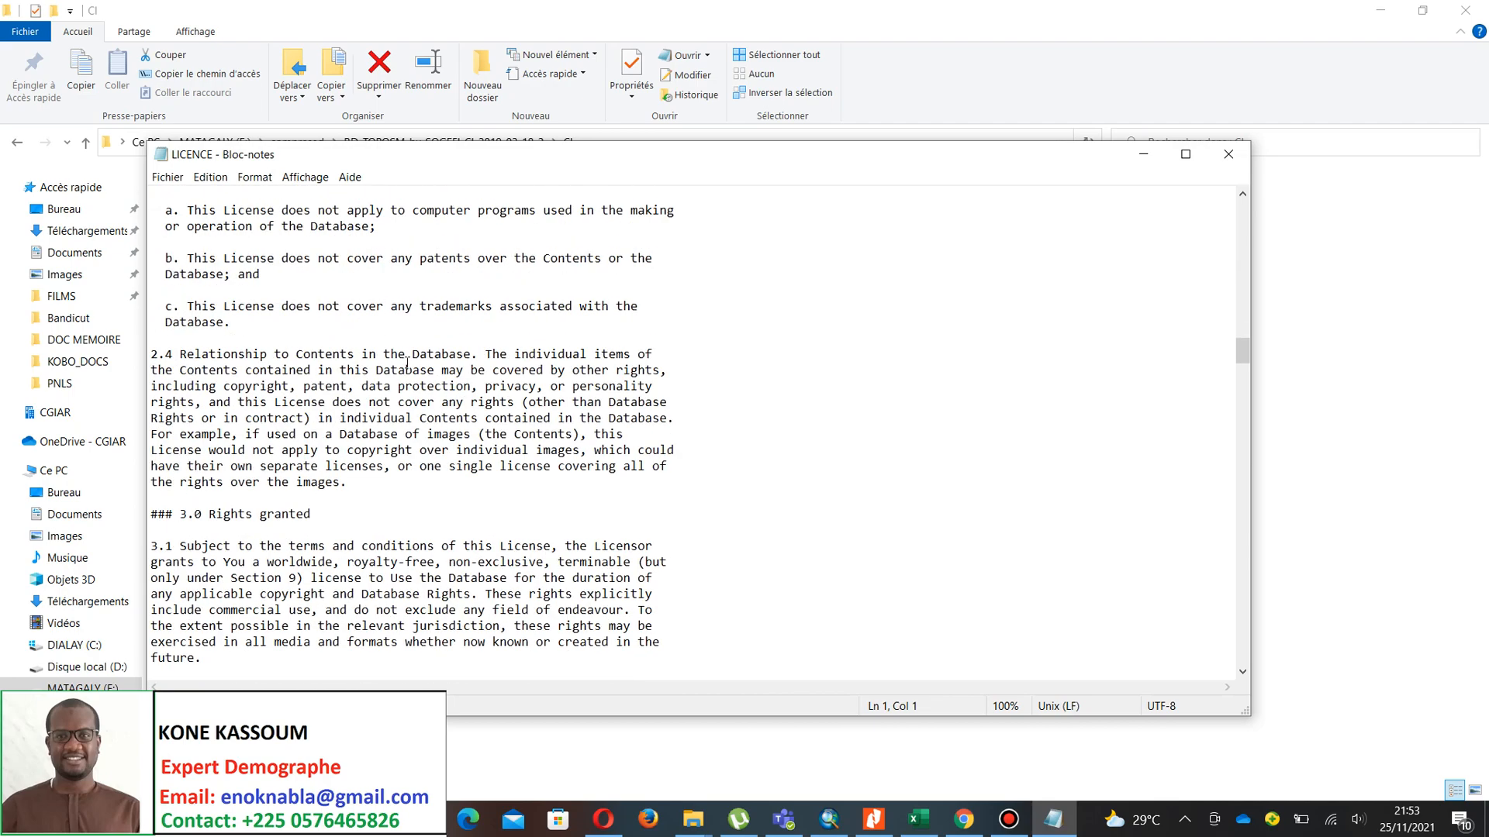
pyautogui.scroll(-20, 407, 445)
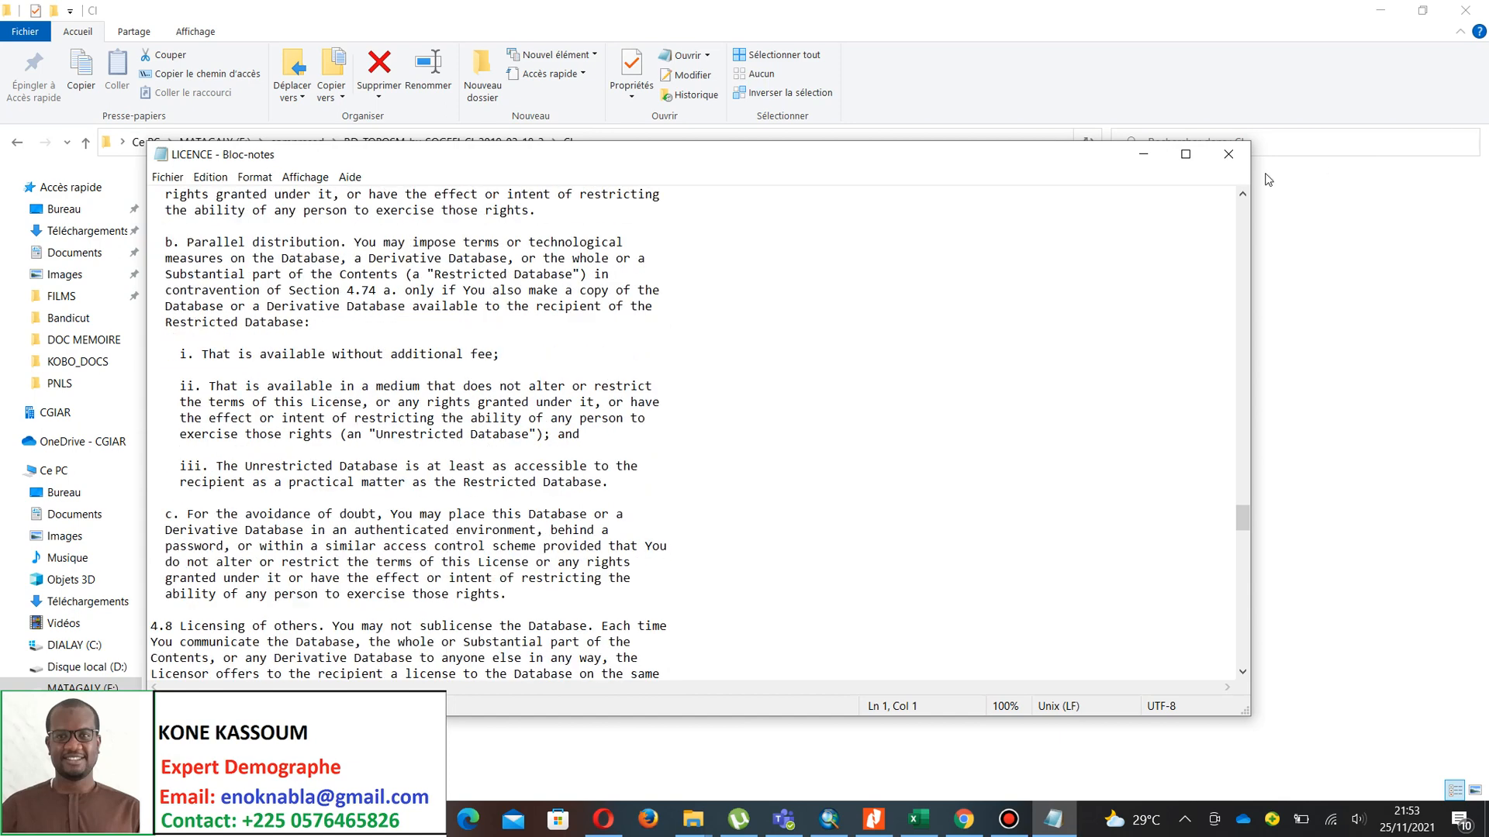
pyautogui.click(1228, 154)
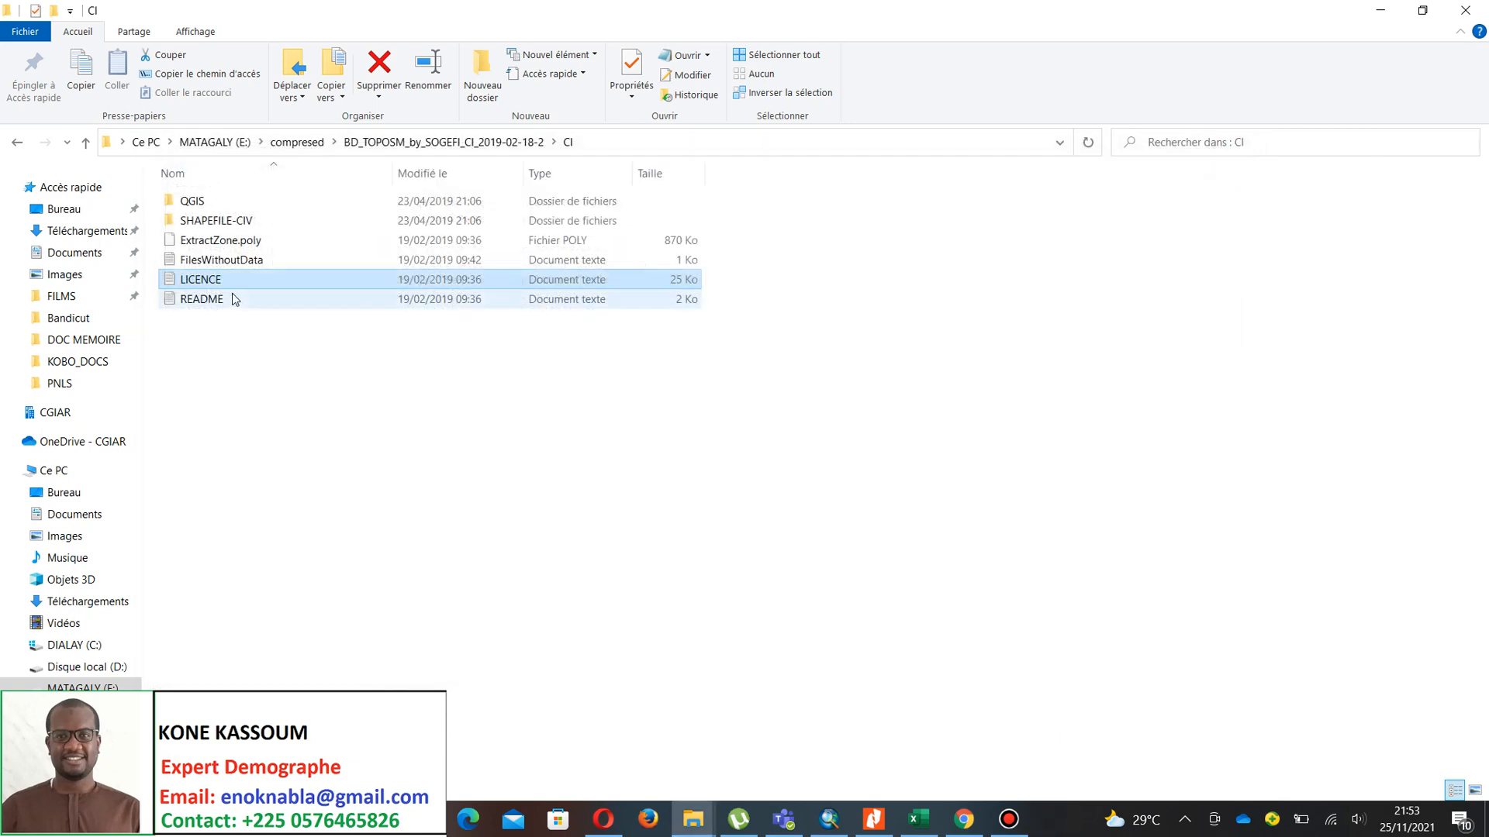
# - Open the README text file, read its French and English notes on the OpenStreetMap data, and close it
pyautogui.click(241, 299)
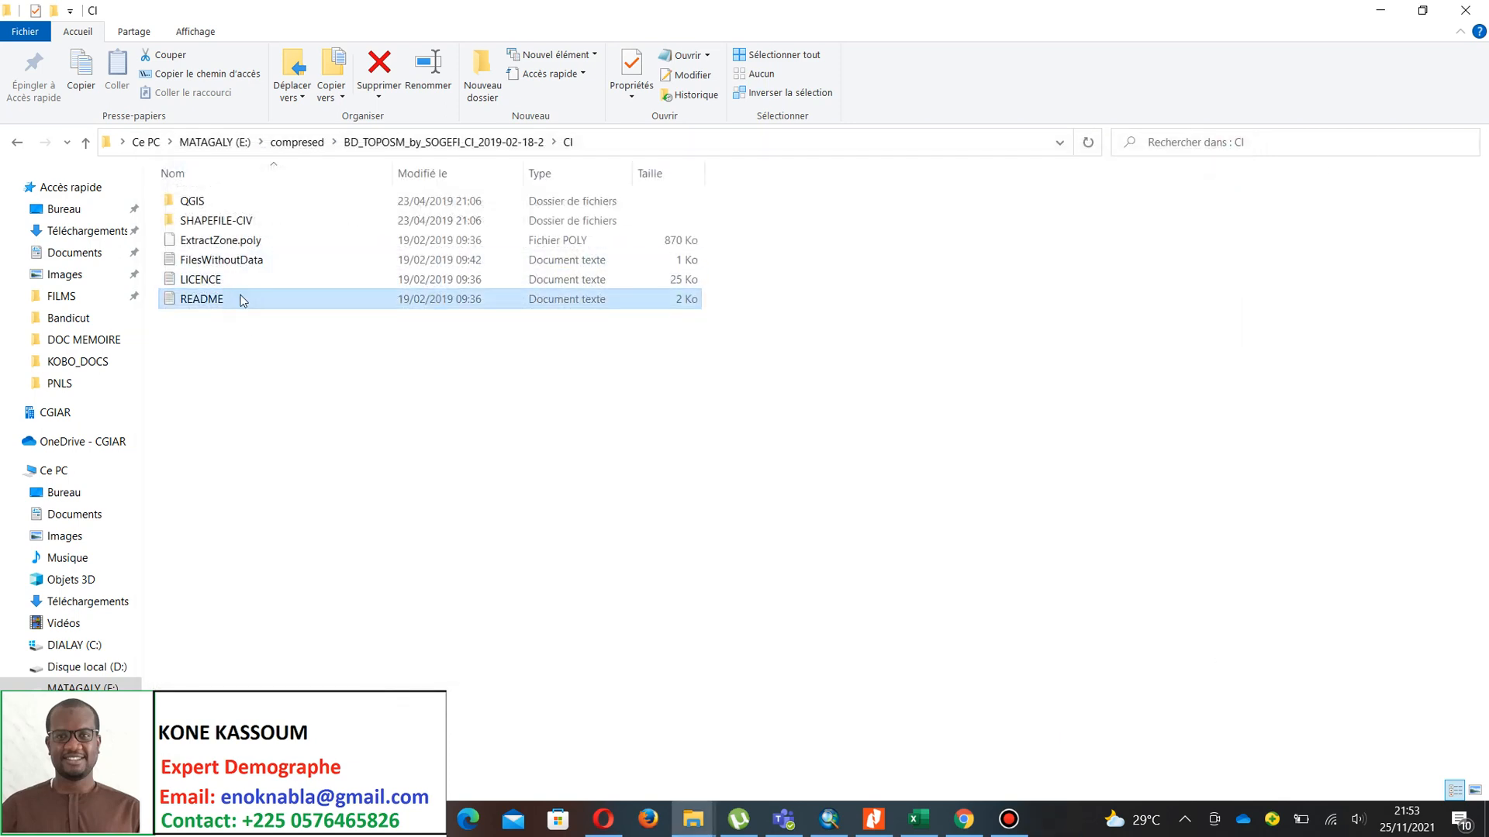
pyautogui.doubleClick(241, 299)
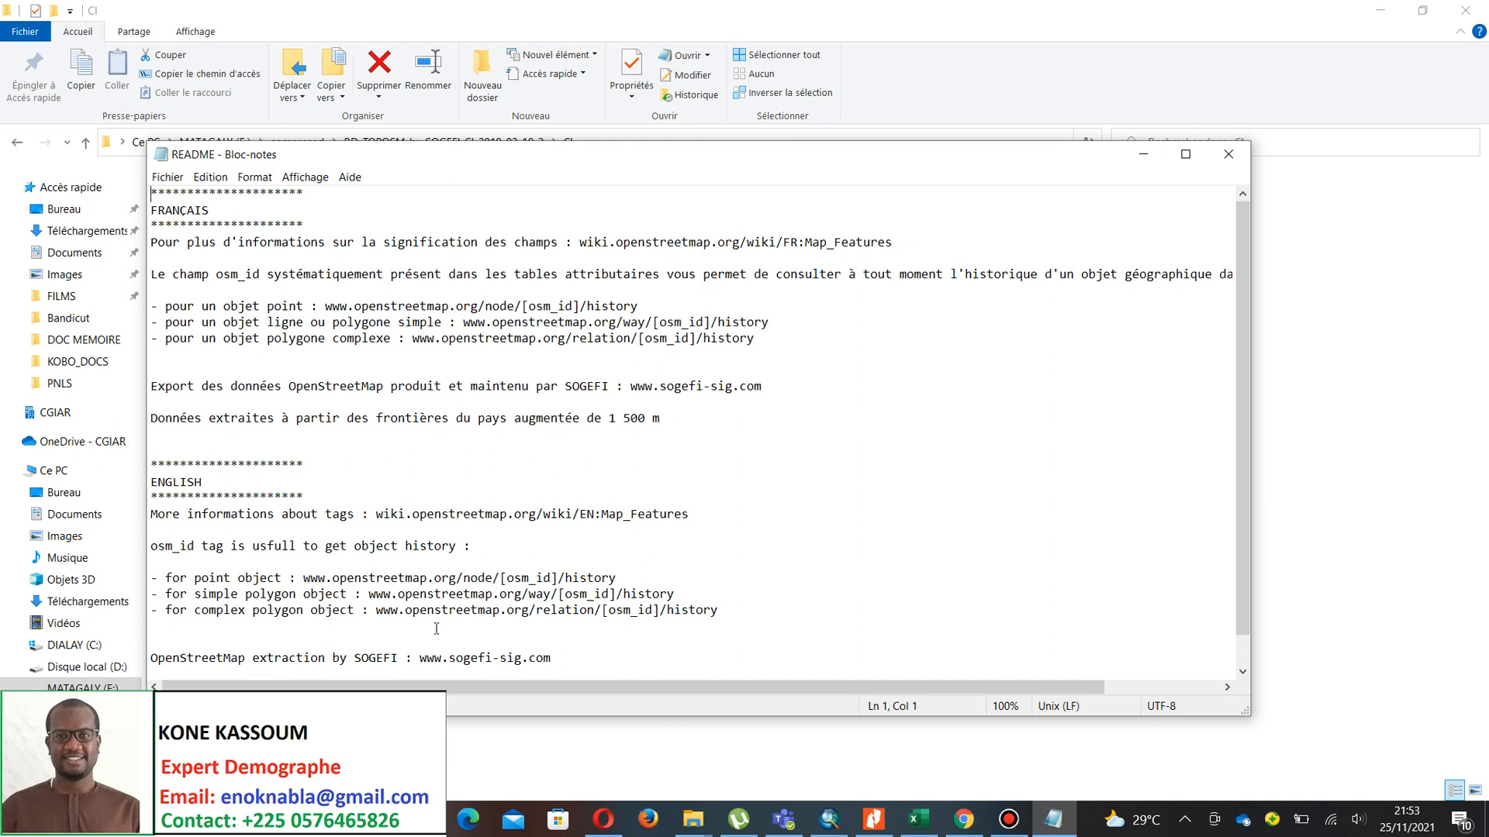
pyautogui.scroll(-1, 437, 628)
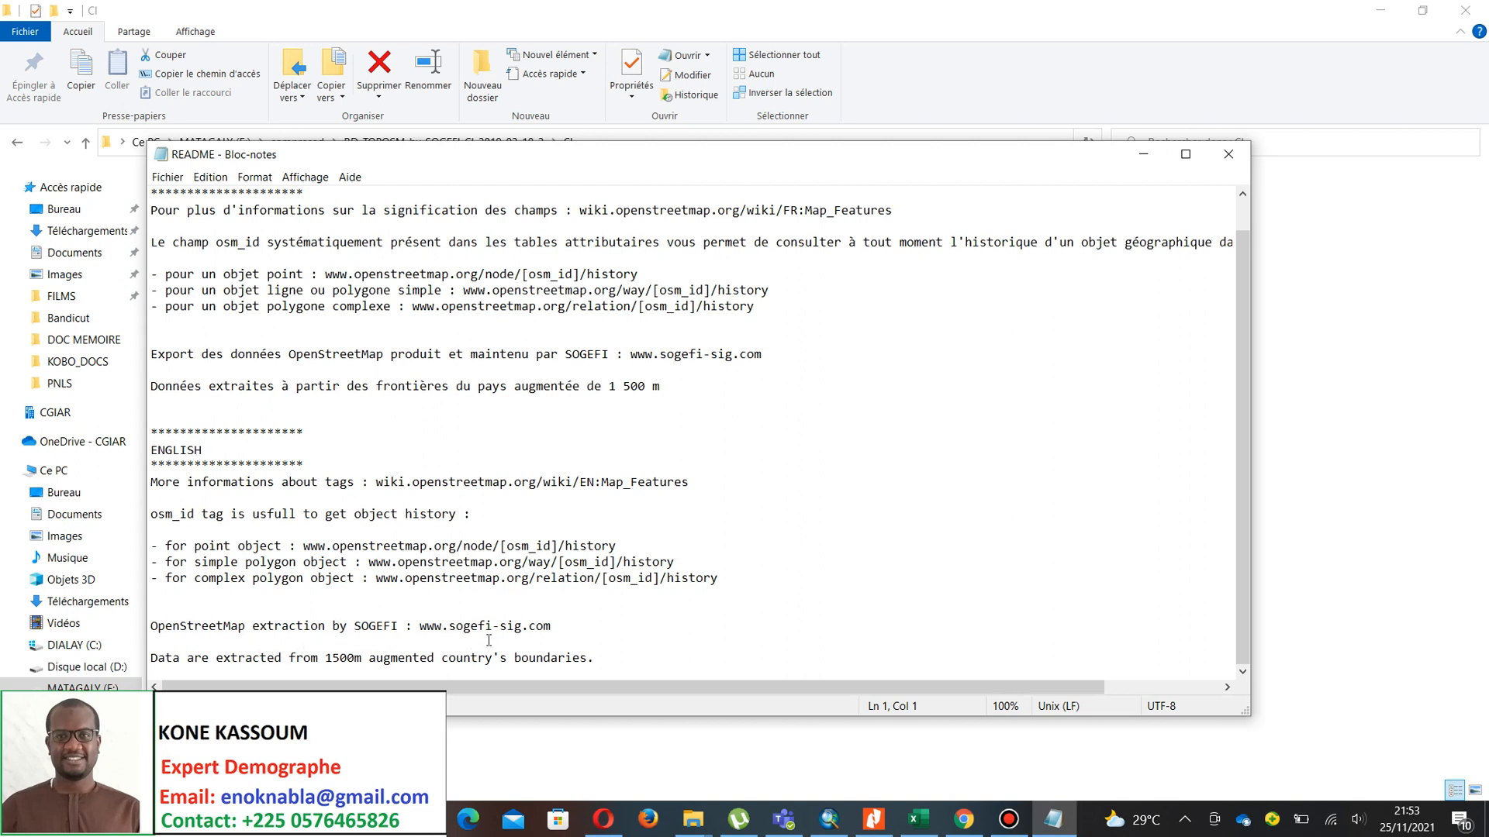
pyautogui.click(1225, 157)
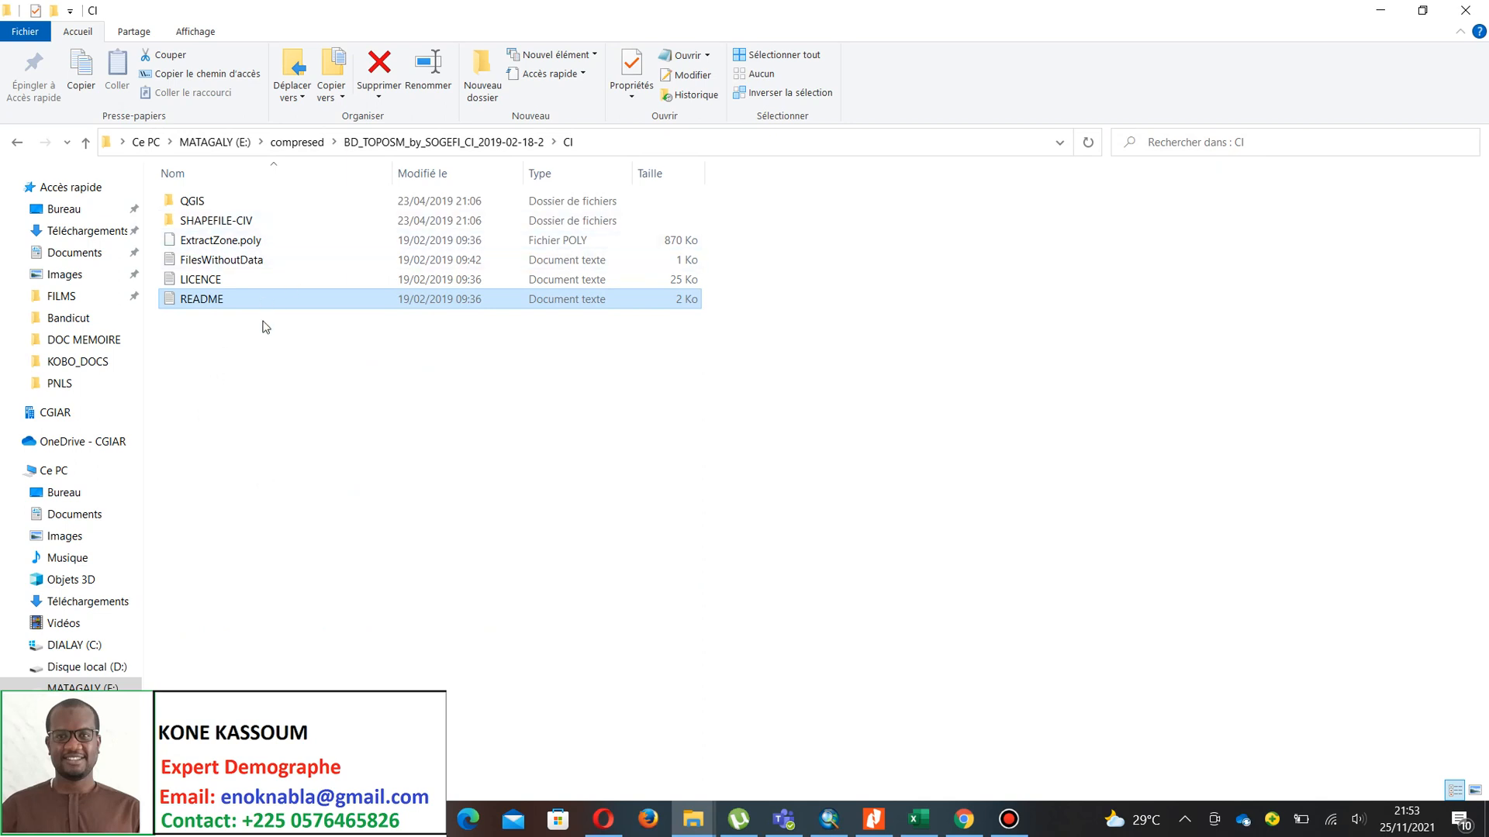
# - Open the SHAPEFILE-CIV folder and examine its thematic subfolders, including the files inside toponymy
pyautogui.doubleClick(262, 225)
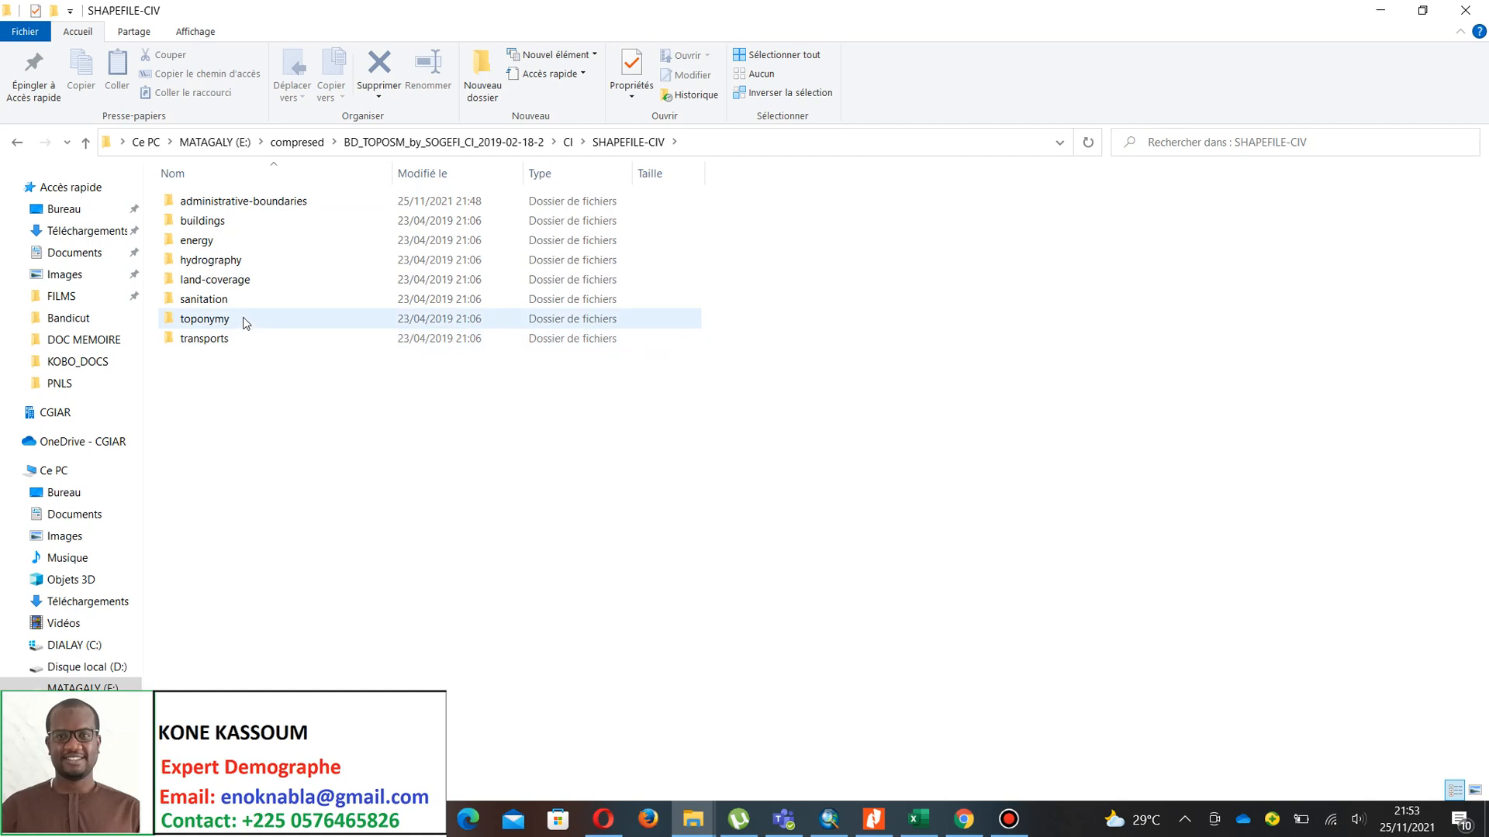
pyautogui.moveTo(245, 323)
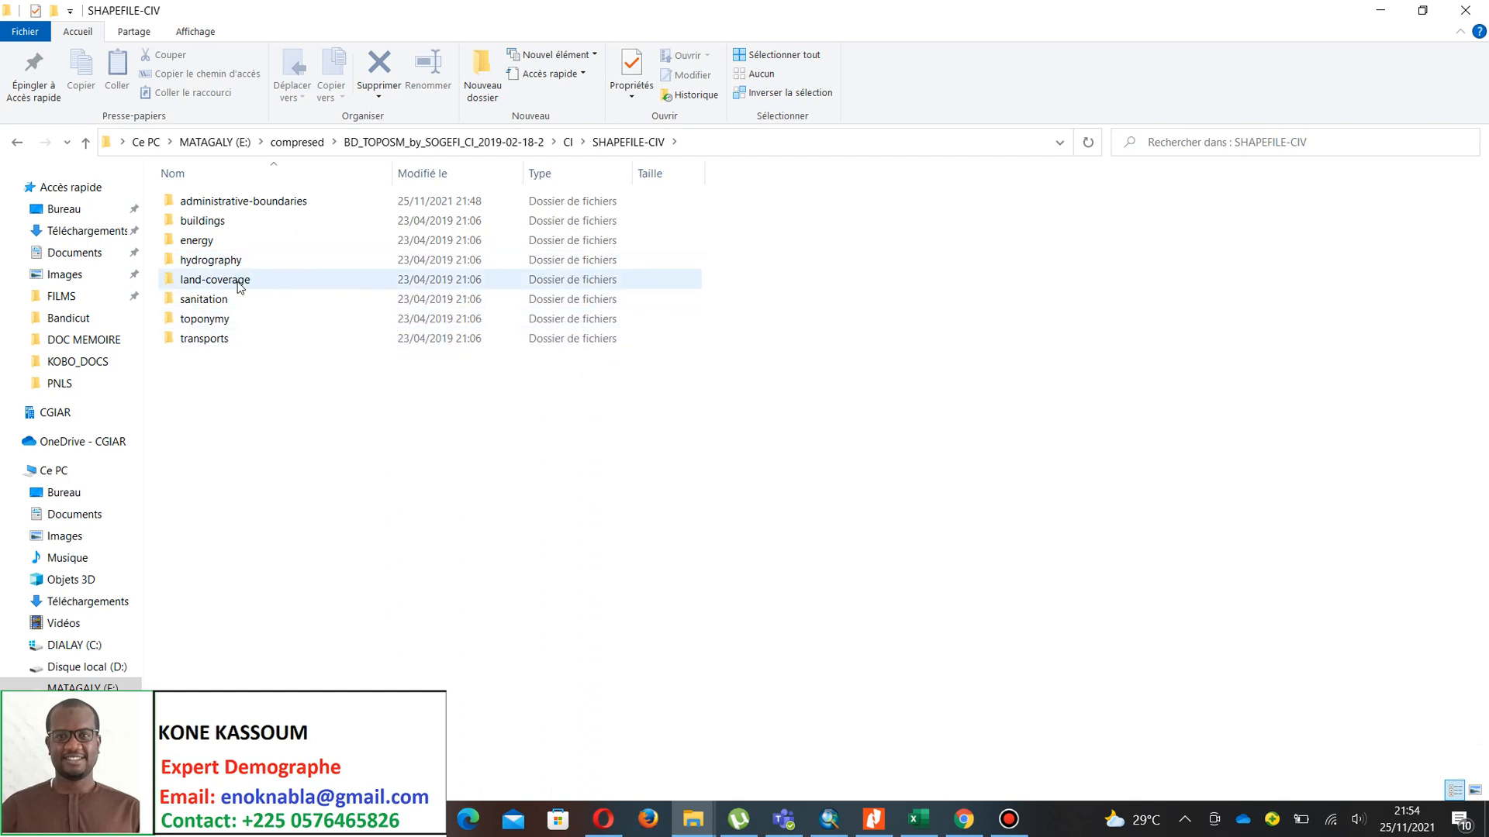
pyautogui.doubleClick(233, 318)
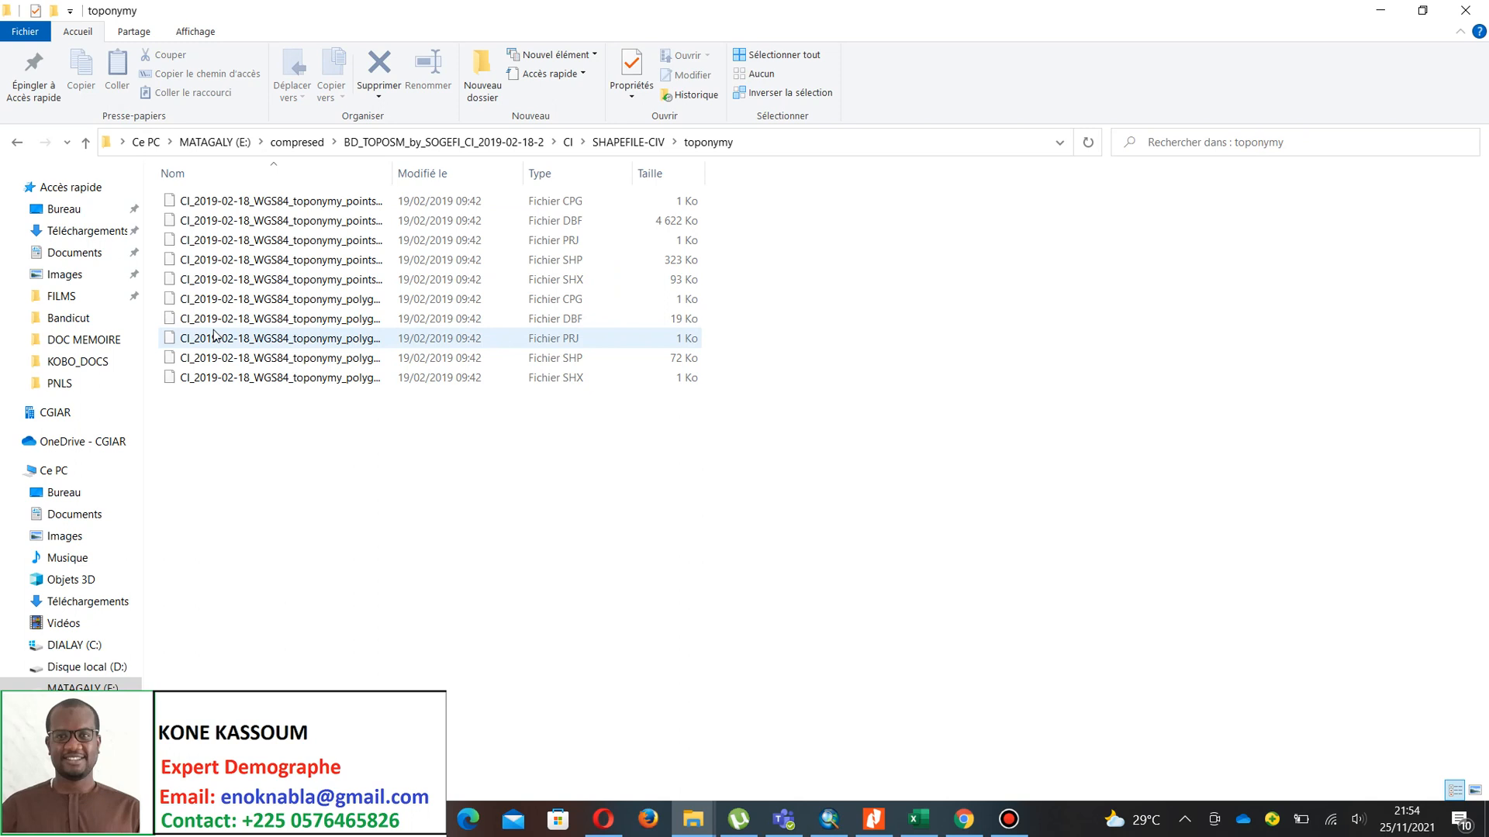
pyautogui.hotkey('alt', 'Left')
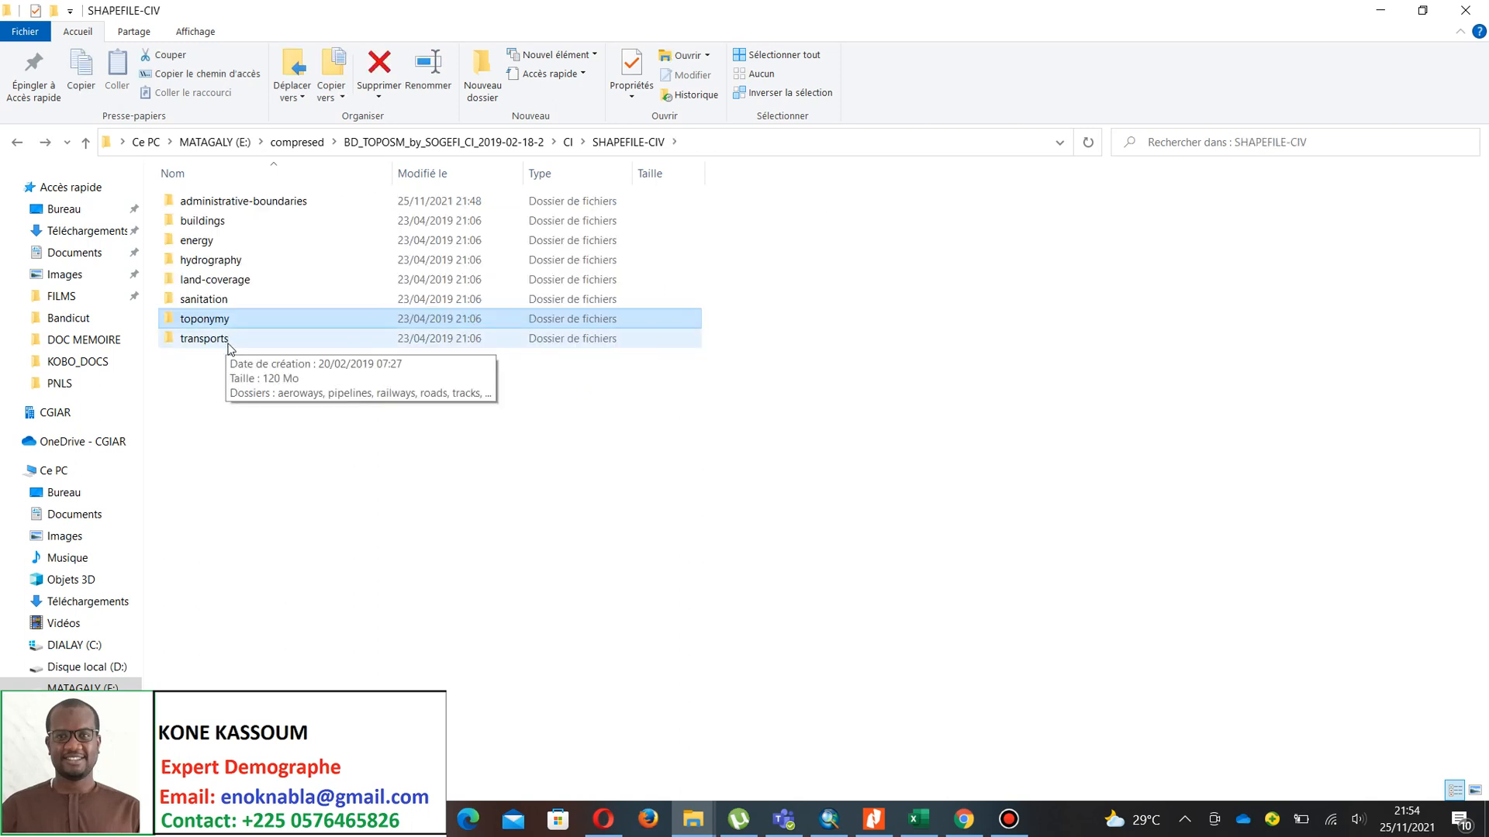
# - Open the administrative-boundaries folder and look through its shapefiles for the different admin levels
pyautogui.click(301, 206)
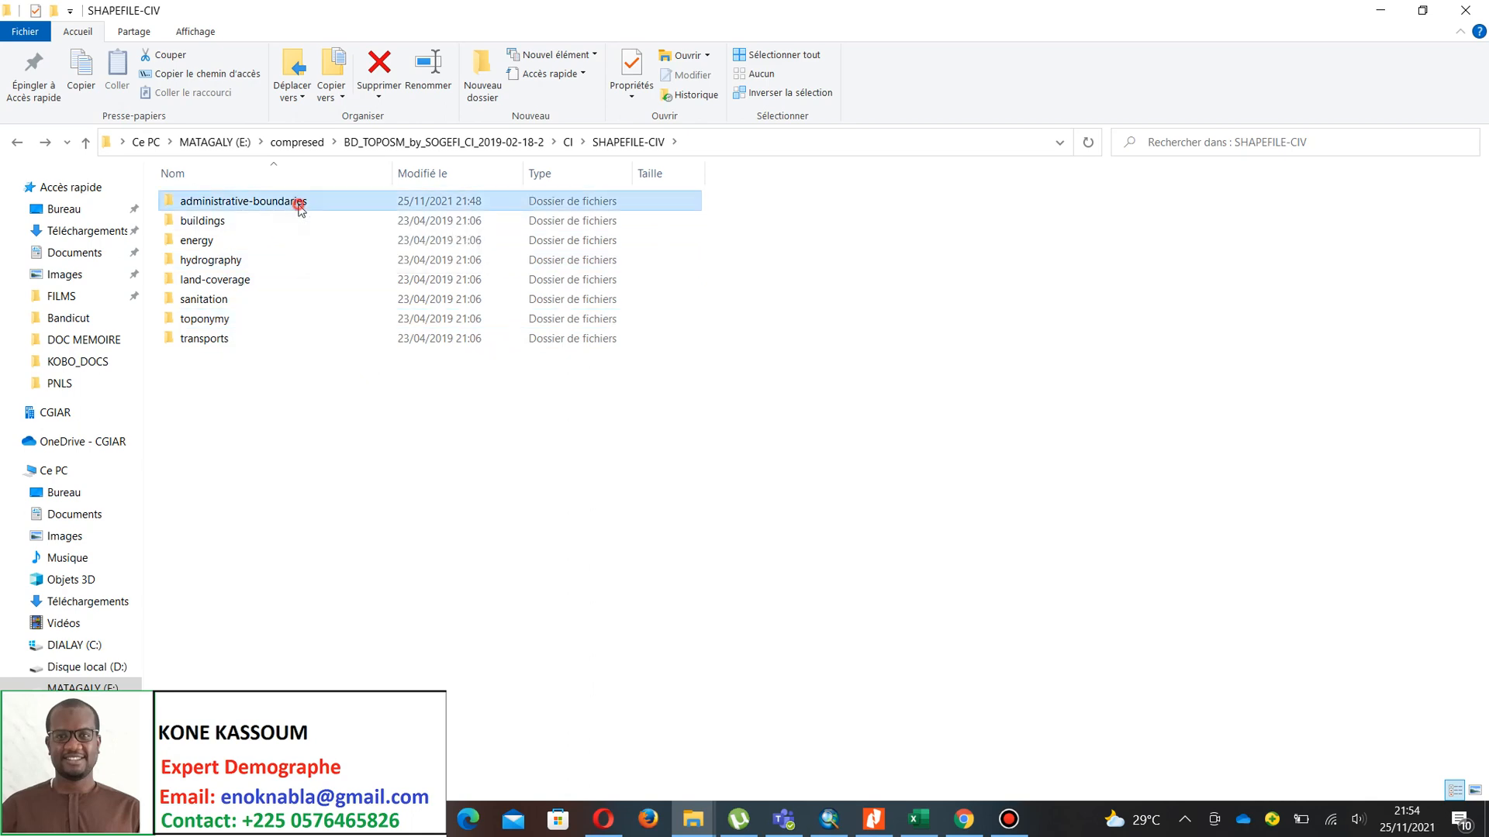
pyautogui.doubleClick(299, 209)
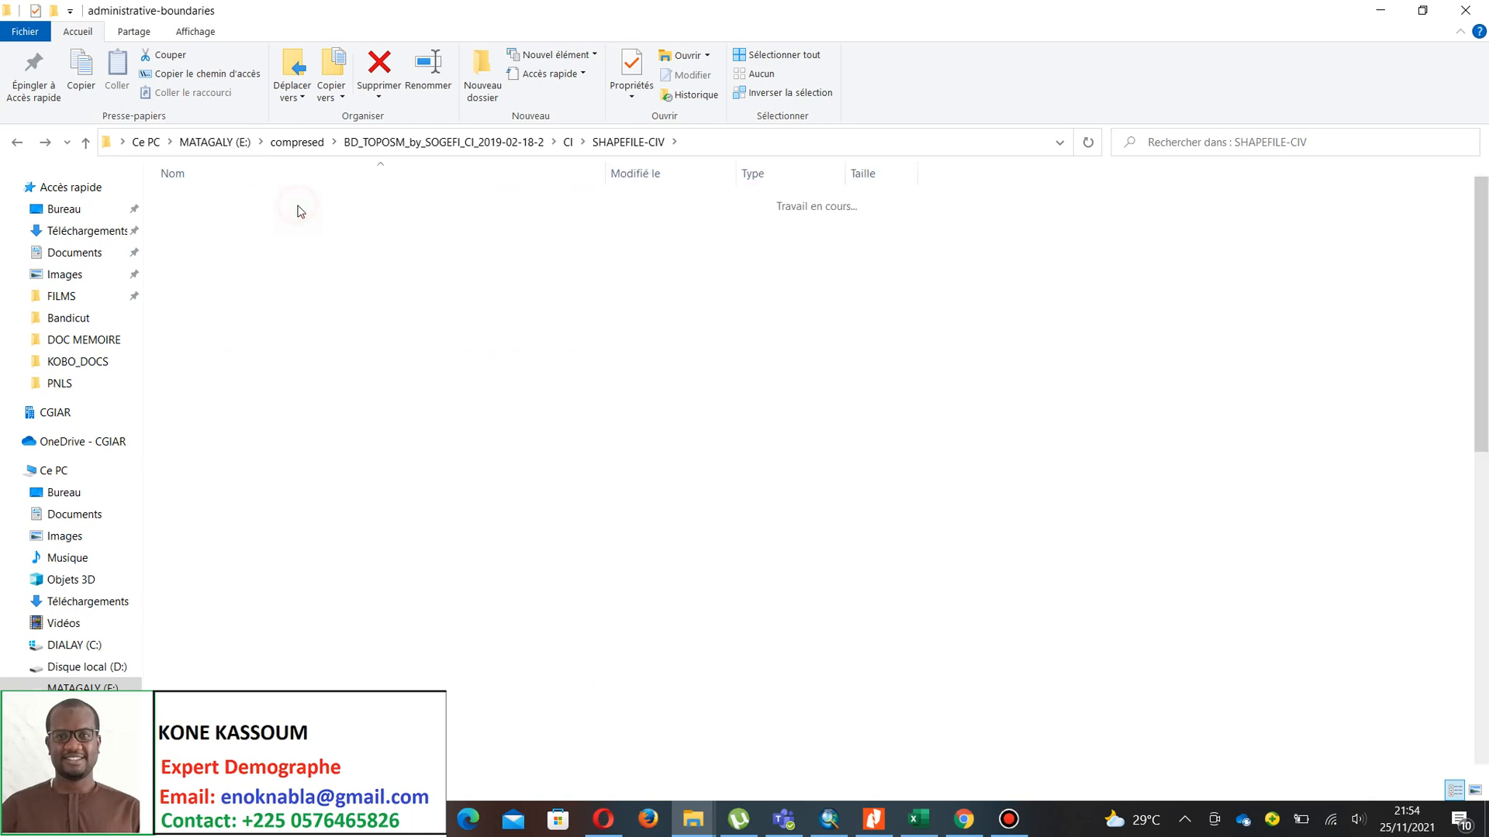
pyautogui.scroll(-2, 323, 338)
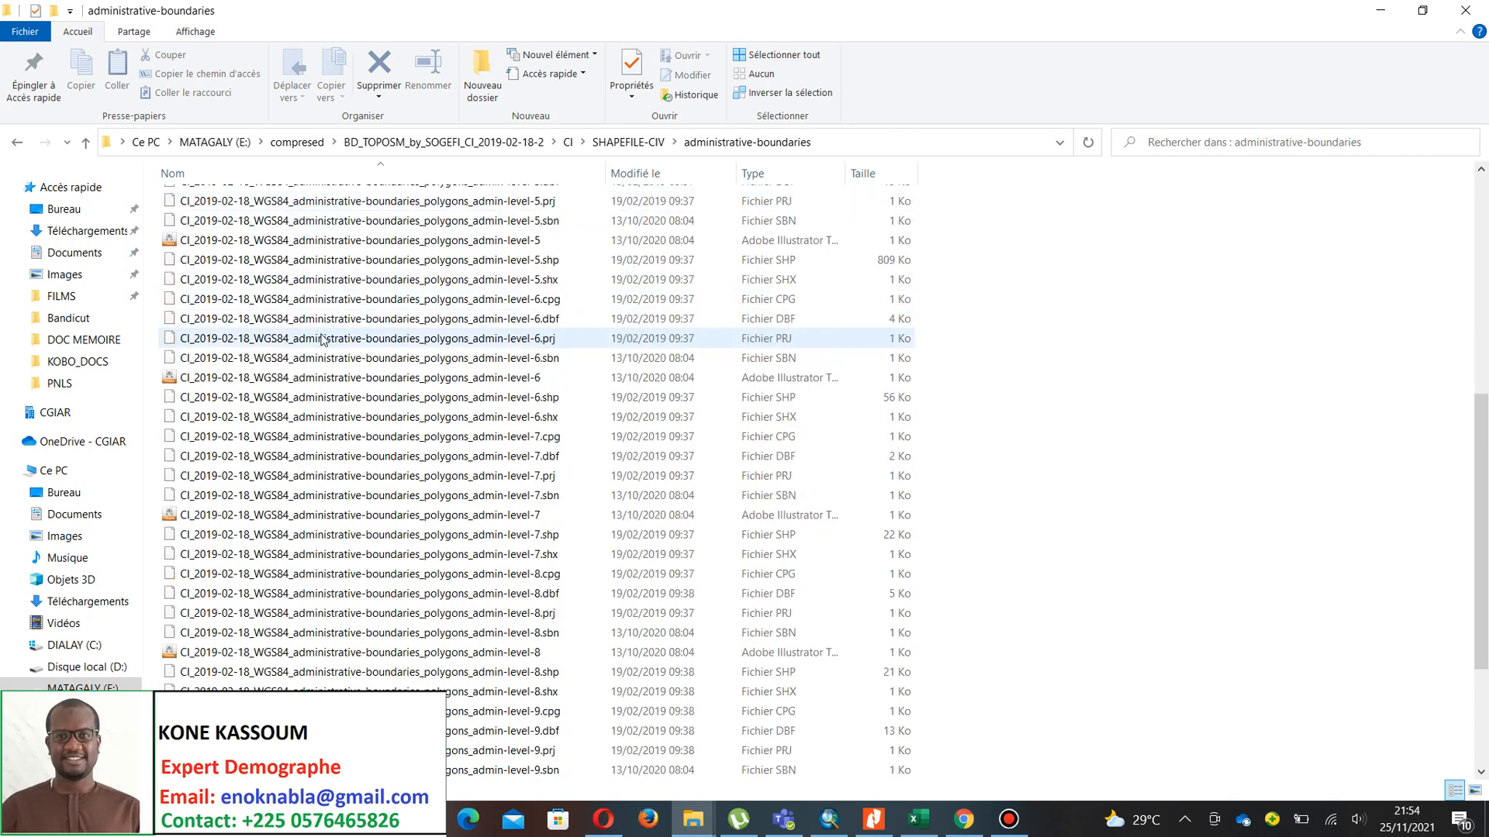
pyautogui.scroll(2, 323, 338)
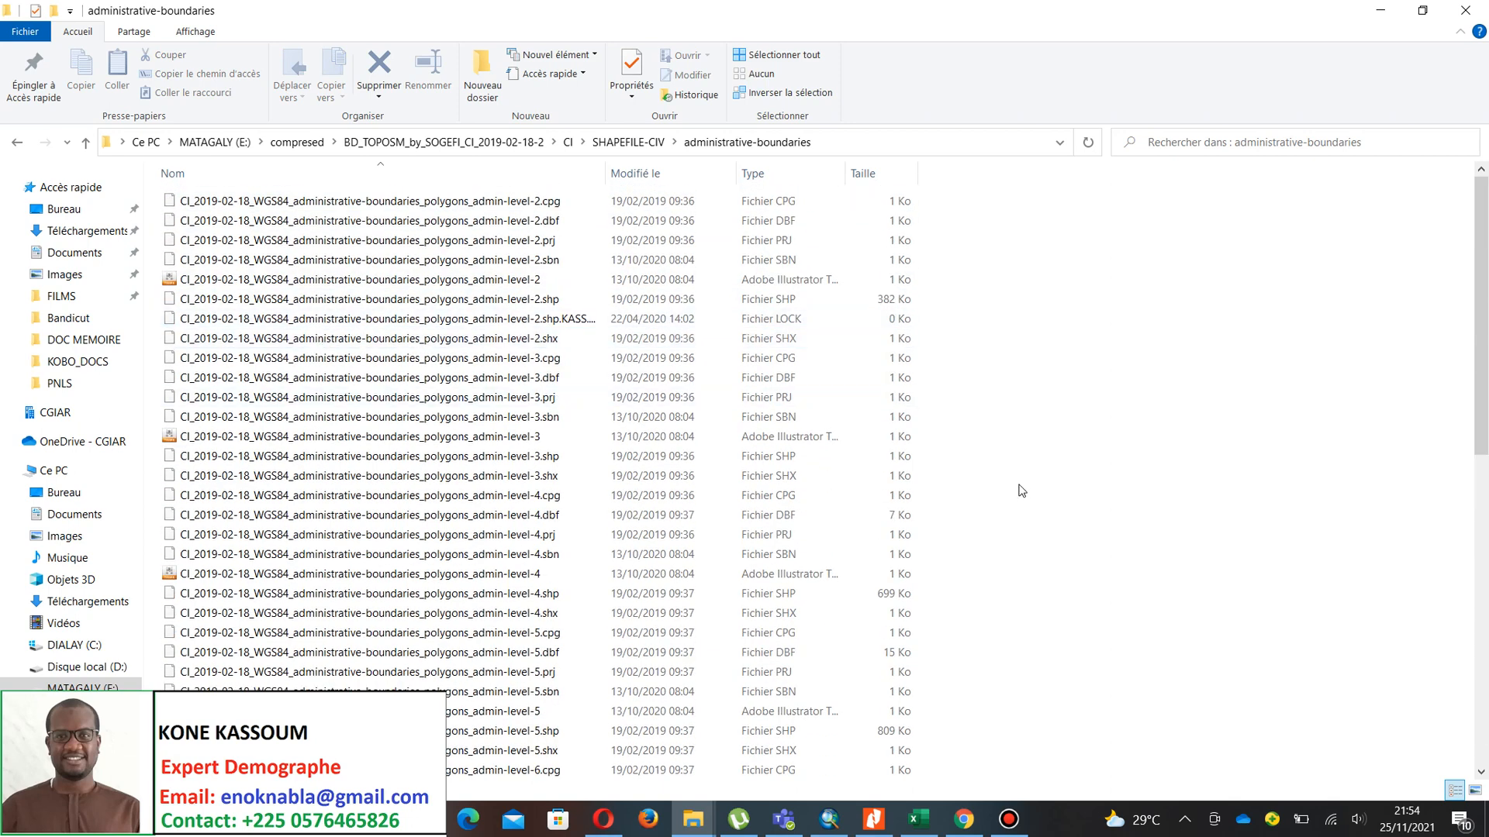
# - Switch to ArcMap and, while adding data, connect to the administrative-boundaries folder inside compresed\BD_TOPOSM_by_SOGEFI_CI_2019-02-18-2\CI\SHAPEFILE-CIV on drive E
pyautogui.click(829, 820)
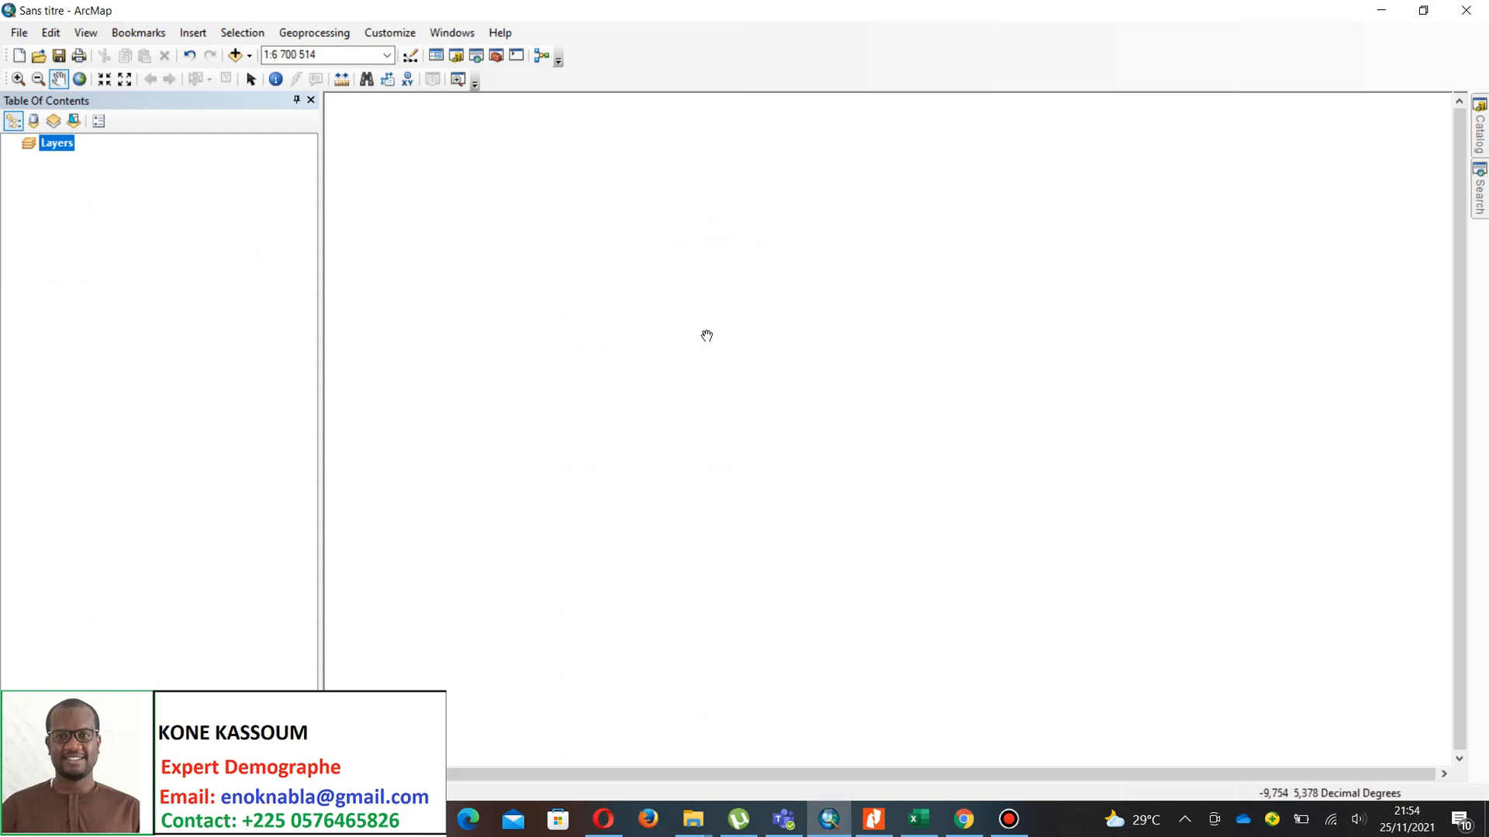
pyautogui.click(250, 56)
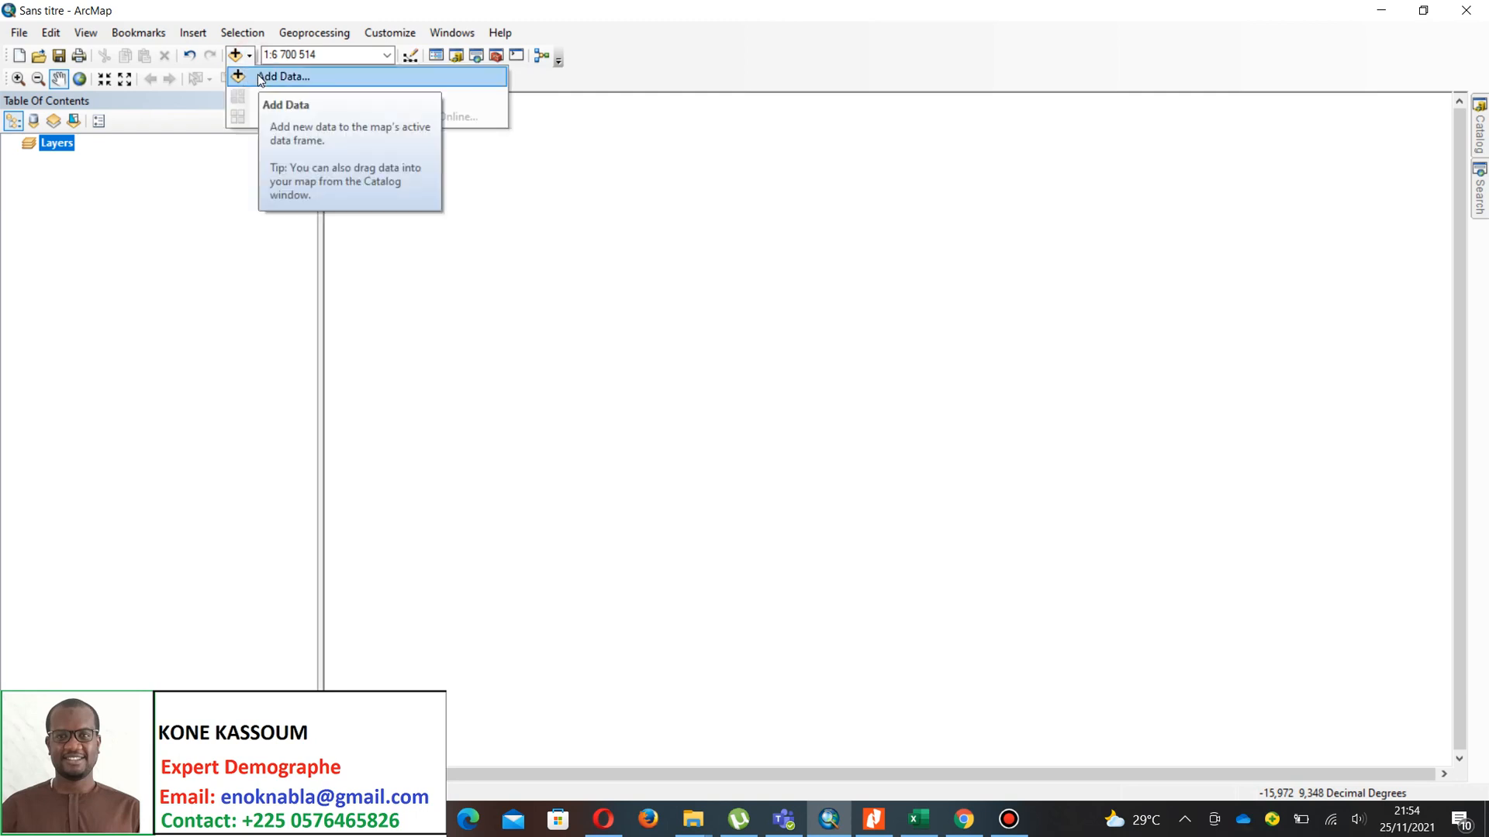
pyautogui.click(261, 78)
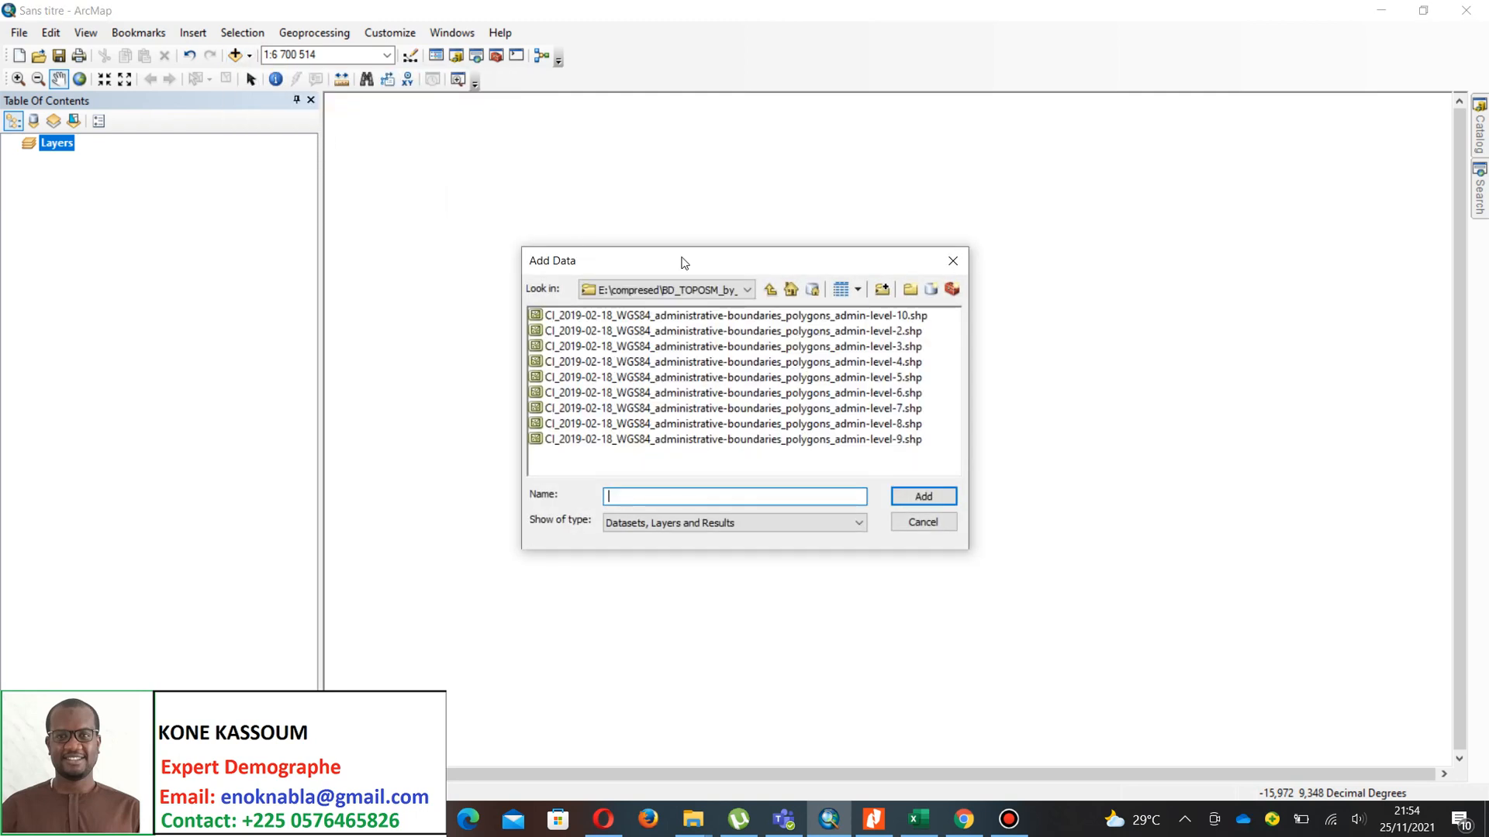
pyautogui.click(886, 291)
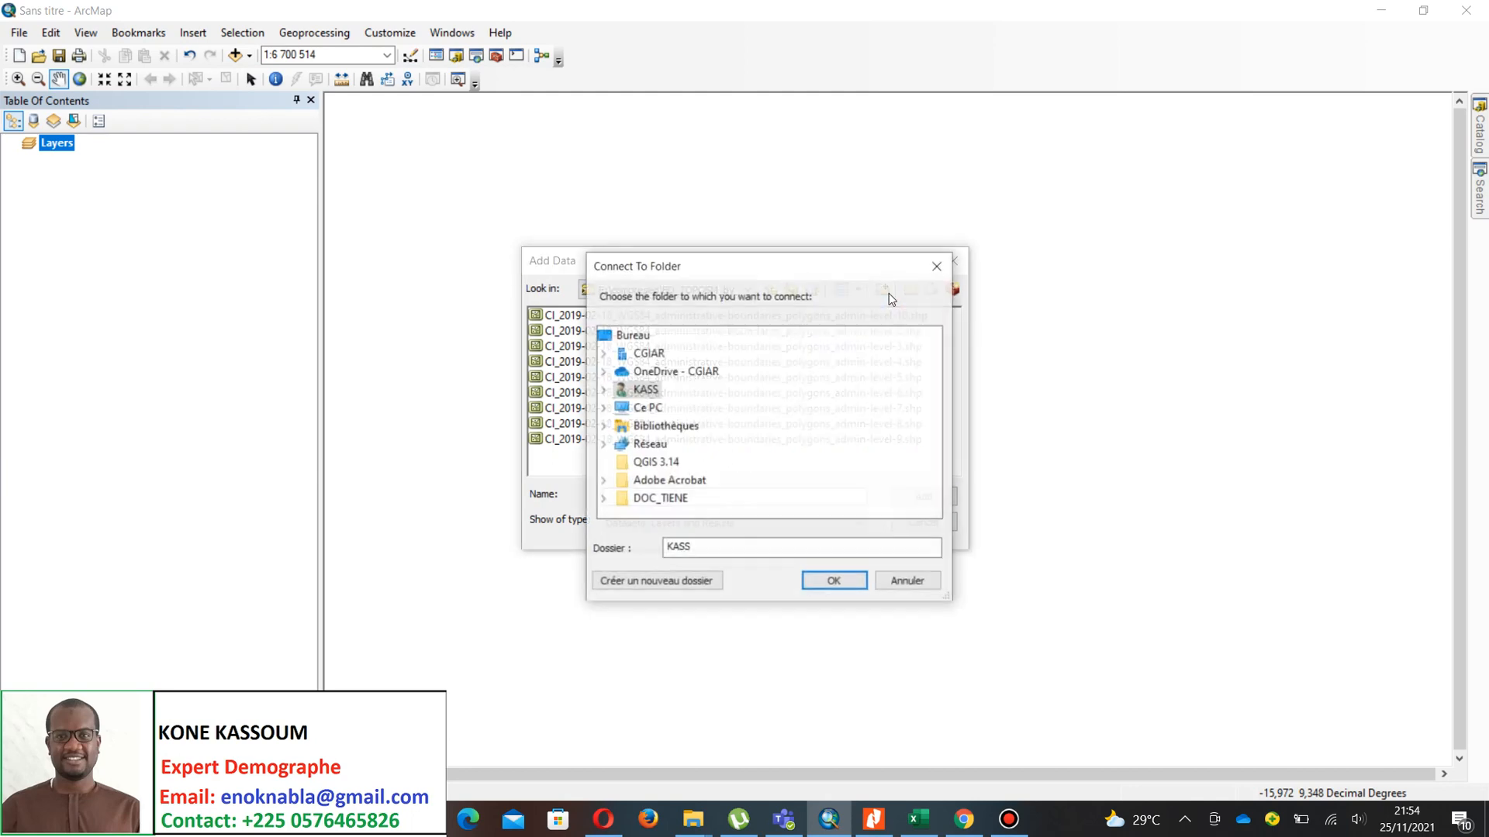
pyautogui.click(602, 407)
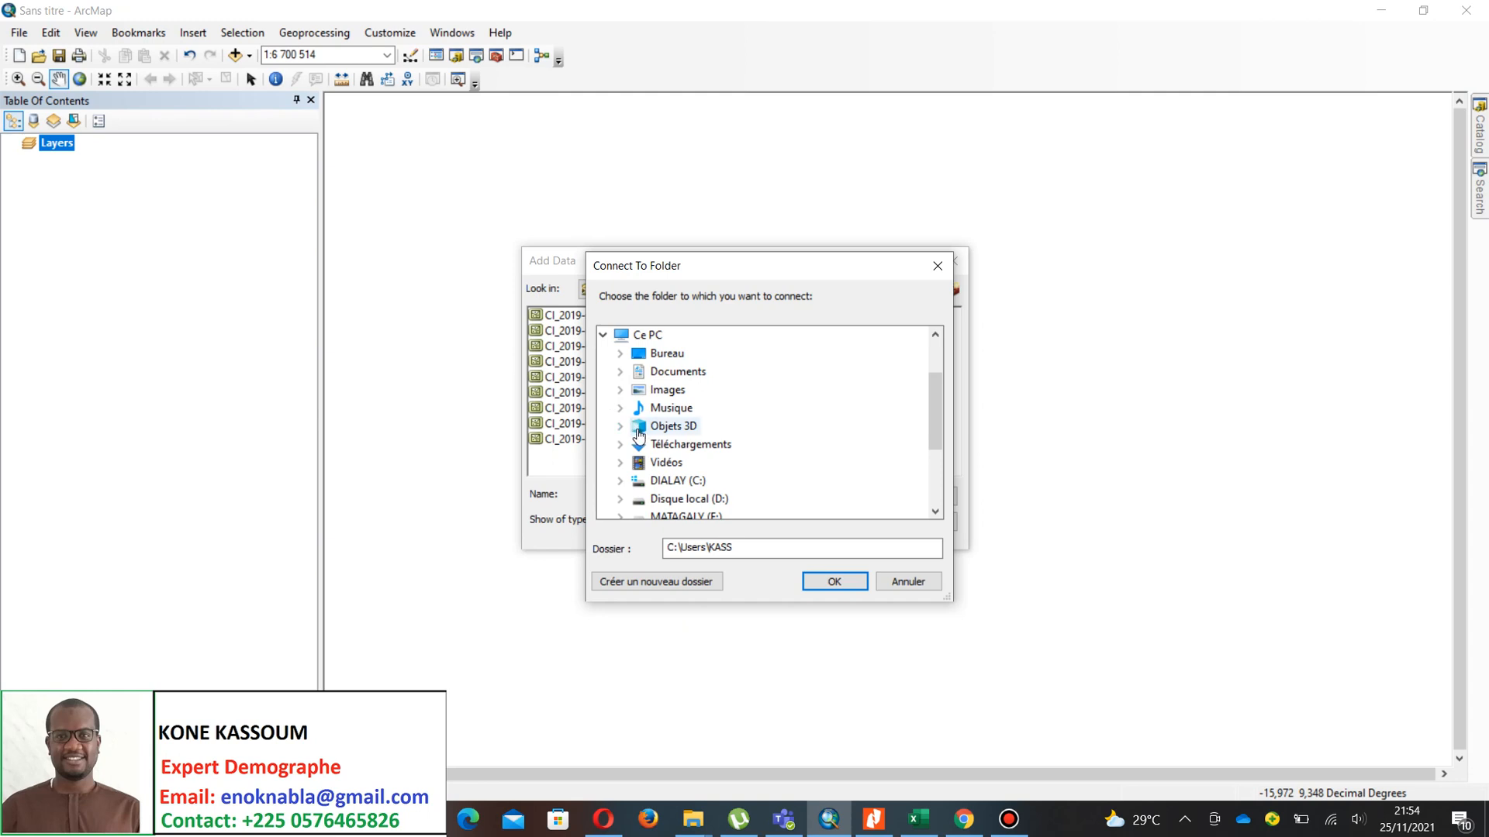
pyautogui.scroll(-1, 733, 503)
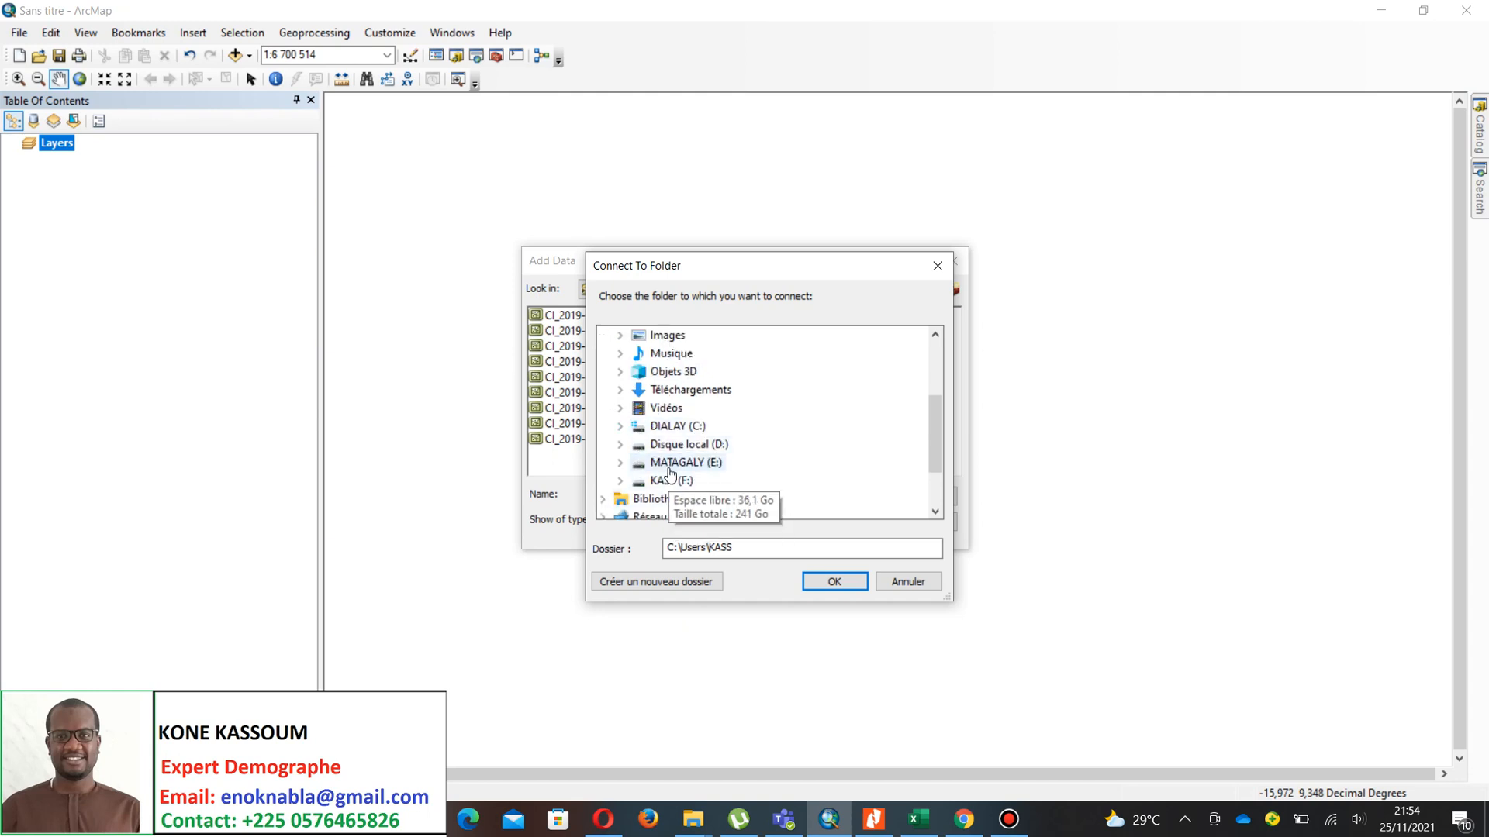
pyautogui.click(620, 462)
pyautogui.scroll(-3, 659, 482)
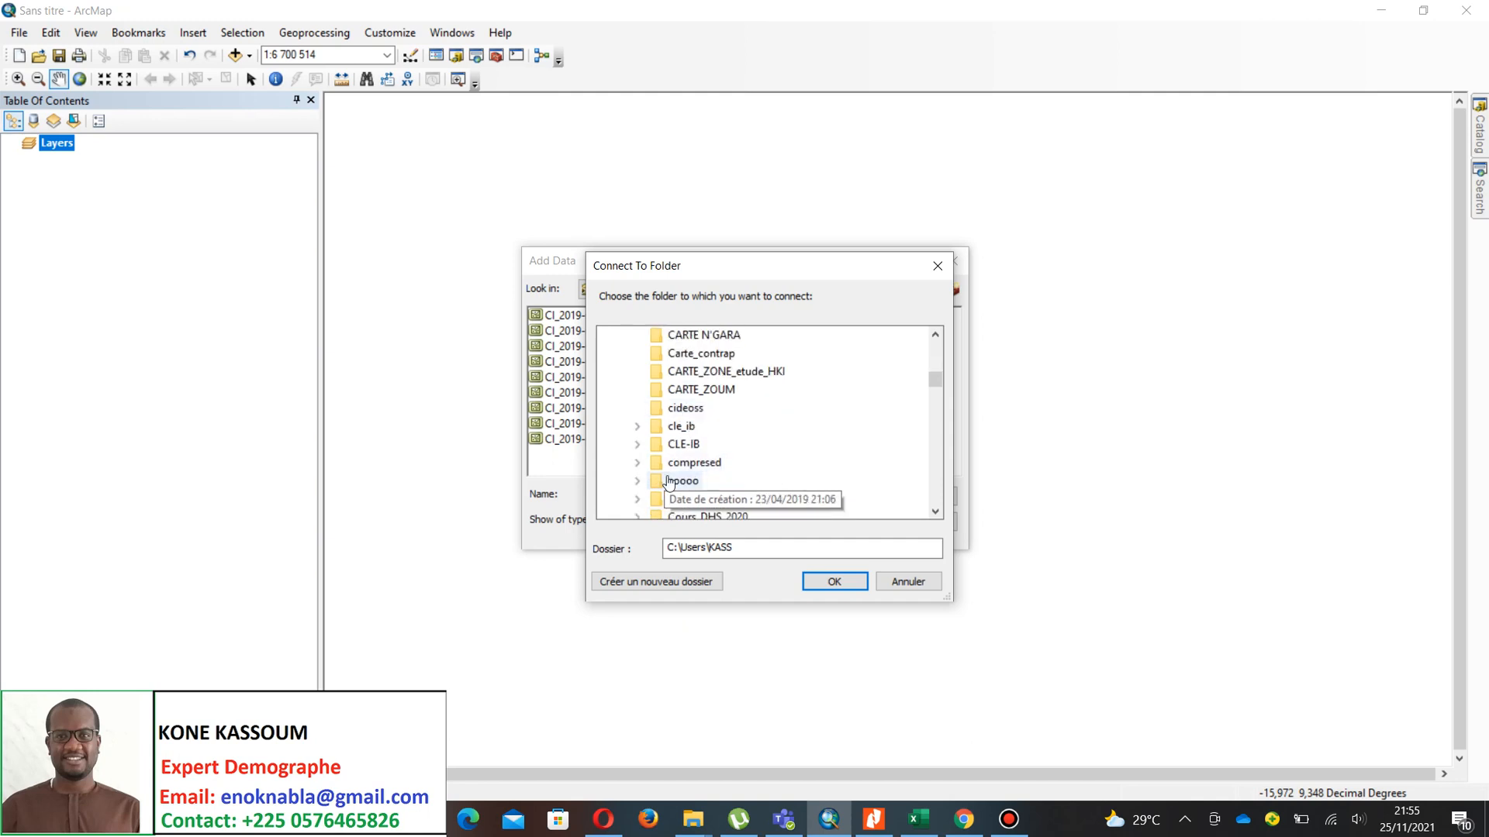
pyautogui.click(638, 463)
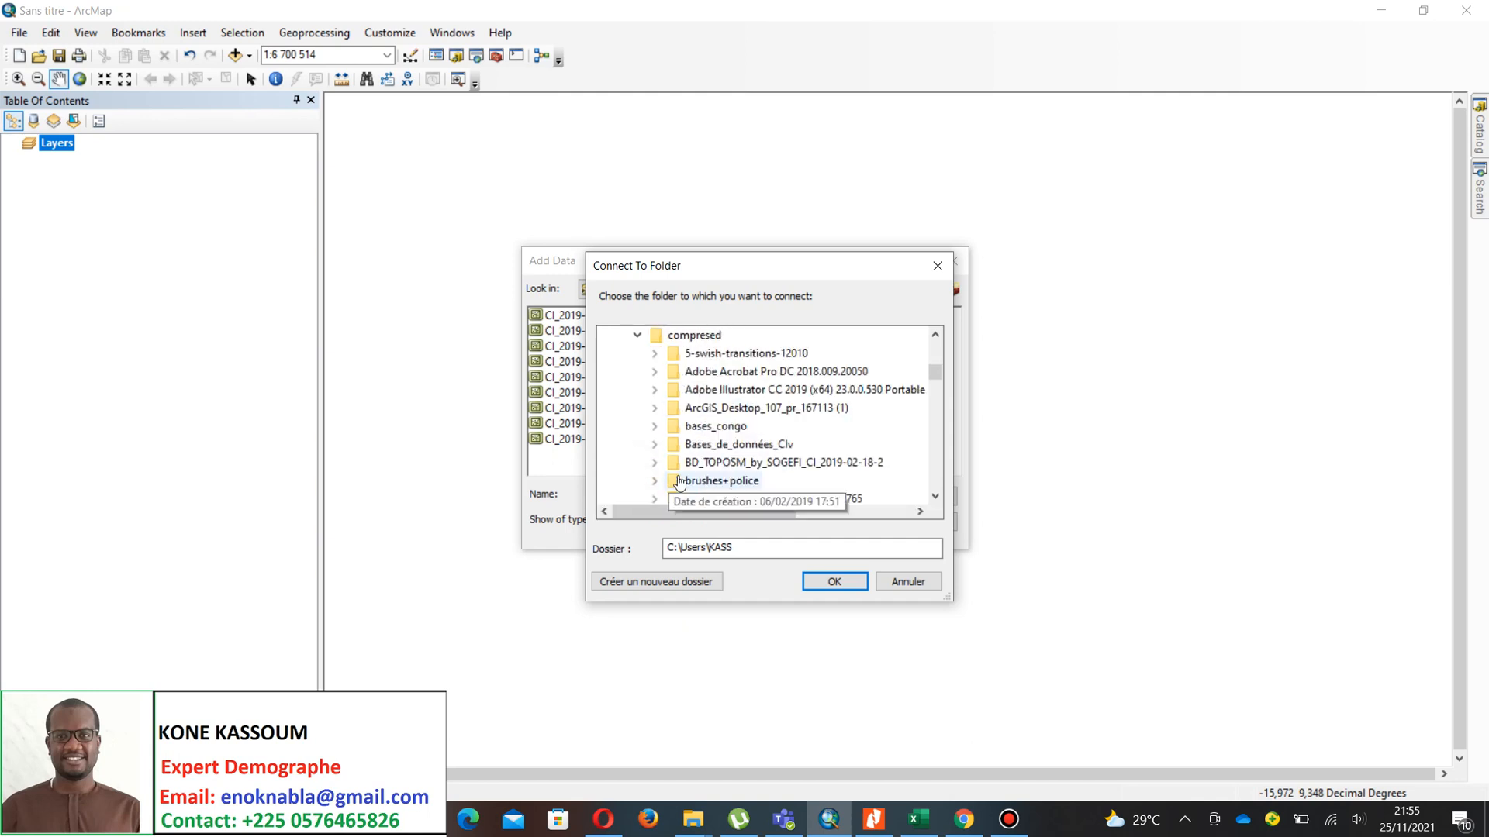
pyautogui.click(654, 463)
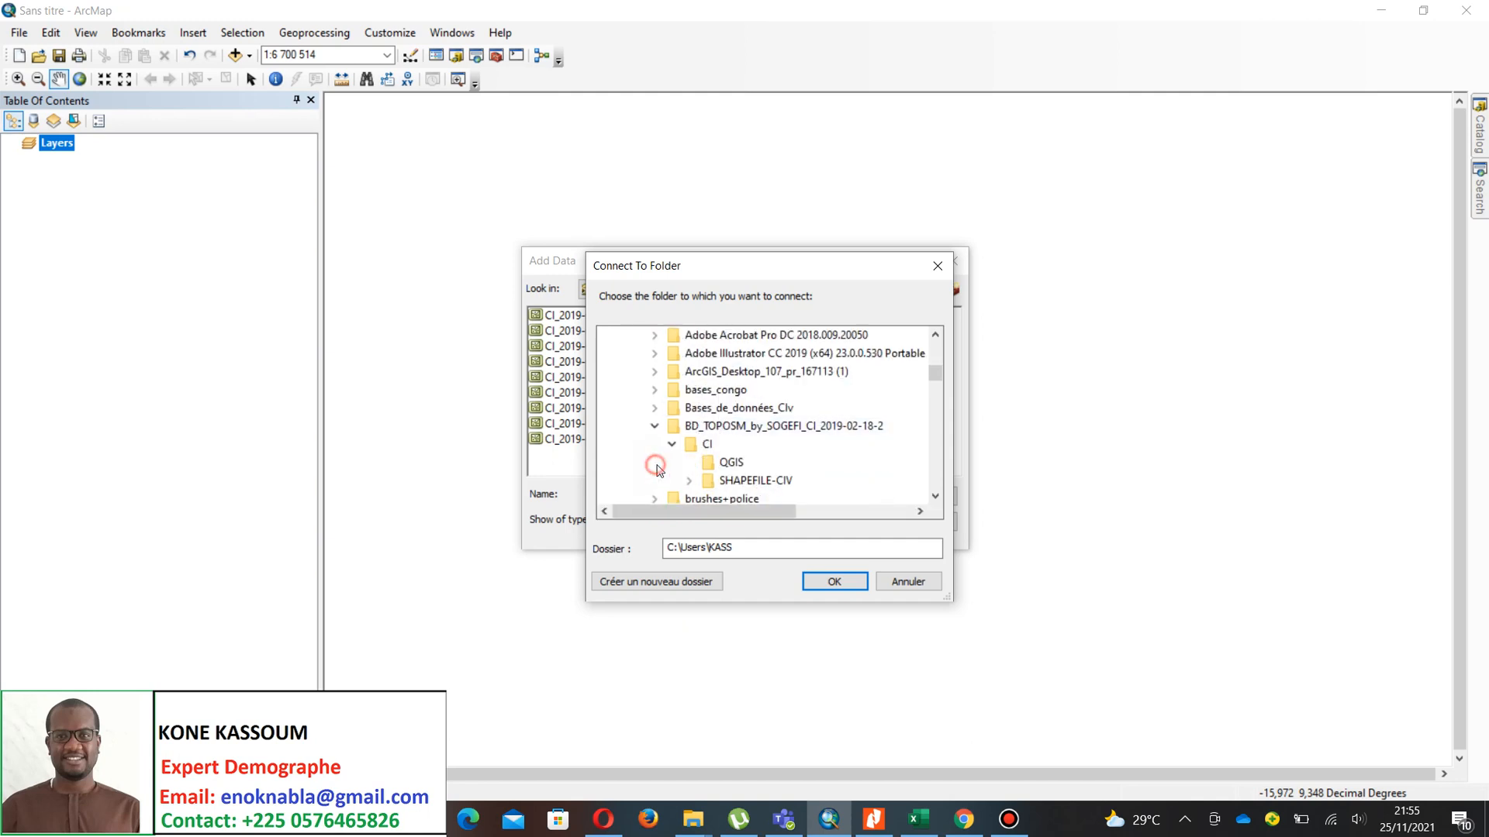
pyautogui.doubleClick(737, 483)
pyautogui.click(799, 355)
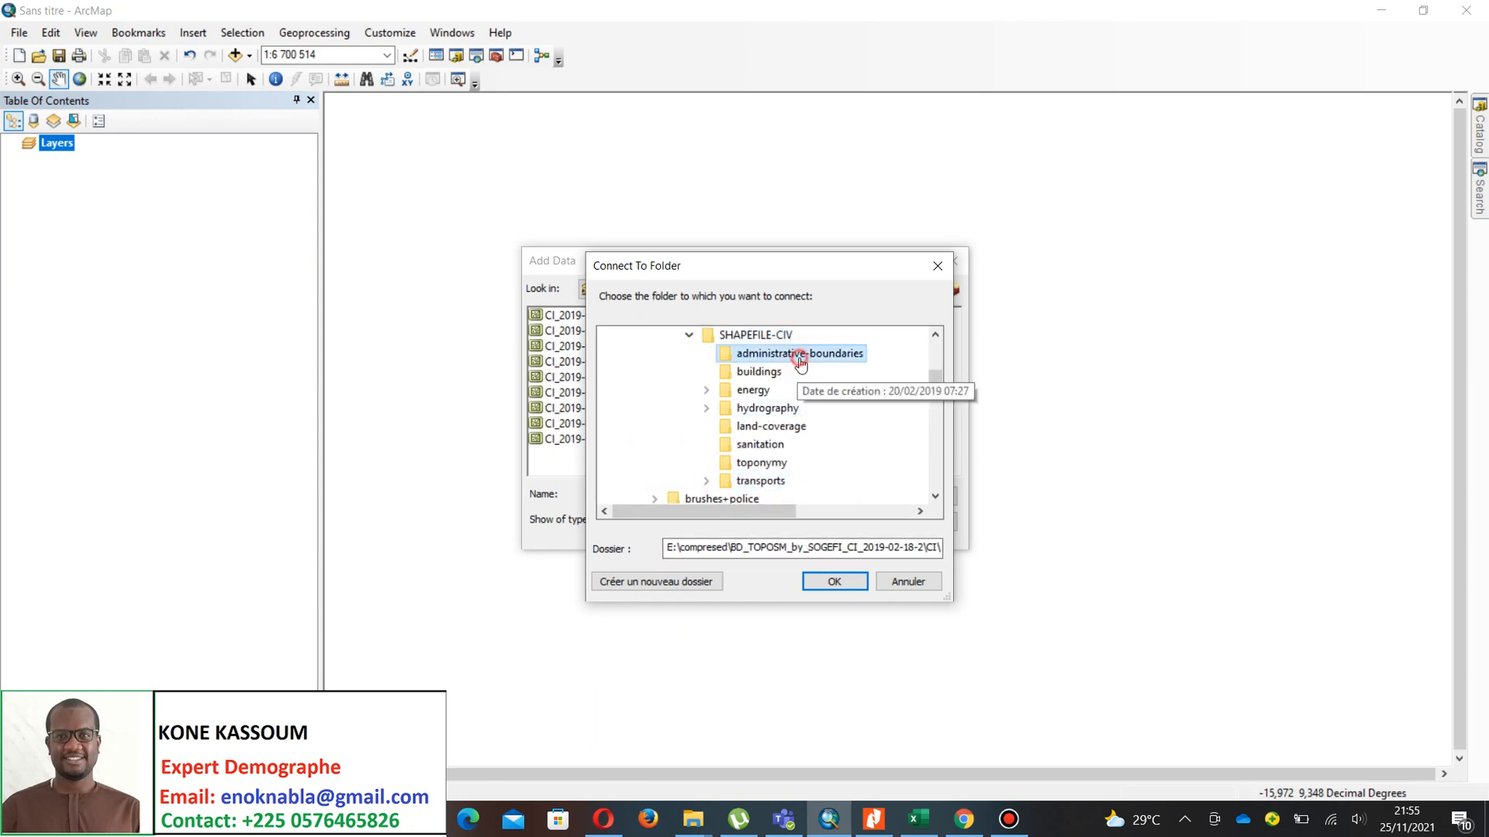
pyautogui.click(833, 582)
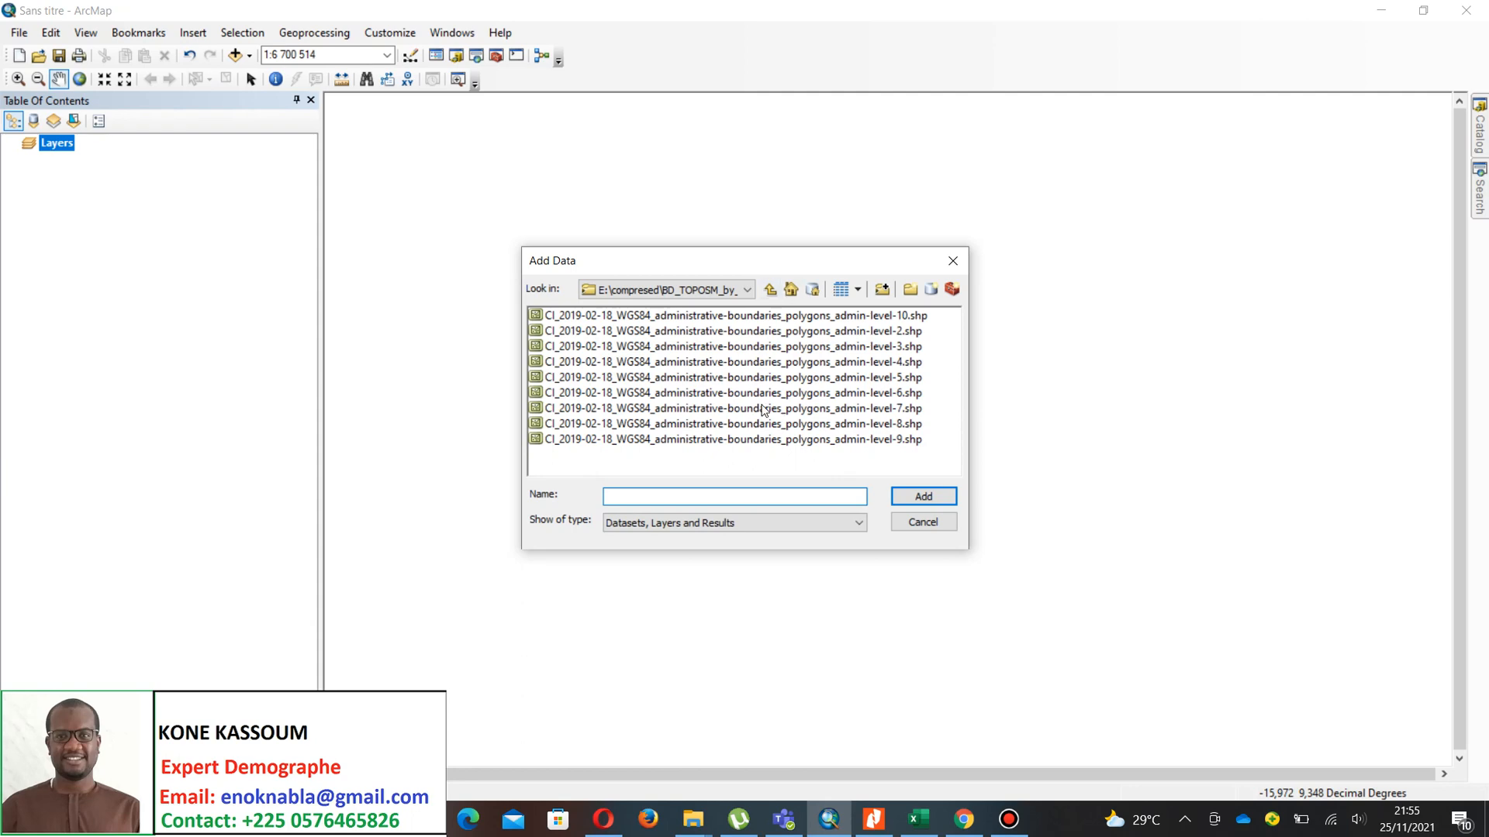
# - Add all nine administrative-boundary shapefiles, admin-level-2 through admin-level-10, to the map as layers
pyautogui.click(700, 318)
pyautogui.click(710, 319)
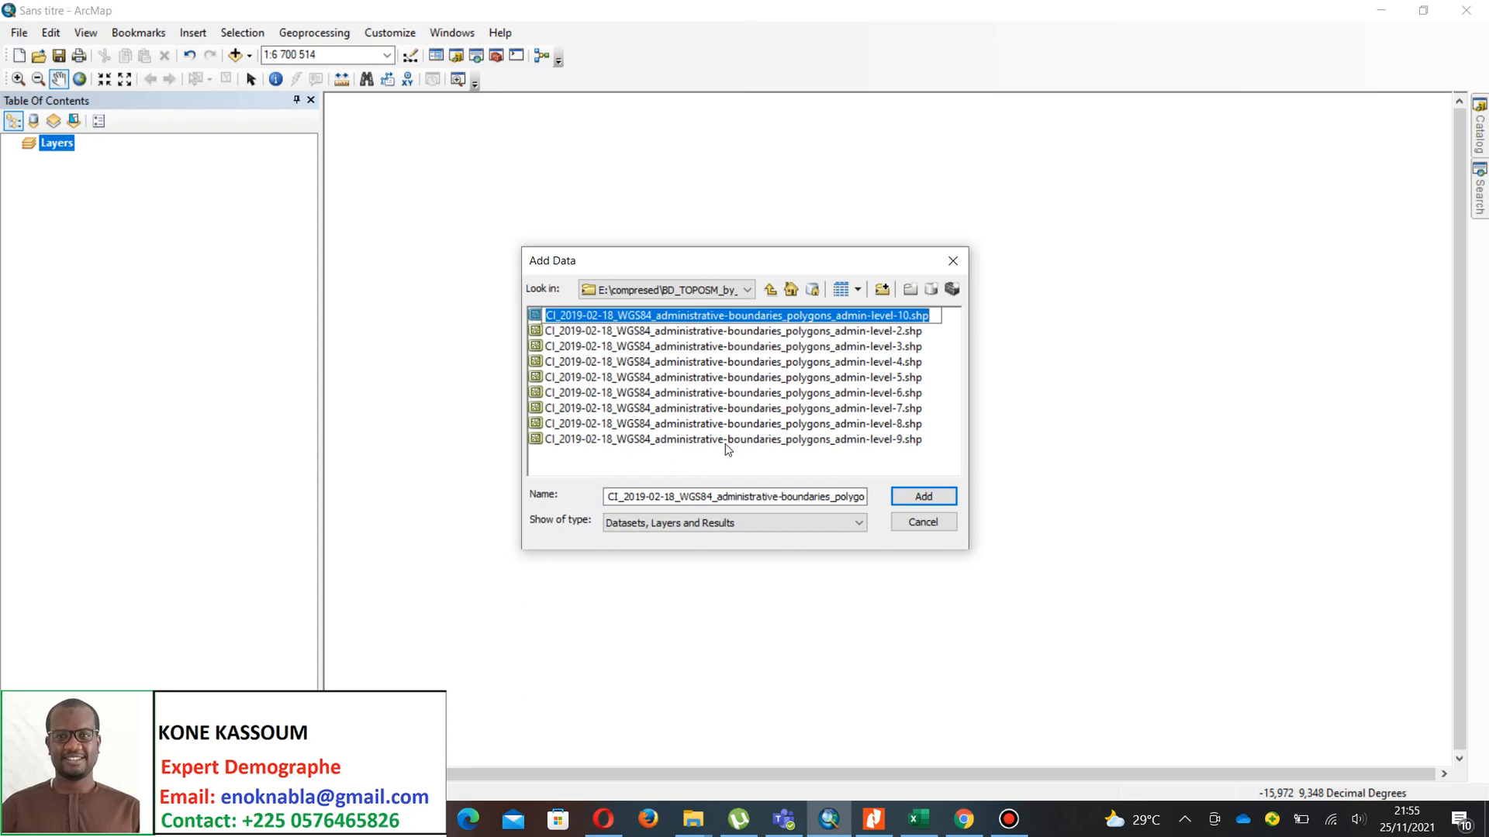
pyautogui.keyDown('shift'); pyautogui.click(724, 442); pyautogui.keyUp('shift')
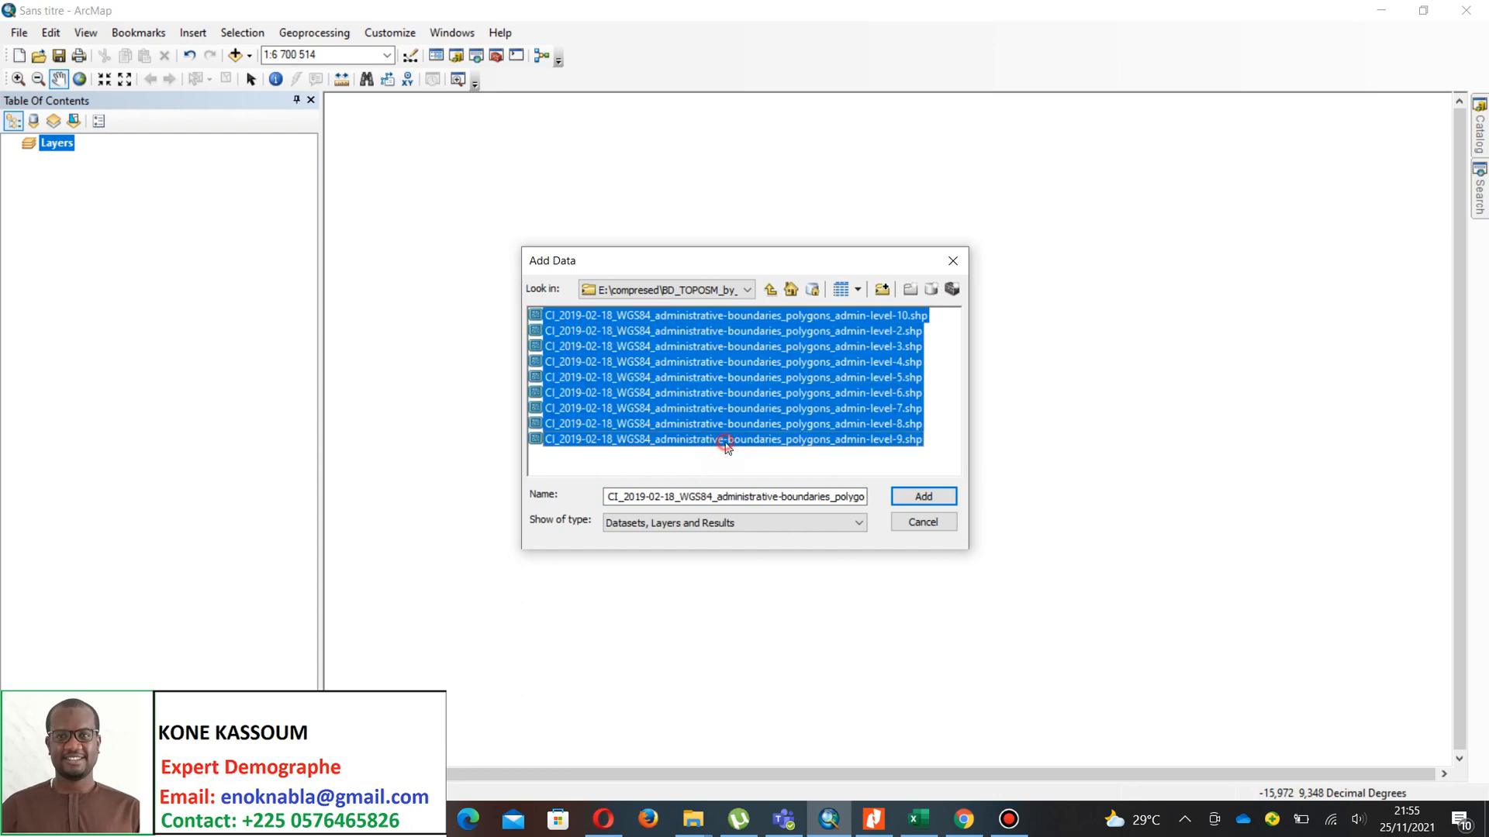
pyautogui.click(904, 495)
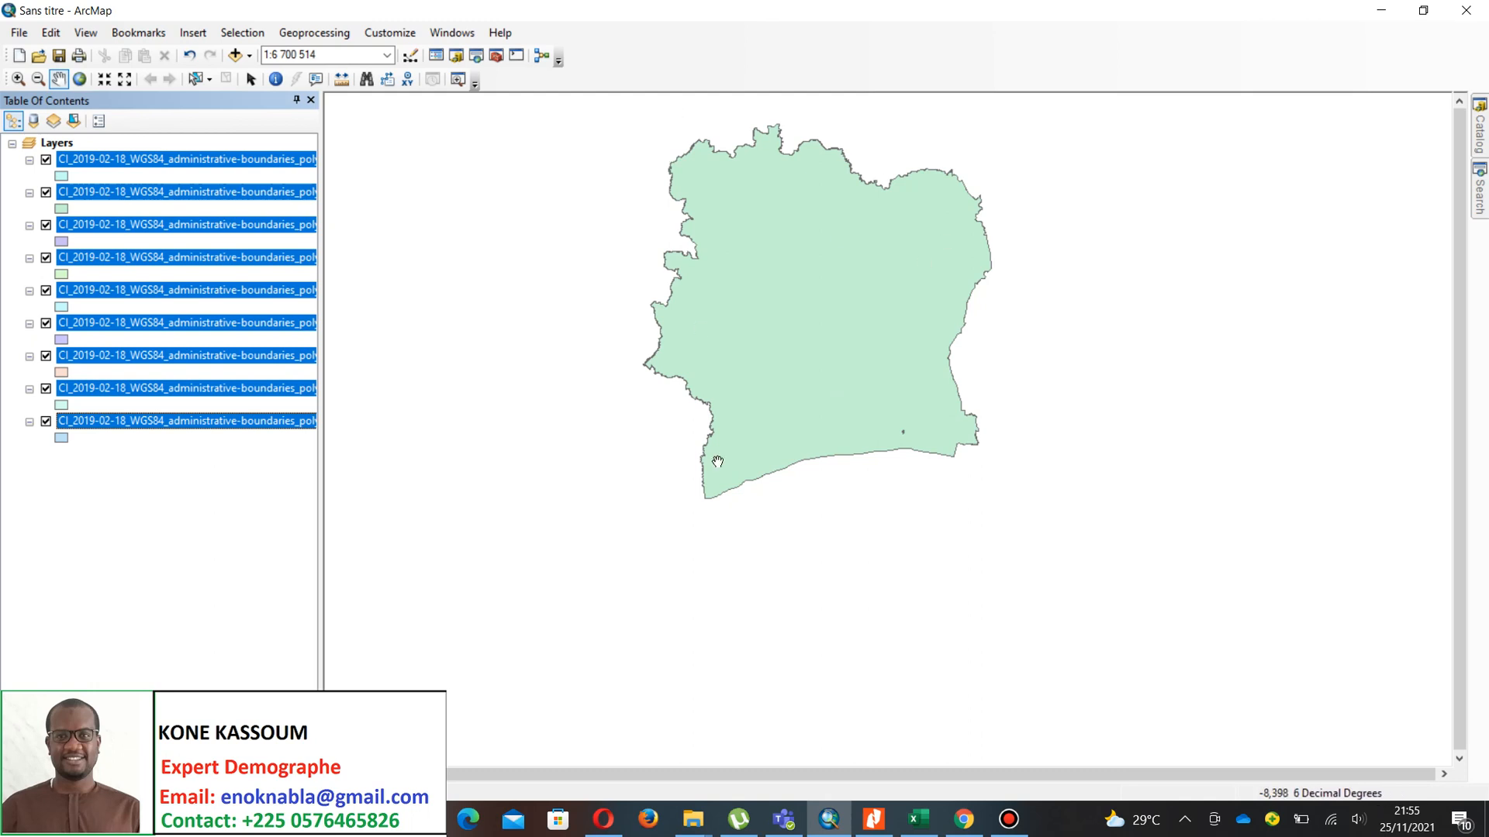
pyautogui.click(392, 479)
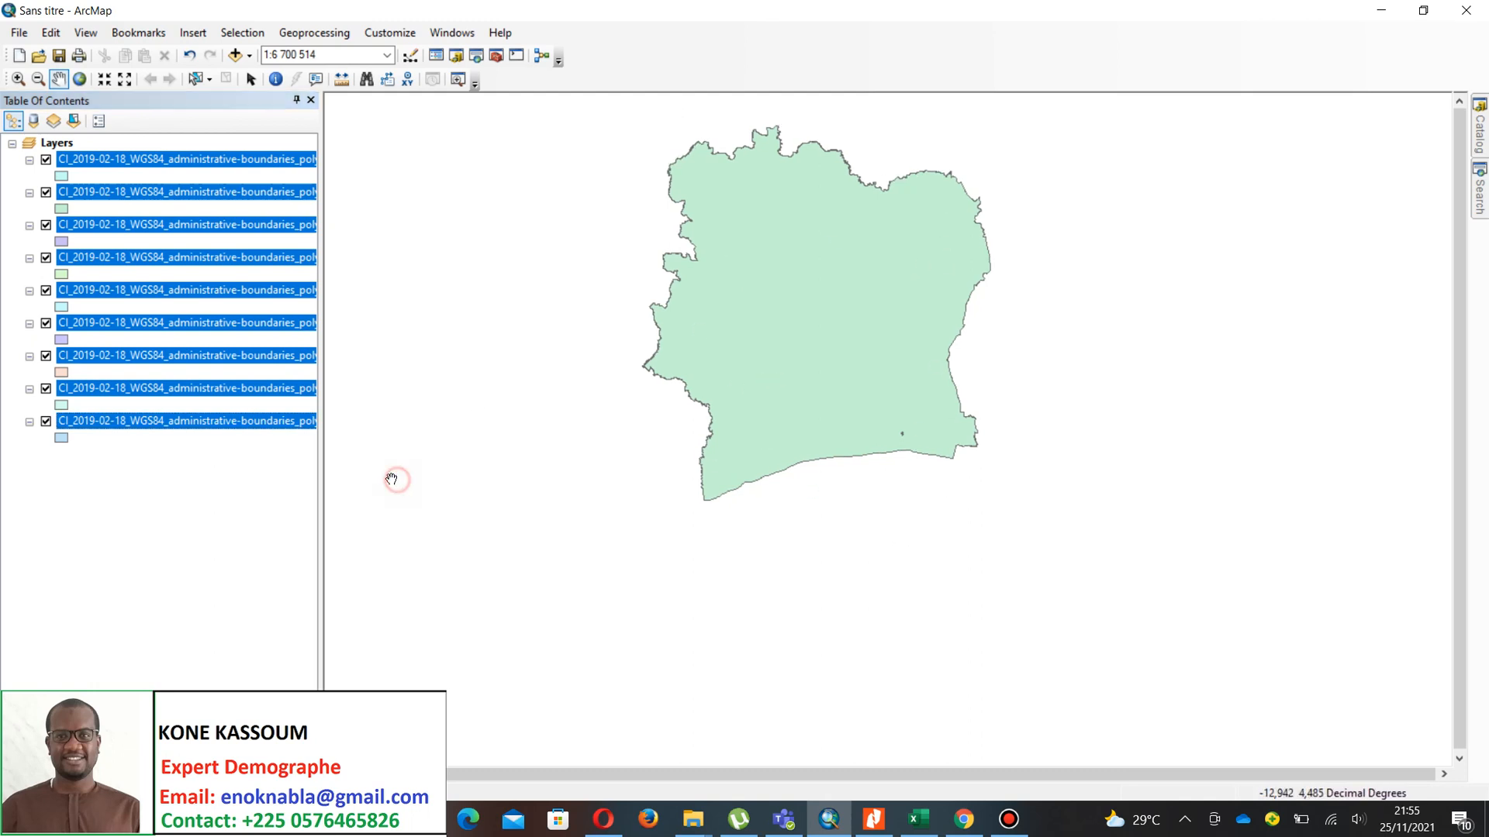
pyautogui.click(71, 597)
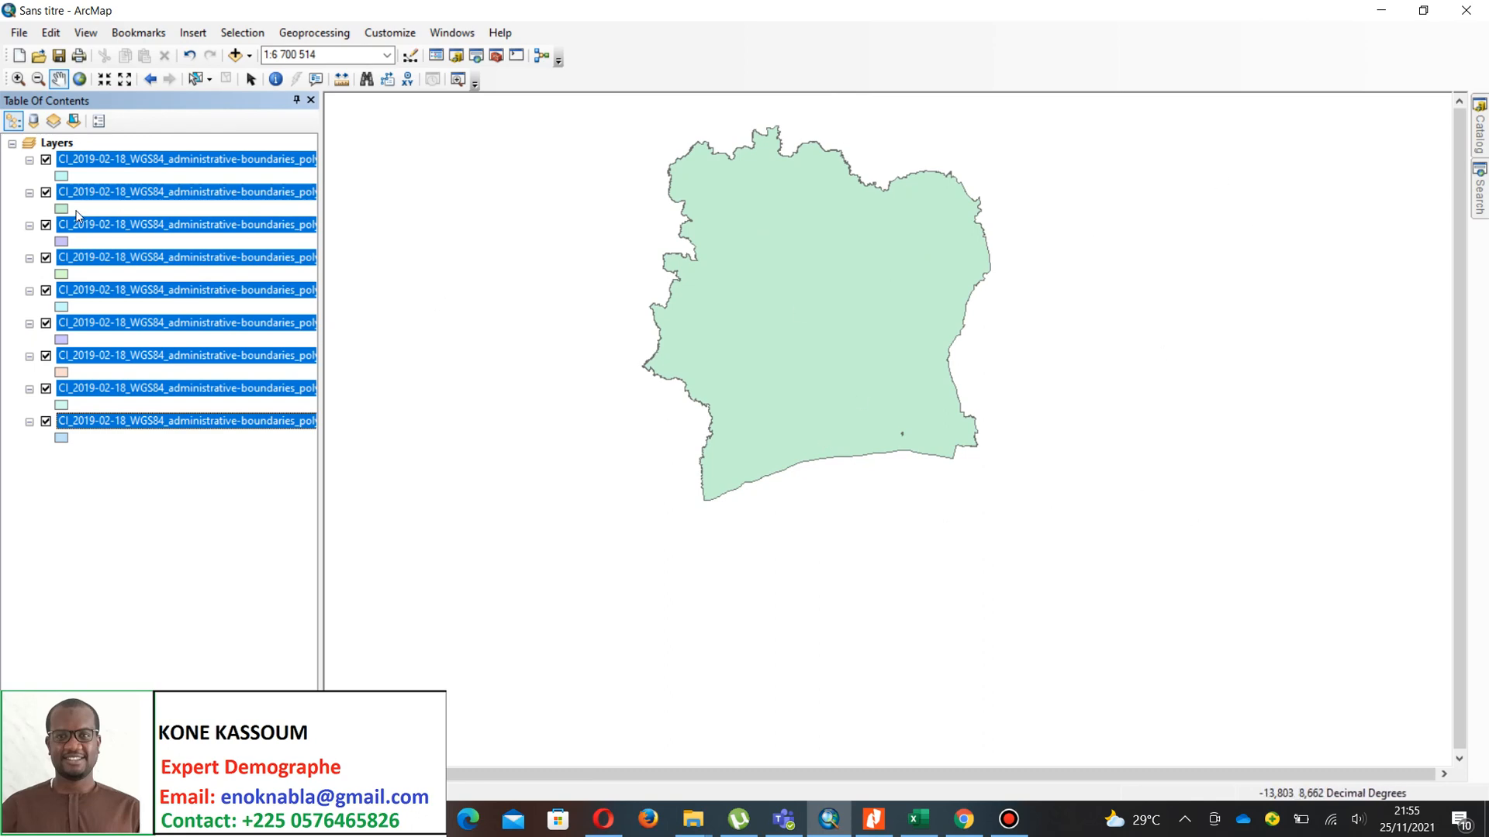
# - Switch the admin-level-10 layer off and on to check what it contributes to the map
pyautogui.click(46, 160)
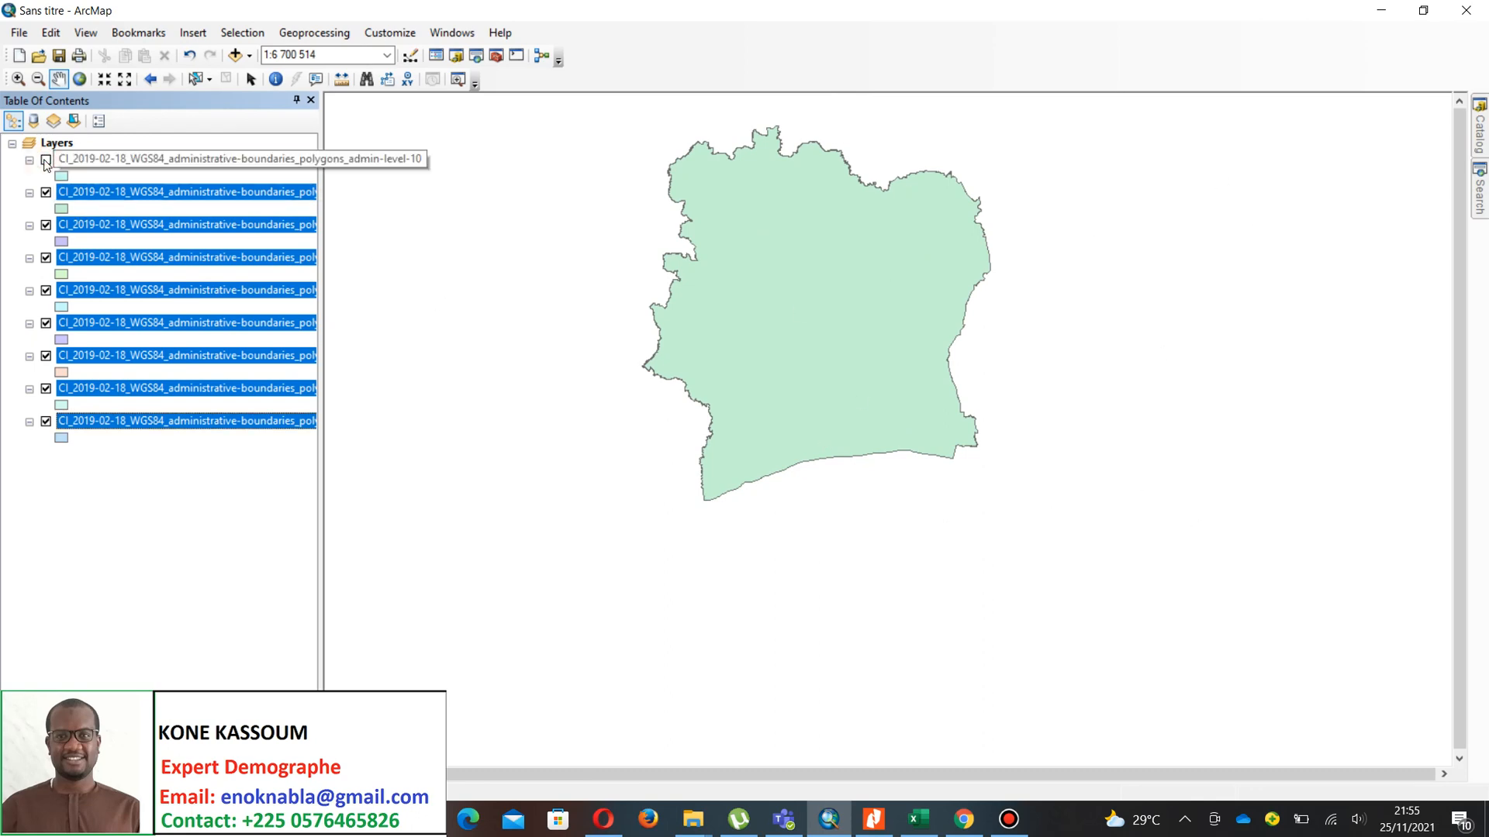
pyautogui.click(46, 160)
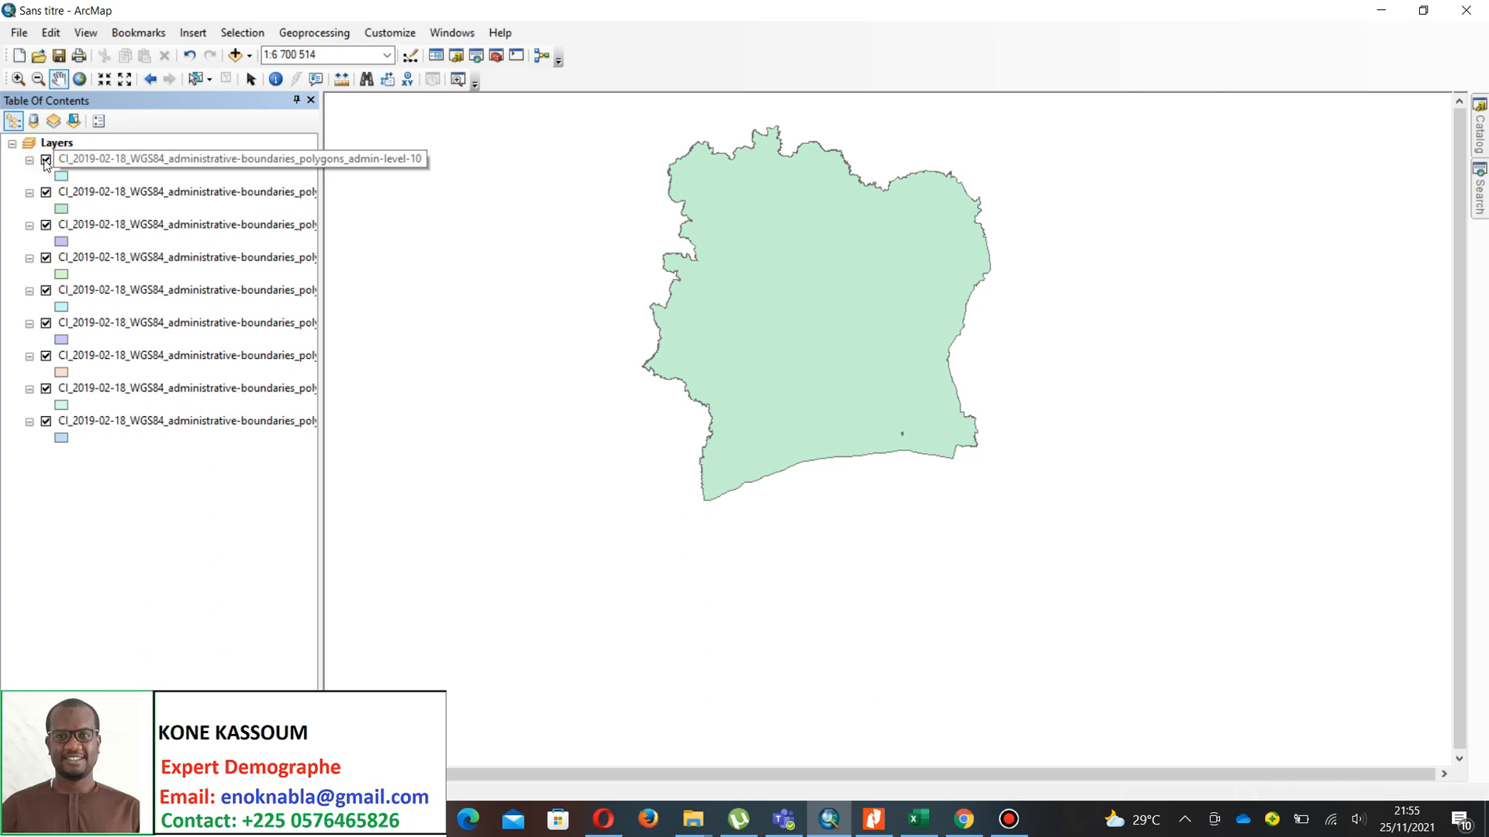
pyautogui.click(46, 161)
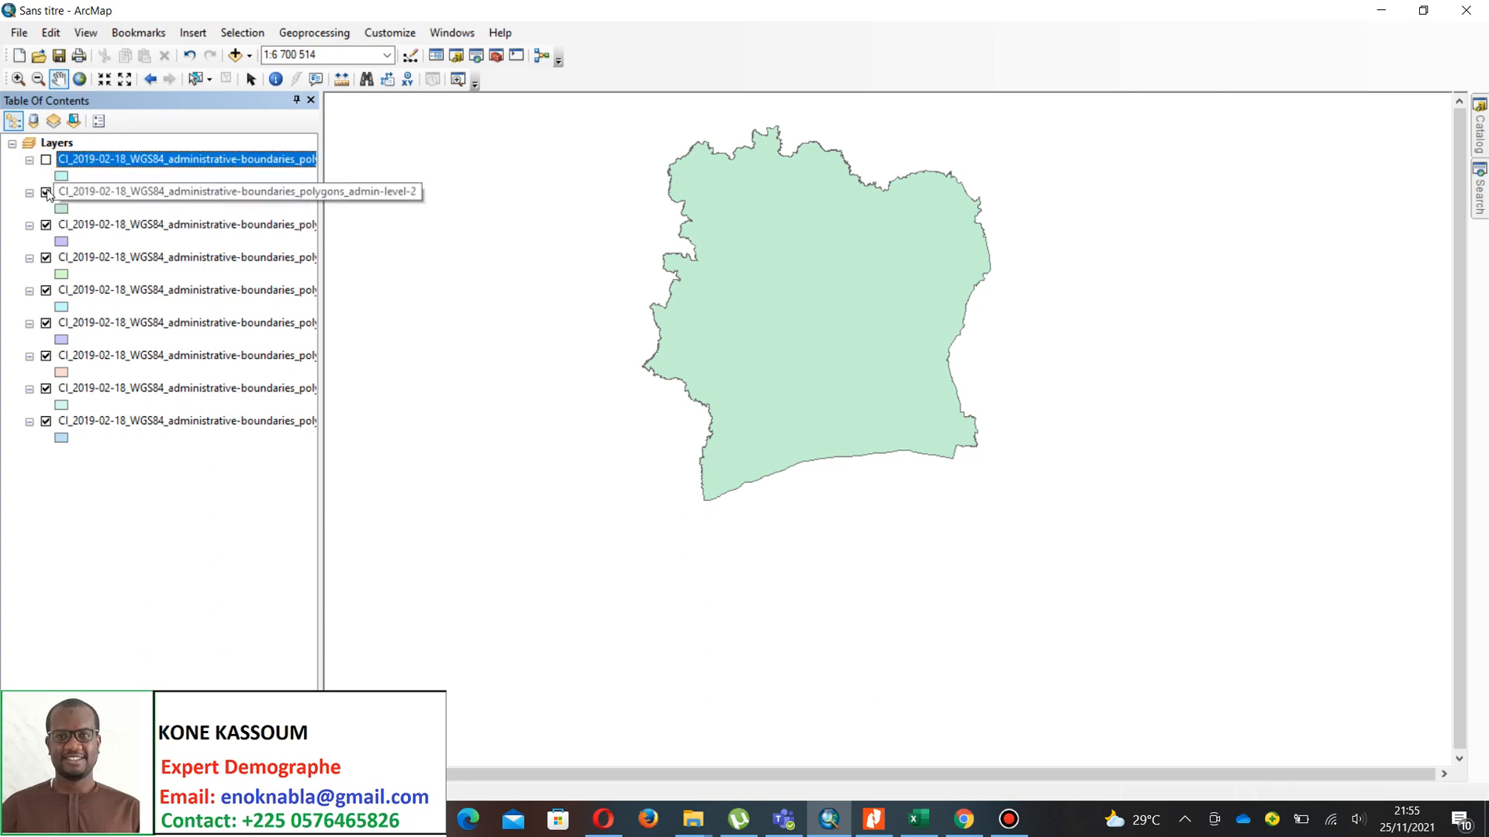
pyautogui.click(45, 161)
# - Toggle the admin-level-2 layer's visibility to compare the map with and without it, and remove that layer from the data frame
pyautogui.click(46, 193)
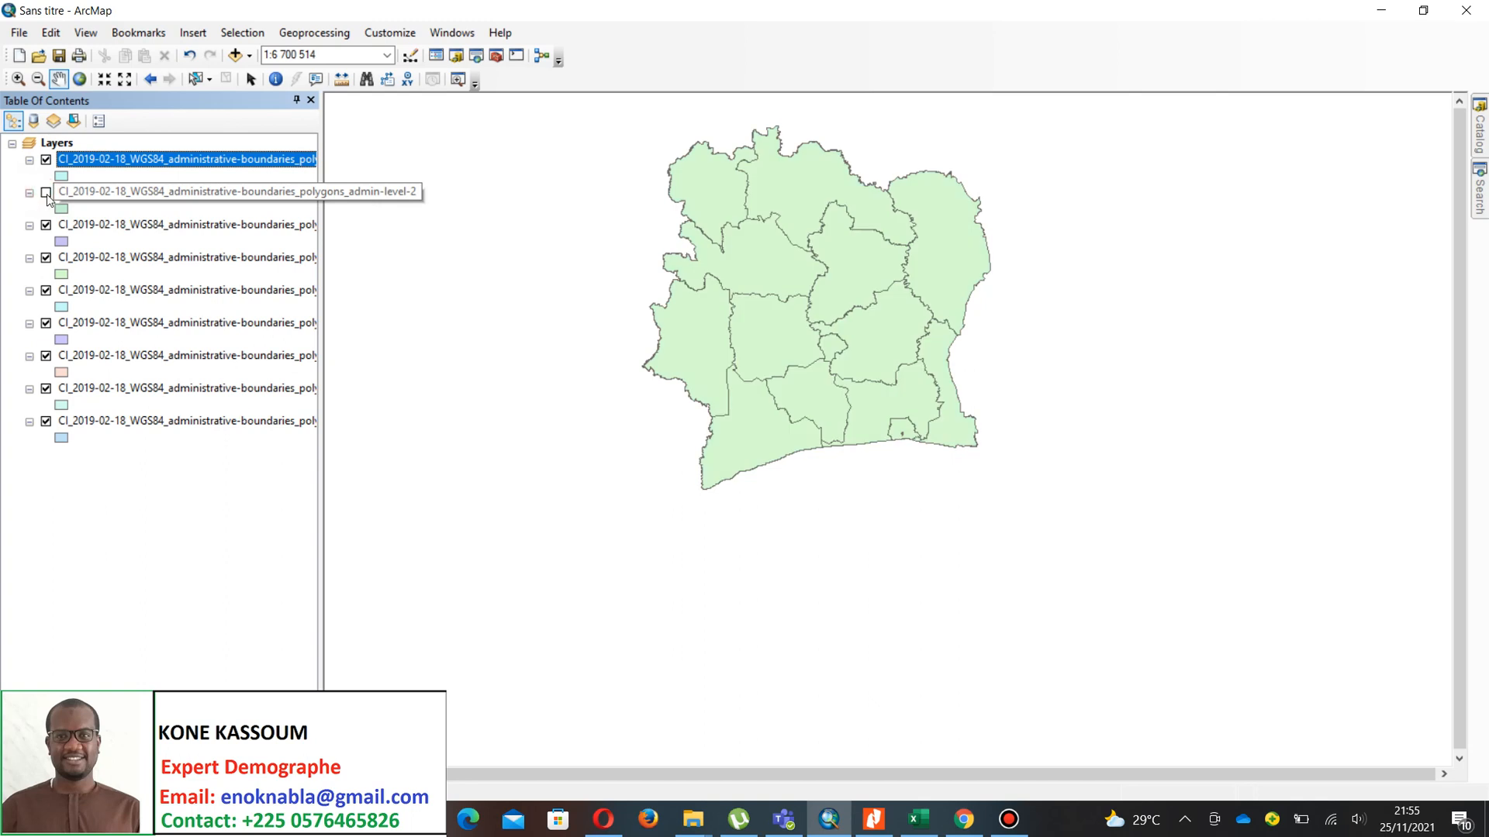
pyautogui.click(47, 194)
pyautogui.click(47, 194)
pyautogui.click(46, 194)
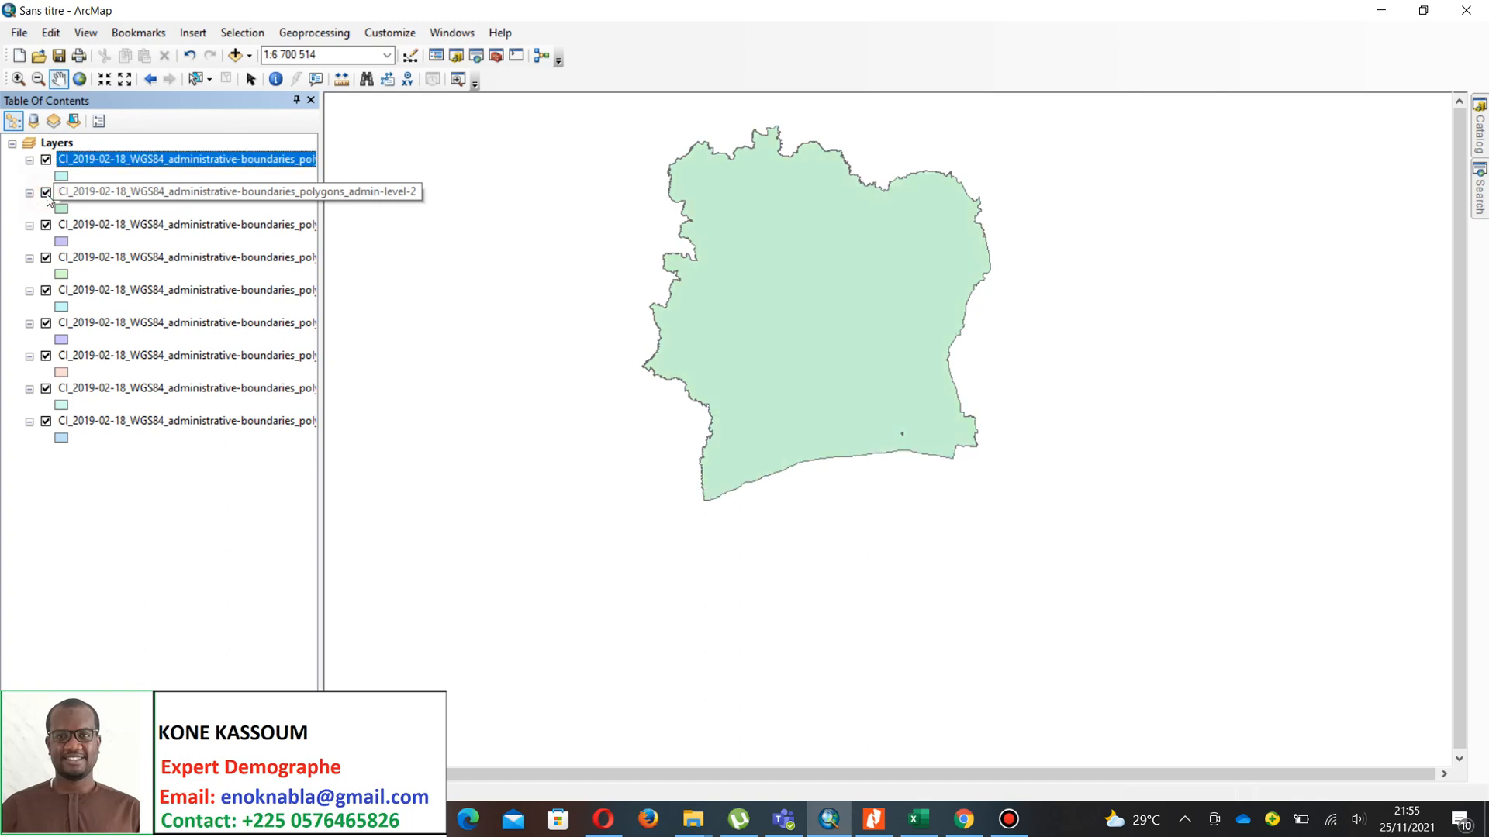
pyautogui.click(46, 194)
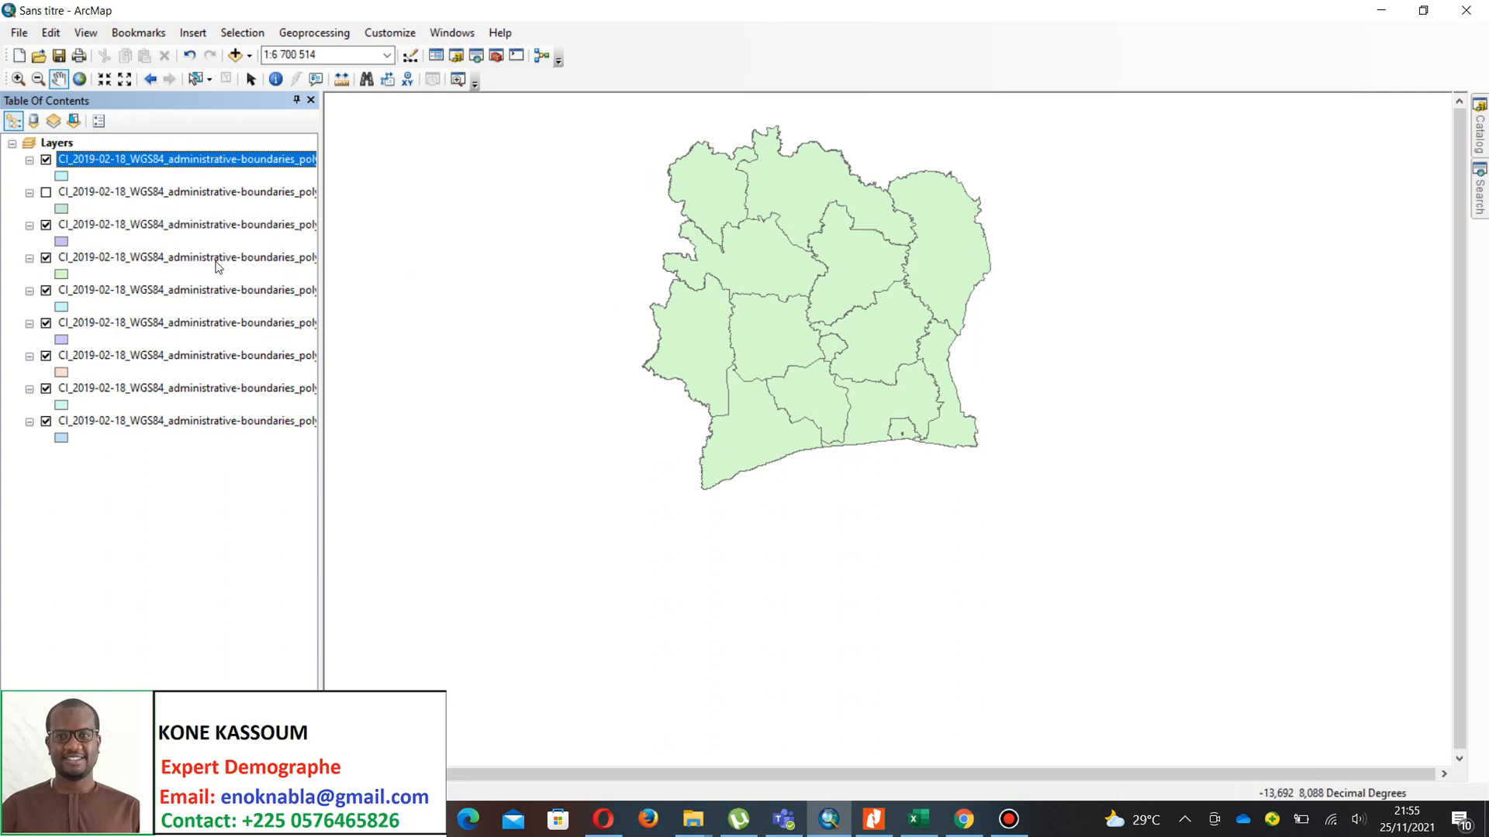
pyautogui.click(46, 193)
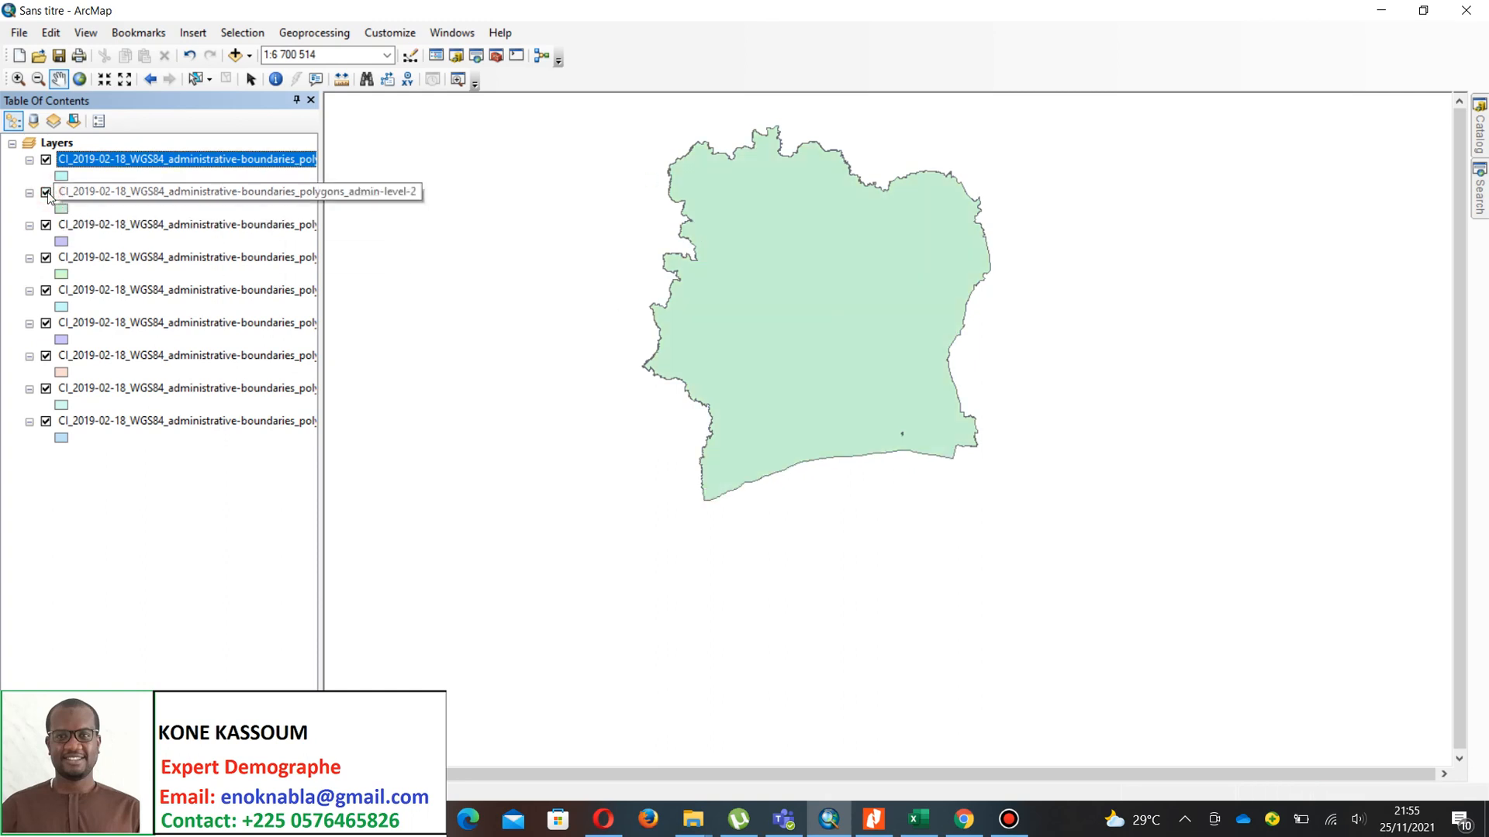
pyautogui.rightClick(124, 198)
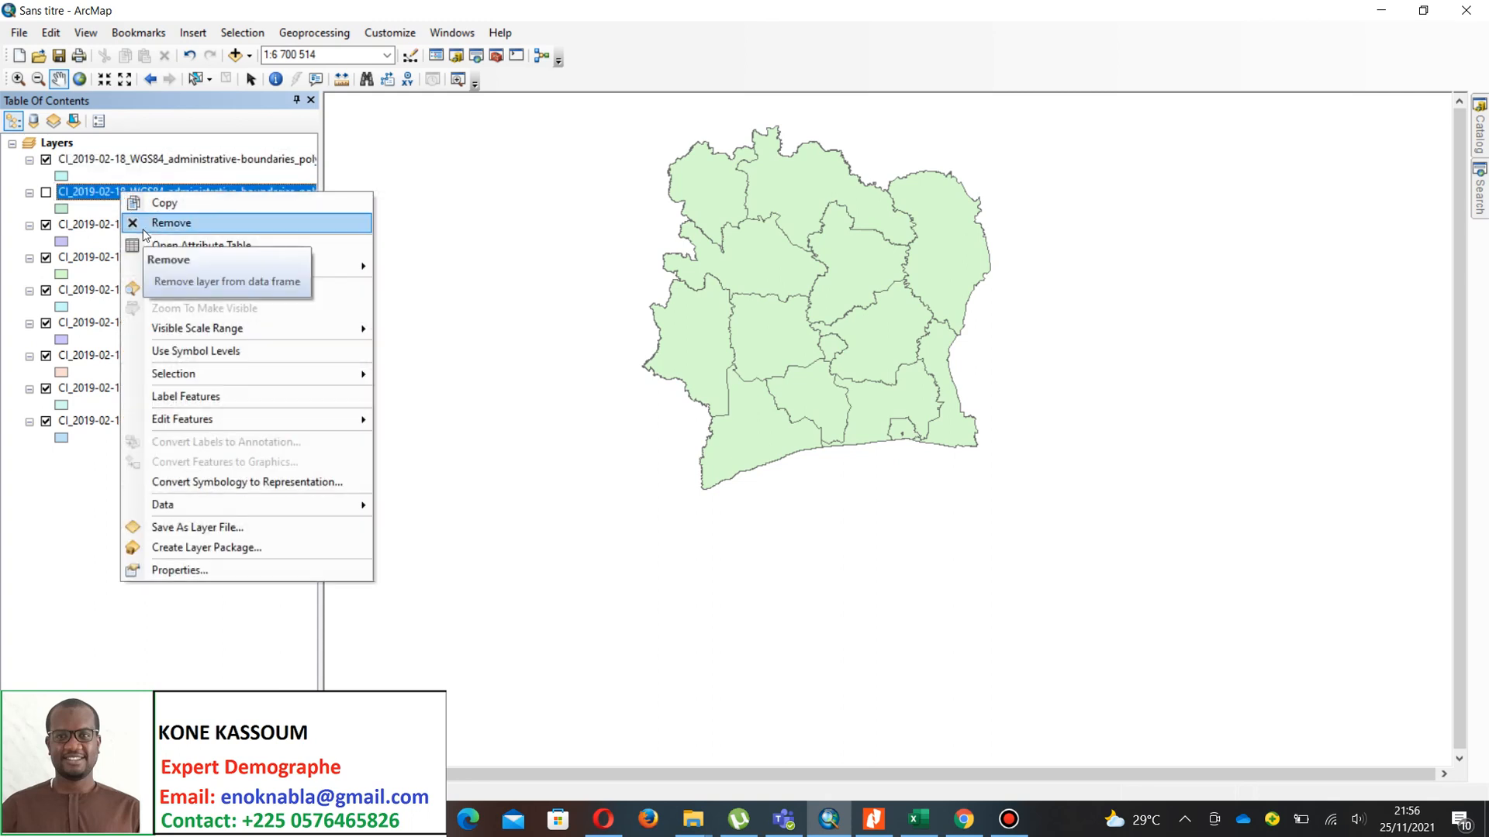
pyautogui.click(145, 230)
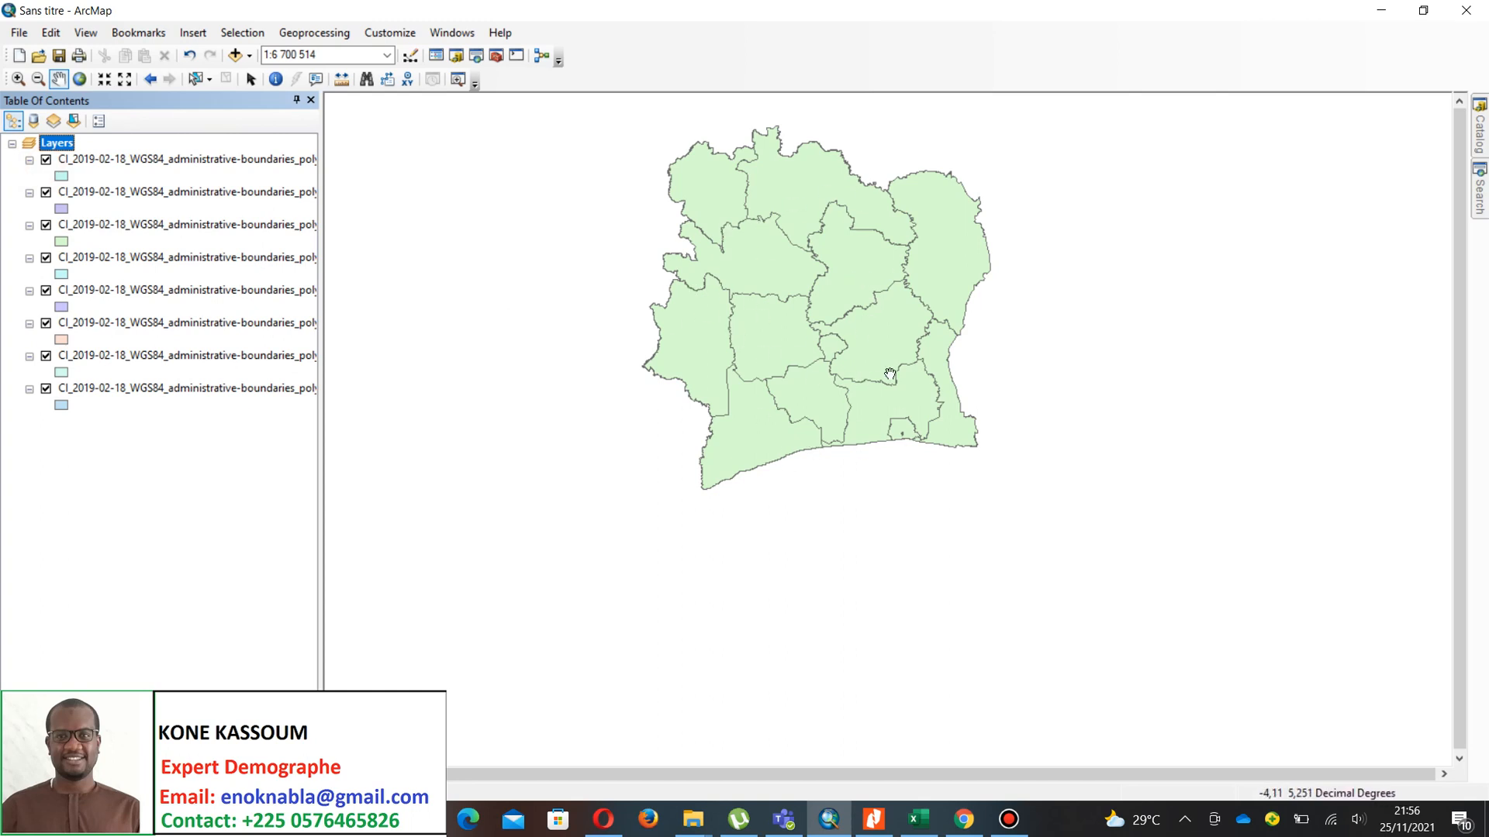
# - Toggle the admin-level-4 layer's visibility, and check the admin-level-3 layer's attribute table for records before closing it
pyautogui.click(47, 227)
pyautogui.click(46, 226)
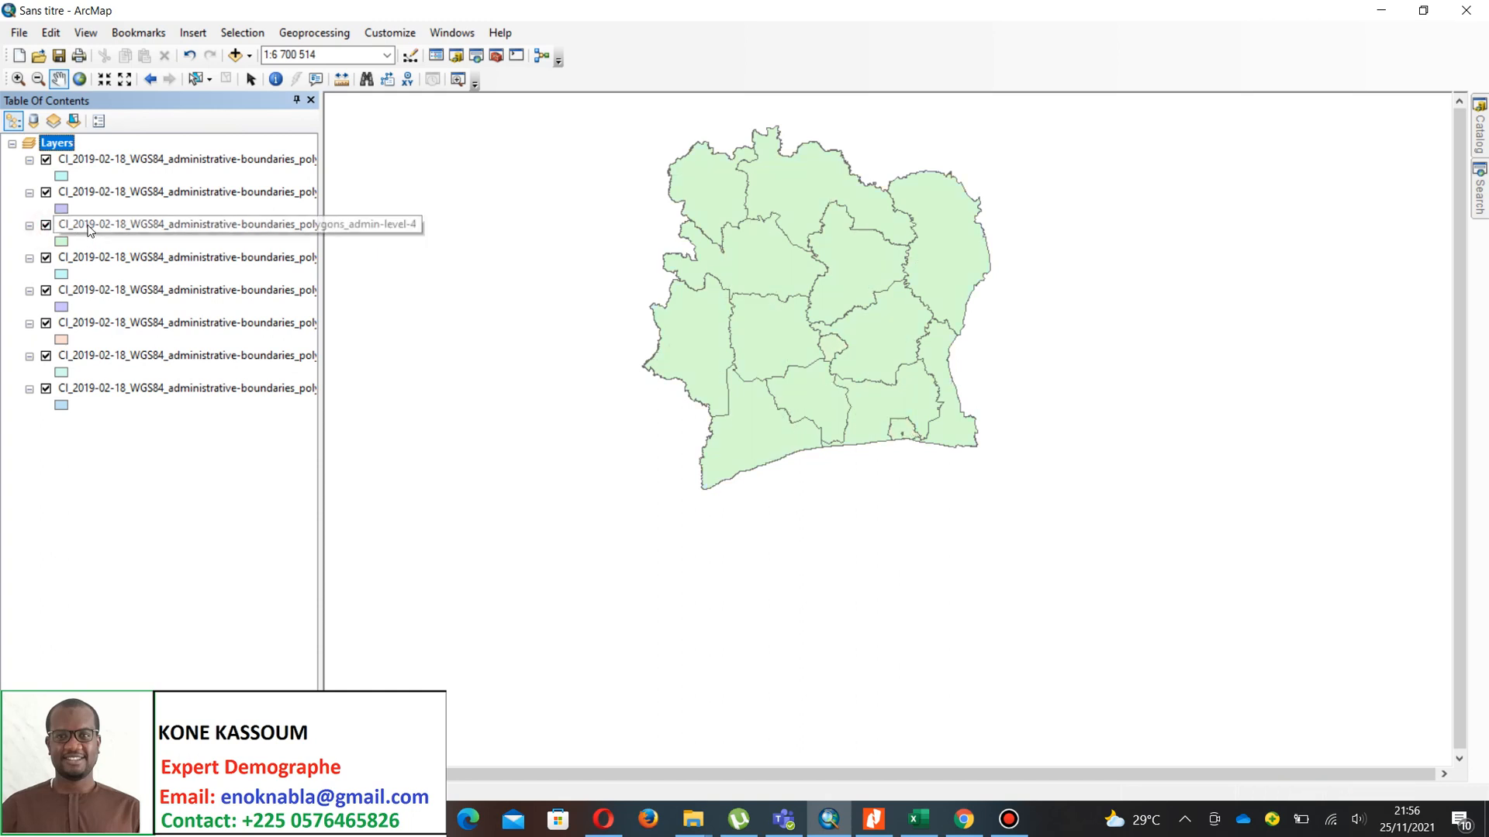
pyautogui.rightClick(102, 196)
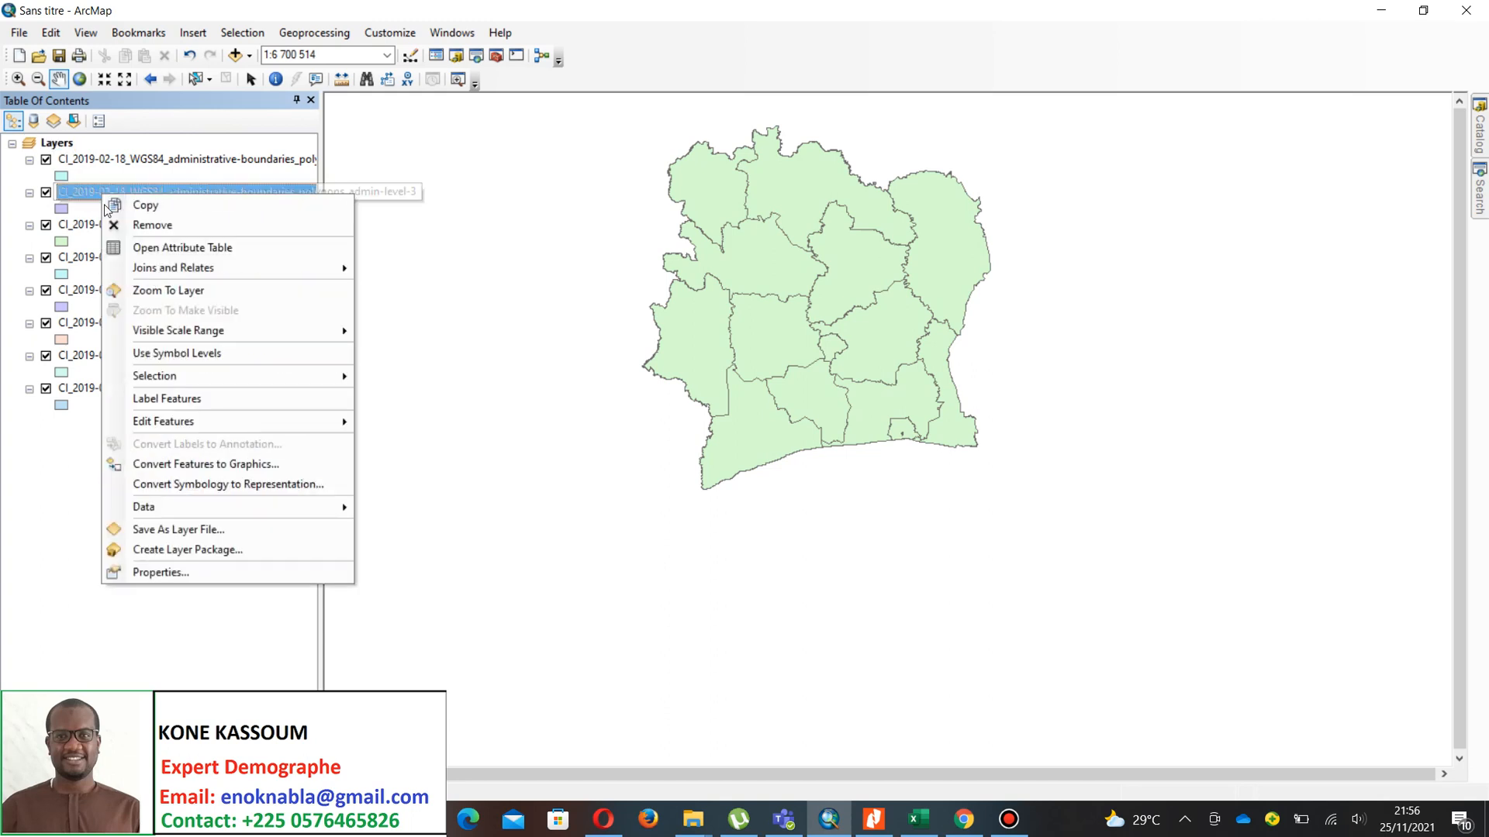
pyautogui.click(121, 249)
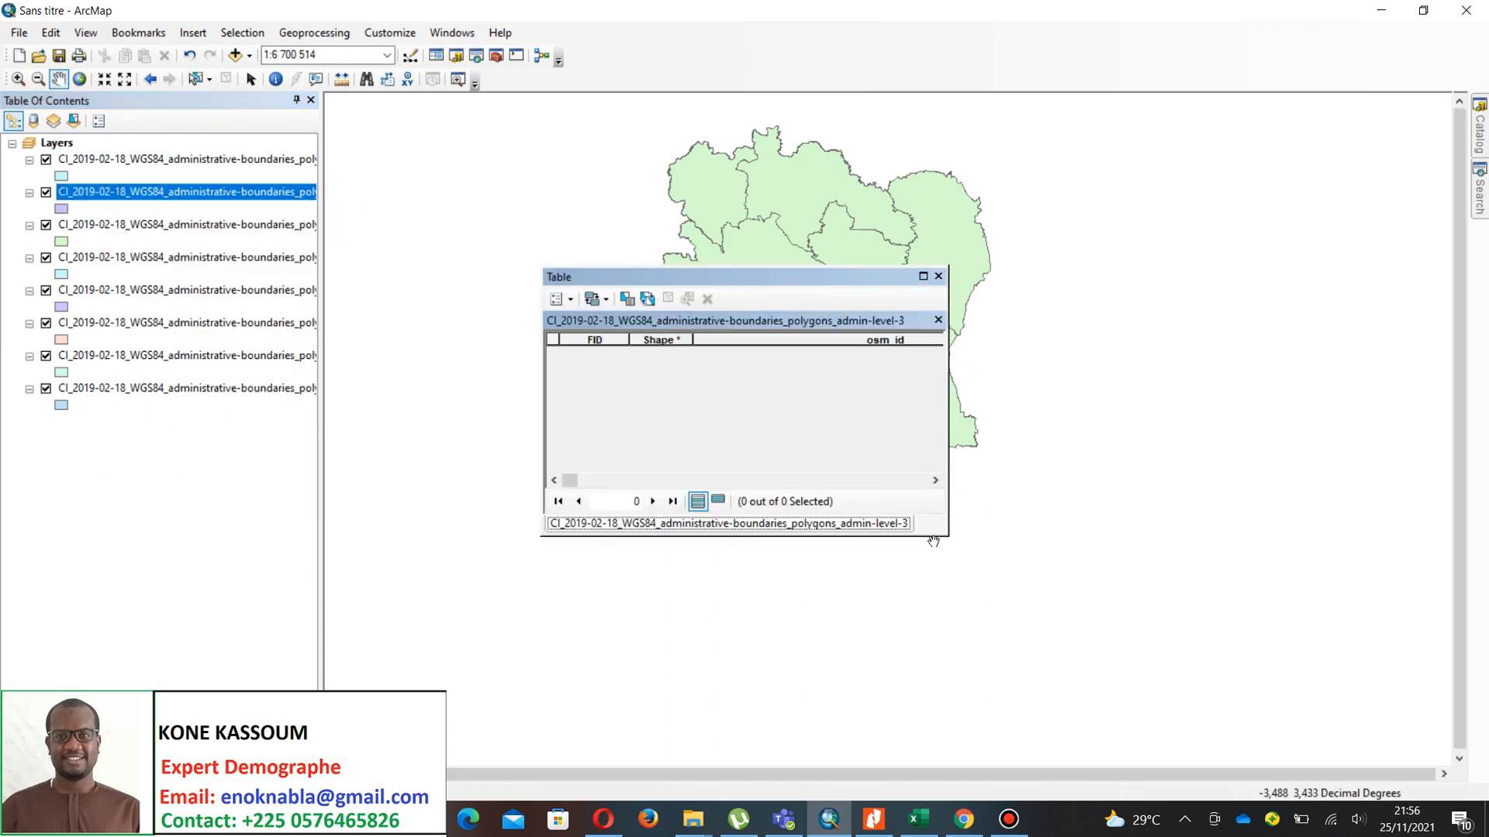
pyautogui.moveTo(947, 534); pyautogui.dragTo(1031, 584)
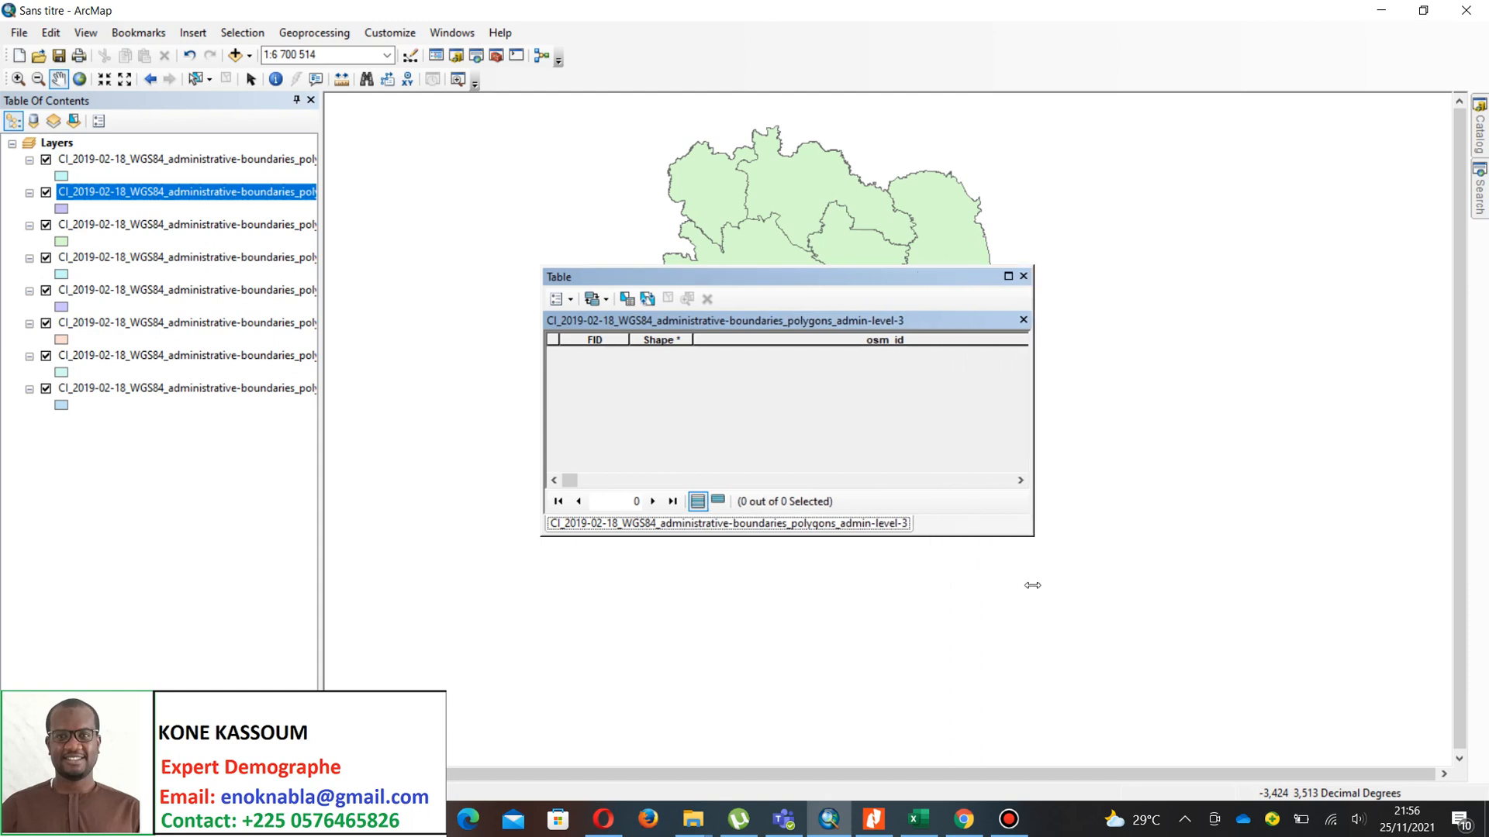
pyautogui.click(1023, 277)
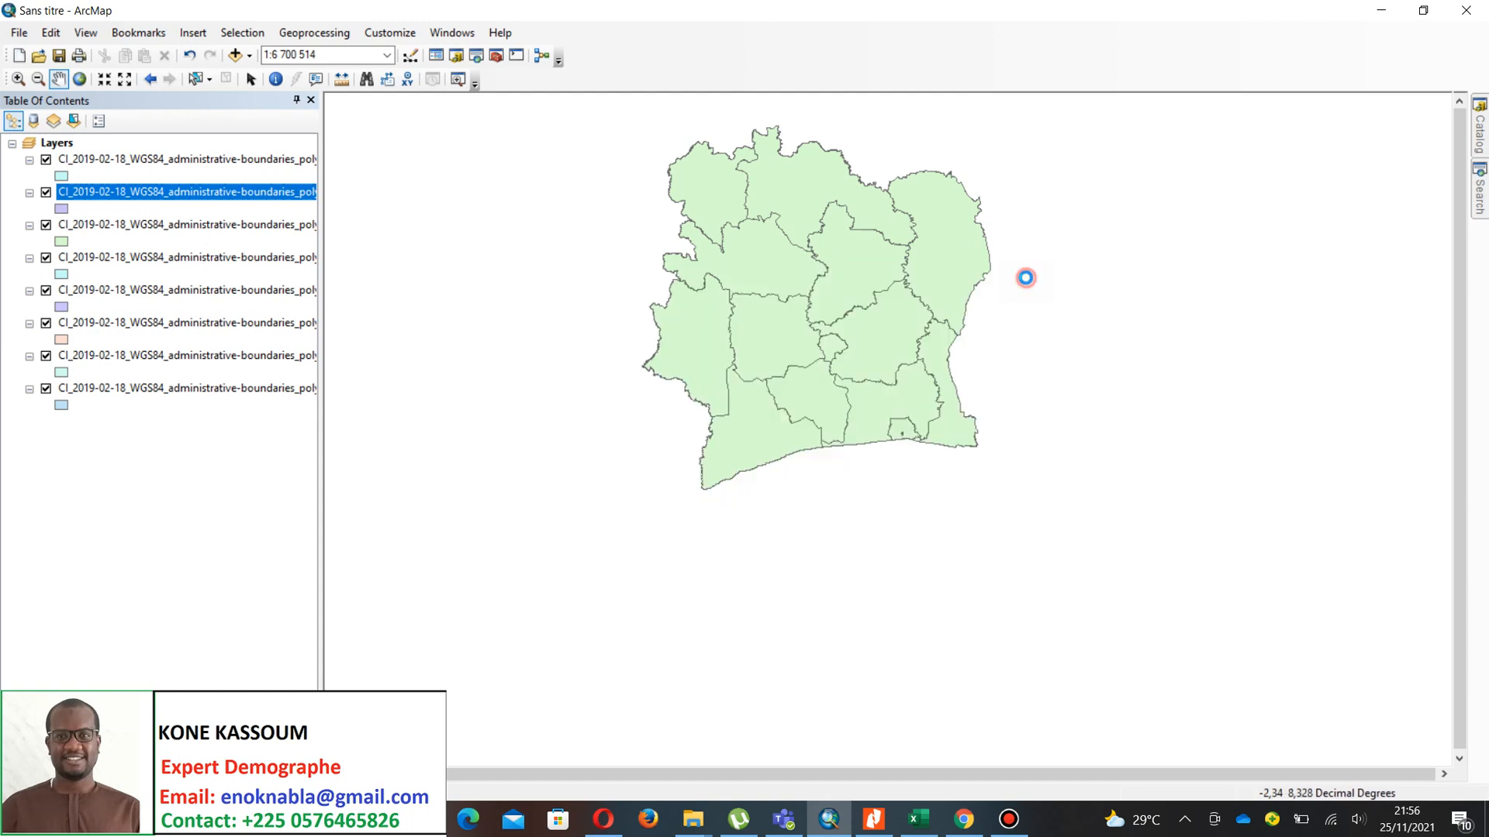
# - Open the admin-level-4 layer's attribute table, enlarge its window and examine its records and name column
pyautogui.rightClick(77, 226)
pyautogui.click(118, 283)
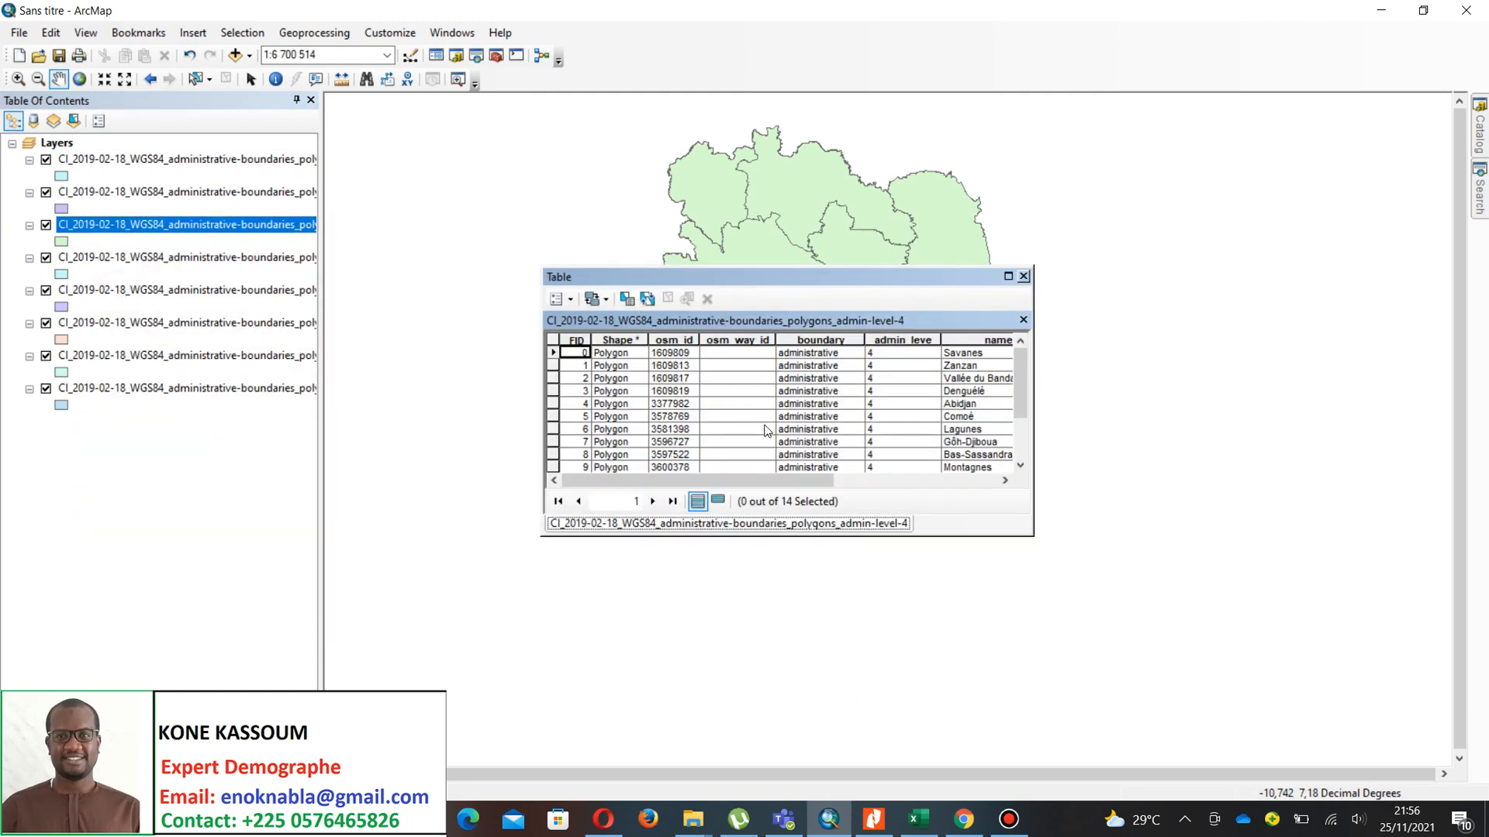
pyautogui.scroll(-2, 620, 387)
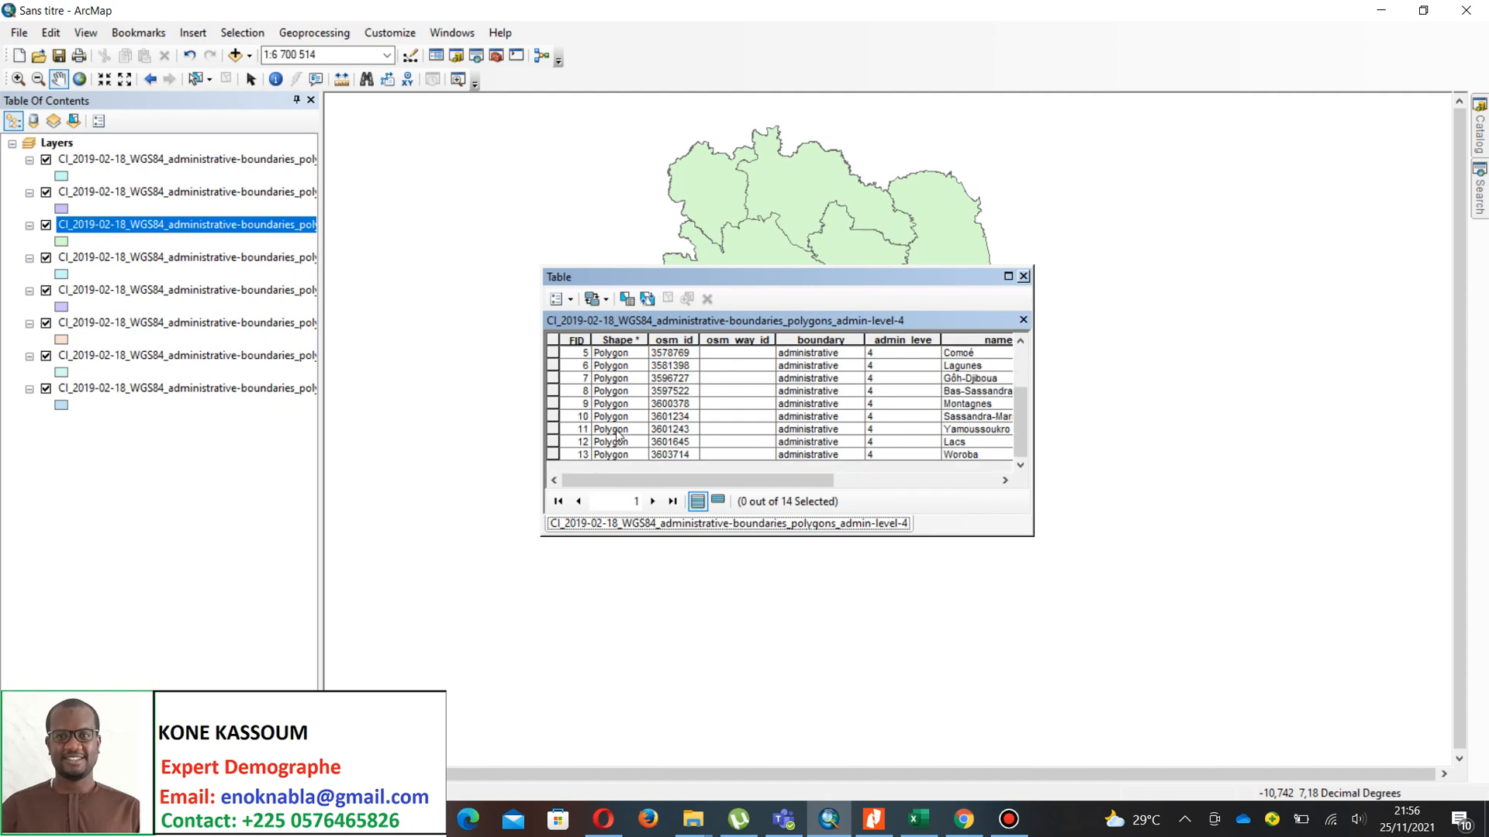
pyautogui.scroll(2, 619, 436)
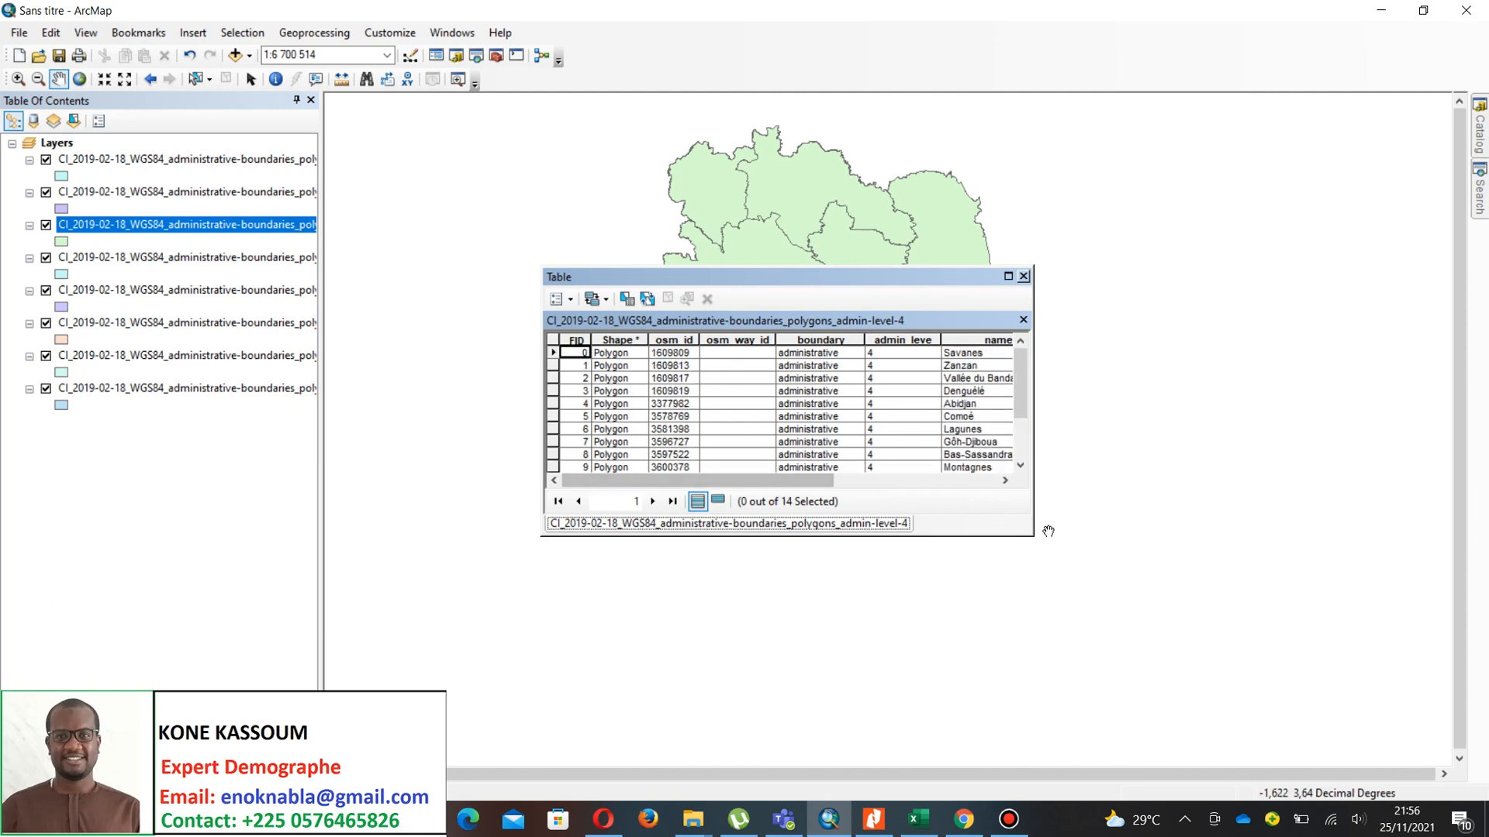
pyautogui.moveTo(1026, 537); pyautogui.dragTo(1063, 727)
pyautogui.hscroll(2, 898, 419)
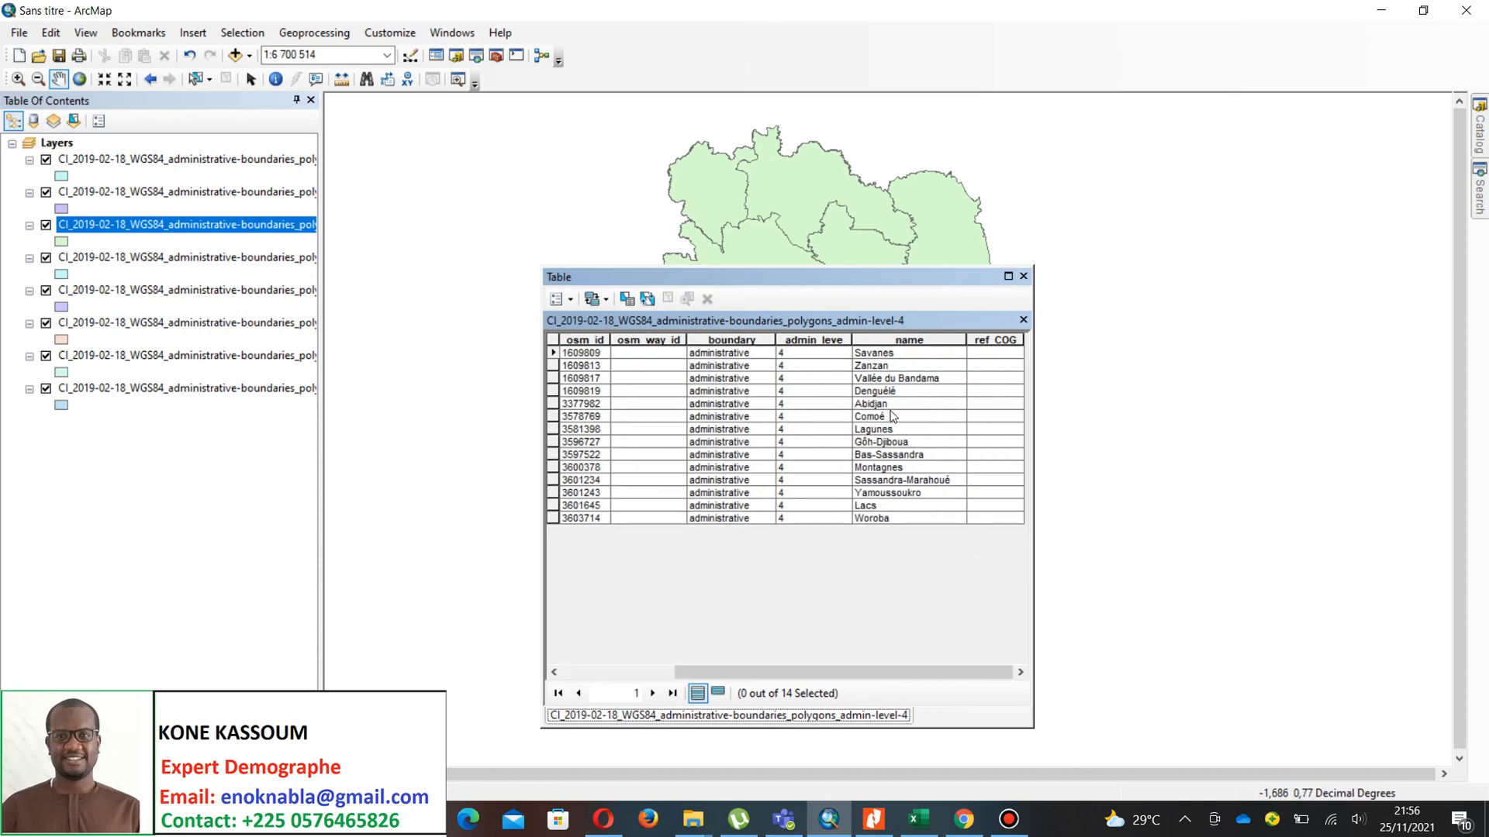
pyautogui.hscroll(-2, 888, 410)
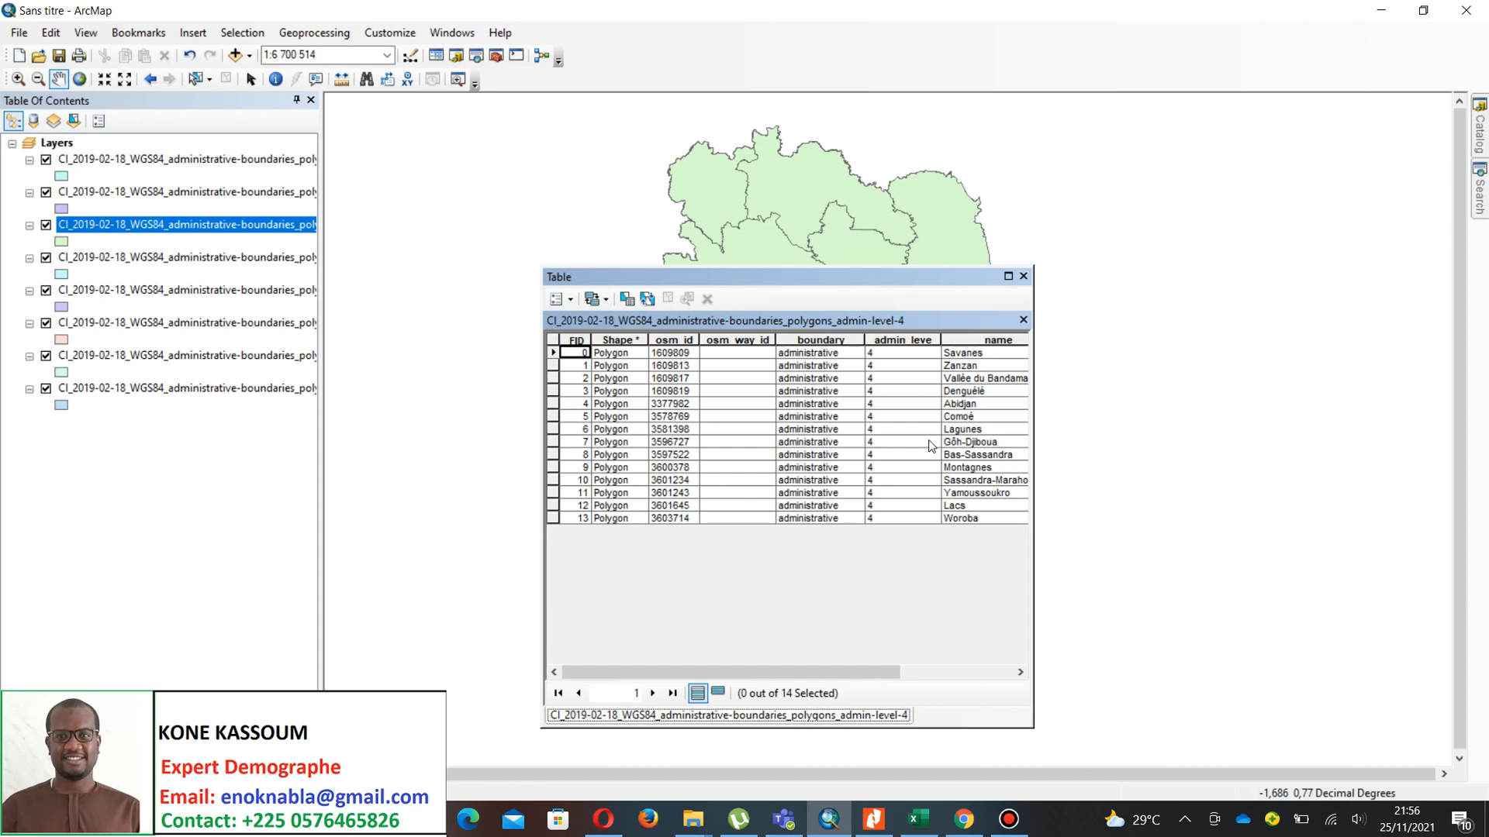
# - Close the admin-level-4 attribute table and hide every boundary layer except admin-level-10
pyautogui.hscroll(2, 930, 446)
pyautogui.click(1024, 277)
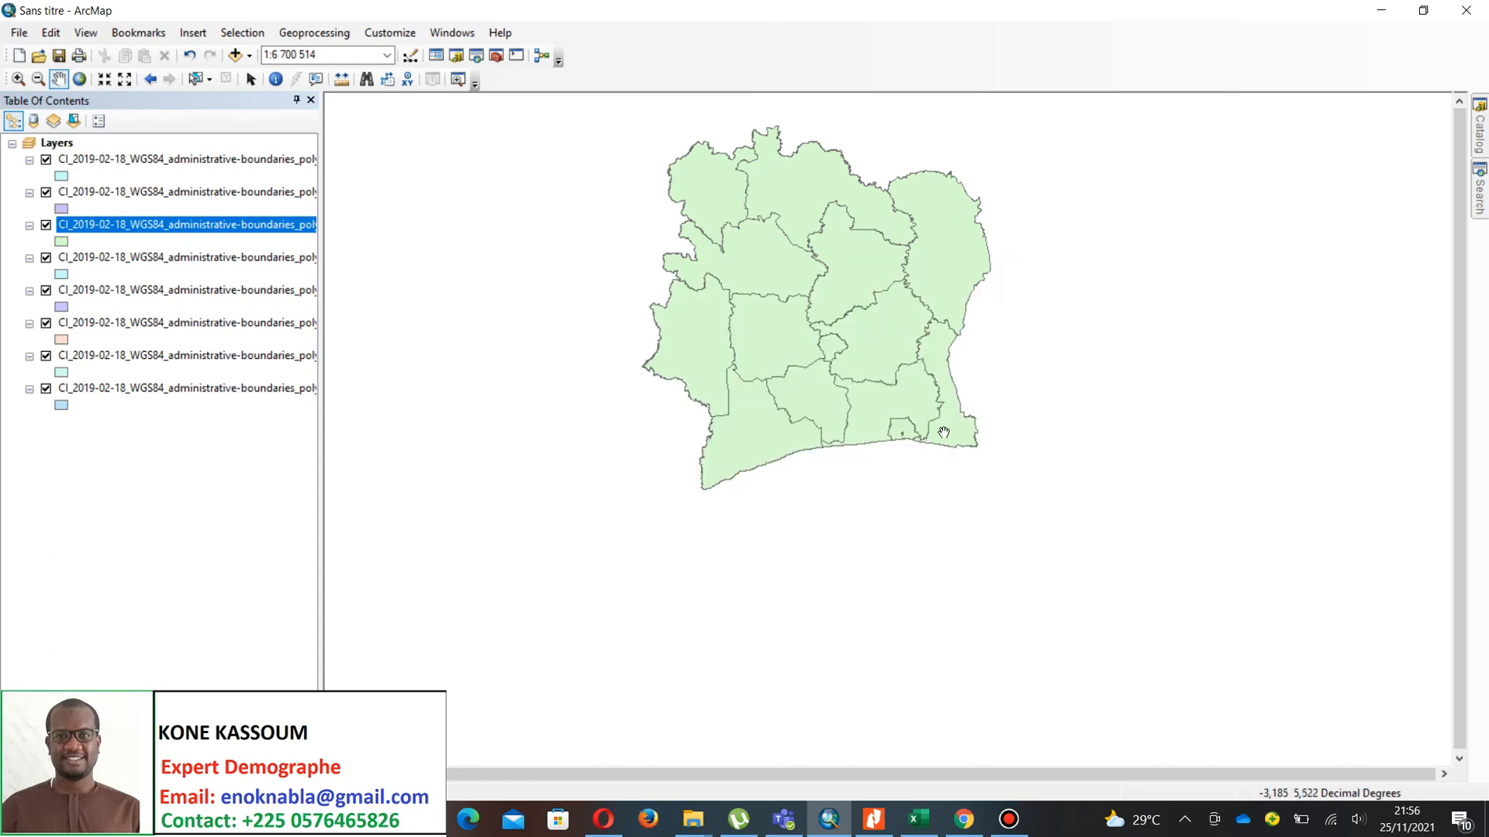
pyautogui.click(46, 388)
pyautogui.click(46, 356)
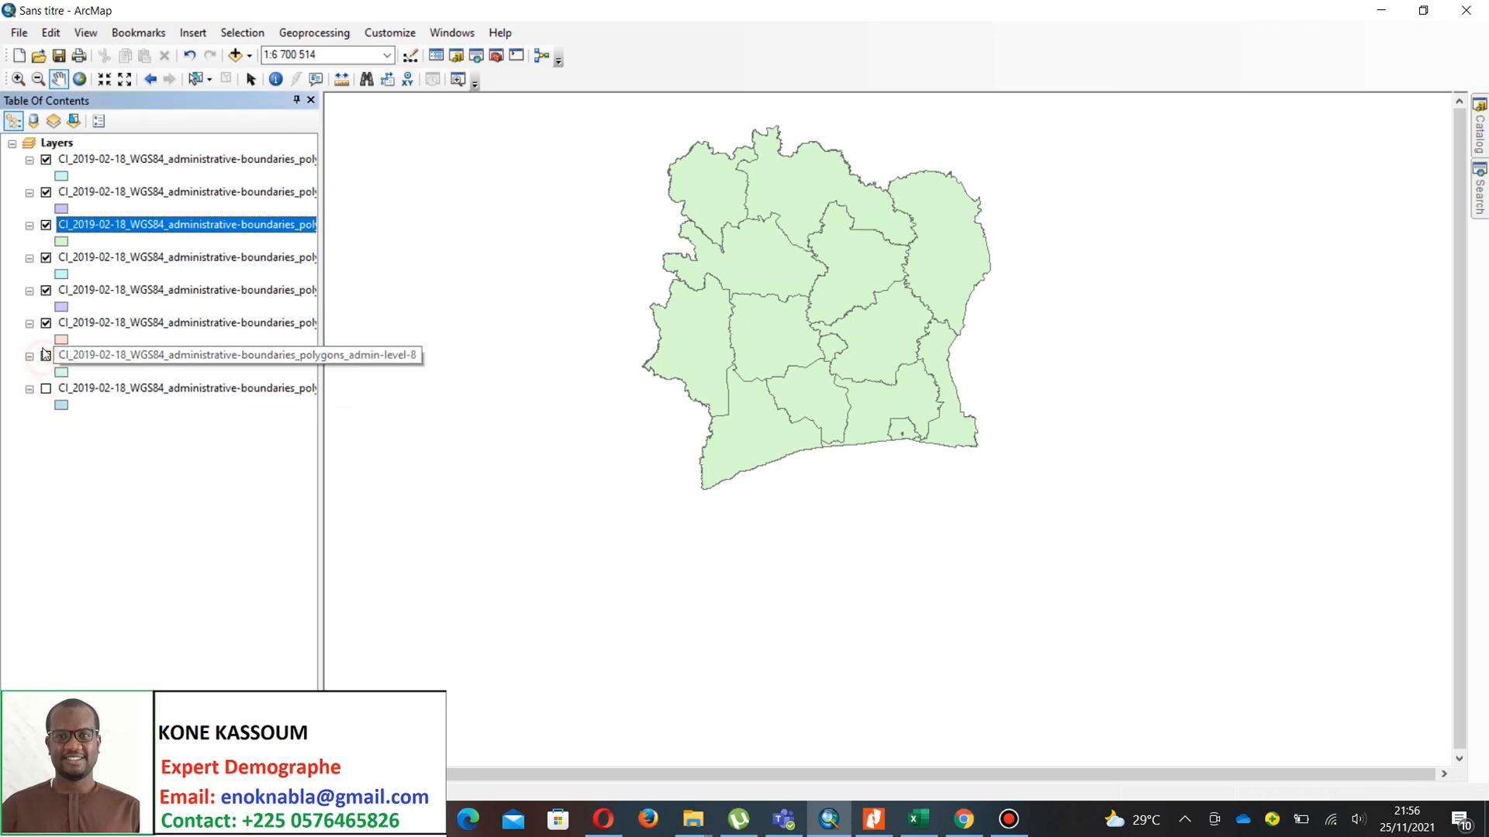
pyautogui.click(46, 324)
pyautogui.click(45, 290)
pyautogui.click(46, 259)
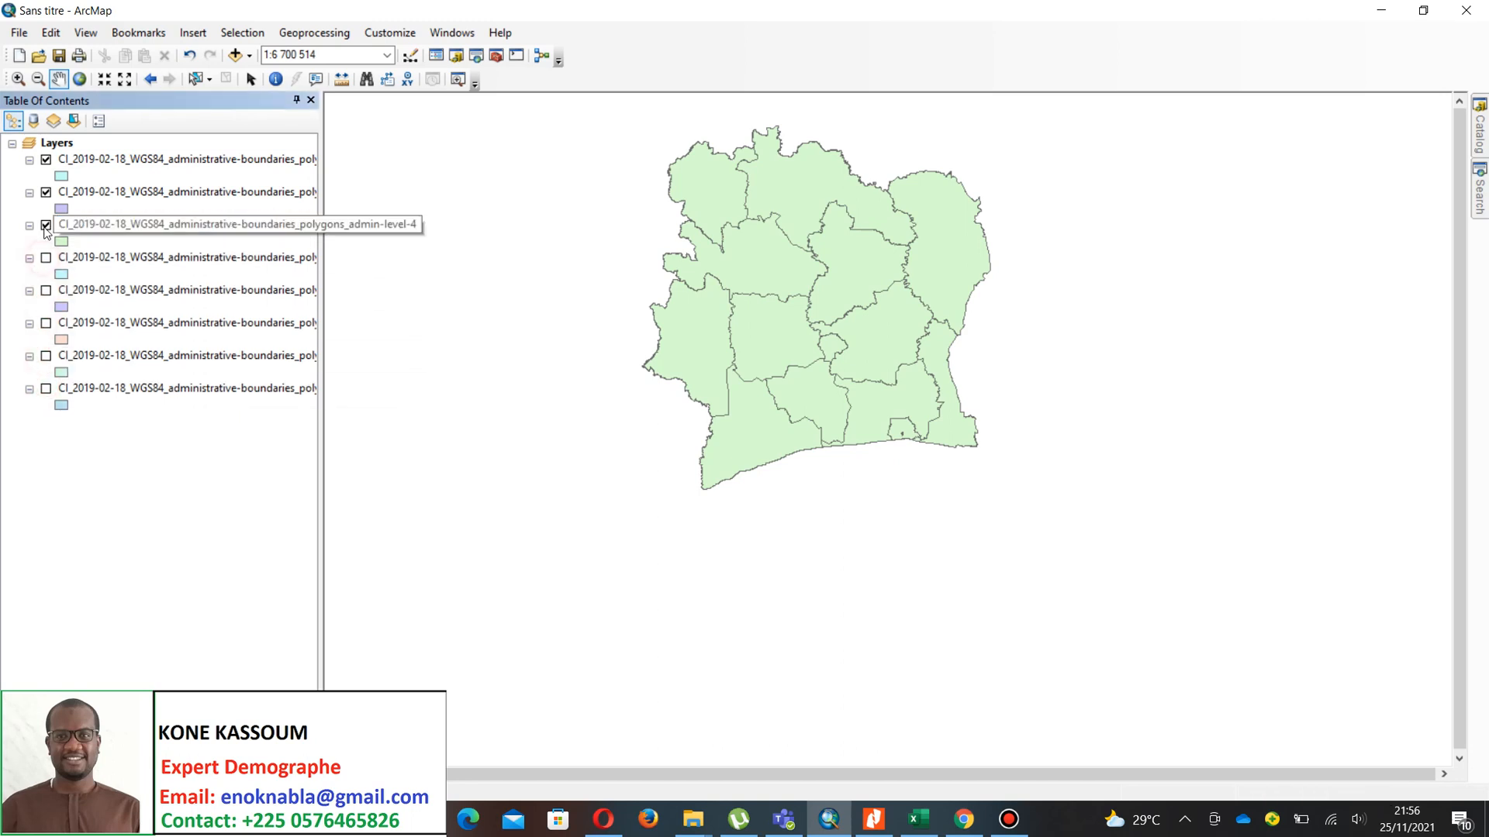
pyautogui.click(46, 225)
pyautogui.click(45, 196)
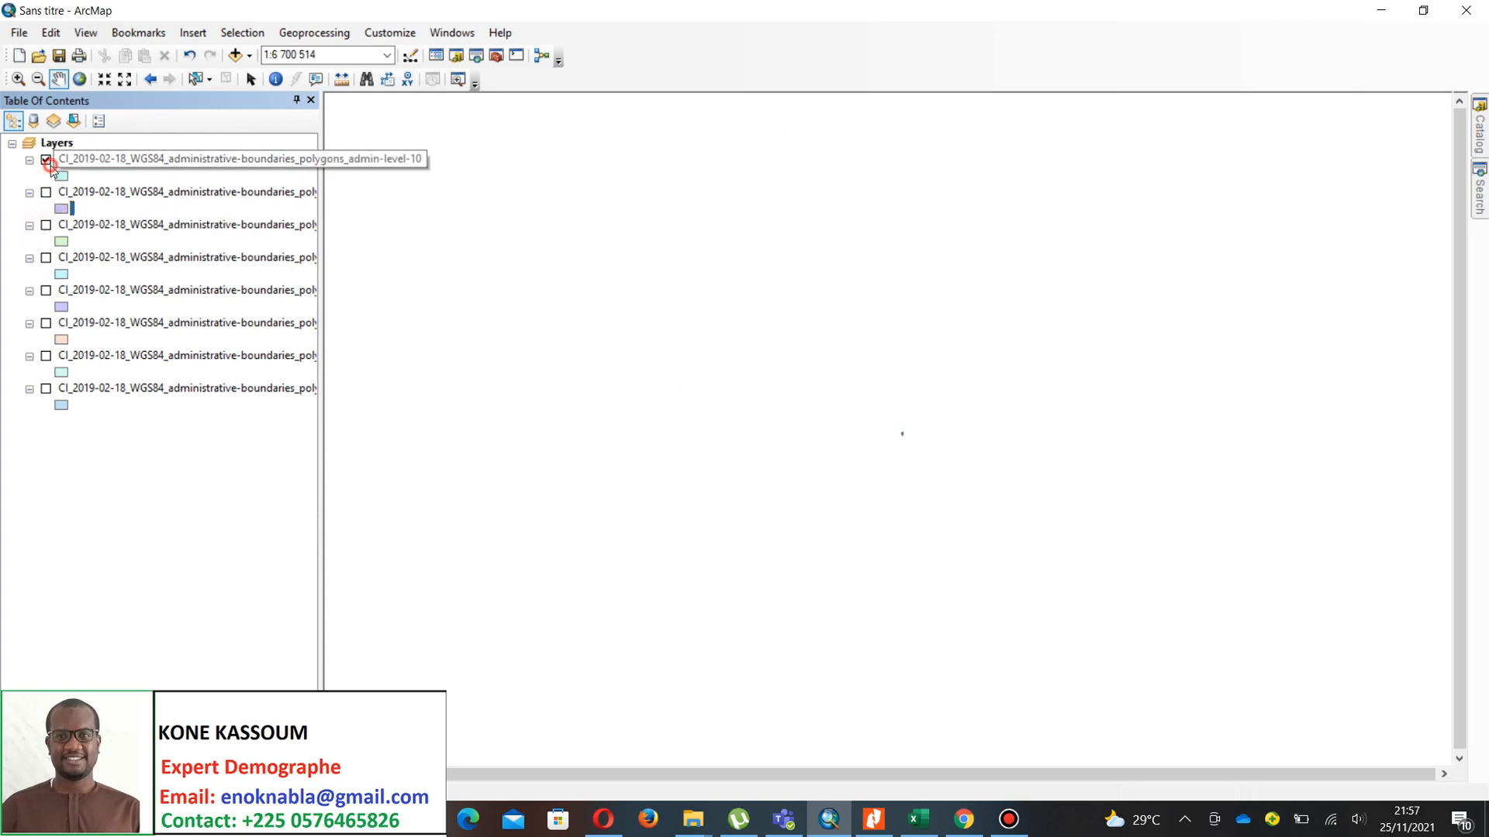
# - Zoom to the admin-level-10 layer, toggle its visibility to inspect its polygons, and remove it from the data frame
pyautogui.click(47, 161)
pyautogui.rightClick(147, 163)
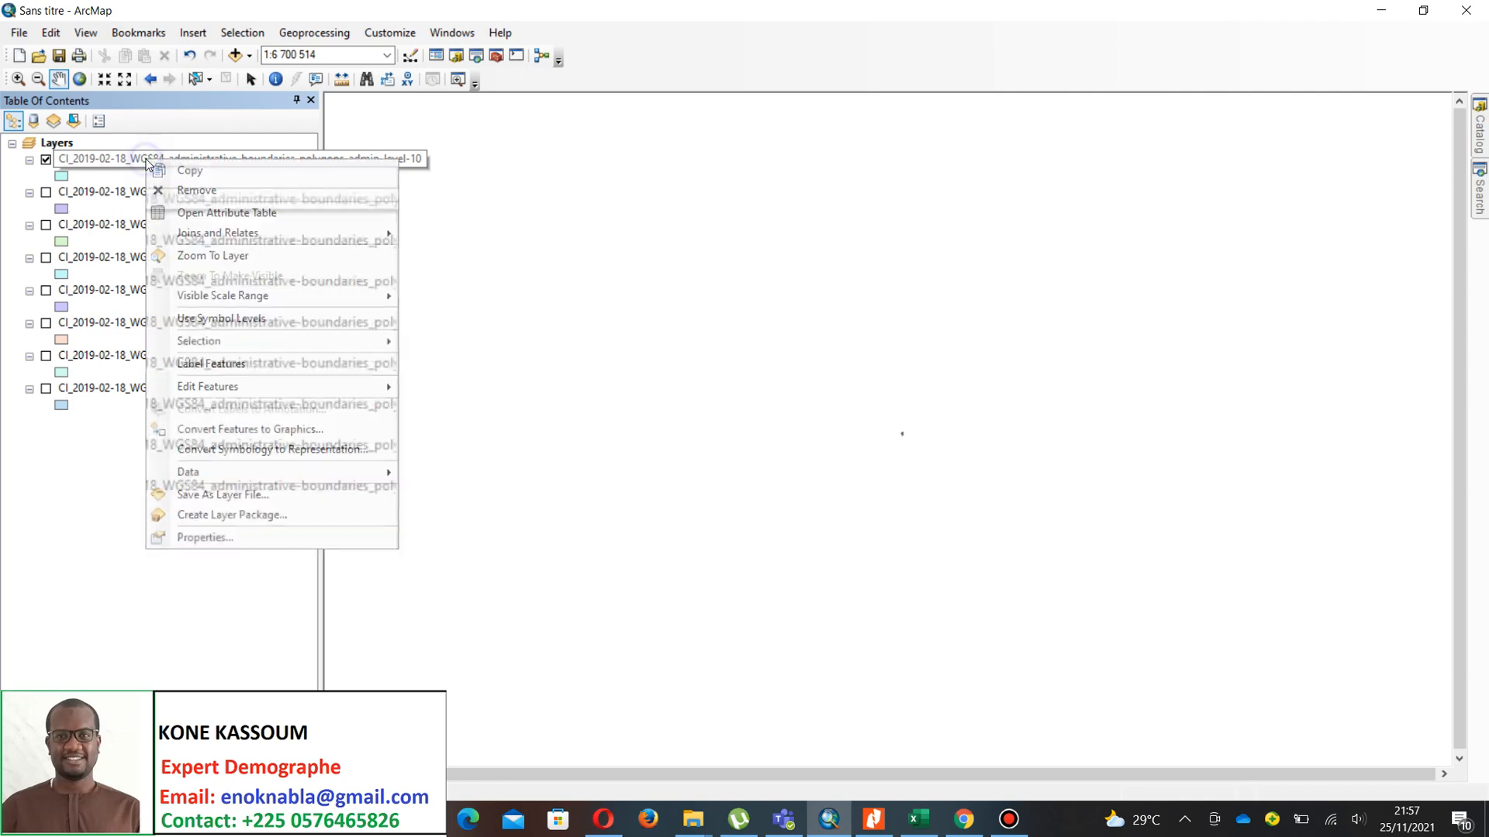
pyautogui.click(194, 254)
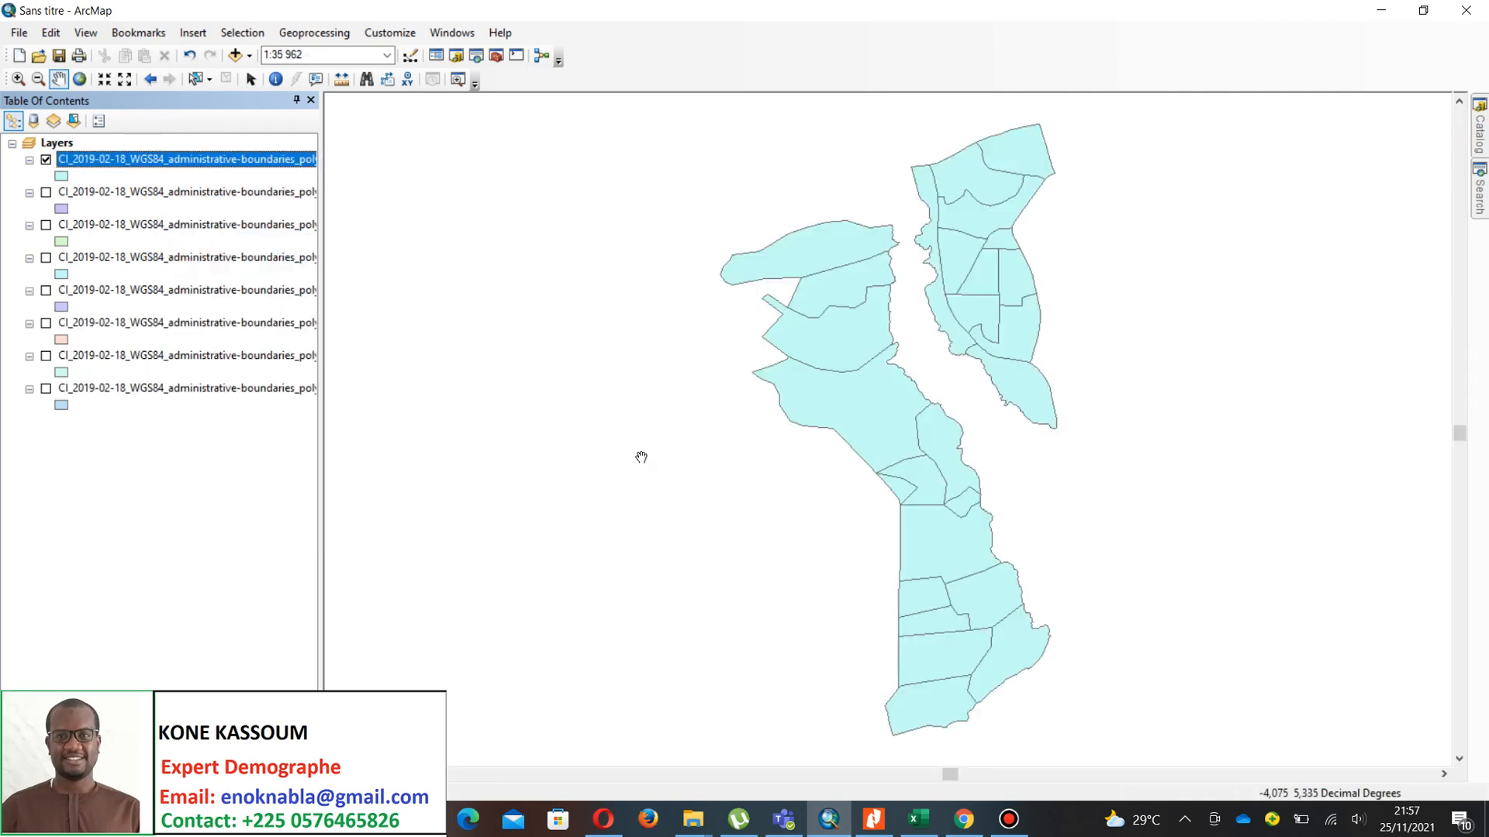
pyautogui.click(46, 161)
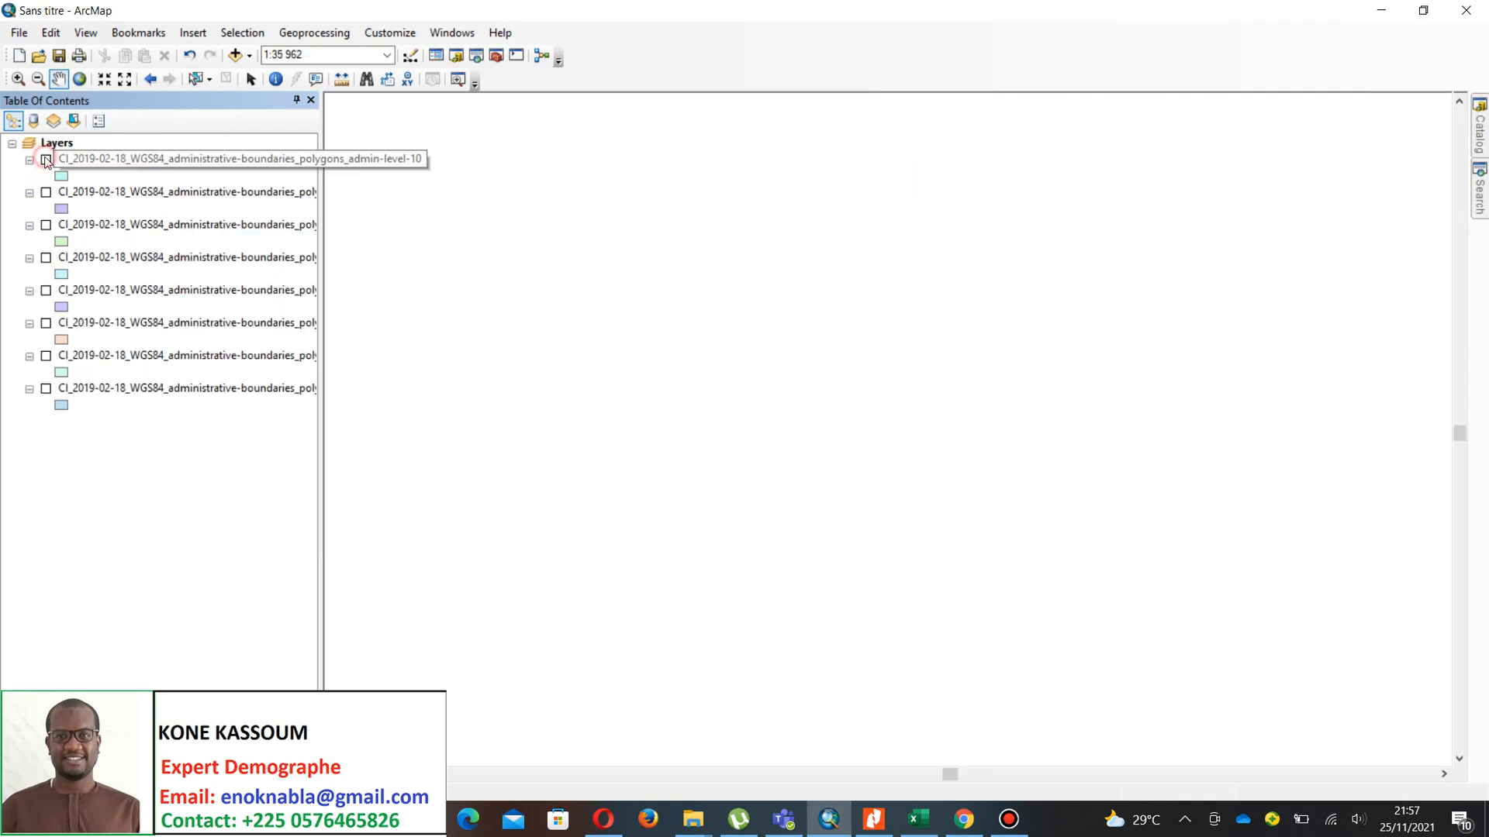
pyautogui.click(46, 160)
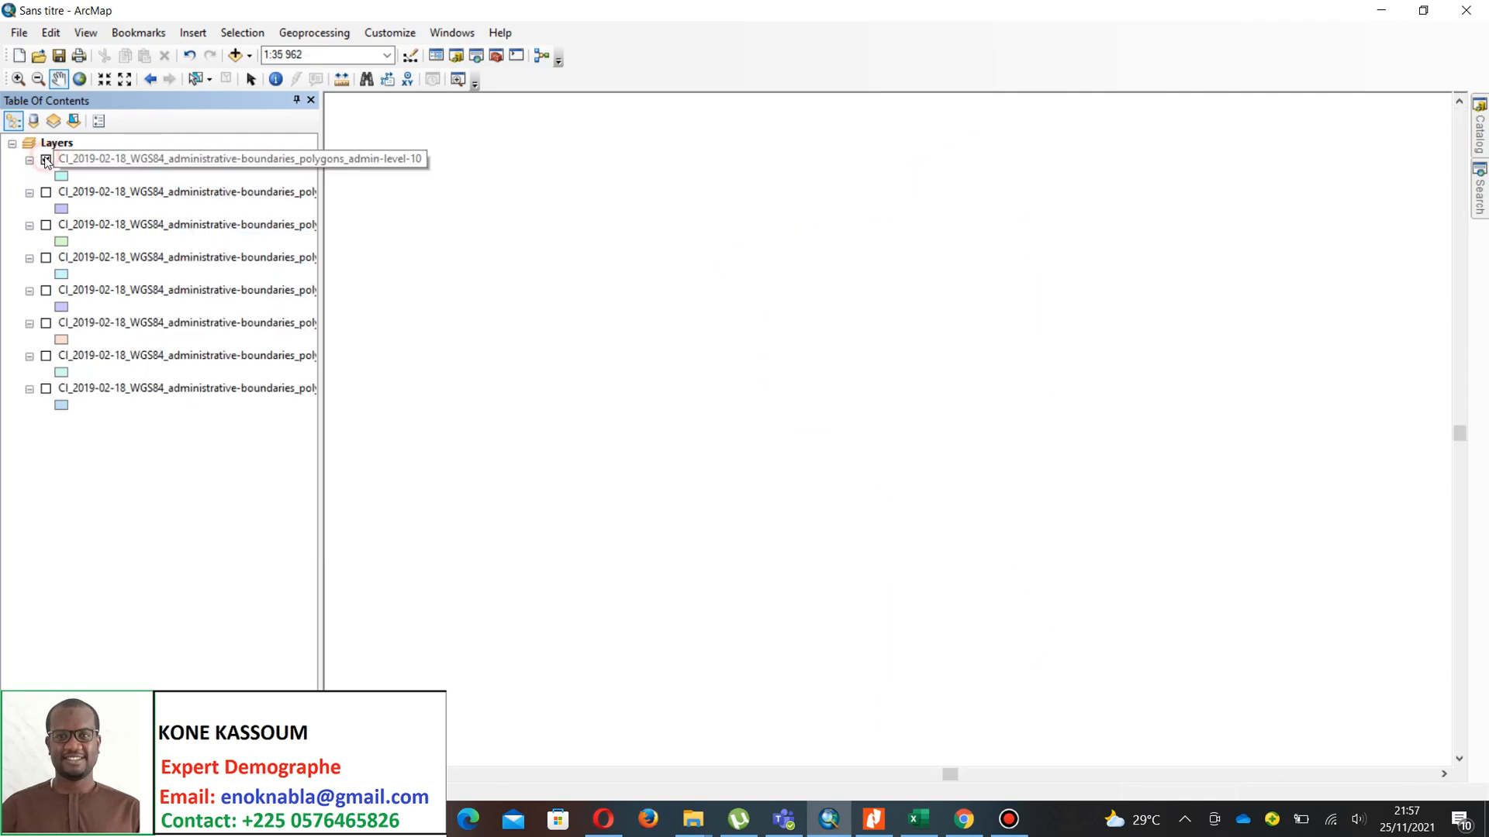
pyautogui.rightClick(152, 169)
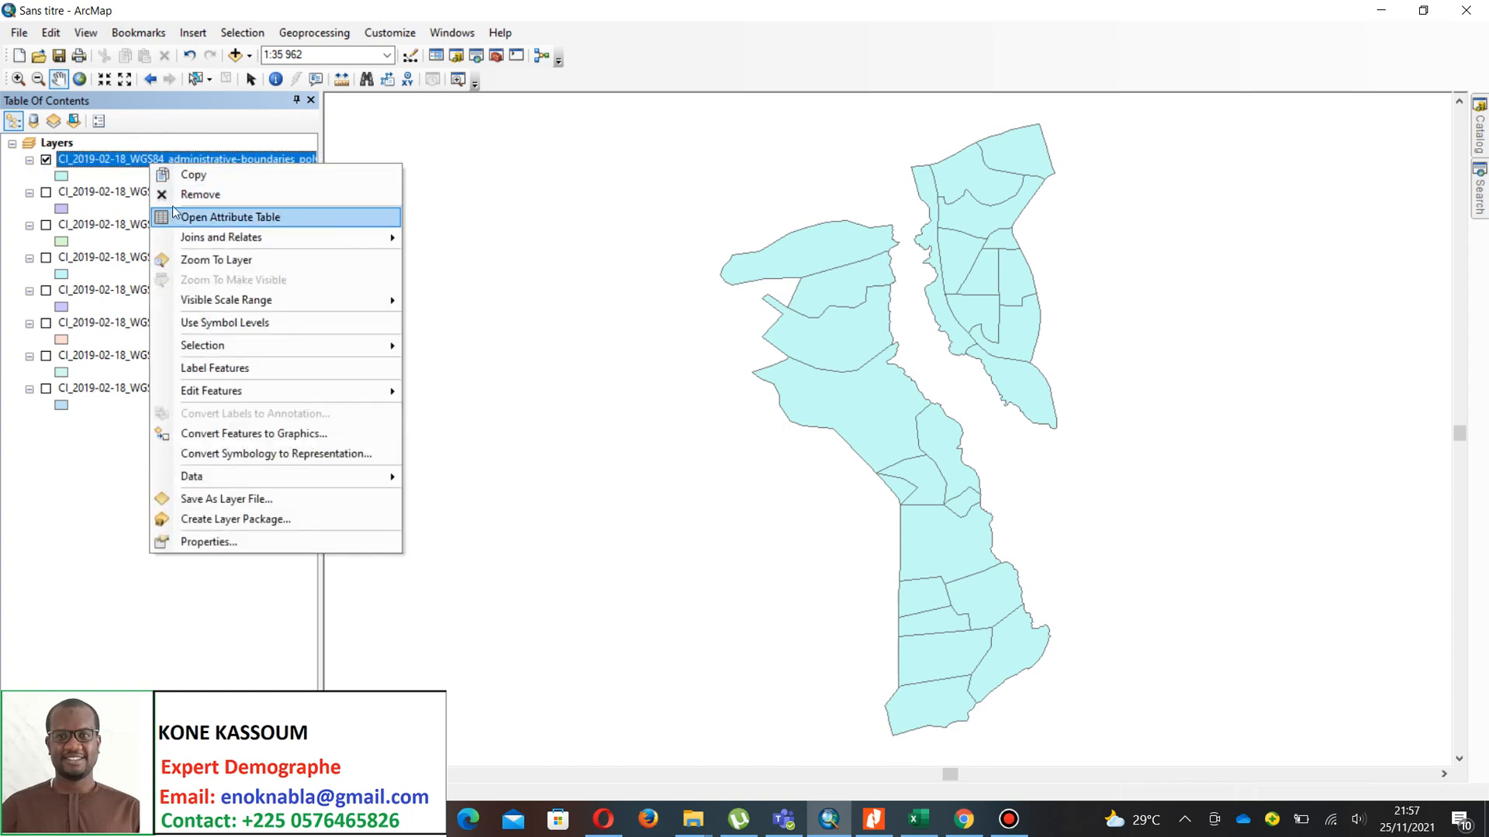
pyautogui.click(174, 201)
# - Show the admin-level-3 layer, zoom to its extent to check its content, and remove it from the data frame
pyautogui.click(47, 163)
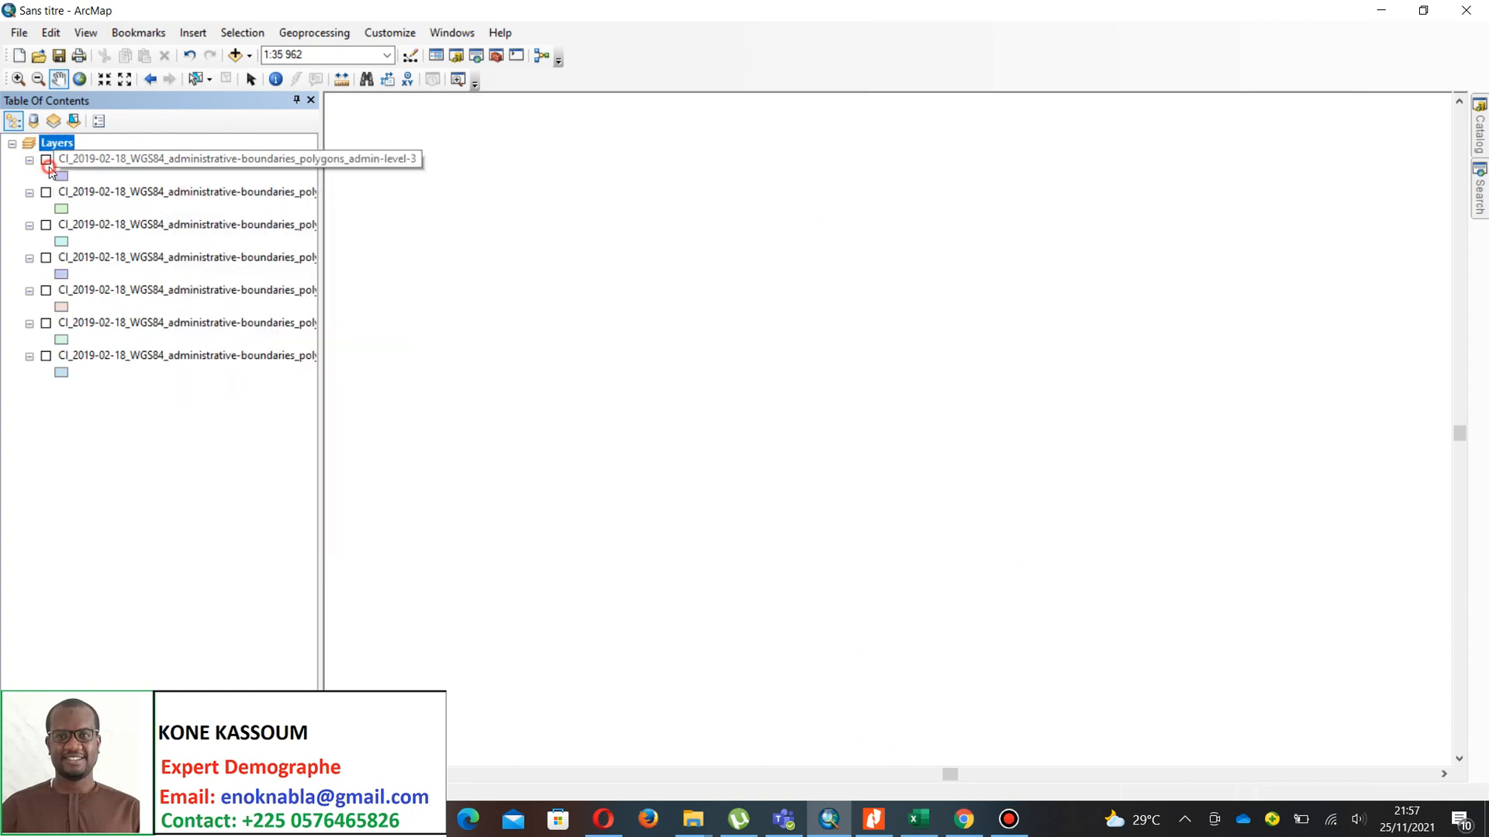
pyautogui.rightClick(84, 166)
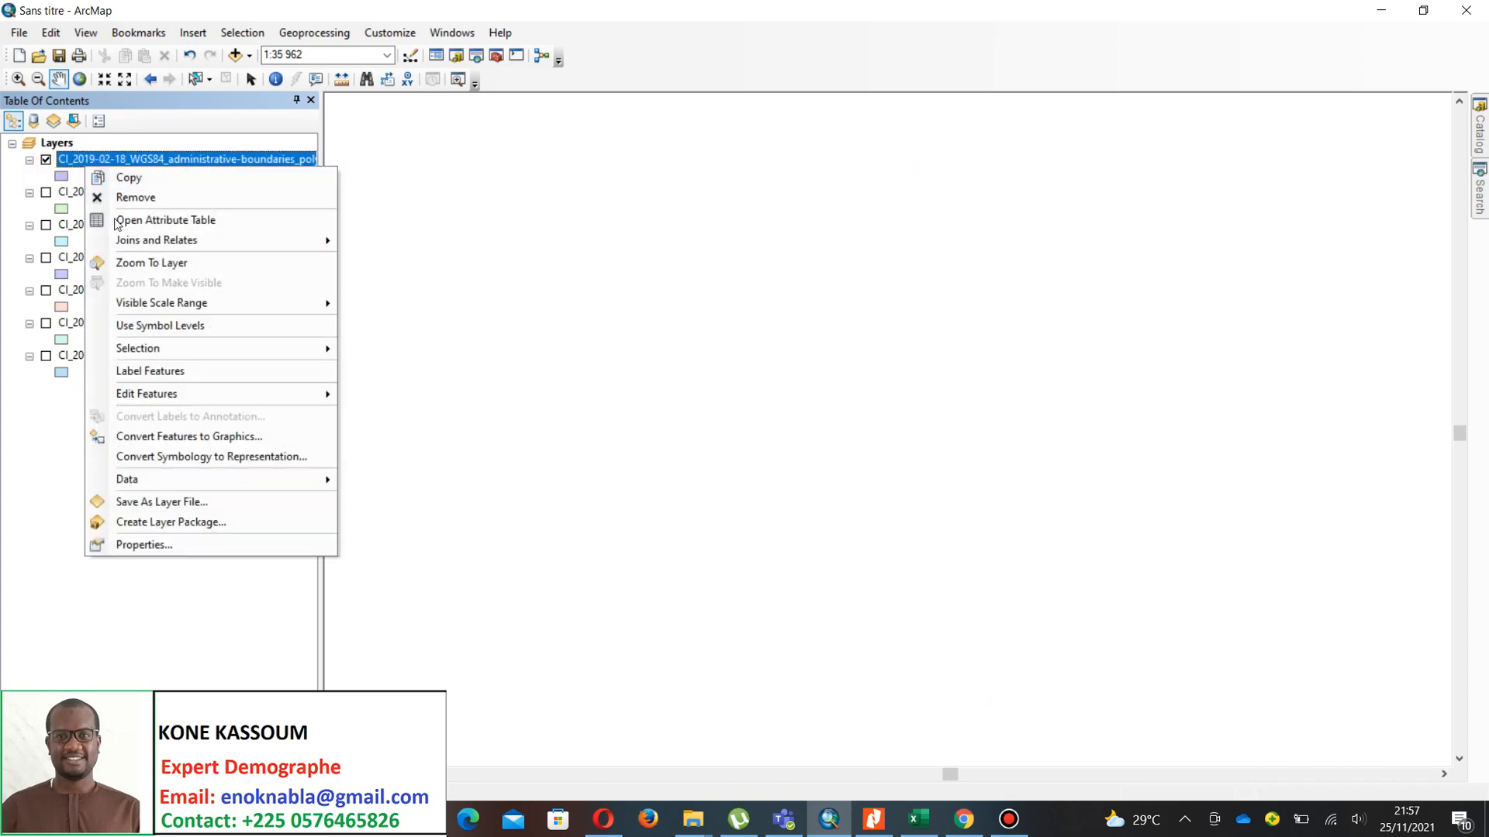
pyautogui.click(127, 260)
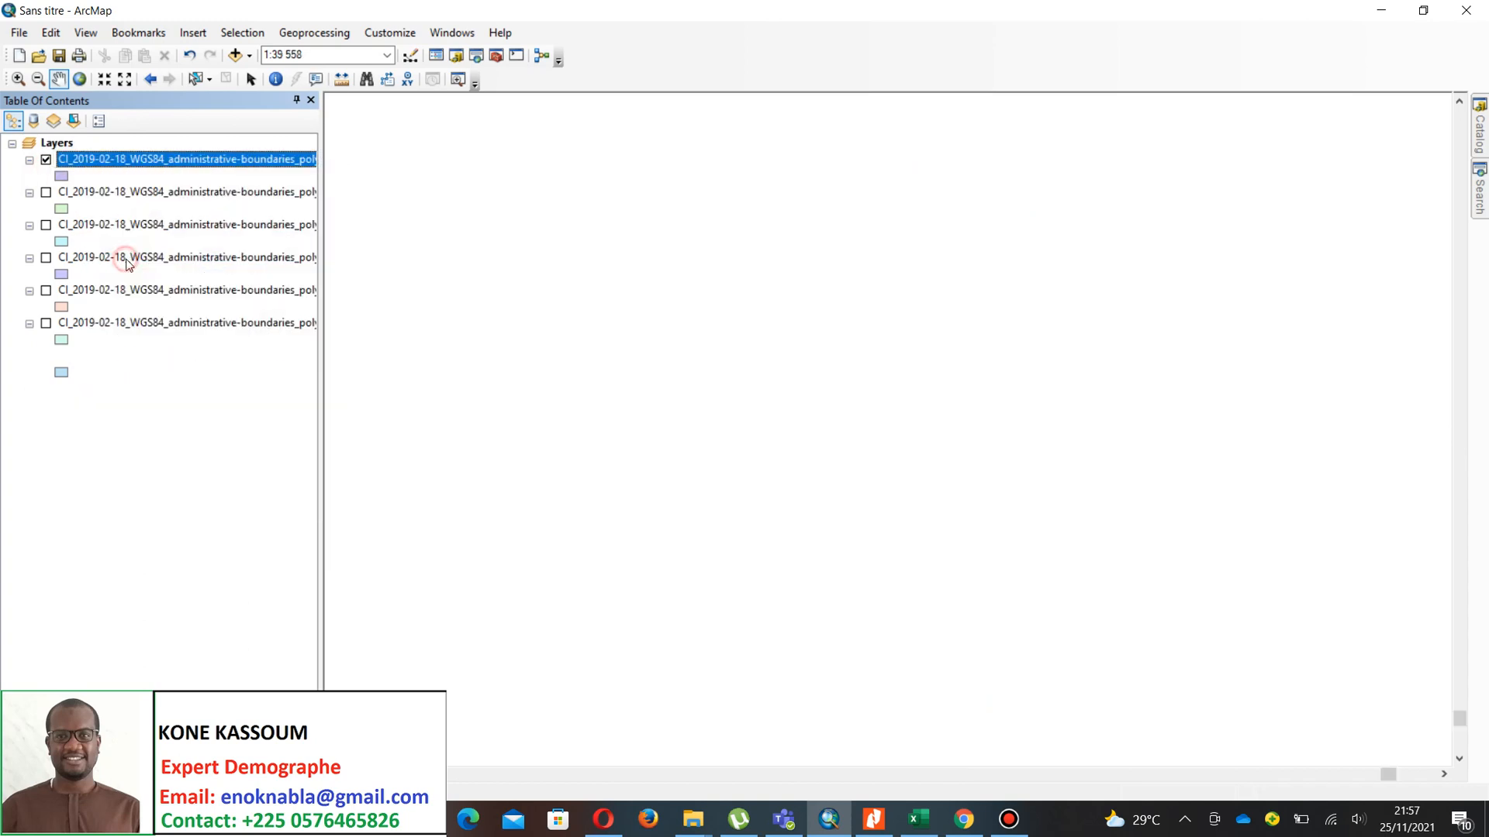
pyautogui.rightClick(125, 168)
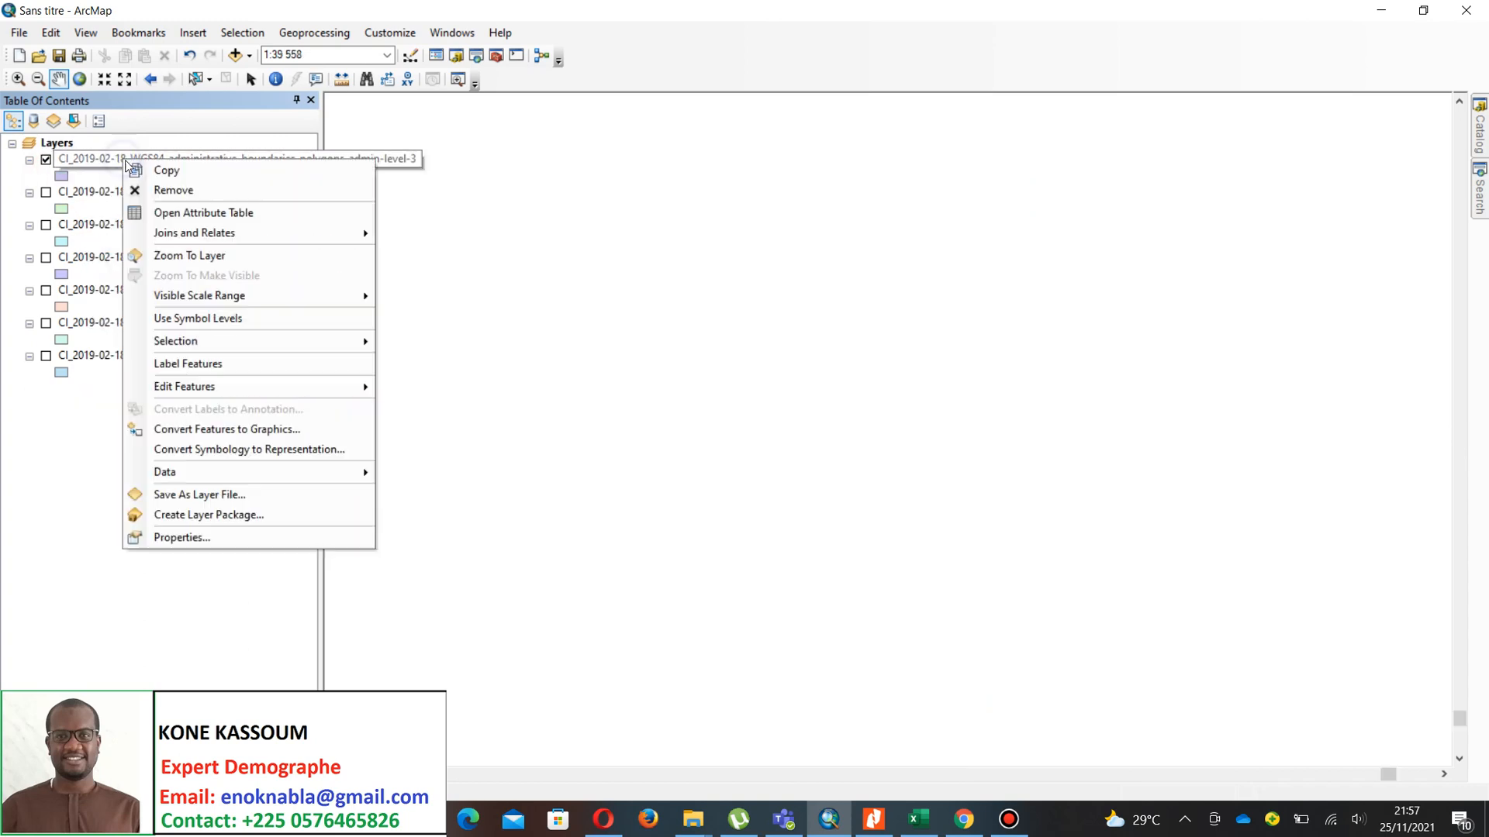
pyautogui.click(140, 257)
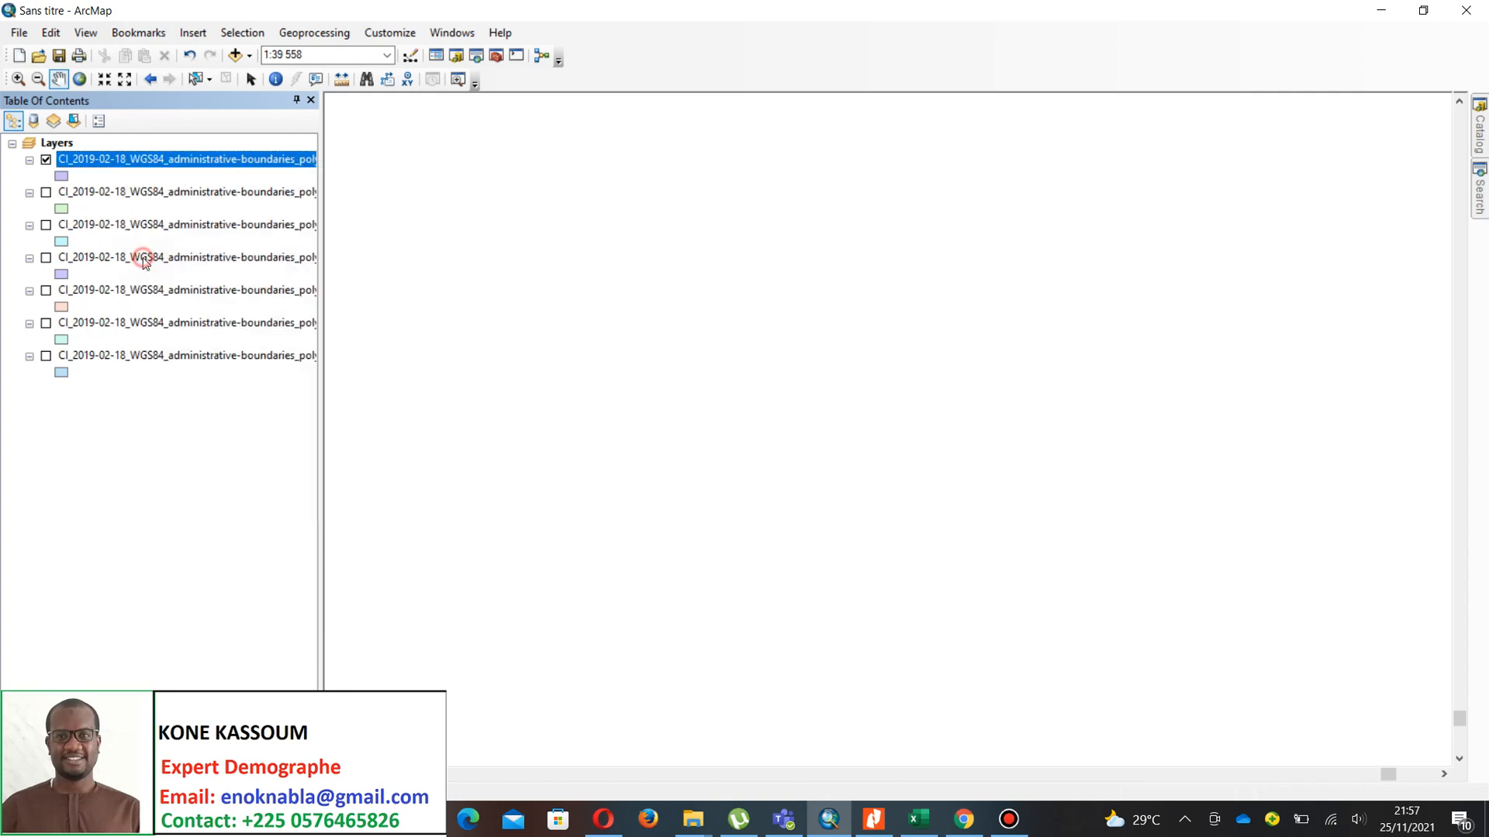
pyautogui.rightClick(100, 162)
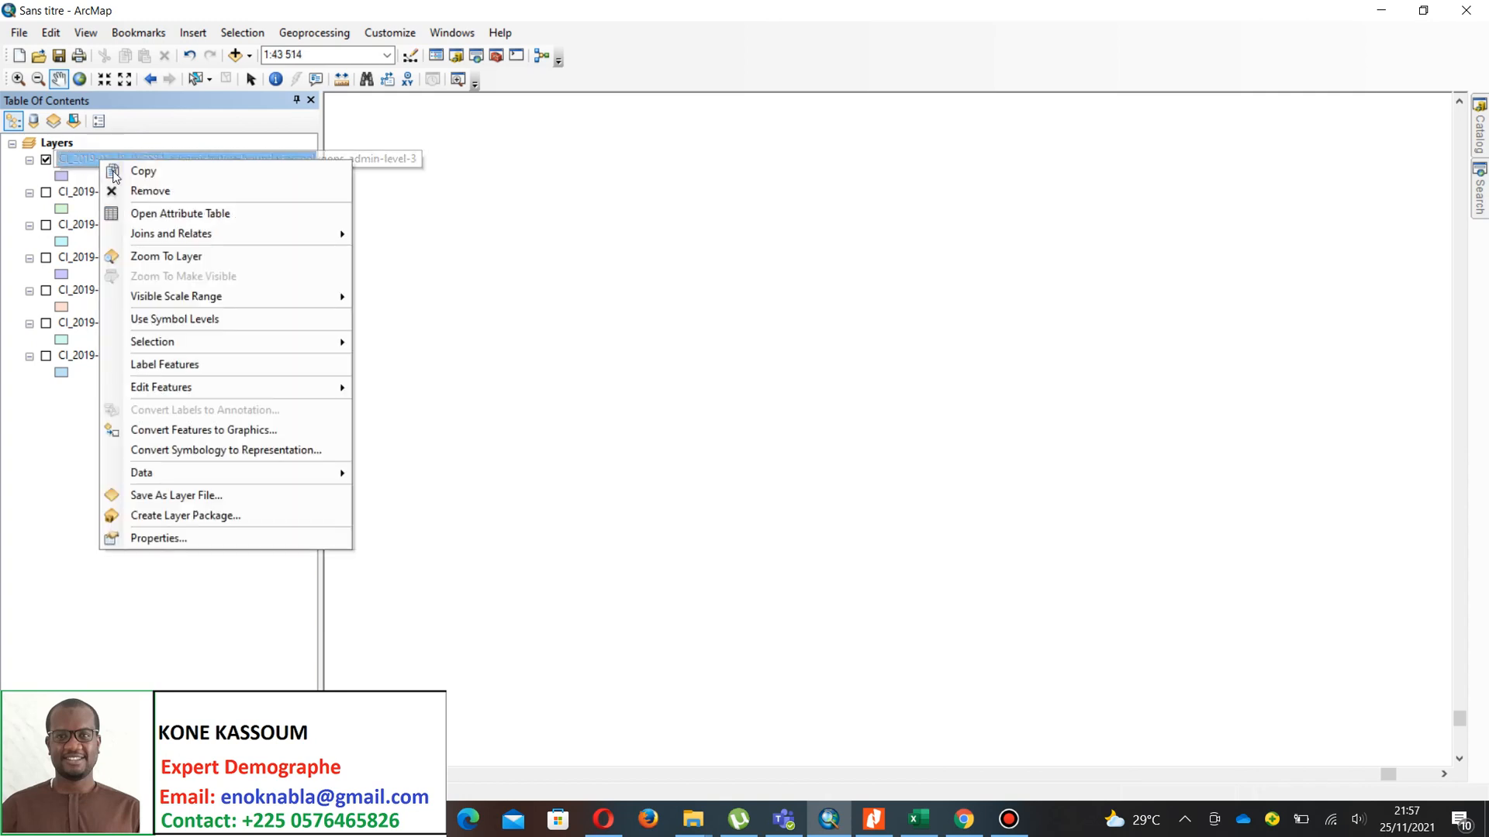
pyautogui.click(152, 194)
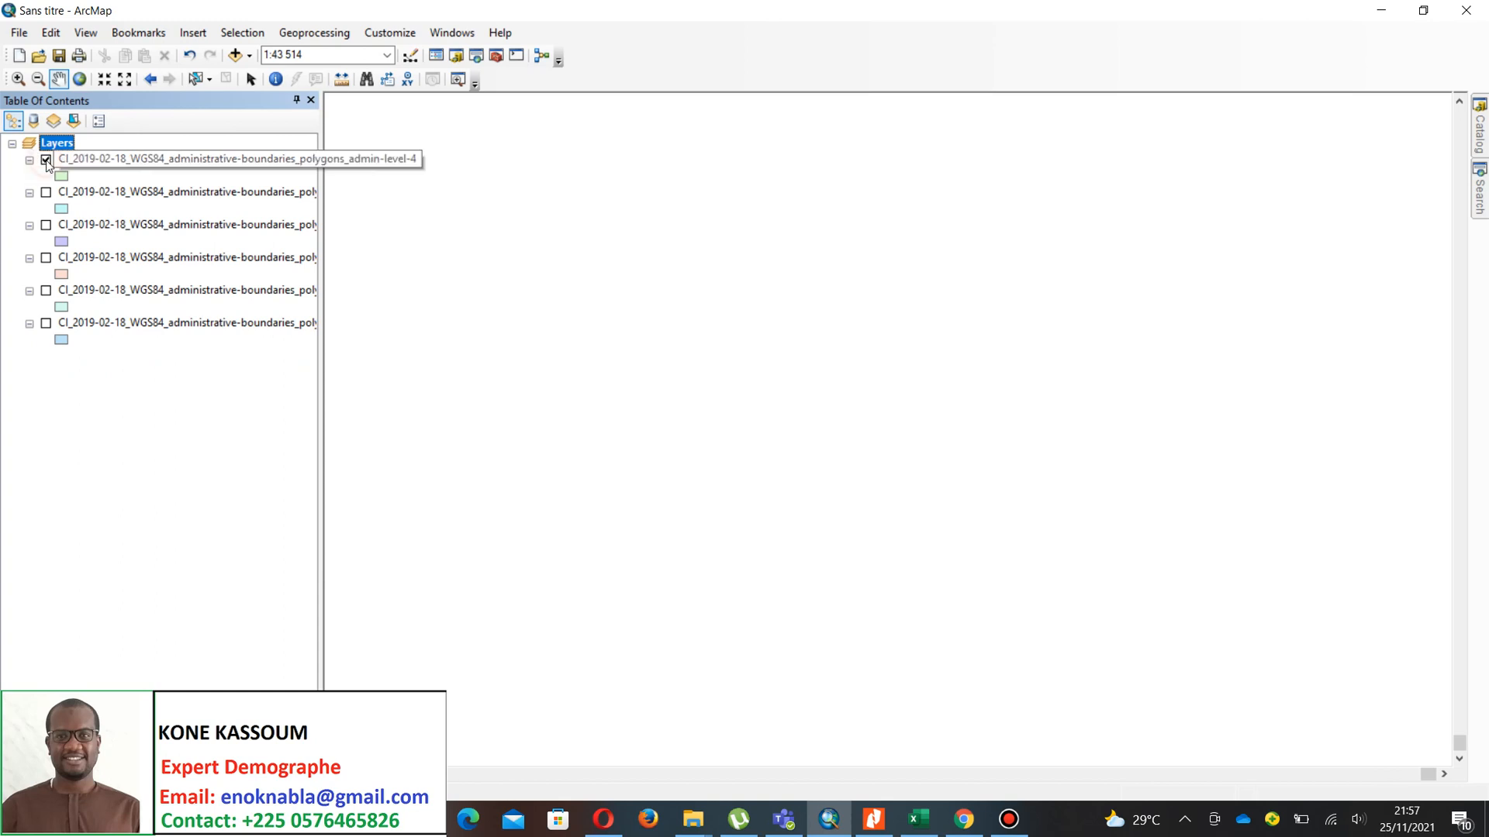
# - Zoom the map to the admin-level-4 layer, and hide it to display the admin-level-5 layer instead
pyautogui.rightClick(113, 159)
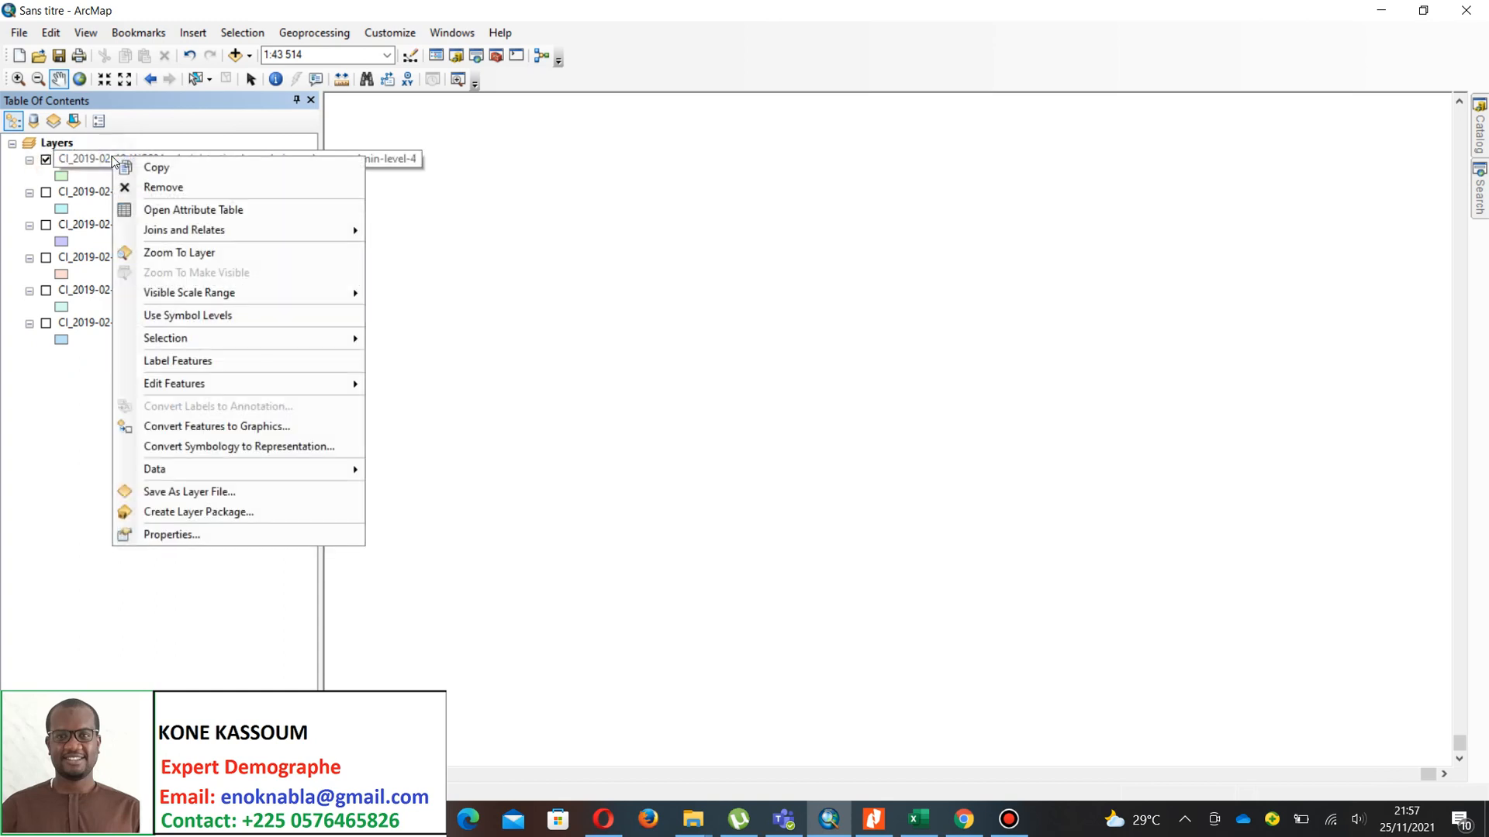
pyautogui.click(159, 253)
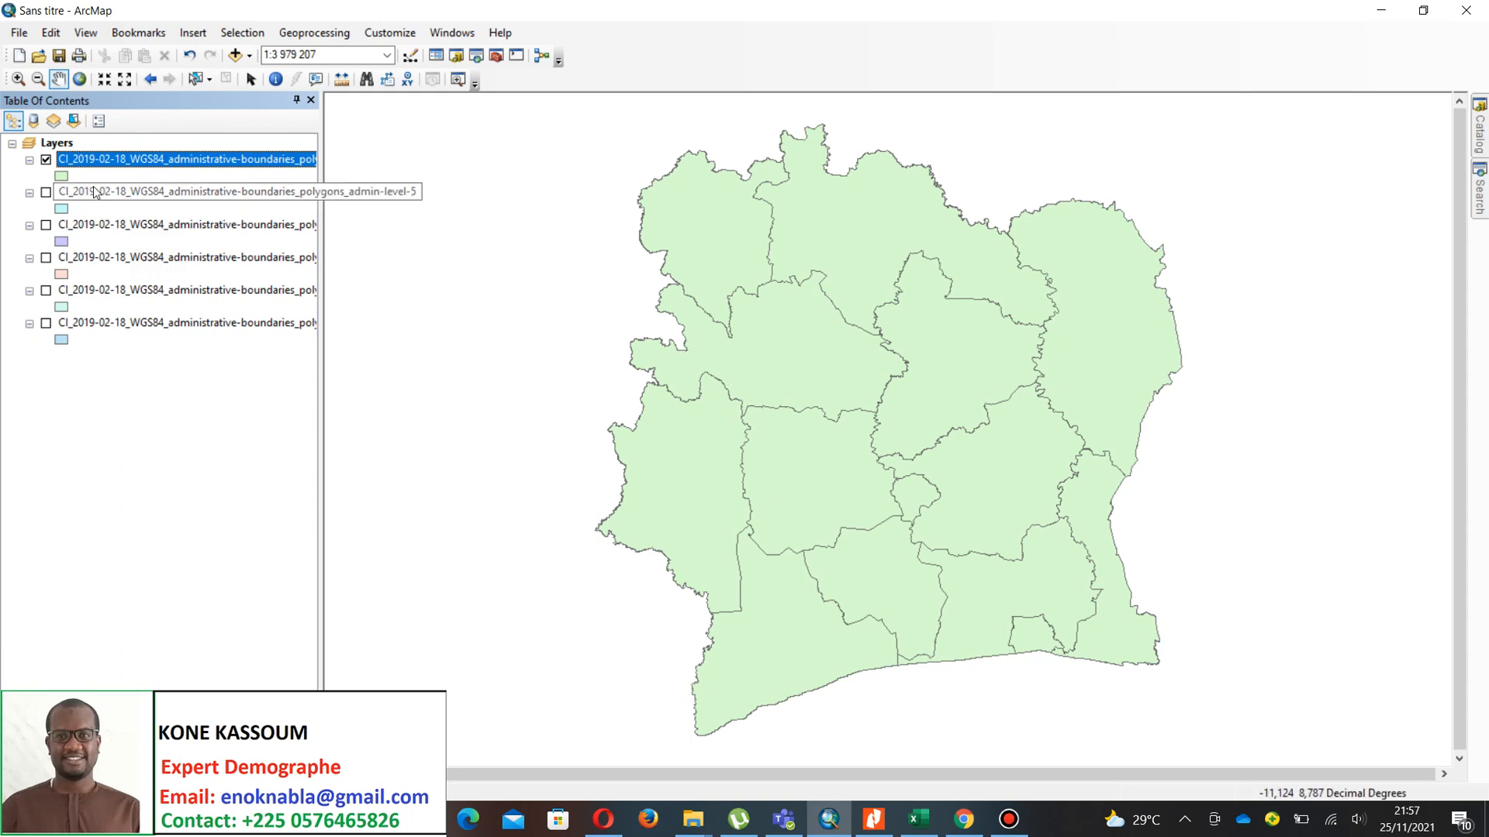
pyautogui.click(45, 159)
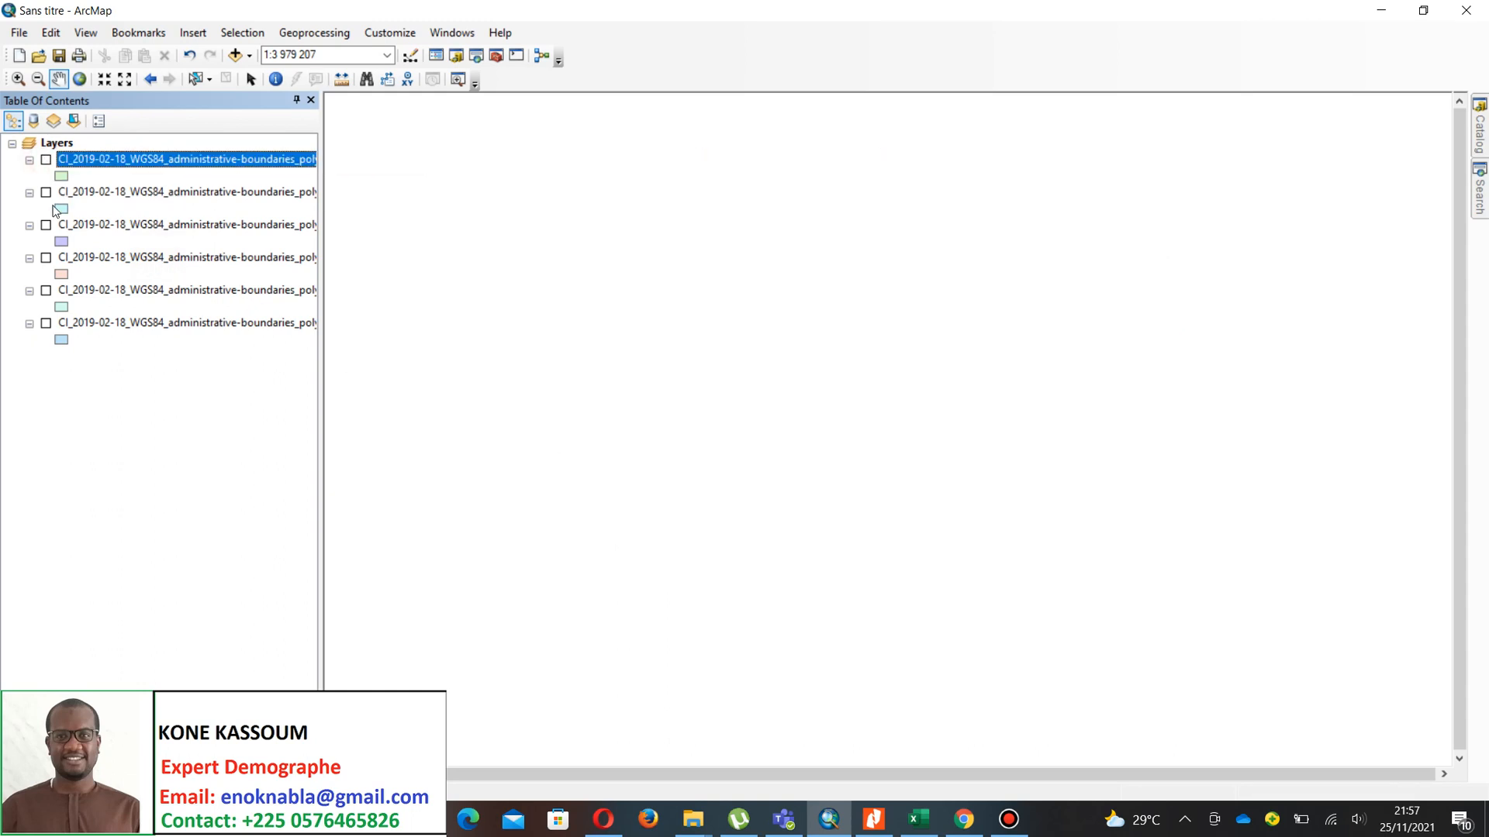
pyautogui.click(45, 193)
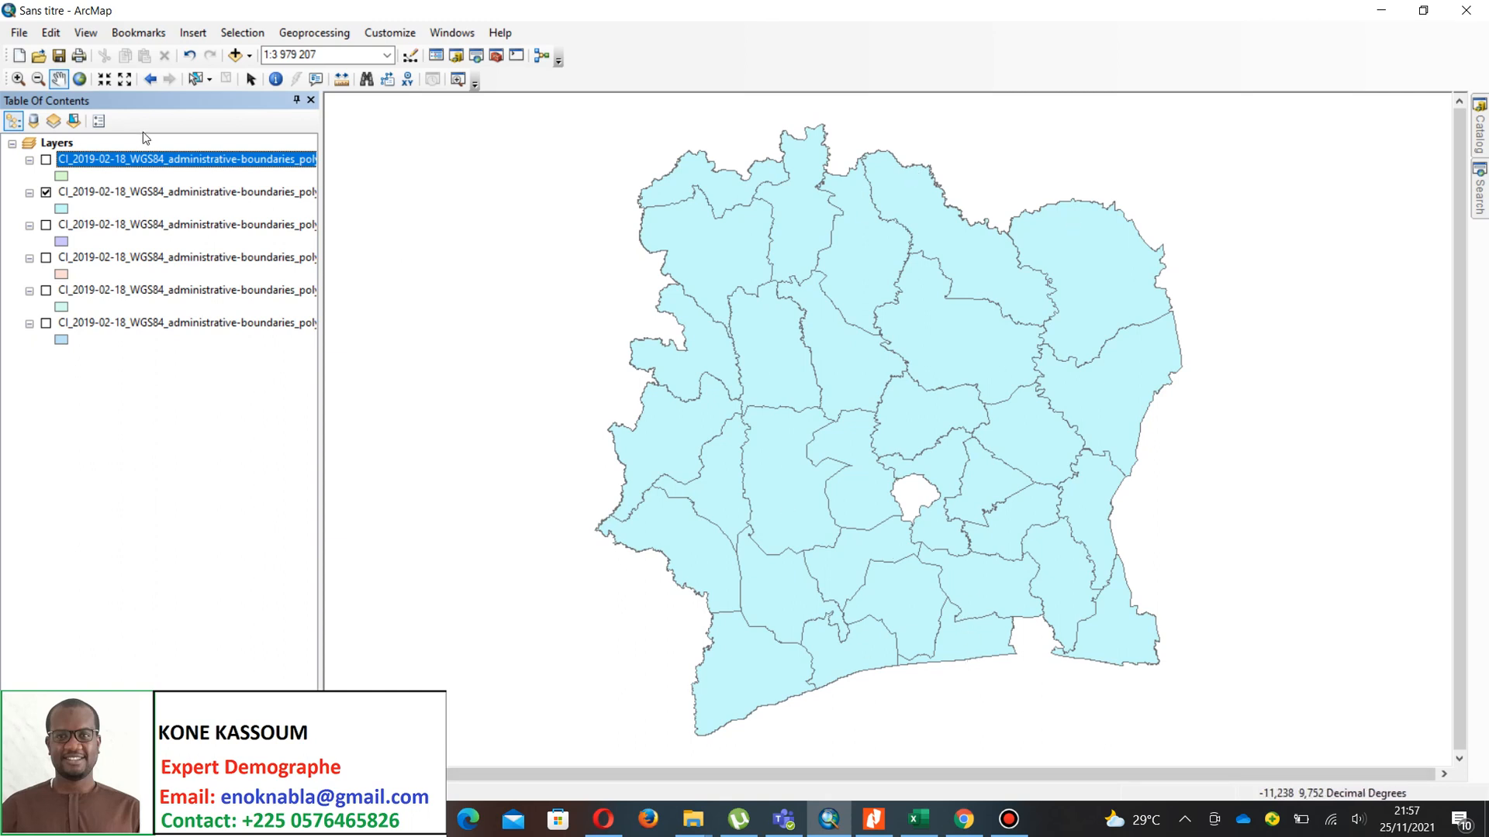
# - Examine the admin-level-5 layer's records and region names in its attribute table, and close the table
pyautogui.rightClick(101, 200)
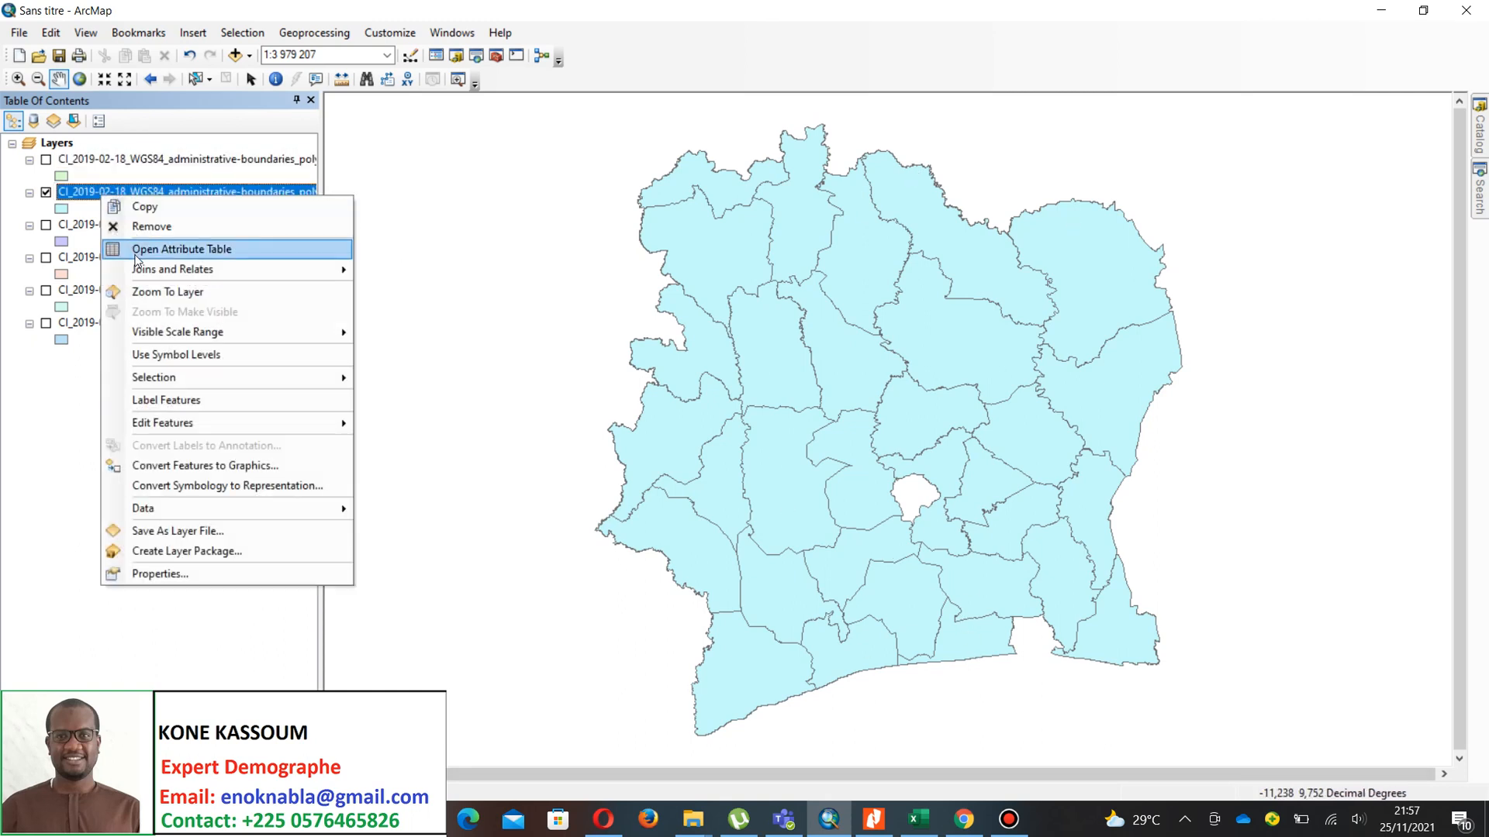
pyautogui.click(136, 245)
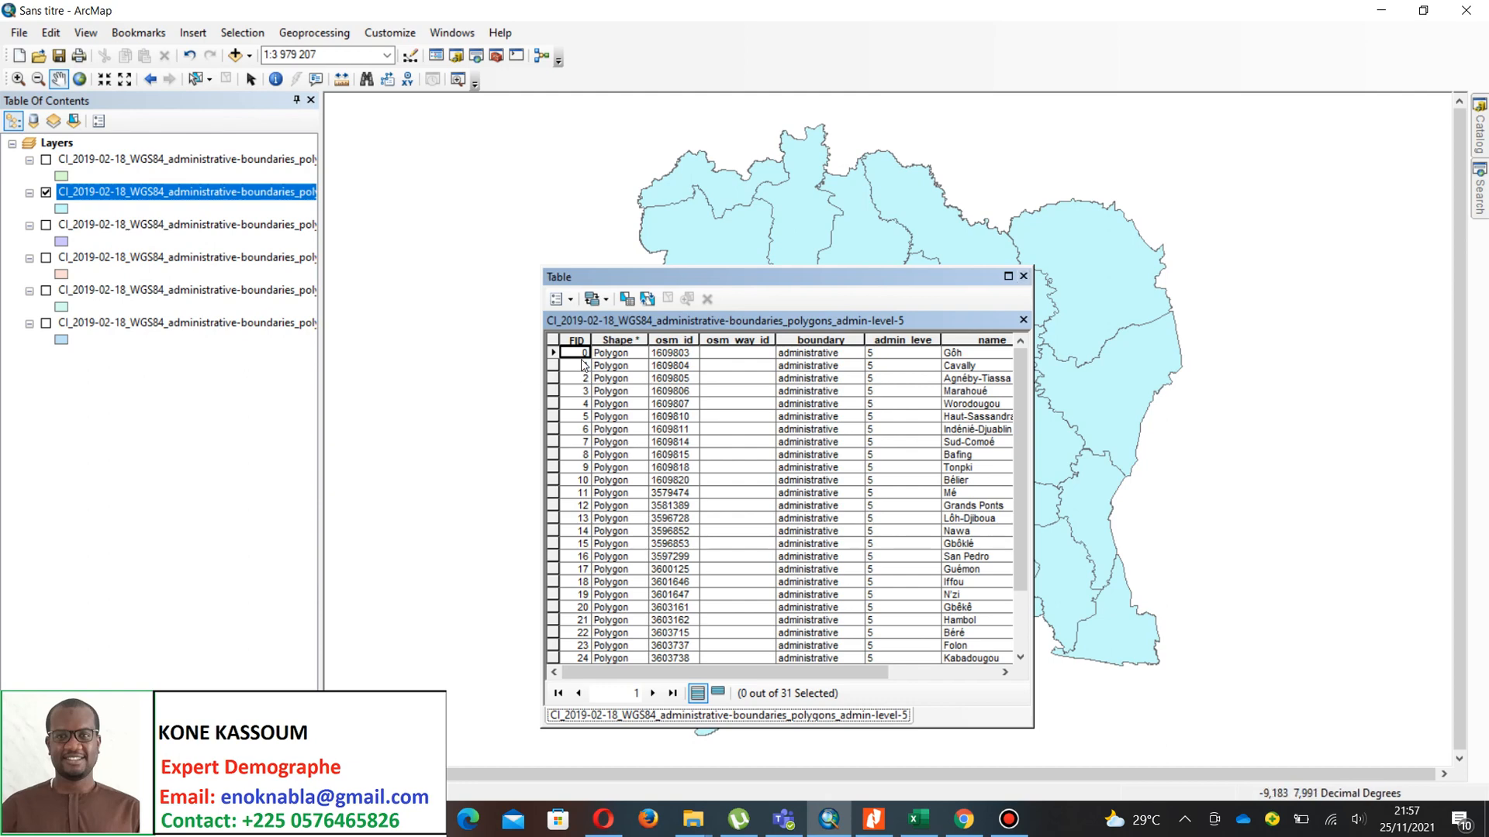
pyautogui.scroll(-2, 584, 498)
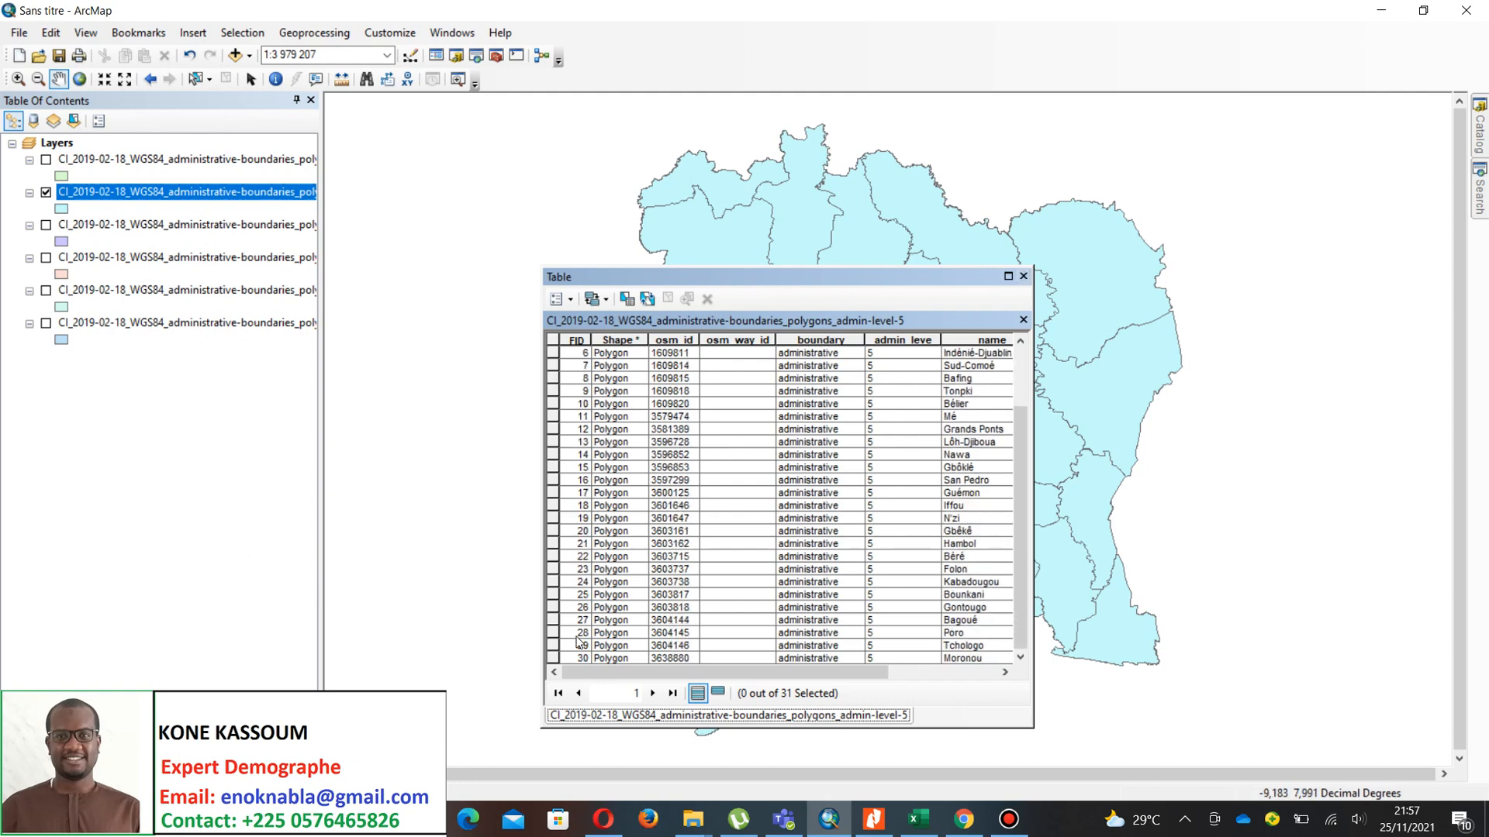
pyautogui.scroll(2, 577, 655)
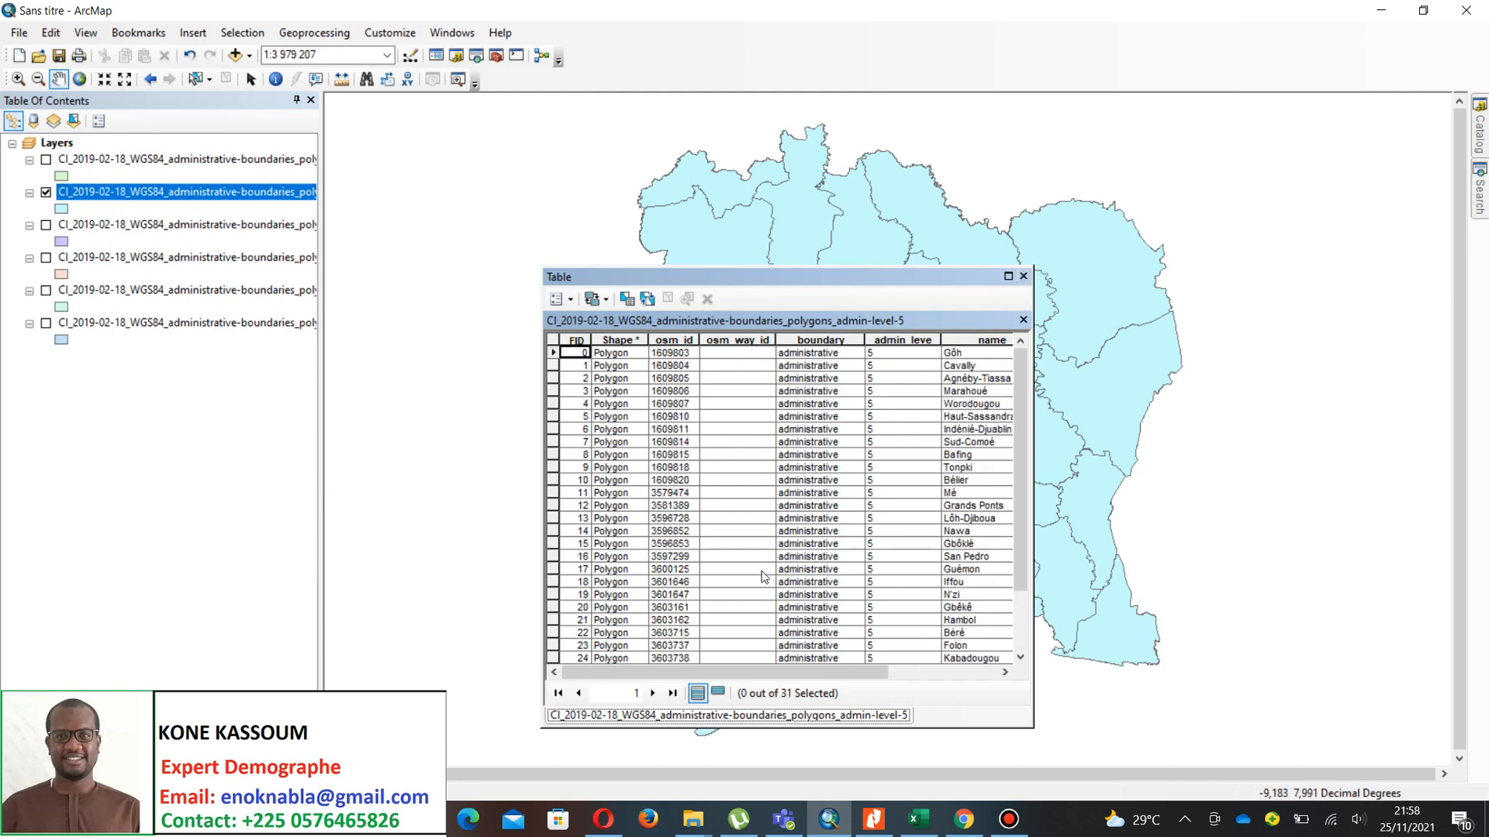
pyautogui.scroll(-2, 926, 574)
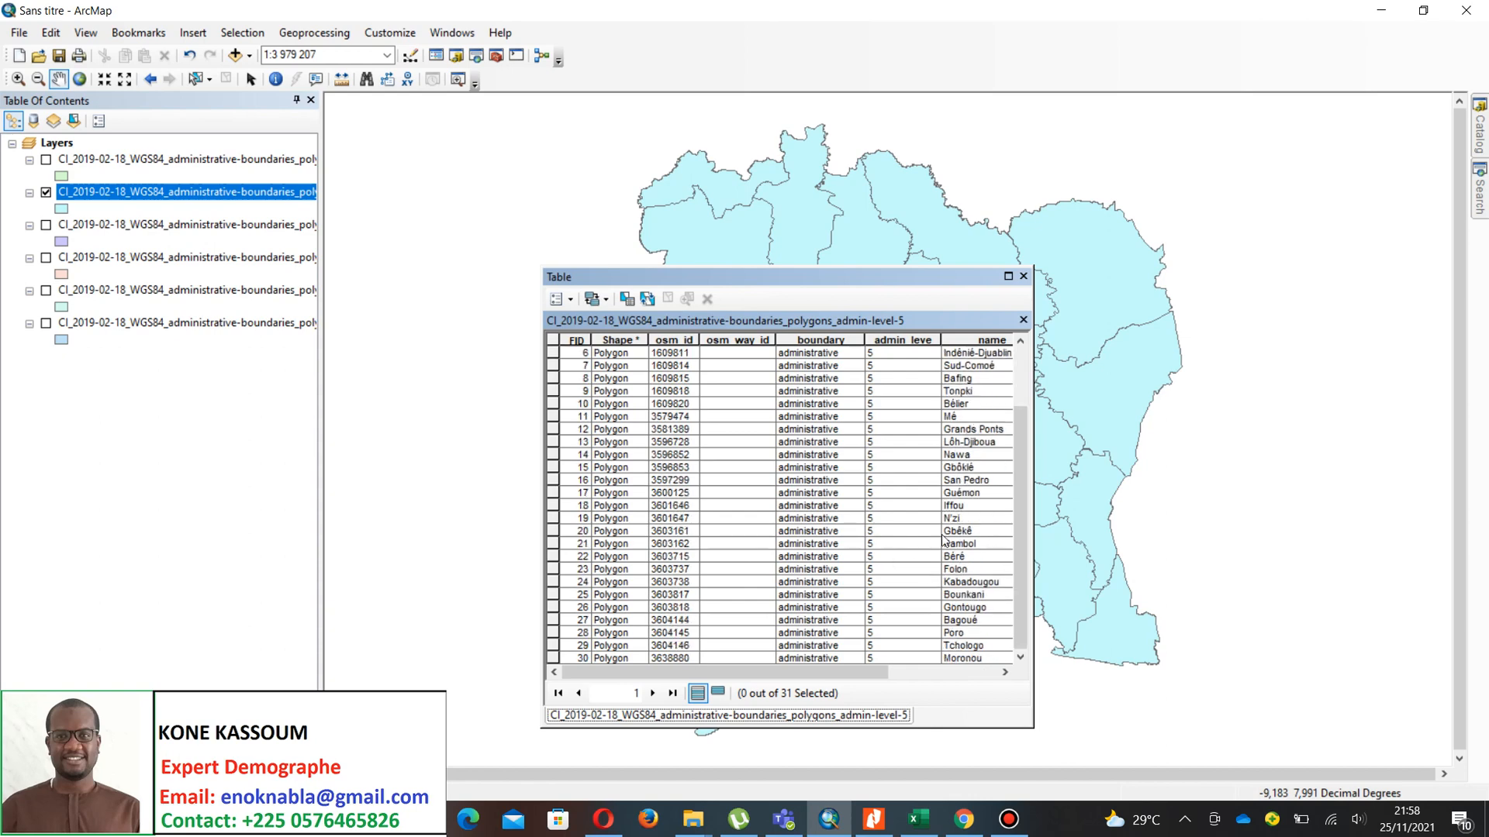
pyautogui.click(1023, 277)
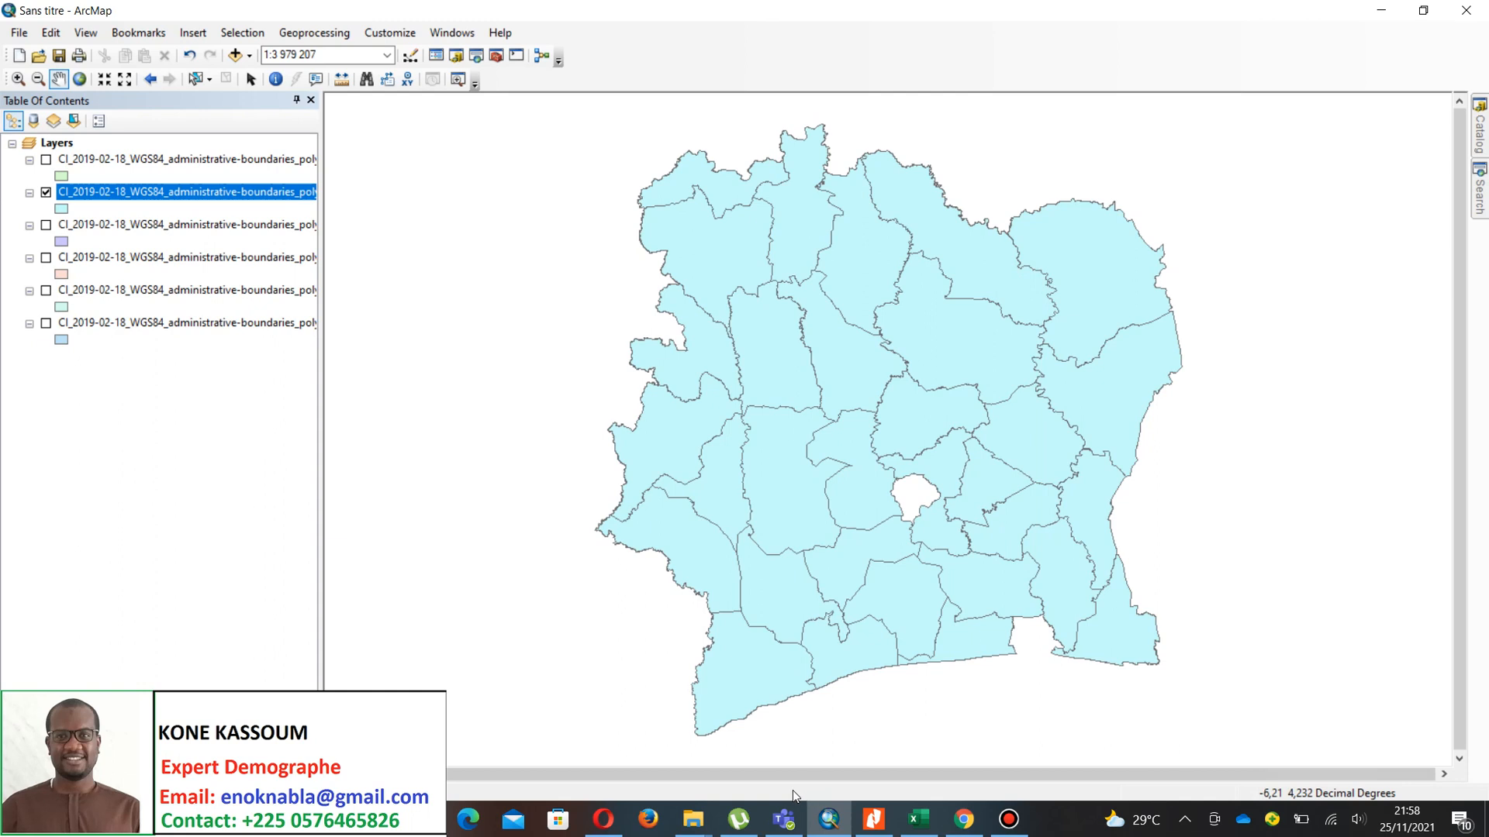
# - Remove the four layers listed below admin-level-5, keeping only admin-level-4 and admin-level-5 in the data frame
pyautogui.rightClick(181, 226)
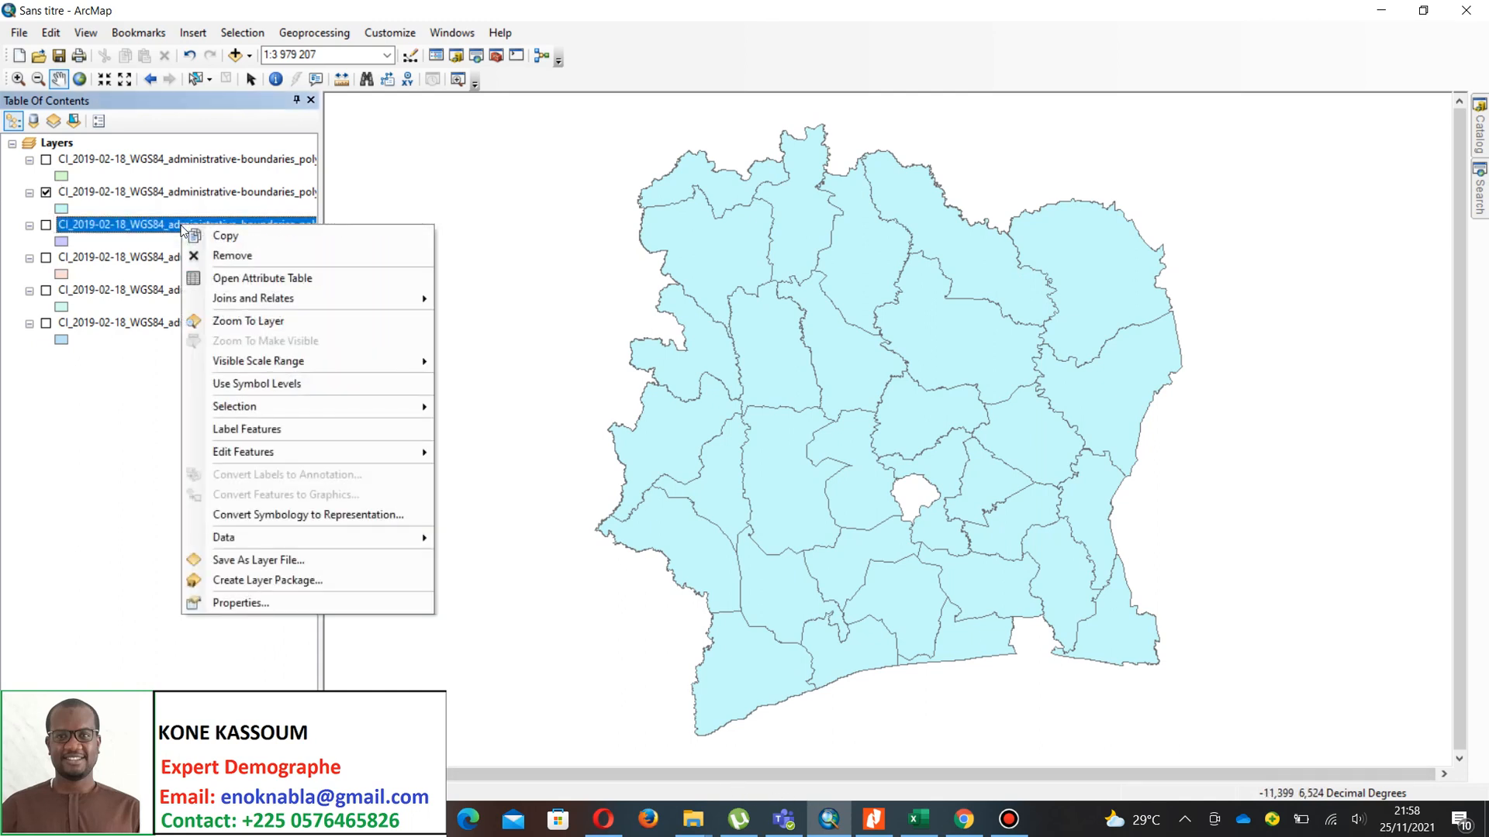
pyautogui.click(206, 260)
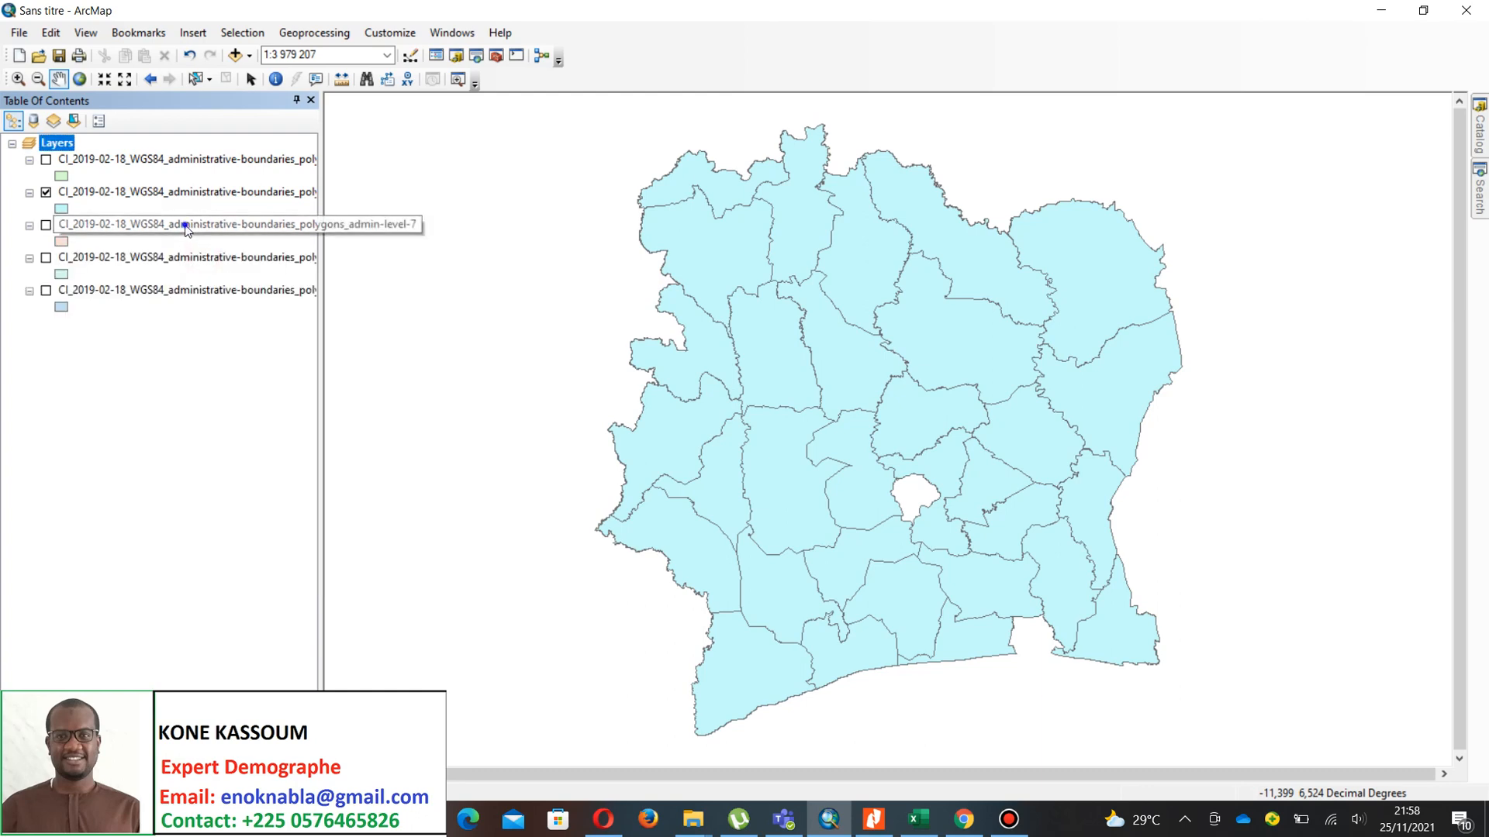
pyautogui.rightClick(181, 226)
pyautogui.click(209, 258)
pyautogui.rightClick(194, 231)
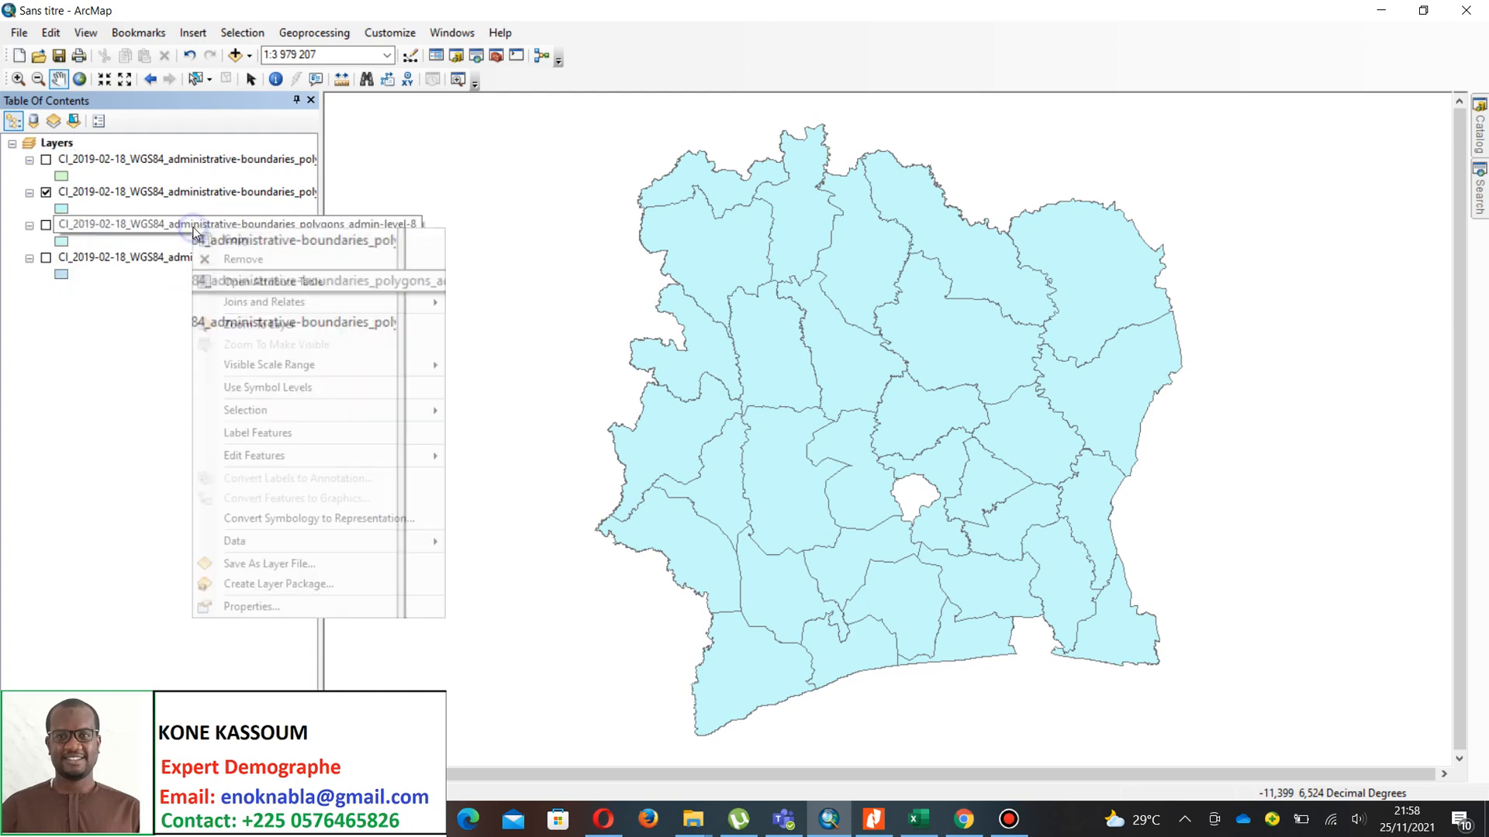
pyautogui.click(214, 262)
pyautogui.rightClick(185, 225)
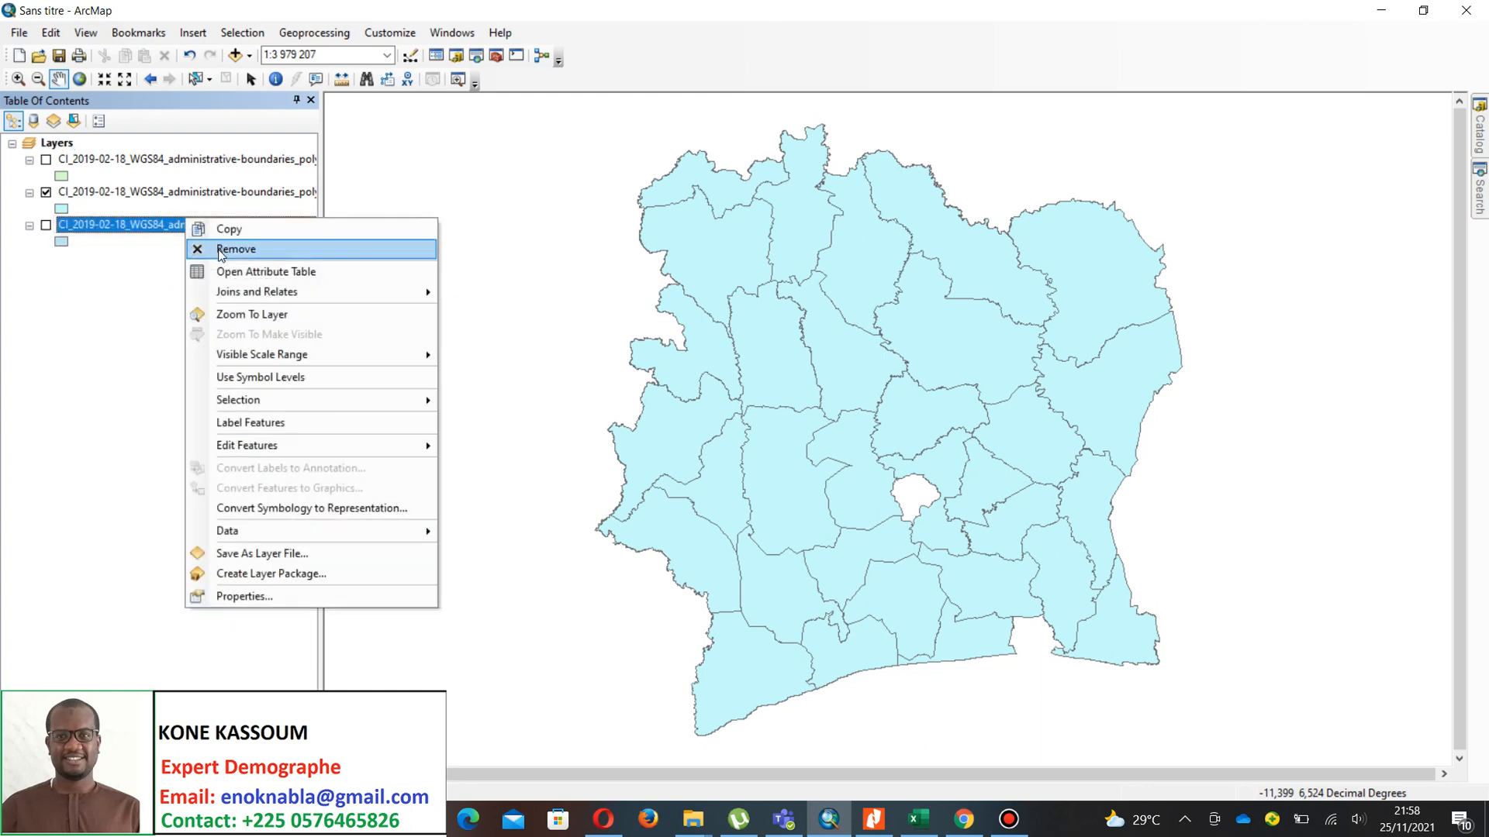
pyautogui.click(205, 260)
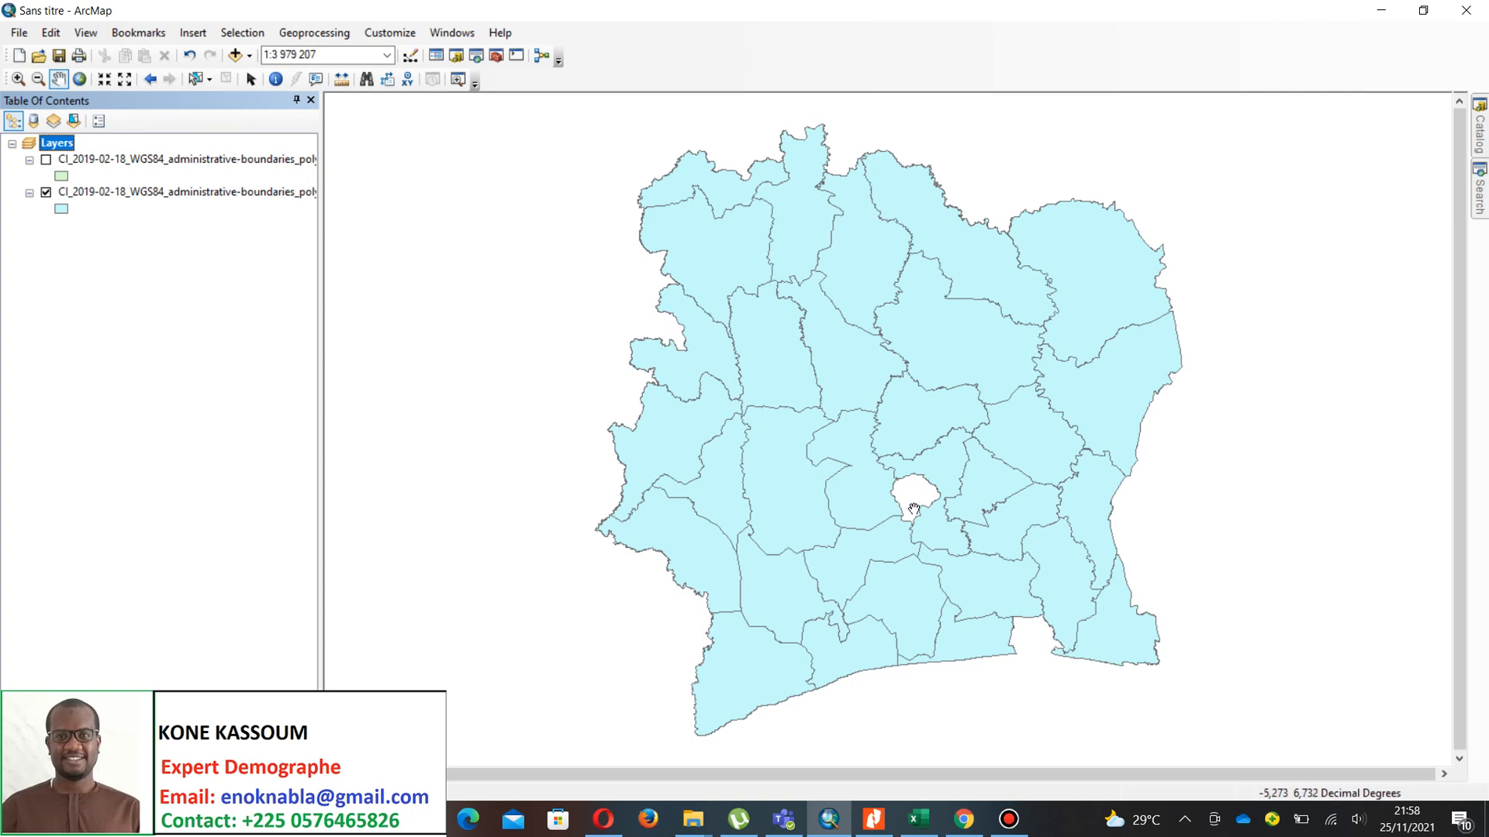
# - Display the admin-level-4 layer again and select its small central polygon, followed by the small polygon on the southern coast
pyautogui.click(46, 160)
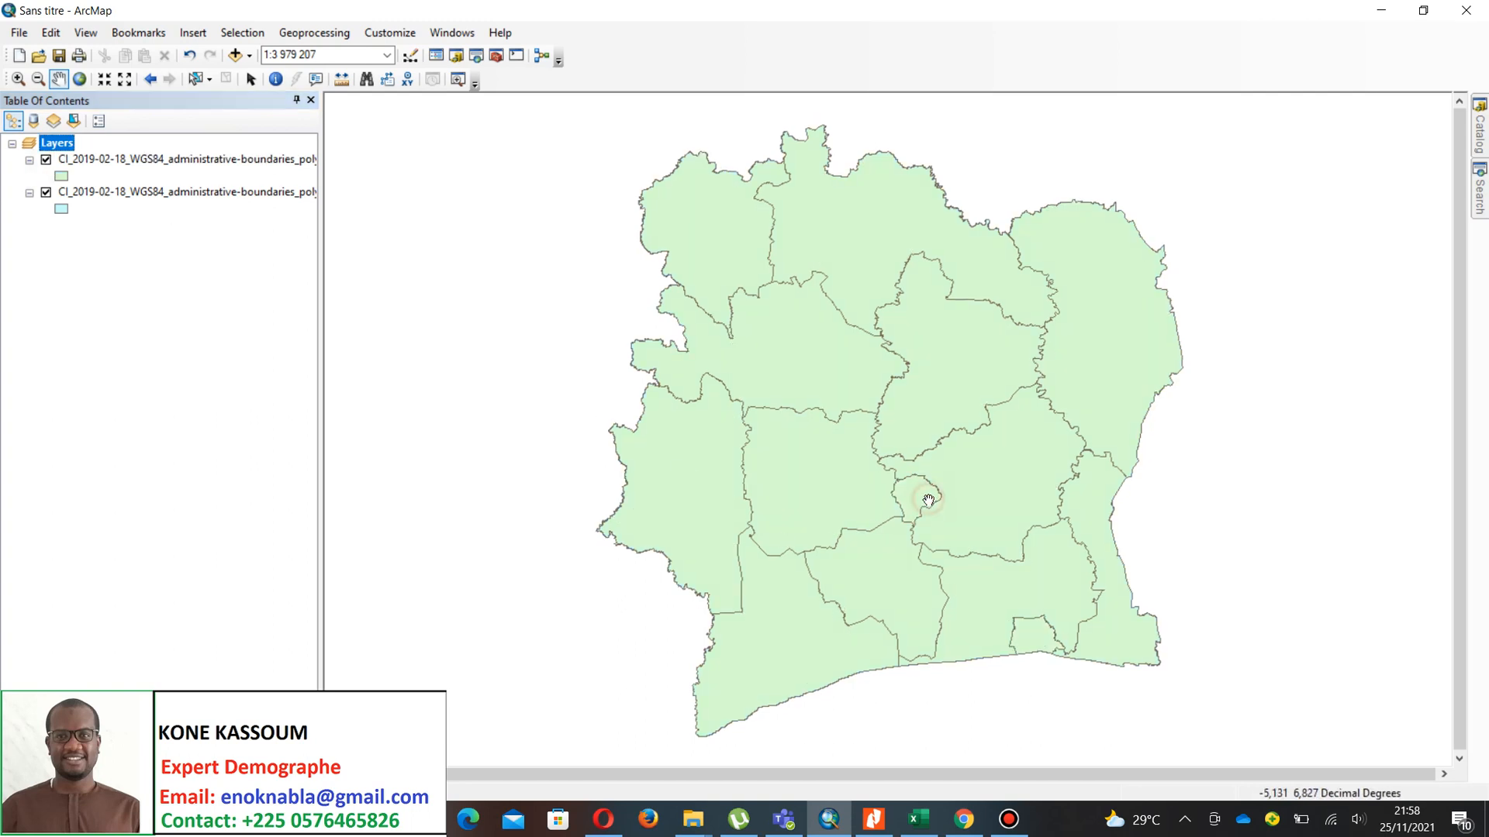
pyautogui.moveTo(1053, 658); pyautogui.dragTo(886, 430)
pyautogui.moveTo(645, 313); pyautogui.dragTo(697, 537)
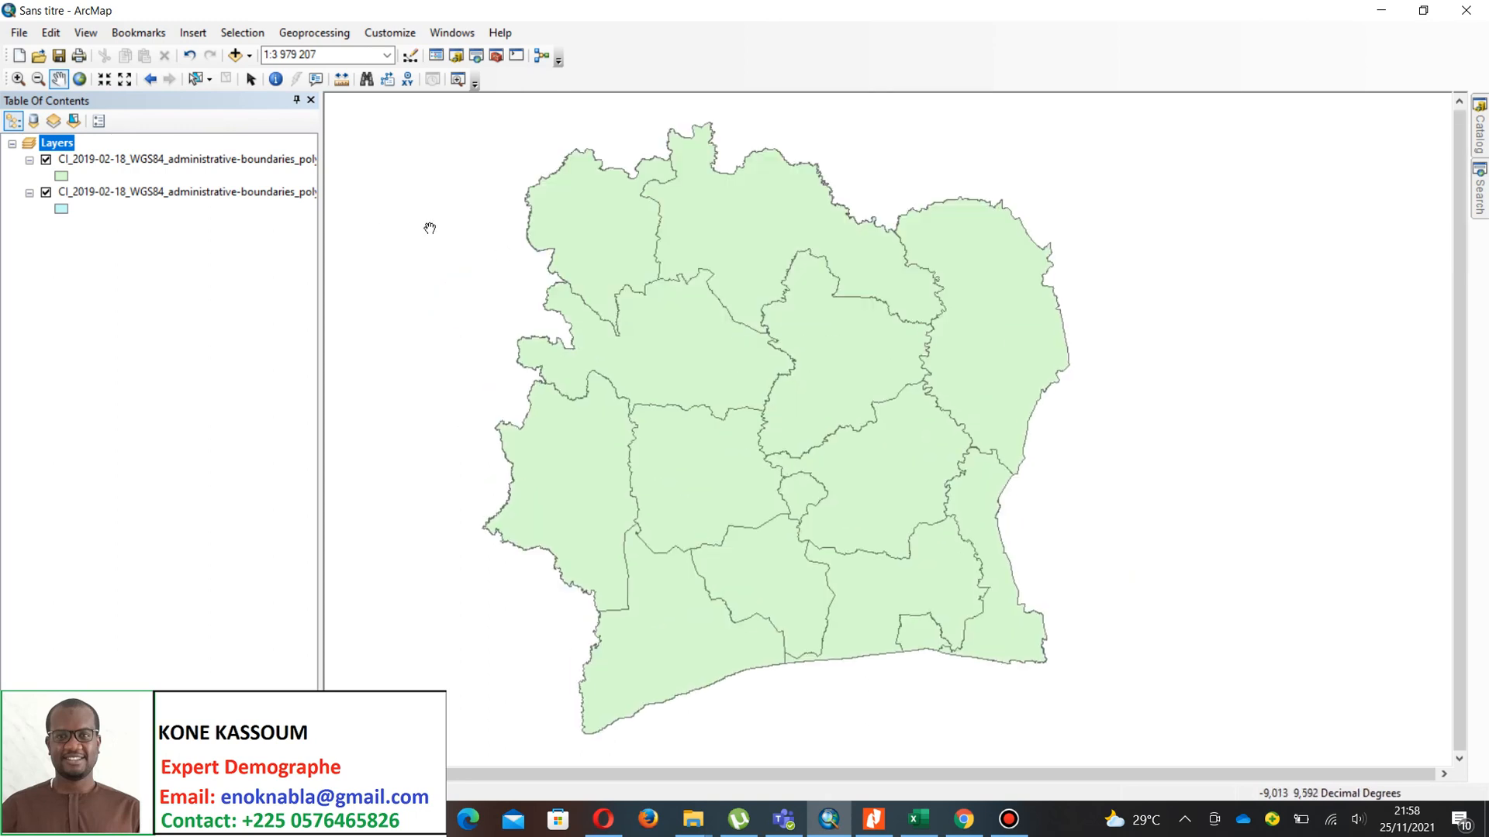
pyautogui.click(196, 78)
pyautogui.click(811, 502)
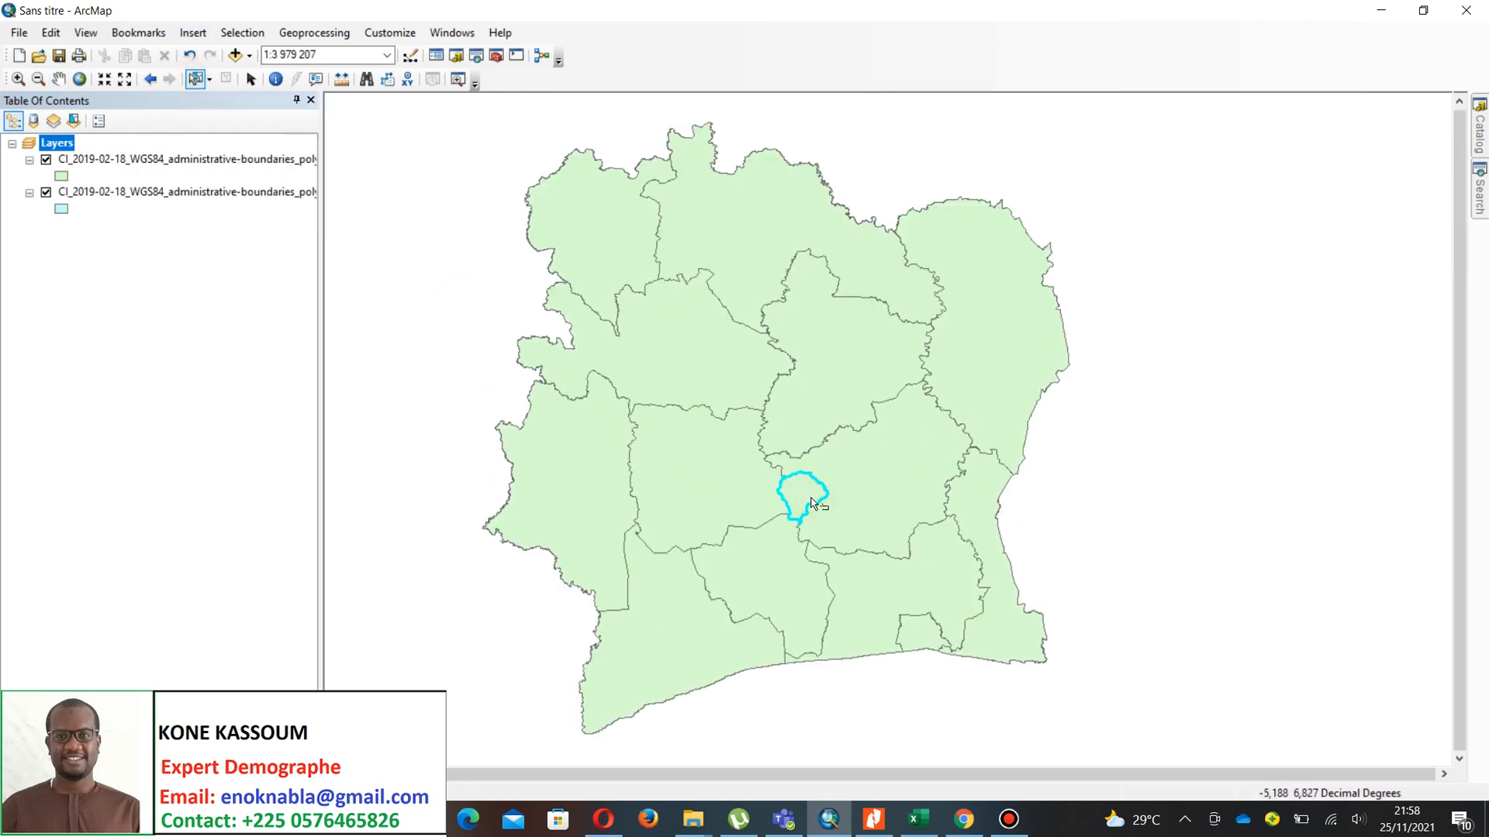
pyautogui.click(929, 640)
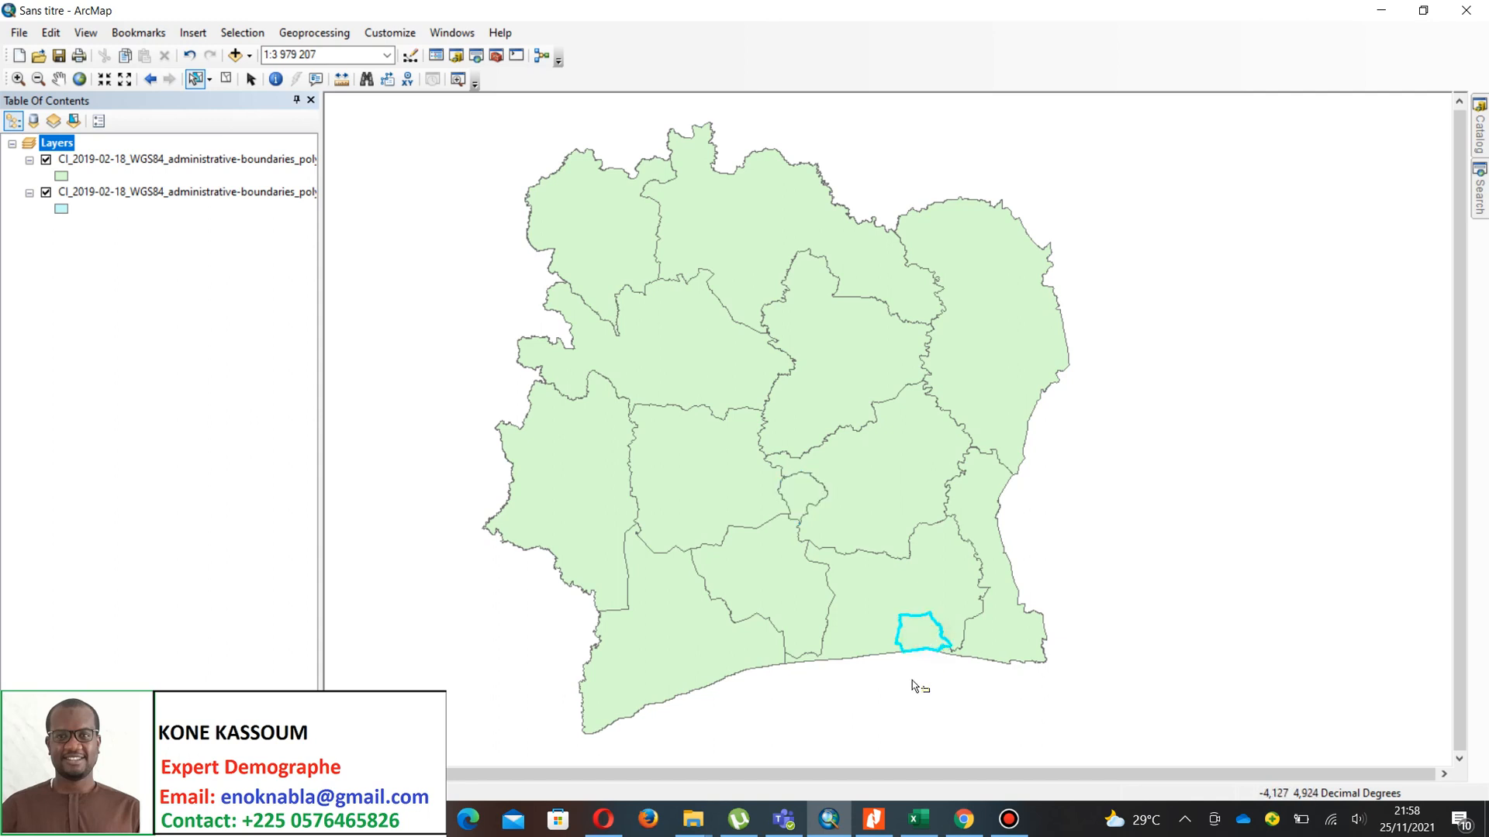
# - Select the small central polygon and the small southern coastal polygon in turn, and hide the admin-level-5 layer
pyautogui.click(805, 494)
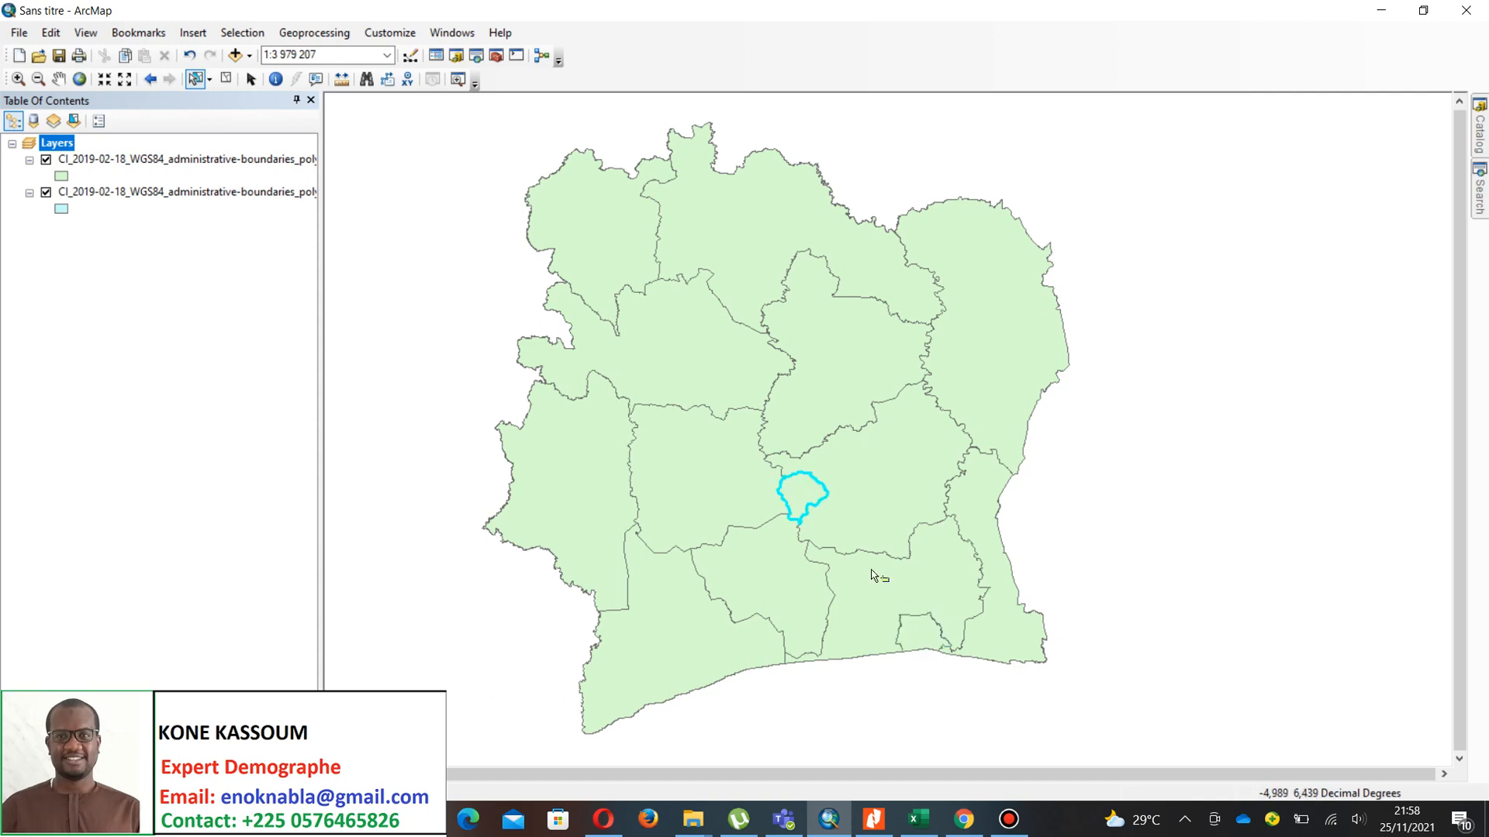
pyautogui.click(911, 628)
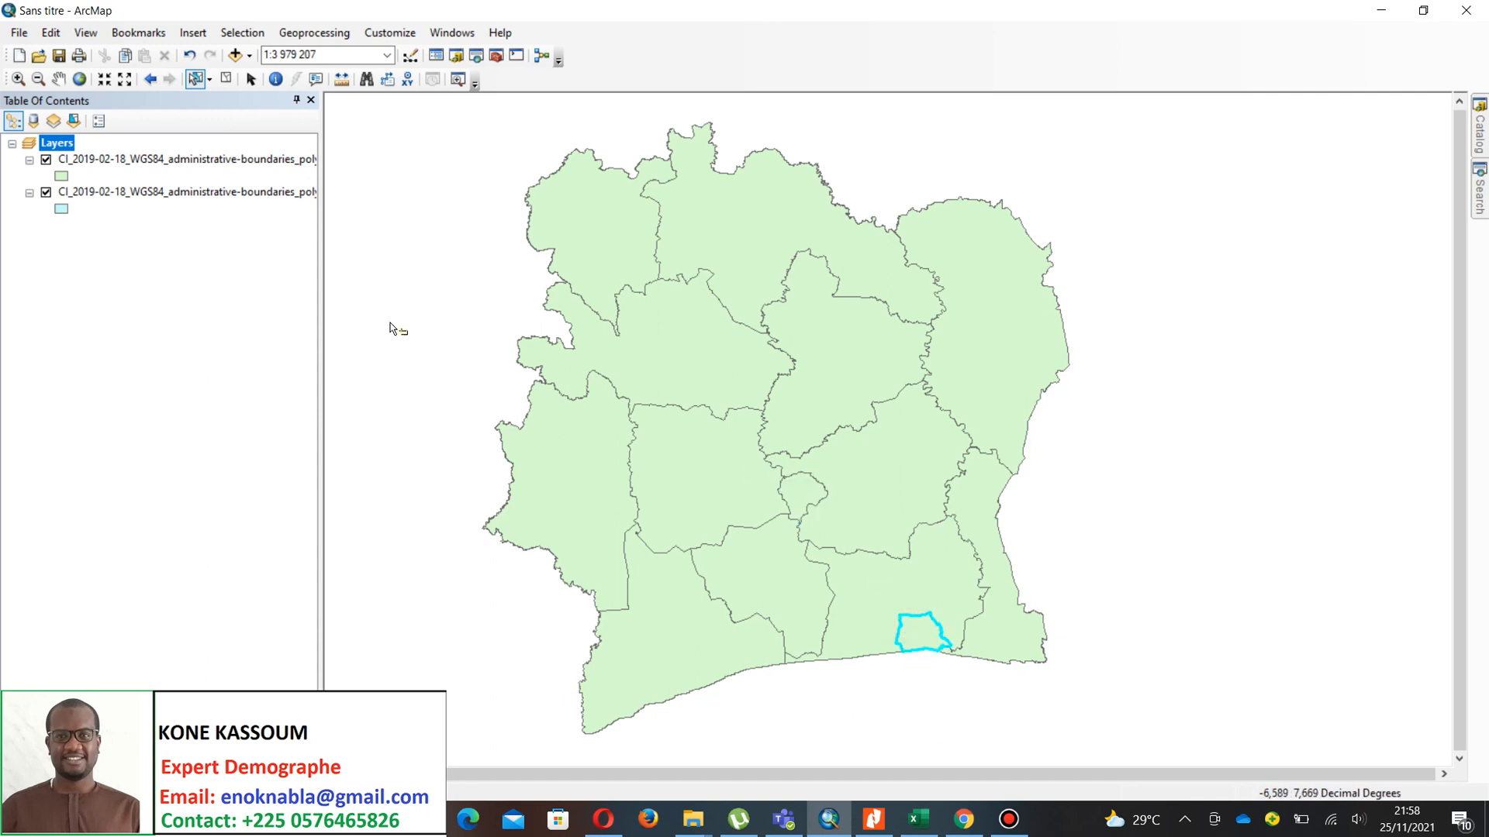
pyautogui.click(46, 192)
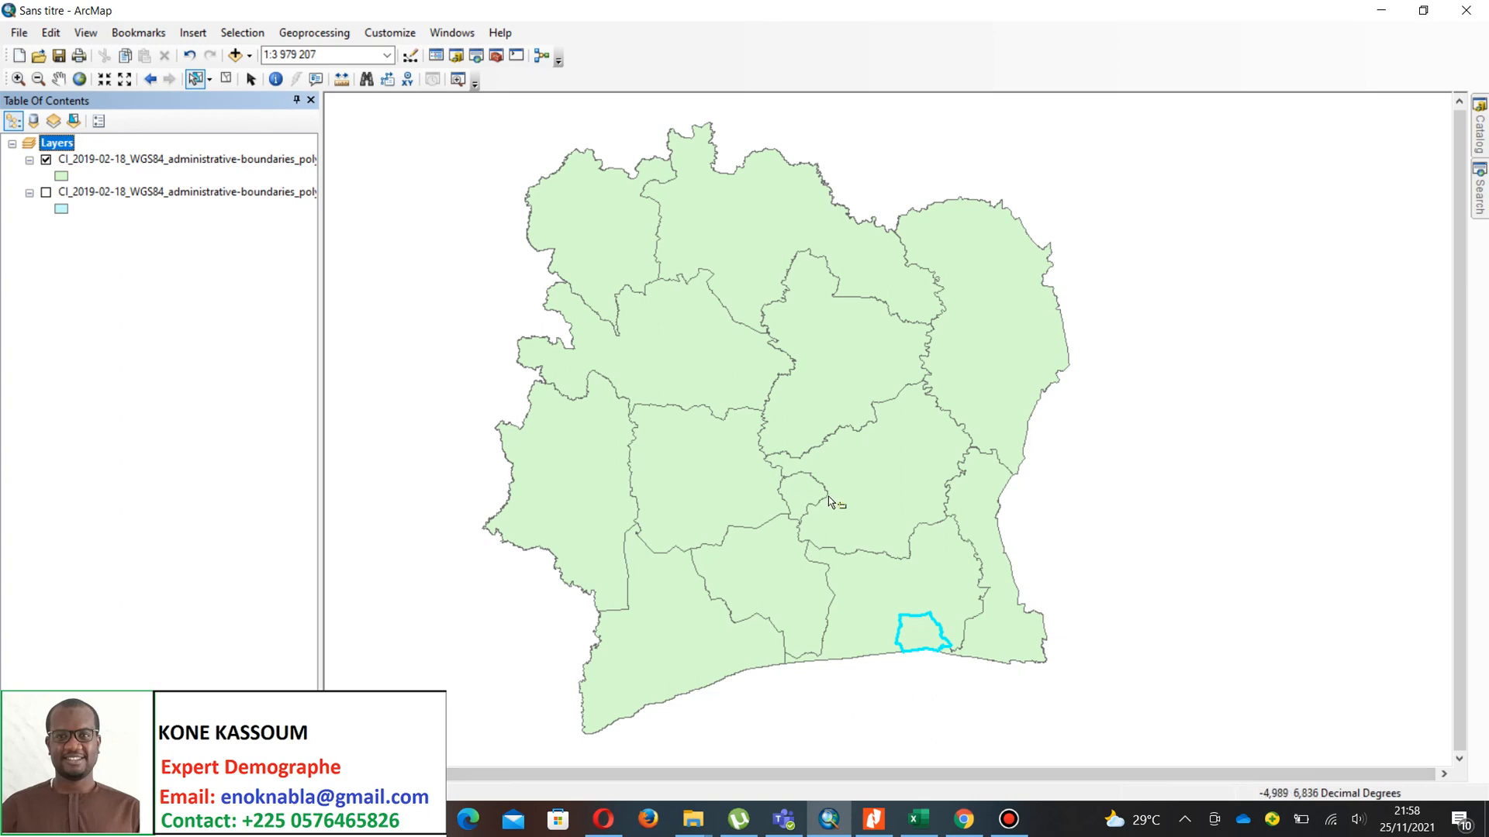
# - Try selecting the admin-level-4 polygons one at a time, and clear the selection
pyautogui.click(225, 79)
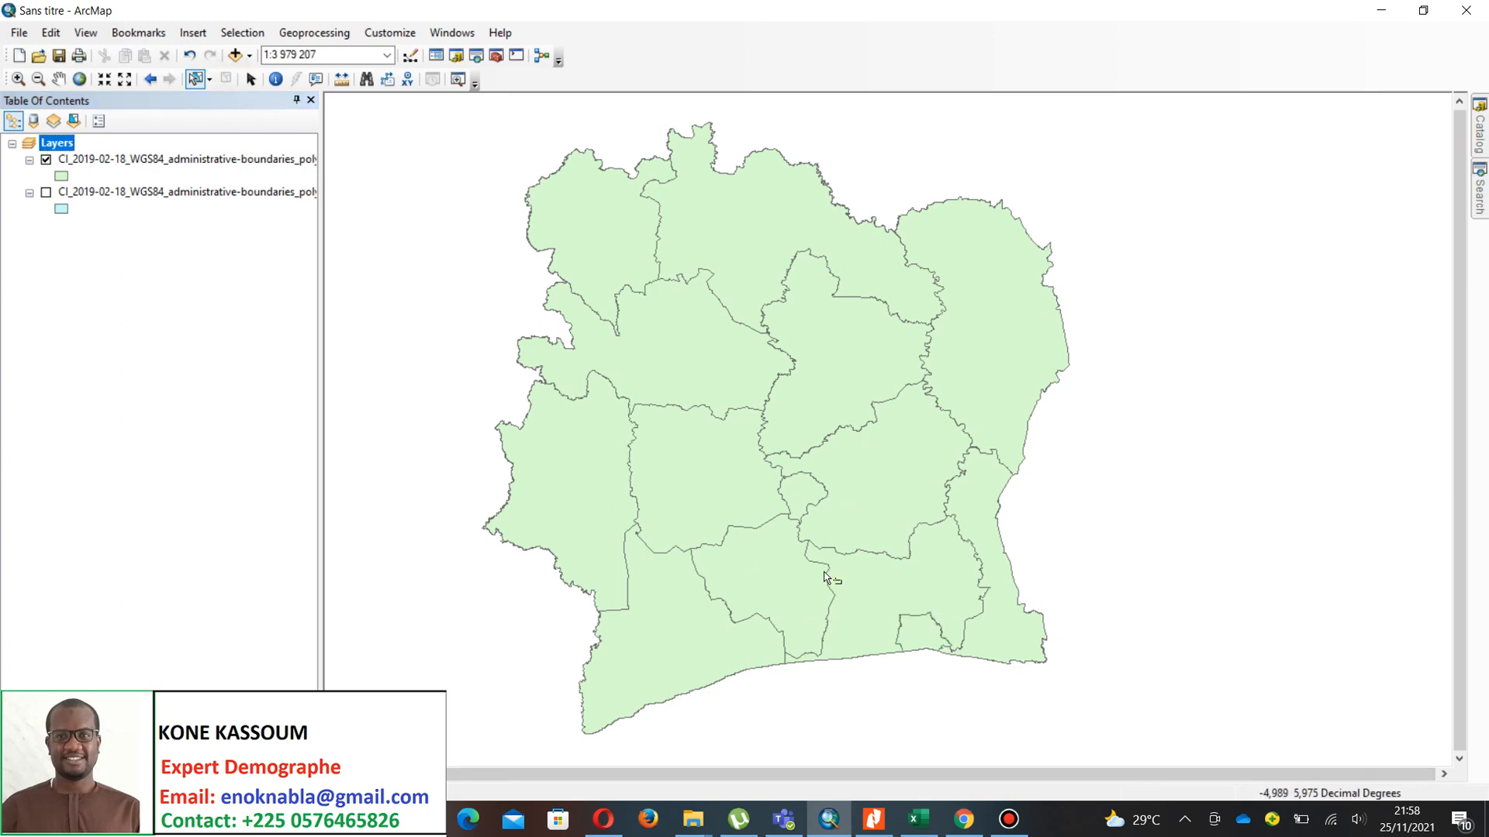
pyautogui.click(811, 493)
pyautogui.click(872, 611)
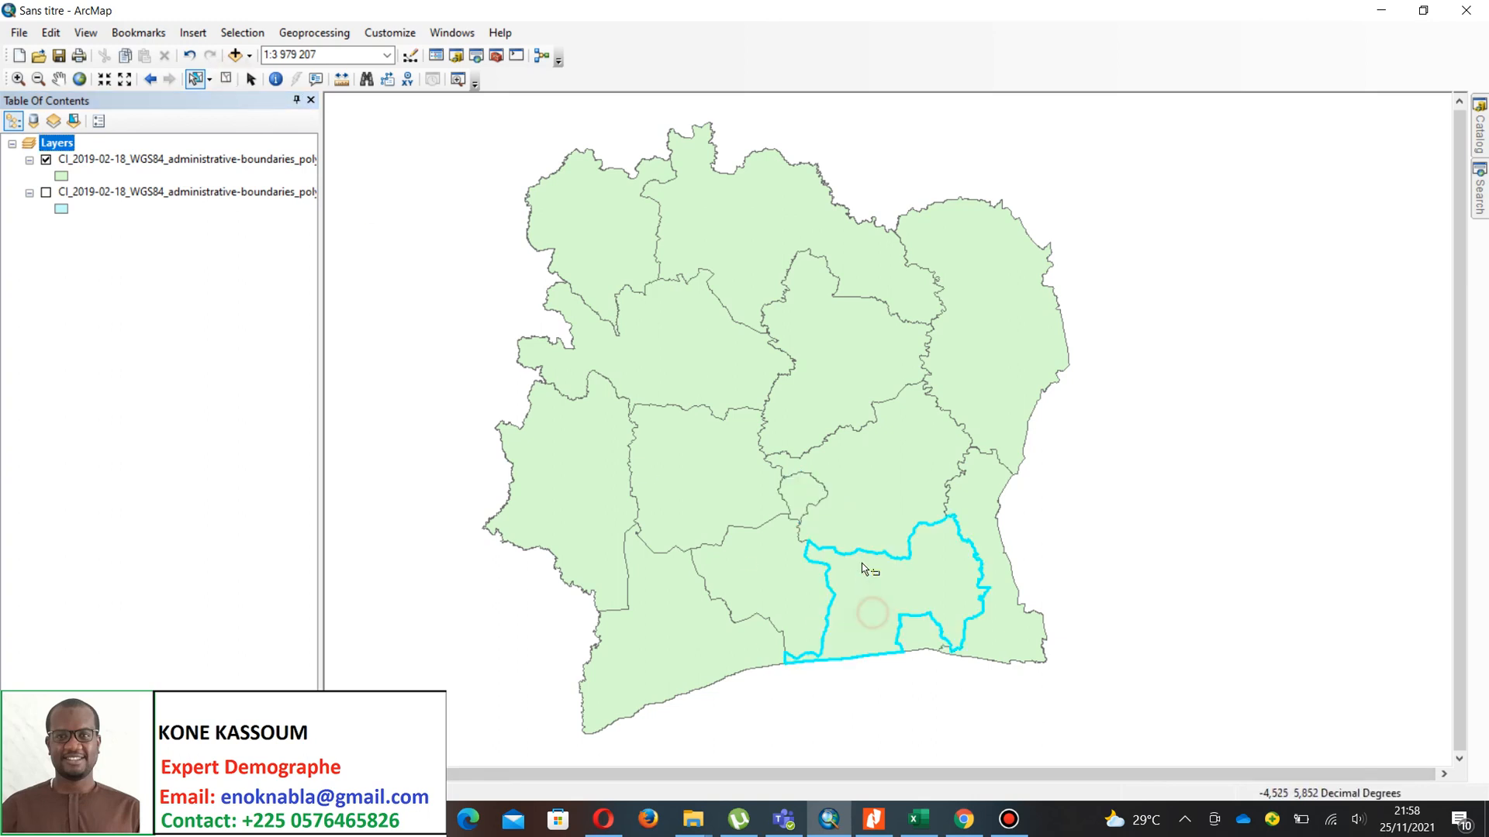
pyautogui.click(805, 496)
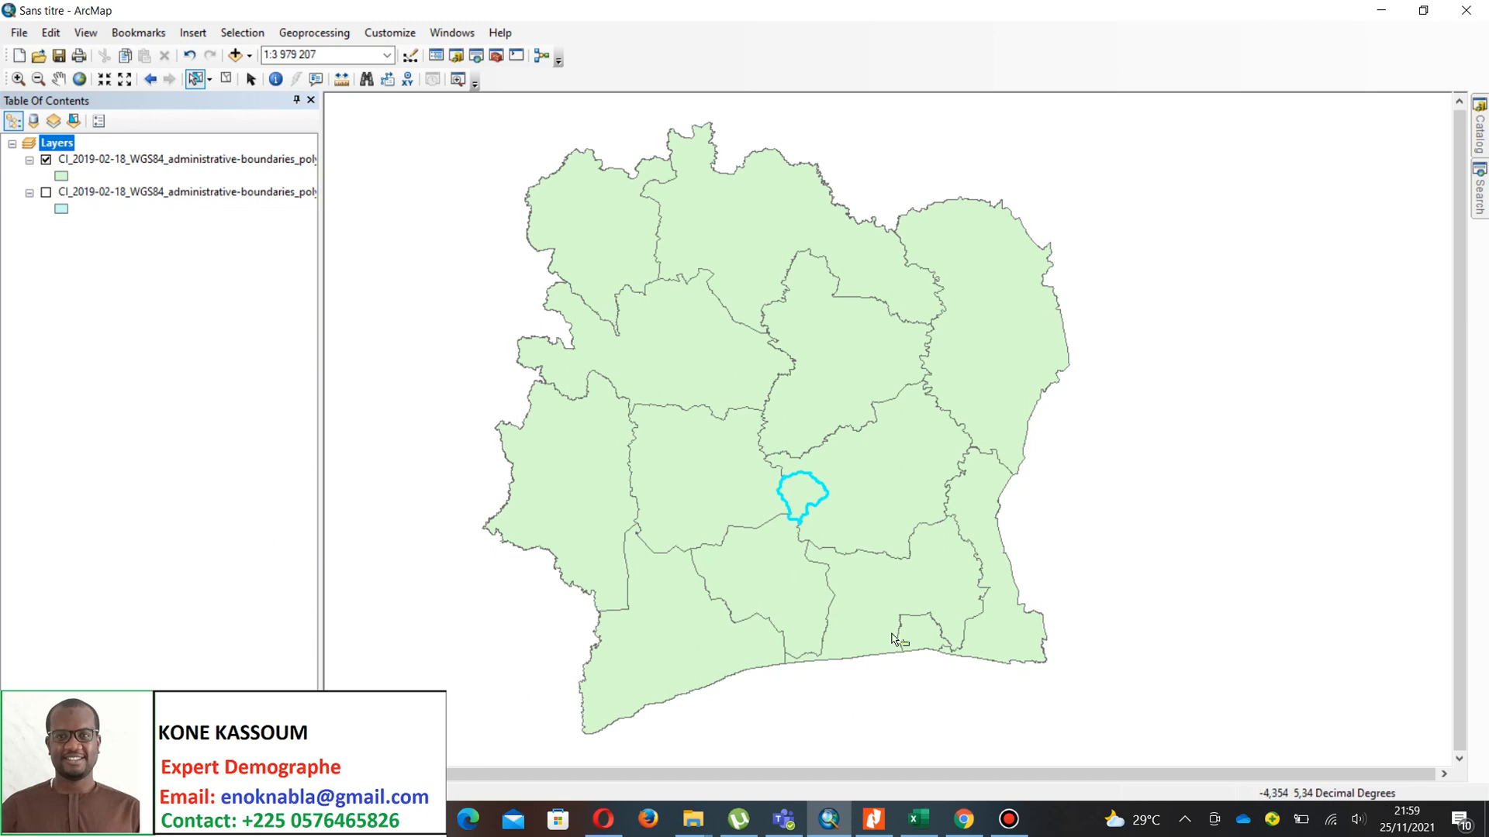
pyautogui.click(211, 80)
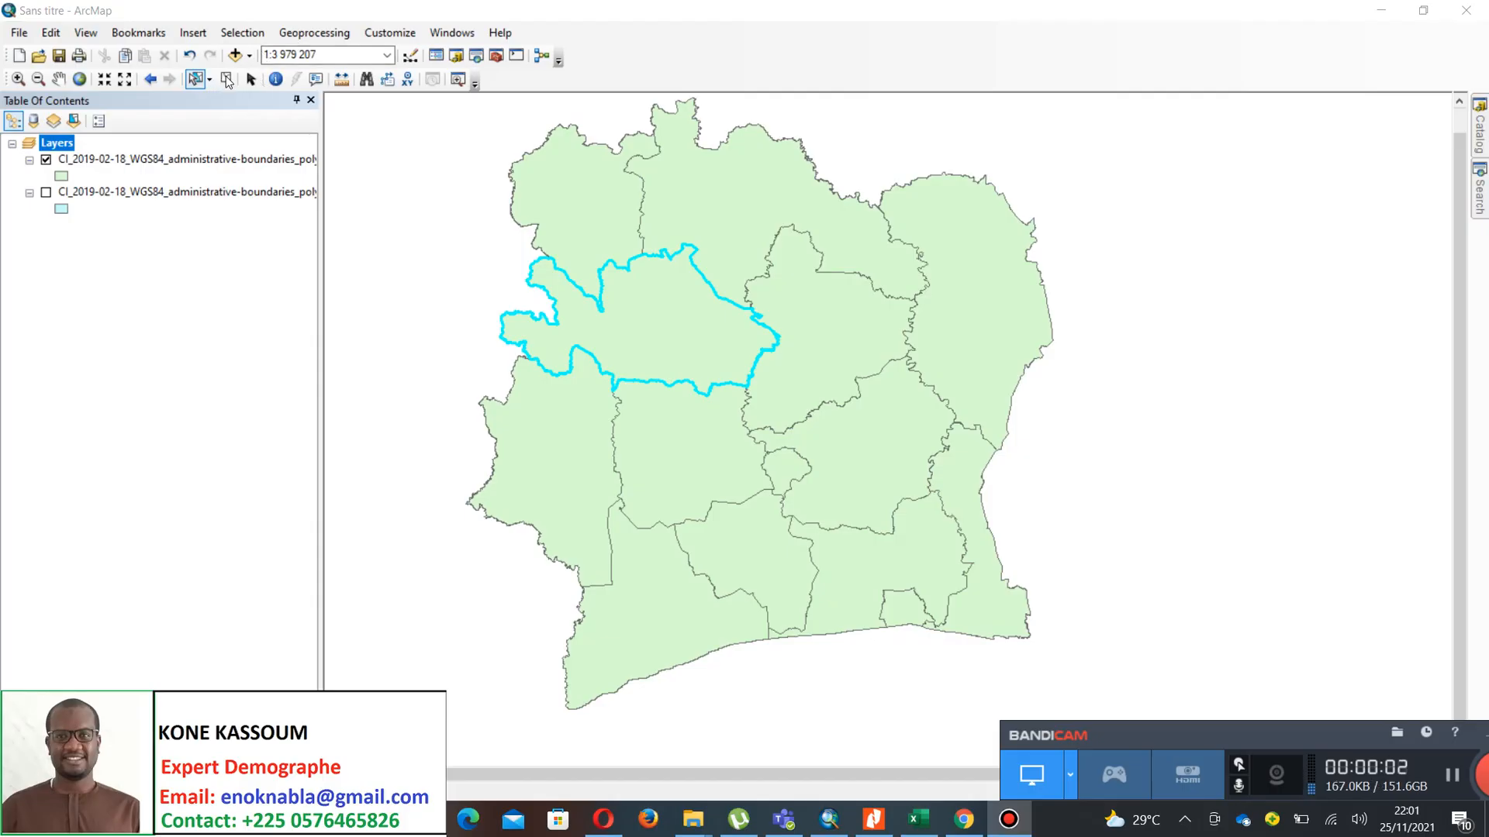
pyautogui.click(228, 80)
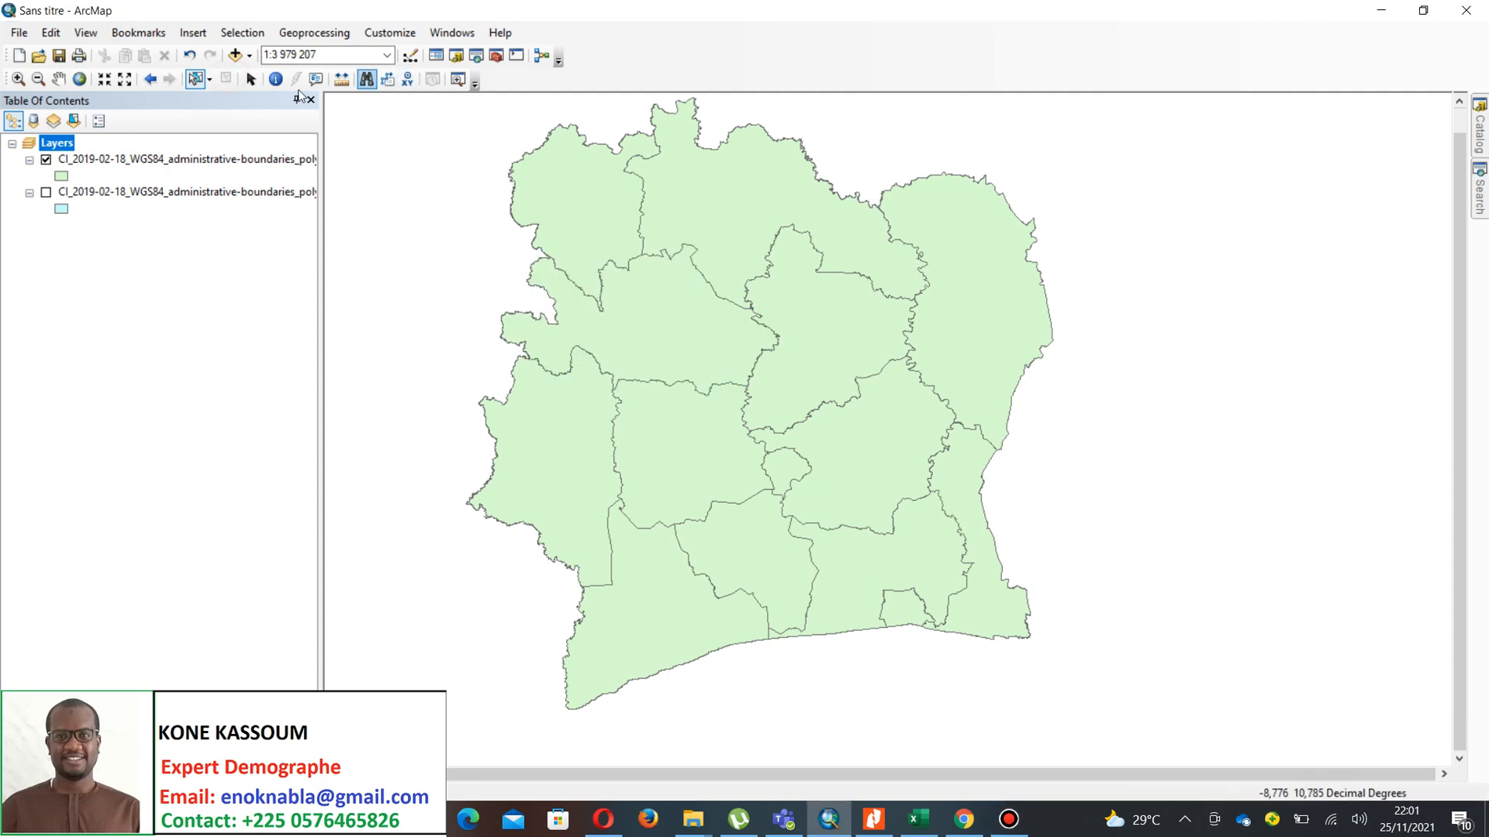
# - Select the small central polygon and the small southern coastal polygon together using Select by Rectangle
pyautogui.click(207, 82)
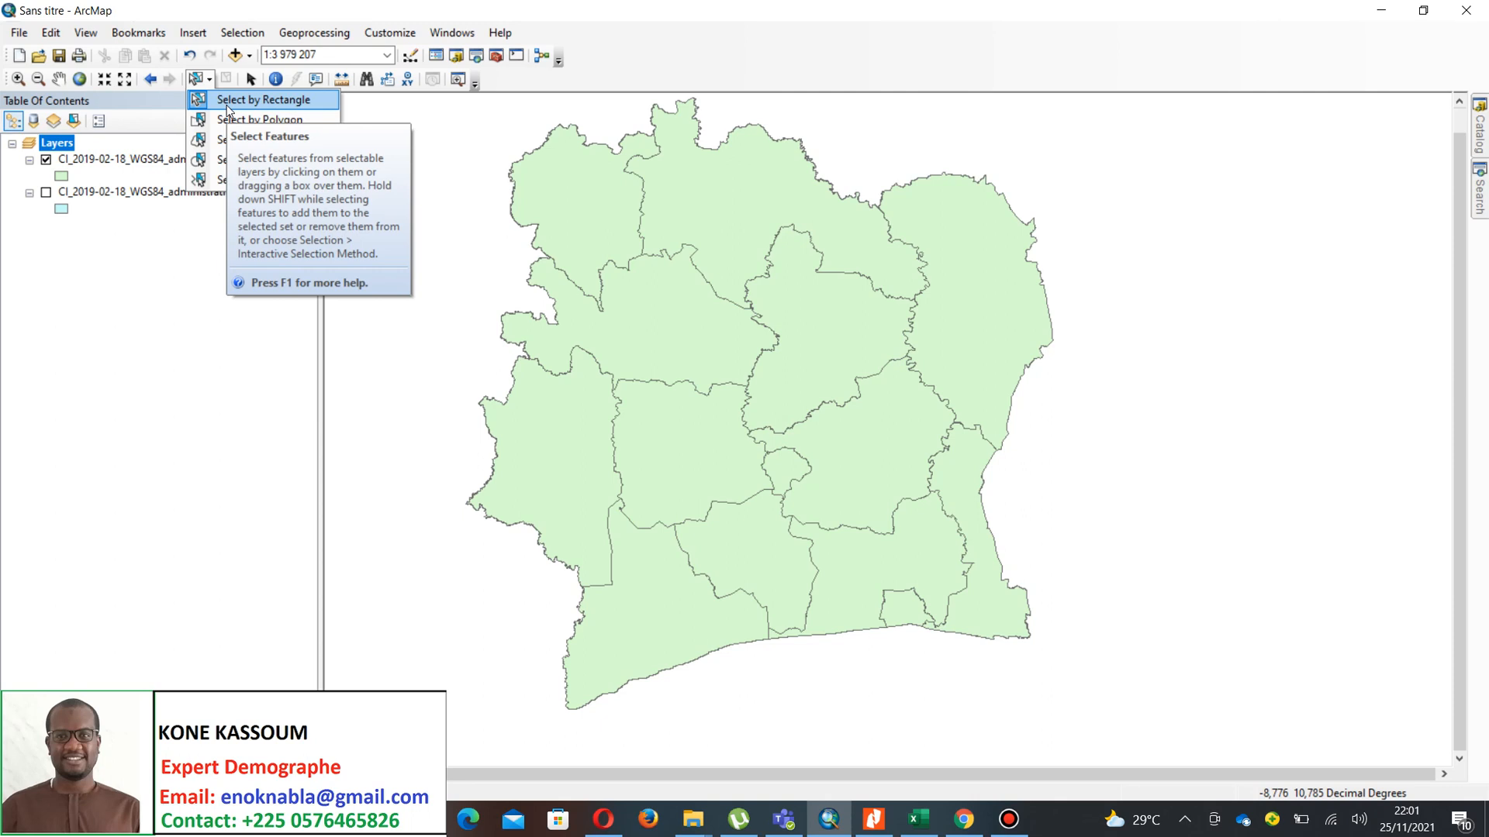
pyautogui.click(226, 101)
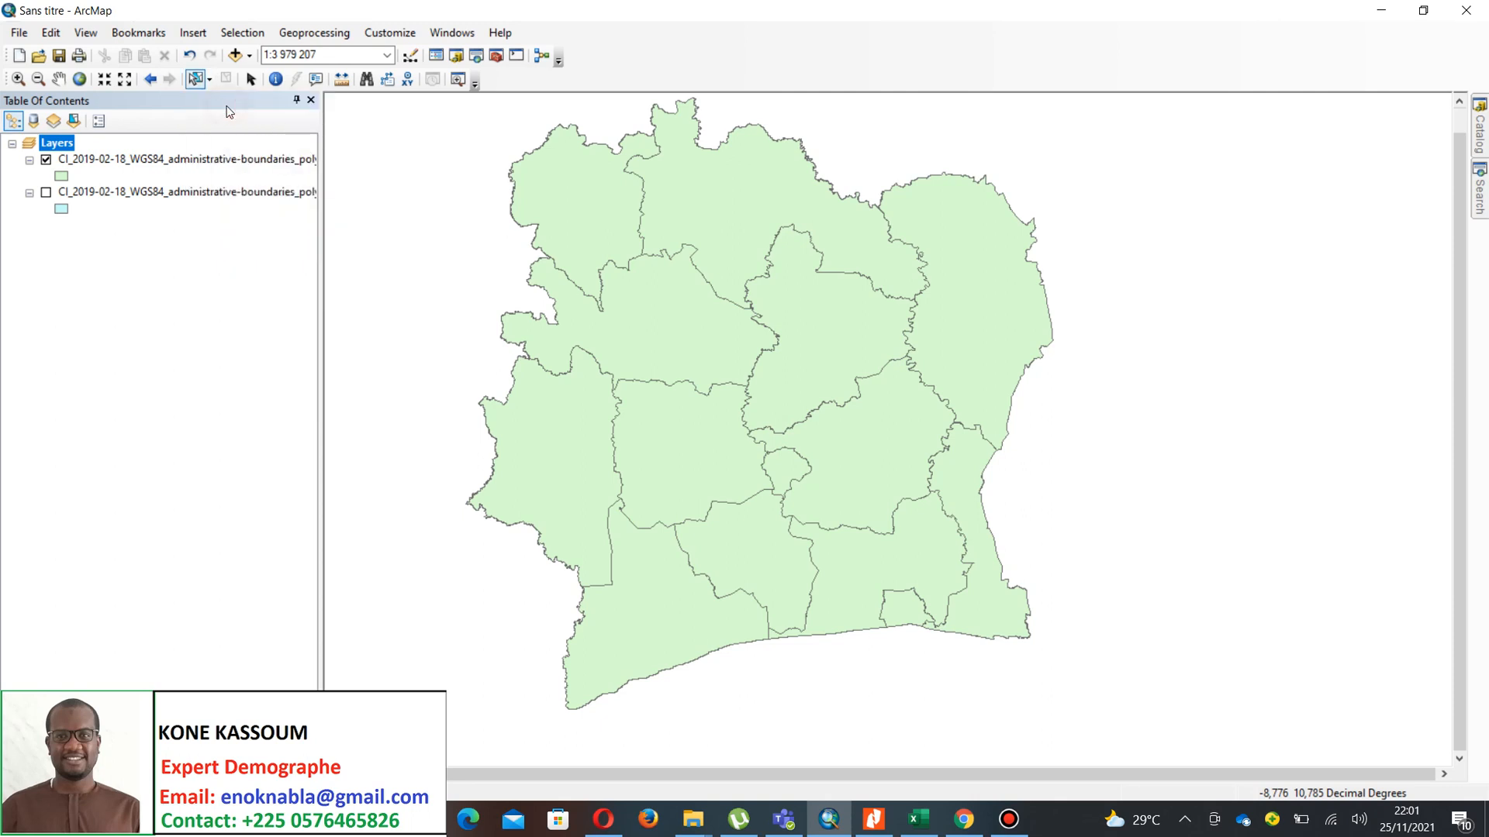
pyautogui.click(791, 474)
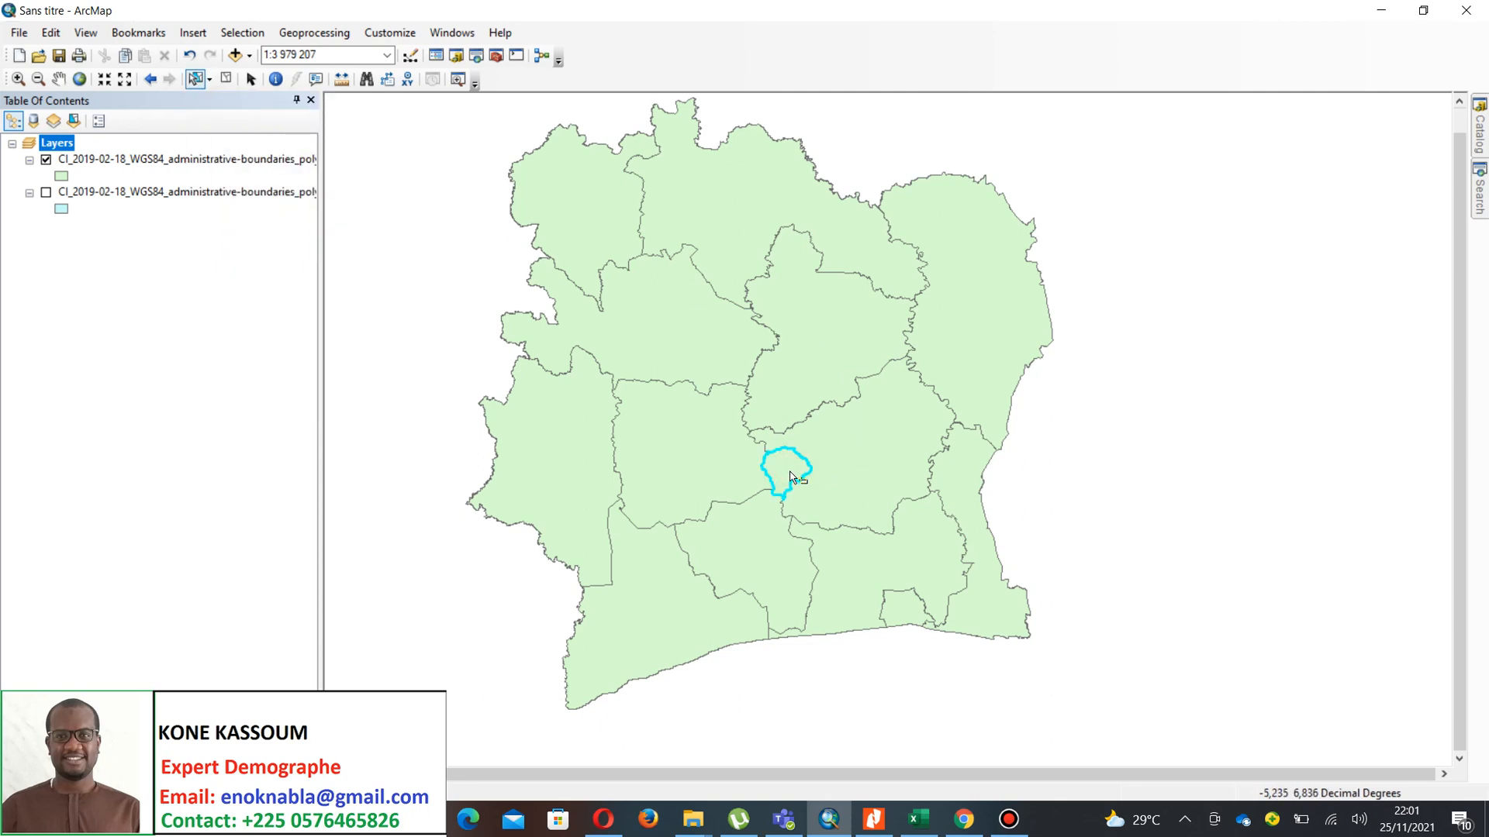
pyautogui.keyDown('shift'); pyautogui.click(909, 621); pyautogui.keyUp('shift')
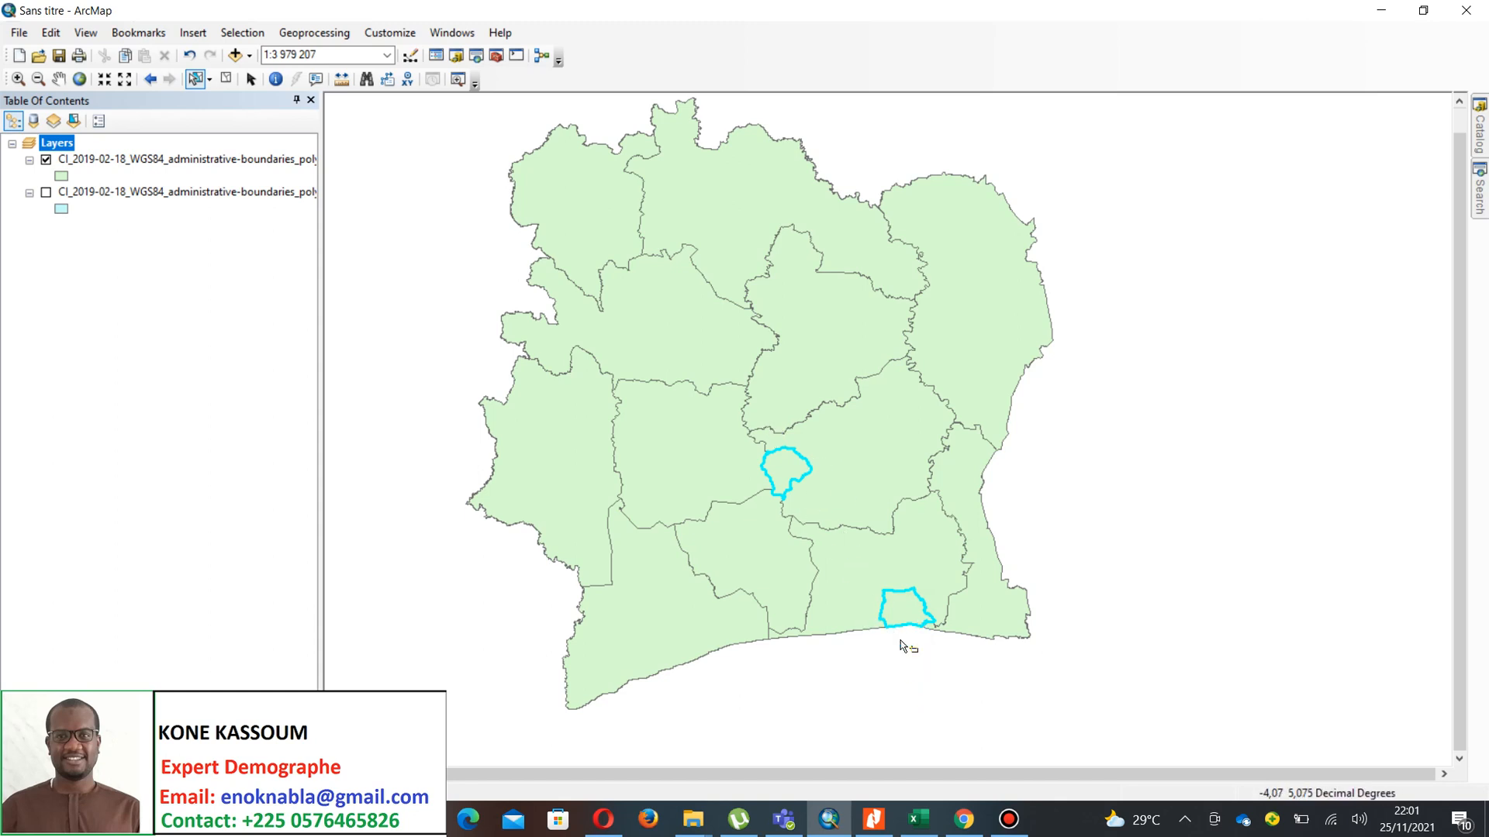
# - Create a new layer from the two selected features of the admin-level-4 layer
pyautogui.rightClick(172, 162)
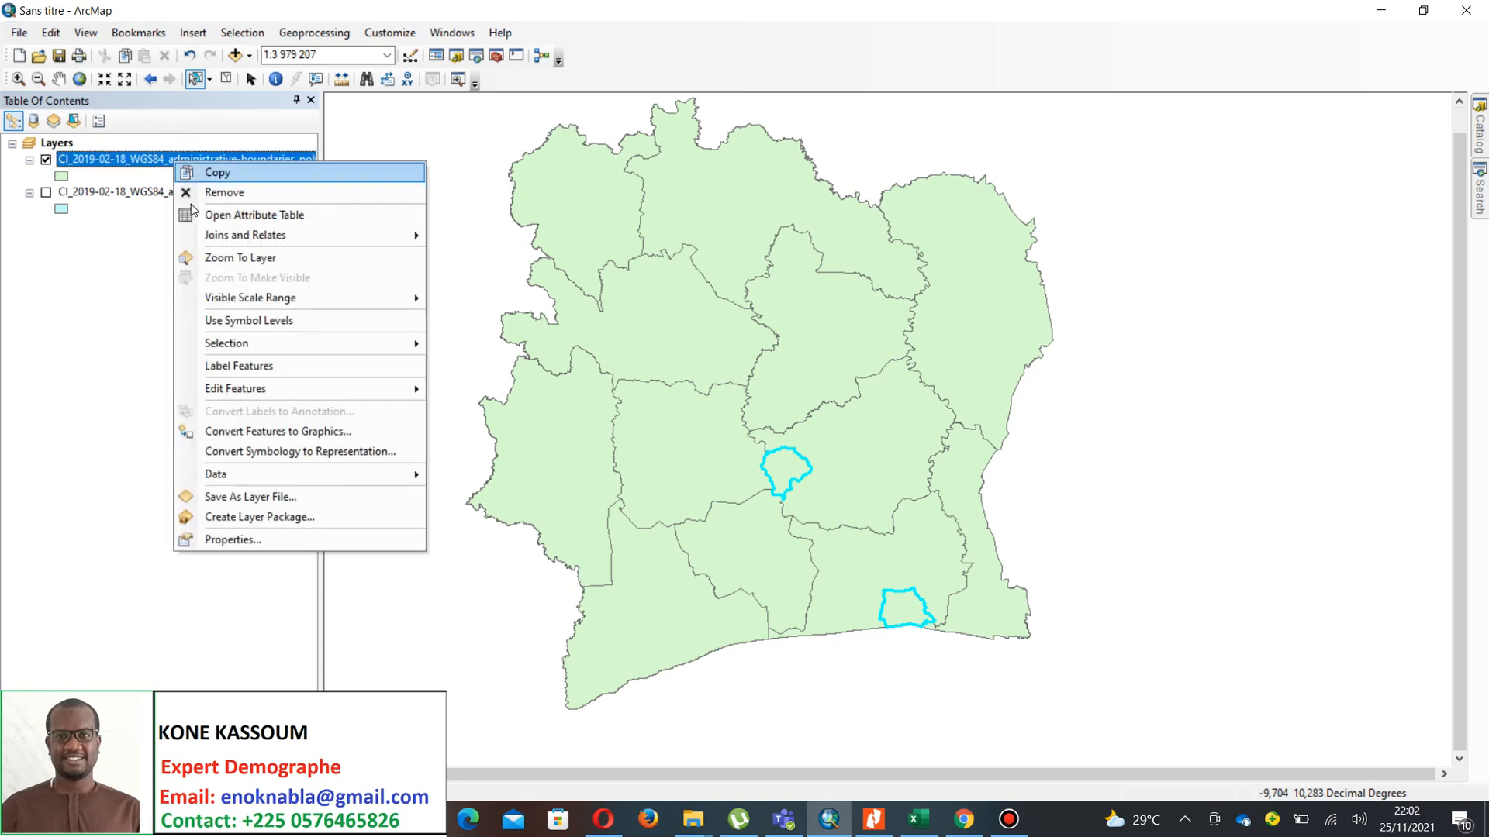
pyautogui.moveTo(263, 349)
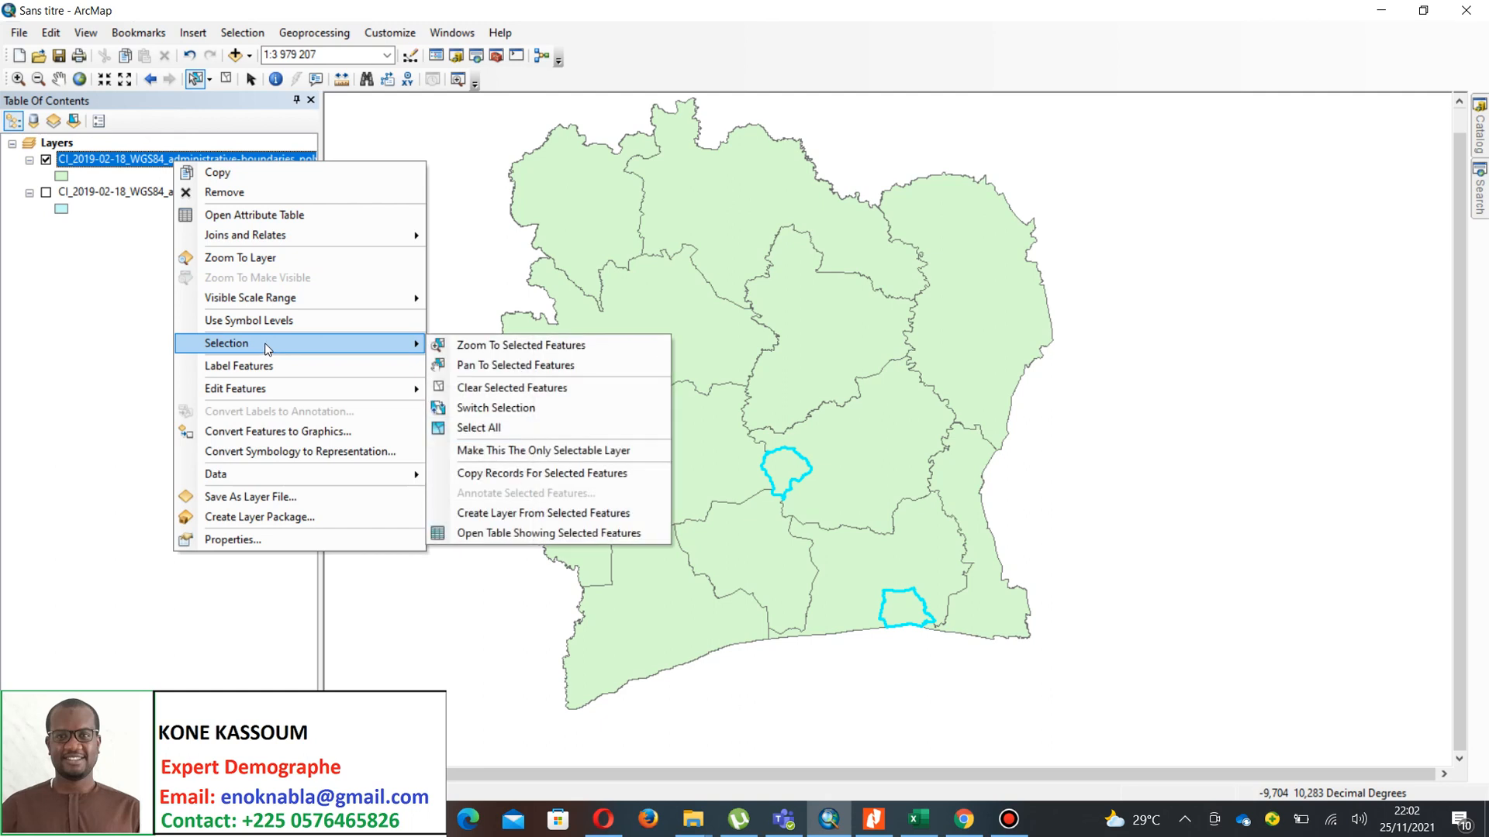
pyautogui.click(578, 521)
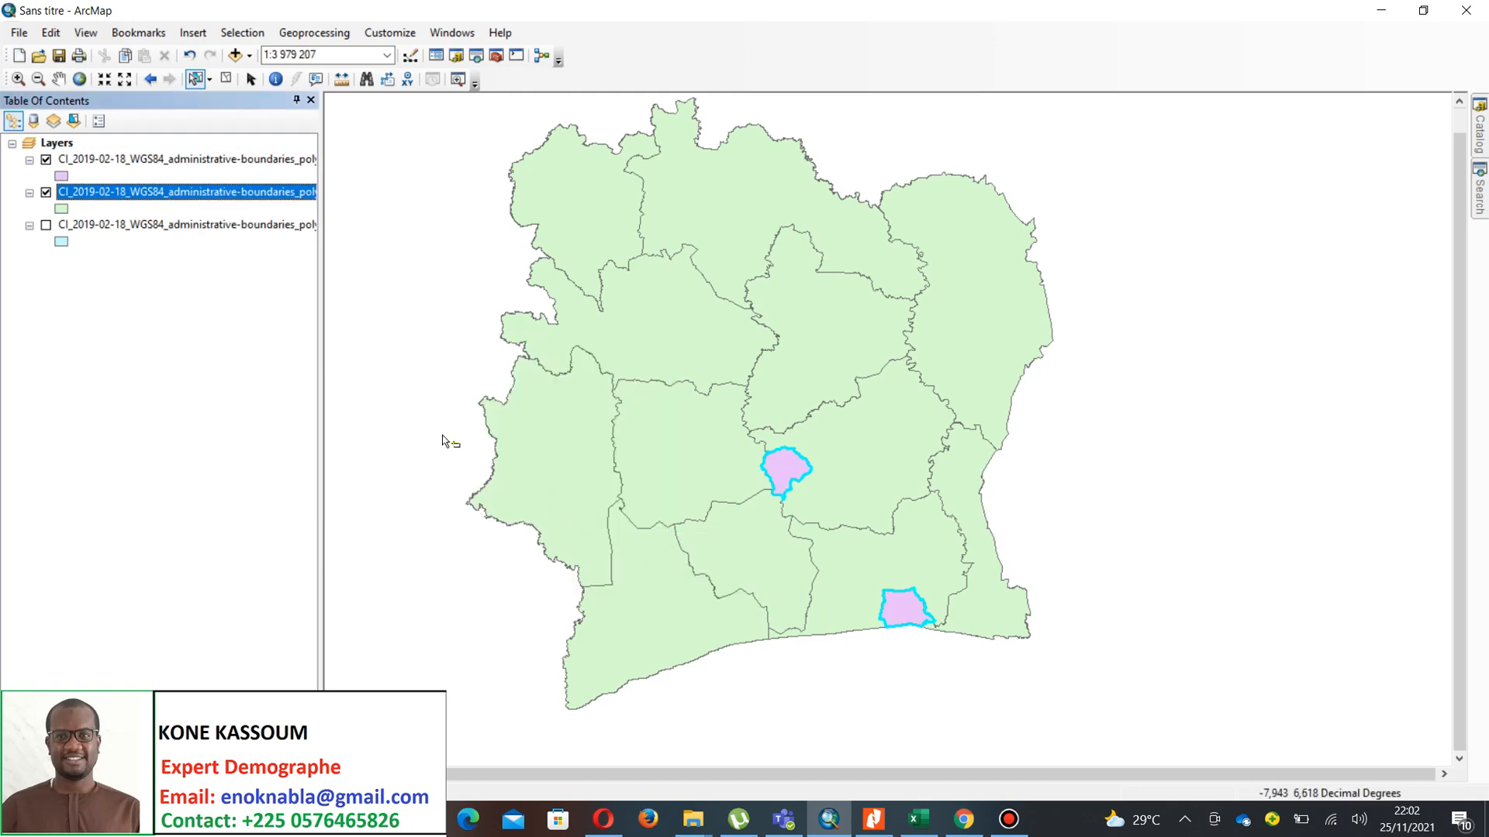
# - Hide the original admin-level-4 layer and display admin-level-5 beneath the new selection layer
pyautogui.click(45, 192)
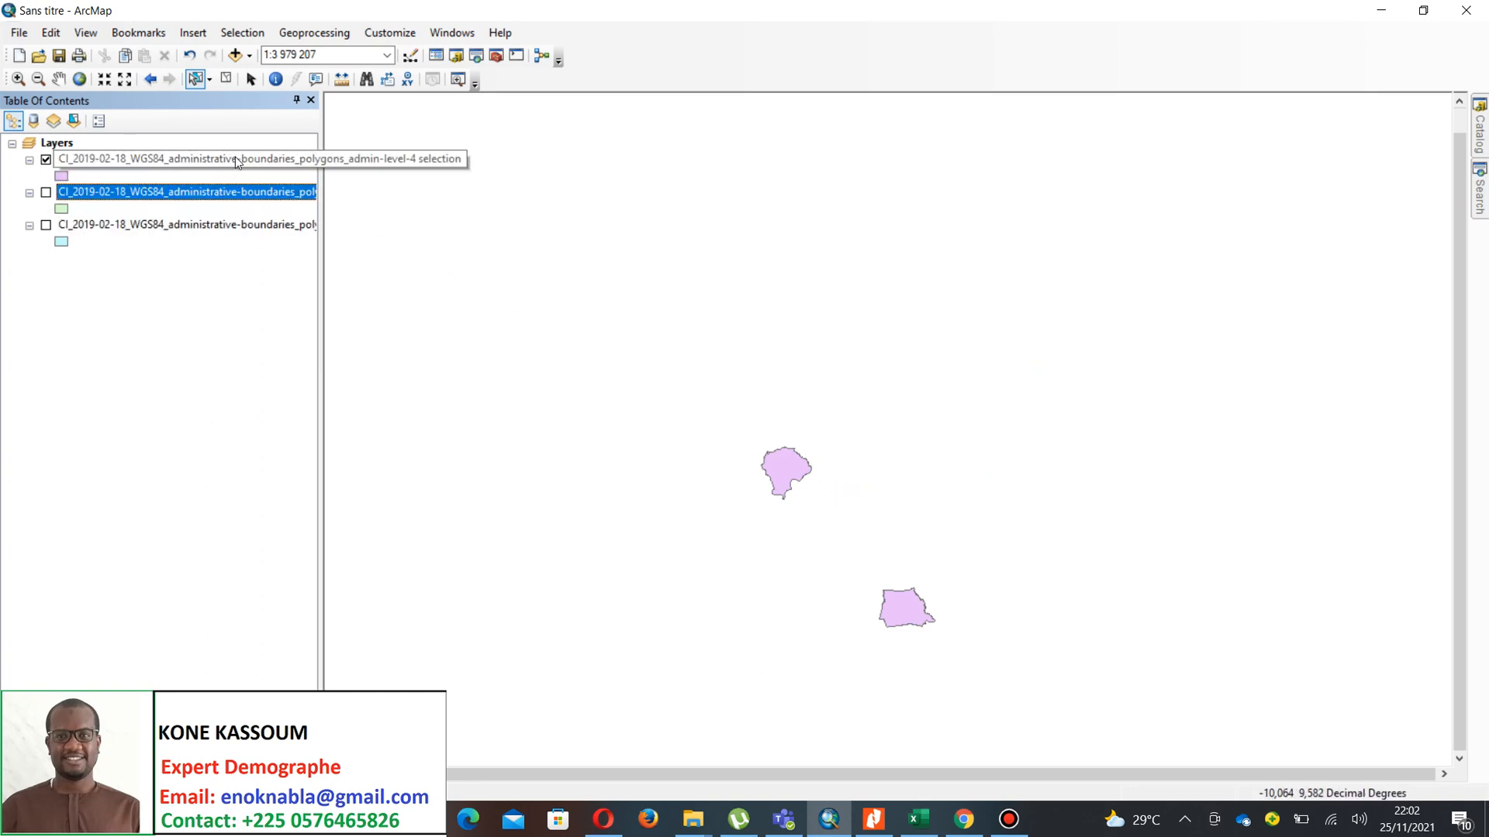
pyautogui.click(46, 194)
pyautogui.click(46, 194)
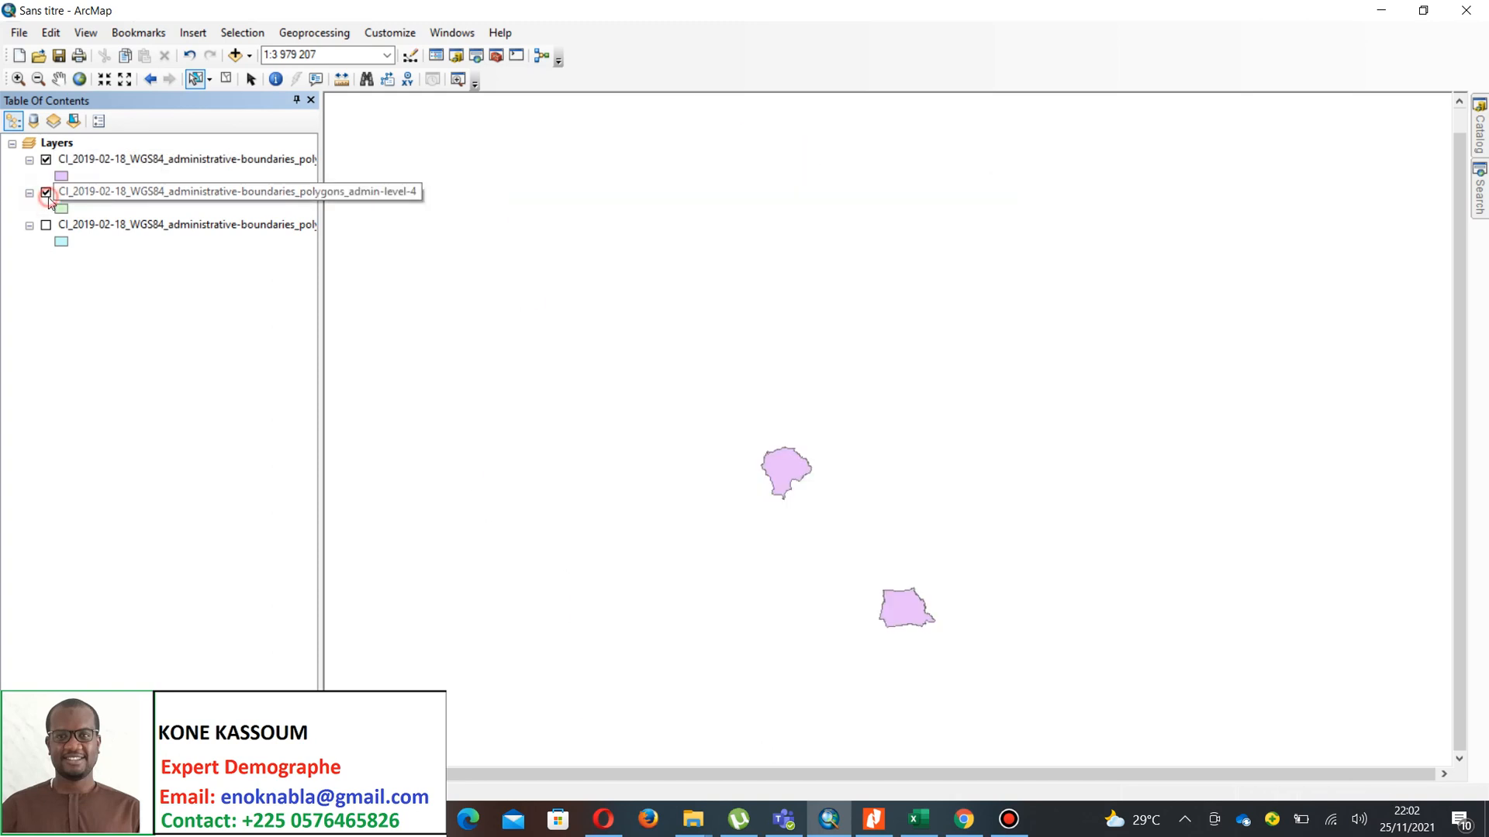
pyautogui.click(46, 193)
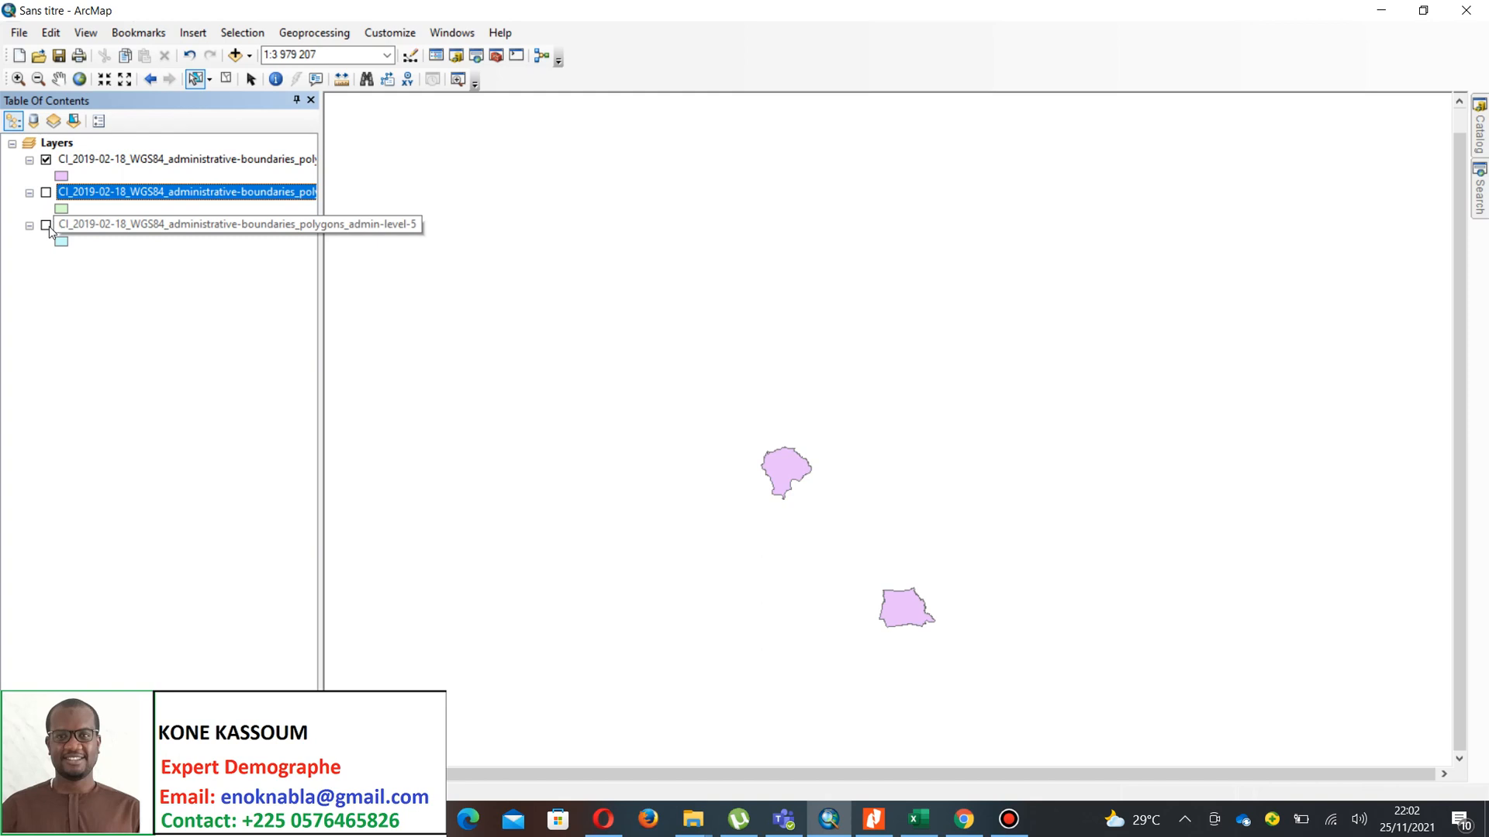
pyautogui.click(46, 225)
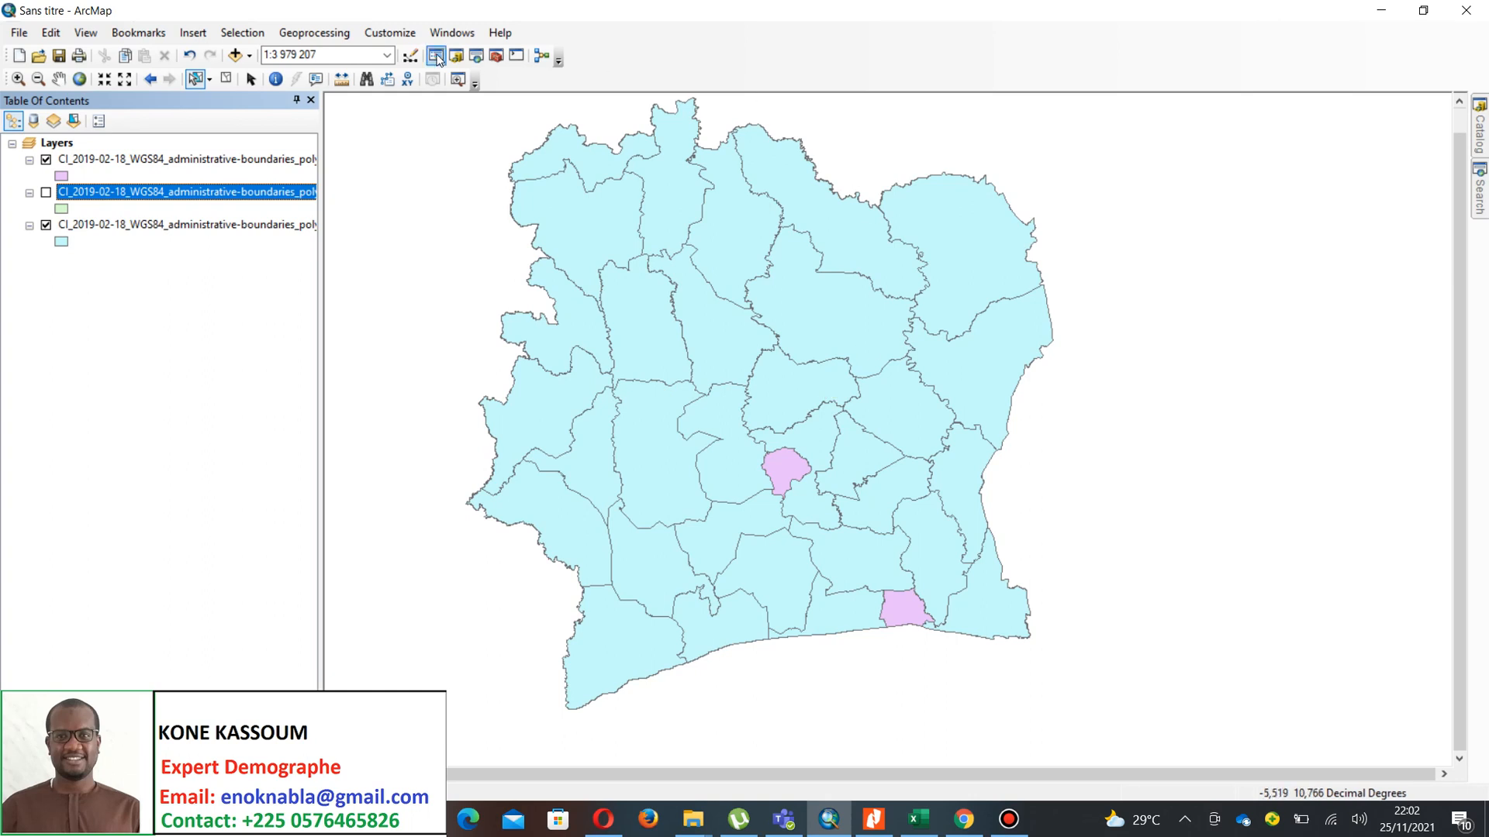
# - Start the Merge geoprocessing tool, and widen the table of contents to show the full layer names
pyautogui.click(346, 37)
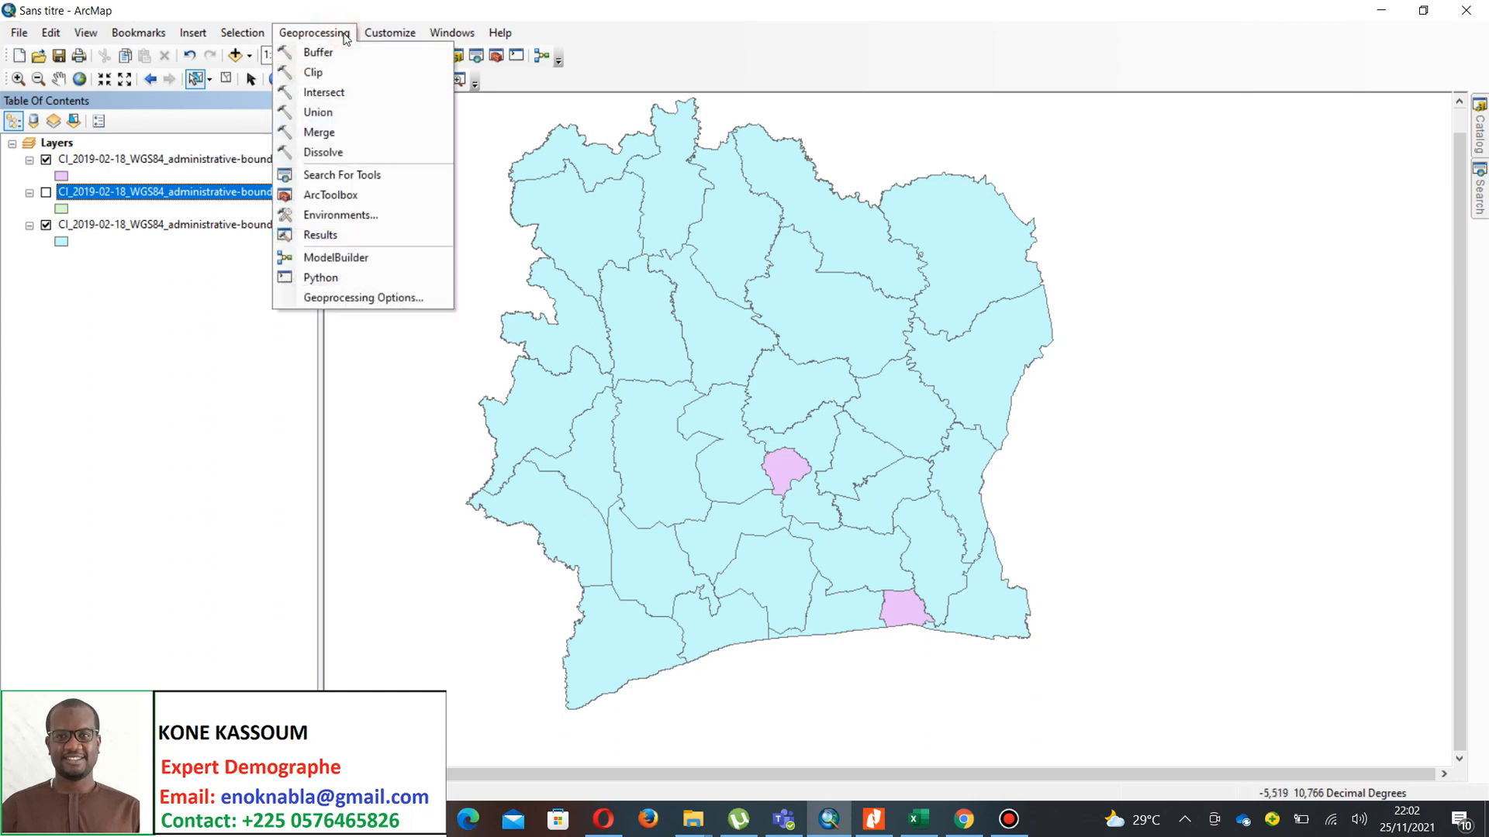
pyautogui.click(348, 142)
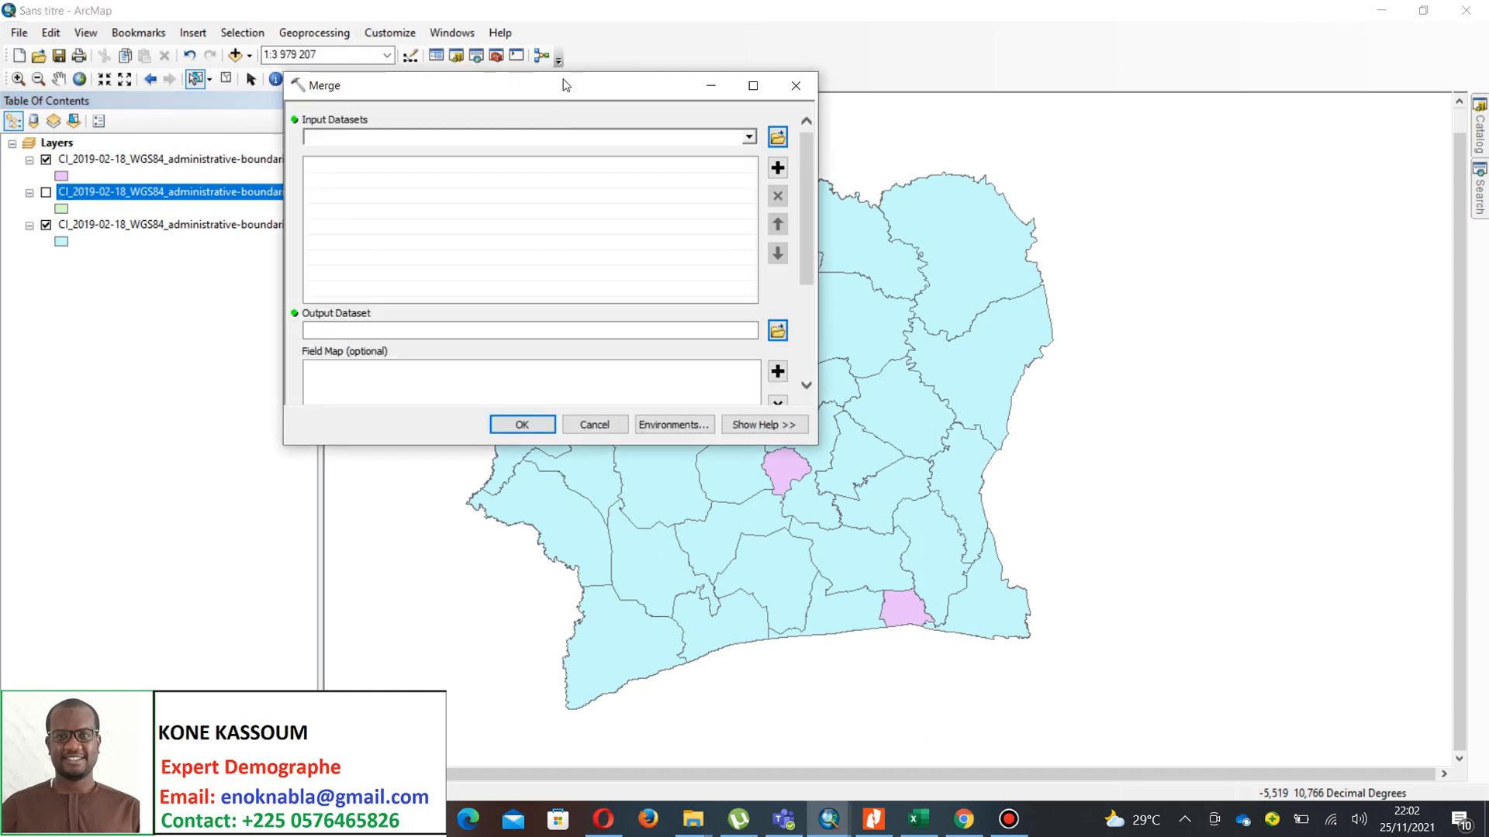
pyautogui.moveTo(567, 91); pyautogui.dragTo(824, 64)
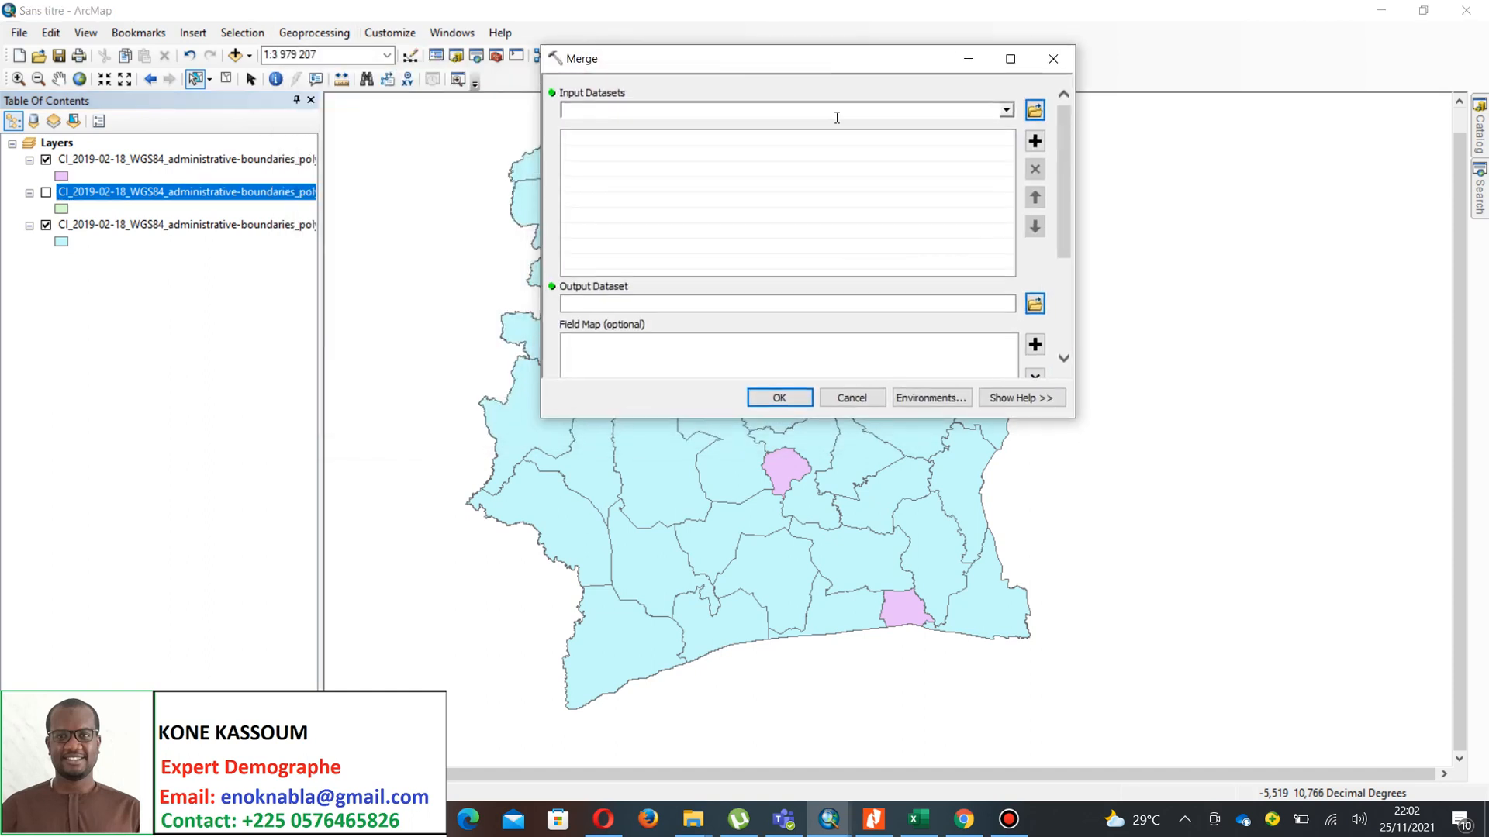
pyautogui.click(1010, 113)
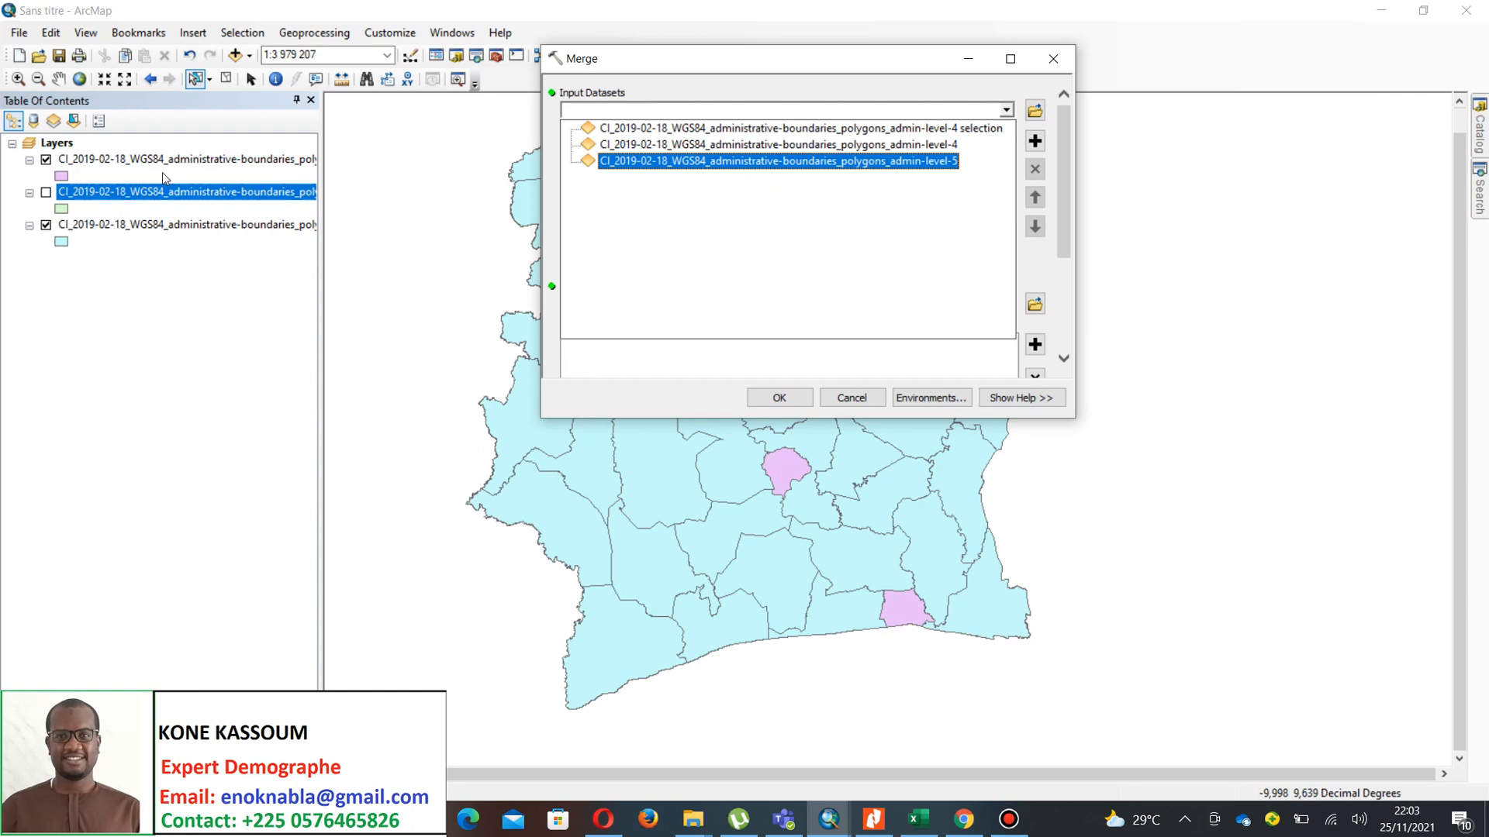
pyautogui.click(338, 184)
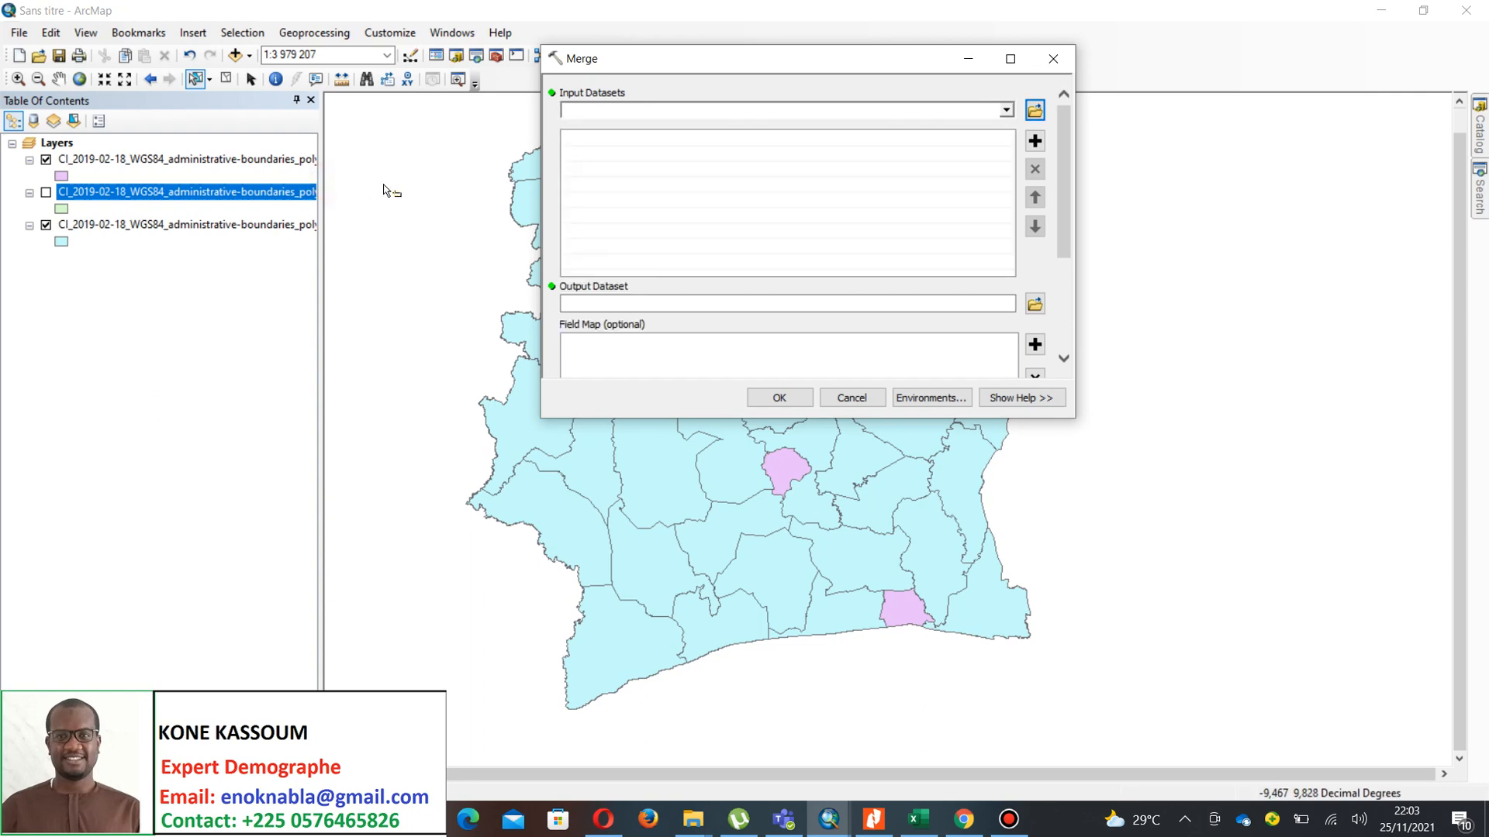
pyautogui.moveTo(321, 196); pyautogui.dragTo(458, 203)
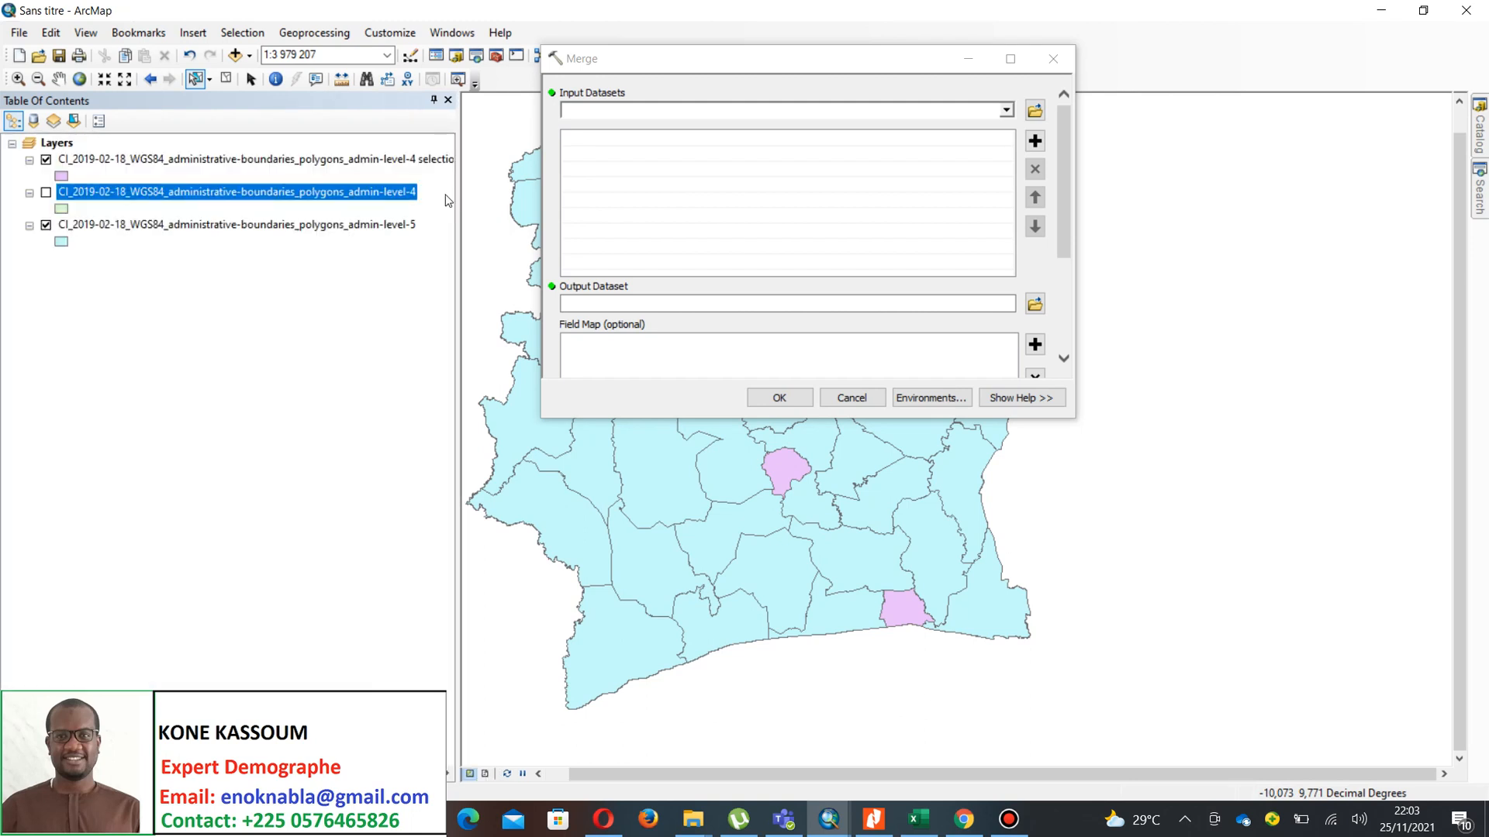
# - Add the admin-level-4 selection layer and the admin-level-5 layer as input datasets for the merge
pyautogui.click(1005, 110)
pyautogui.click(999, 130)
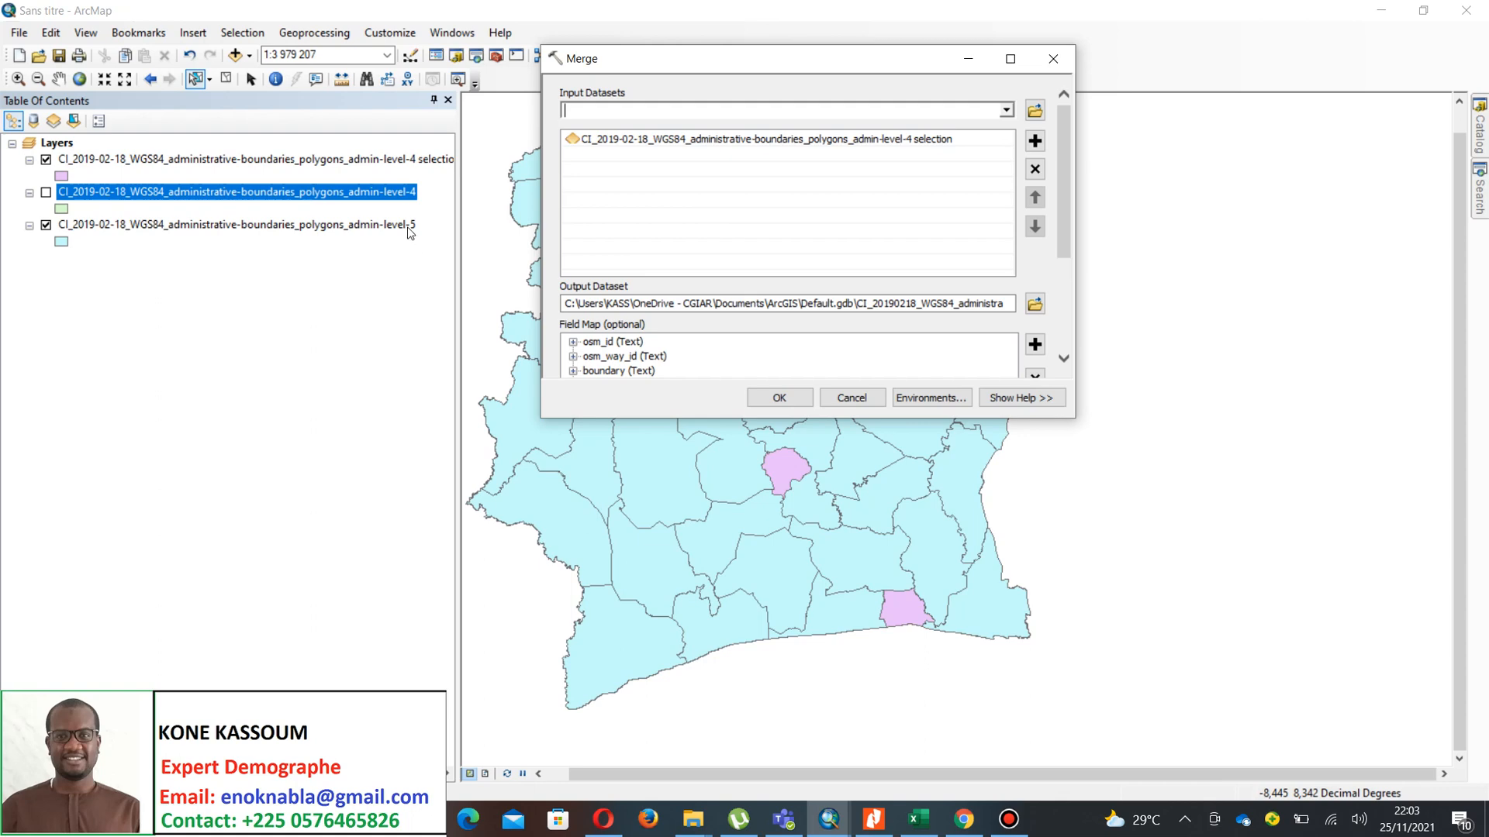
pyautogui.click(1006, 110)
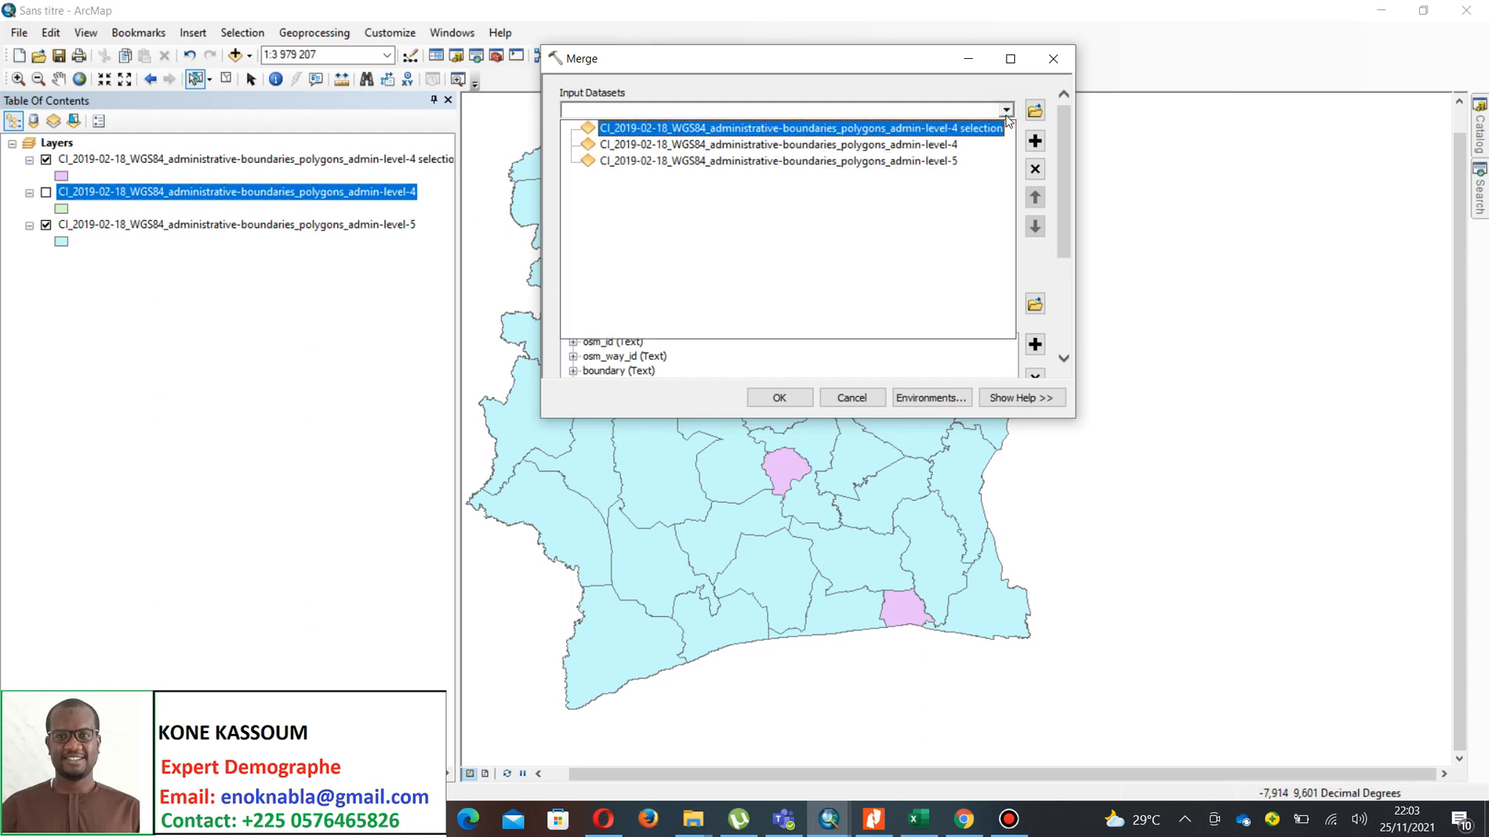
pyautogui.click(952, 162)
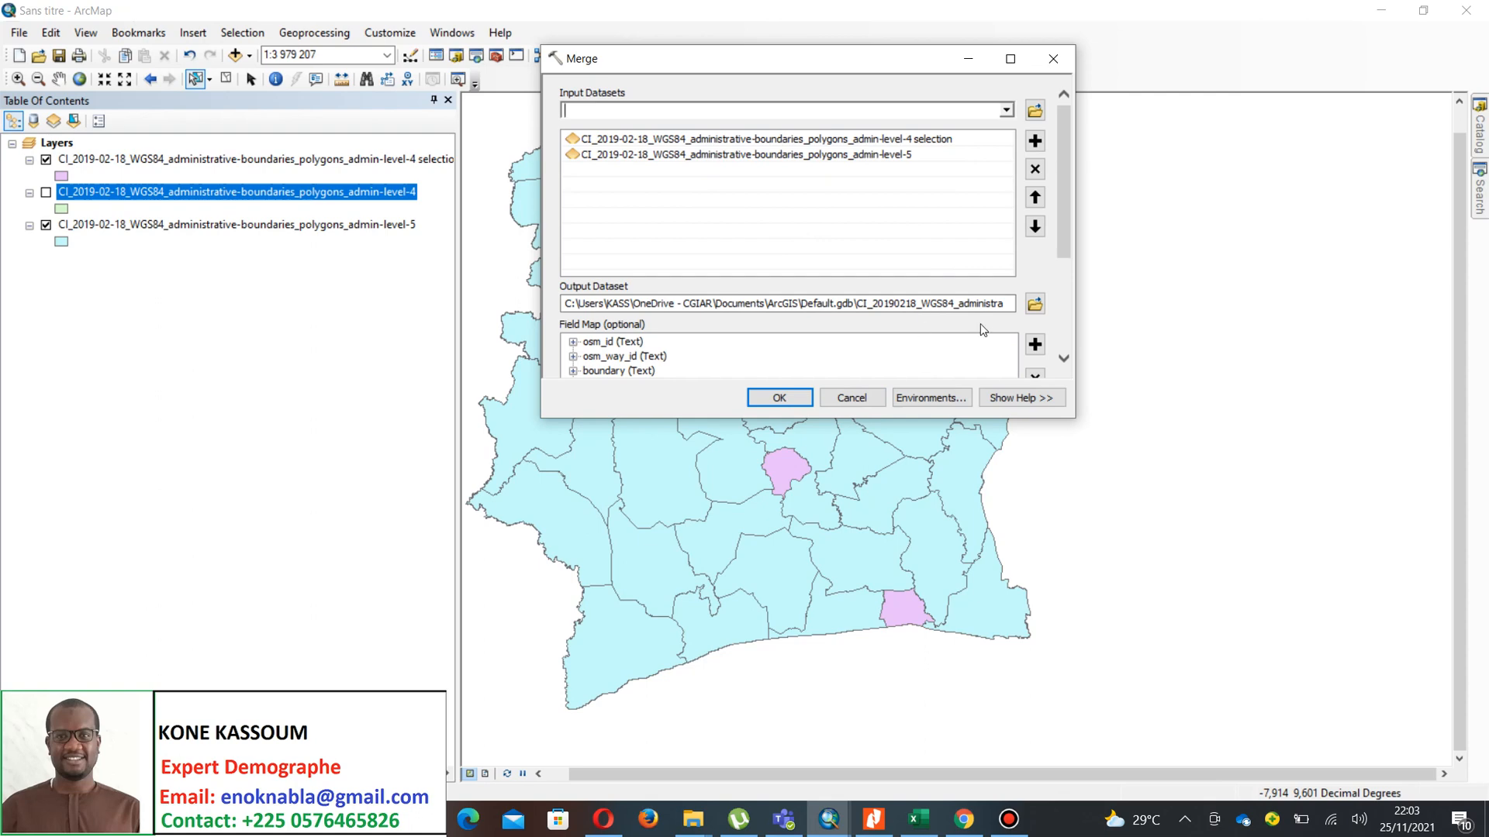
# - Browse for the merge's output location, start a new folder connection, and expand the F: drive
pyautogui.click(1035, 305)
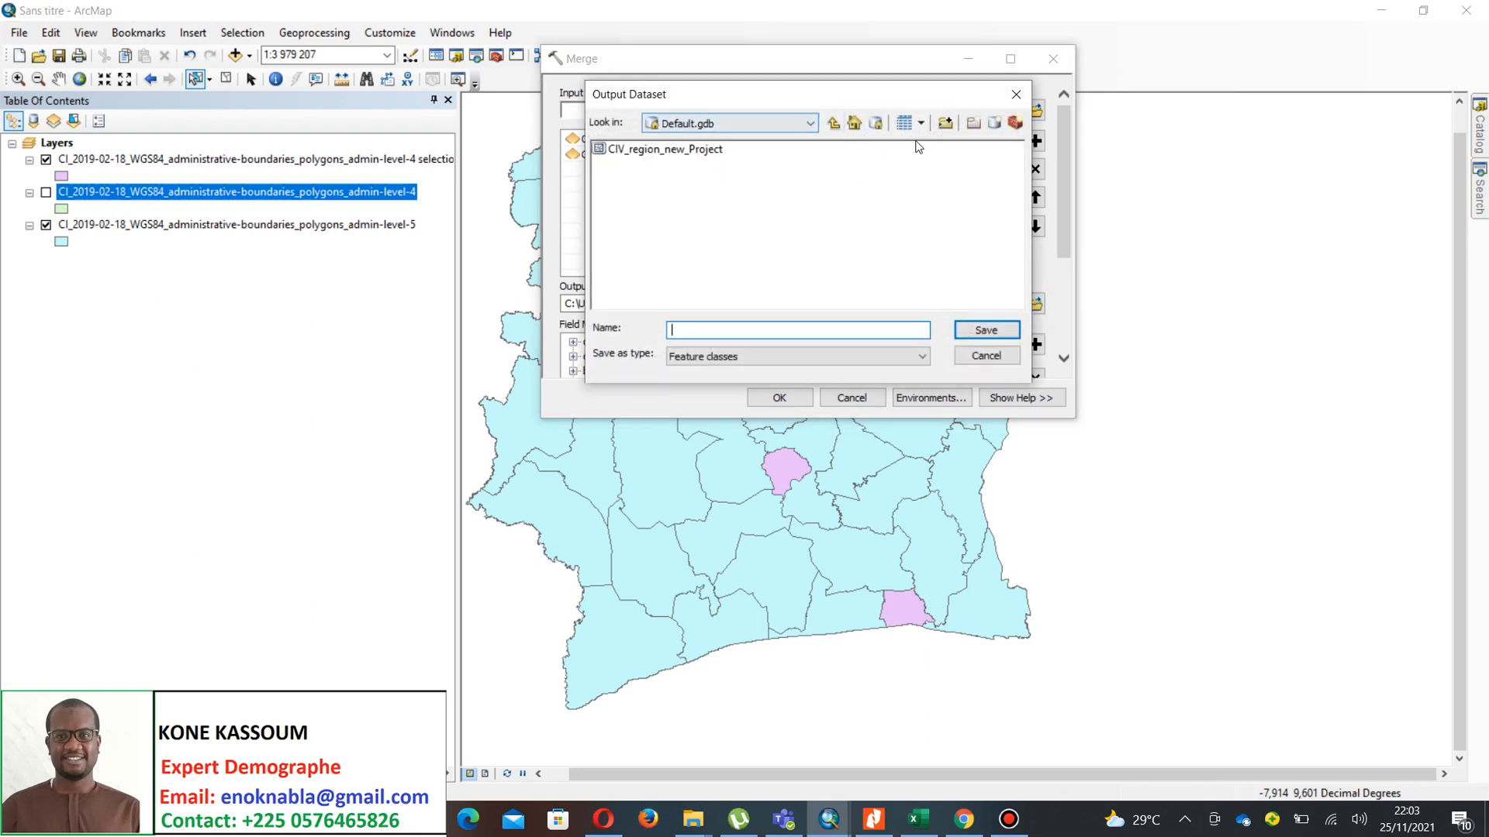
pyautogui.click(945, 124)
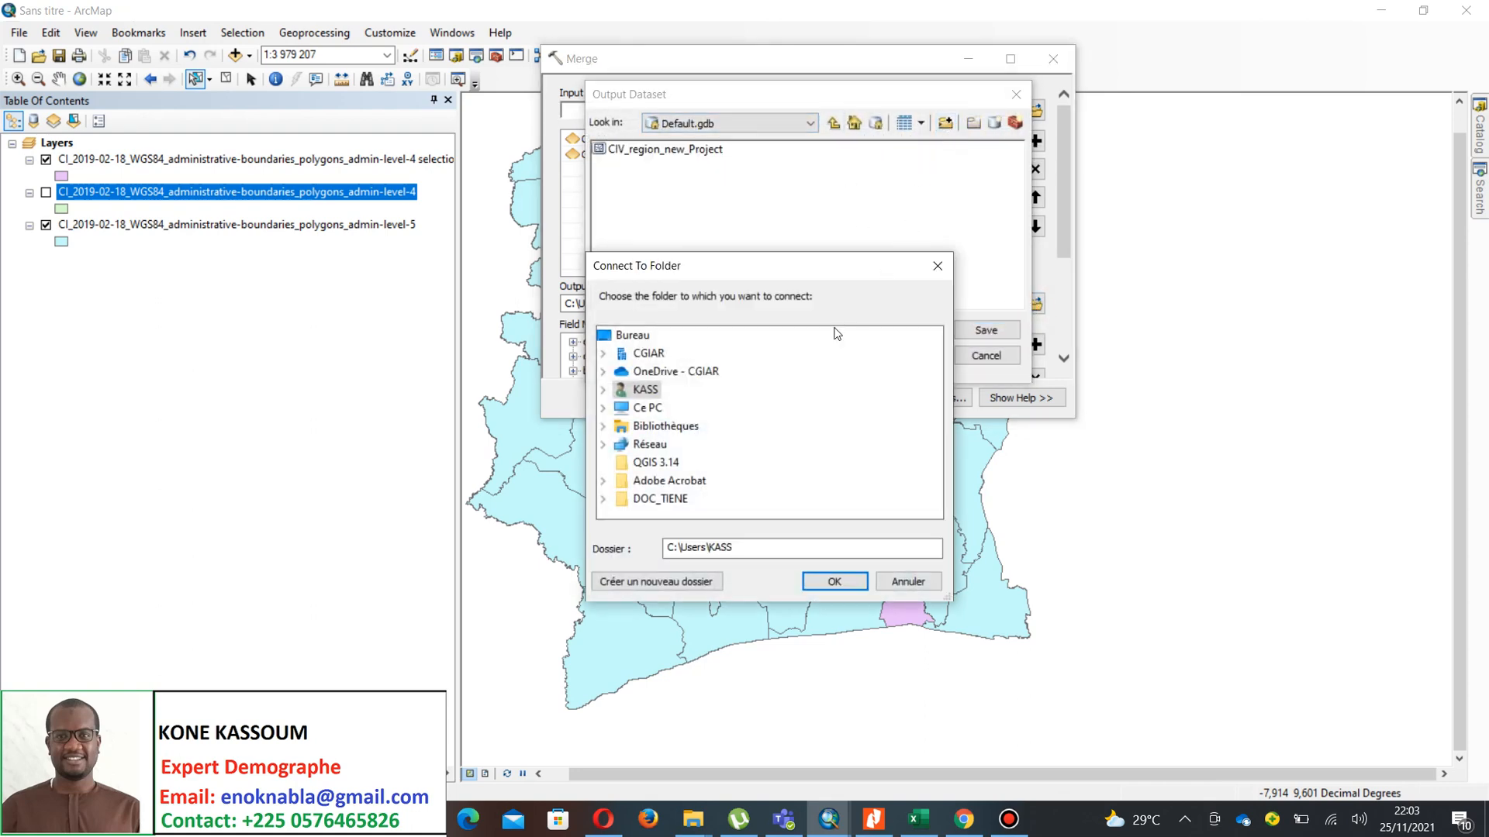
pyautogui.click(606, 407)
pyautogui.scroll(-3, 692, 432)
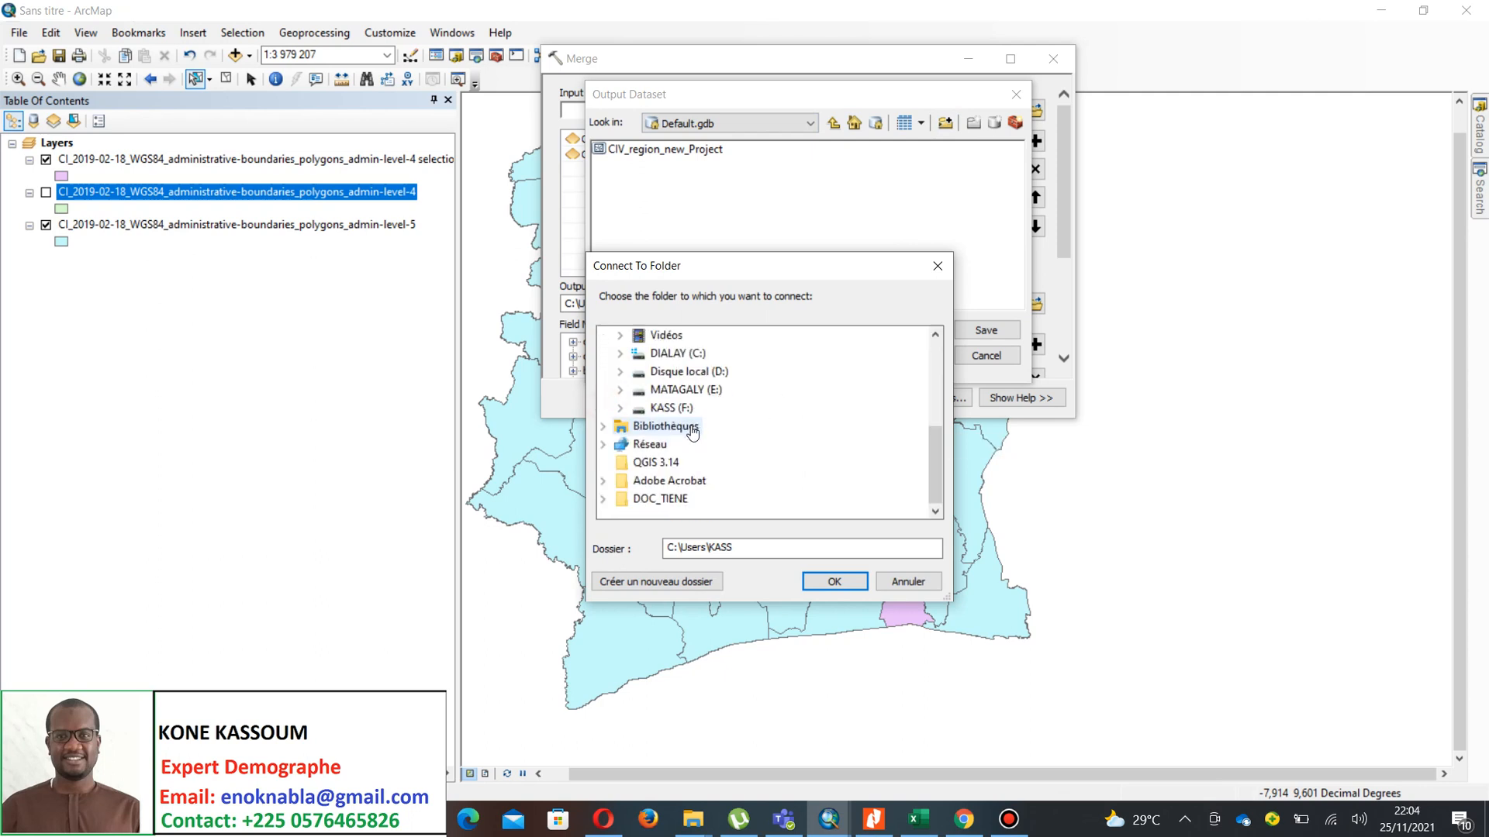
pyautogui.click(621, 411)
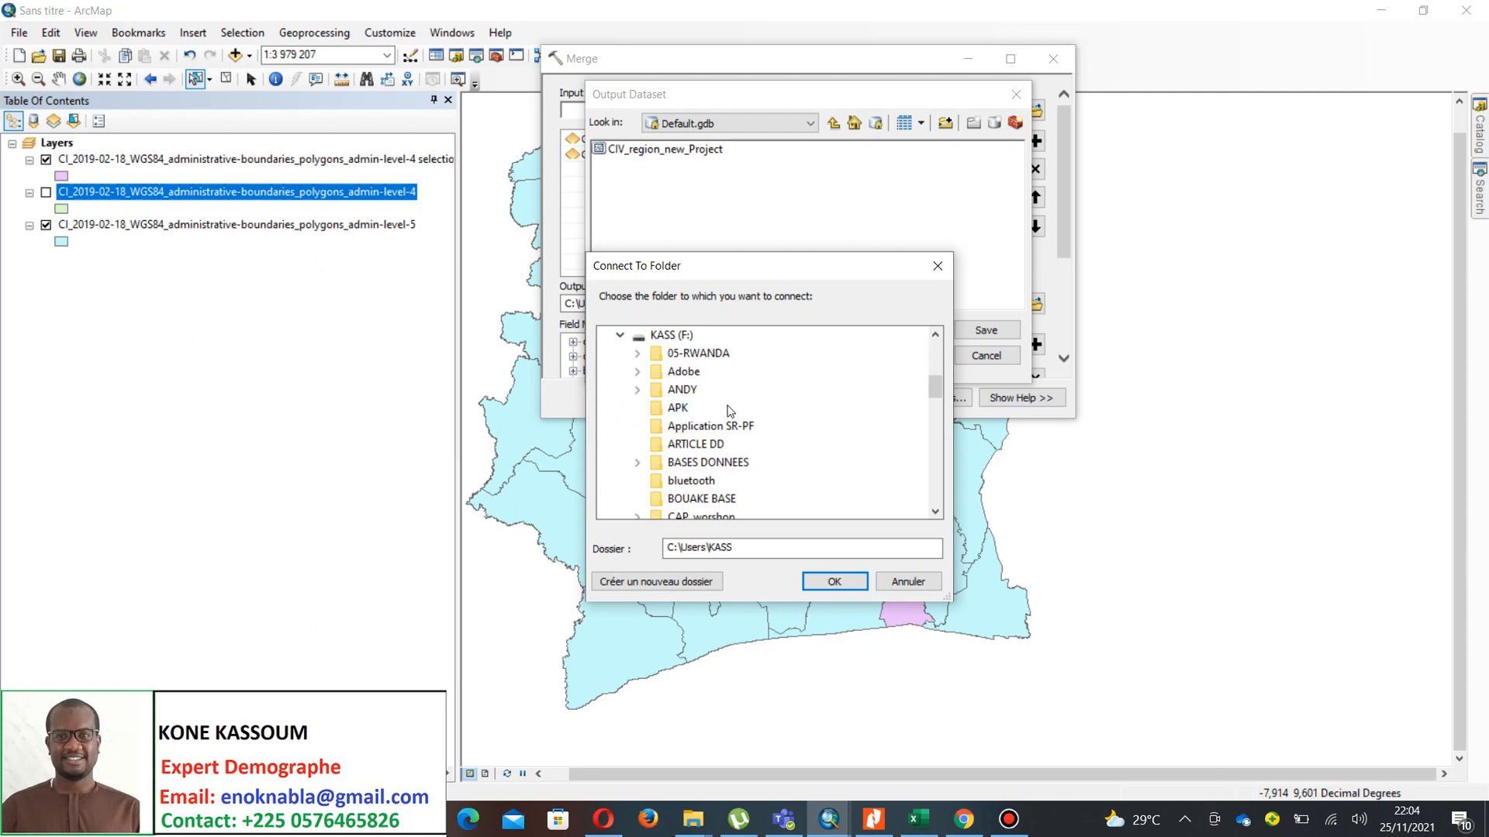
# - Create a new folder with the default name in the user profile folder, and return to the F: drive in the folder tree
pyautogui.click(656, 582)
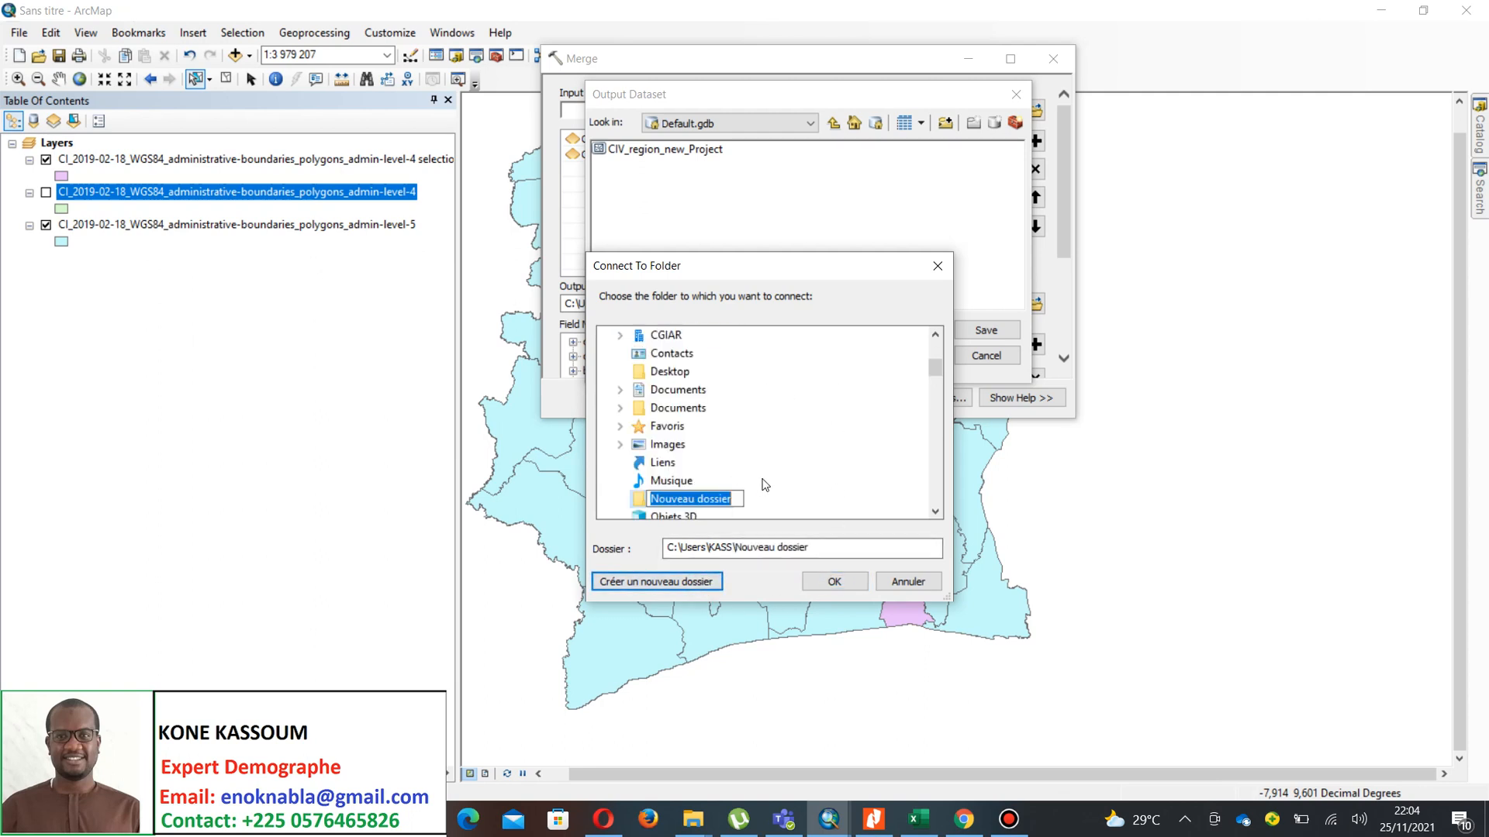
pyautogui.scroll(-2, 765, 485)
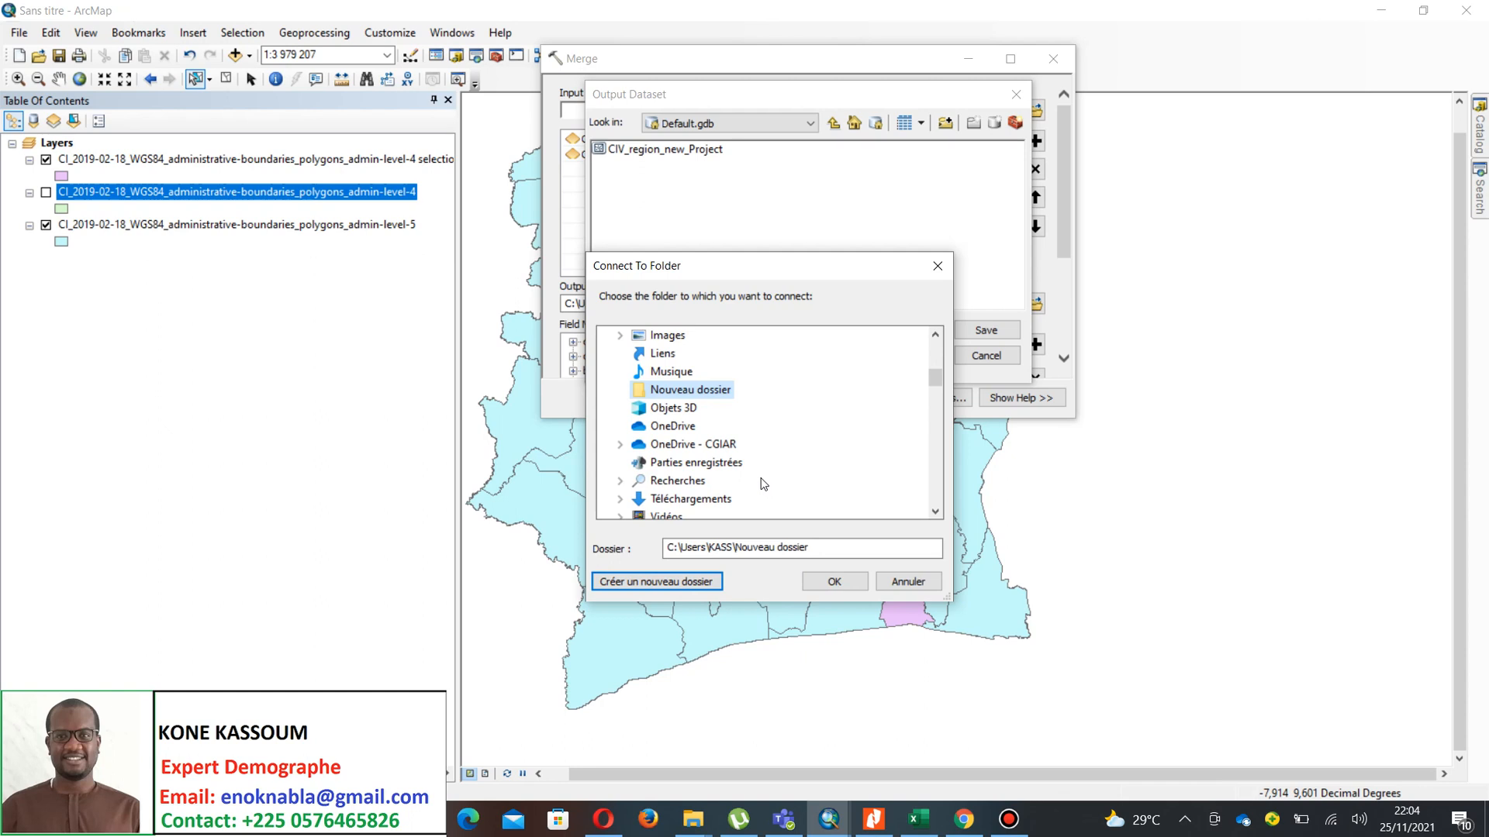
pyautogui.scroll(-5, 764, 486)
pyautogui.scroll(-3, 744, 501)
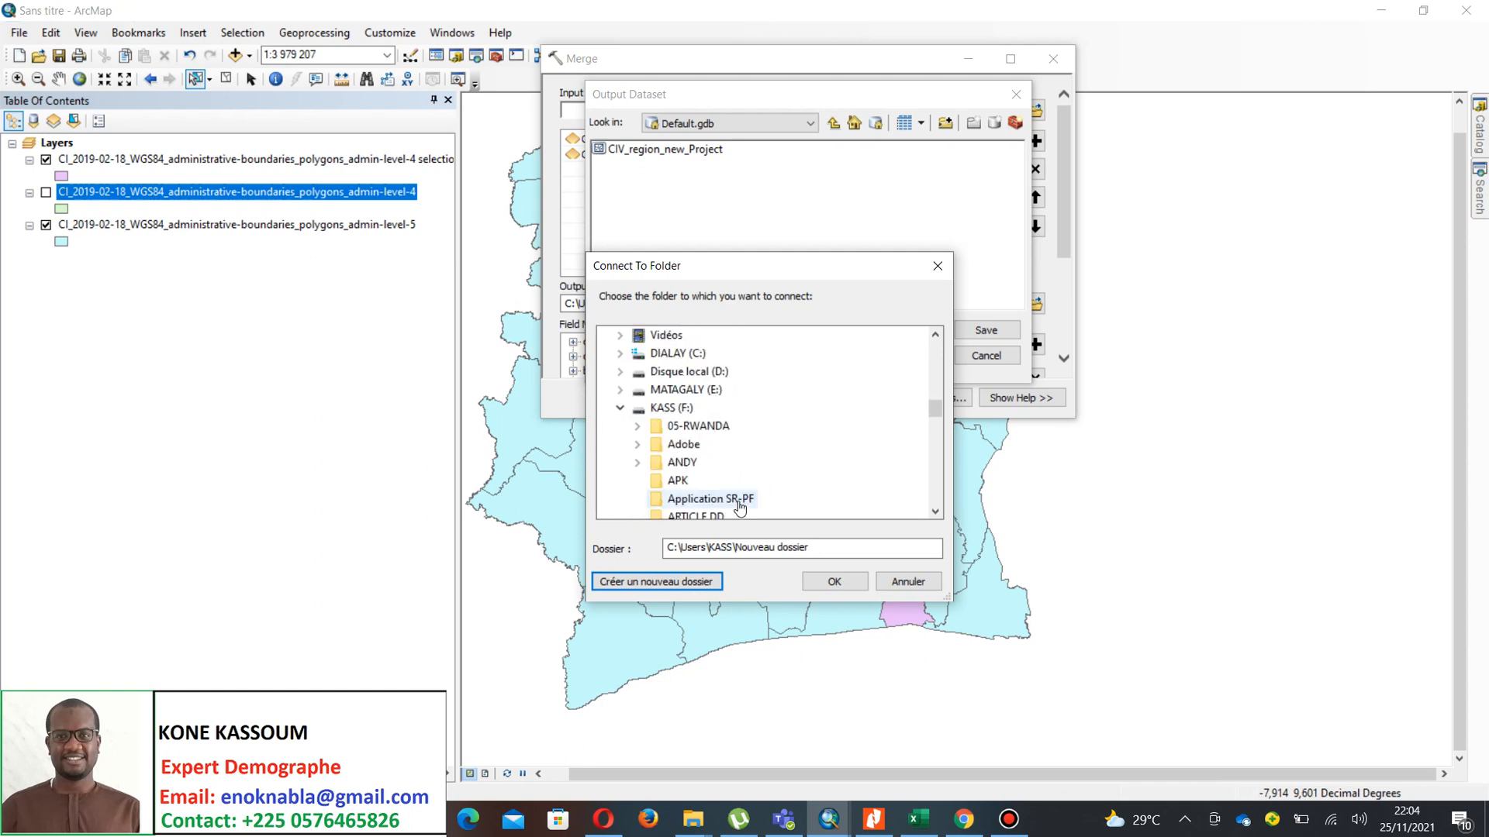
pyautogui.scroll(2, 740, 504)
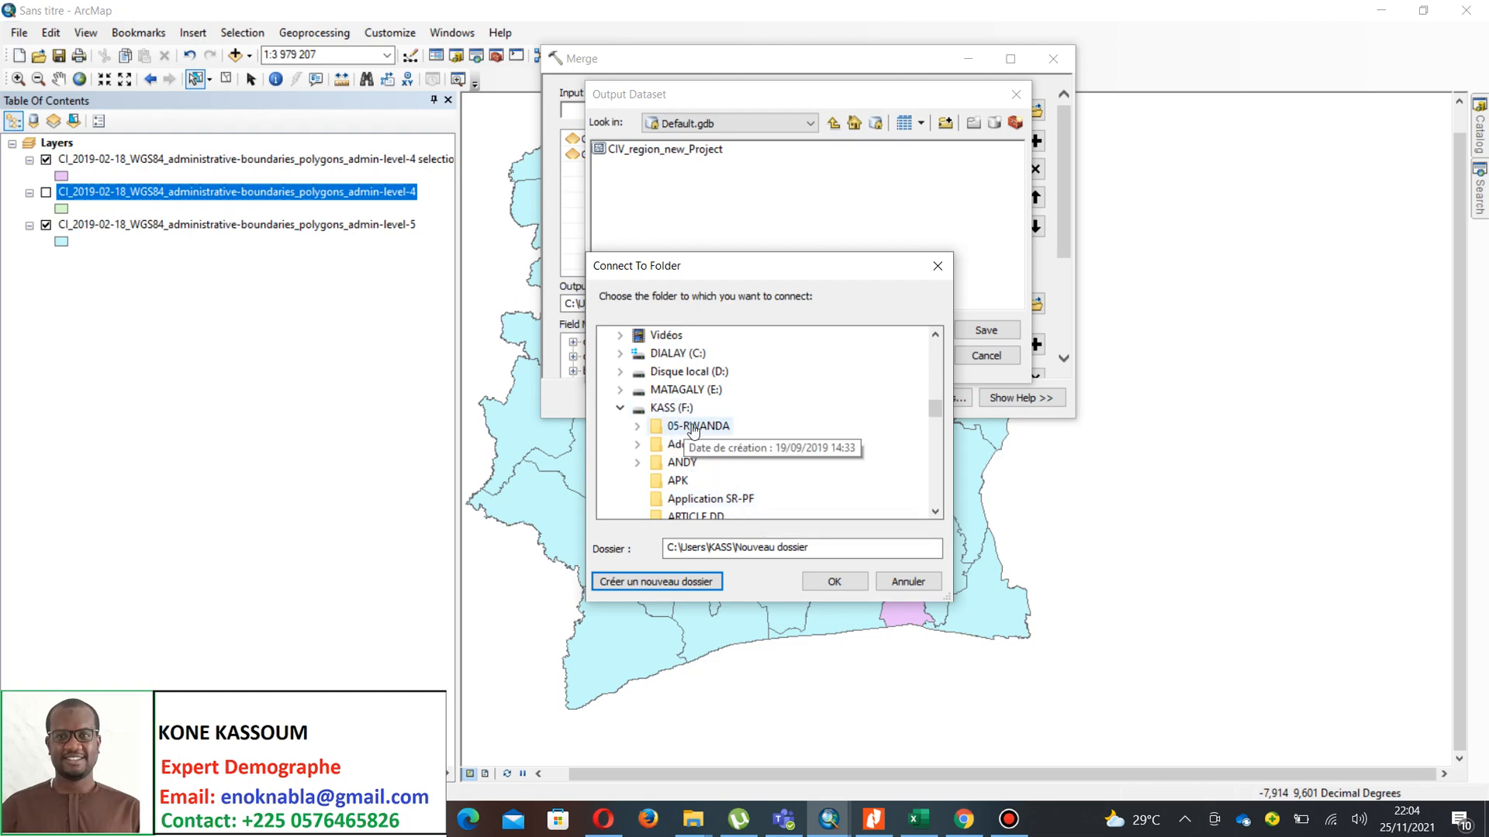
# - Create a folder named CIV_Region_33 at the root of the F: drive
pyautogui.click(676, 411)
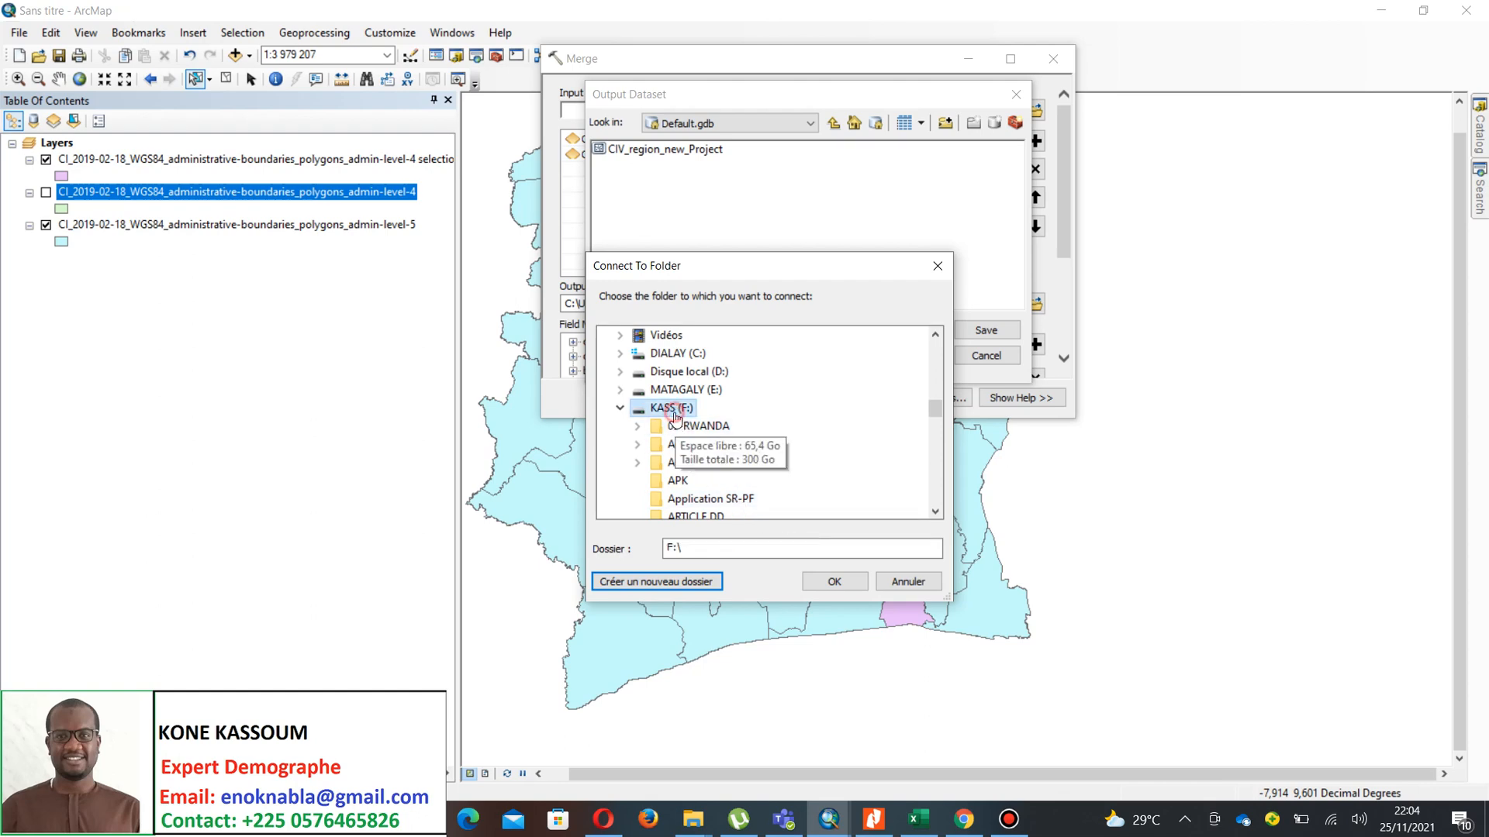
pyautogui.click(675, 583)
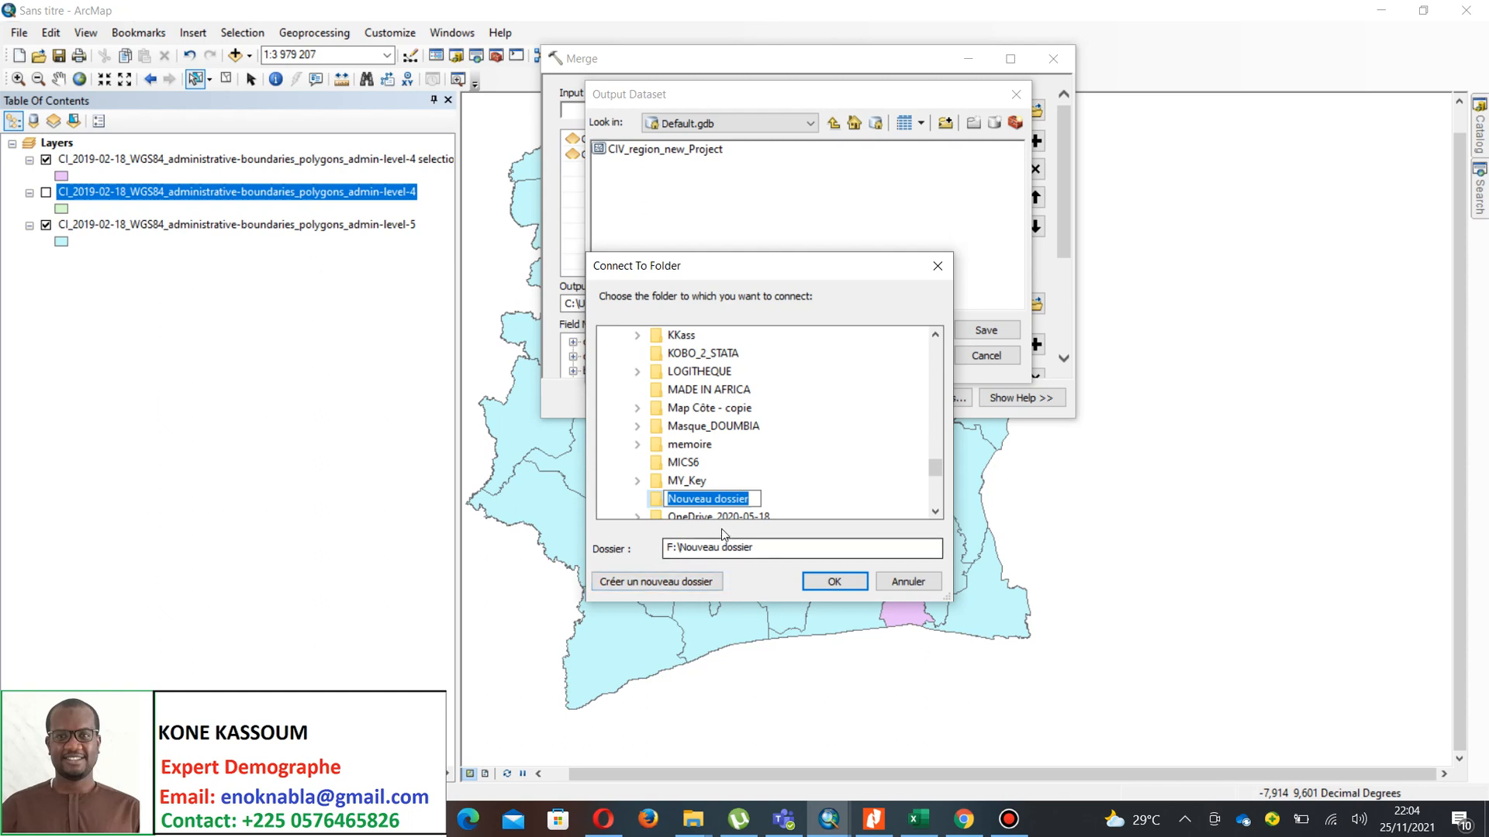
pyautogui.press('BackSpace')
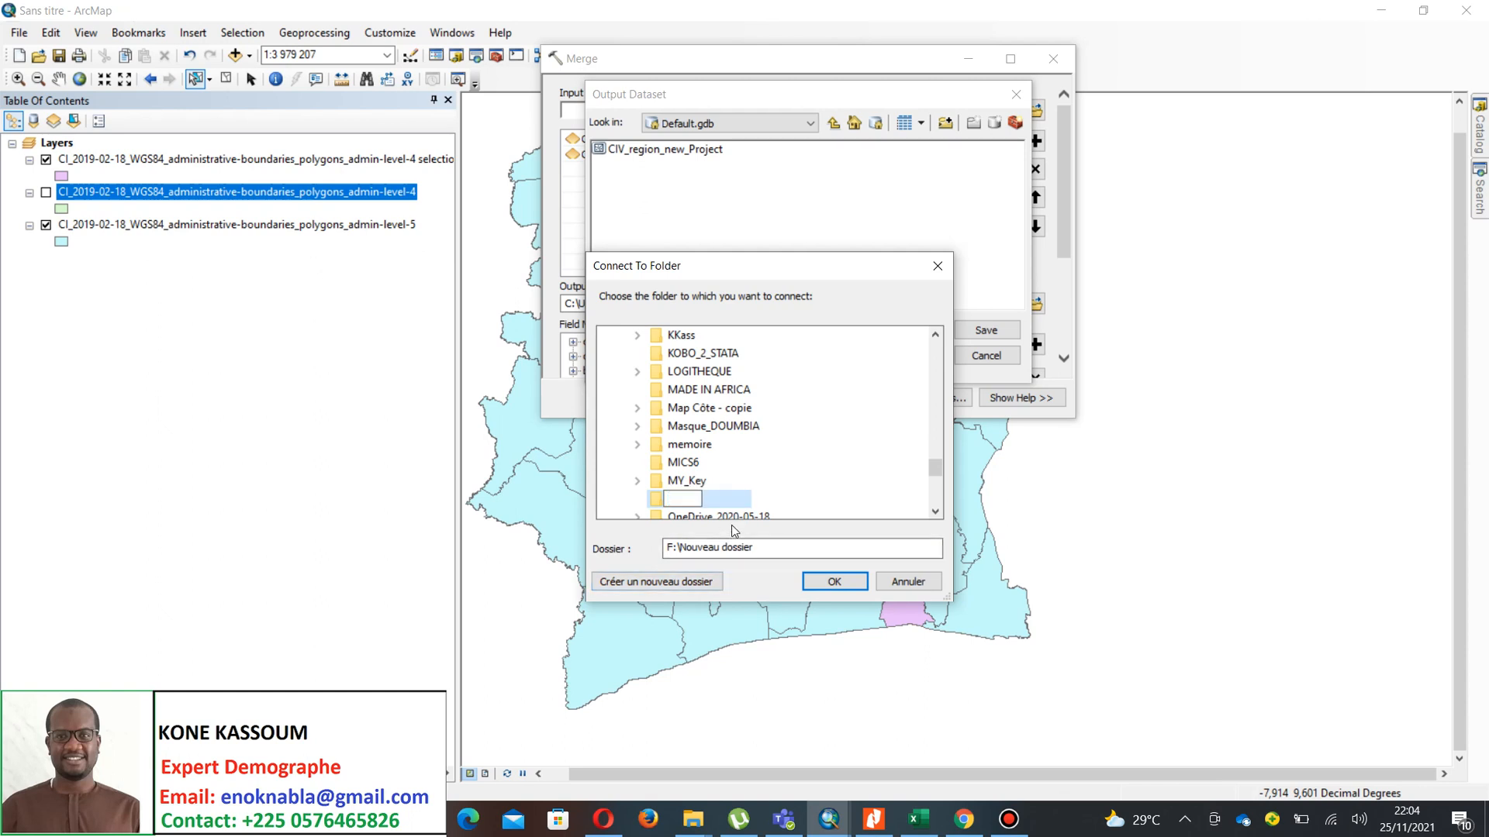
pyautogui.write('CIV_Region_33')
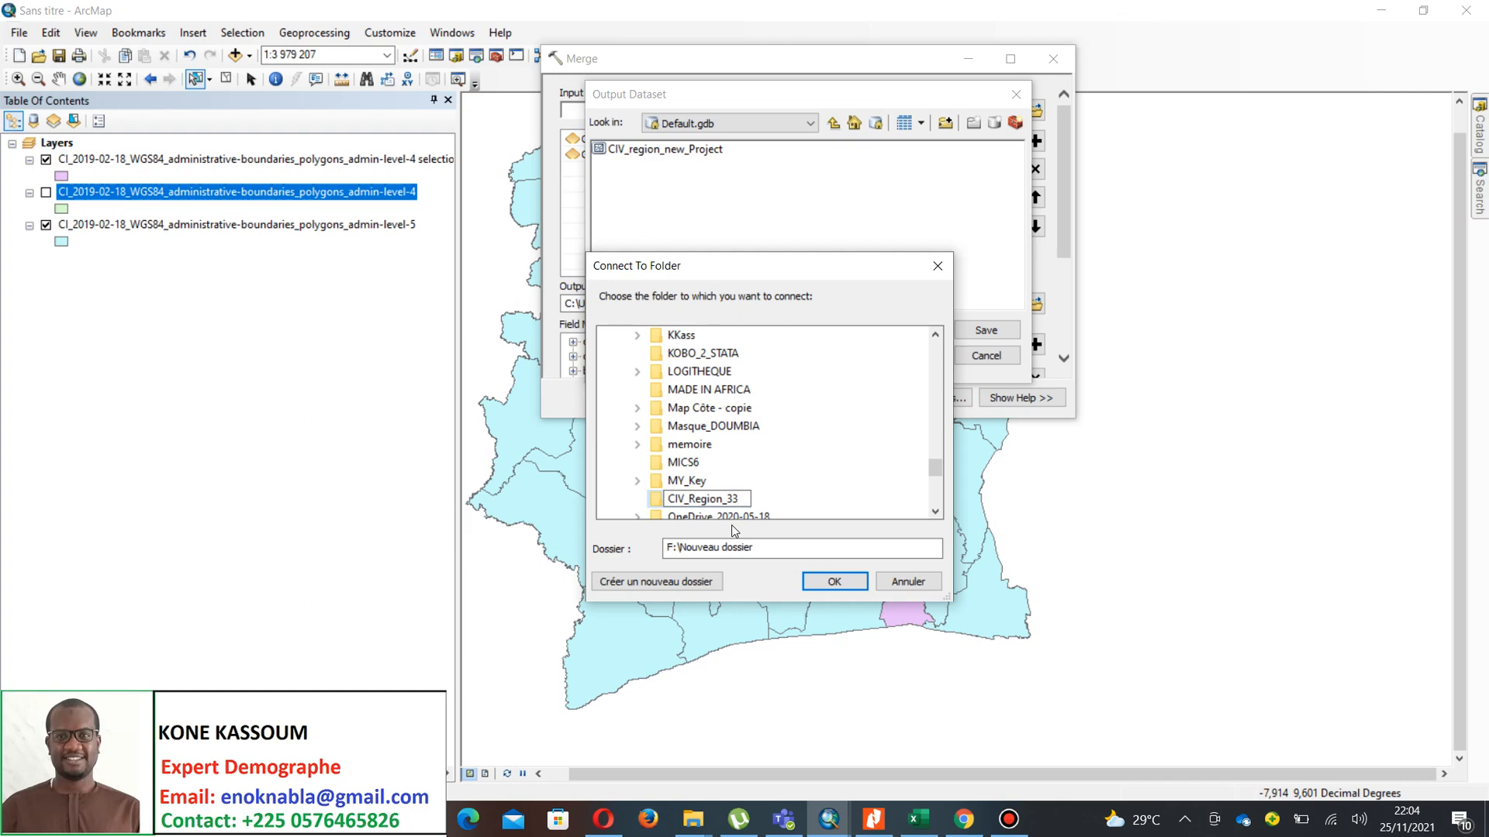
pyautogui.click(782, 489)
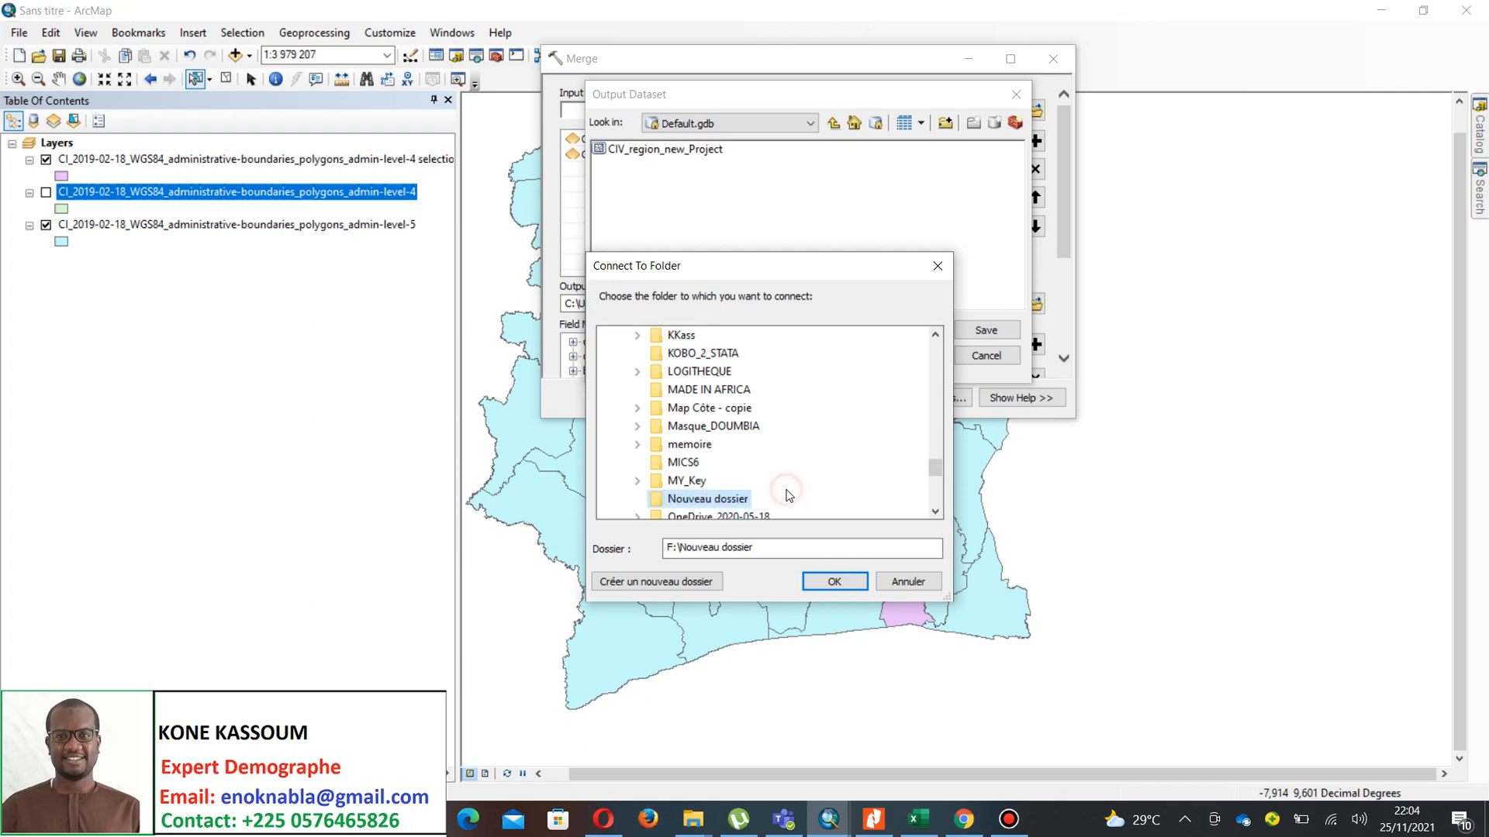
# - Try to connect to the new CIV_Region_33 folder on the F: drive
pyautogui.scroll(5, 754, 475)
pyautogui.scroll(3, 747, 431)
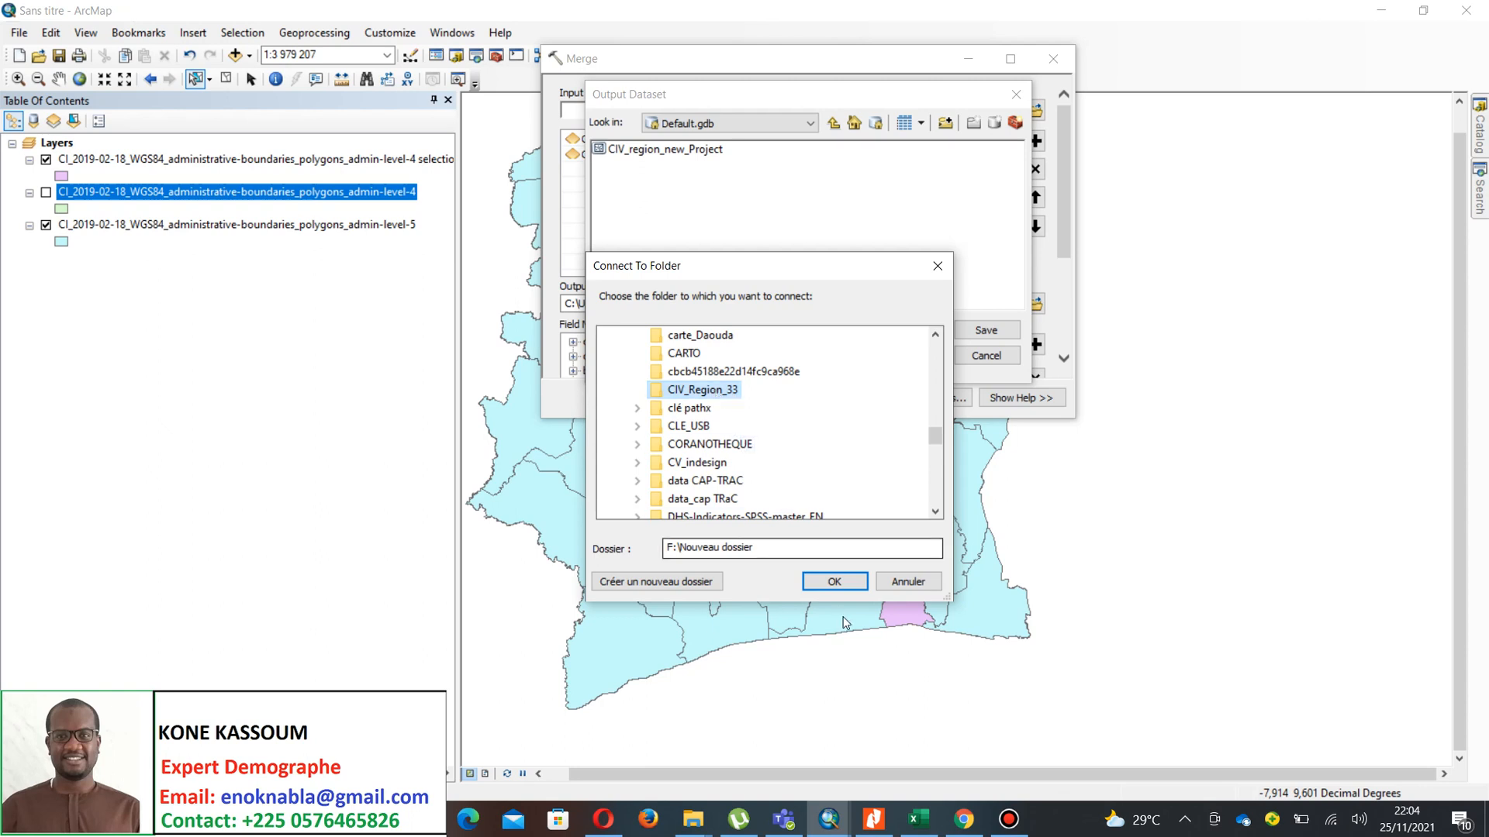
pyautogui.click(837, 583)
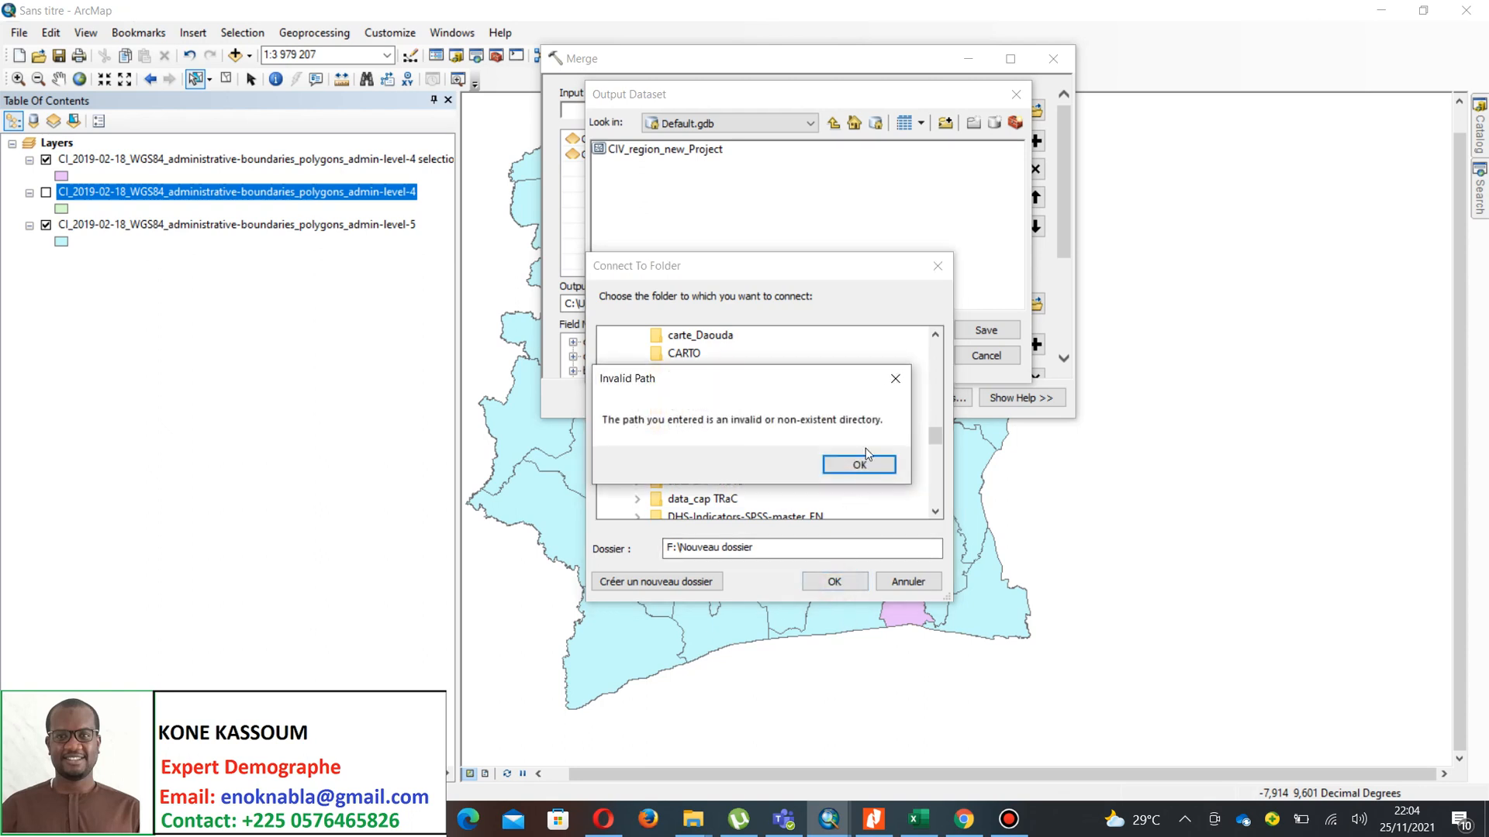
pyautogui.click(895, 377)
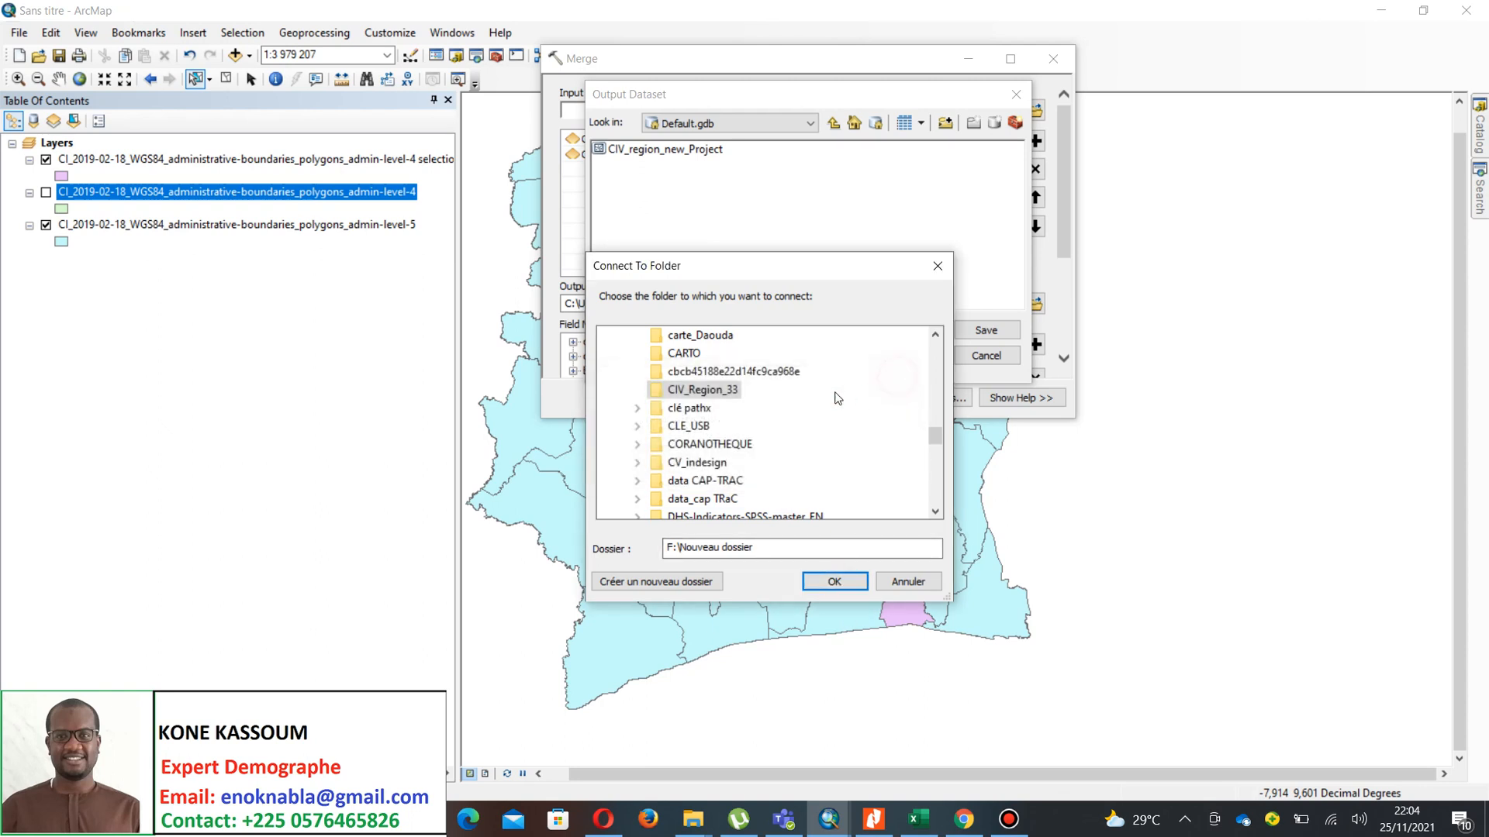
pyautogui.click(659, 389)
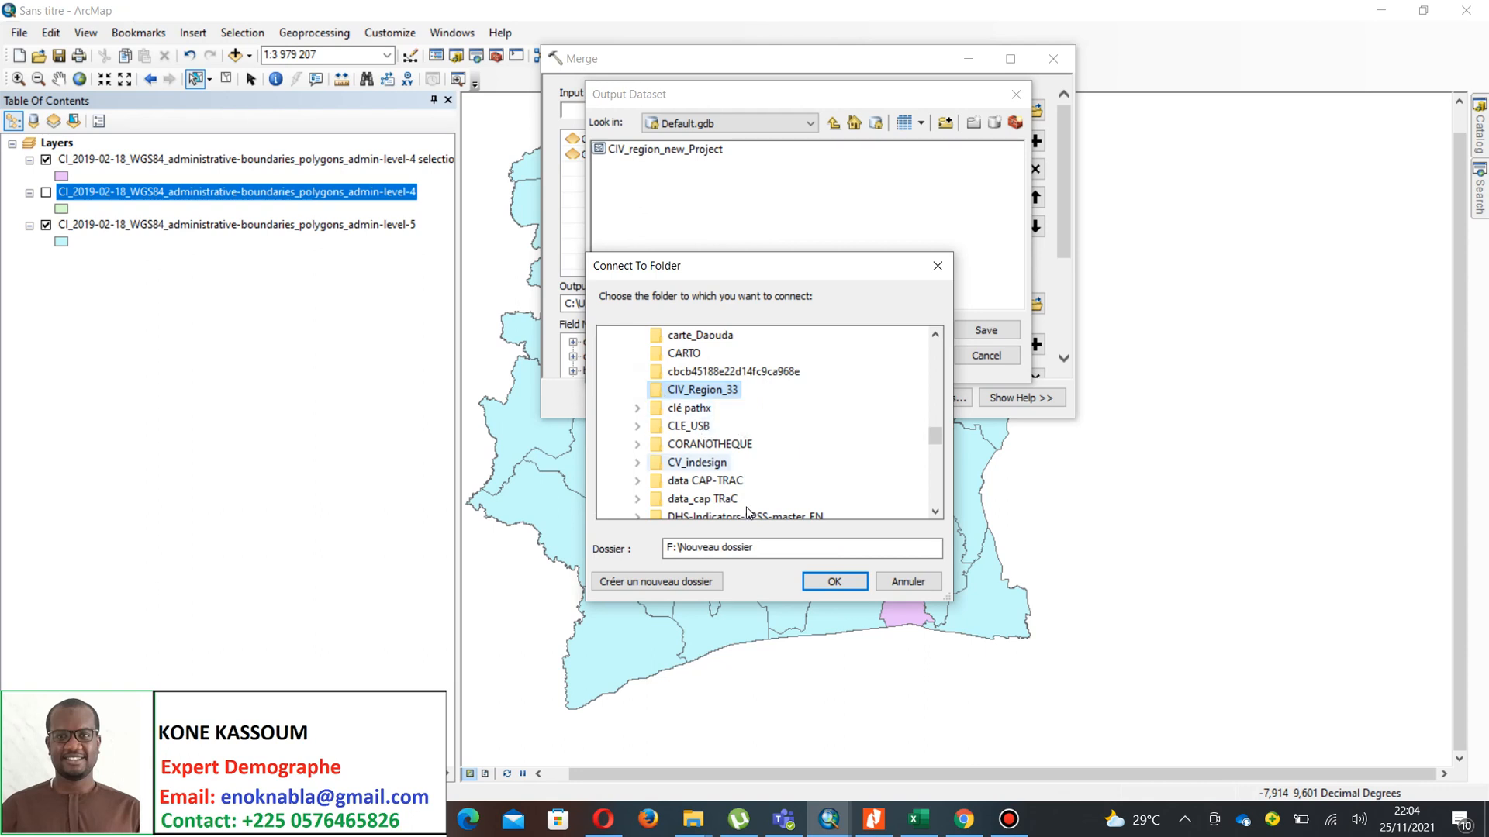
pyautogui.click(830, 588)
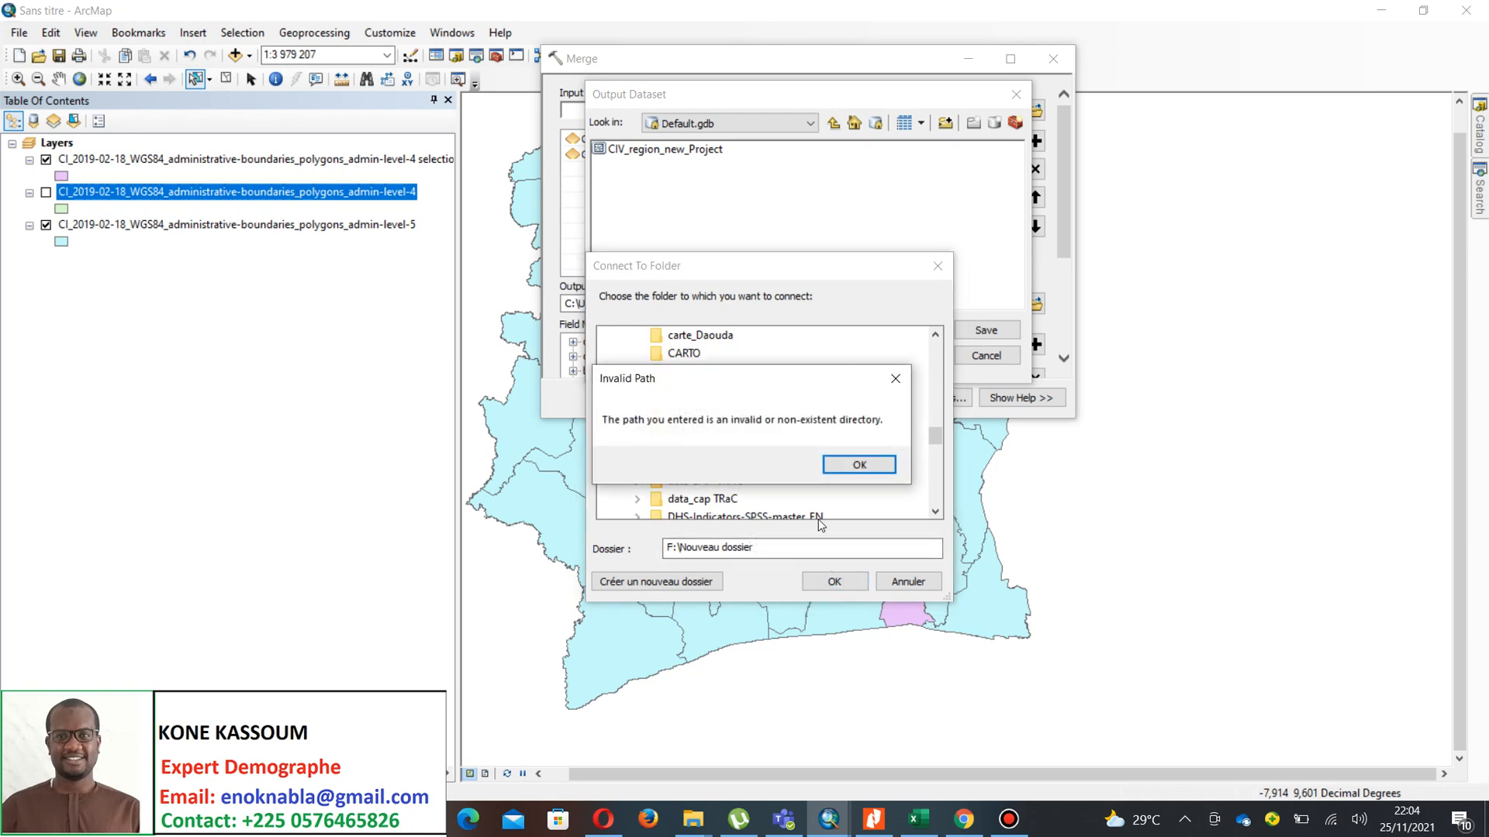
pyautogui.click(859, 465)
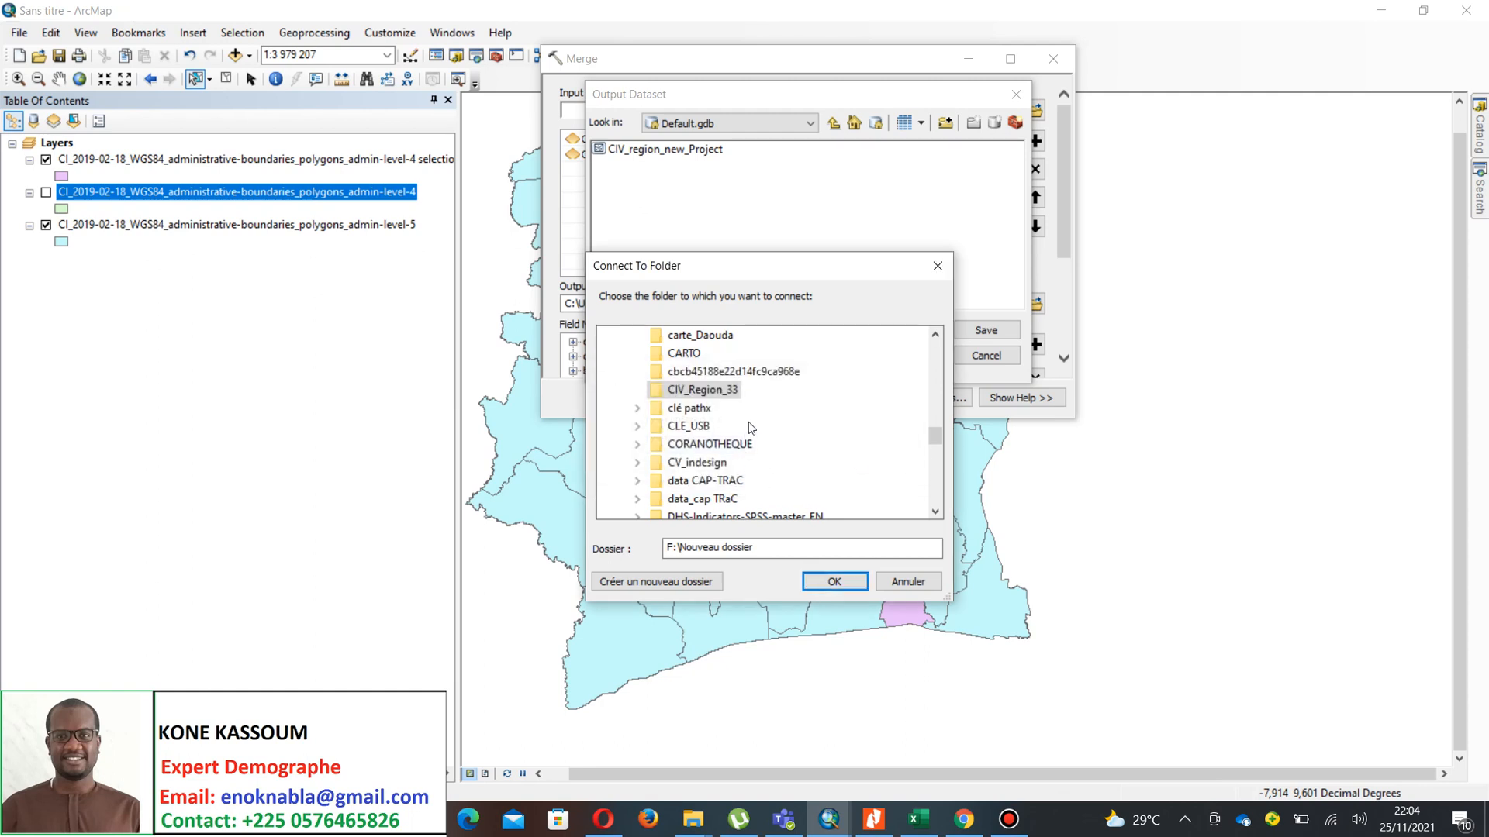
# - Look through the folders on the E: drive for a suitable output location, and collapse that drive again
pyautogui.scroll(3, 748, 422)
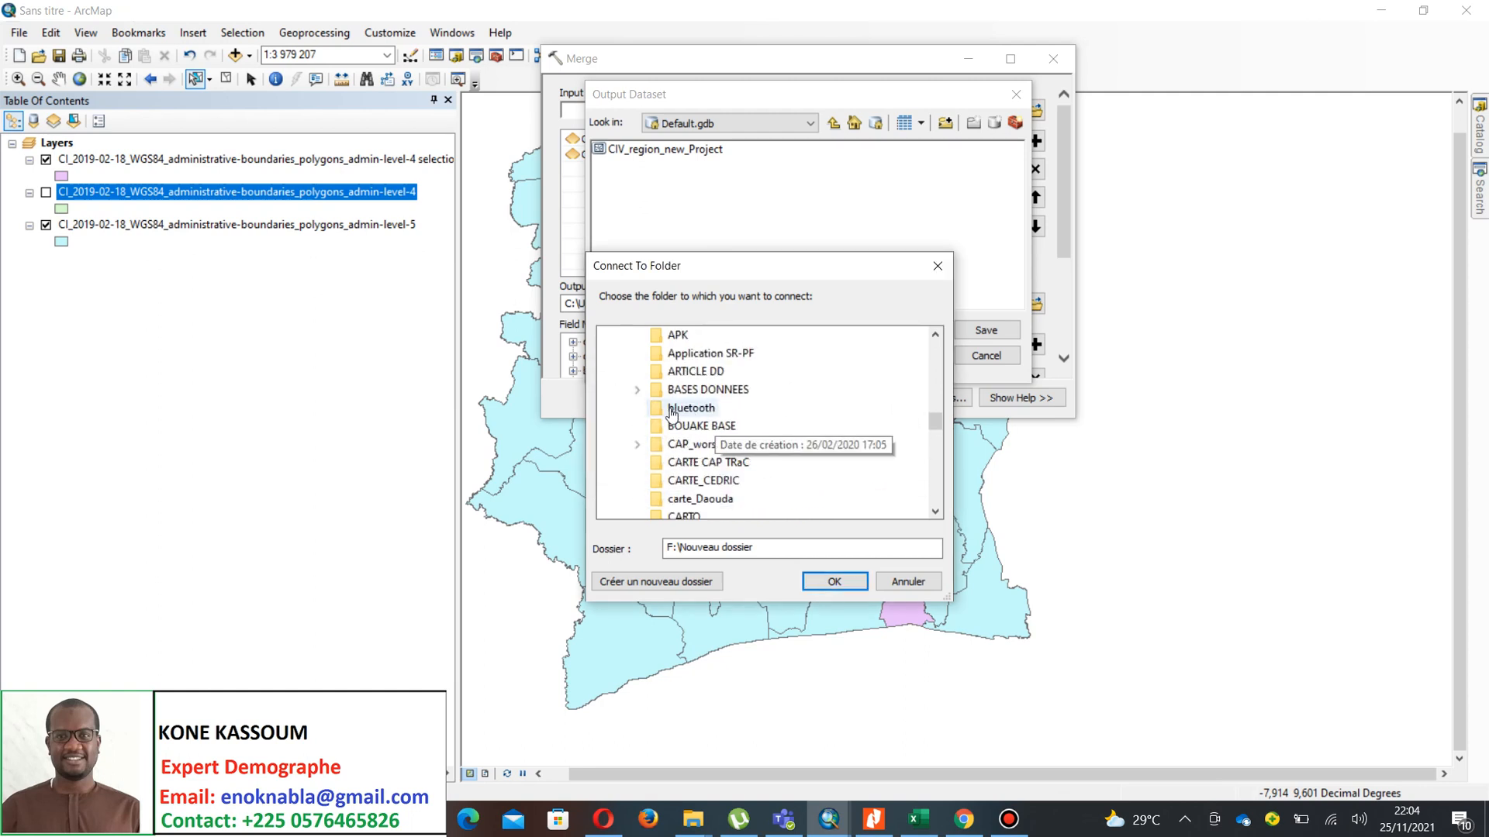
pyautogui.scroll(3, 717, 419)
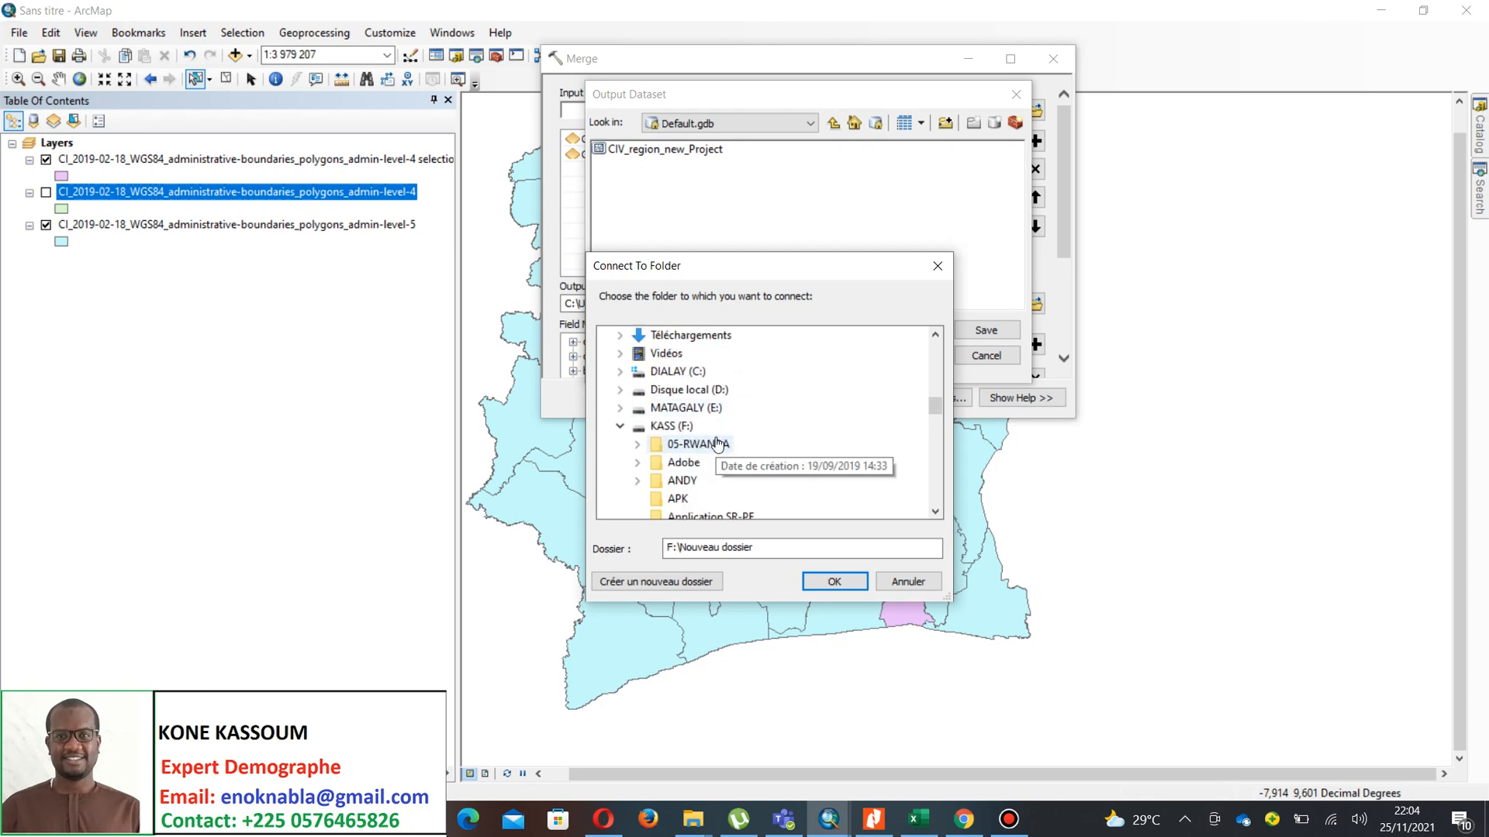
pyautogui.scroll(-1, 714, 442)
pyautogui.scroll(1, 708, 442)
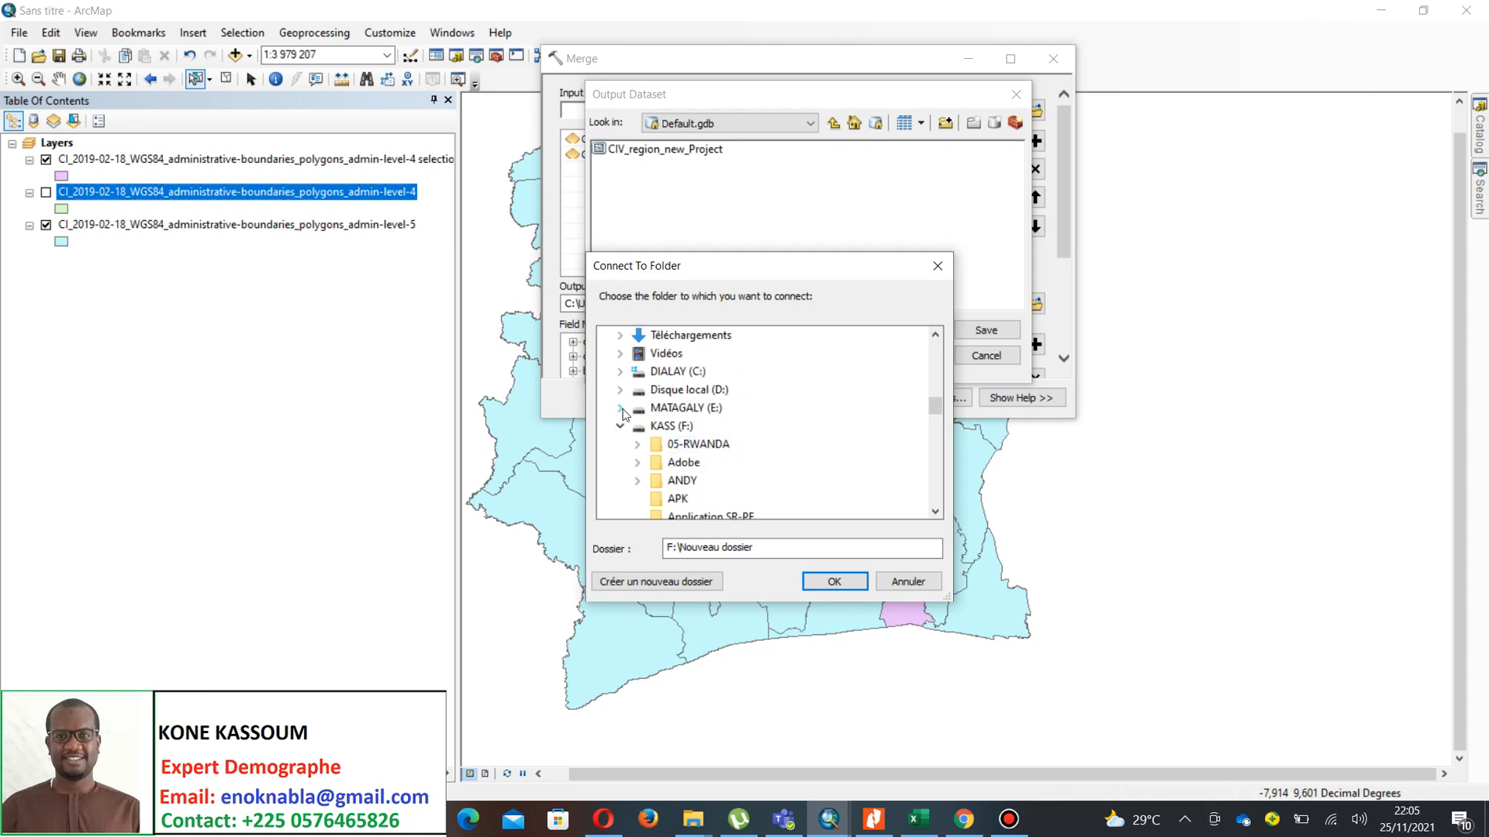
pyautogui.scroll(-3, 644, 415)
pyautogui.scroll(-2, 737, 497)
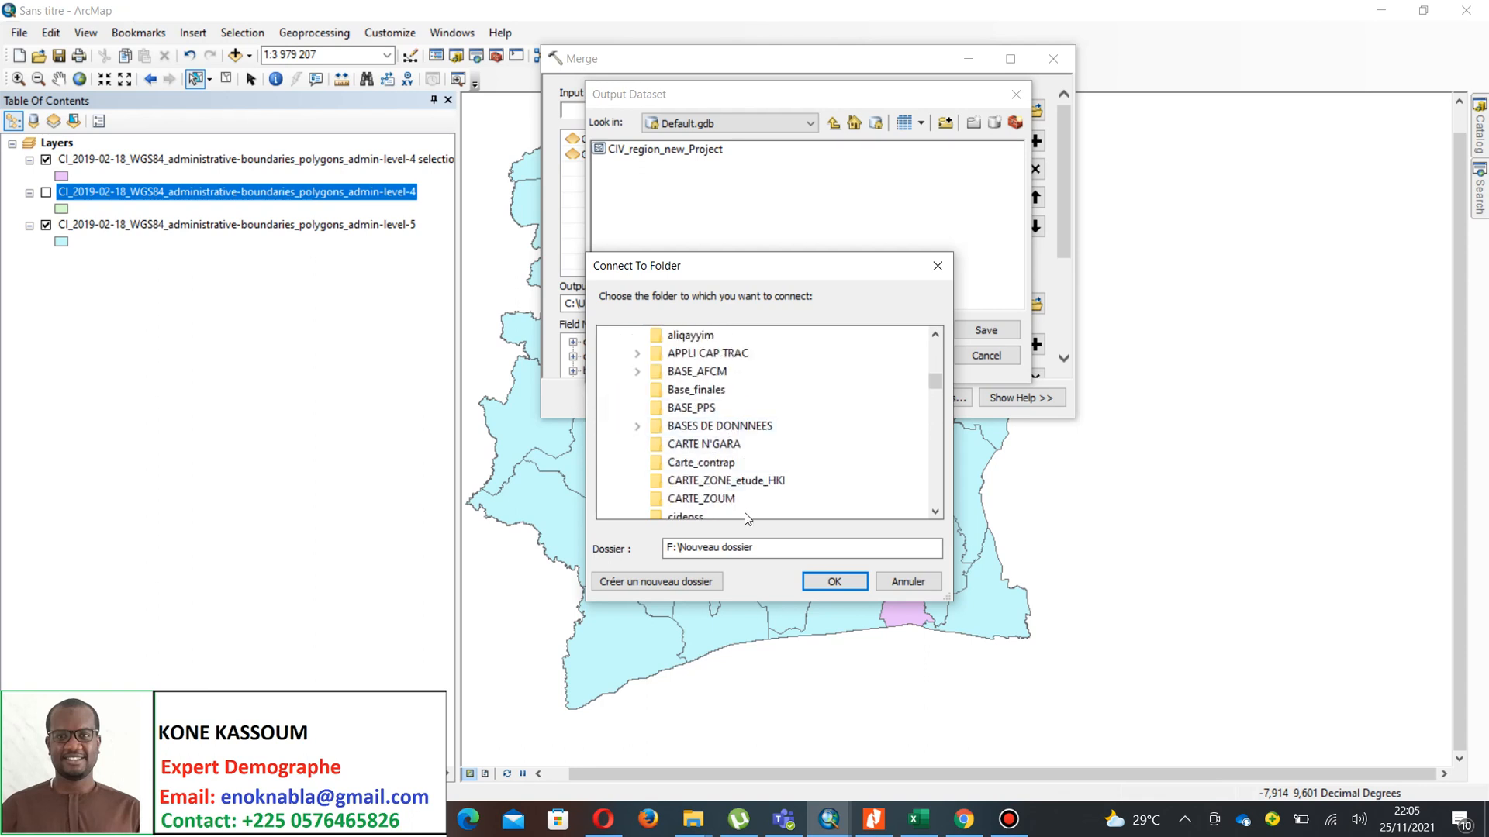
pyautogui.scroll(-2, 728, 462)
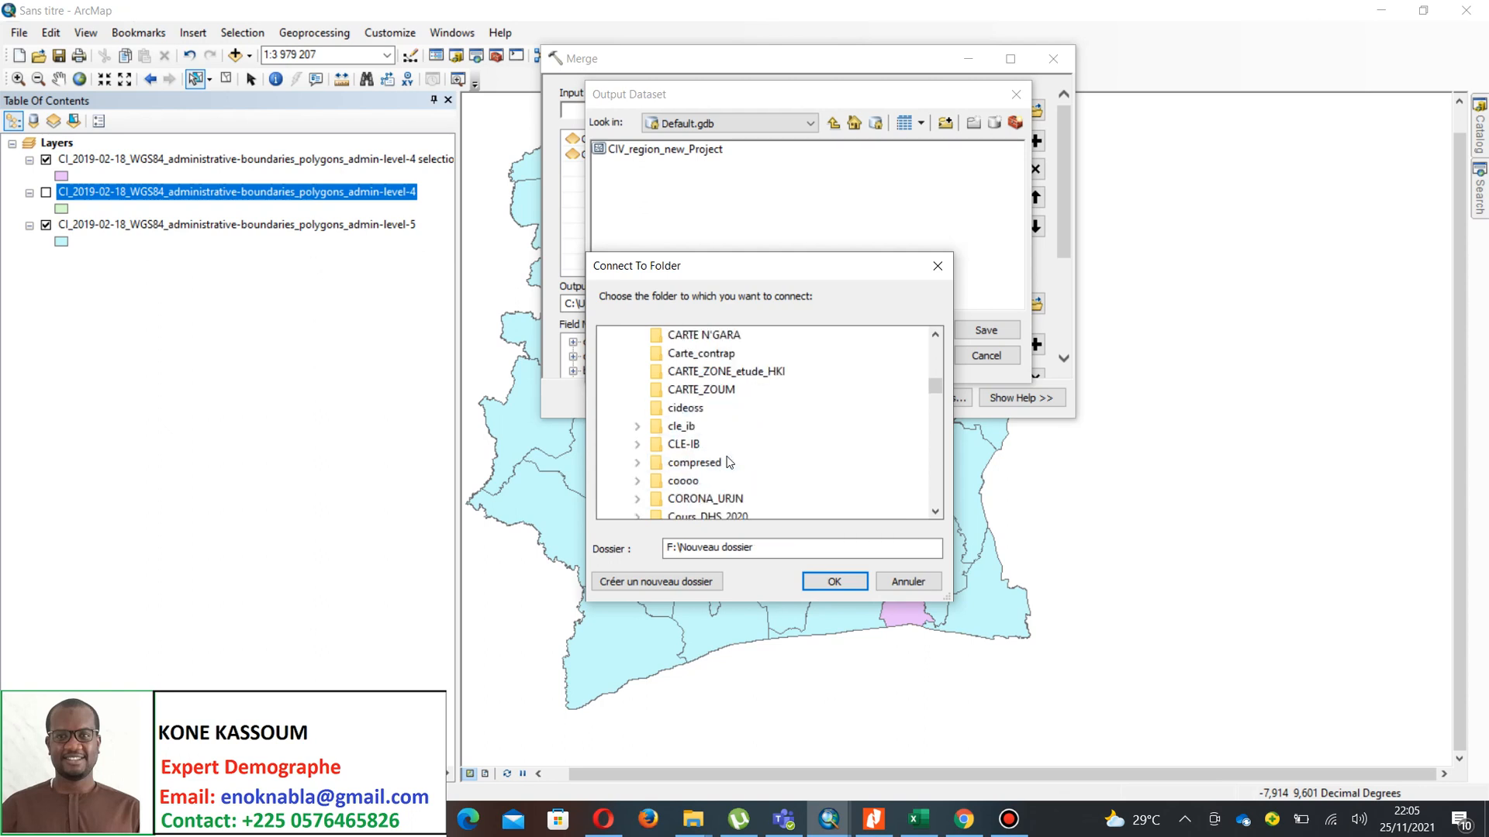
pyautogui.scroll(-1, 729, 463)
pyautogui.scroll(-1, 728, 462)
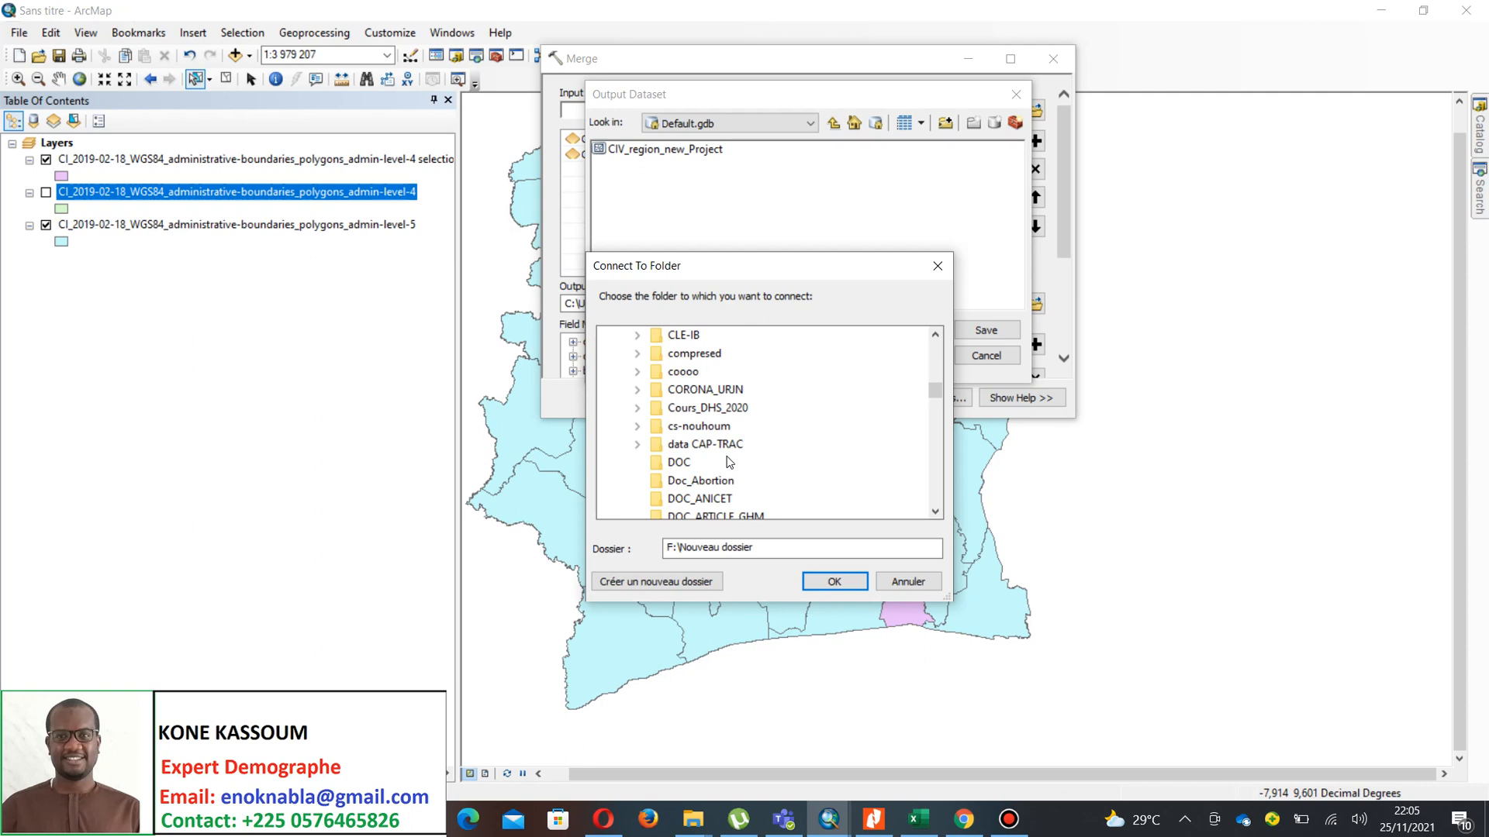
pyautogui.scroll(8, 728, 462)
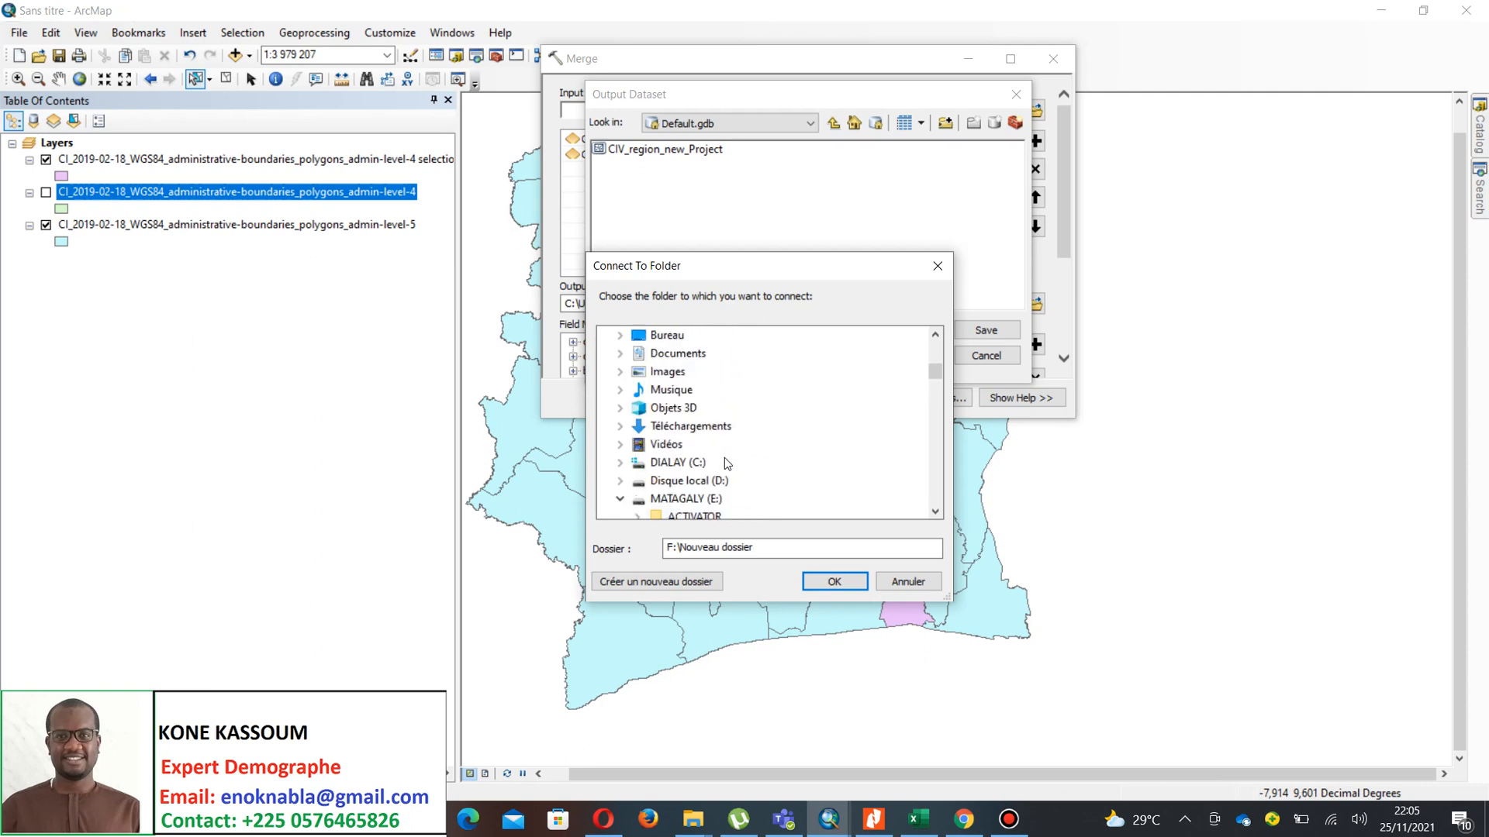
pyautogui.scroll(-1, 726, 463)
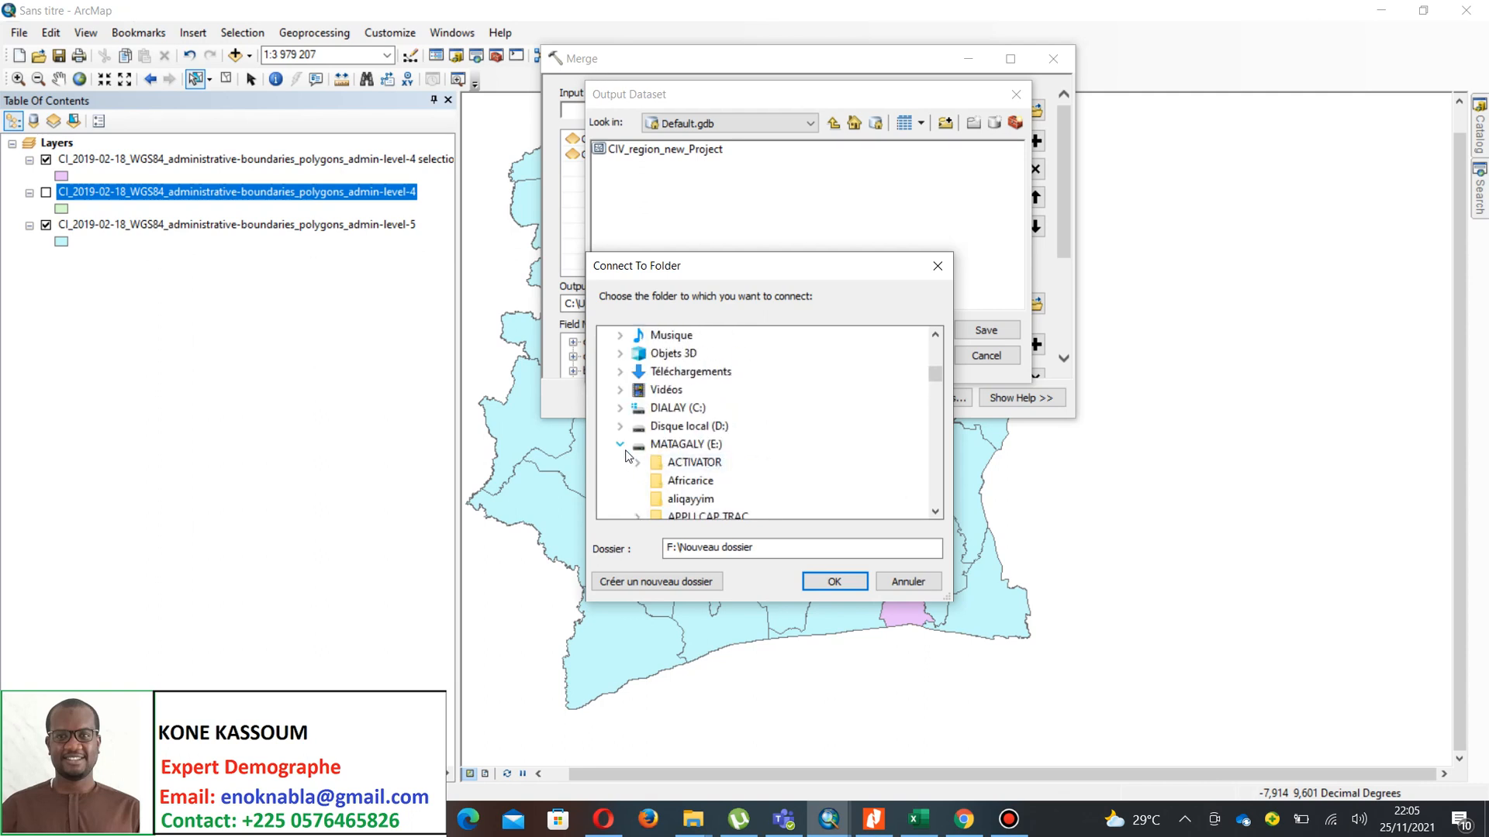
pyautogui.scroll(-1, 793, 479)
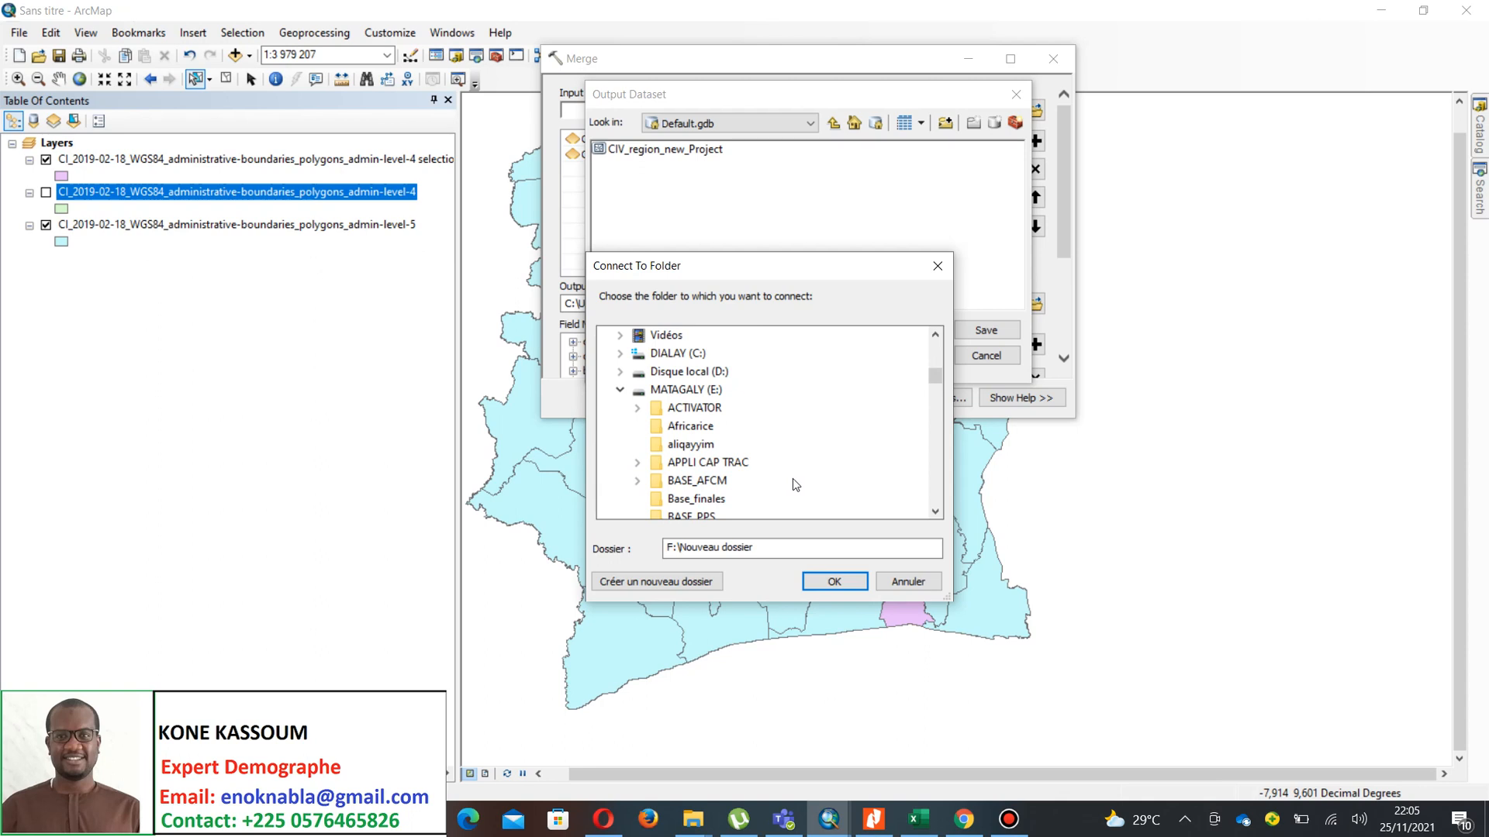
pyautogui.click(619, 390)
# - Connect to the CIV_adm folder inside Map Côte - copie on the F: drive as the merge's output location
pyautogui.scroll(-5, 680, 459)
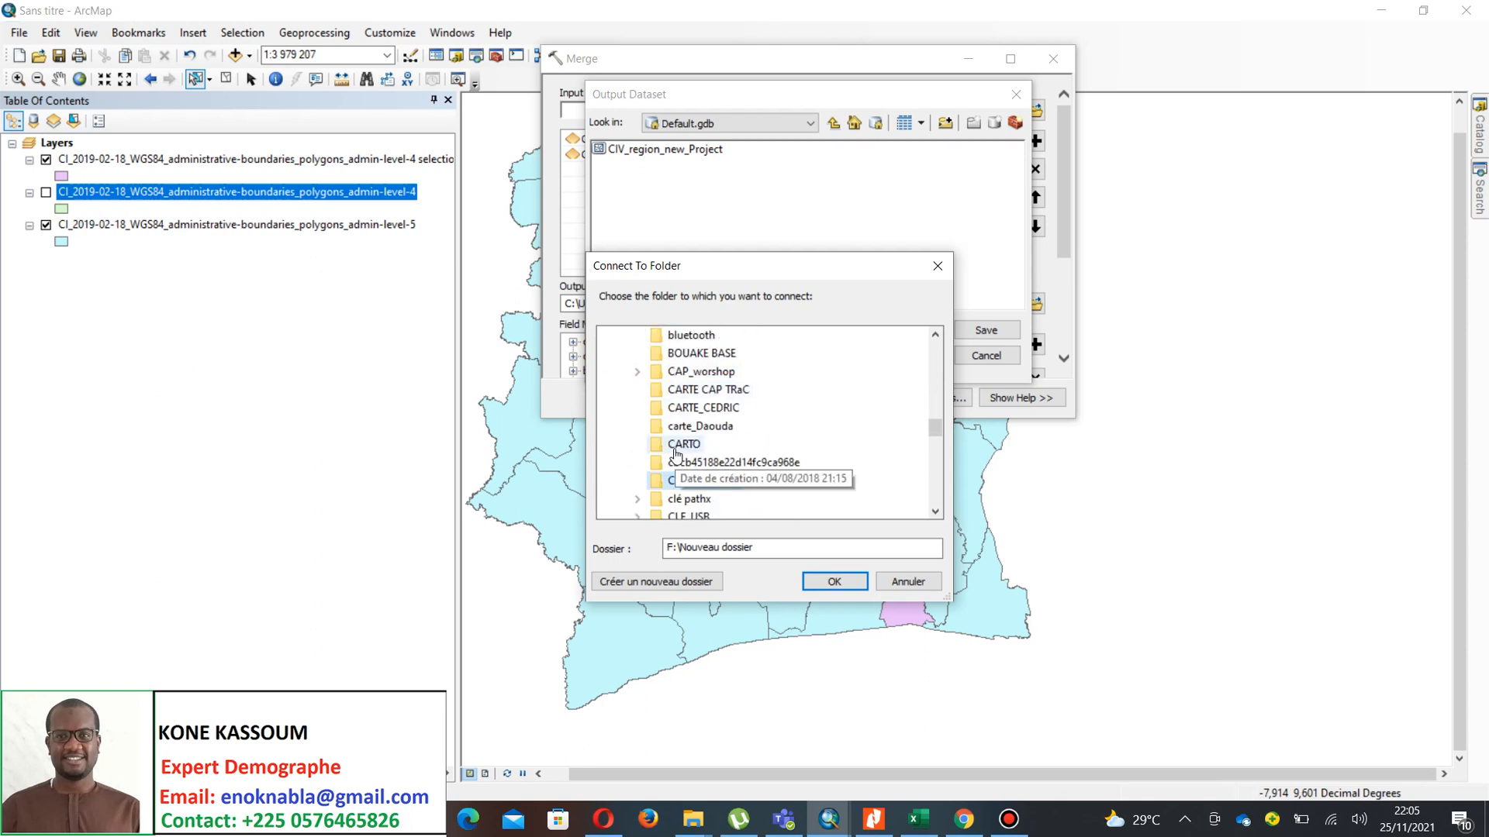
pyautogui.scroll(-4, 727, 465)
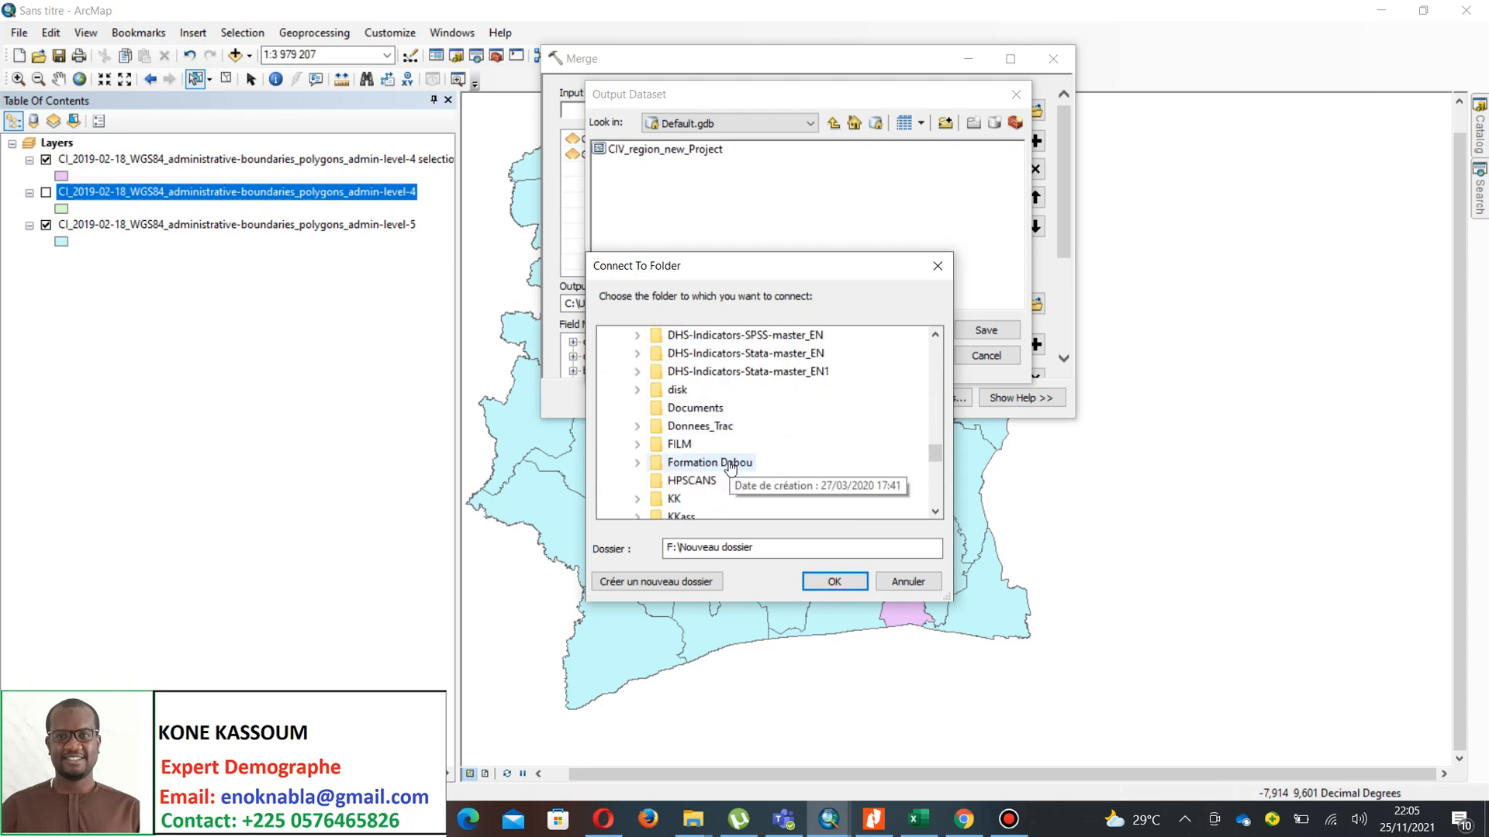
pyautogui.scroll(-1, 729, 466)
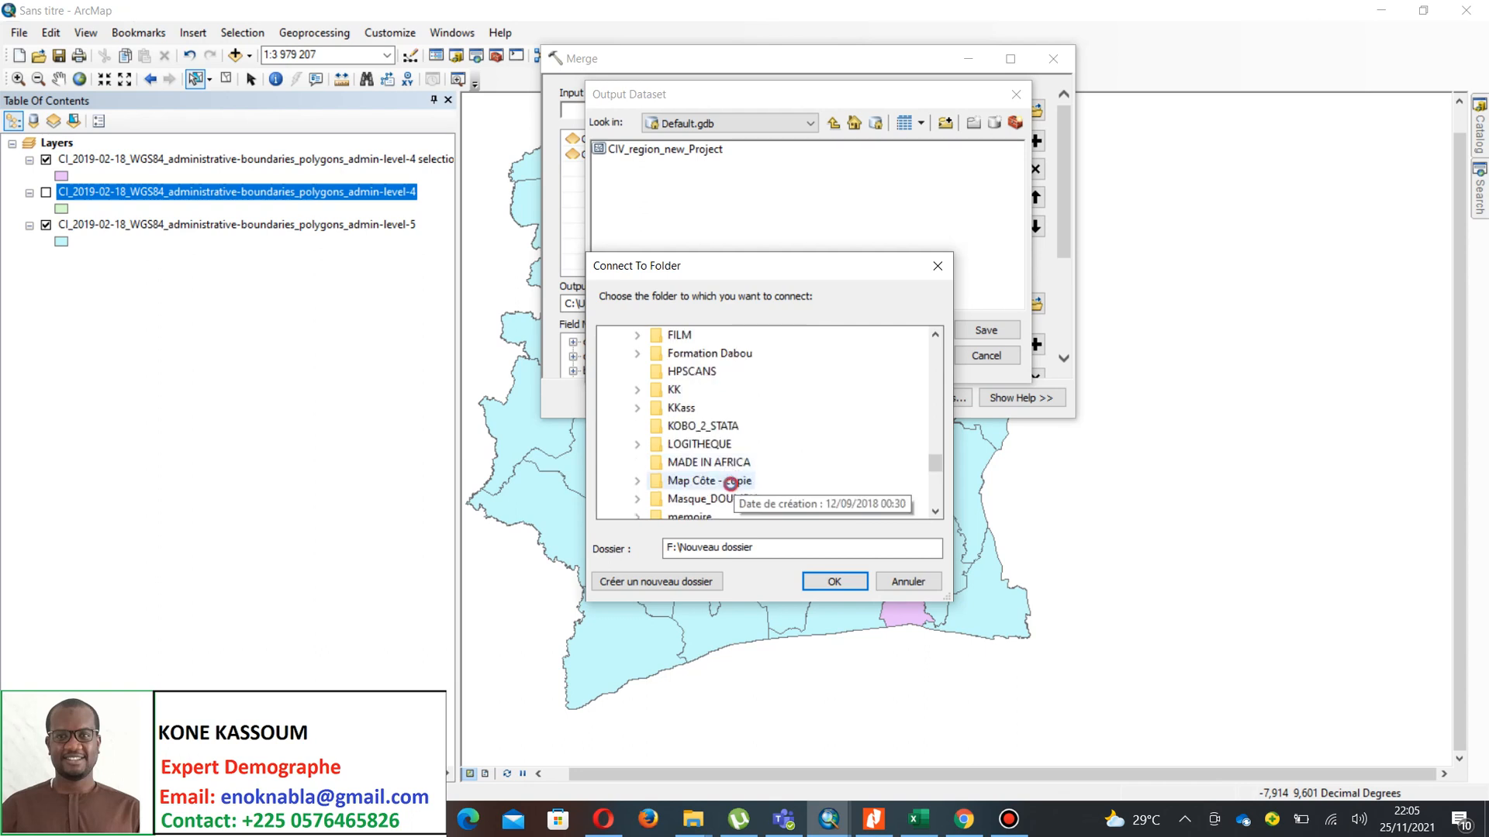
pyautogui.doubleClick(733, 479)
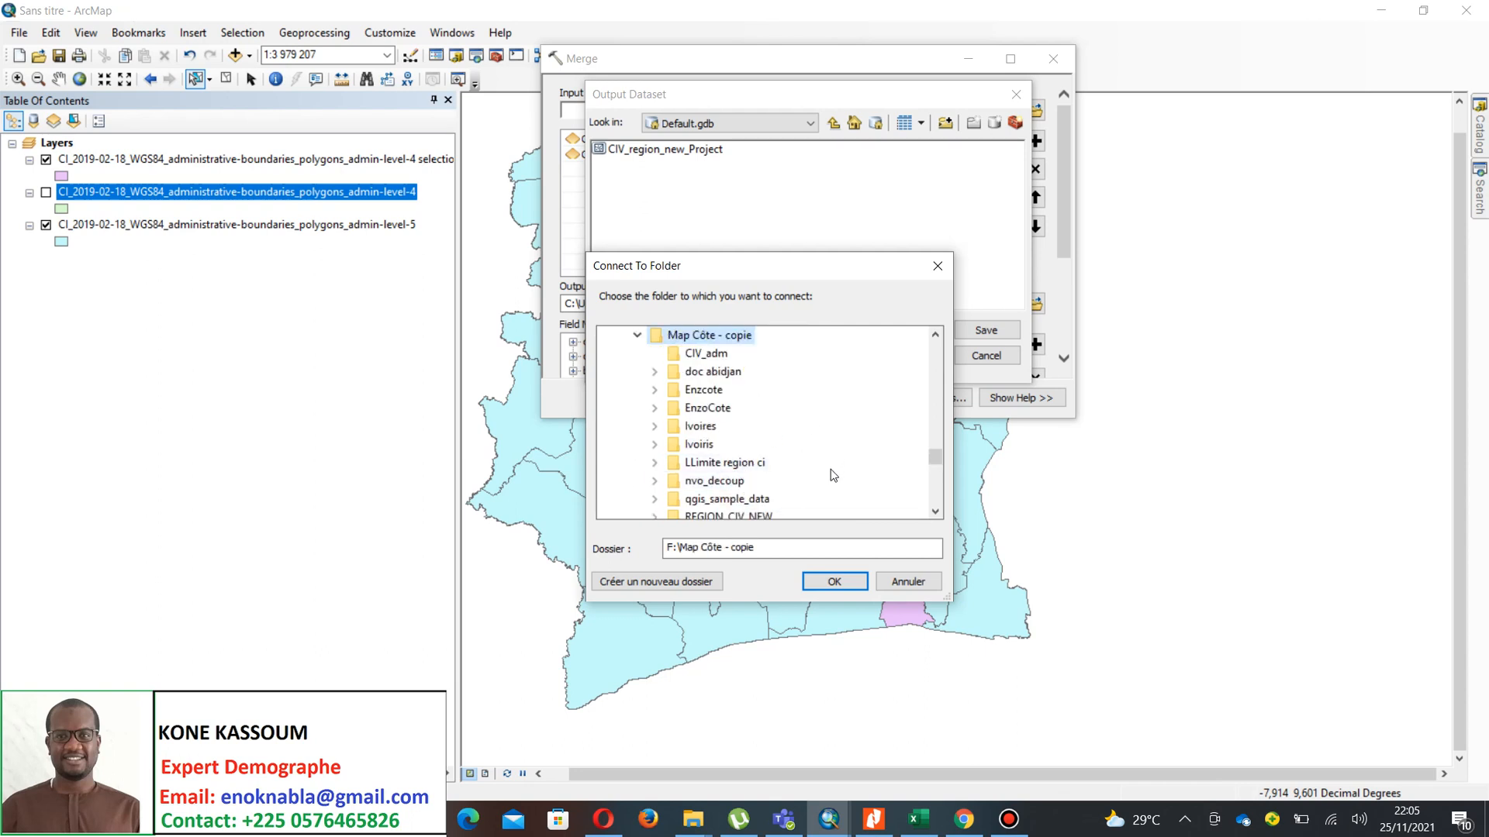
pyautogui.click(719, 355)
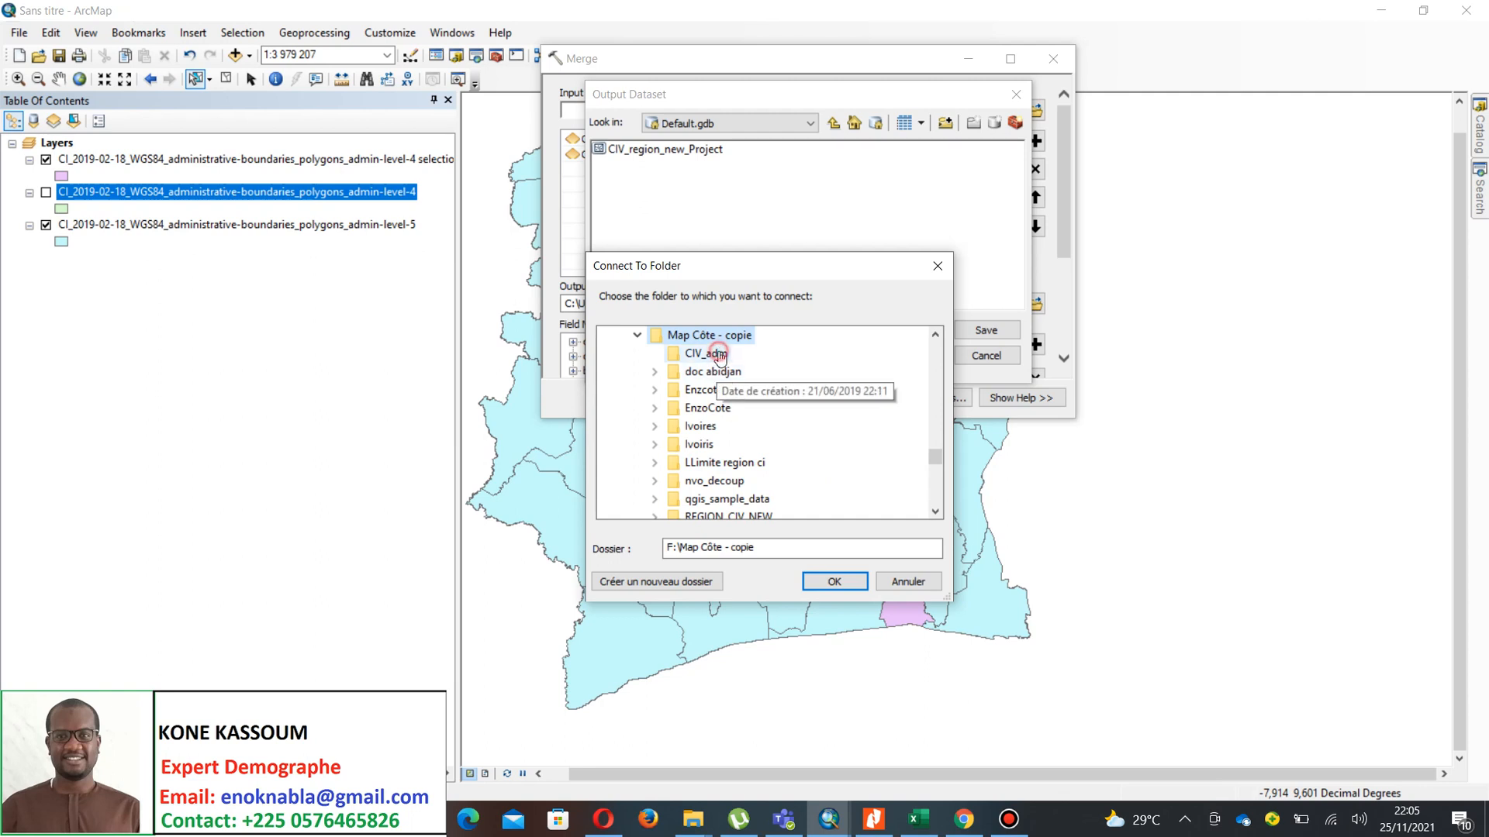
pyautogui.click(835, 581)
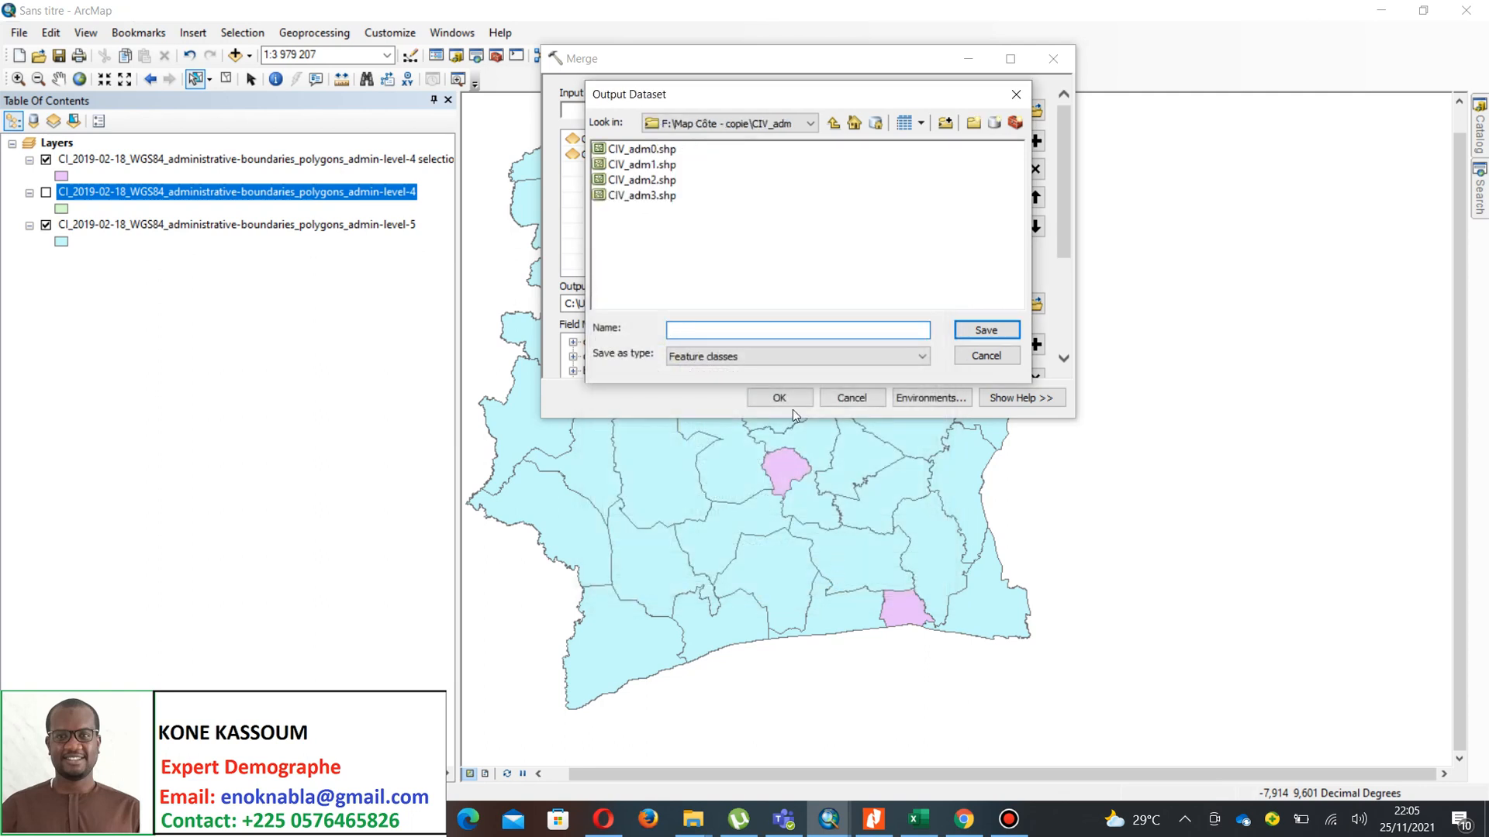
# - Name the merge's output dataset CIV_Region_33.shp, keep the feature classes type, and save this output path
pyautogui.click(753, 326)
pyautogui.click(753, 327)
pyautogui.click(674, 196)
pyautogui.click(715, 330)
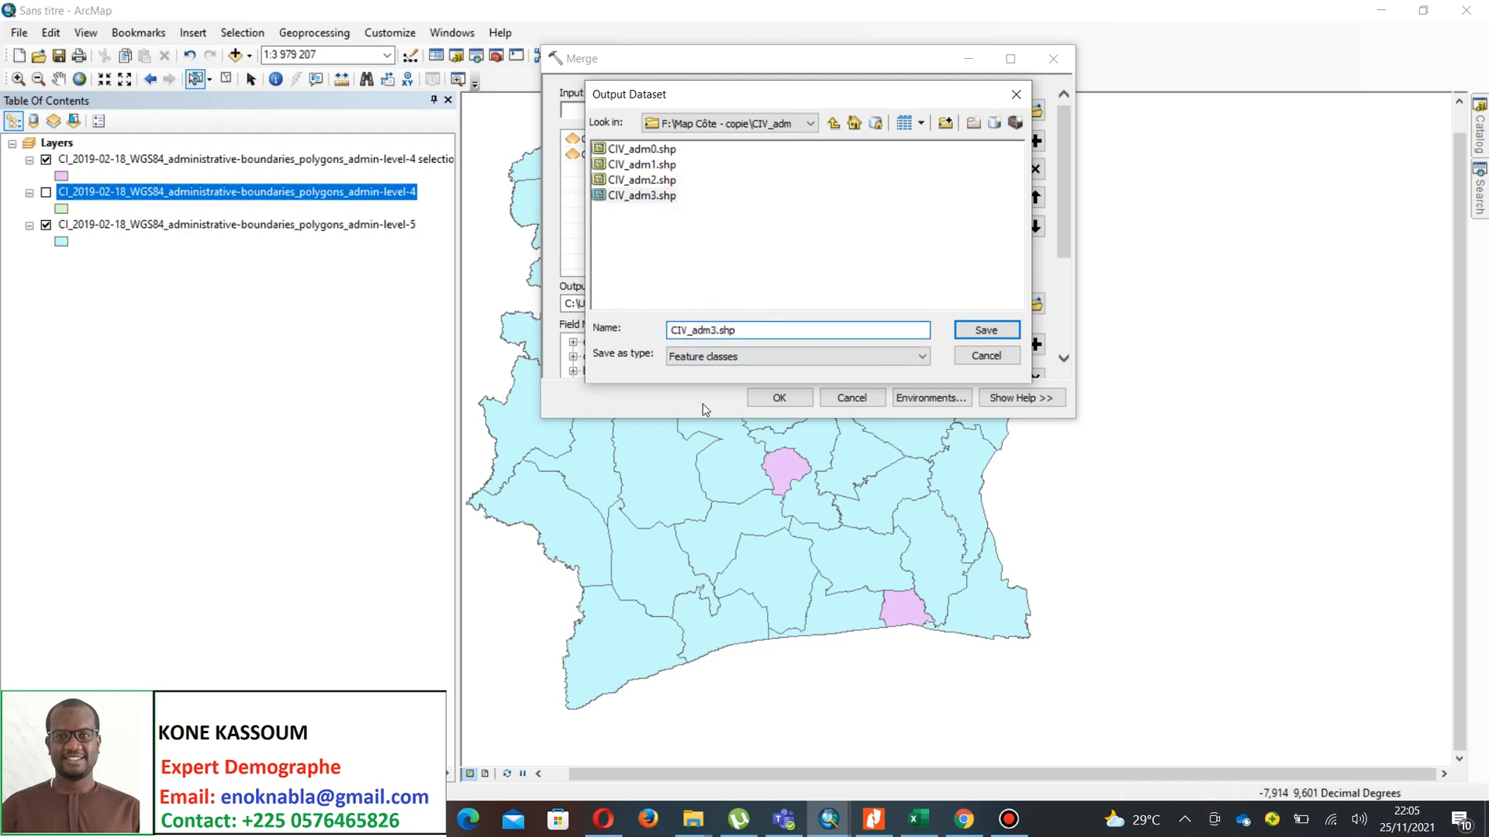
pyautogui.press('BackSpace')
pyautogui.press('BackSpace')
pyautogui.press('BackSpace')
pyautogui.press('BackSpace')
pyautogui.write('Region_33')
pyautogui.click(840, 354)
pyautogui.click(843, 356)
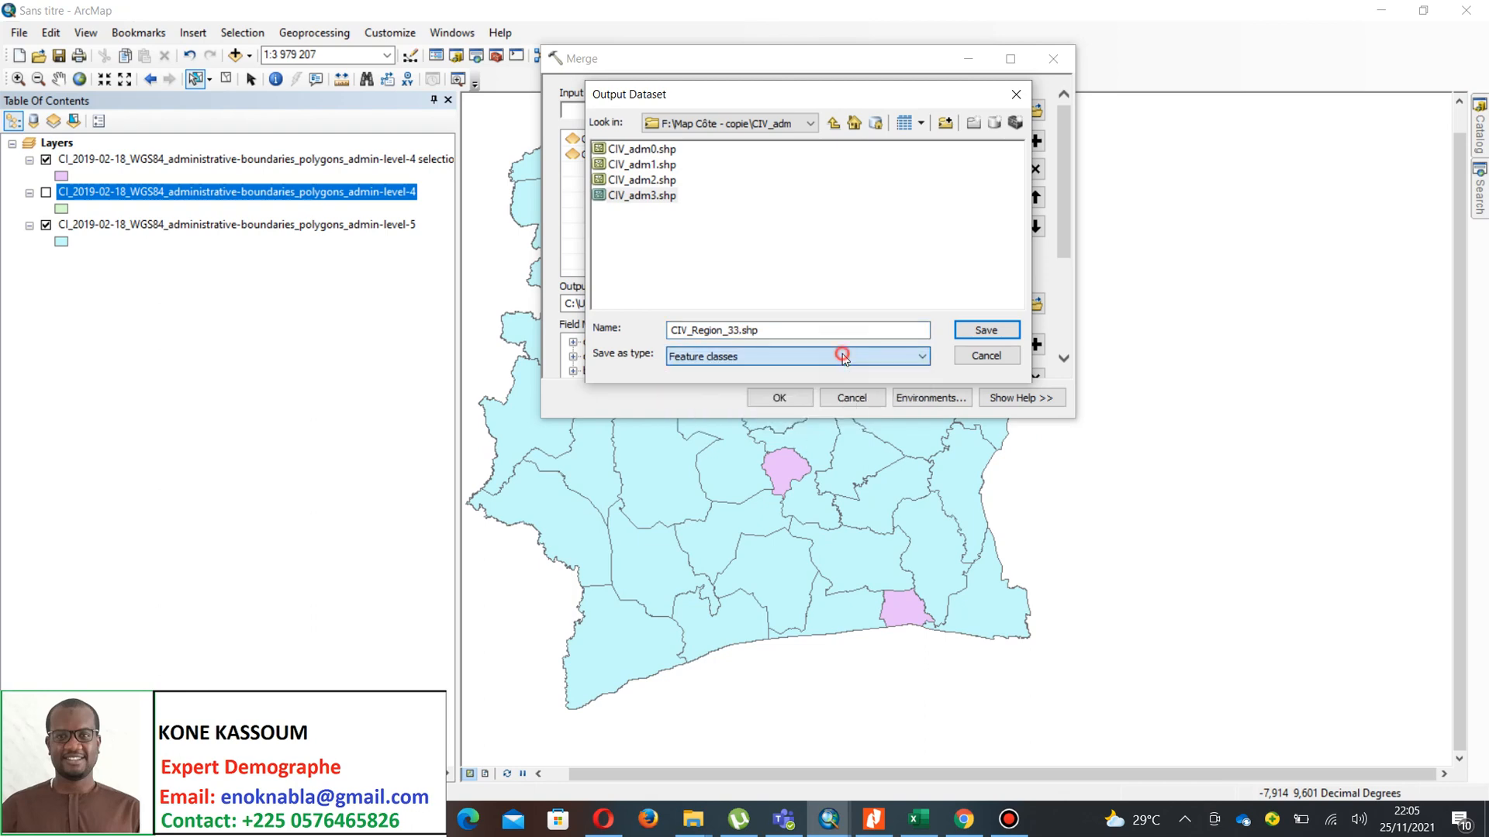
pyautogui.click(1000, 329)
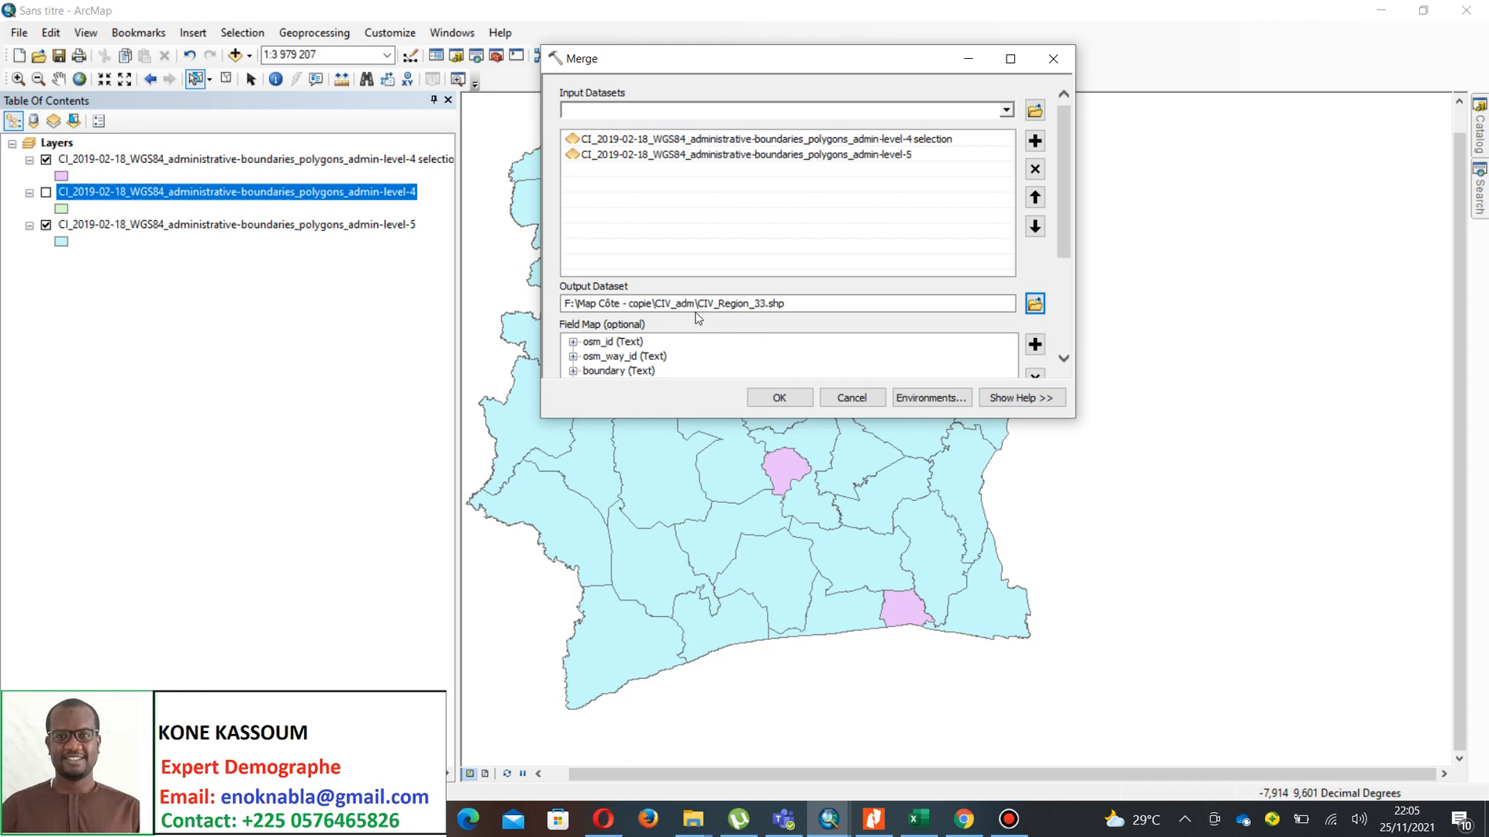
# - Review the merge's field map and run the merge into CIV_Region_33.shp
pyautogui.click(779, 400)
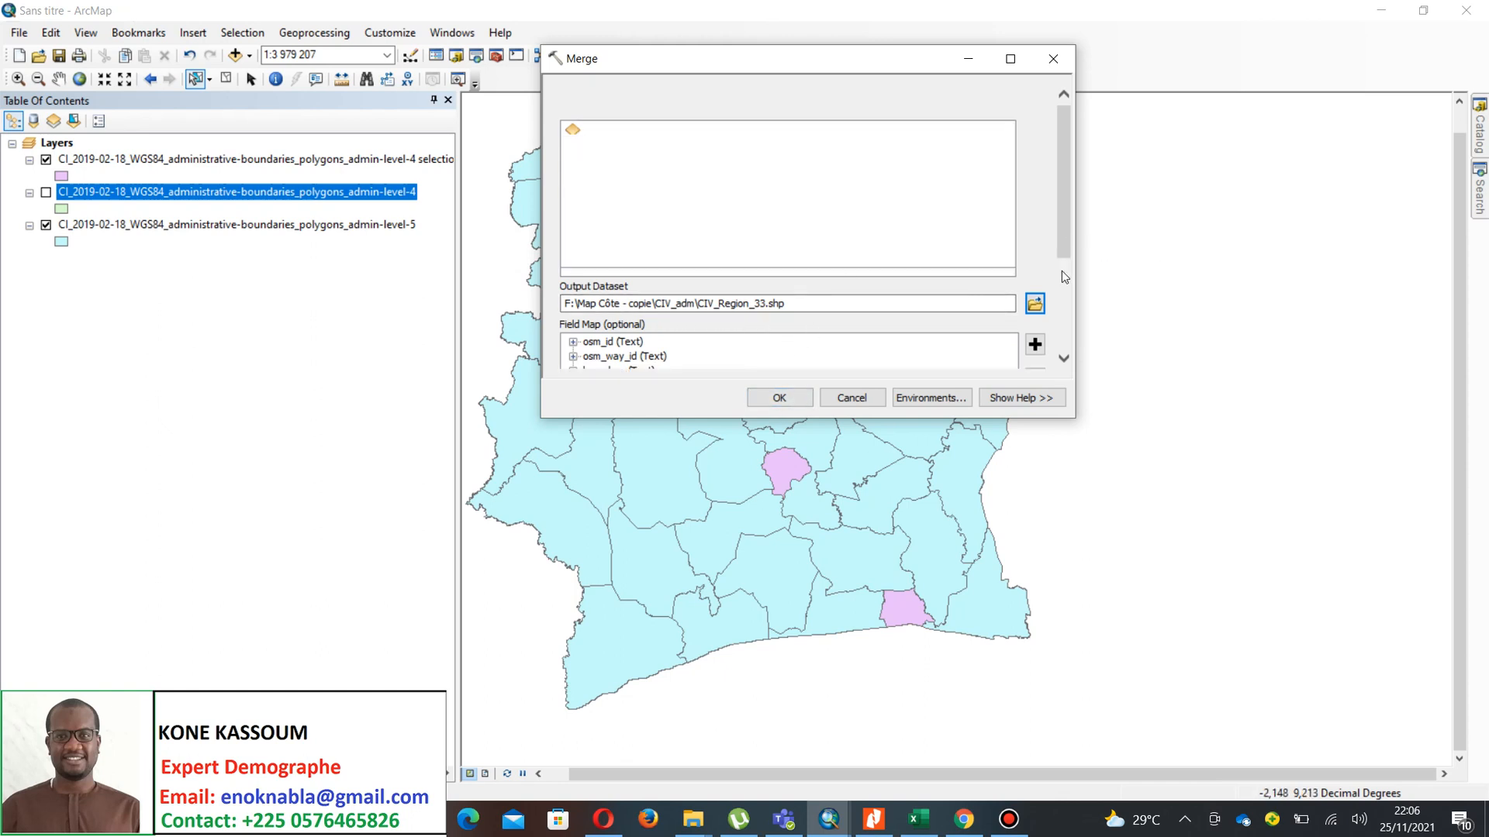
pyautogui.scroll(-3, 1063, 271)
pyautogui.scroll(2, 1063, 273)
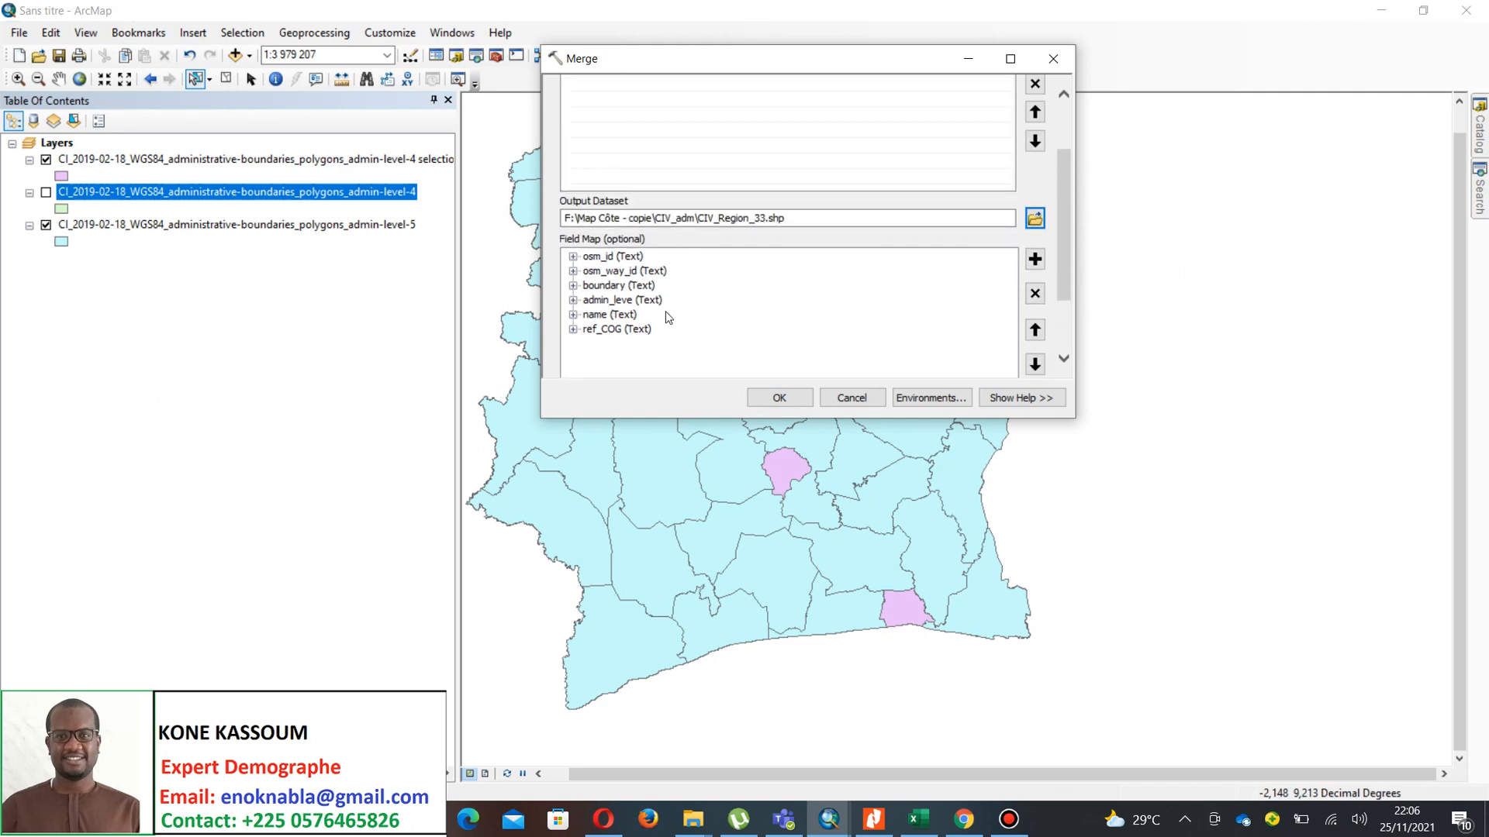
pyautogui.click(780, 398)
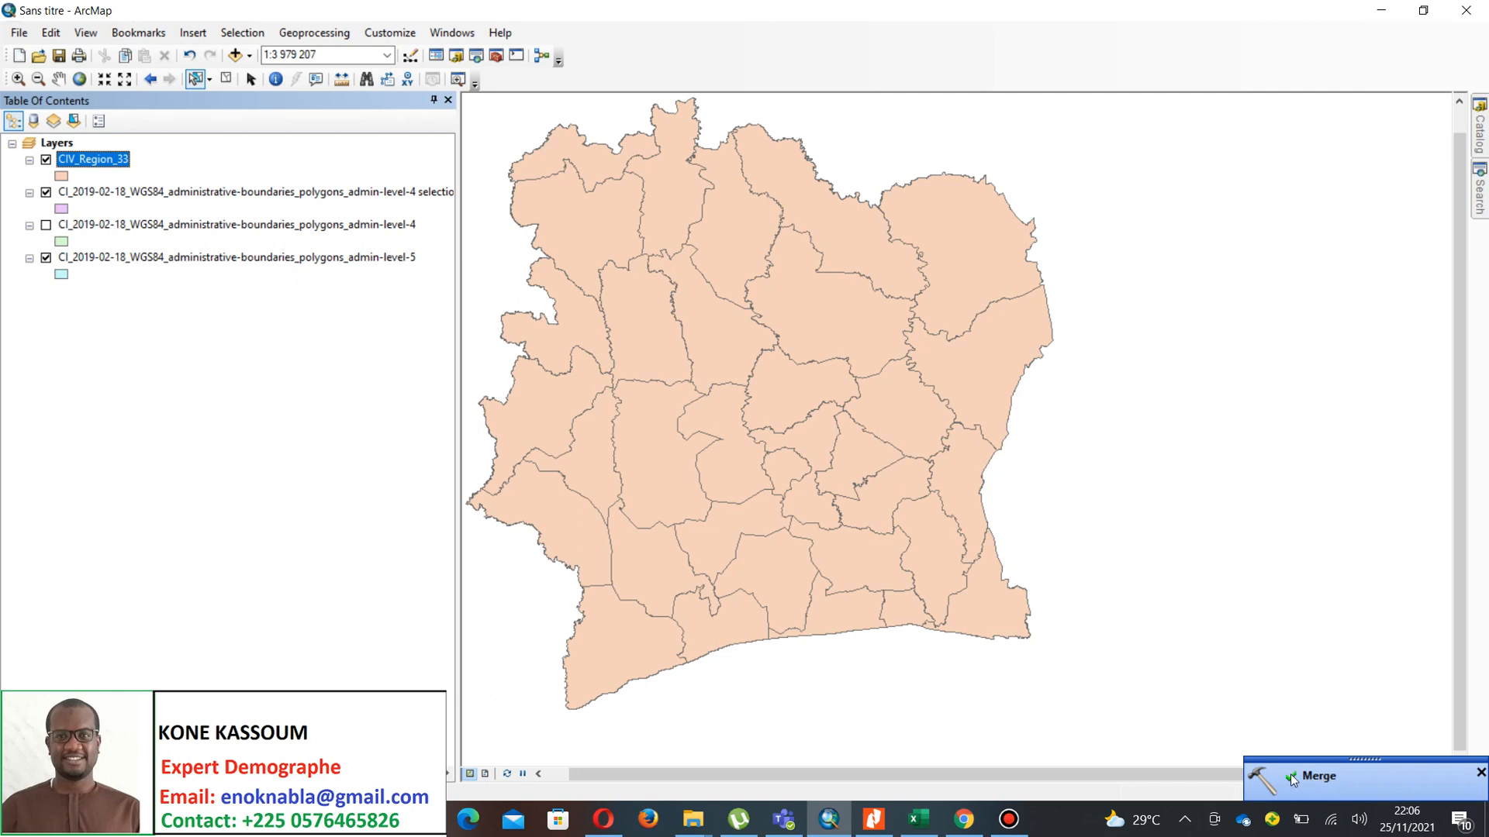
# - Turn off and remove the admin-level-4 selection, admin-level-4 and admin-level-5 layers, keeping only CIV_Region_33
pyautogui.click(47, 194)
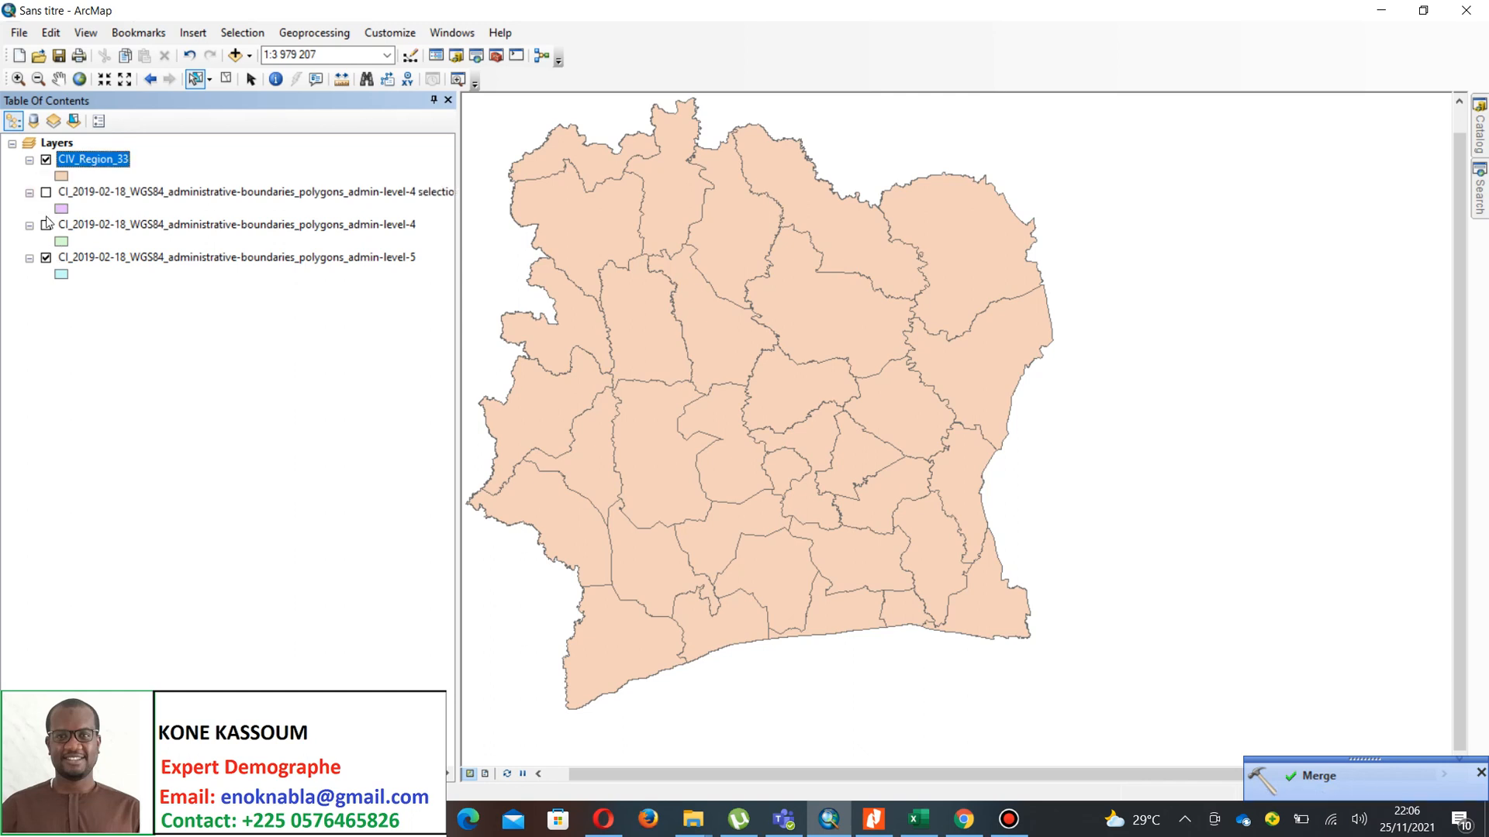
pyautogui.click(46, 259)
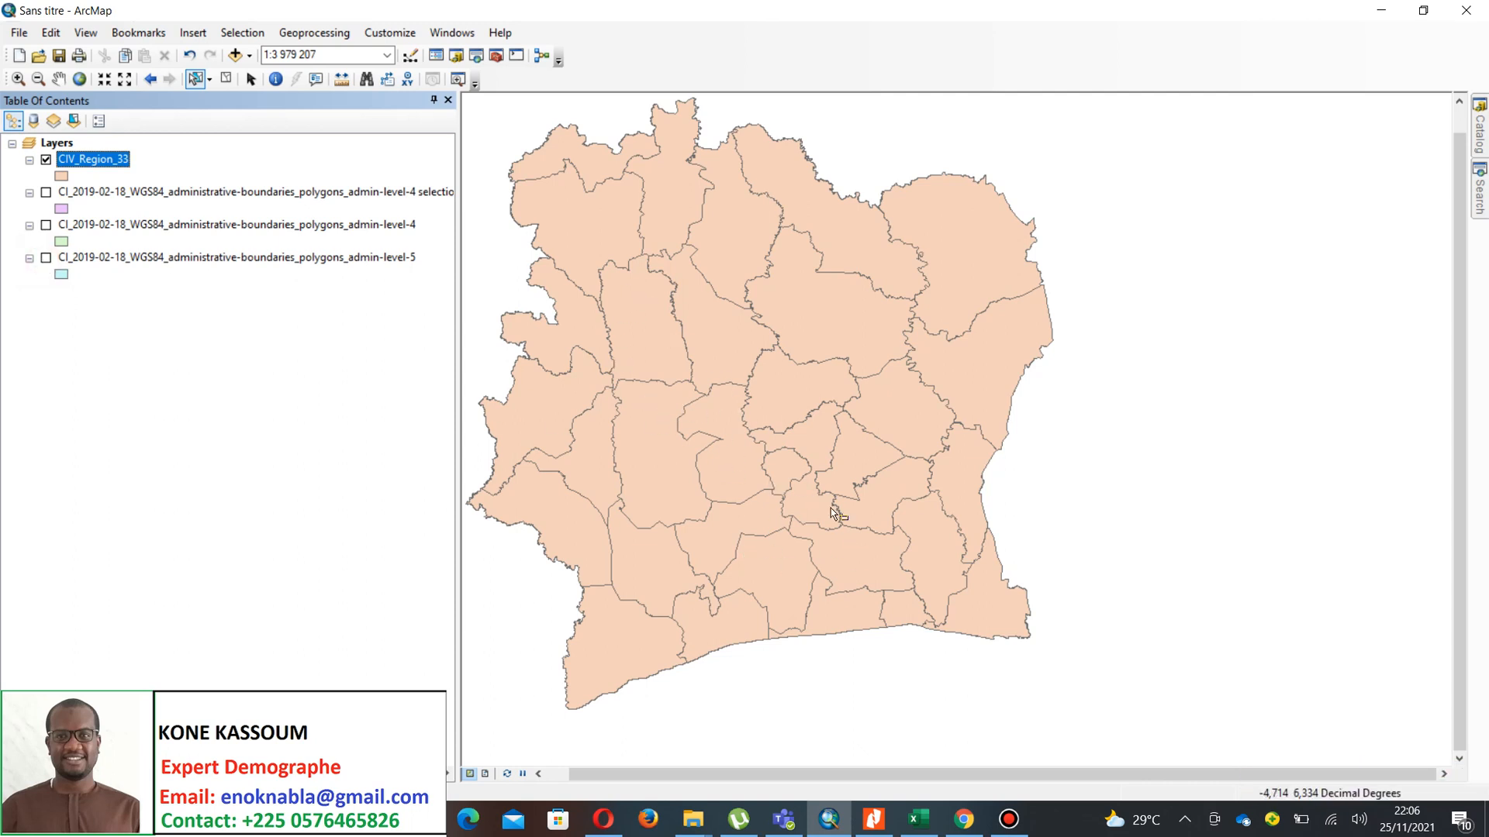
pyautogui.rightClick(238, 194)
pyautogui.click(248, 222)
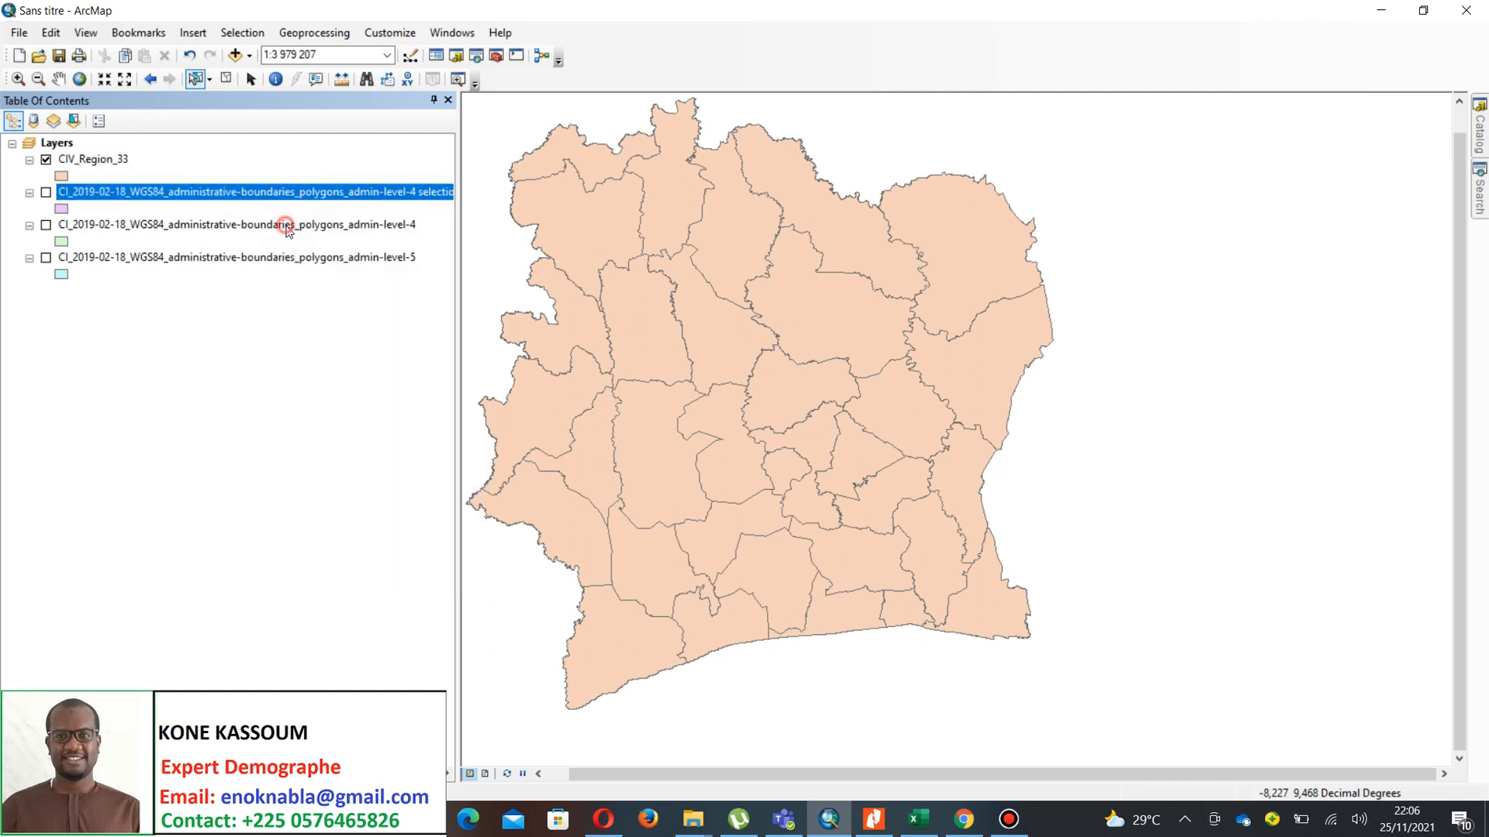
pyautogui.rightClick(242, 196)
pyautogui.click(255, 222)
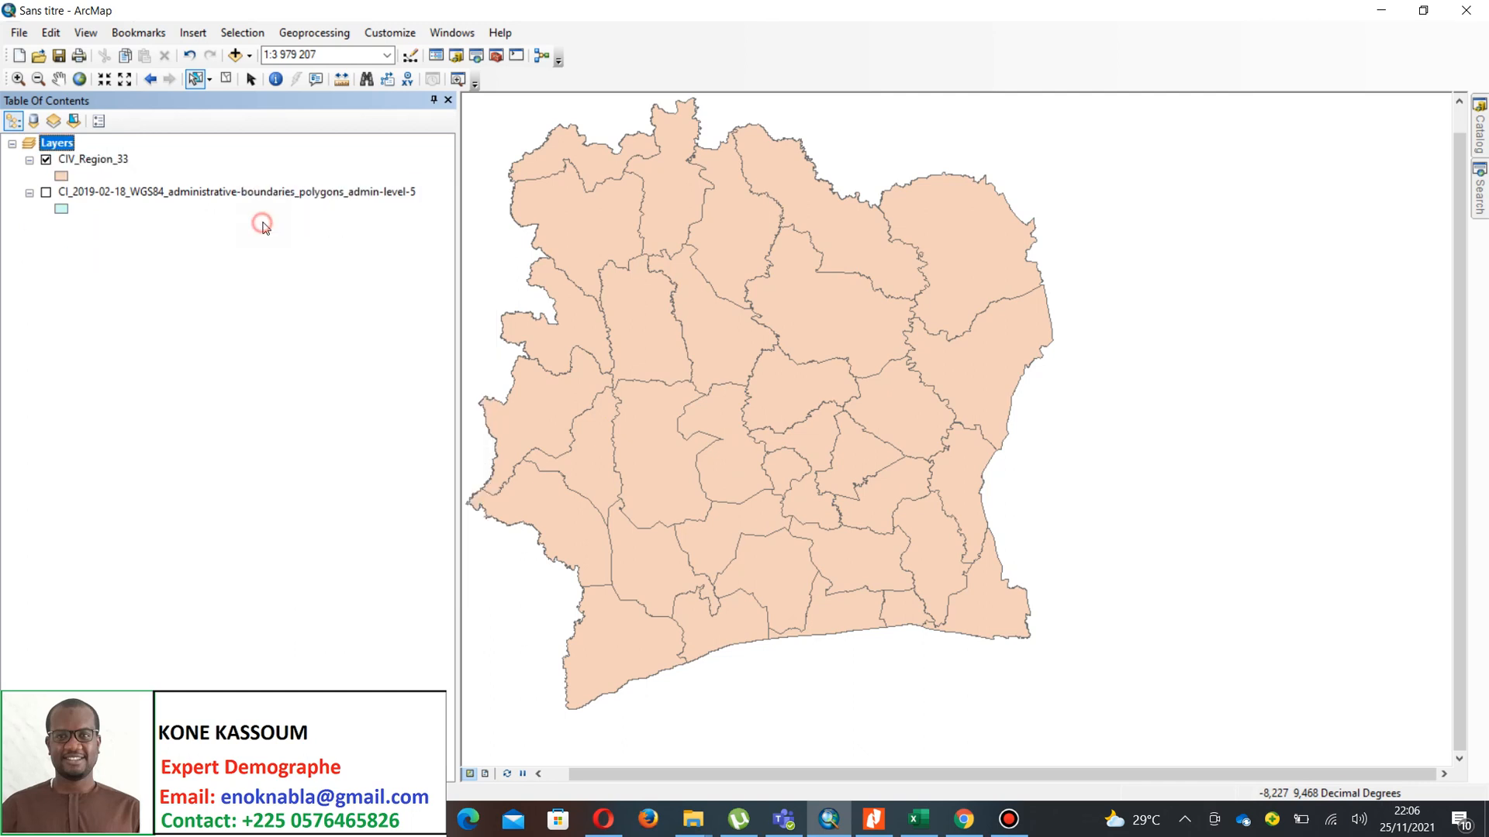
pyautogui.rightClick(227, 198)
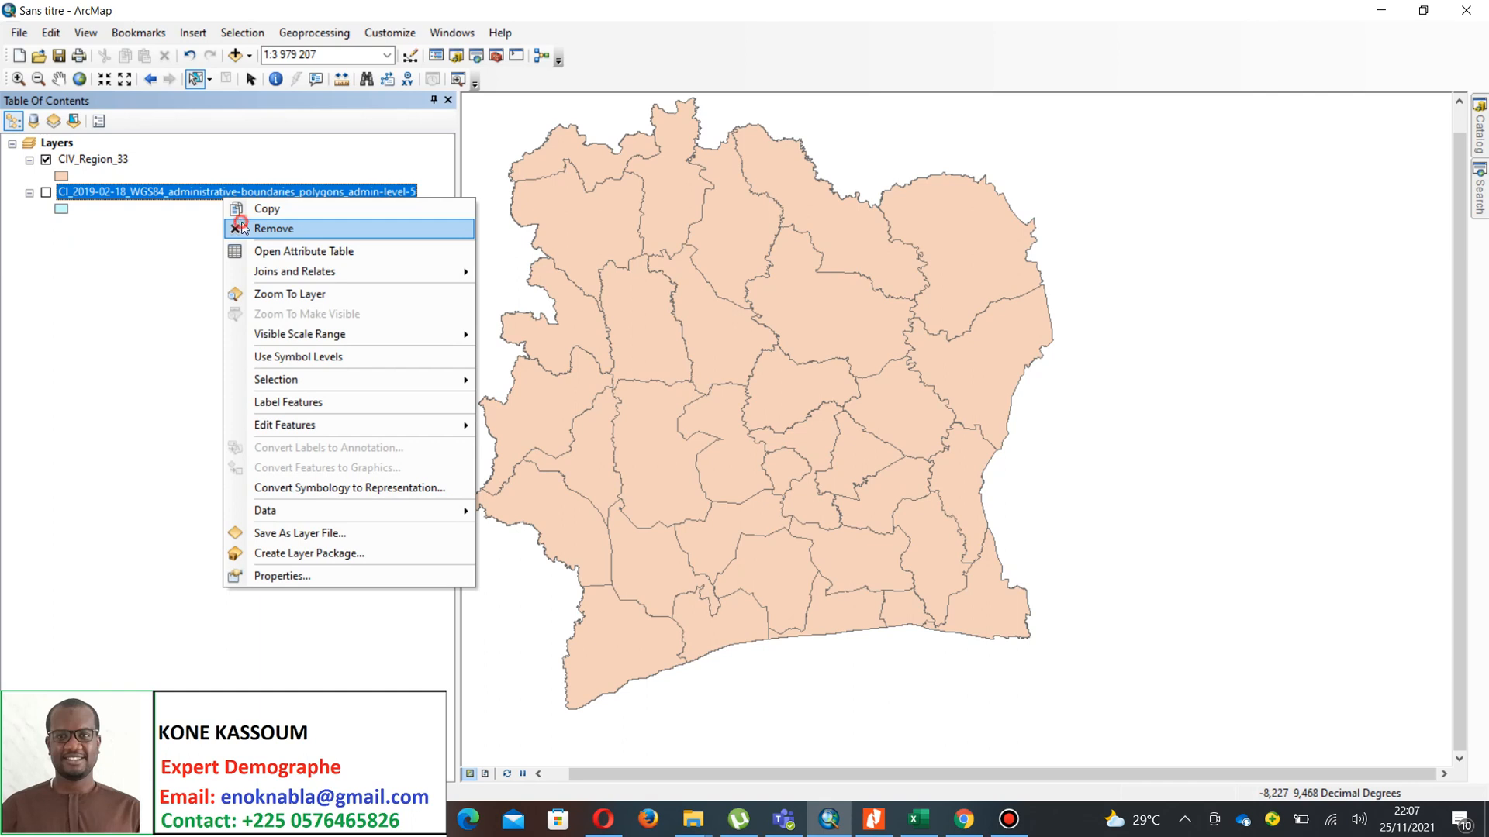
pyautogui.click(244, 225)
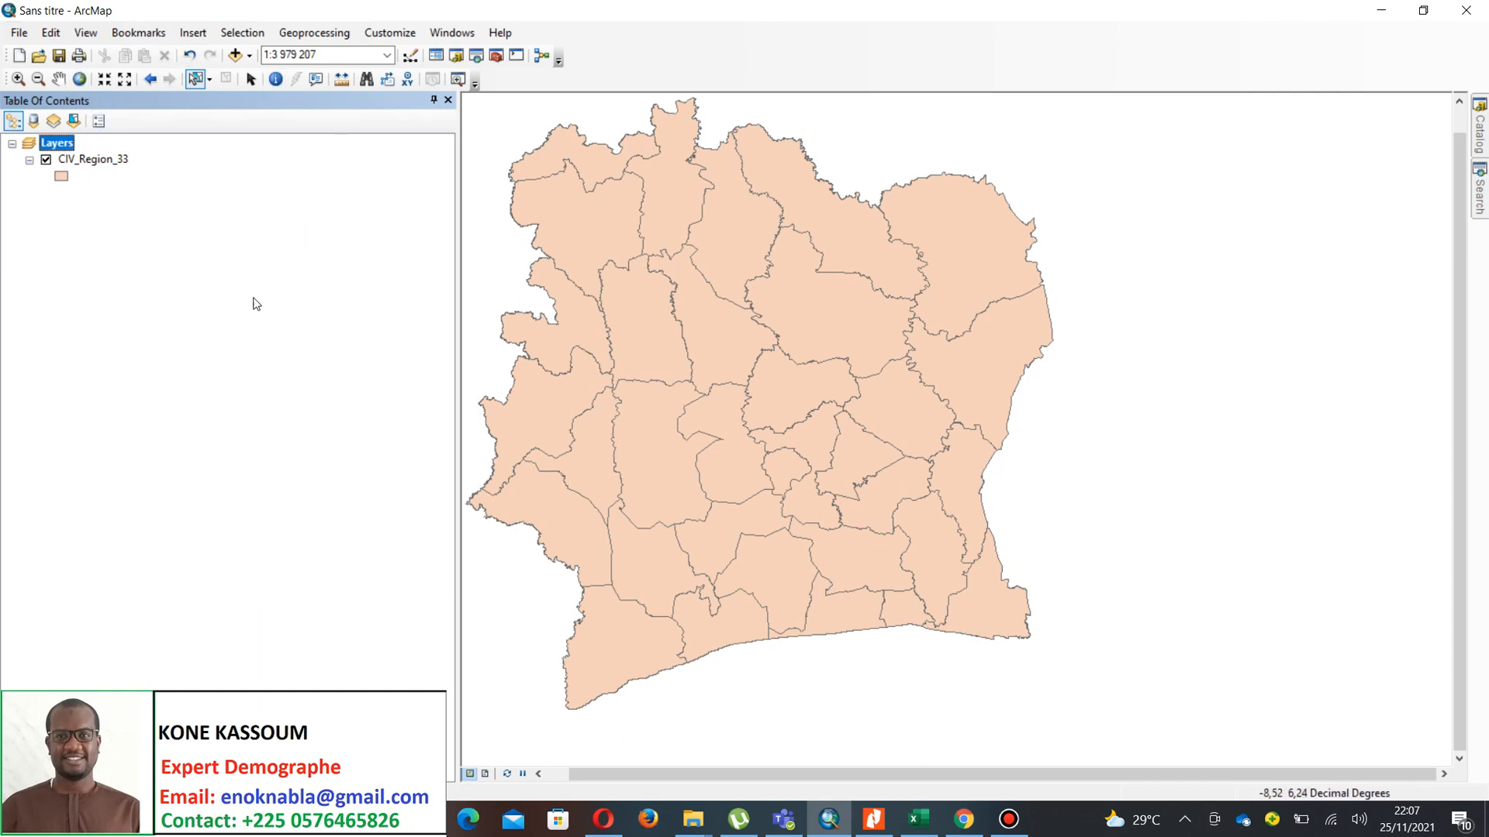
# - Open the attribute table of CIV_Region_33 and look through its records from first to last
pyautogui.rightClick(119, 160)
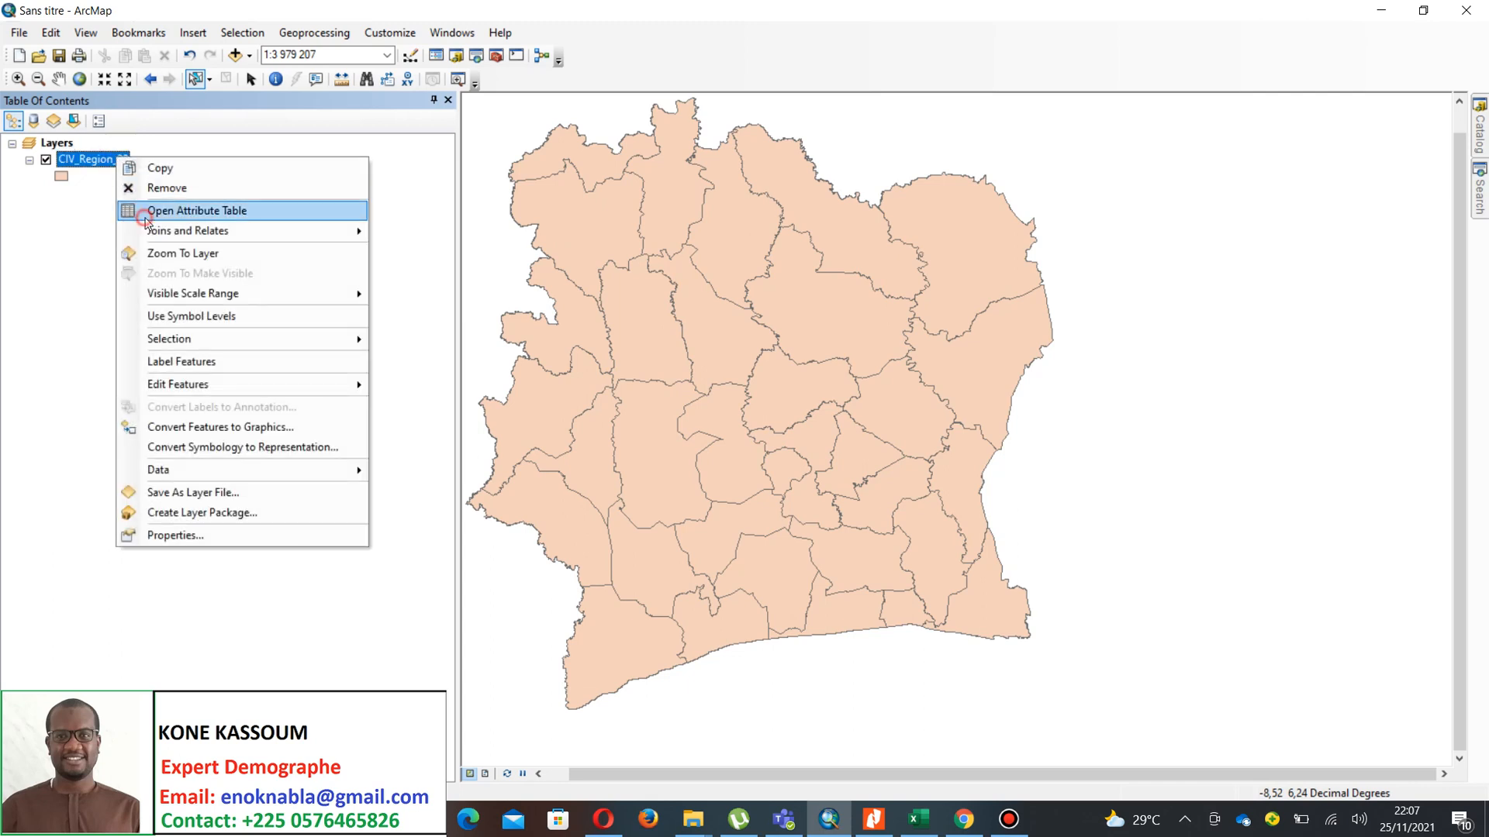
pyautogui.click(144, 211)
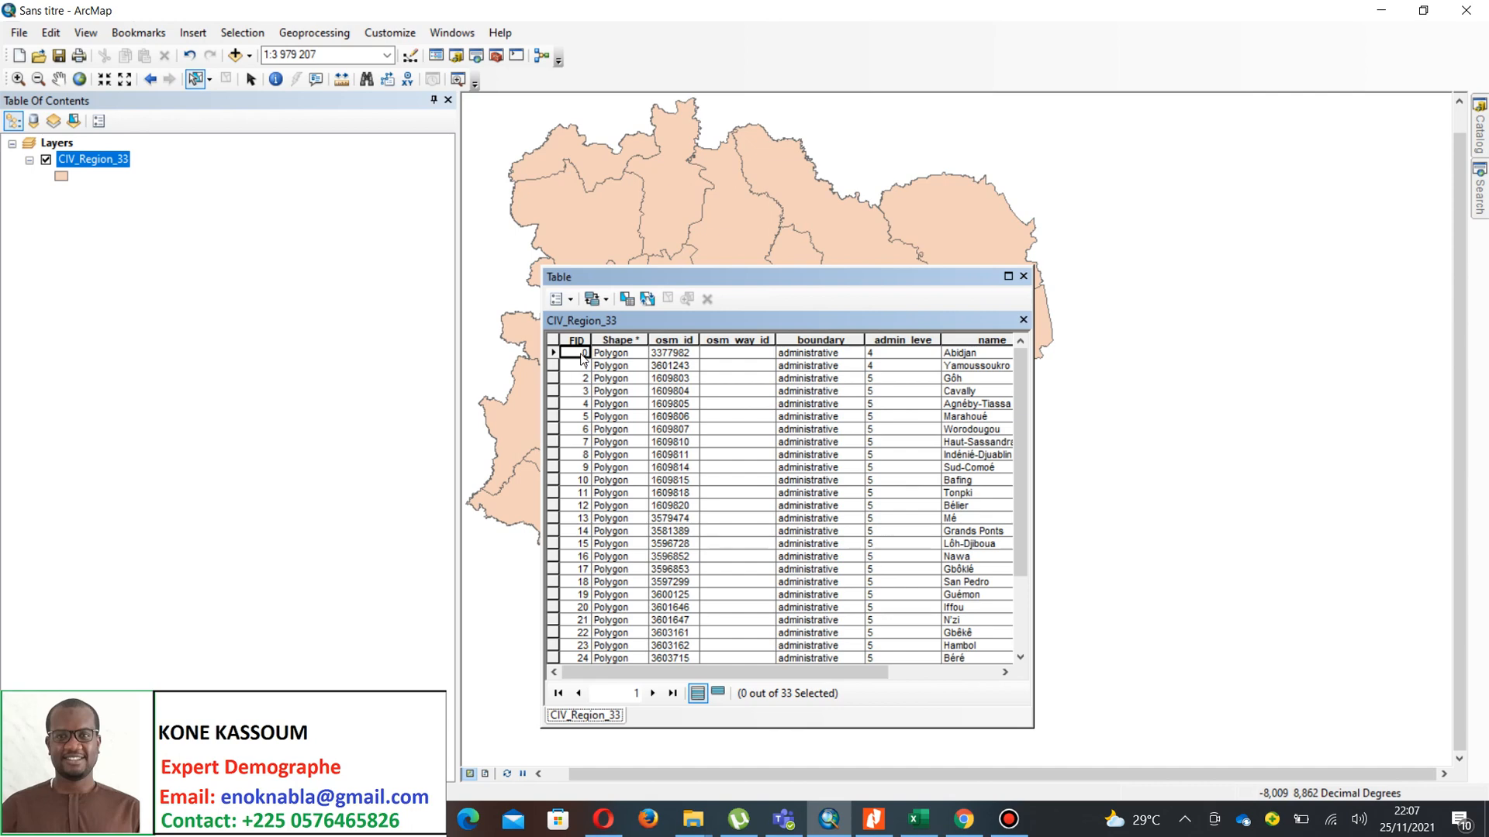
pyautogui.scroll(-3, 568, 415)
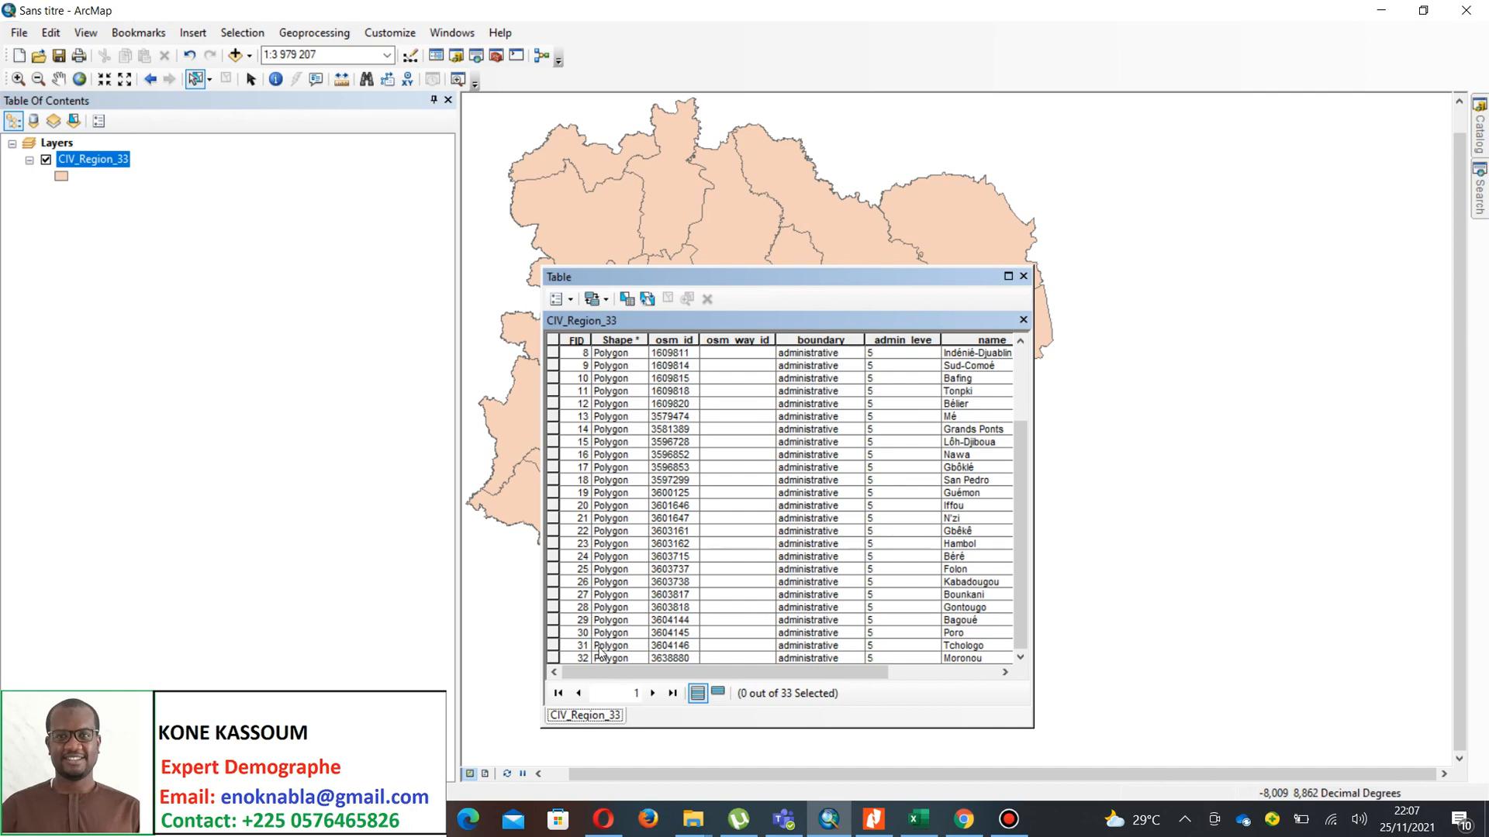
pyautogui.scroll(3, 946, 465)
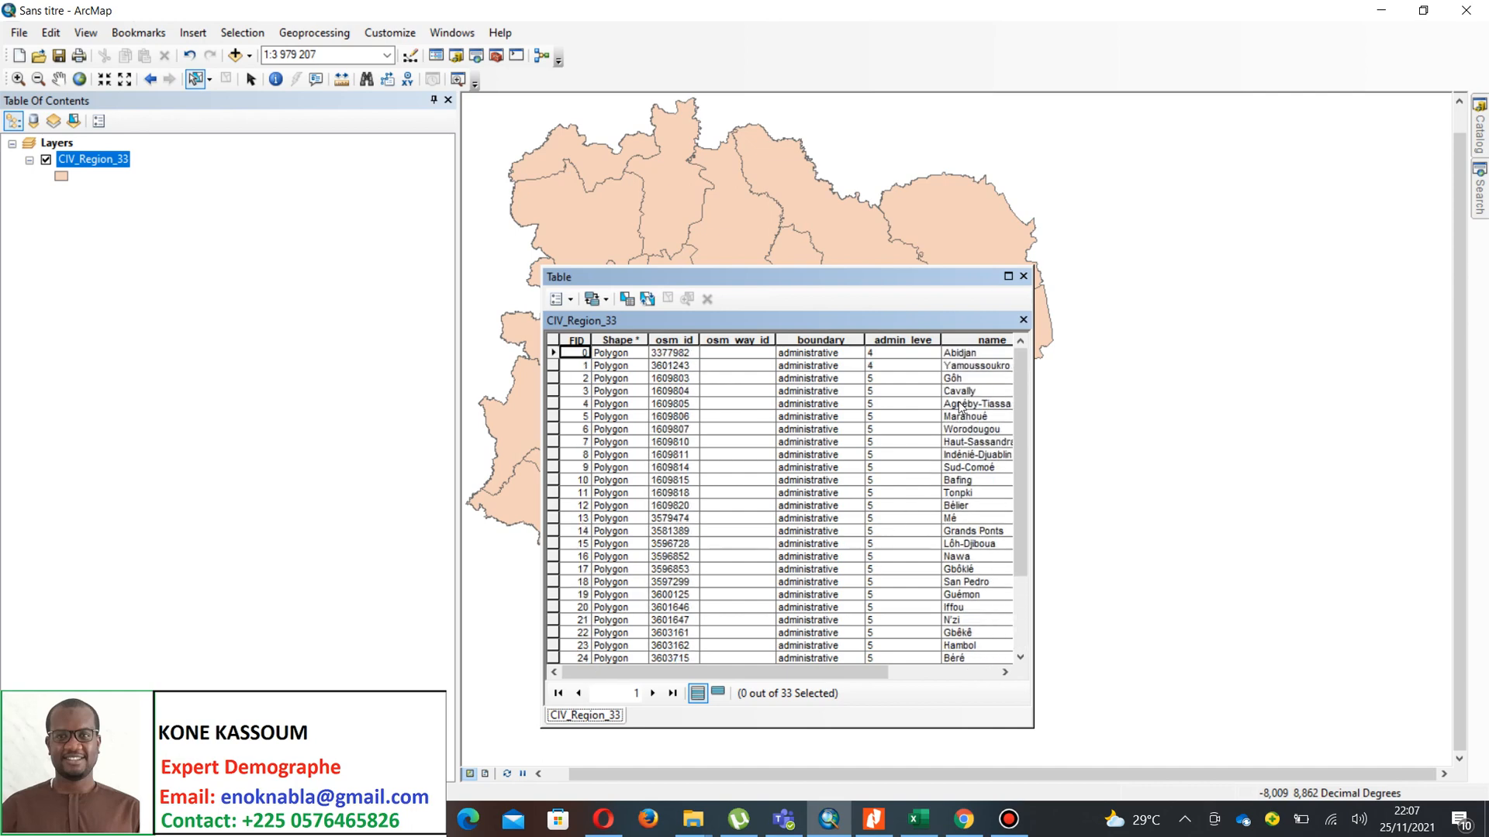
# - Select the Abidjan record and move the table aside to locate that region on the map
pyautogui.click(965, 355)
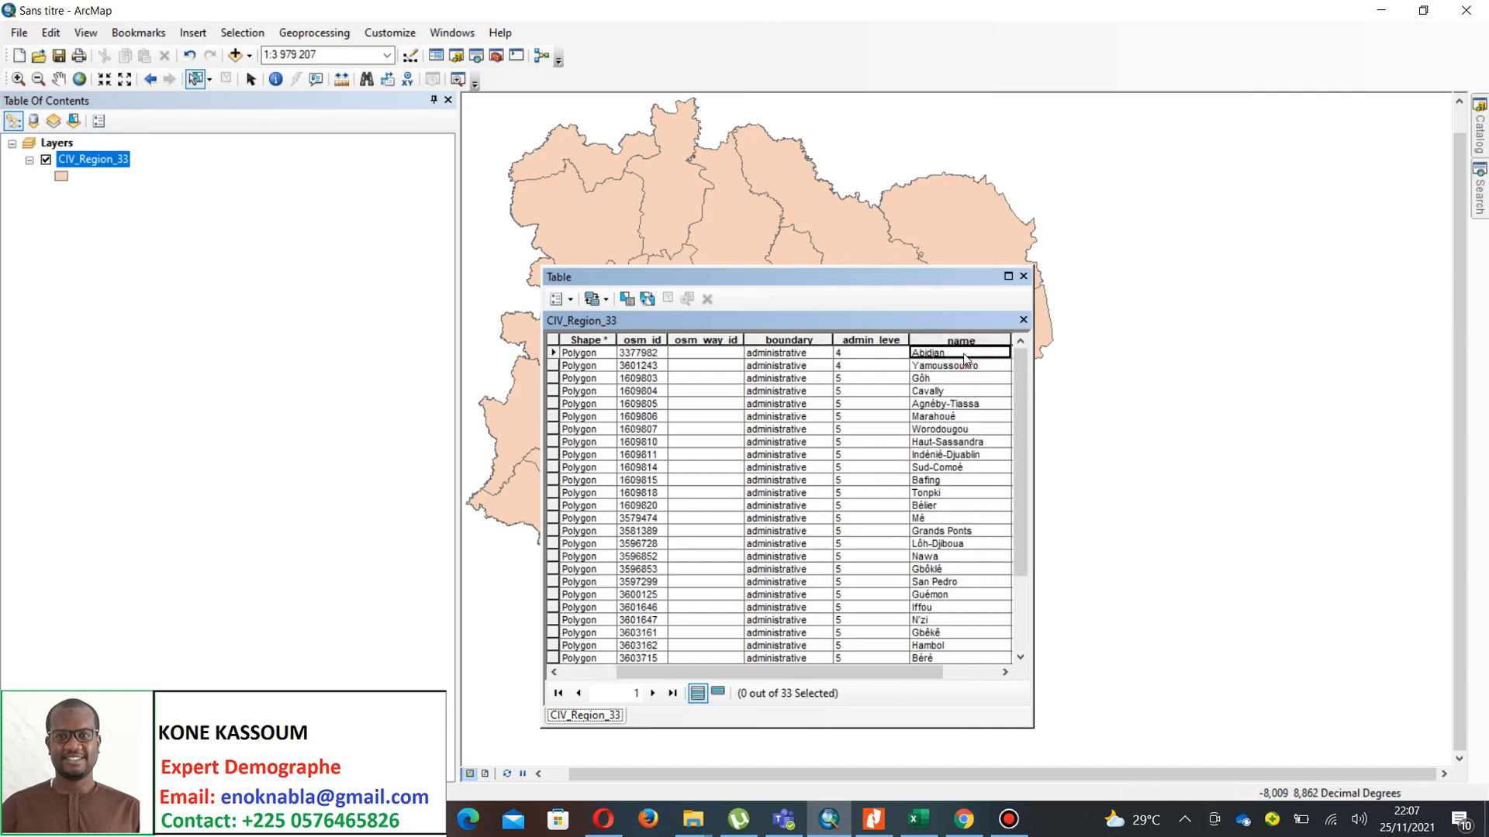
pyautogui.click(553, 355)
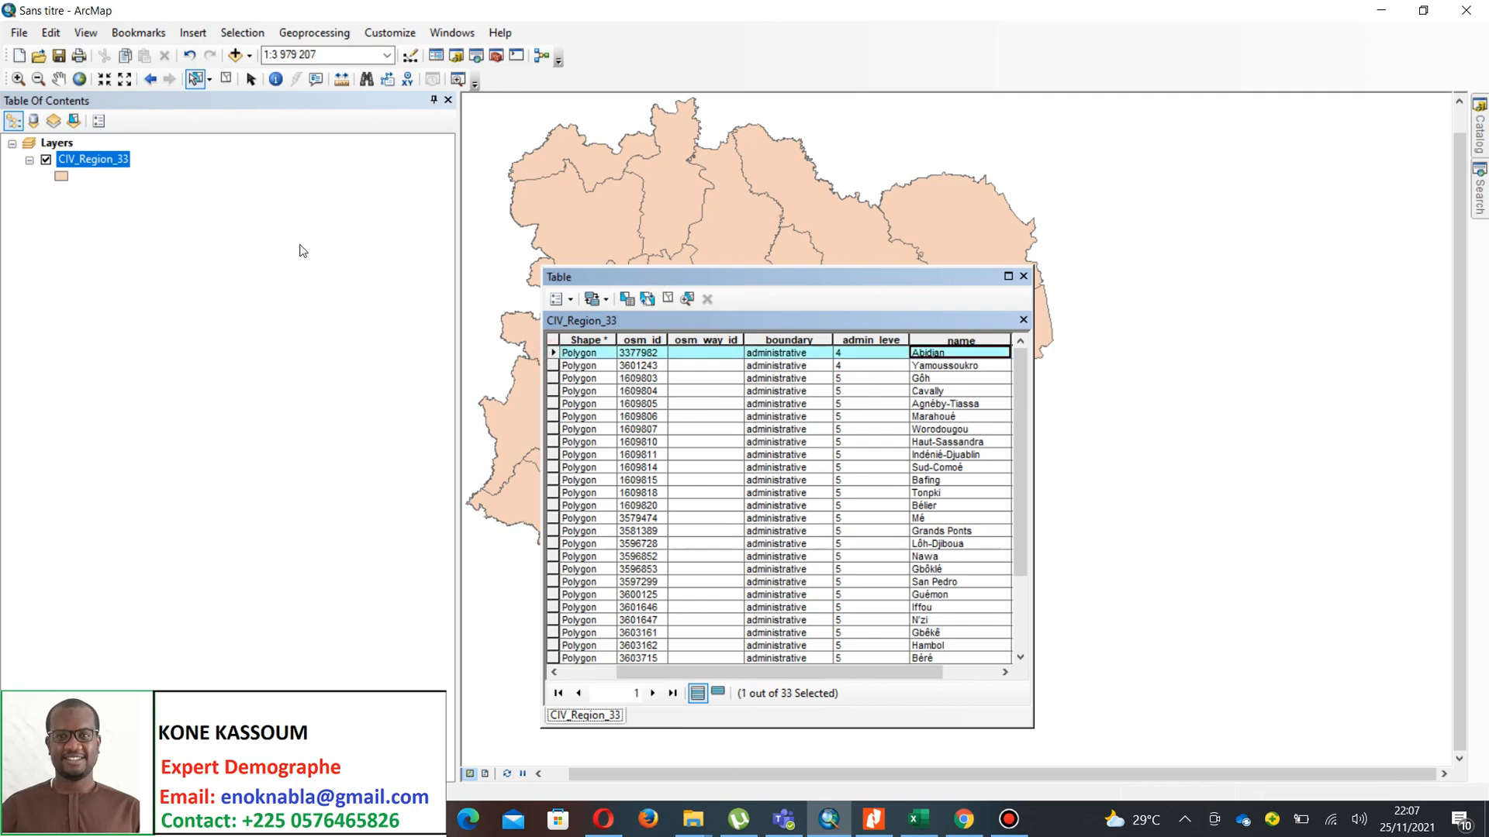
pyautogui.moveTo(303, 250); pyautogui.dragTo(291, 247)
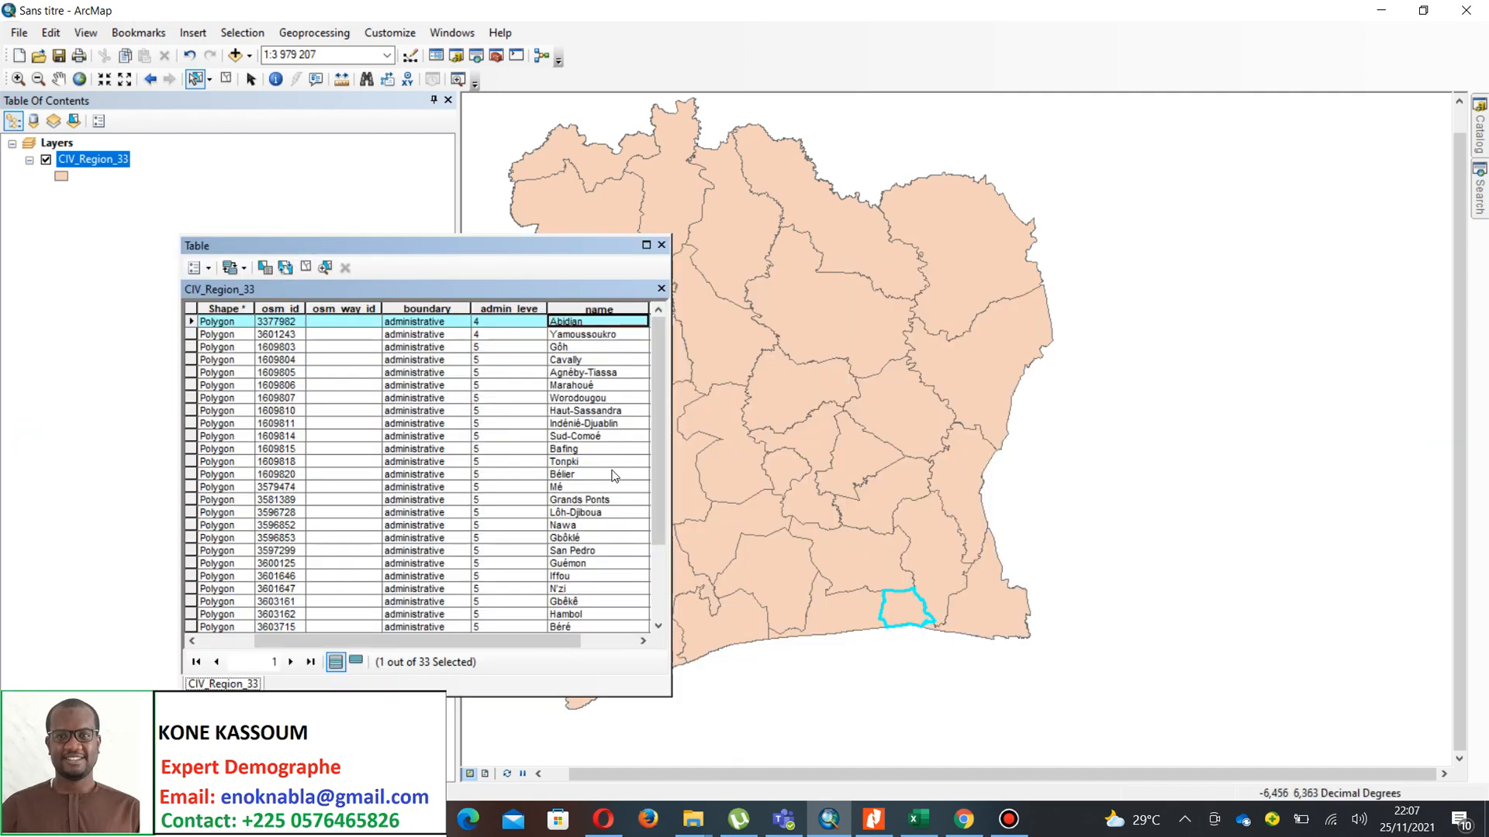
# - Look through the region names in the attribute table and clear all selected features
pyautogui.scroll(-3, 593, 542)
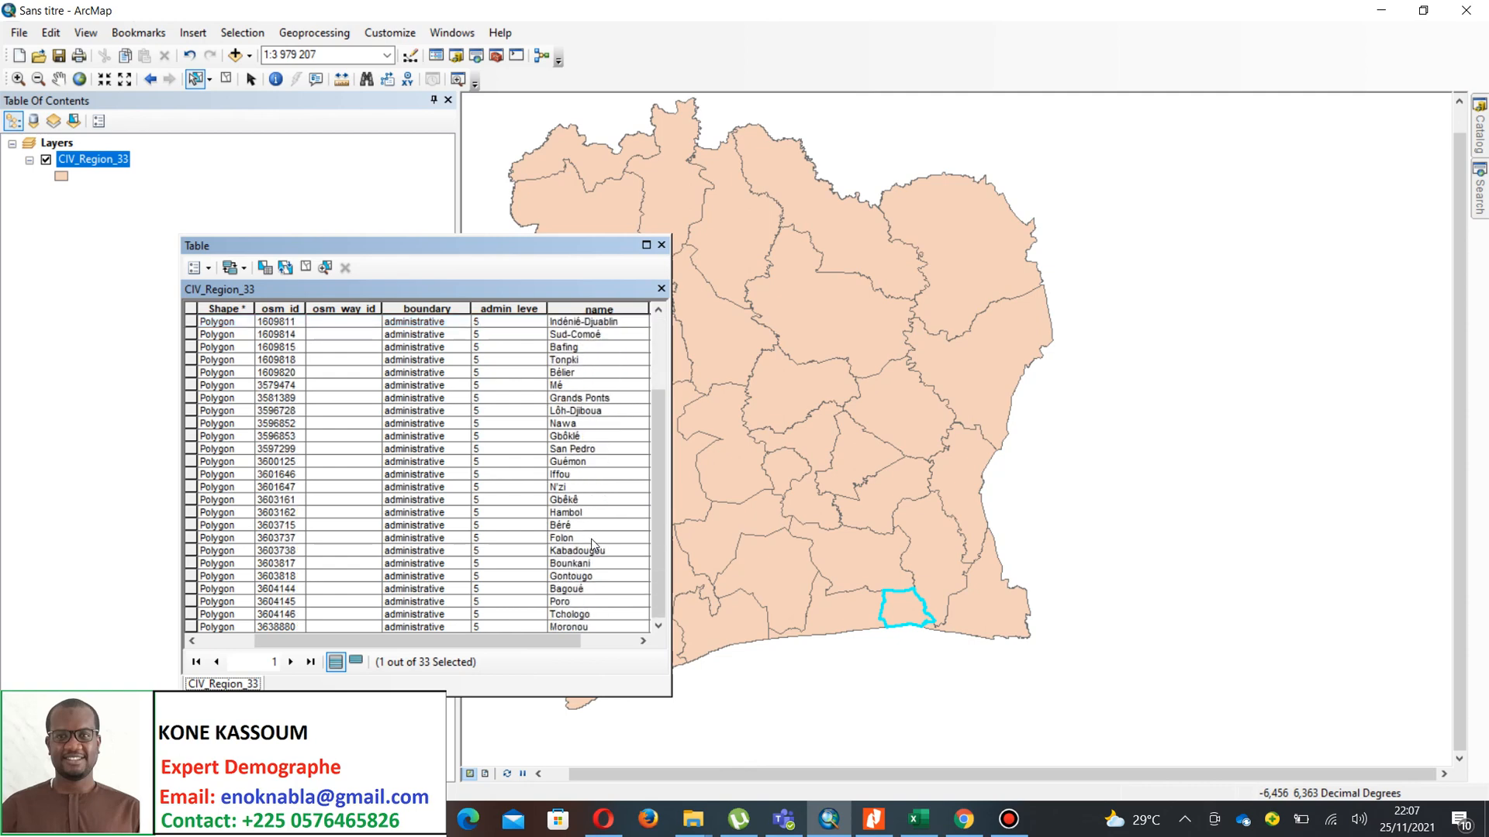
pyautogui.scroll(2, 587, 591)
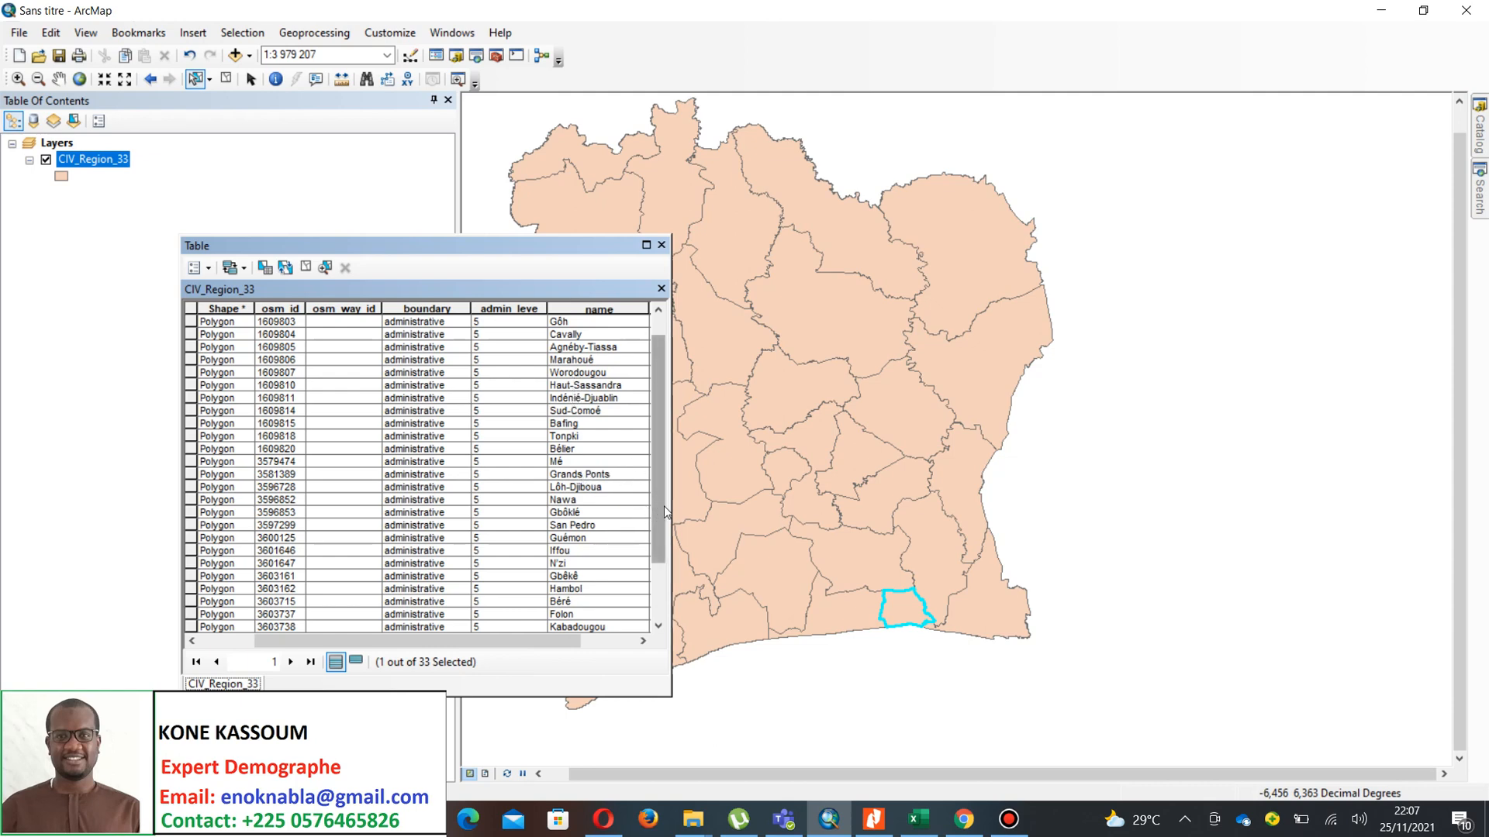
pyautogui.moveTo(675, 508); pyautogui.dragTo(746, 501)
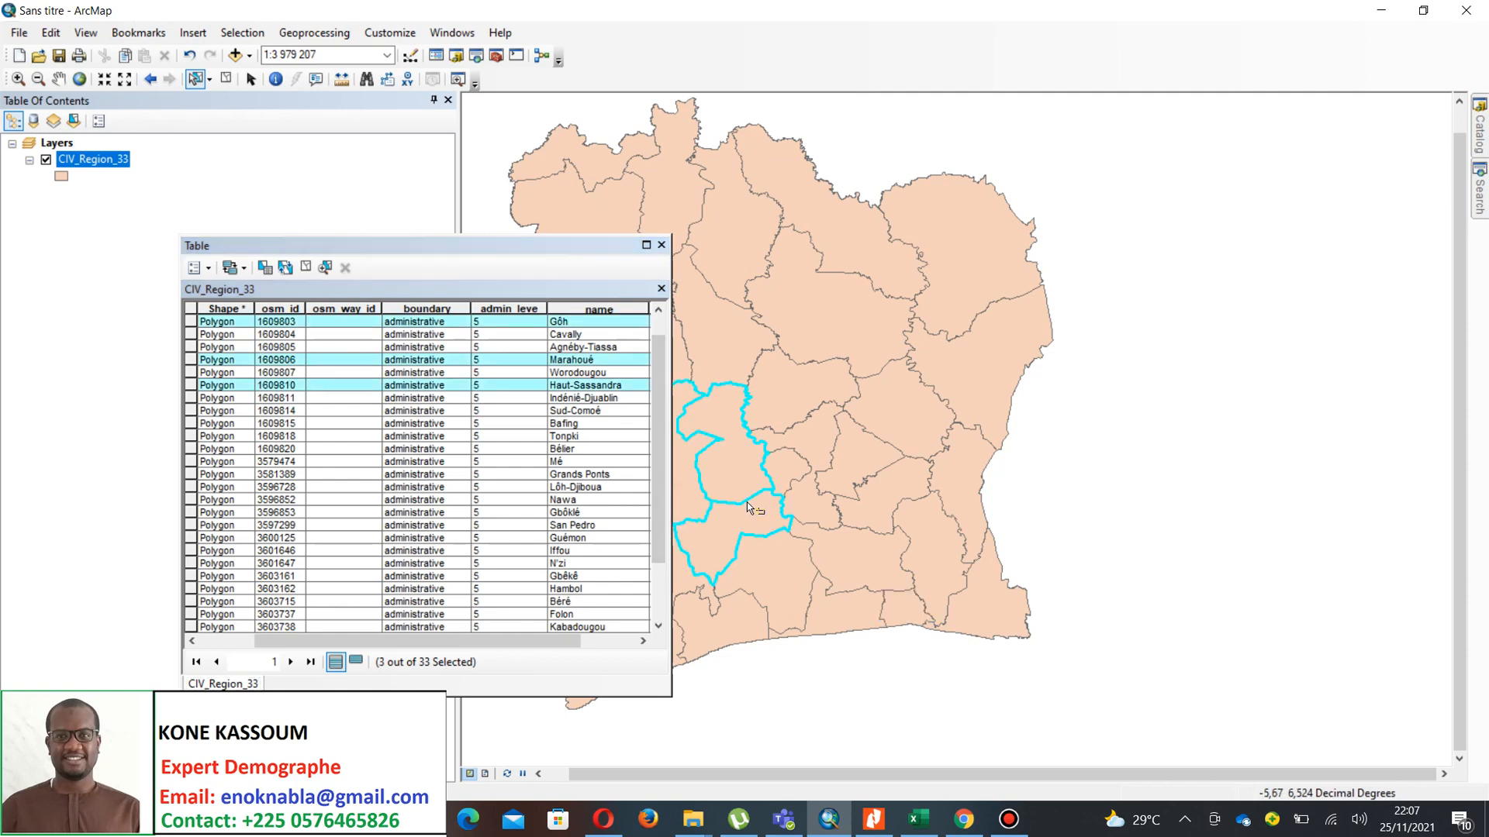
pyautogui.click(637, 450)
pyautogui.scroll(1, 628, 400)
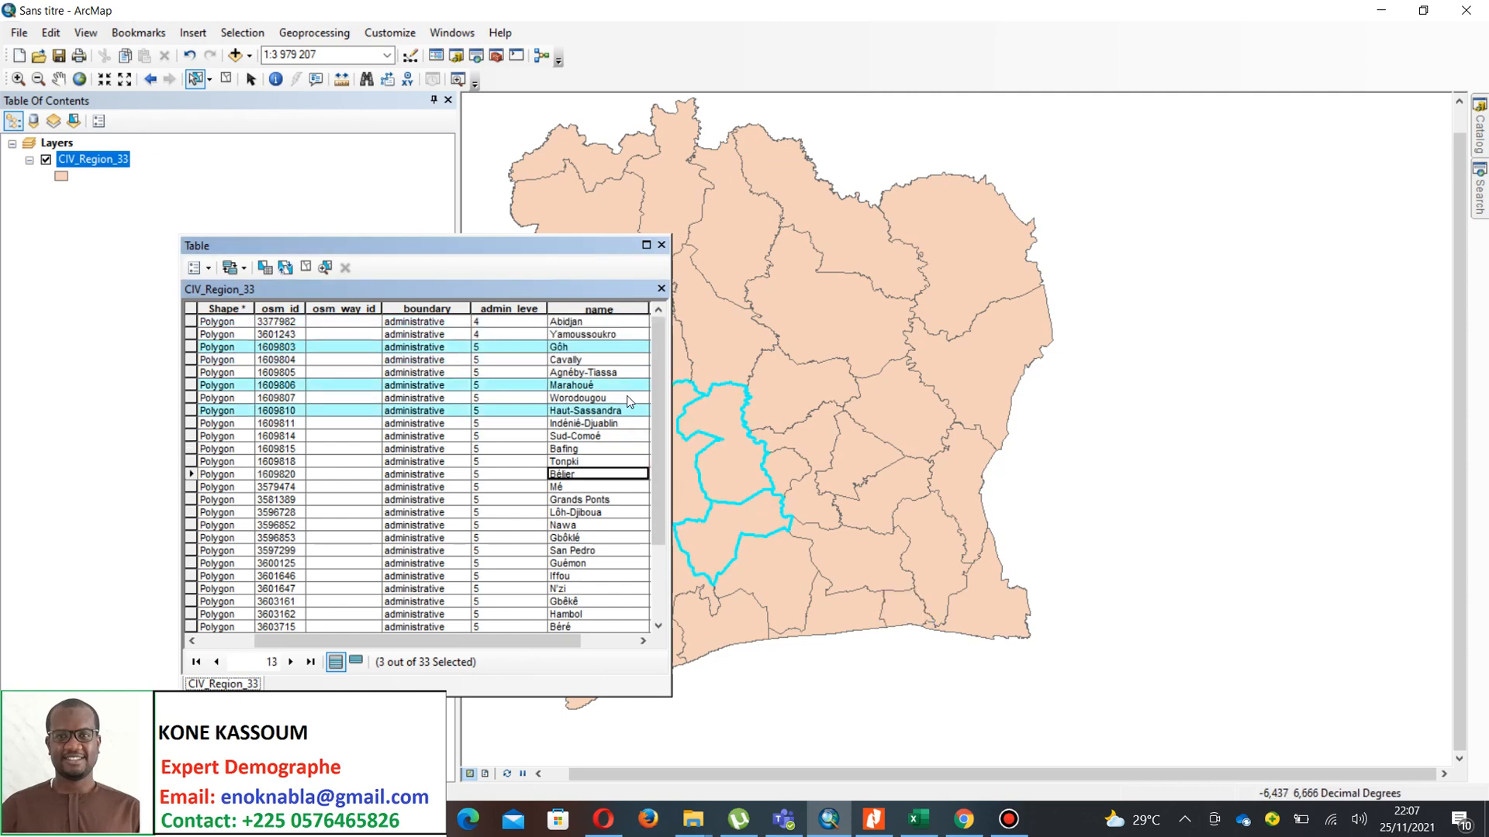
pyautogui.click(225, 78)
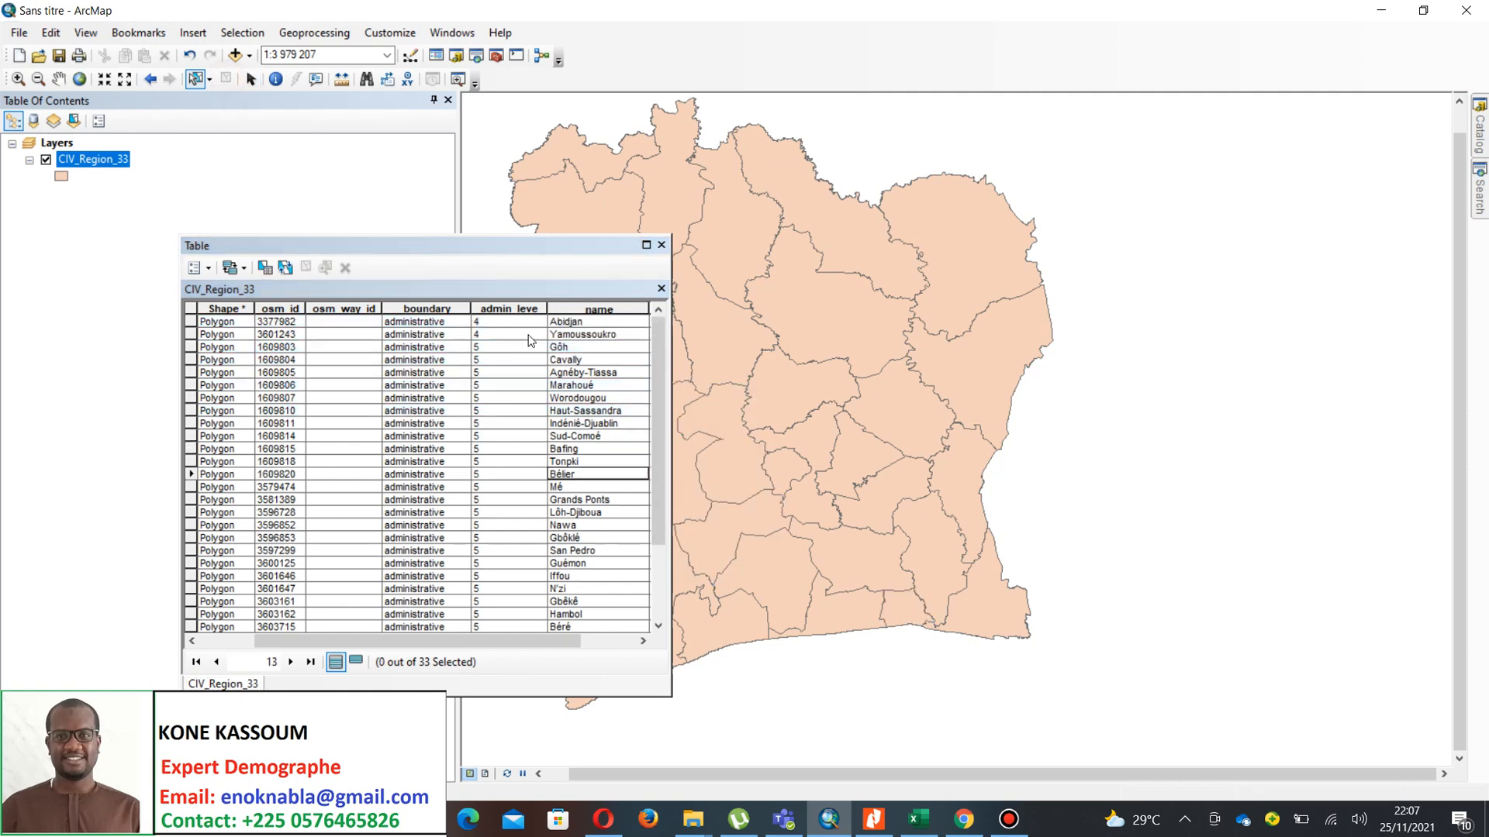
# - Select the Yamoussoukro record, move the table off the map to locate the region, and clear the selection
pyautogui.click(204, 334)
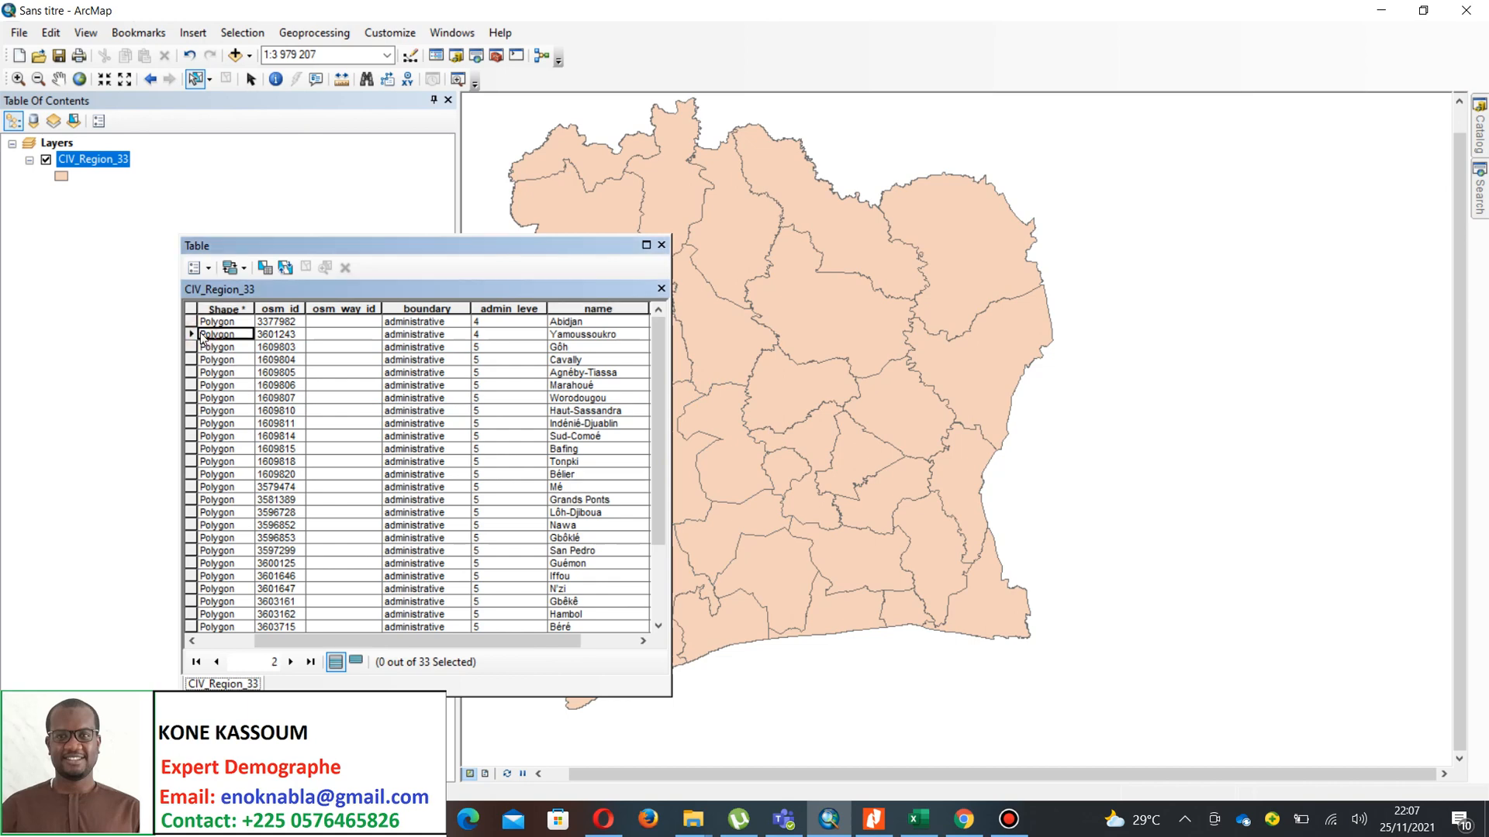
pyautogui.click(192, 334)
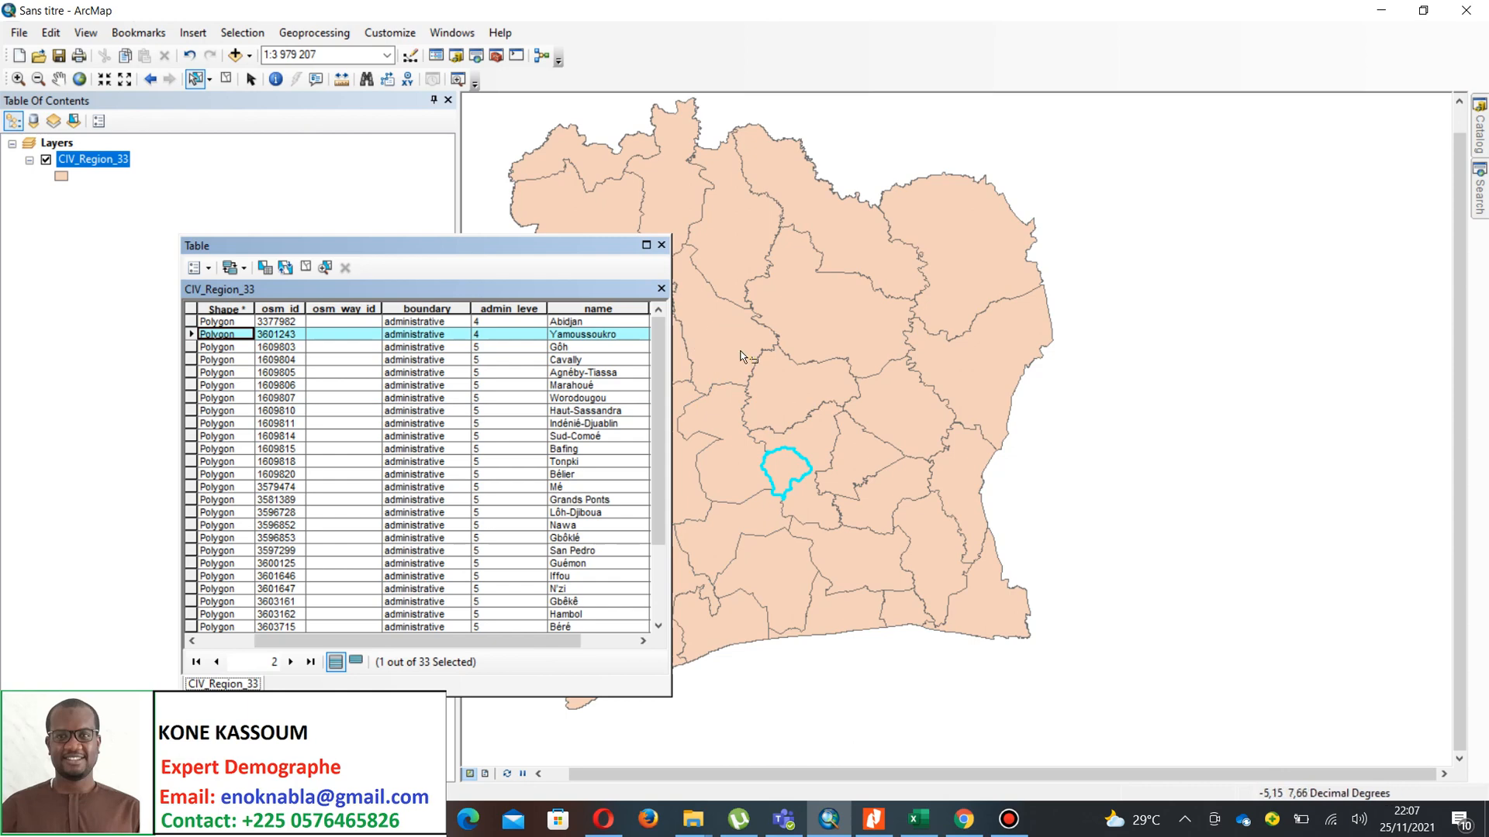
pyautogui.moveTo(615, 246); pyautogui.dragTo(1477, 432)
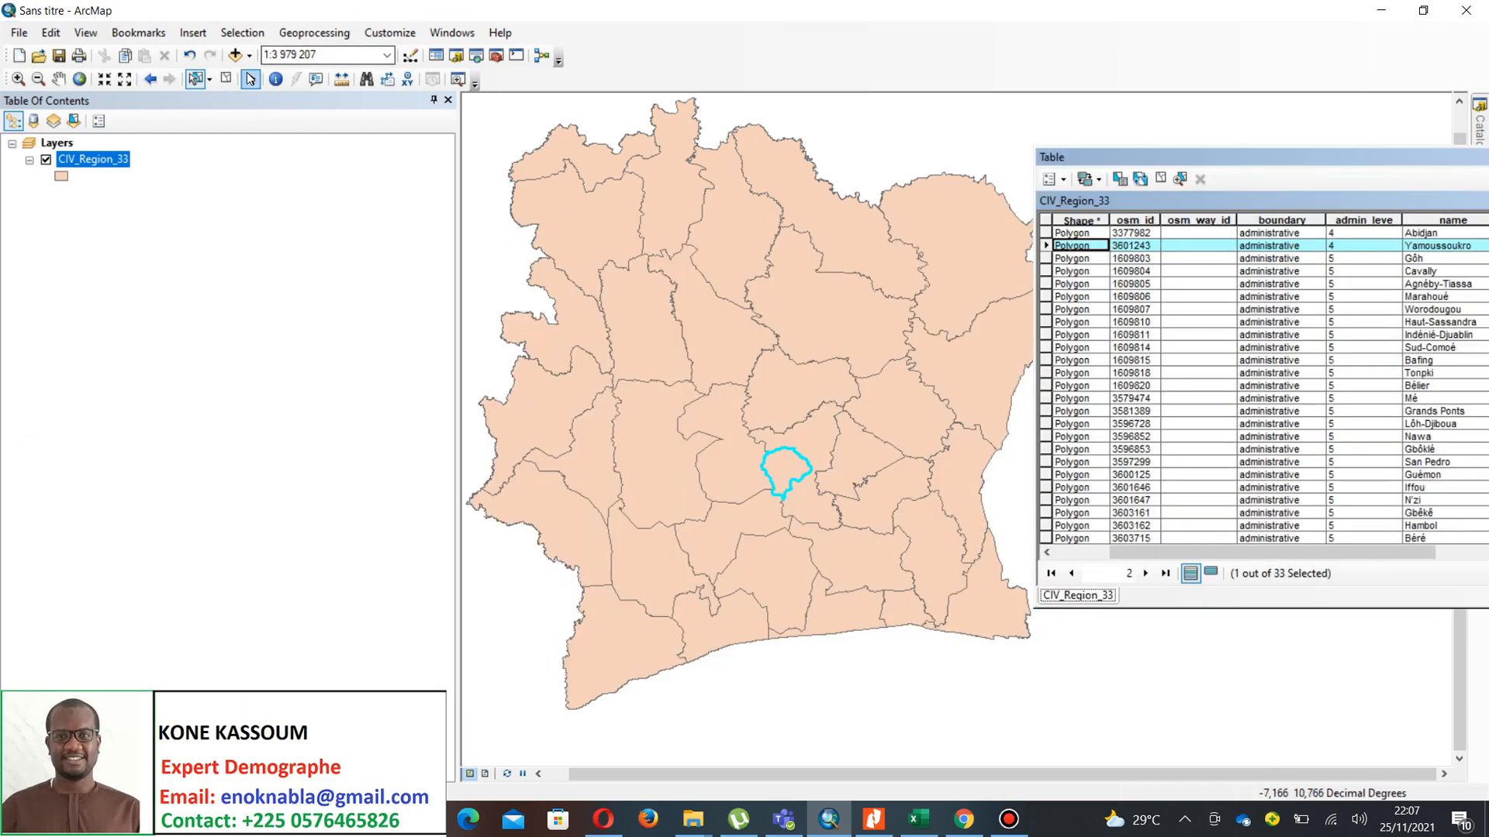
pyautogui.click(226, 79)
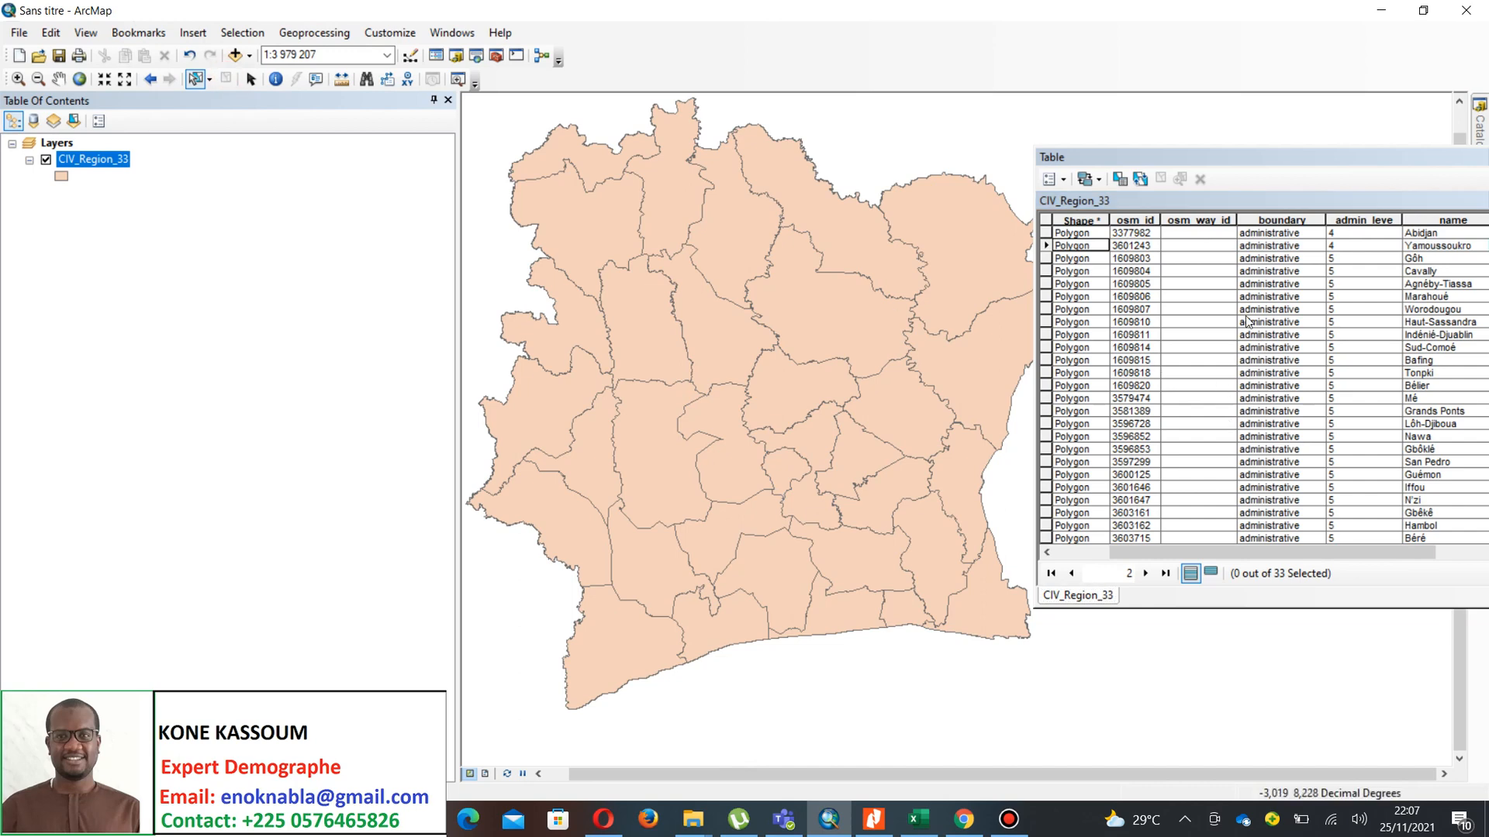
# - Widen the attribute table to check all fields from FID through ref_COG, and close the table
pyautogui.click(1245, 156)
pyautogui.doubleClick(1114, 152)
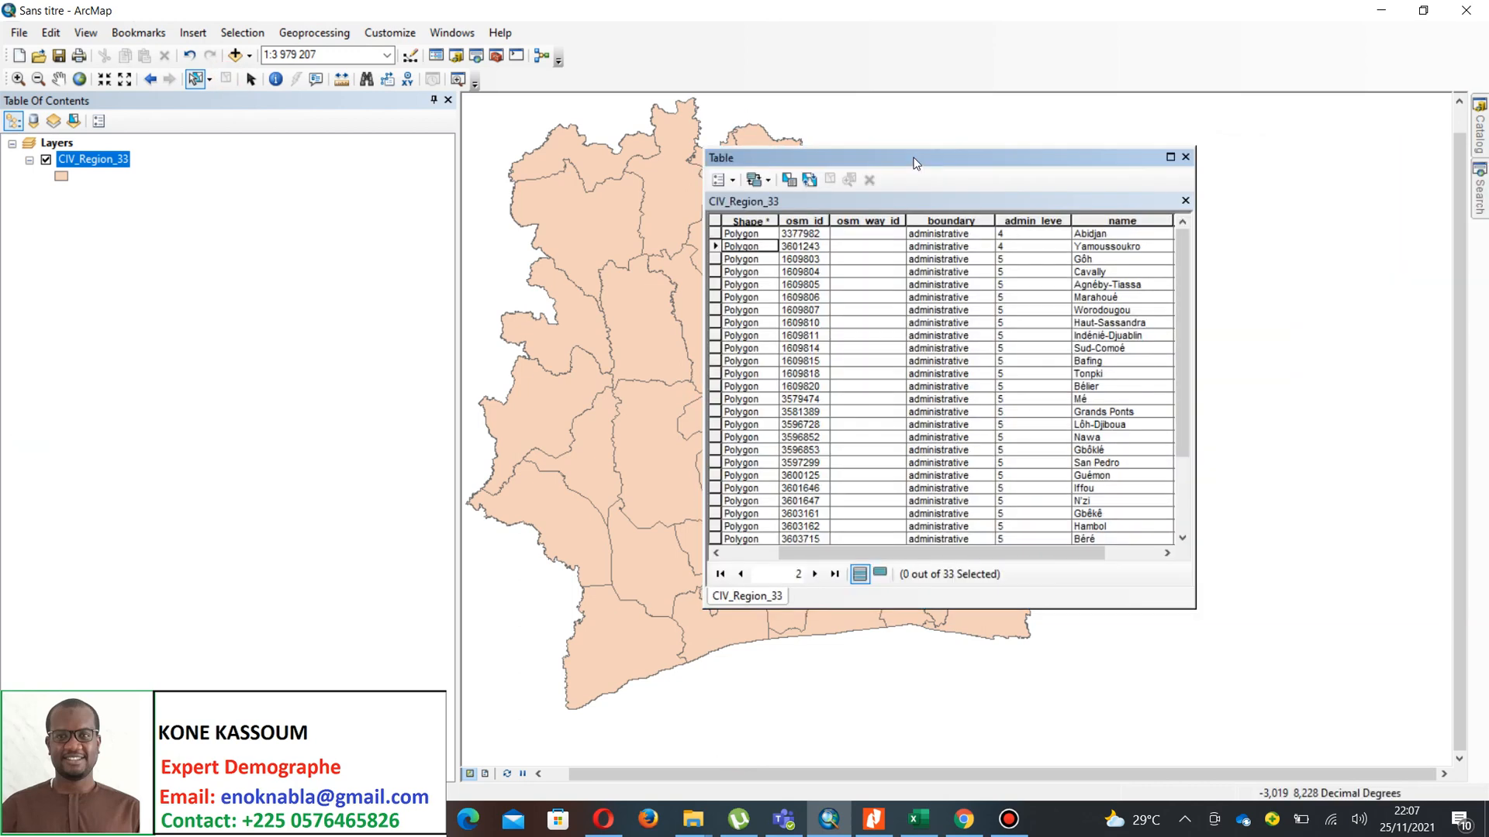
pyautogui.moveTo(1014, 555); pyautogui.dragTo(1141, 542)
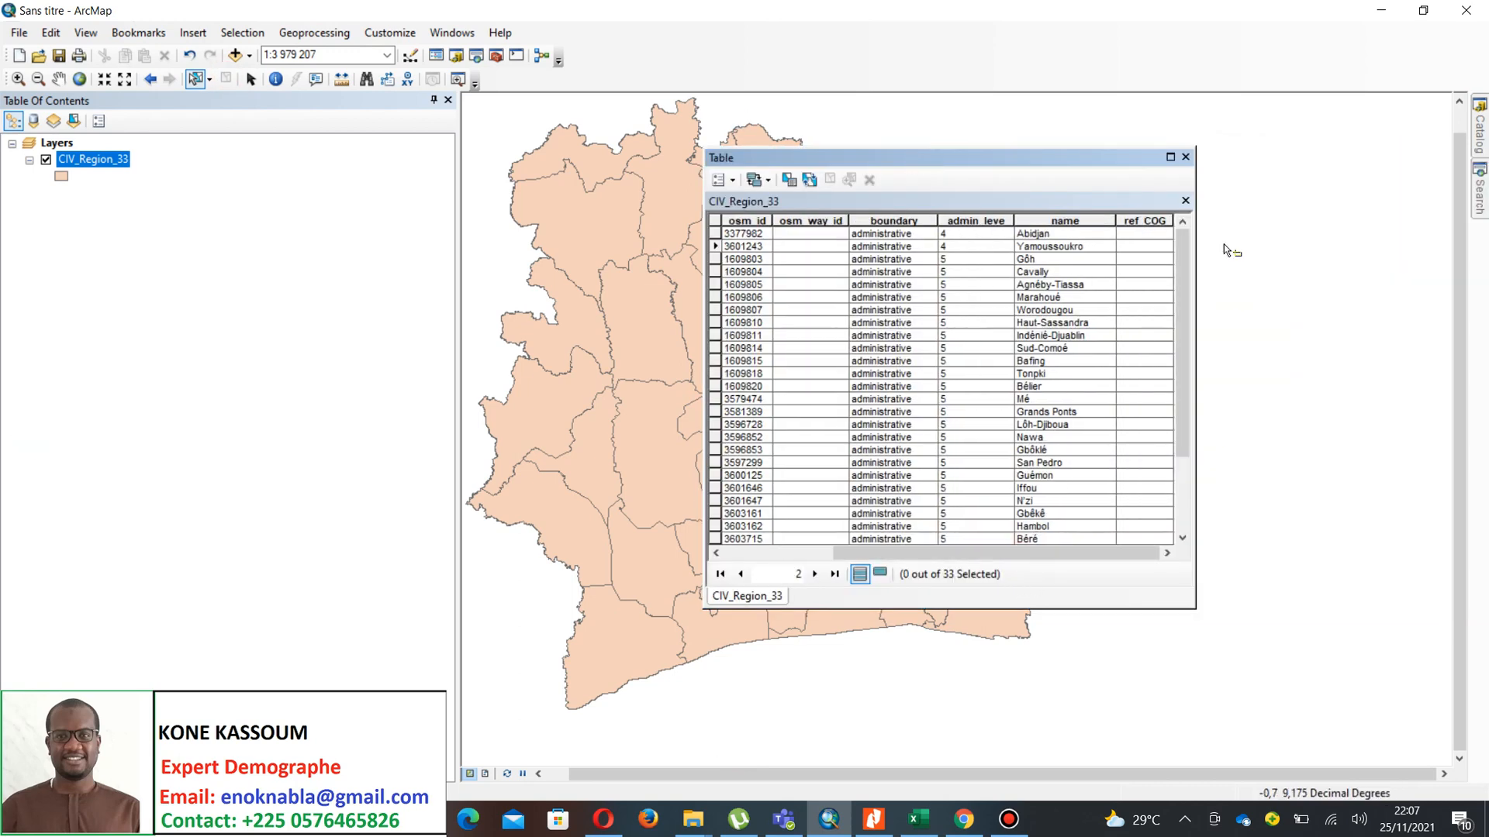
pyautogui.moveTo(1194, 248); pyautogui.dragTo(1310, 246)
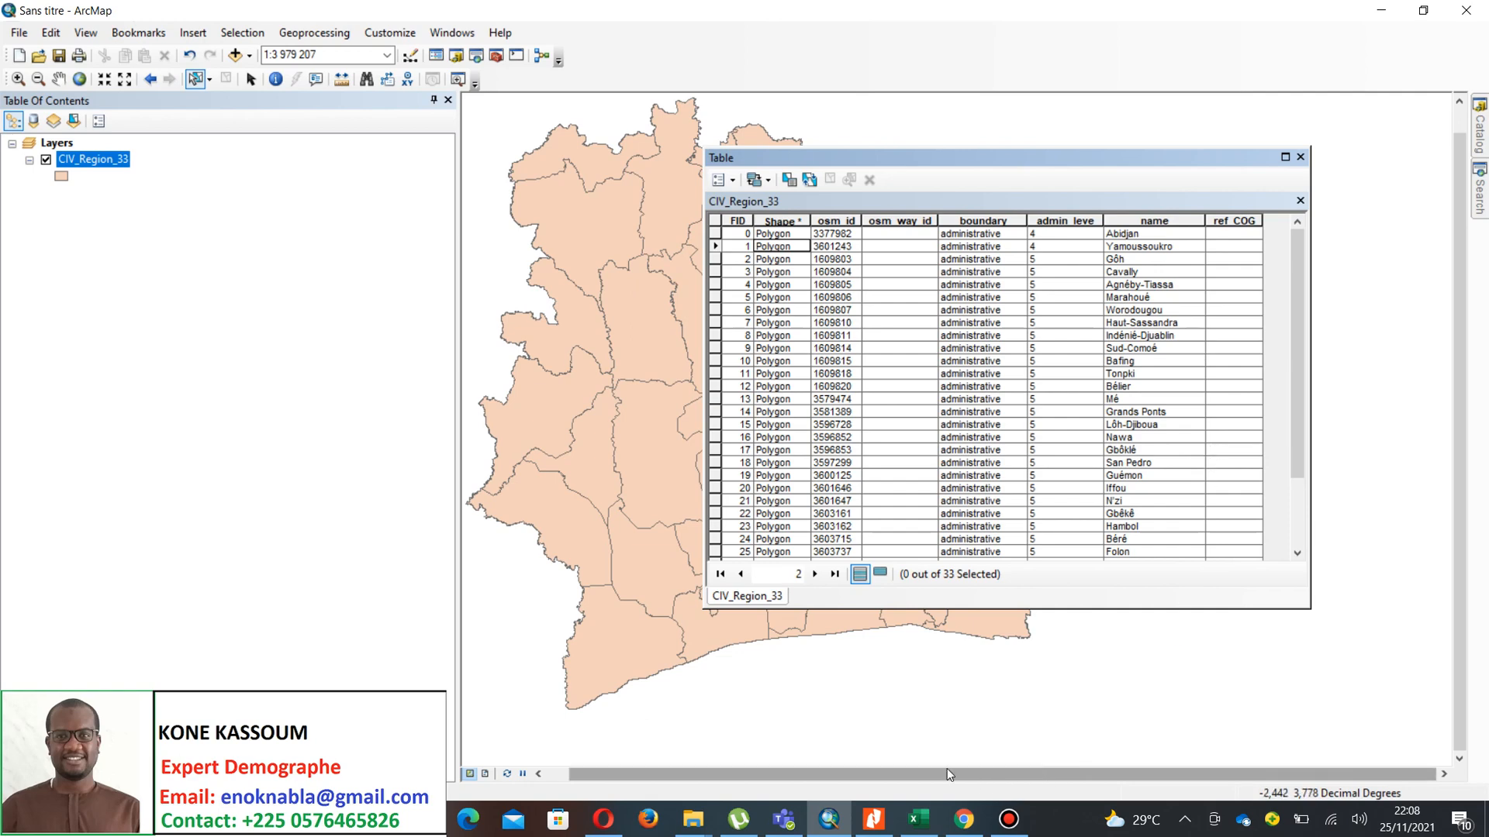
pyautogui.moveTo(874, 818)
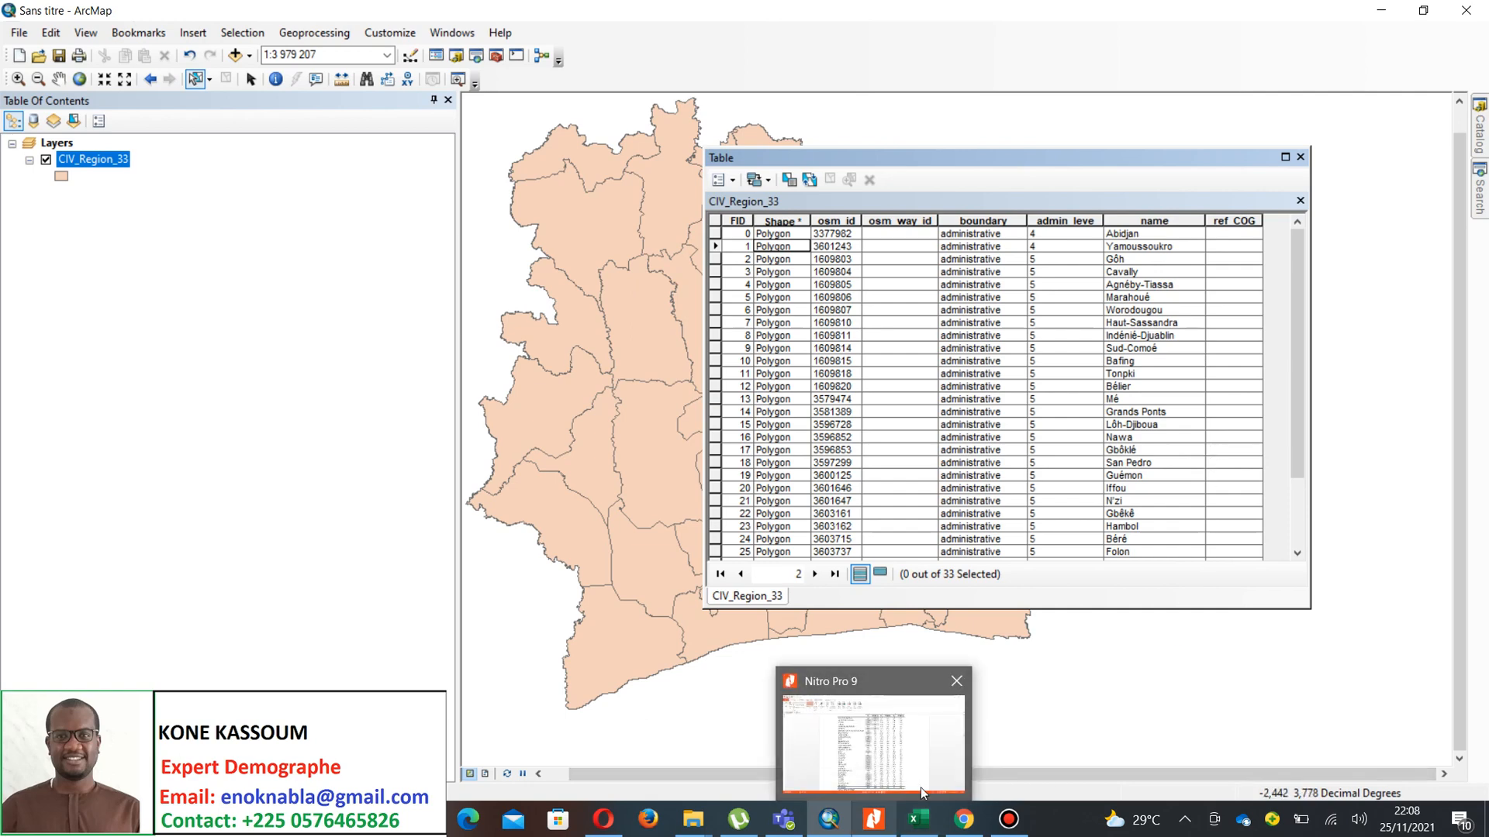
pyautogui.moveTo(918, 818)
pyautogui.moveTo(956, 746)
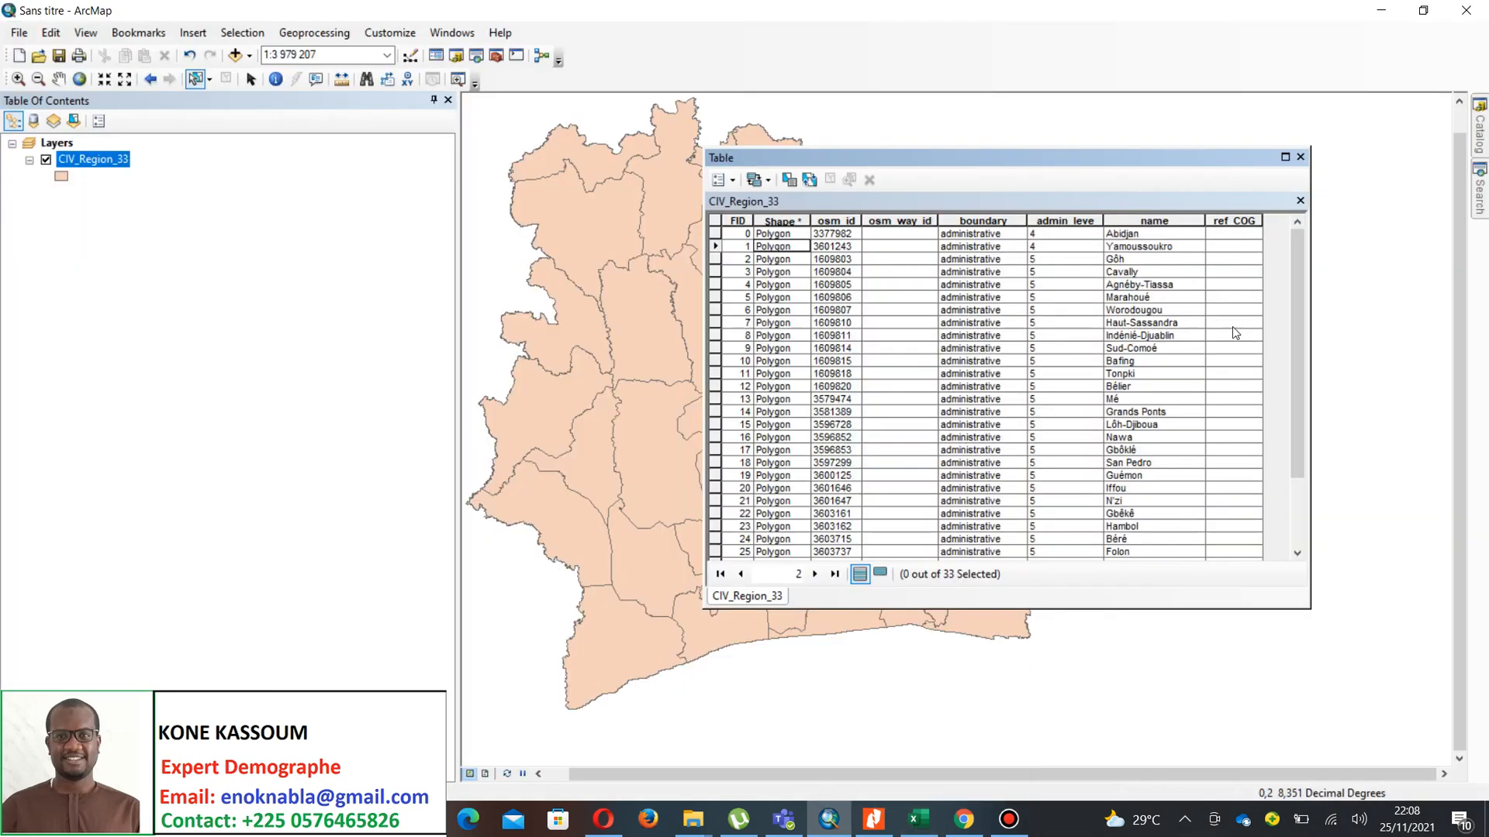
pyautogui.moveTo(1081, 155); pyautogui.dragTo(964, 169)
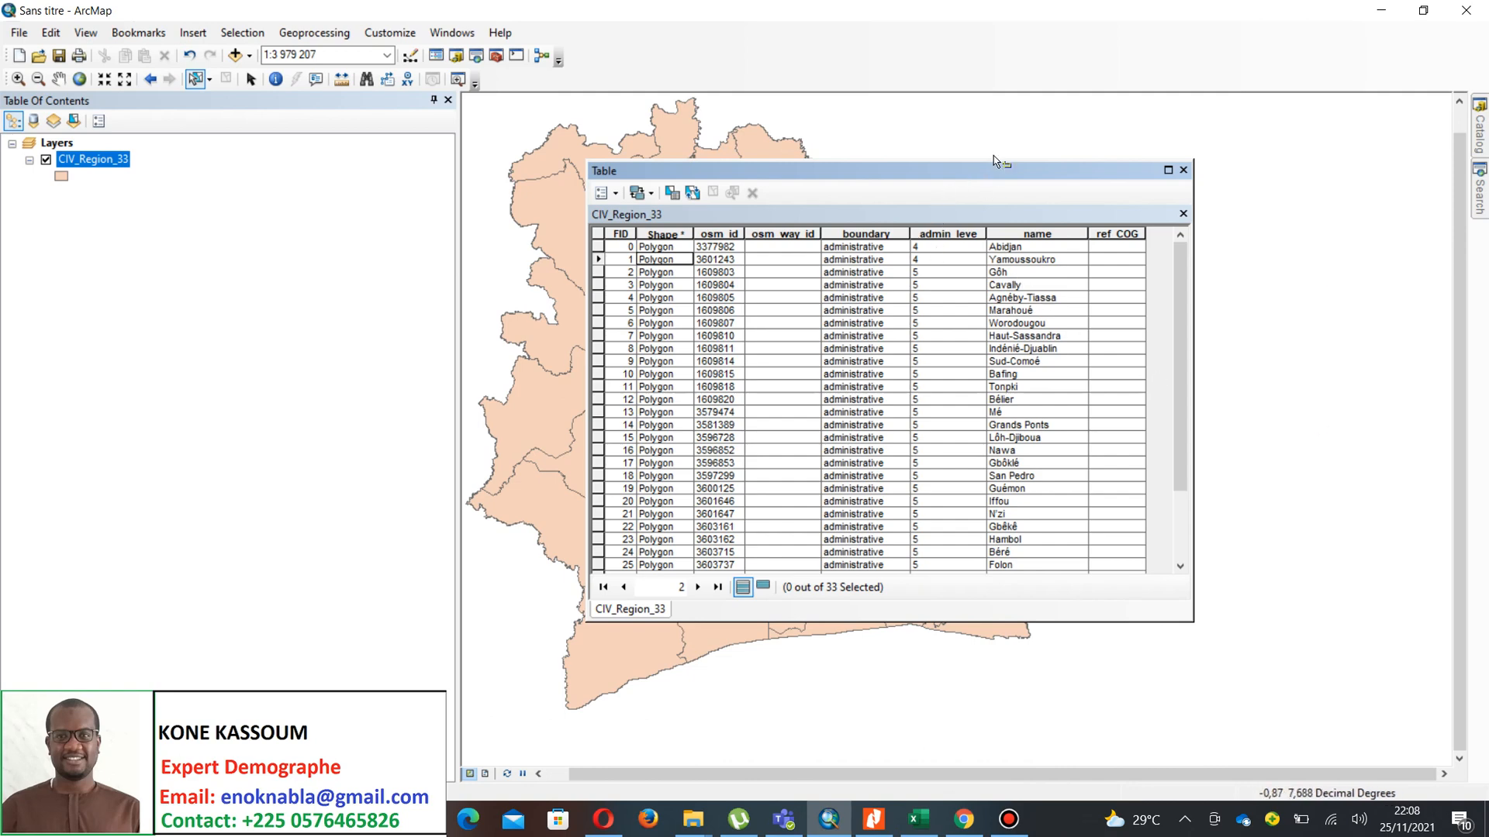
pyautogui.moveTo(992, 179); pyautogui.dragTo(457, 203)
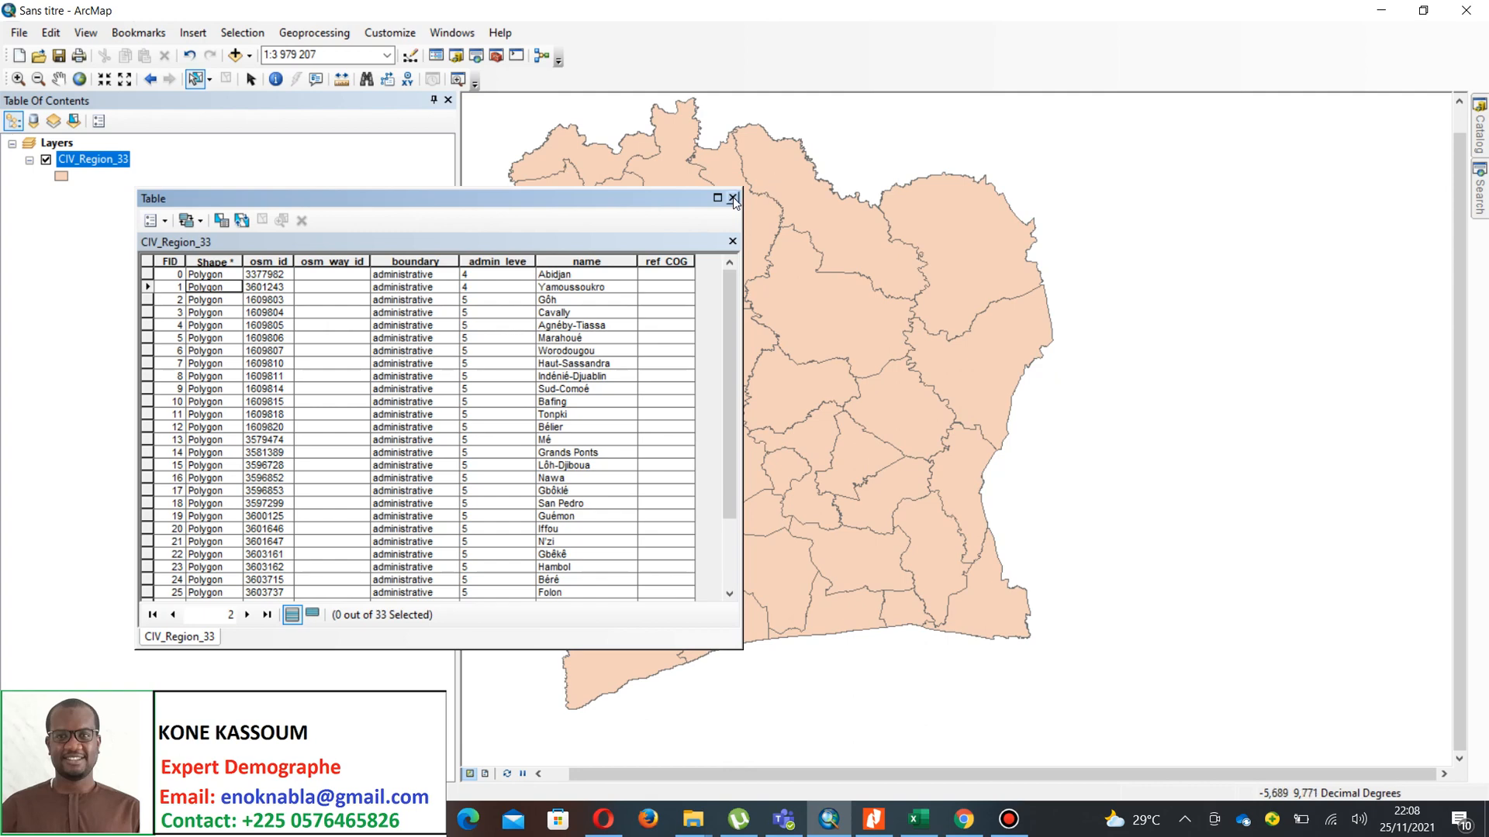
pyautogui.click(733, 198)
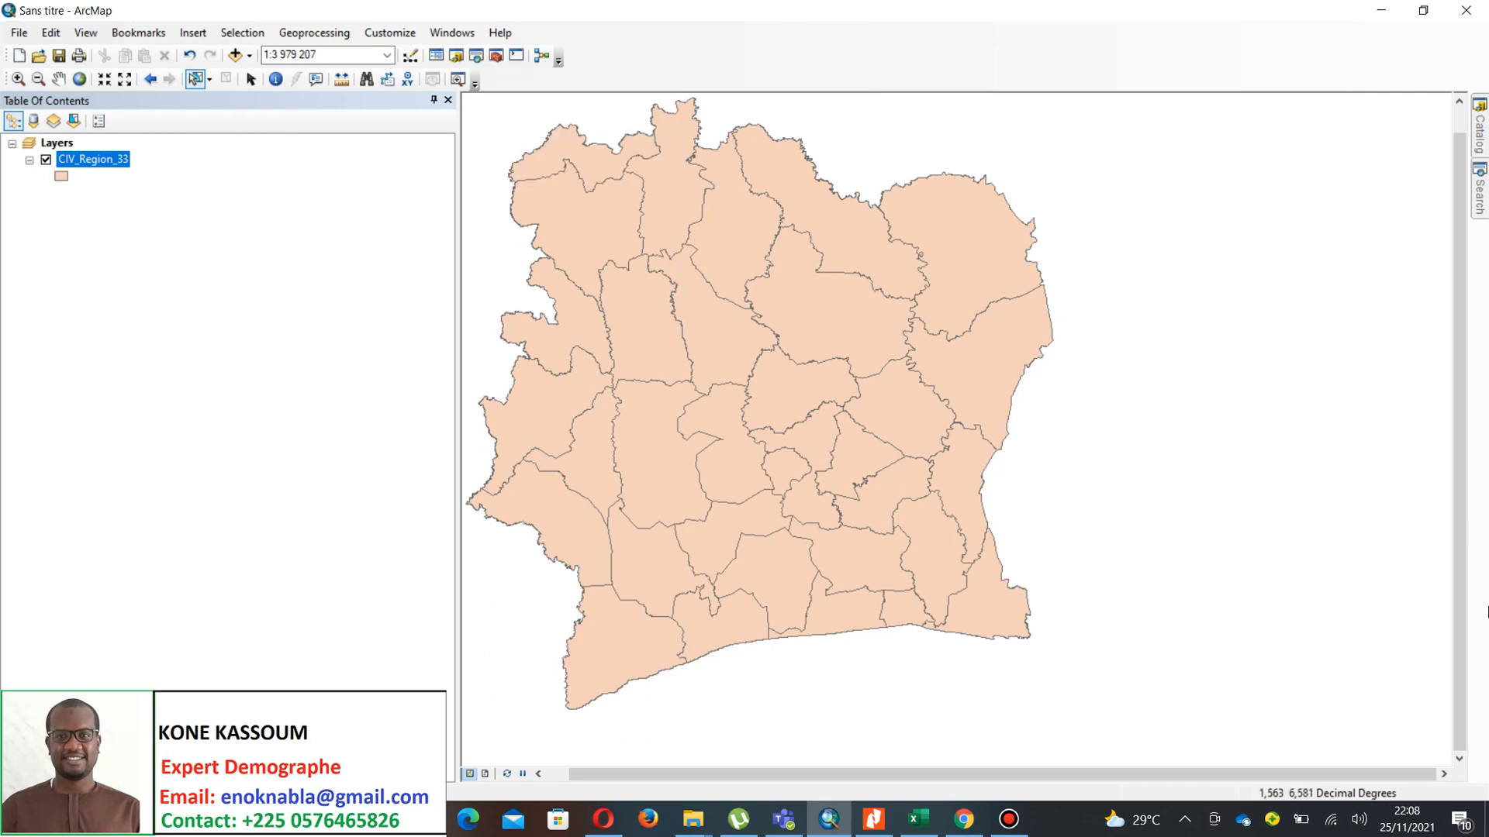
# - Open ArcToolbox clear of the map and start the Table To Excel conversion with CIV_Region_33 as the input table
pyautogui.click(496, 56)
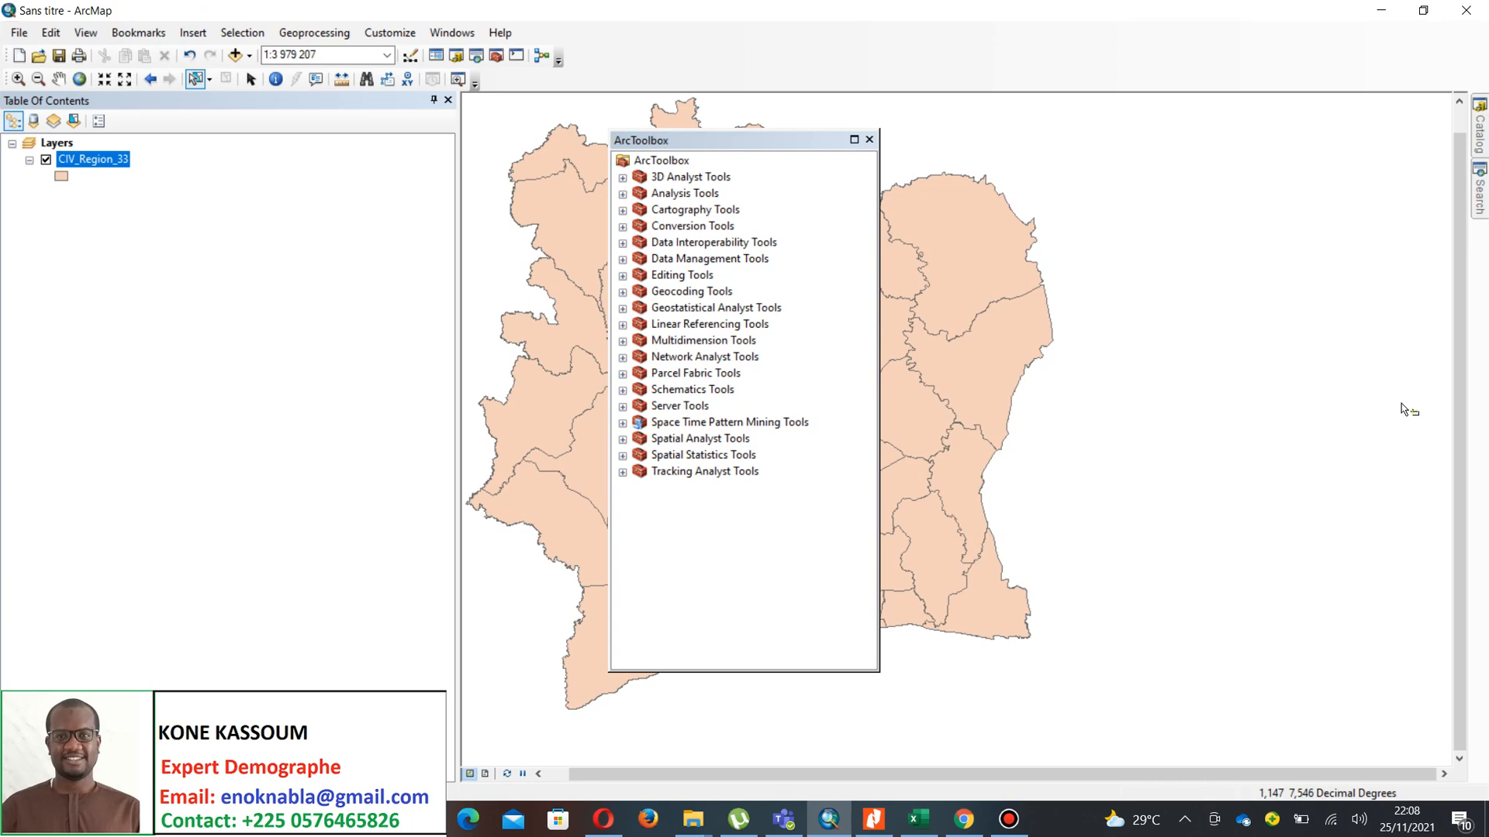
pyautogui.click(774, 143)
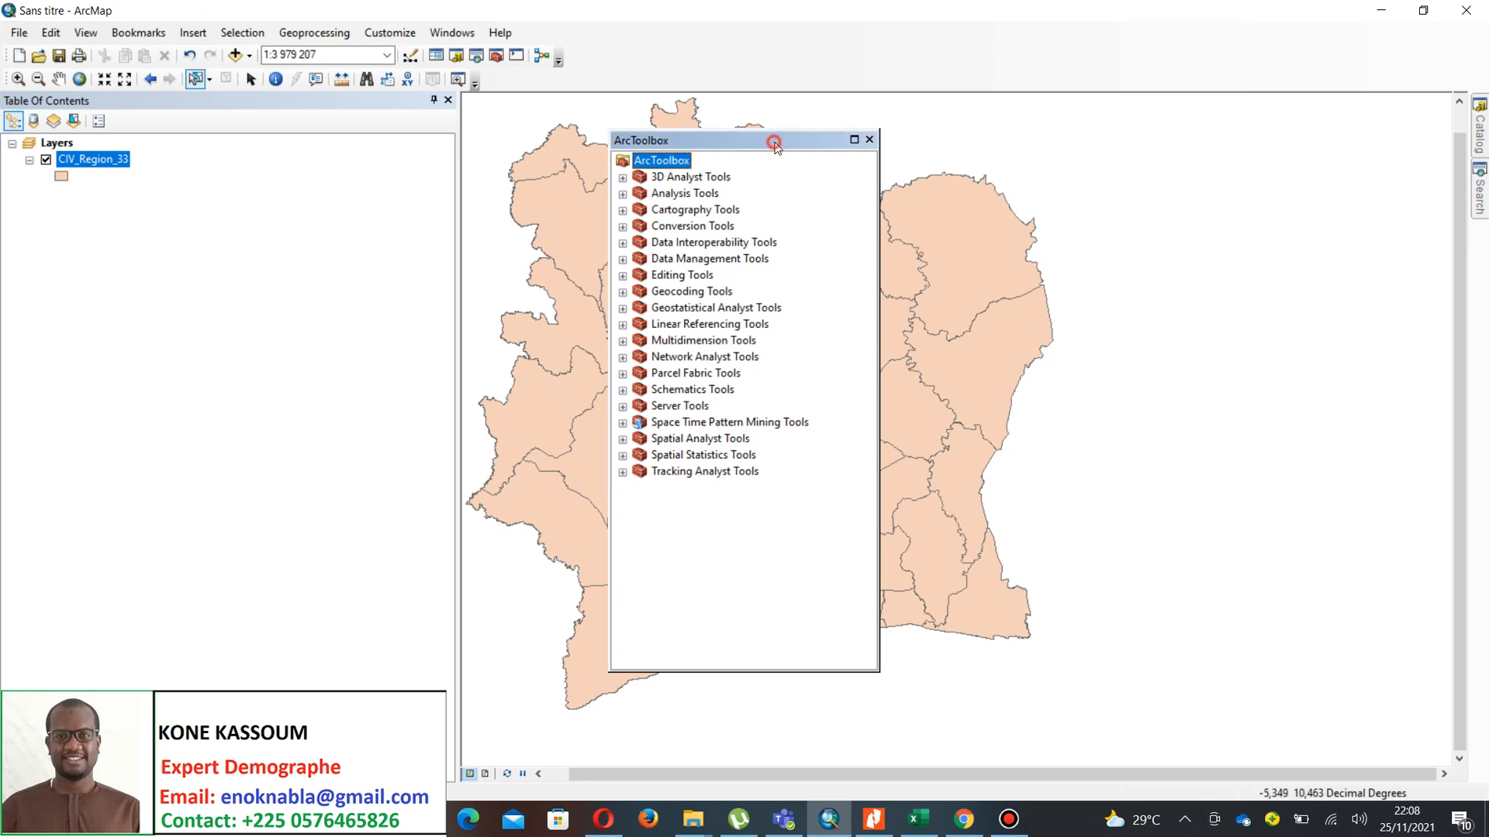
pyautogui.moveTo(775, 142); pyautogui.dragTo(1258, 147)
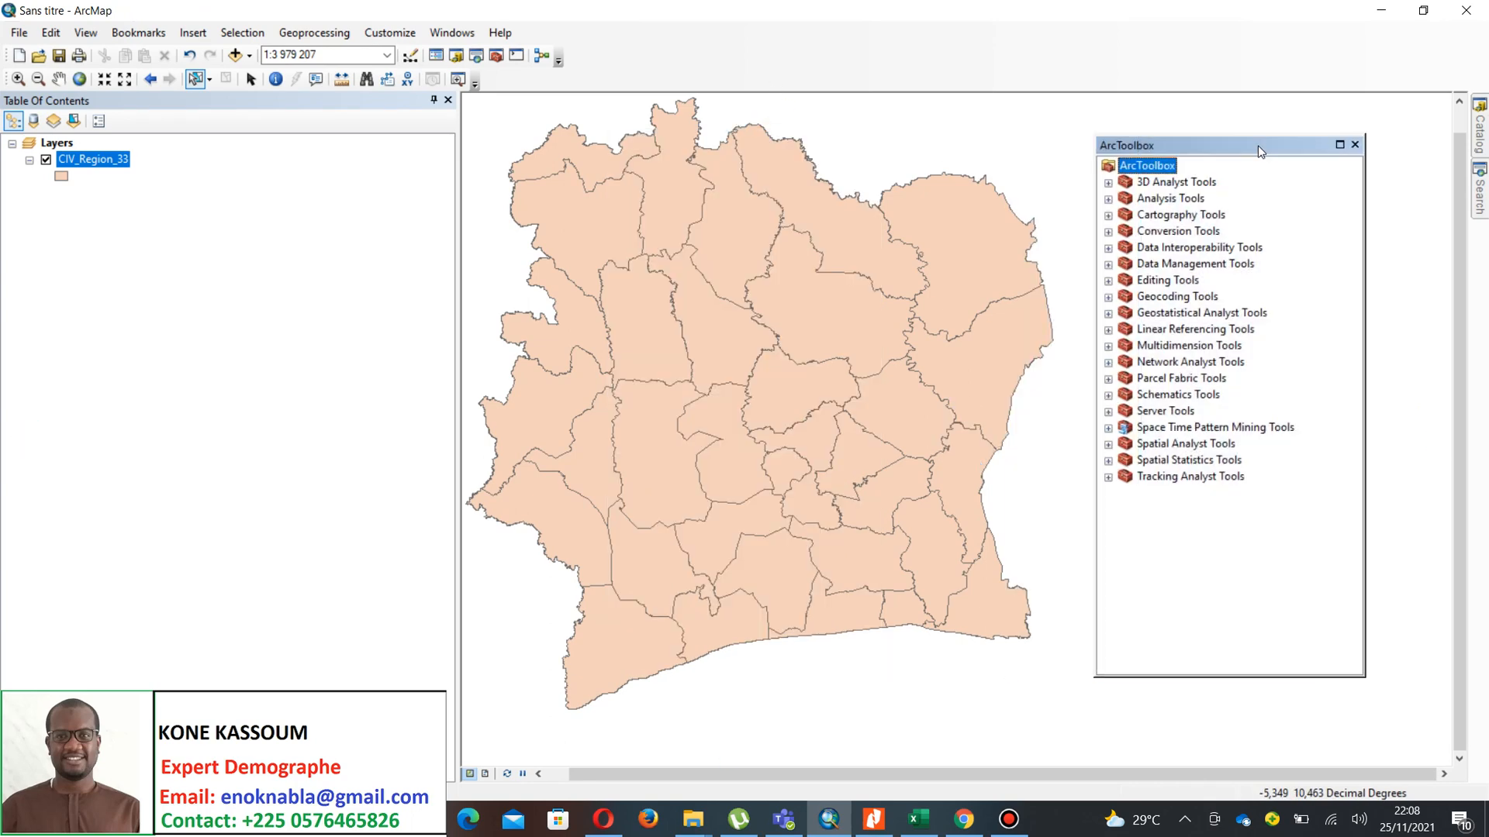
pyautogui.click(1108, 232)
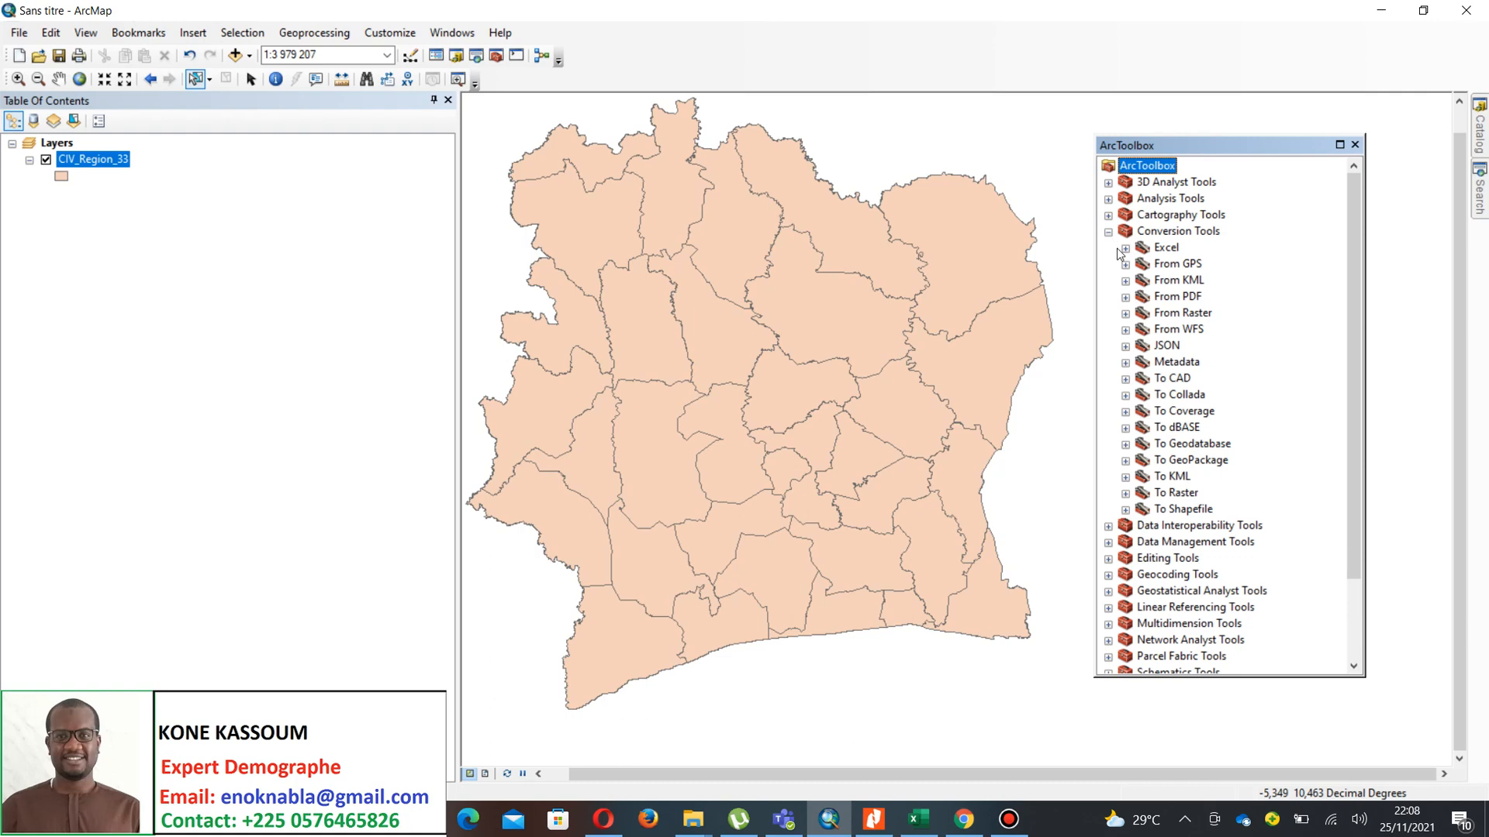
pyautogui.click(1125, 248)
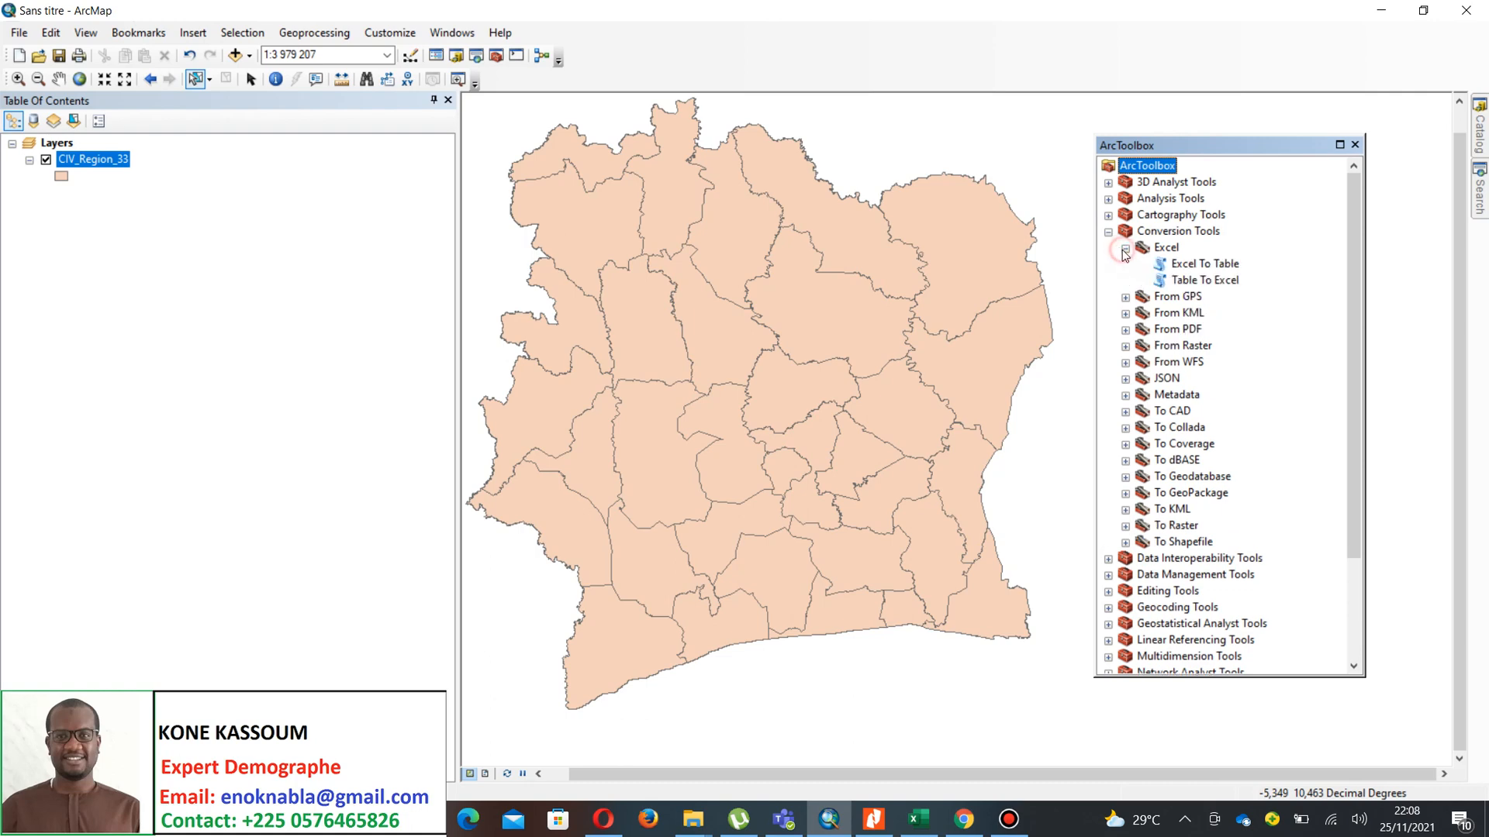
pyautogui.doubleClick(1194, 280)
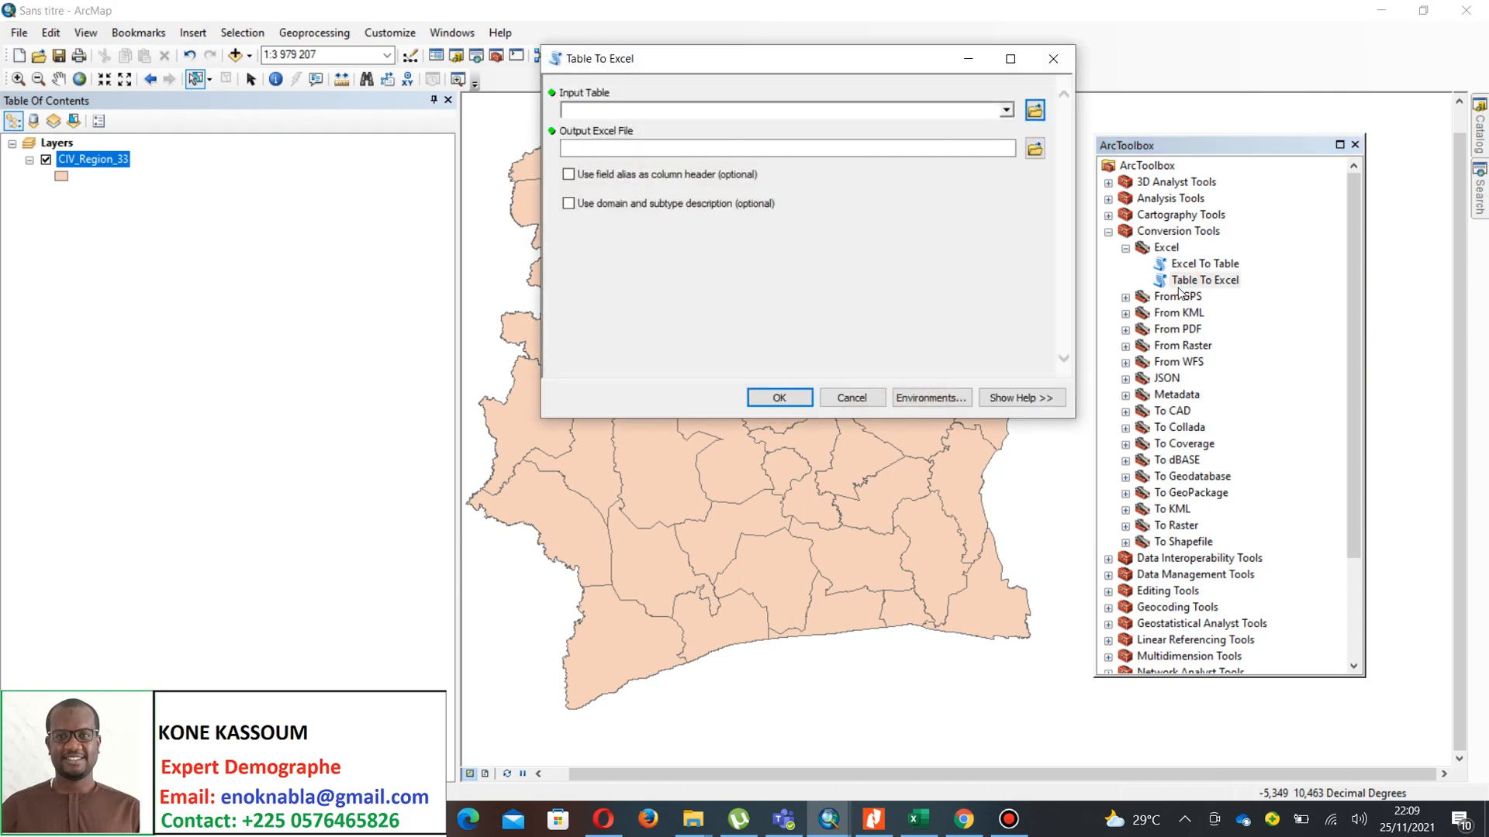
pyautogui.click(1007, 111)
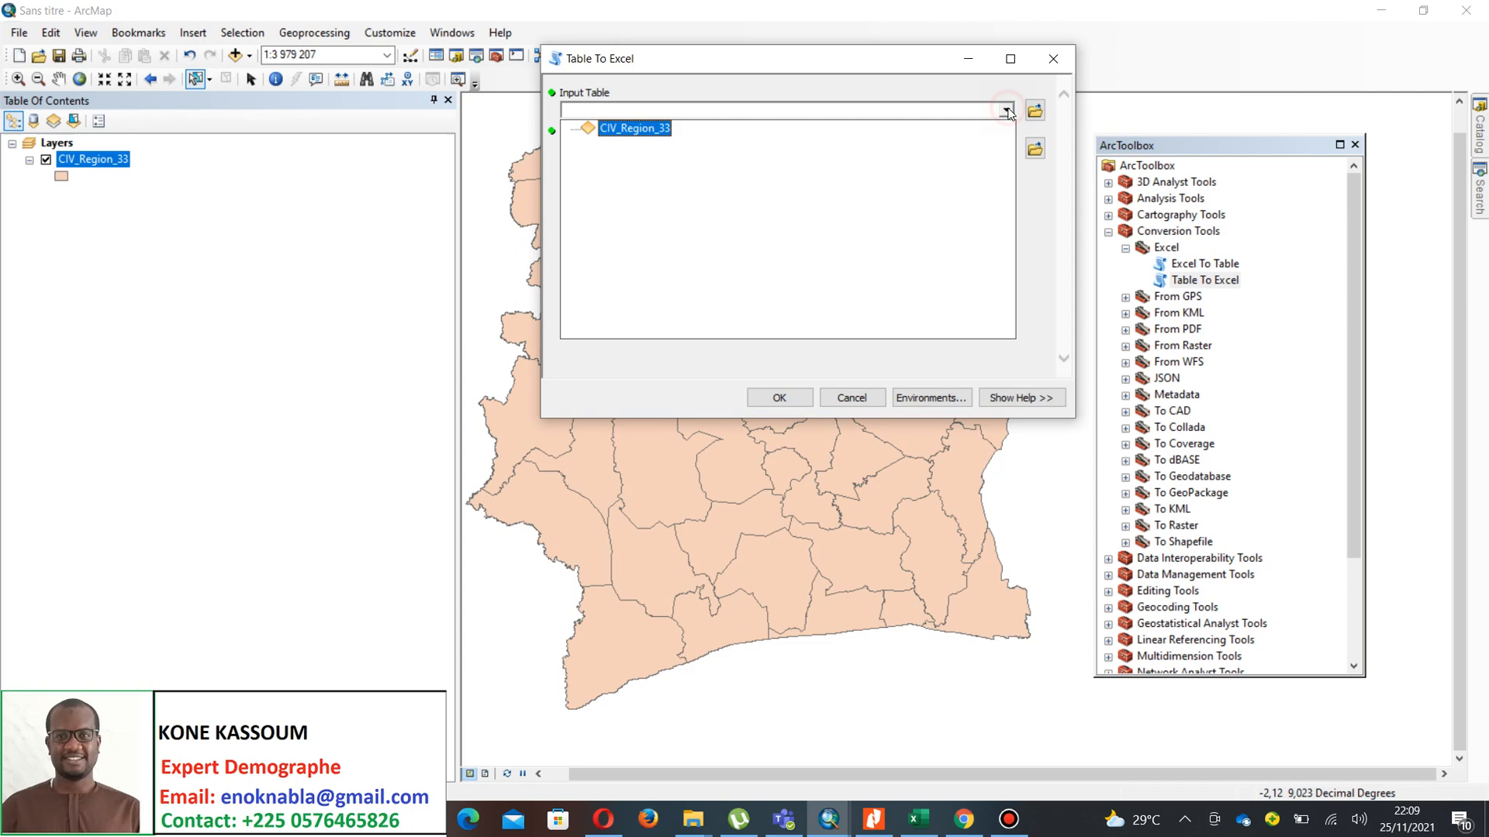
pyautogui.click(660, 133)
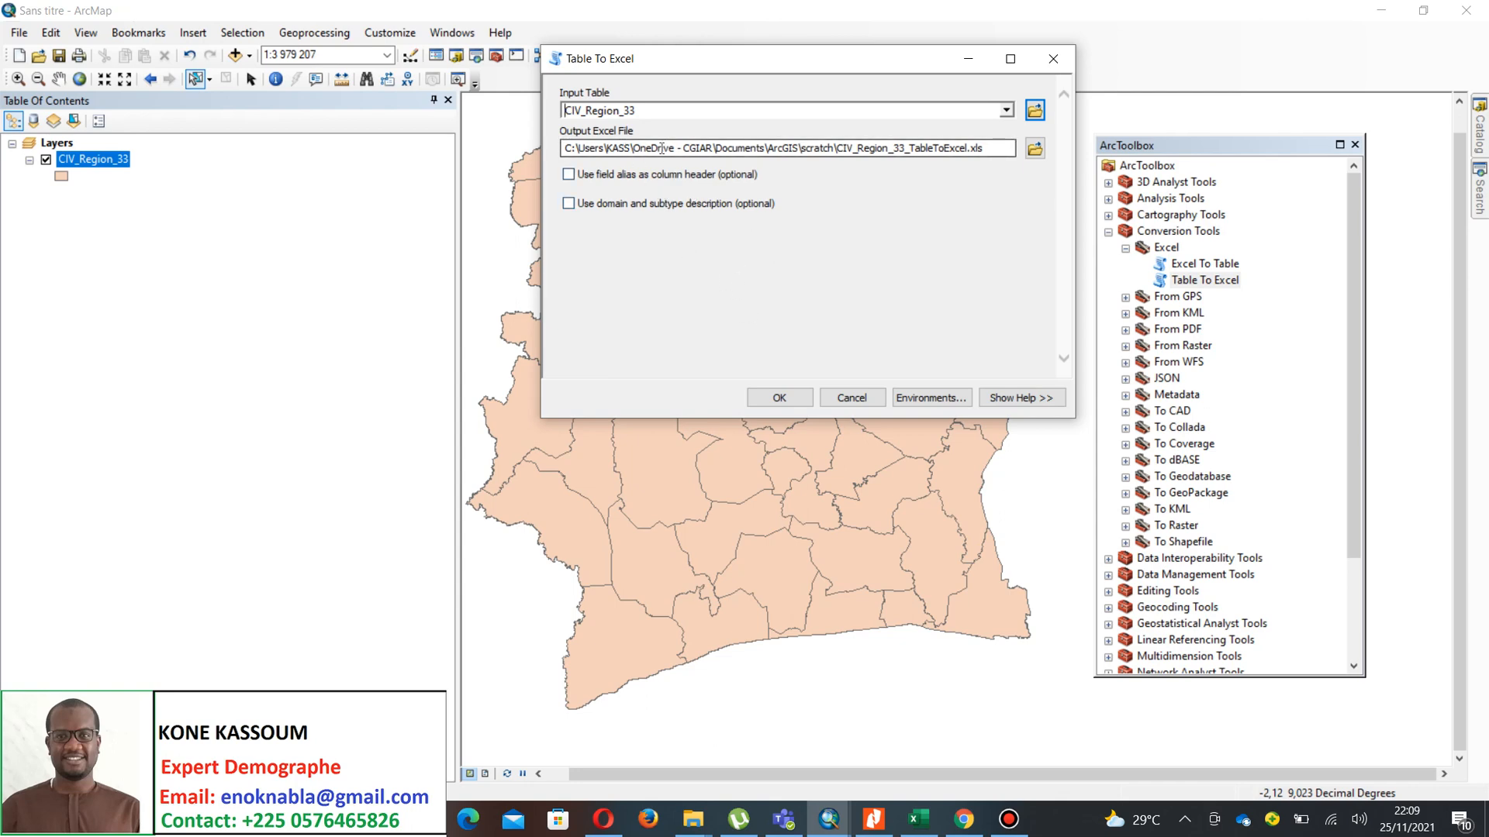
# - Set the output Excel file to Table_REG_33 in the CIV_adm folder and run the conversion
pyautogui.click(1036, 150)
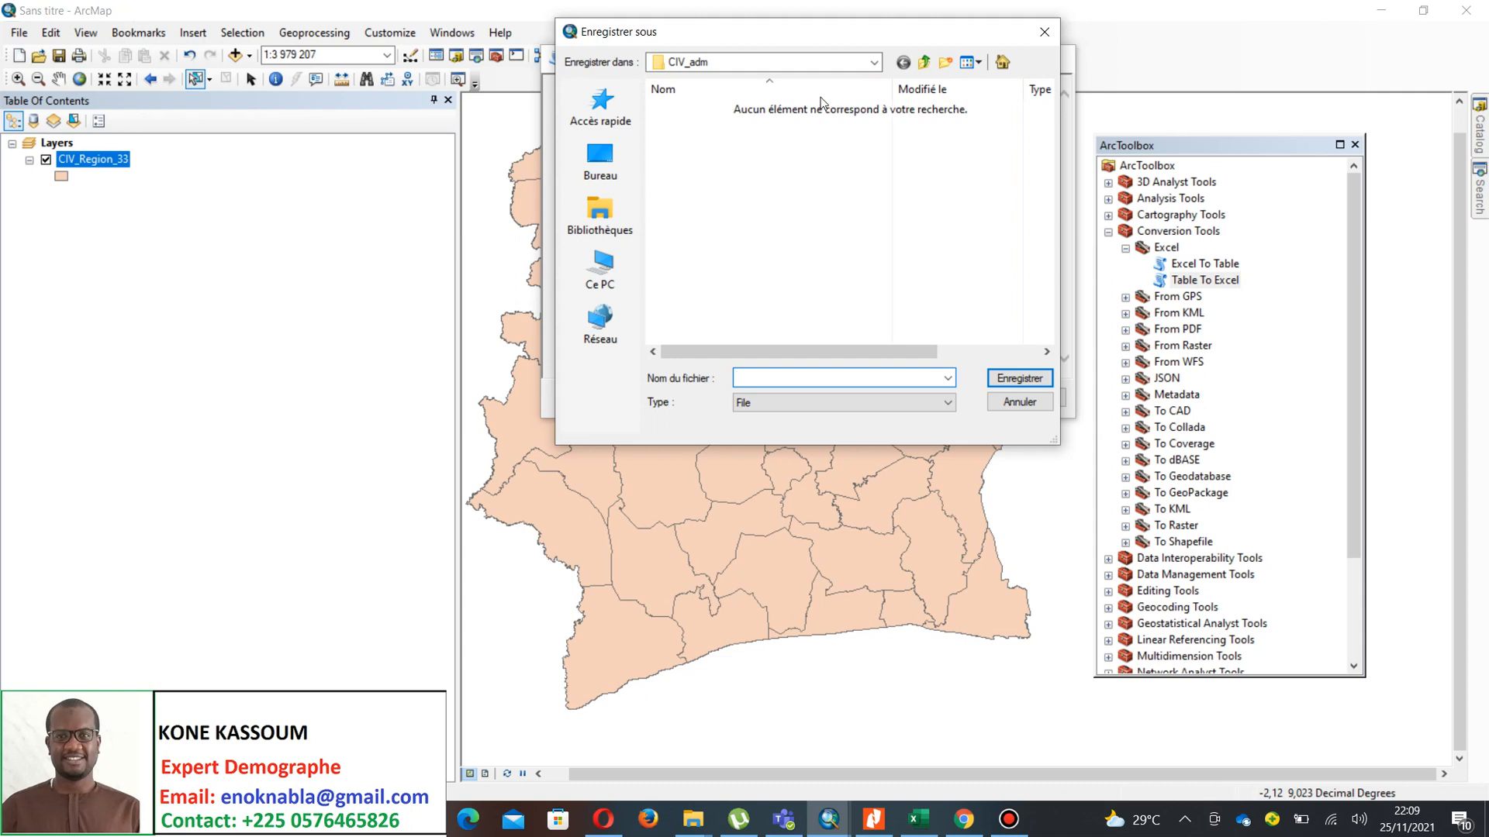
pyautogui.click(871, 66)
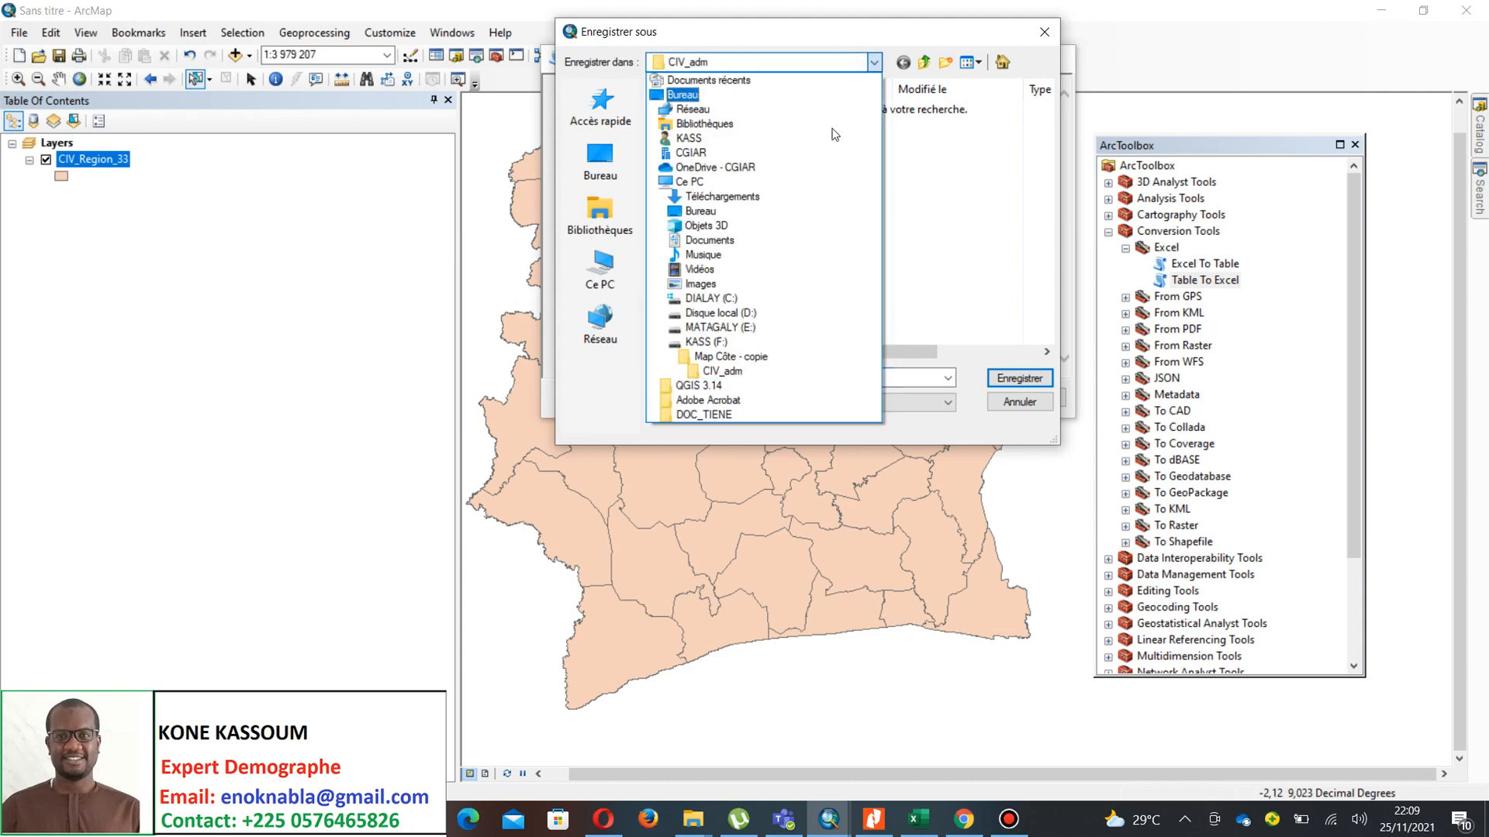
pyautogui.click(723, 371)
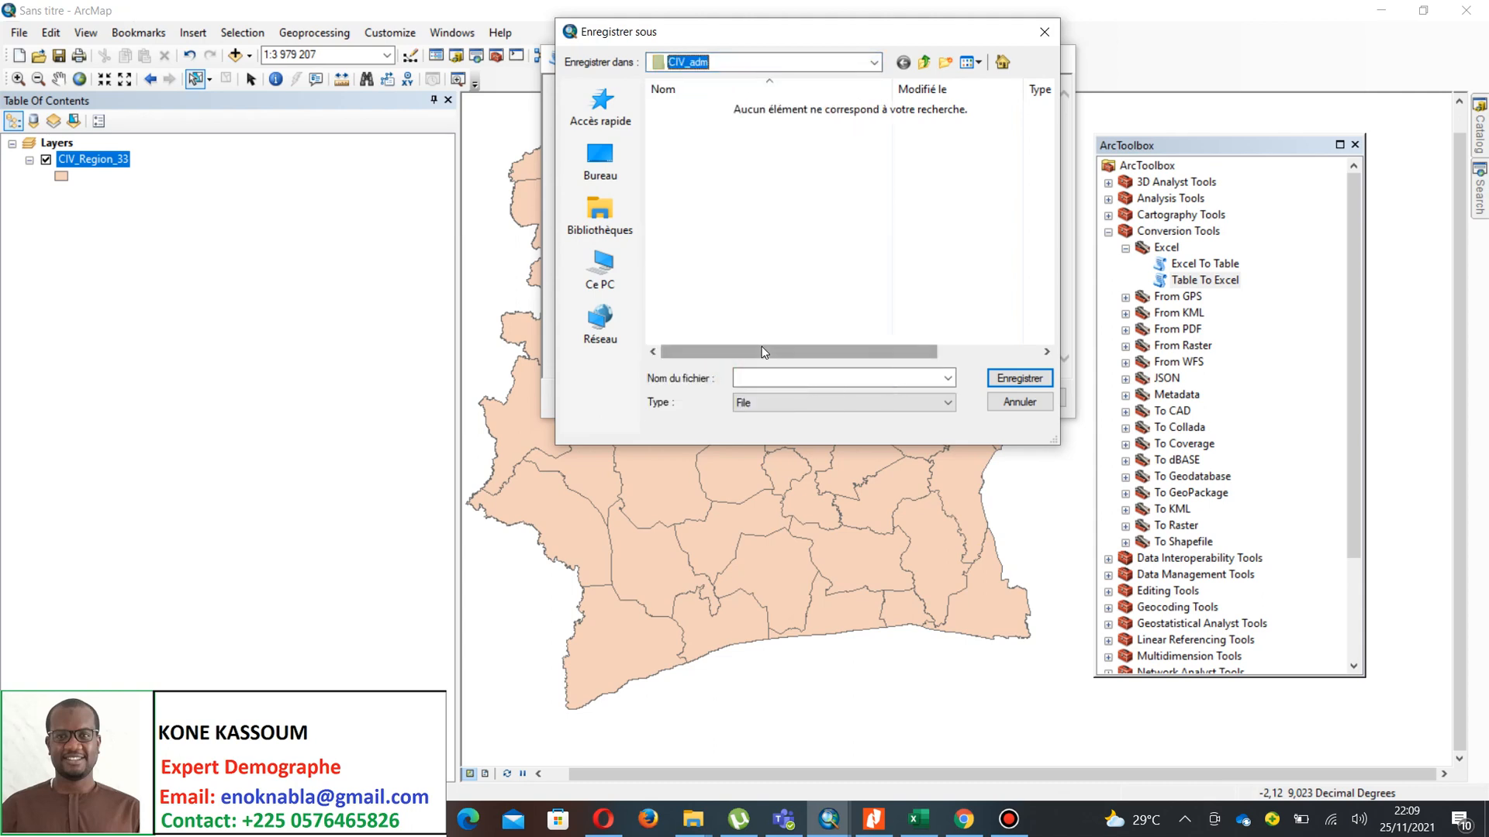
pyautogui.click(934, 378)
pyautogui.click(949, 378)
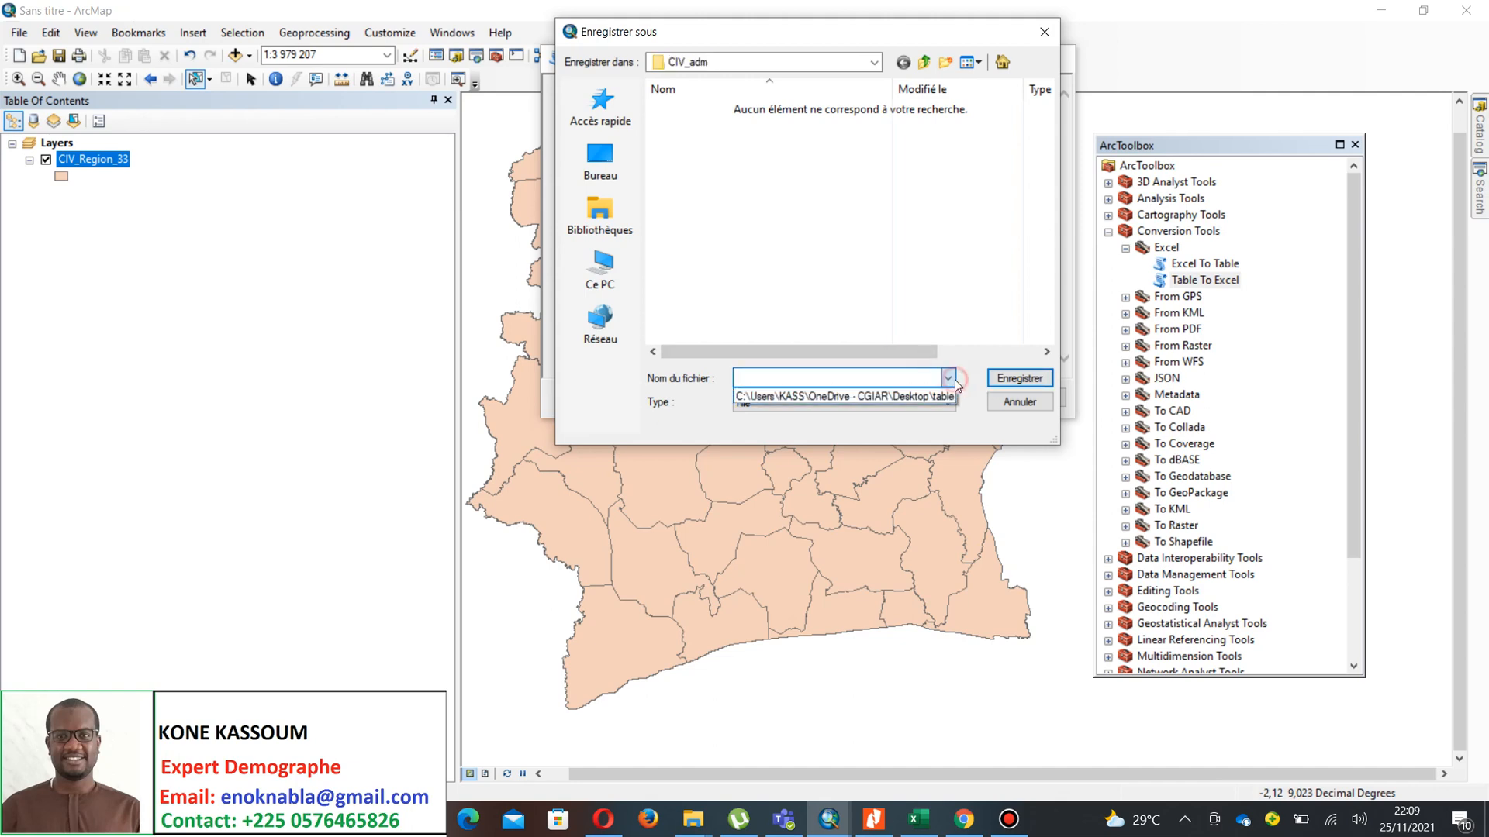
pyautogui.click(892, 375)
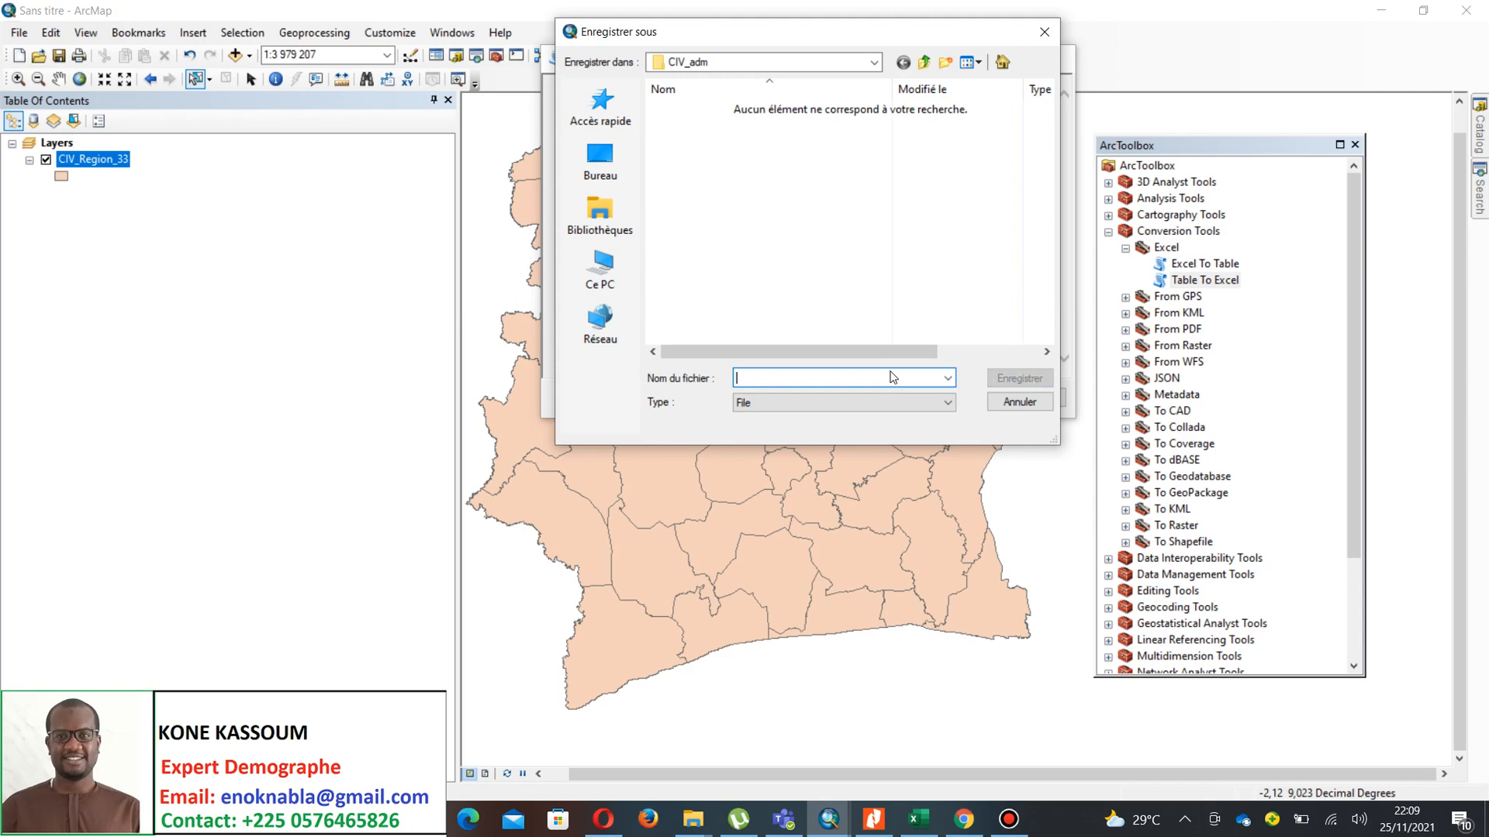
pyautogui.write('t')
pyautogui.press('BackSpace')
pyautogui.write('Table_')
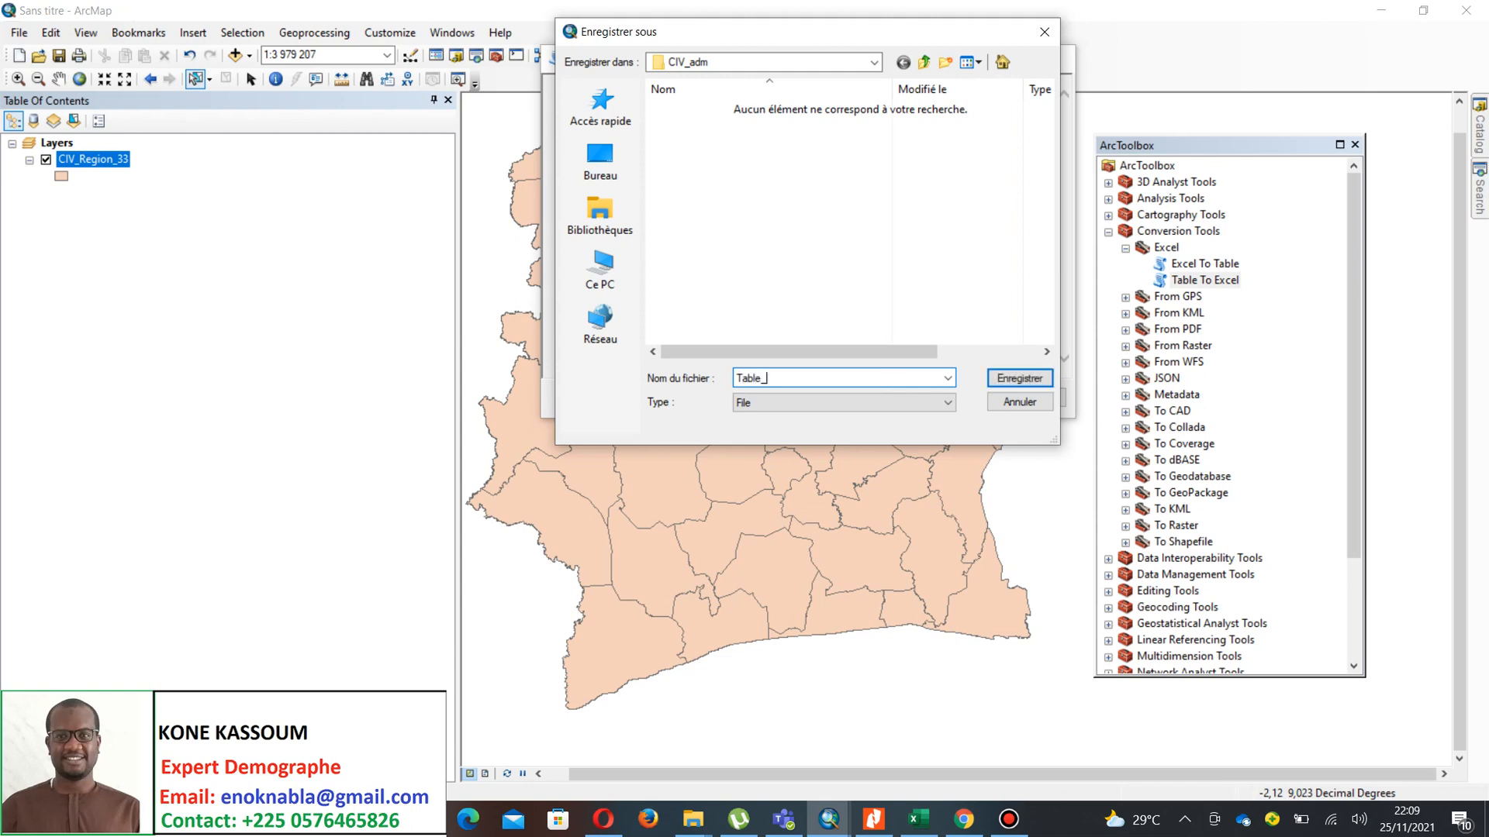
pyautogui.write('REG_33')
pyautogui.press('Return')
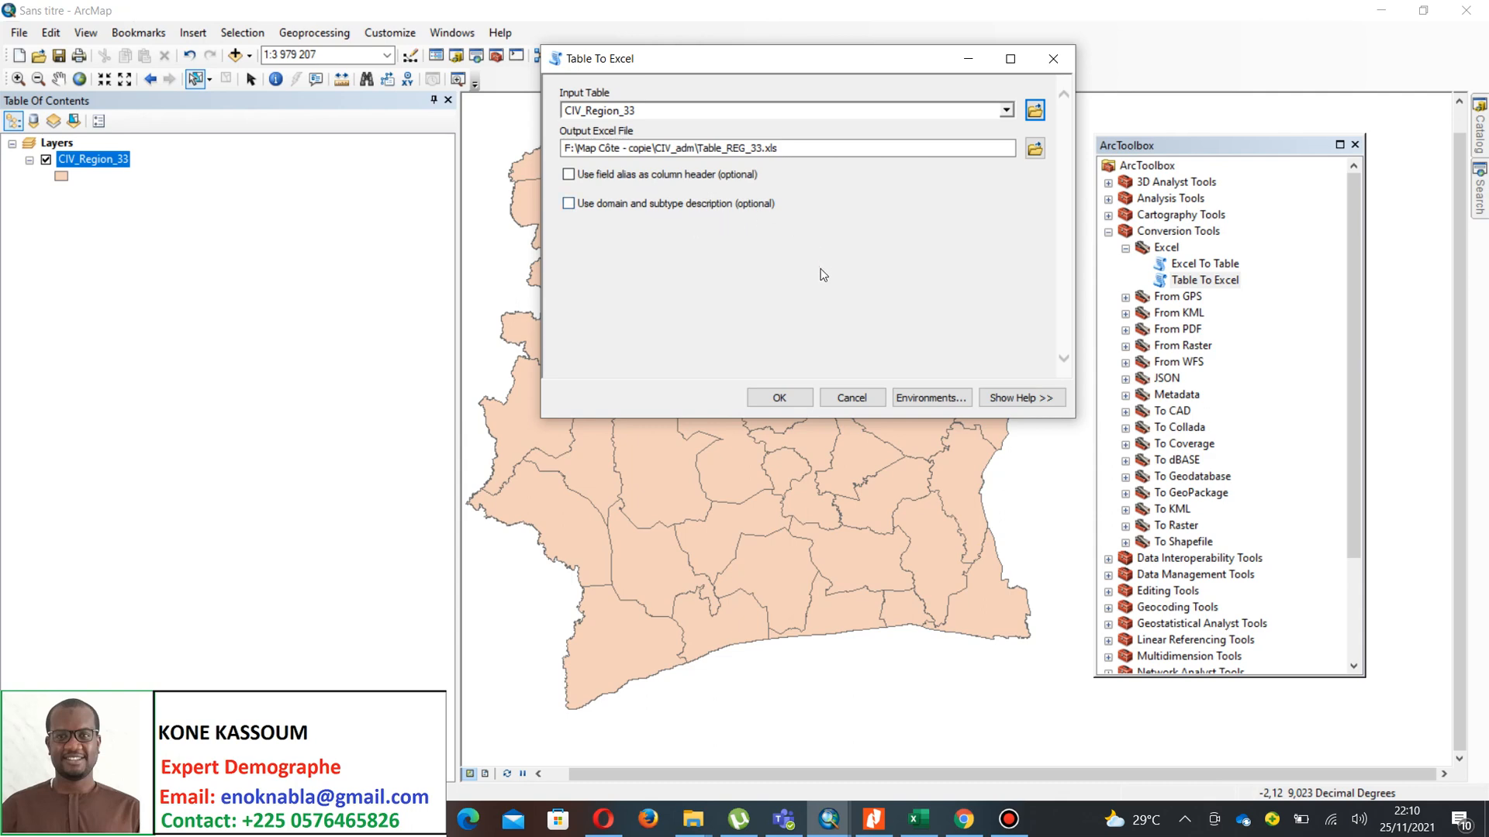
pyautogui.click(798, 400)
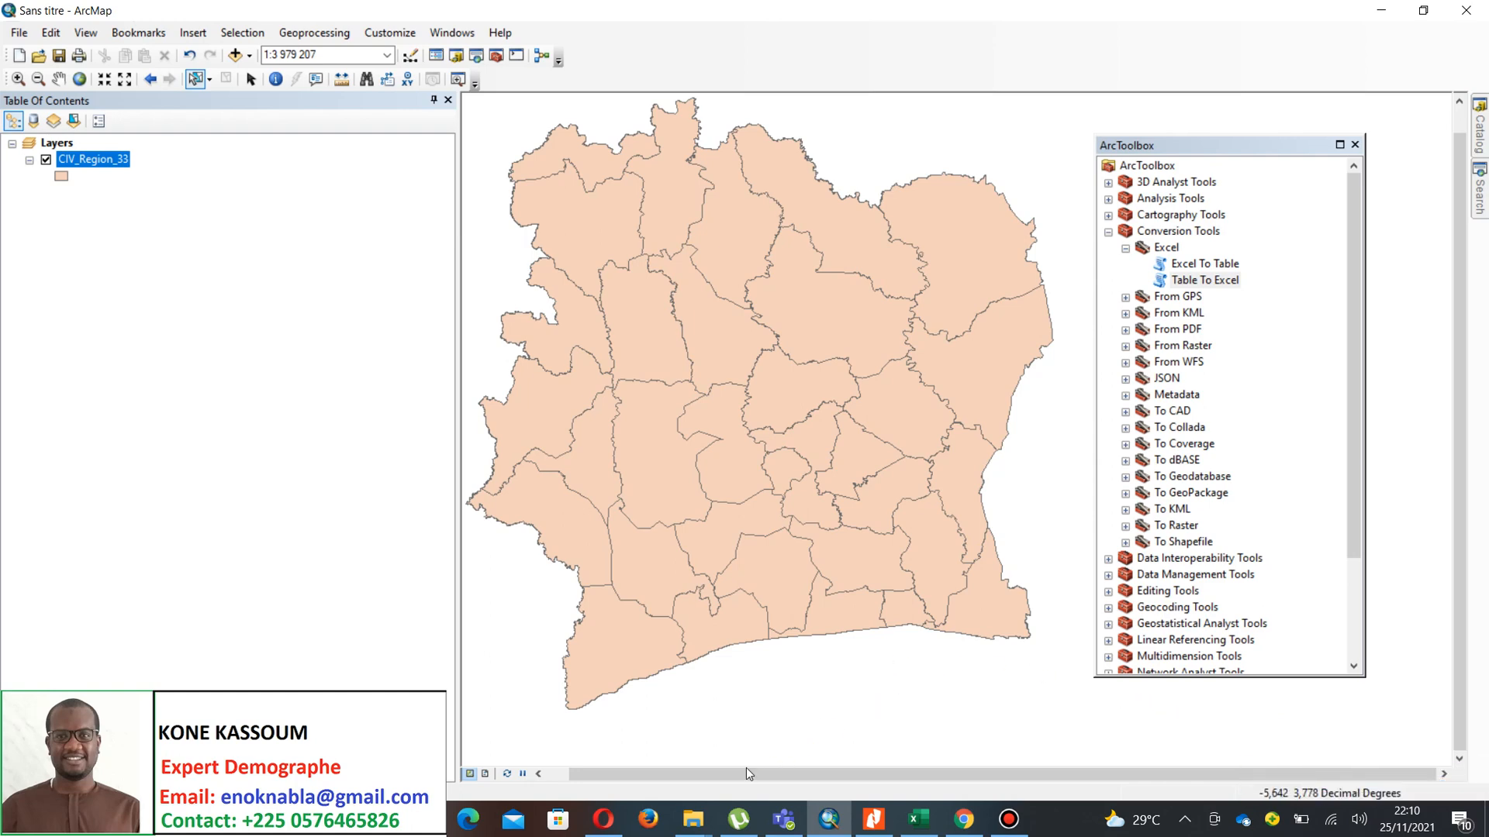
# - Switch to File Explorer and open the exported Table_REG_33 workbook from the CIV_adm folder inside Map Côte - copie on drive F
pyautogui.moveTo(700, 826)
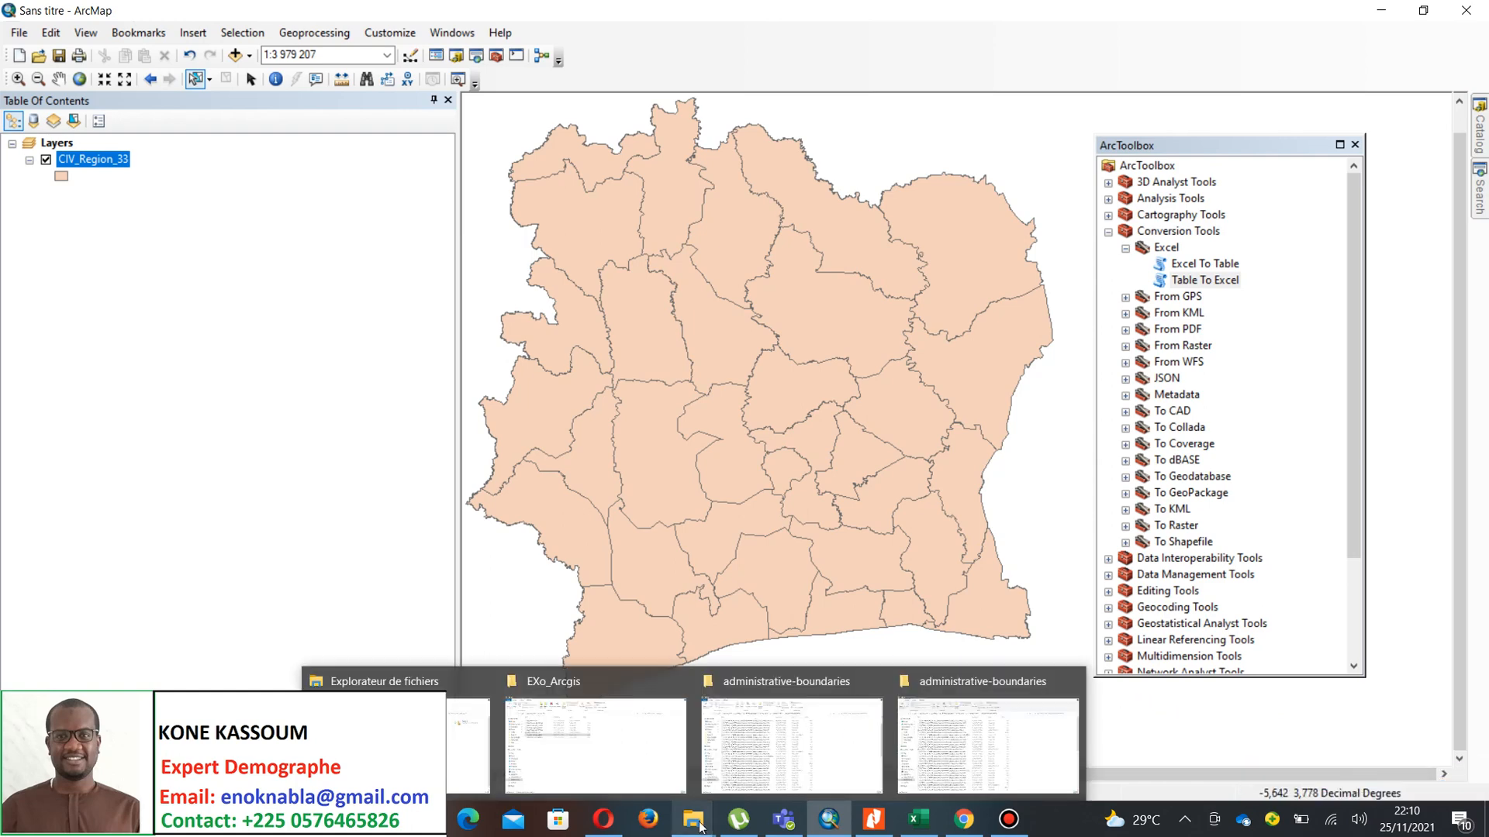
pyautogui.click(616, 746)
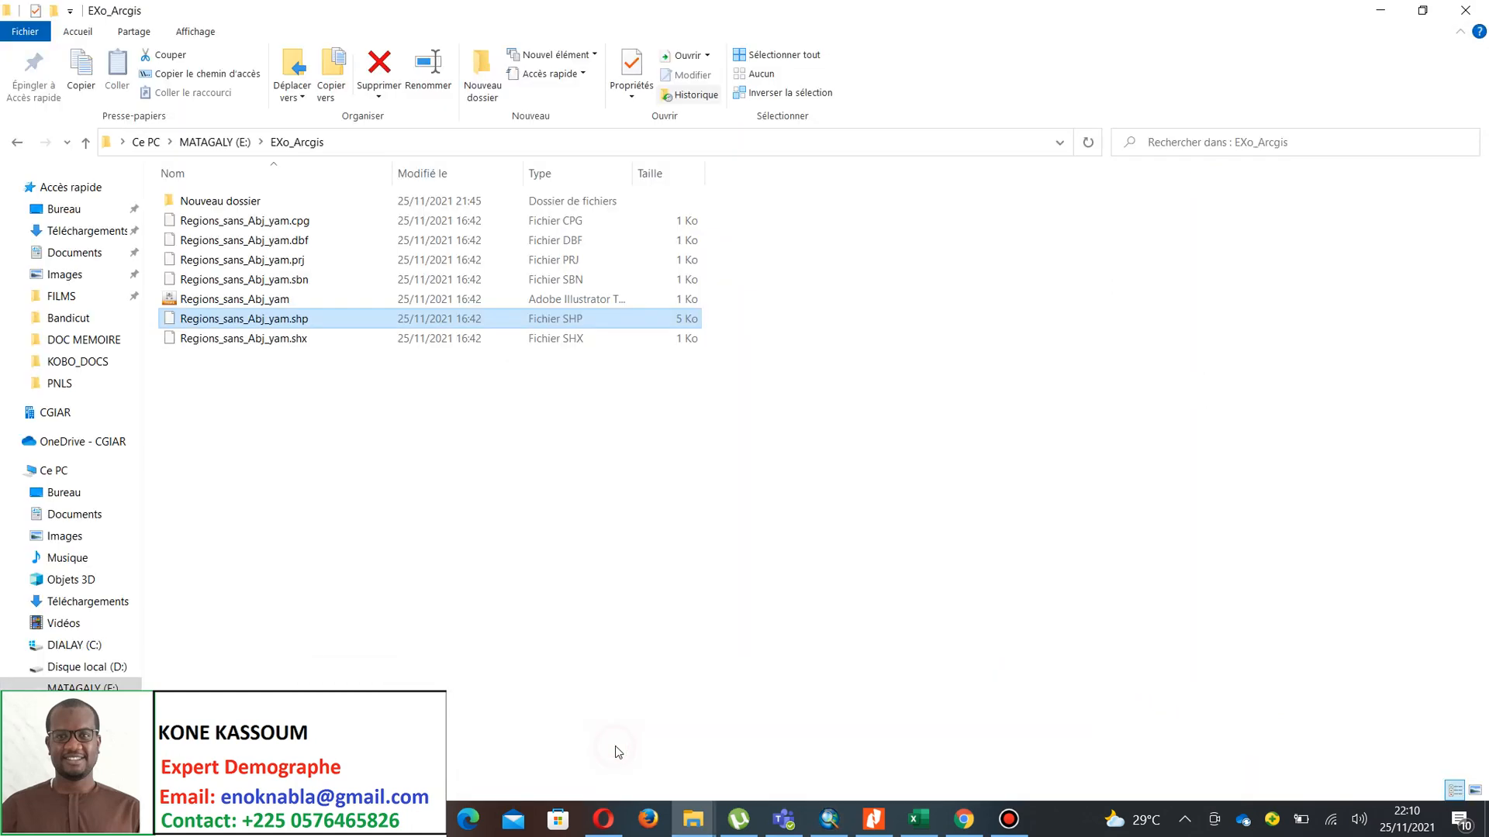
pyautogui.click(54, 469)
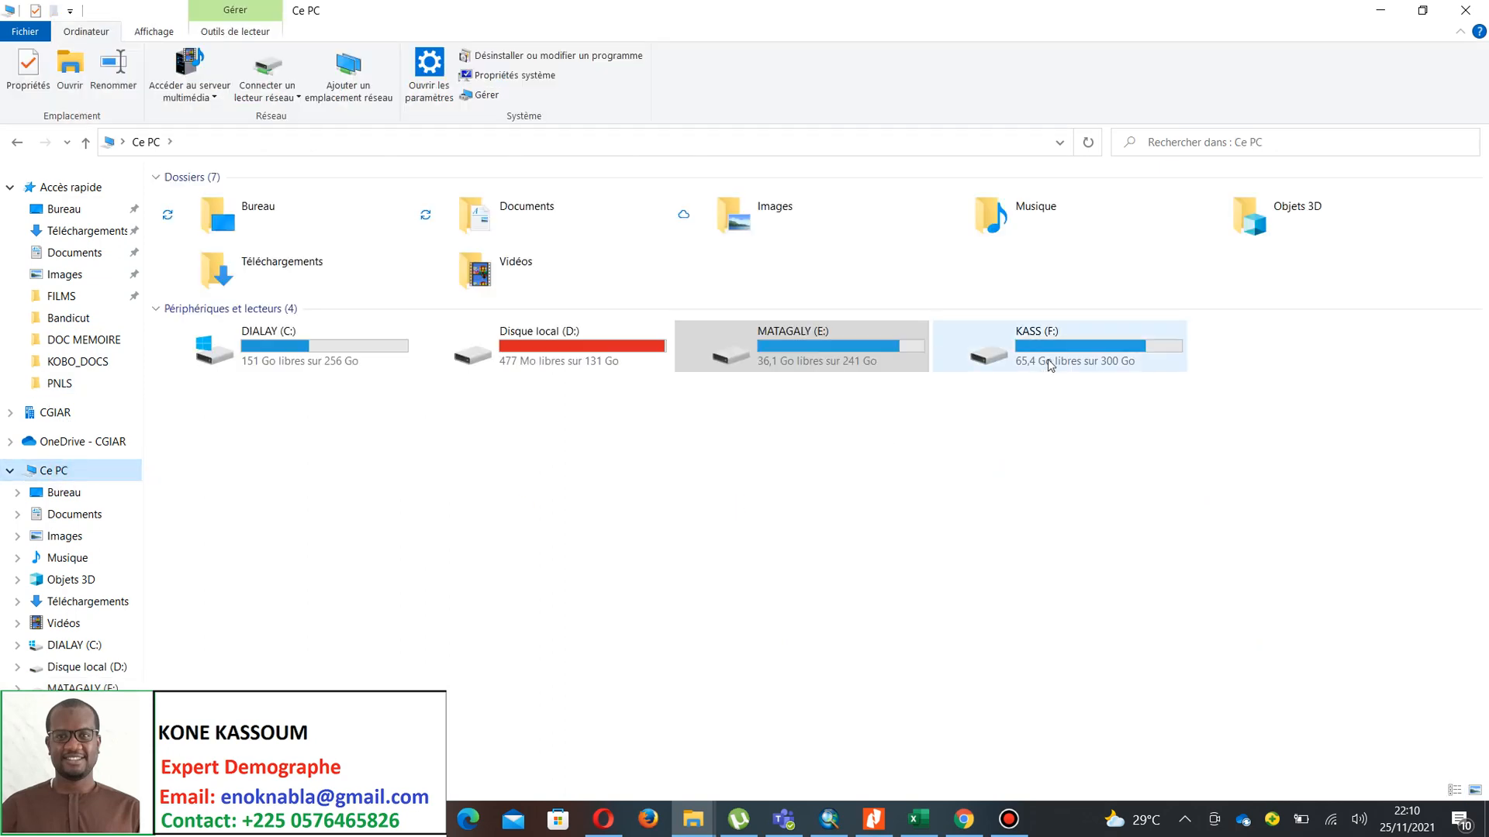
pyautogui.doubleClick(1050, 364)
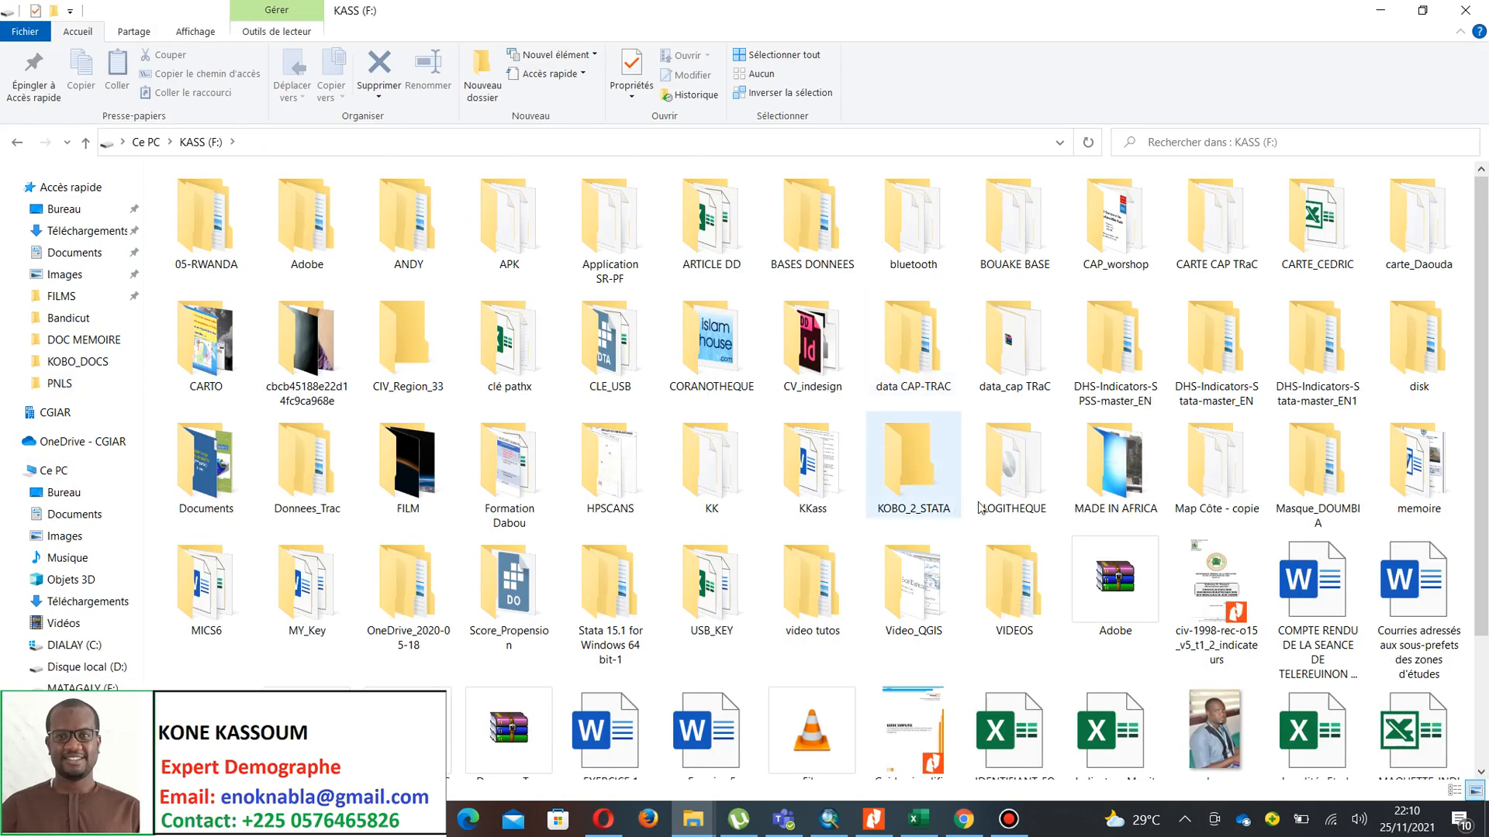
pyautogui.doubleClick(1215, 475)
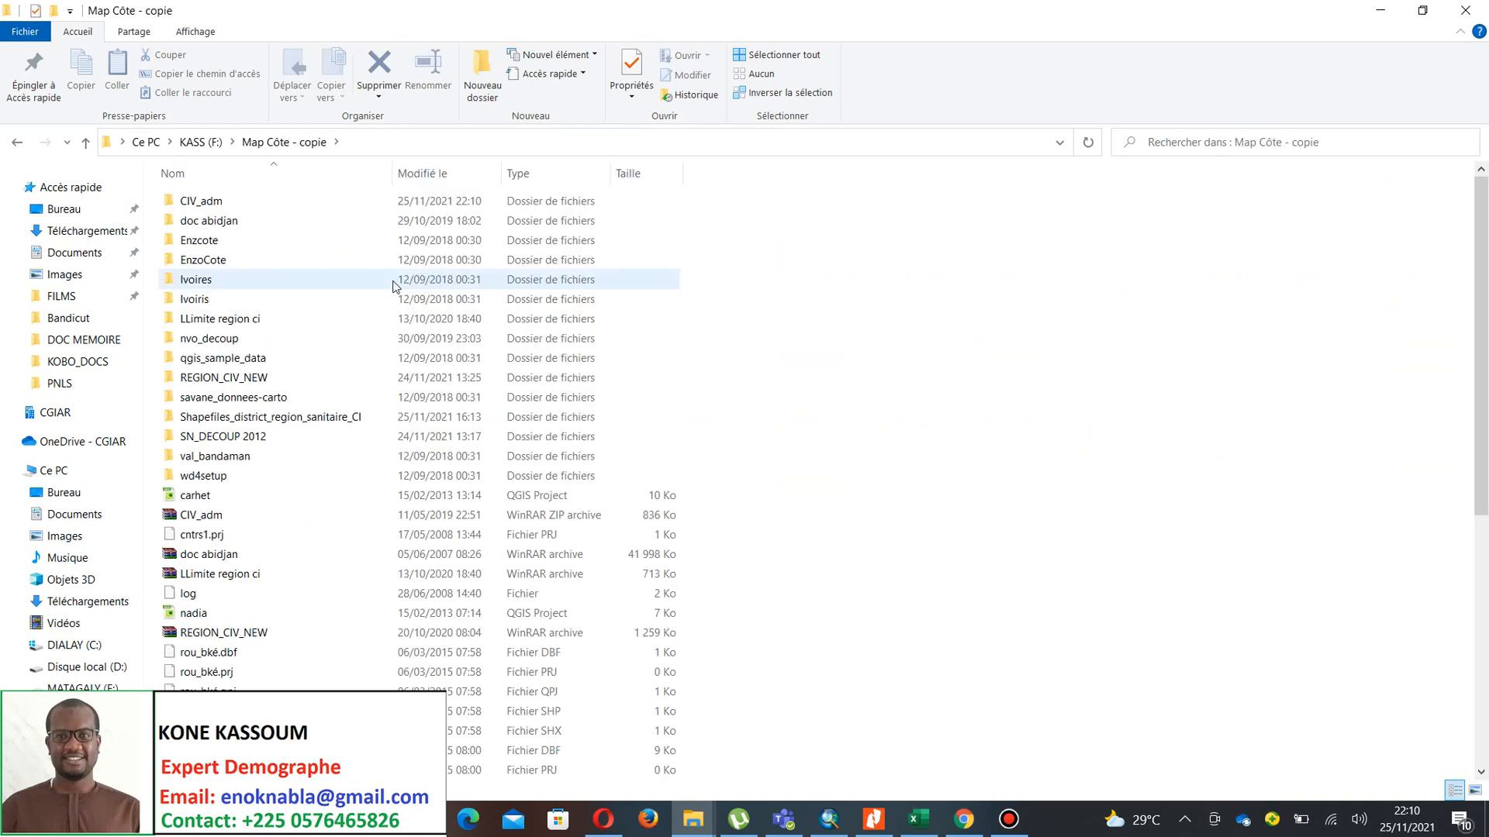
pyautogui.doubleClick(329, 203)
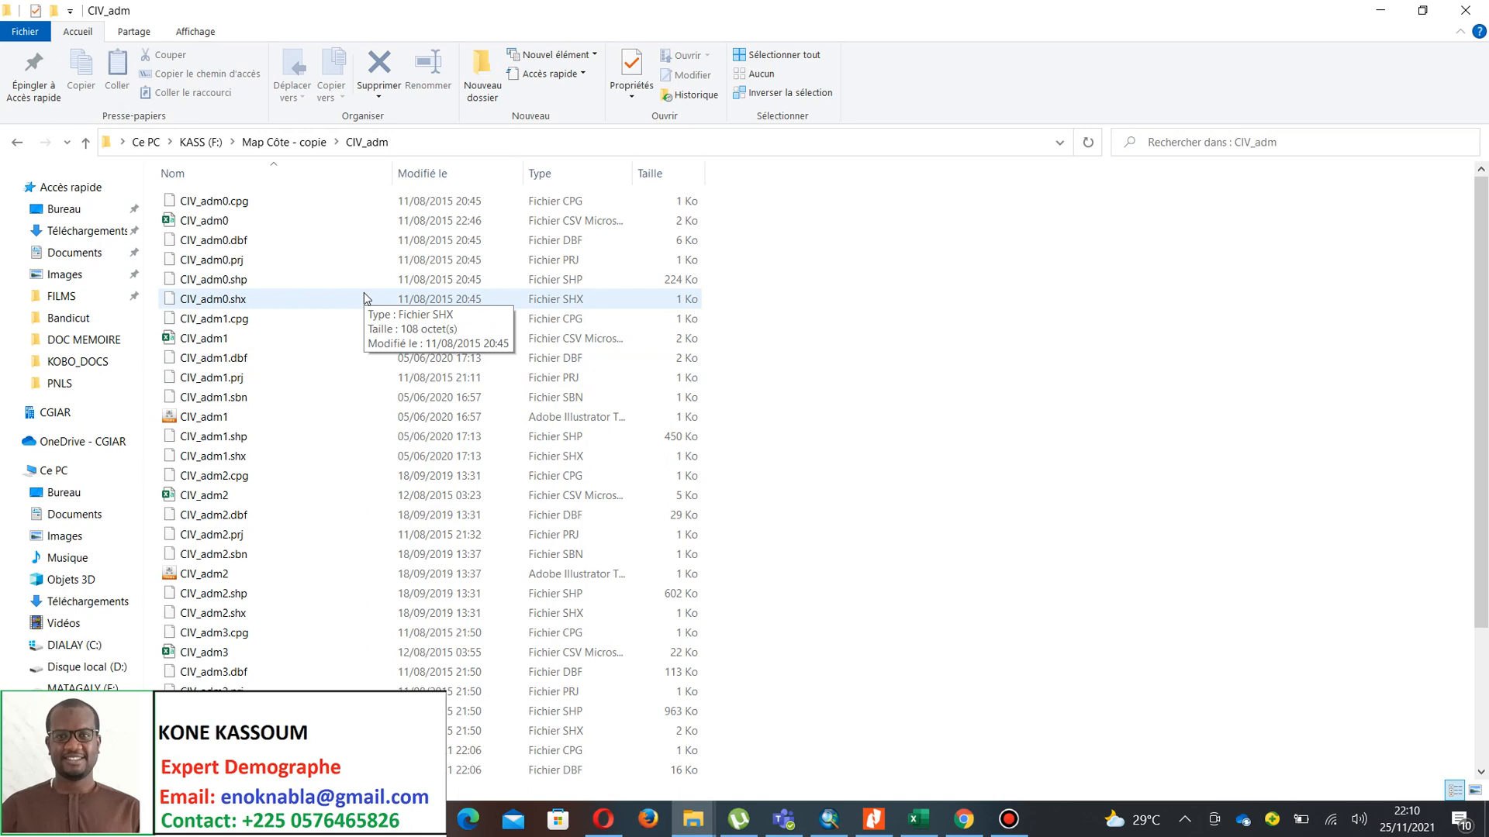
pyautogui.scroll(-3, 320, 469)
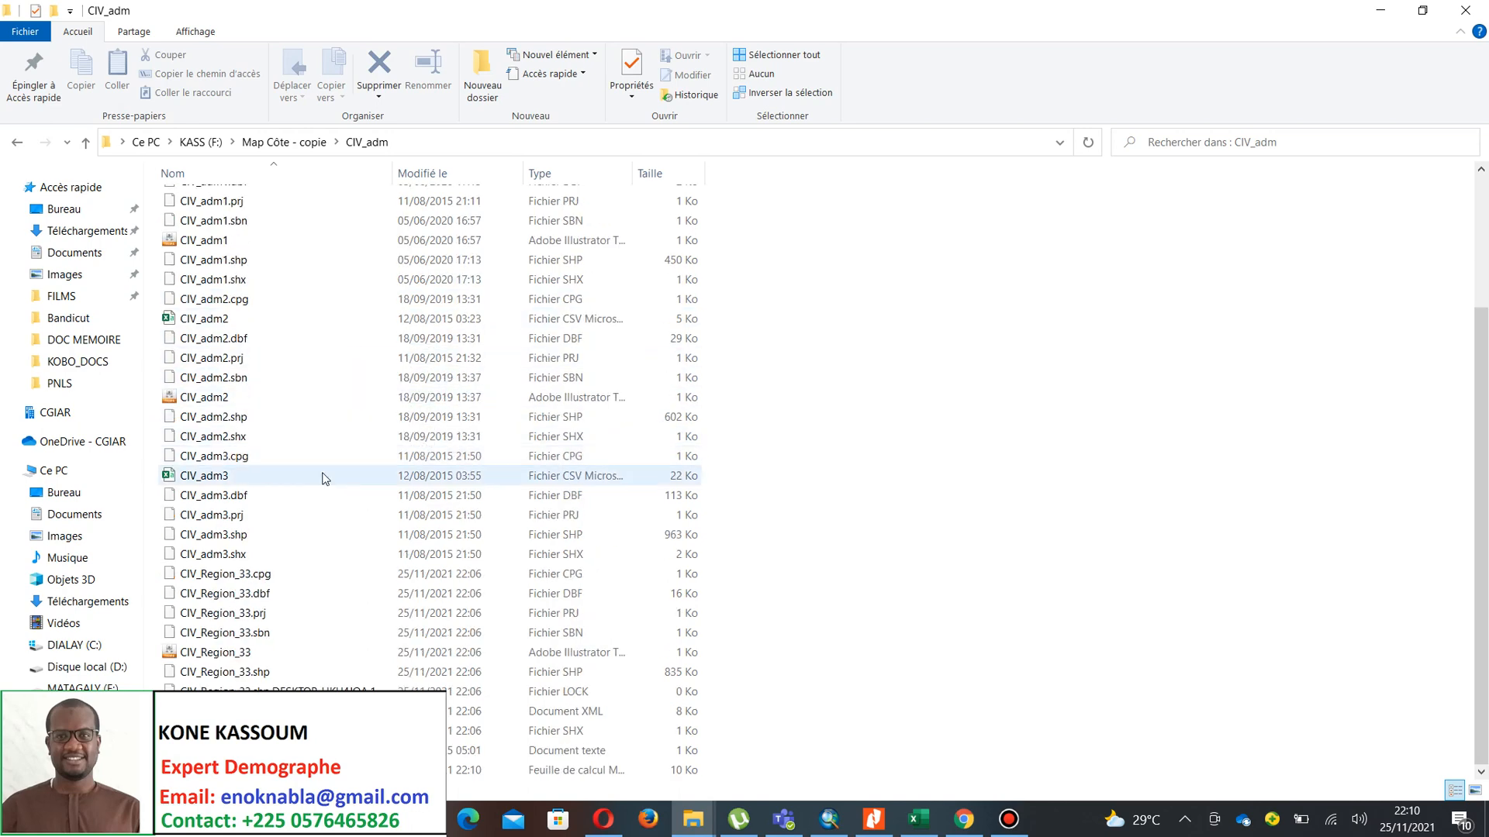
pyautogui.click(310, 770)
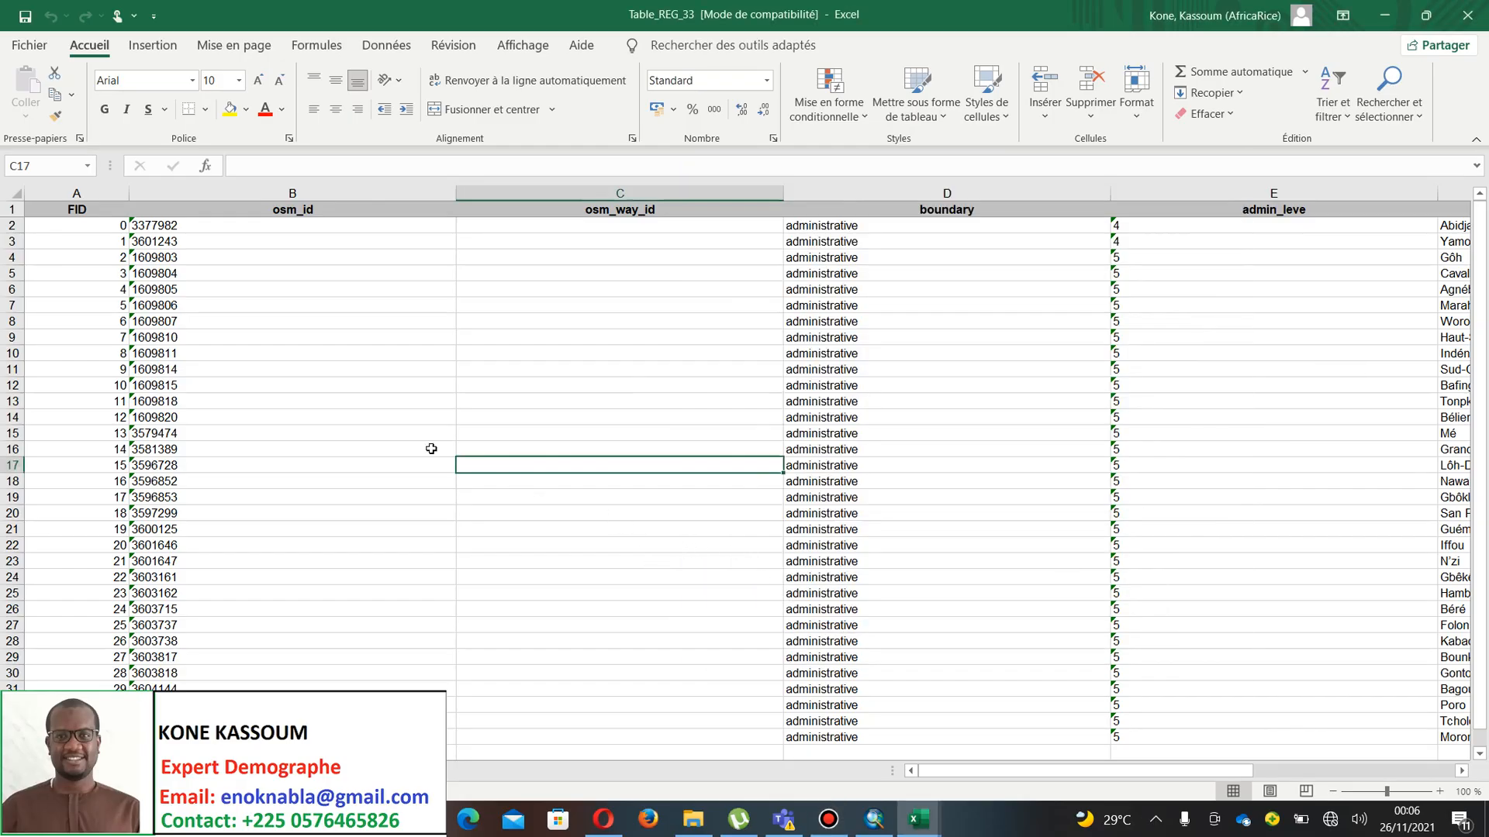
# - Look over the exported region table in Excel and switch to the Pauvr_reg_CIV workbook
pyautogui.click(416, 431)
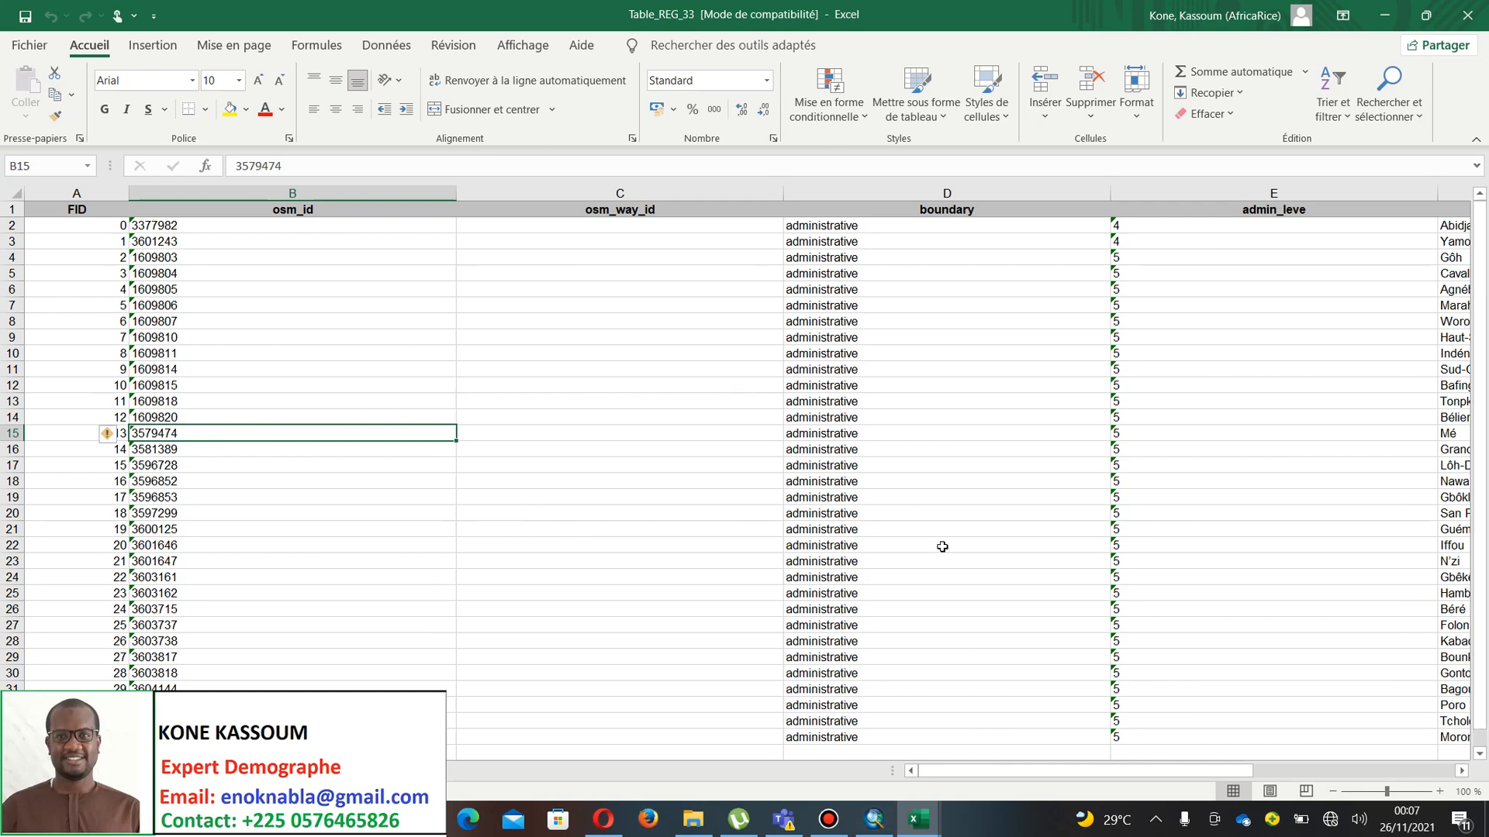
pyautogui.moveTo(1089, 770); pyautogui.dragTo(870, 740)
pyautogui.moveTo(876, 822)
pyautogui.moveTo(872, 733)
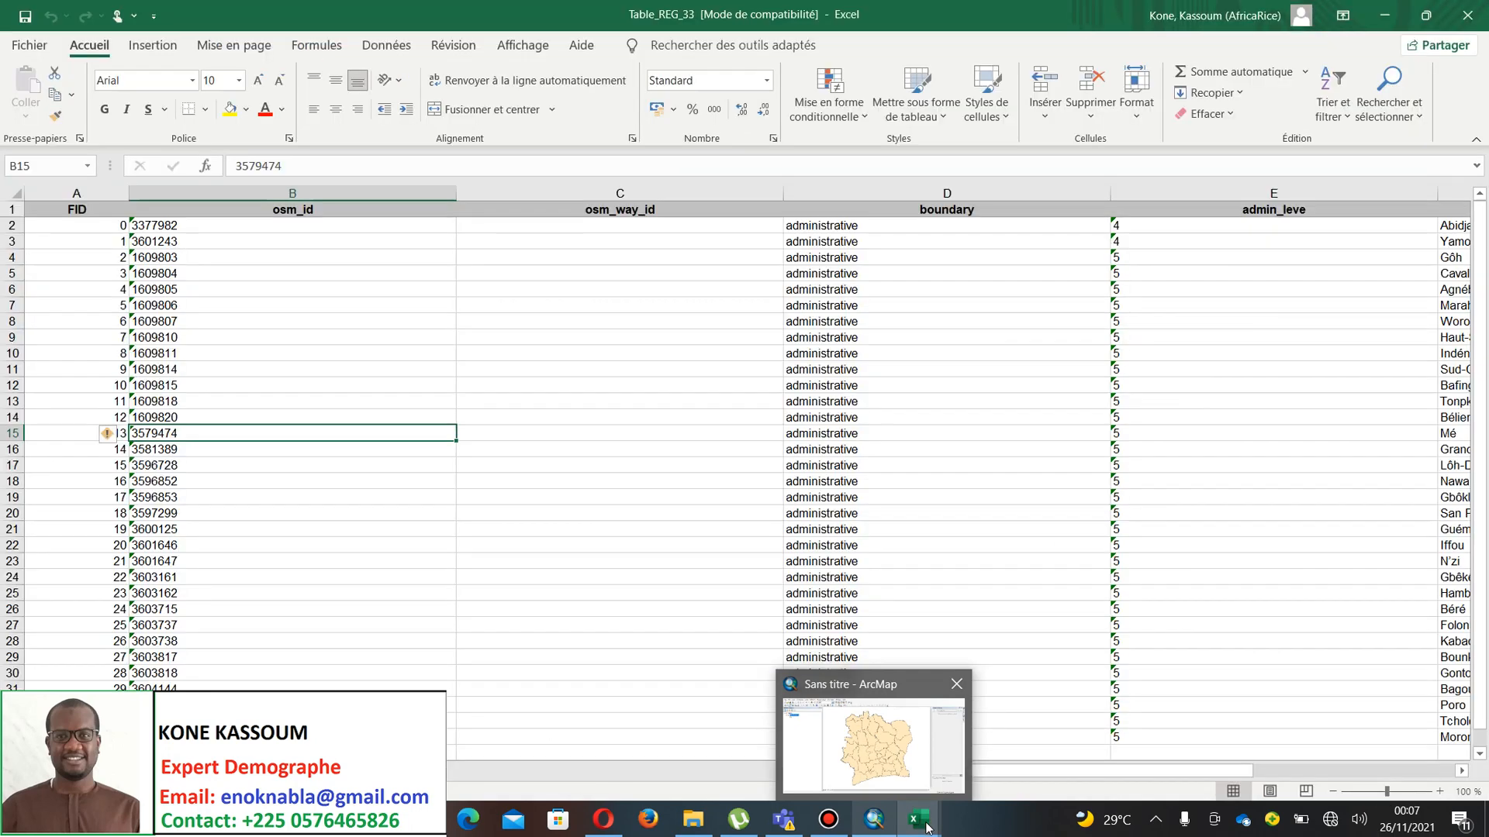
pyautogui.moveTo(927, 828)
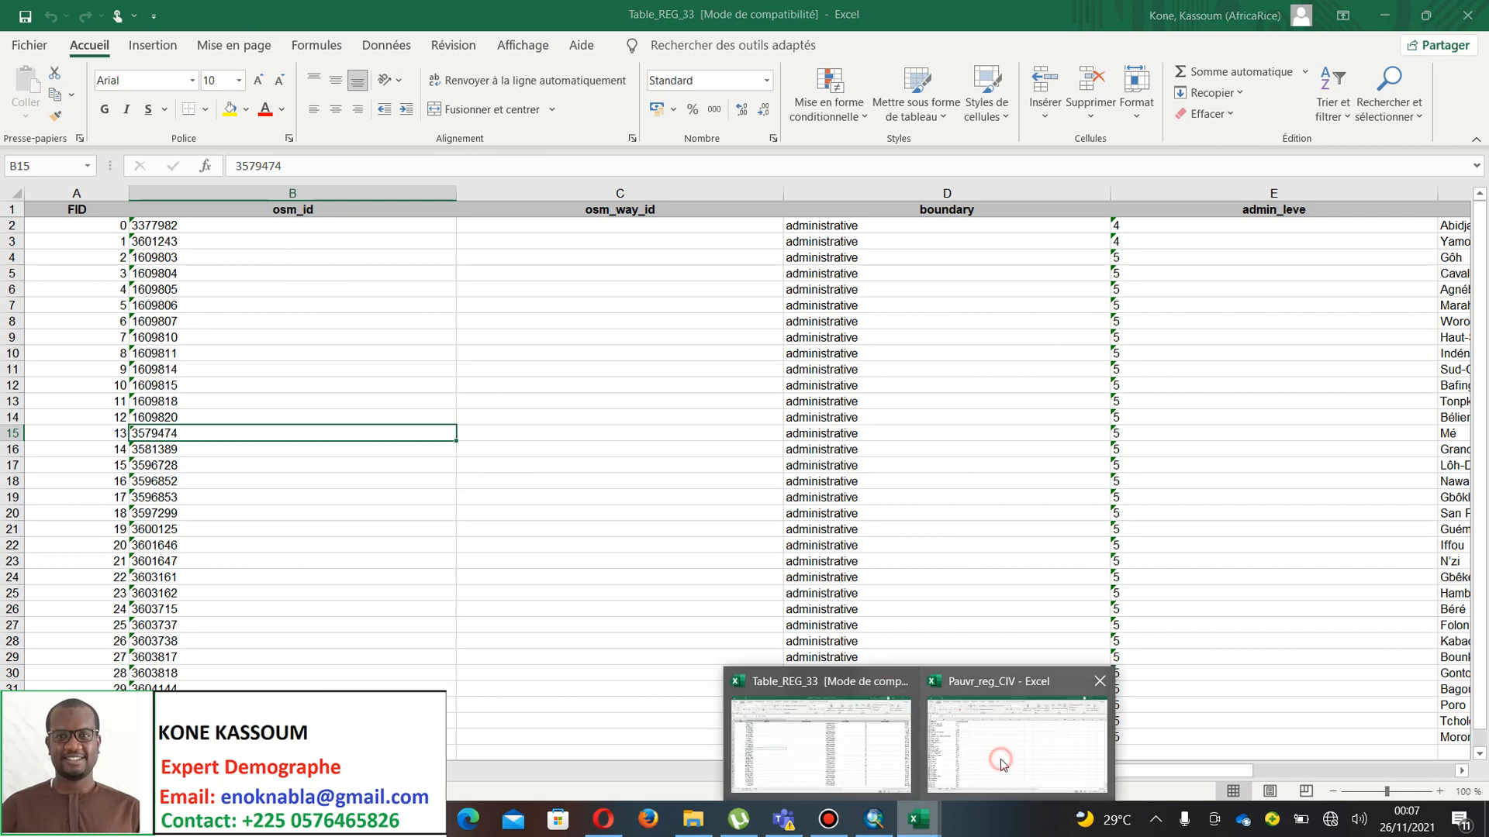
# - In the Pauvr_reg_CIV workbook, apply the Nombre format to the whole poverty rate column B
pyautogui.click(1001, 758)
pyautogui.scroll(-4, 400, 363)
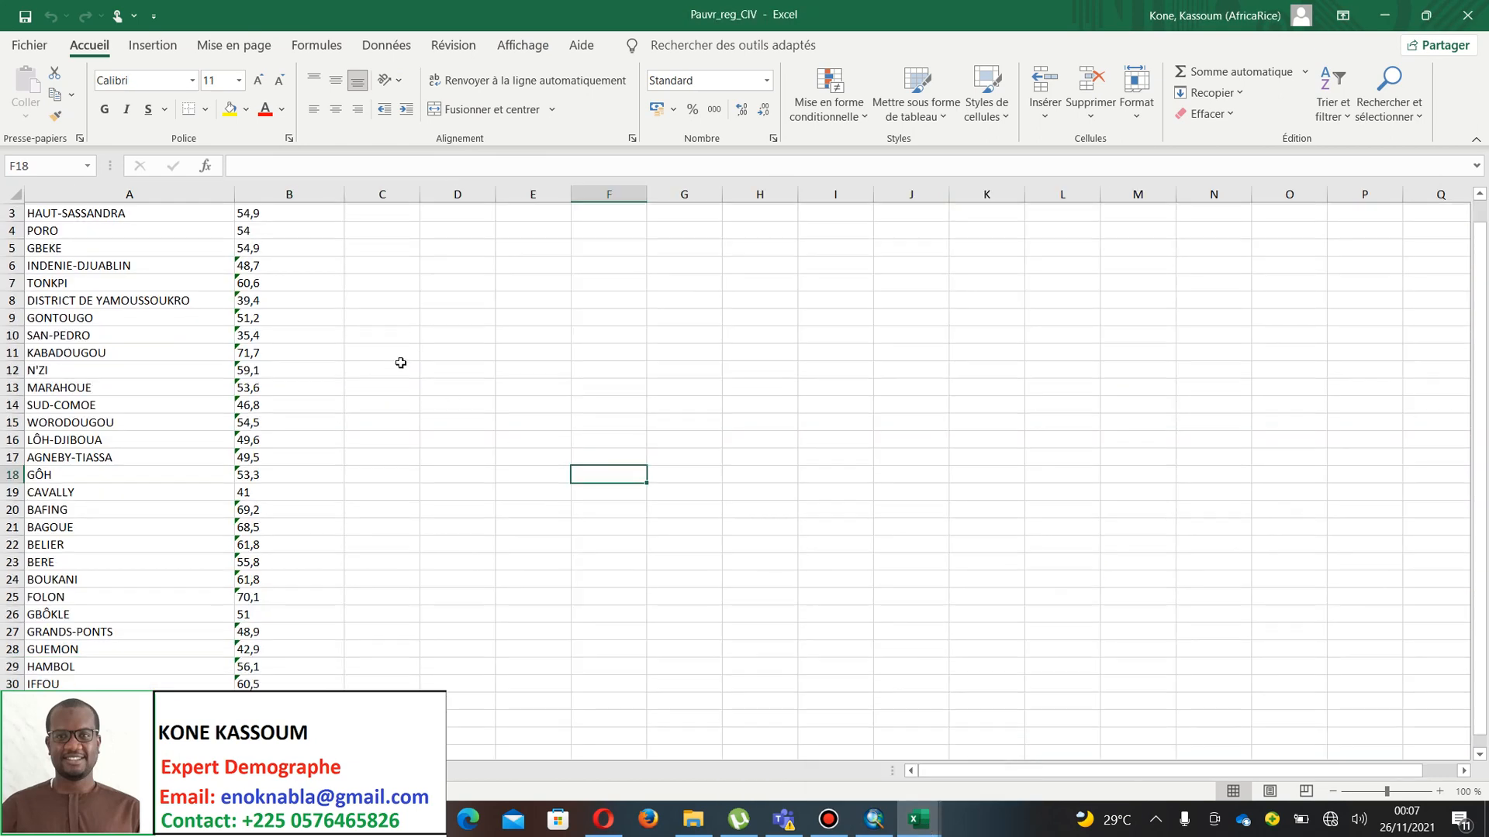
pyautogui.scroll(4, 400, 363)
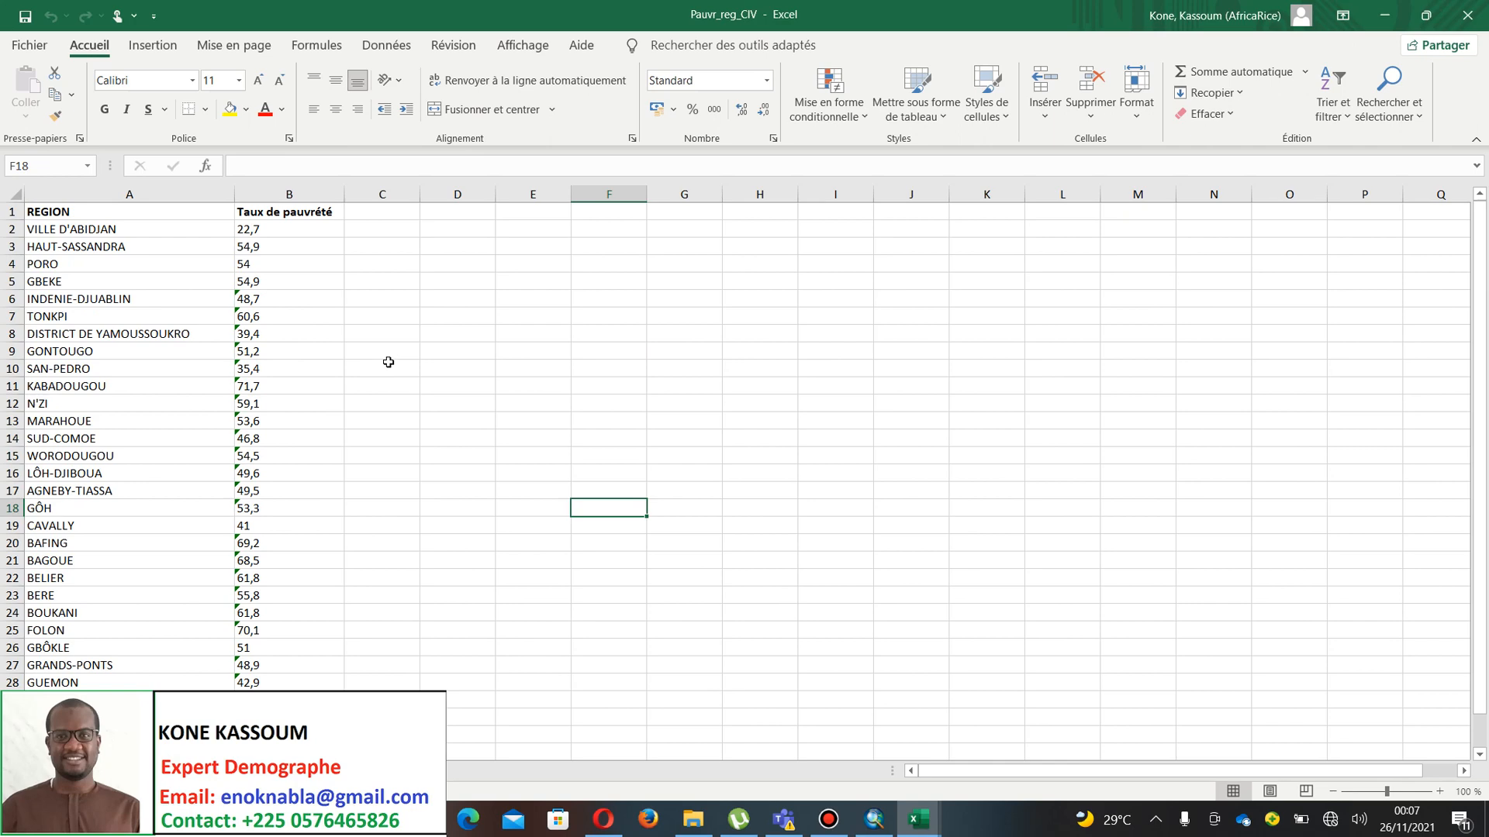
pyautogui.scroll(-2, 388, 361)
pyautogui.scroll(2, 389, 359)
pyautogui.click(274, 231)
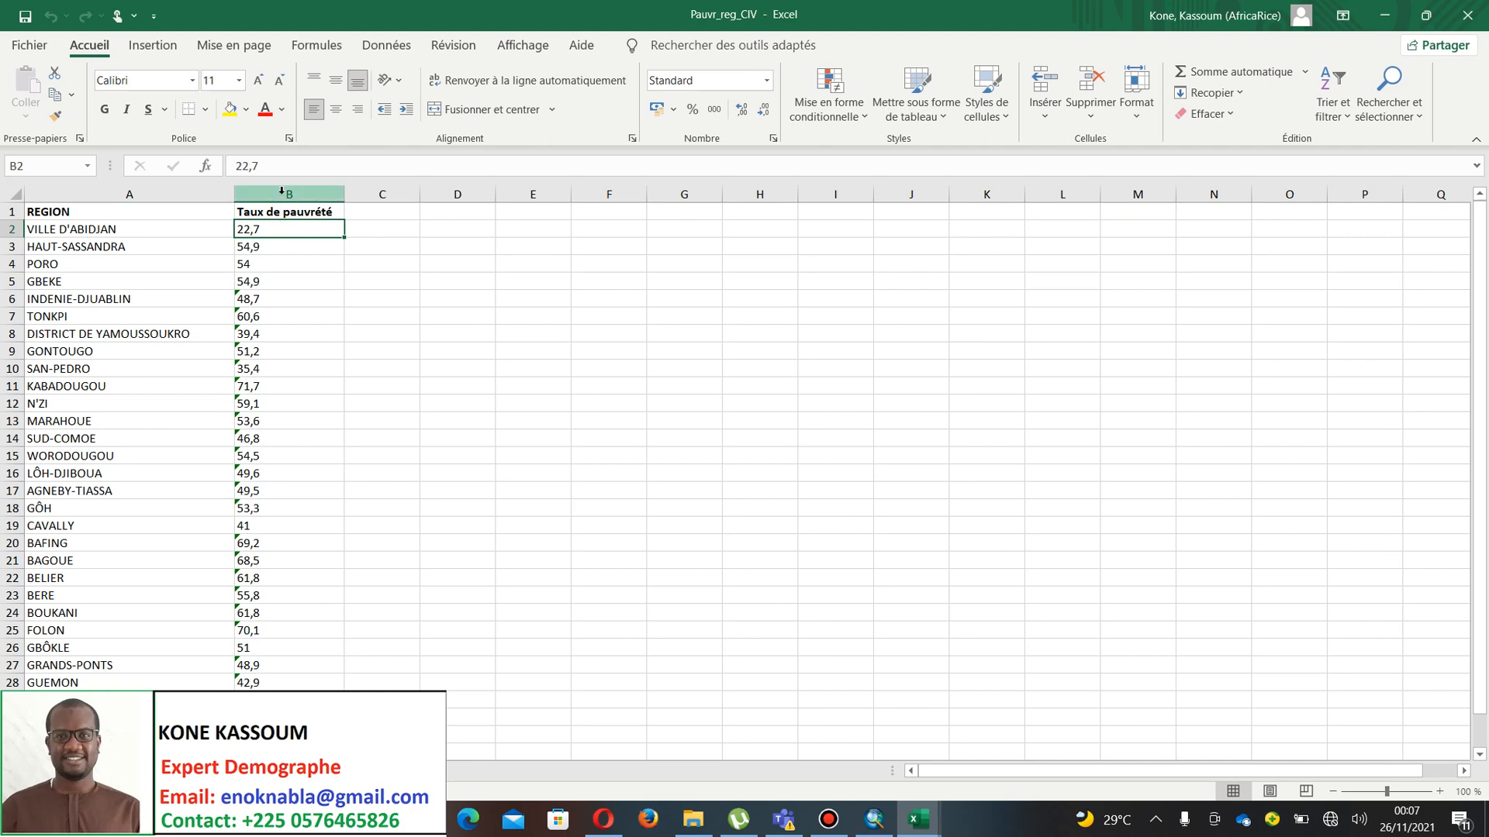
pyautogui.click(277, 195)
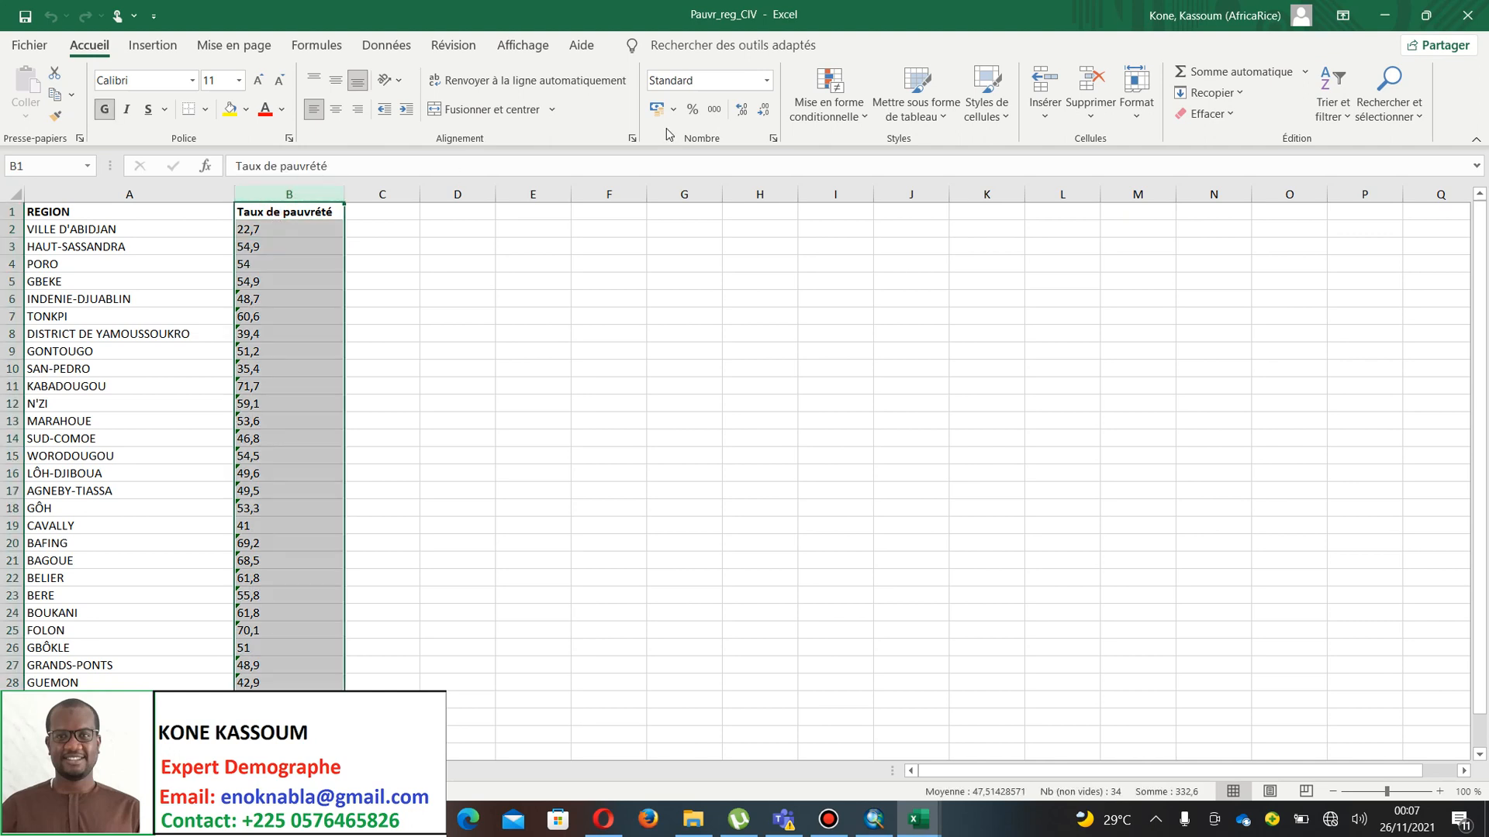
pyautogui.click(764, 81)
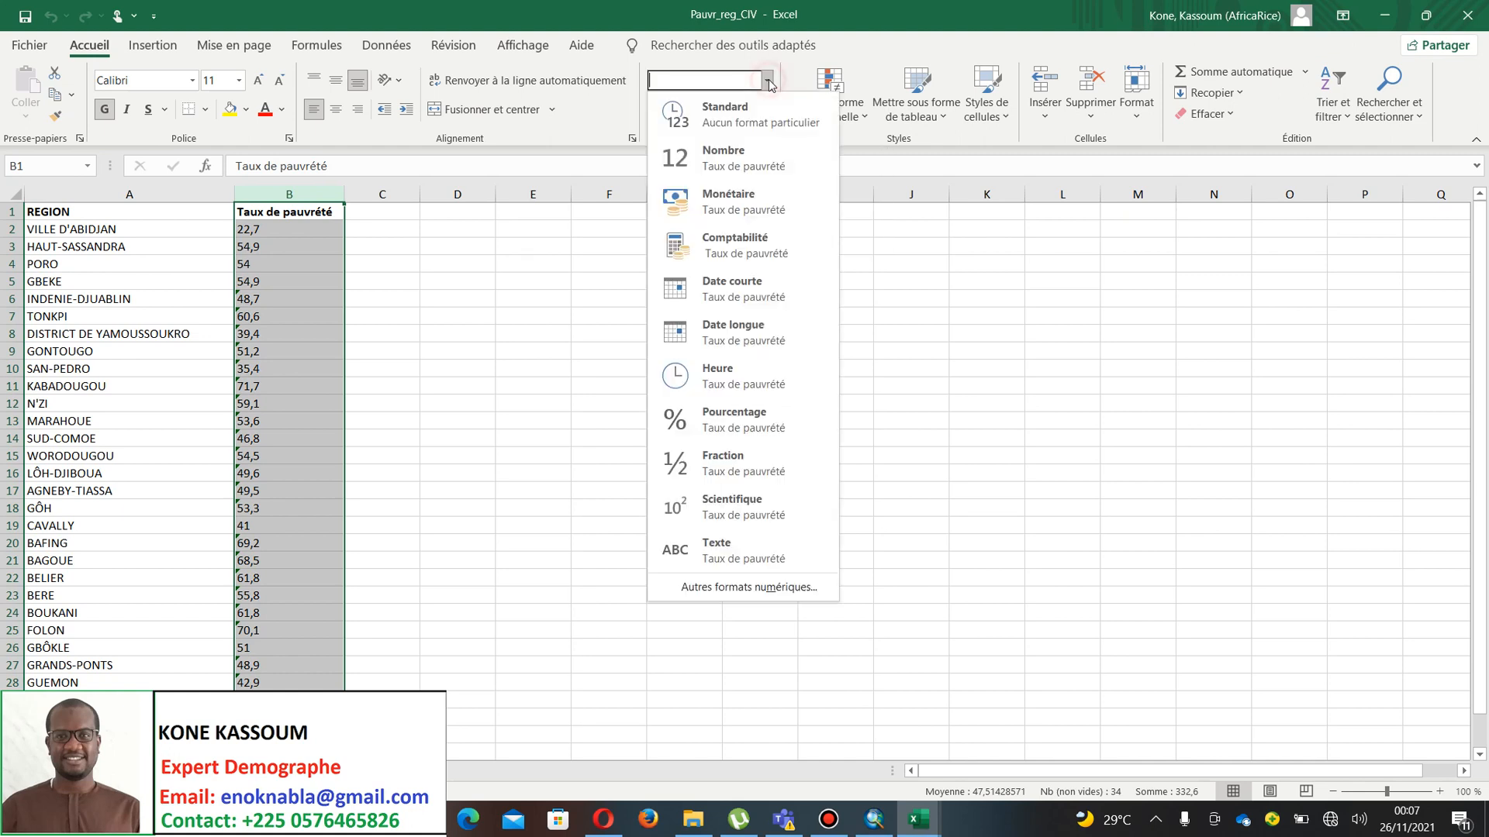
pyautogui.click(748, 159)
pyautogui.click(390, 281)
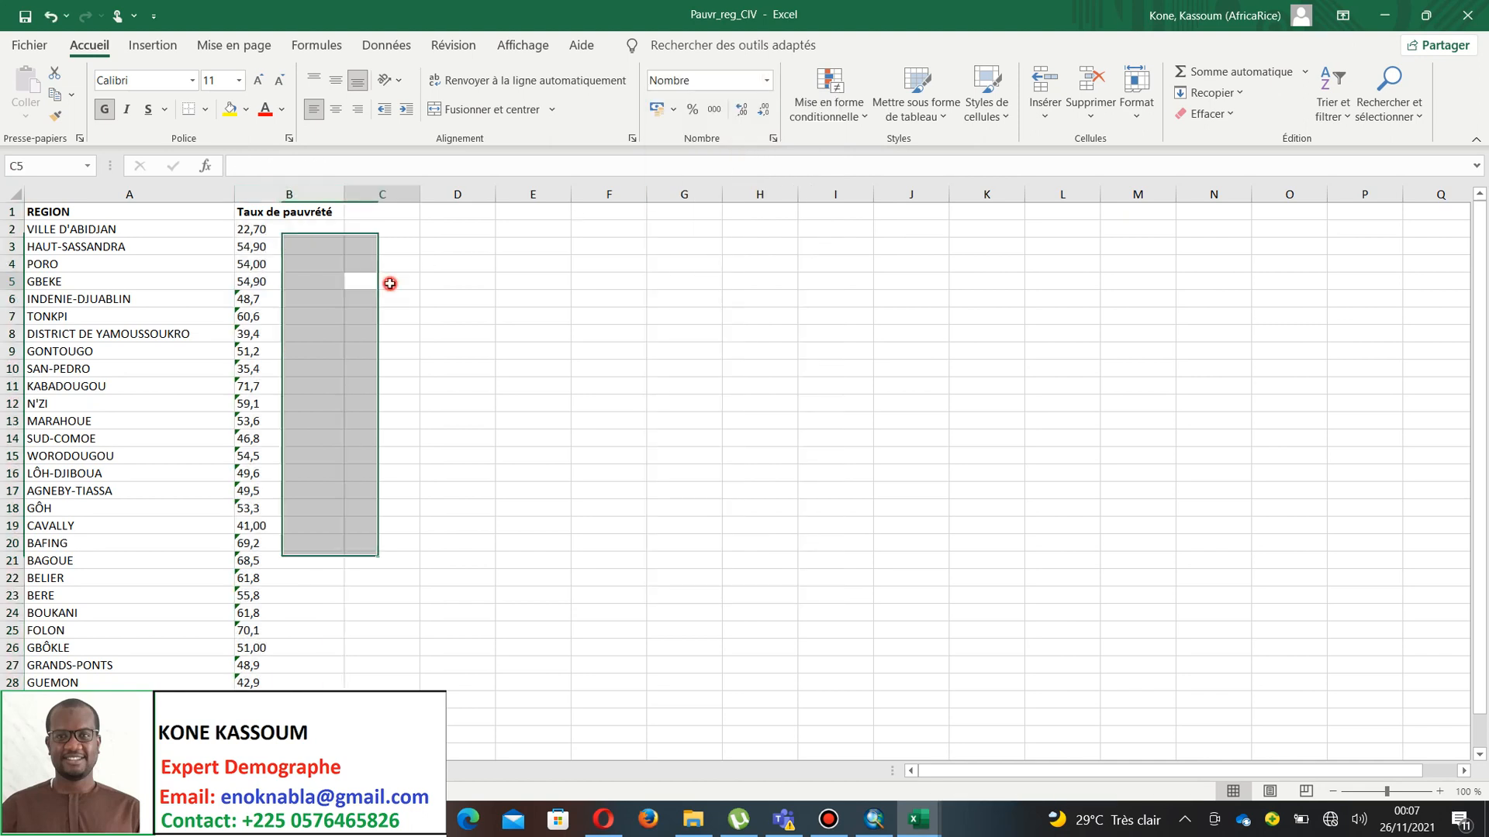
# - Shorten the region name in cell A2 to ABIDJAN by removing the prefix before it
pyautogui.click(160, 235)
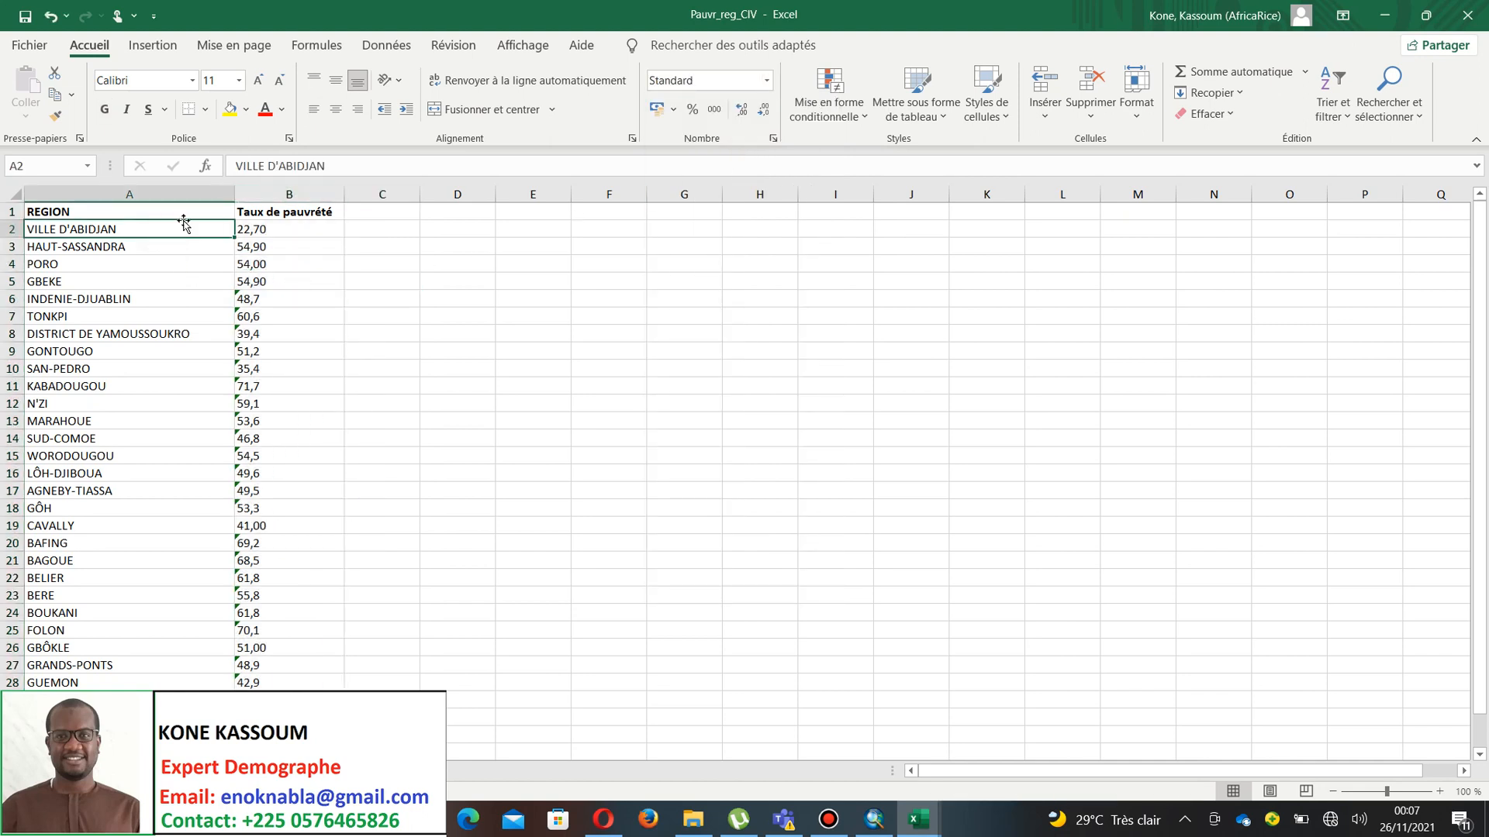
pyautogui.click(276, 168)
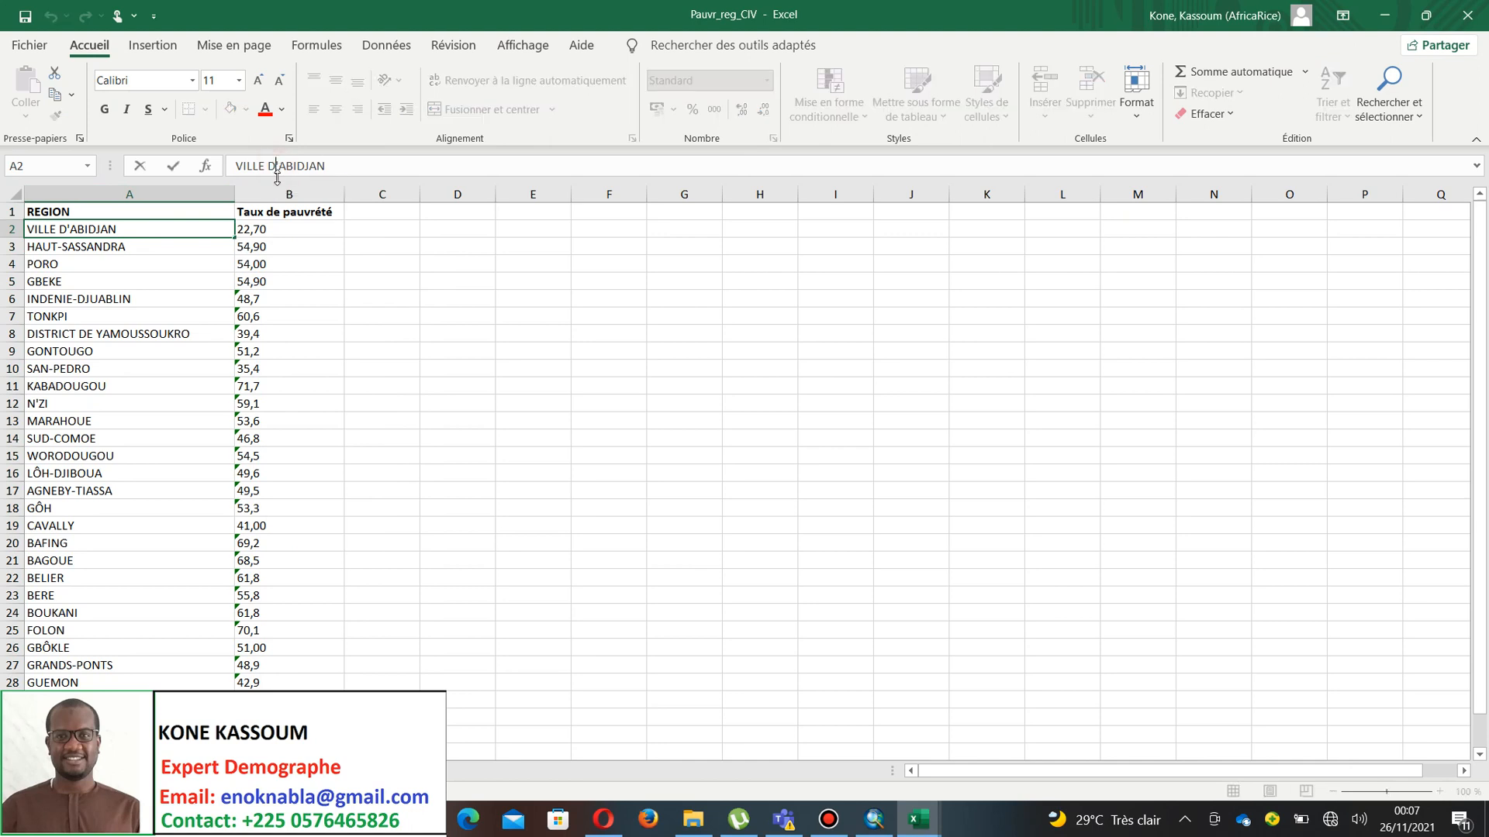
pyautogui.press('BackSpace')
pyautogui.press('BackSpace')
pyautogui.press('BackSpace')
pyautogui.press('BackSpace')
pyautogui.press('BackSpace')
pyautogui.press('BackSpace')
pyautogui.press('BackSpace')
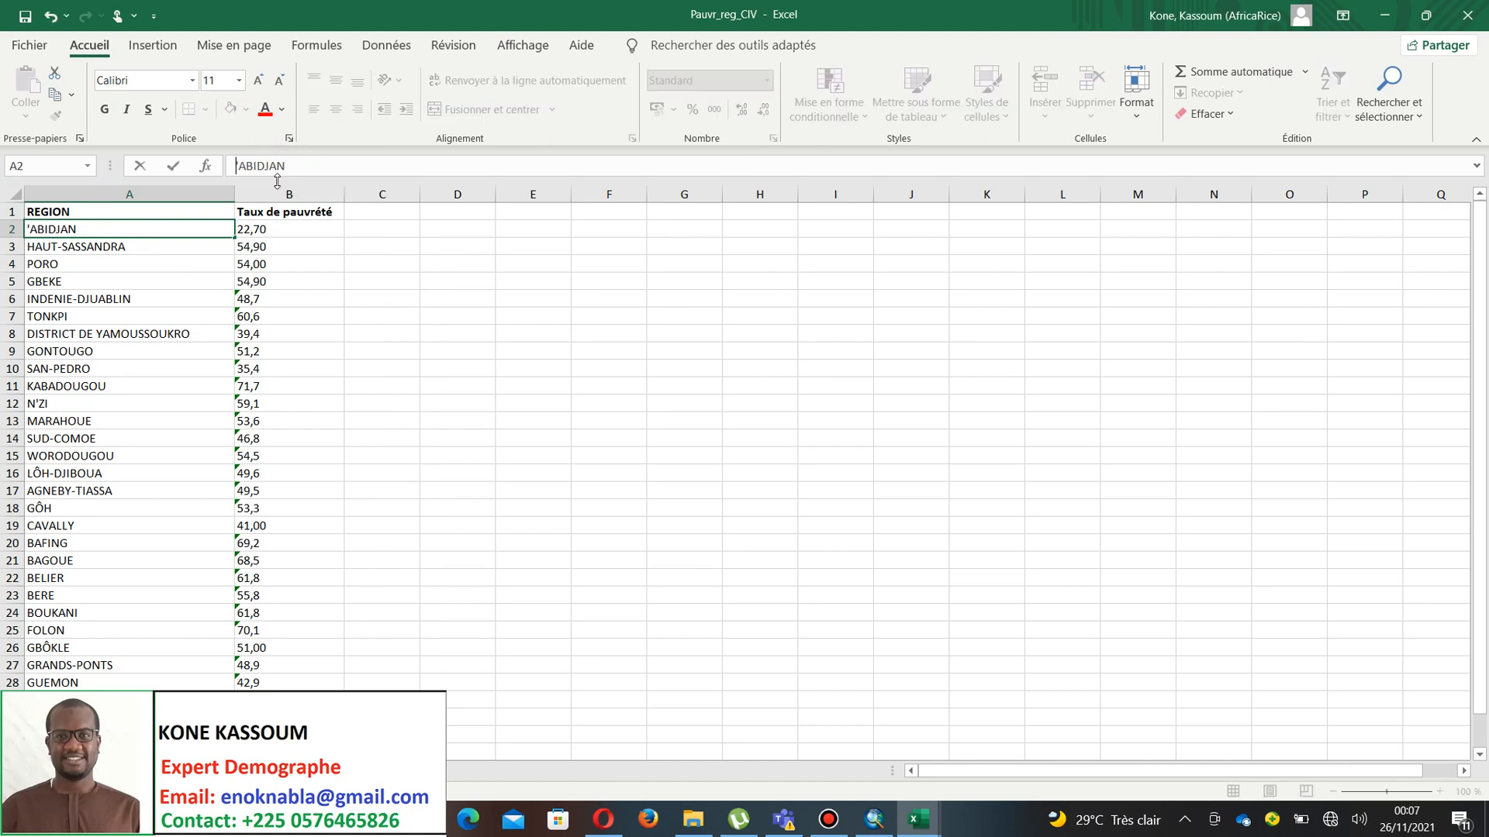
pyautogui.press('Delete')
pyautogui.click(133, 328)
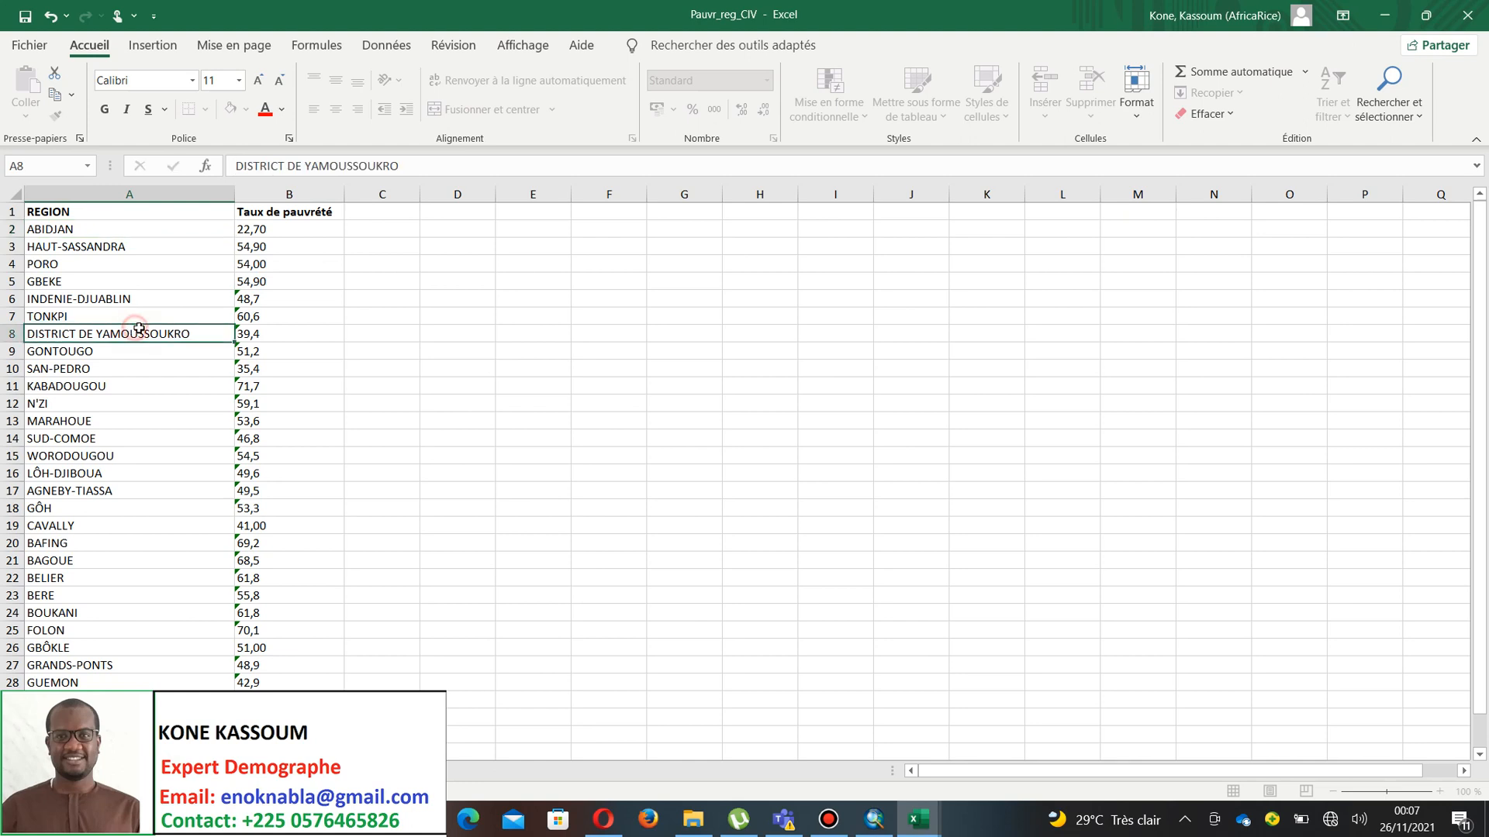
pyautogui.click(308, 165)
pyautogui.press('Delete')
pyautogui.press('Delete')
pyautogui.press('Delete')
pyautogui.press('Delete')
pyautogui.press('Delete')
pyautogui.press('Delete')
pyautogui.press('Delete')
pyautogui.press('Delete')
pyautogui.press('Delete')
pyautogui.press('Delete')
pyautogui.press('Delete')
pyautogui.press('Delete')
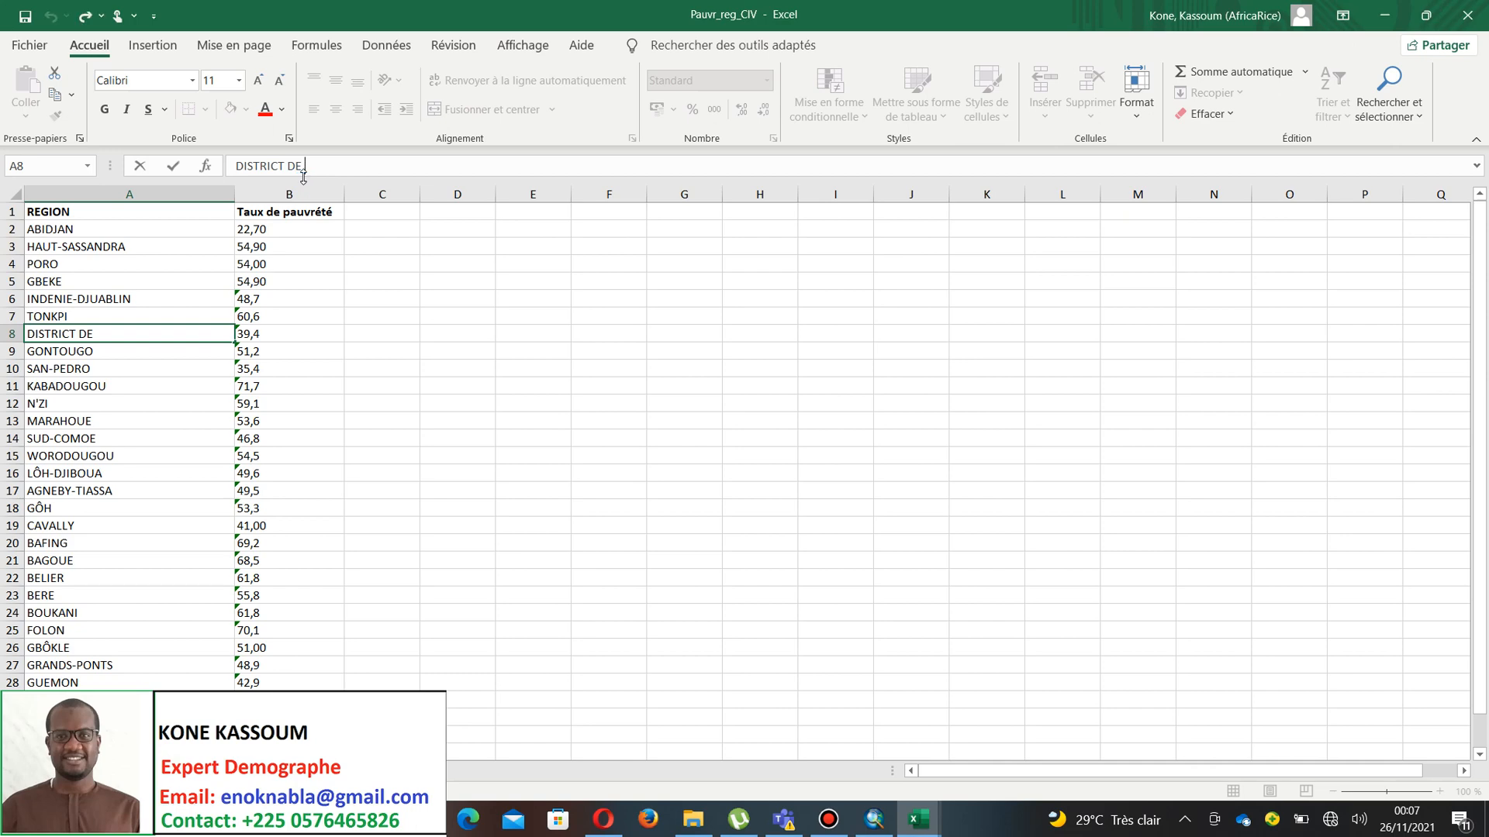
pyautogui.click(351, 312)
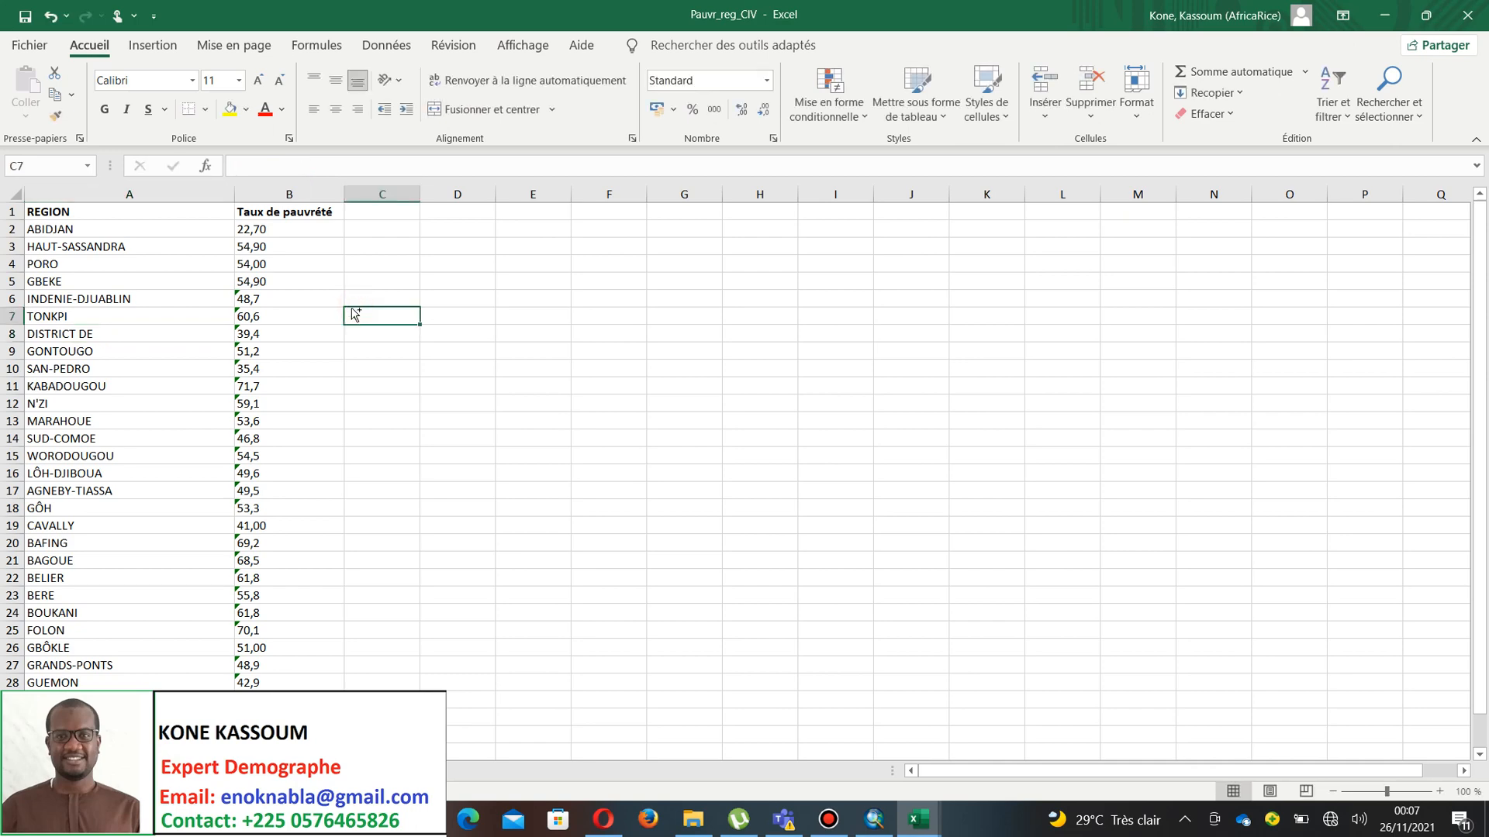
pyautogui.hotkey('ctrl', 'z')
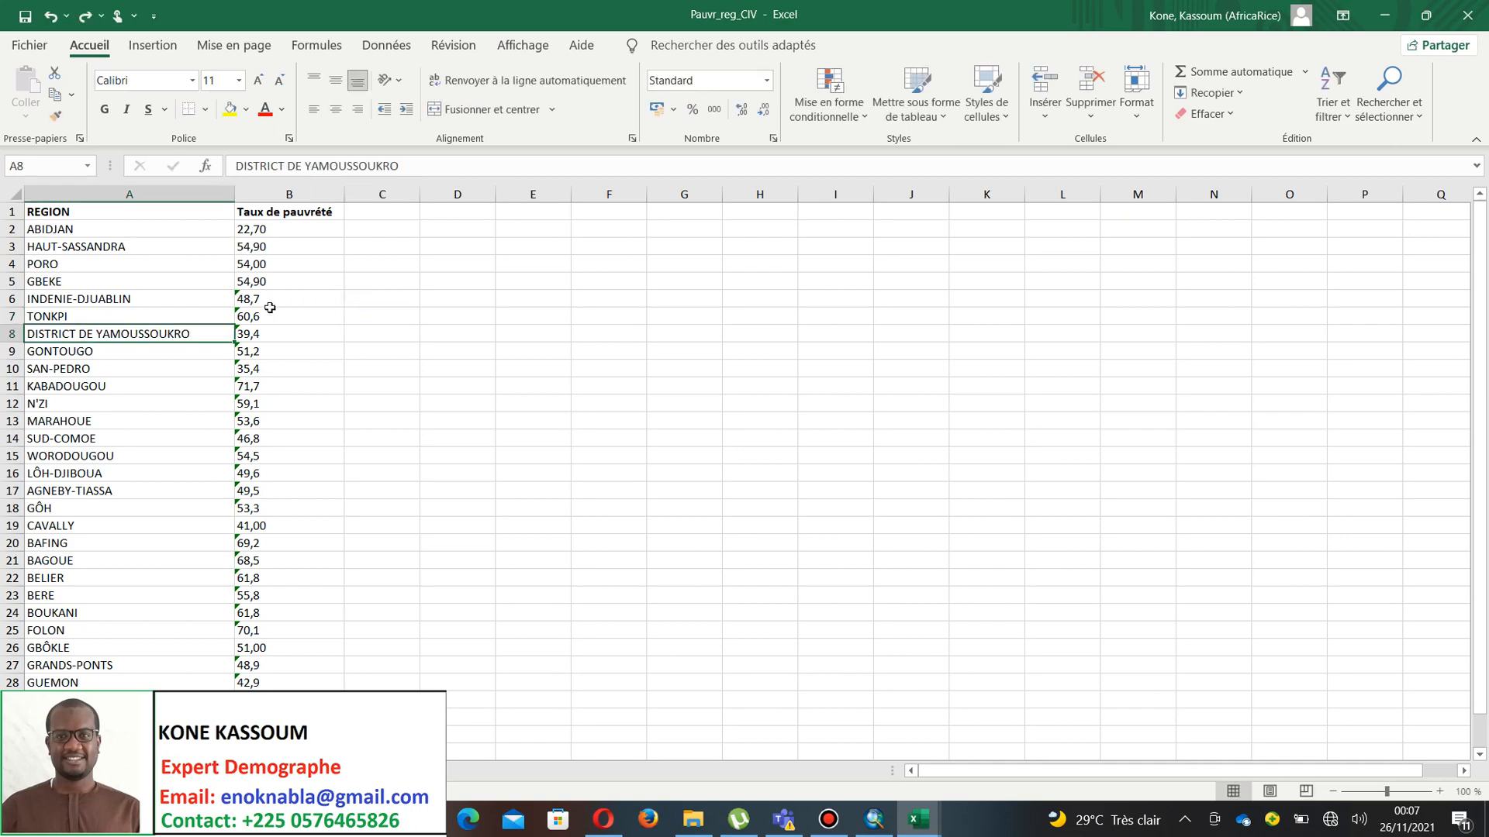
# - Remove the prefix DISTRICT DE from the region name in cell A8, leaving YAMOUSSOUKRO
pyautogui.click(305, 167)
pyautogui.press('BackSpace')
pyautogui.press('BackSpace')
pyautogui.press('BackSpace')
pyautogui.press('BackSpace')
pyautogui.press('BackSpace')
pyautogui.press('BackSpace')
pyautogui.press('BackSpace')
pyautogui.press('BackSpace')
pyautogui.press('BackSpace')
pyautogui.press('BackSpace')
pyautogui.press('BackSpace')
pyautogui.press('BackSpace')
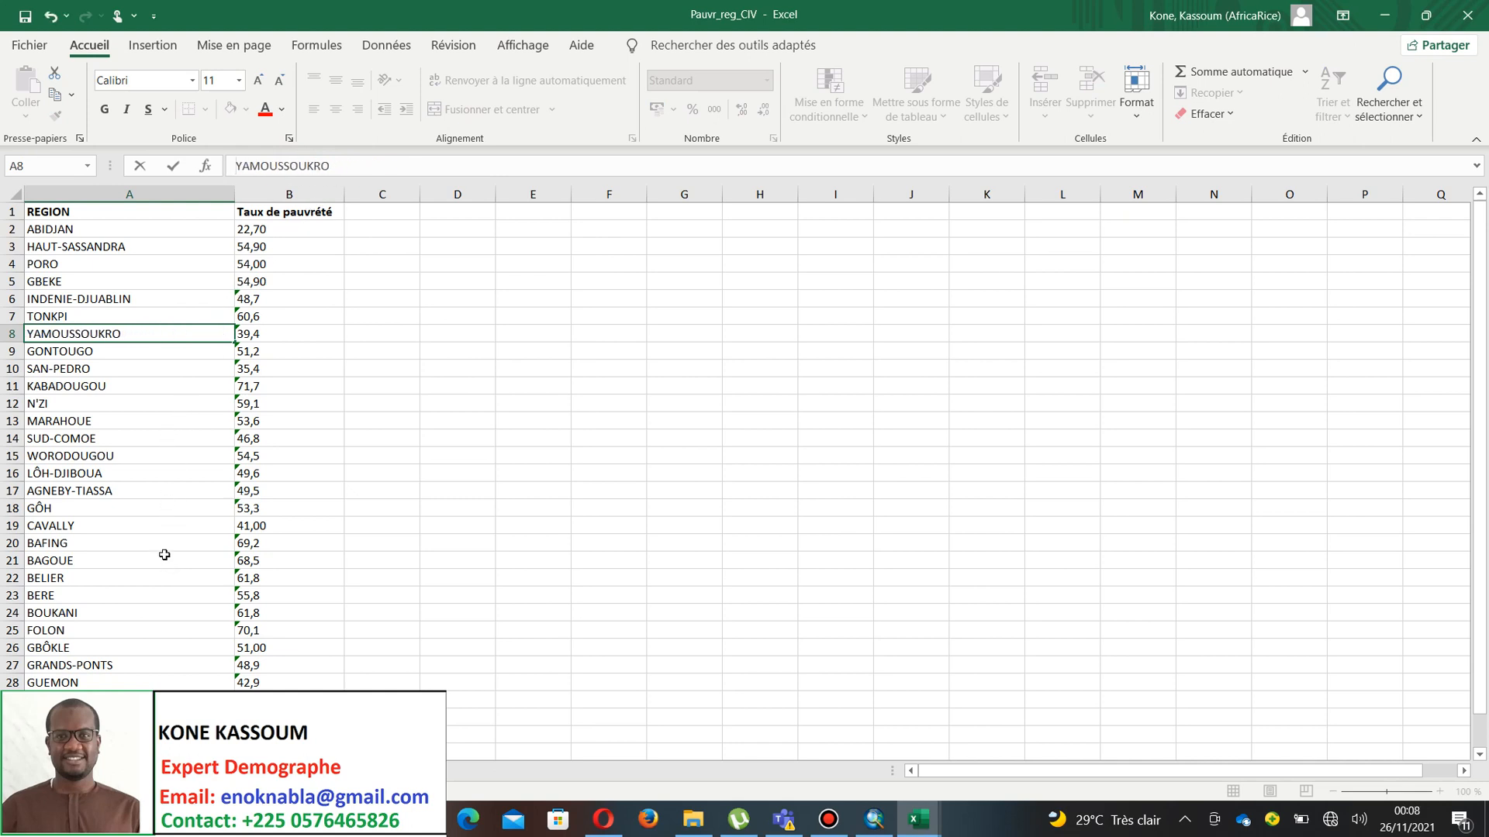
pyautogui.click(155, 525)
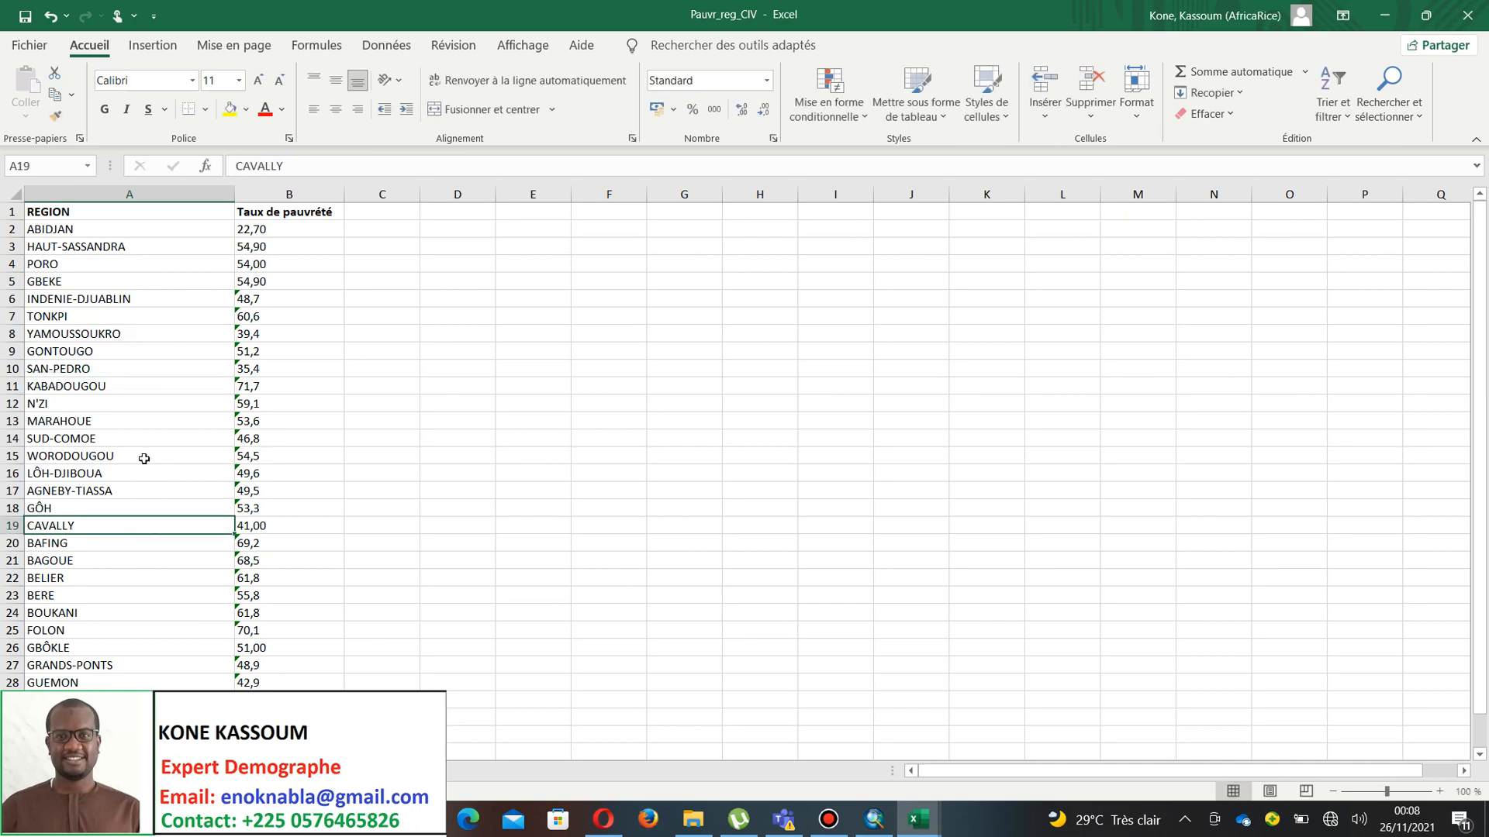
# - Shorten the region name LA ME in cell A31 to ME
pyautogui.scroll(-2, 140, 494)
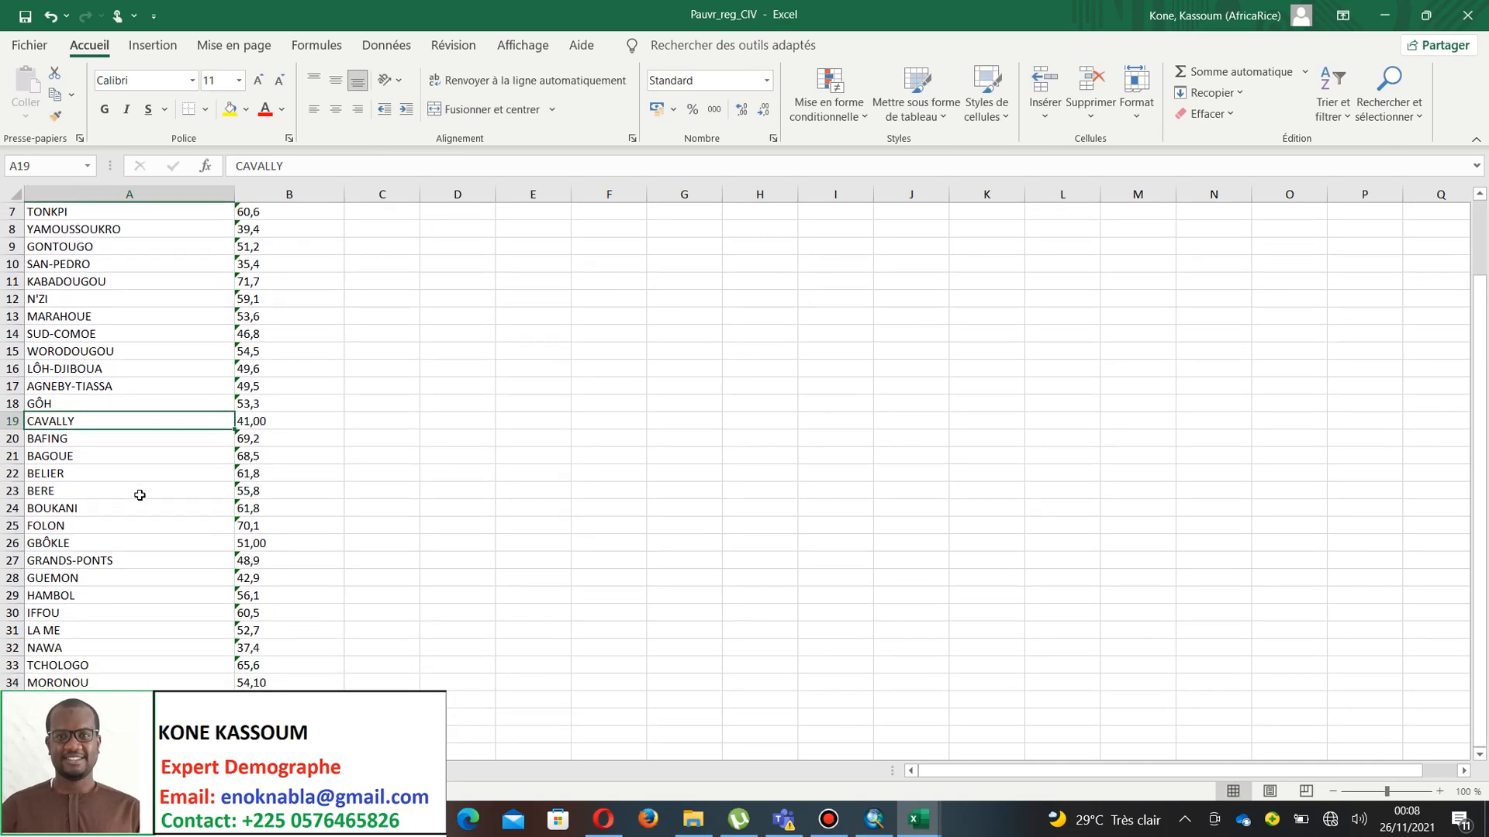
pyautogui.click(69, 629)
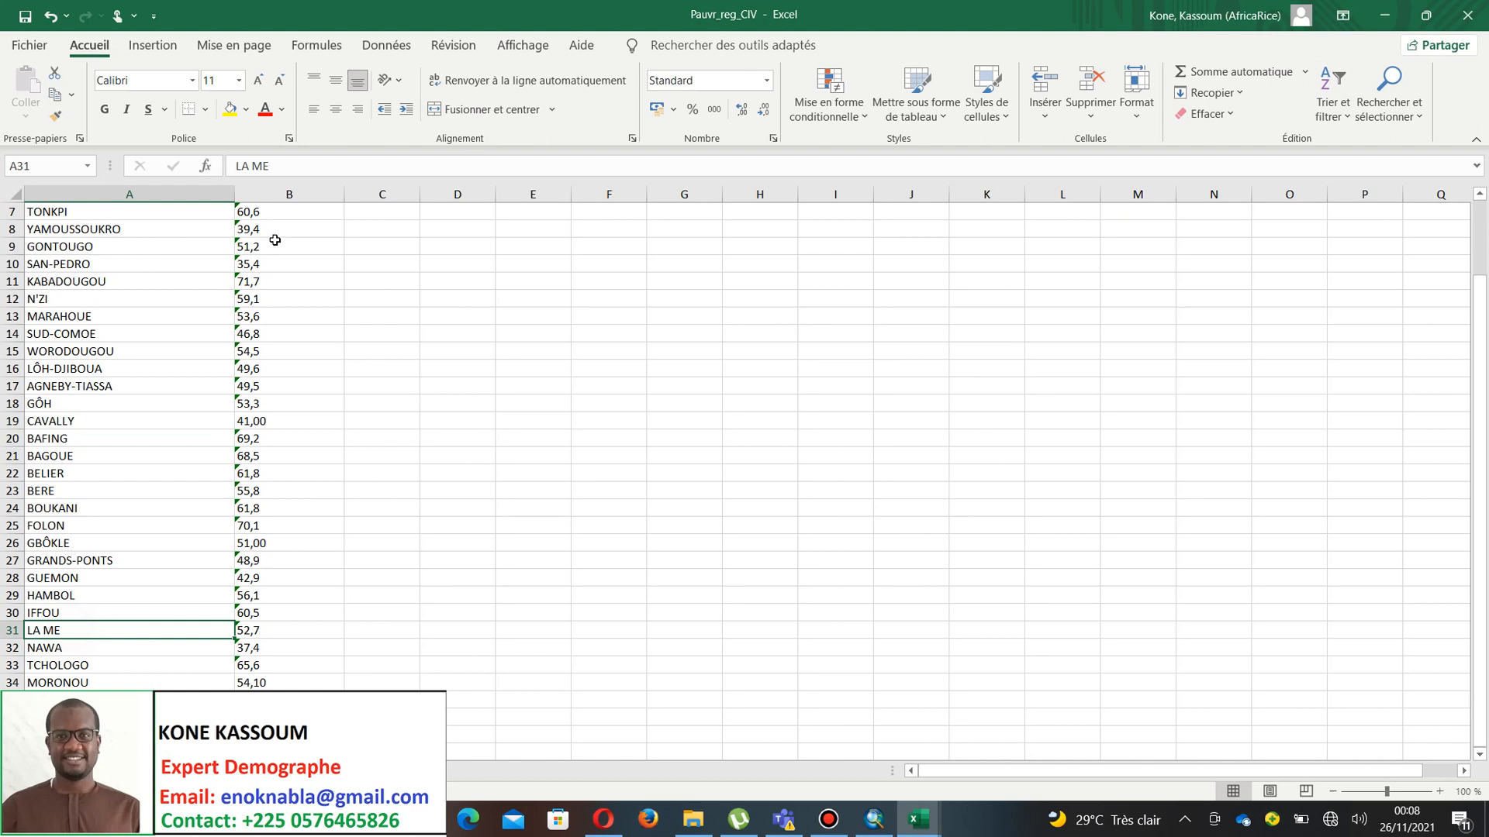
pyautogui.click(251, 166)
pyautogui.press('BackSpace')
pyautogui.press('BackSpace')
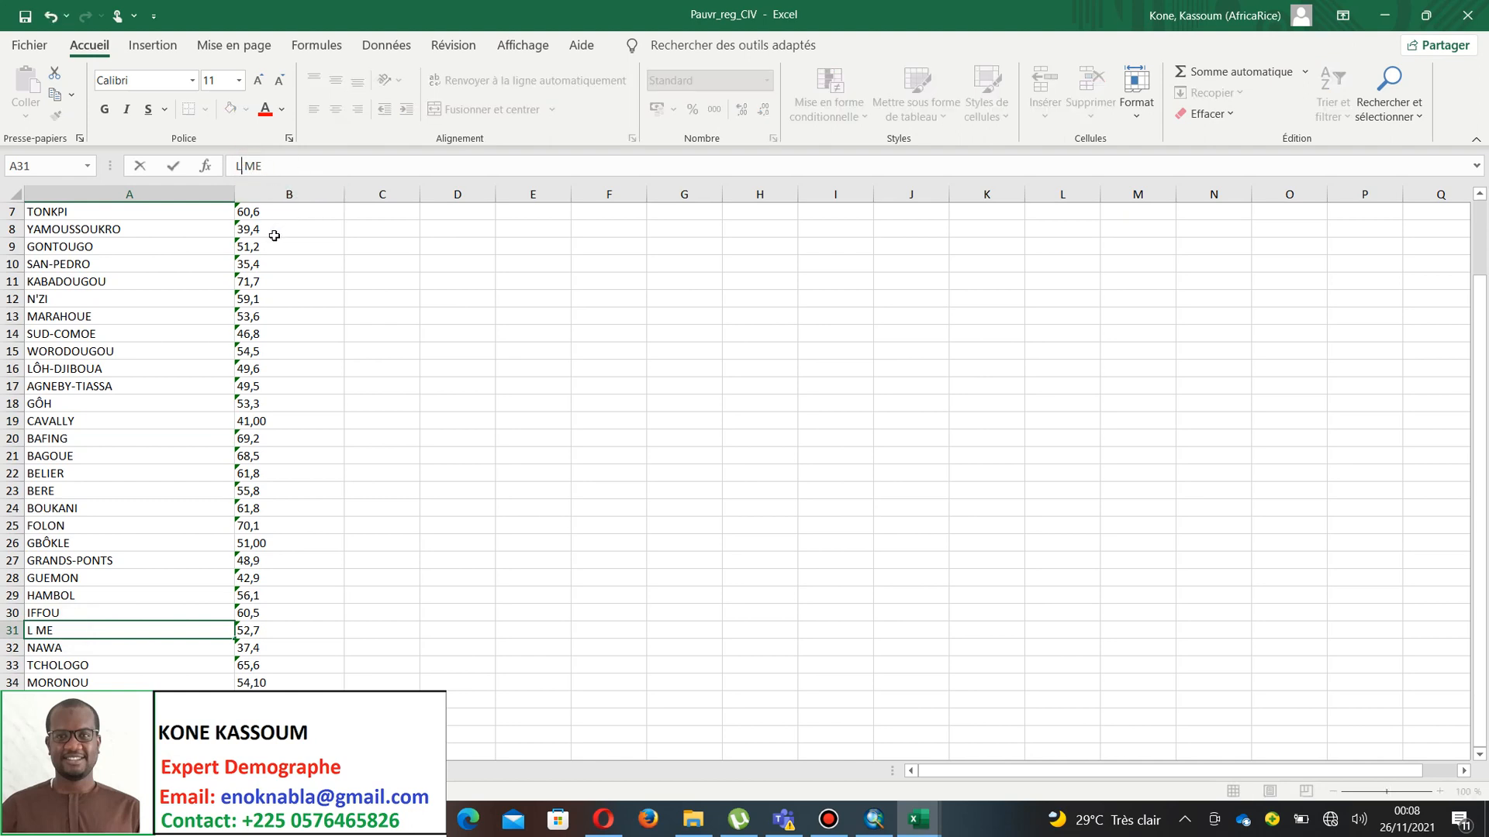
pyautogui.press('Delete')
pyautogui.click(387, 332)
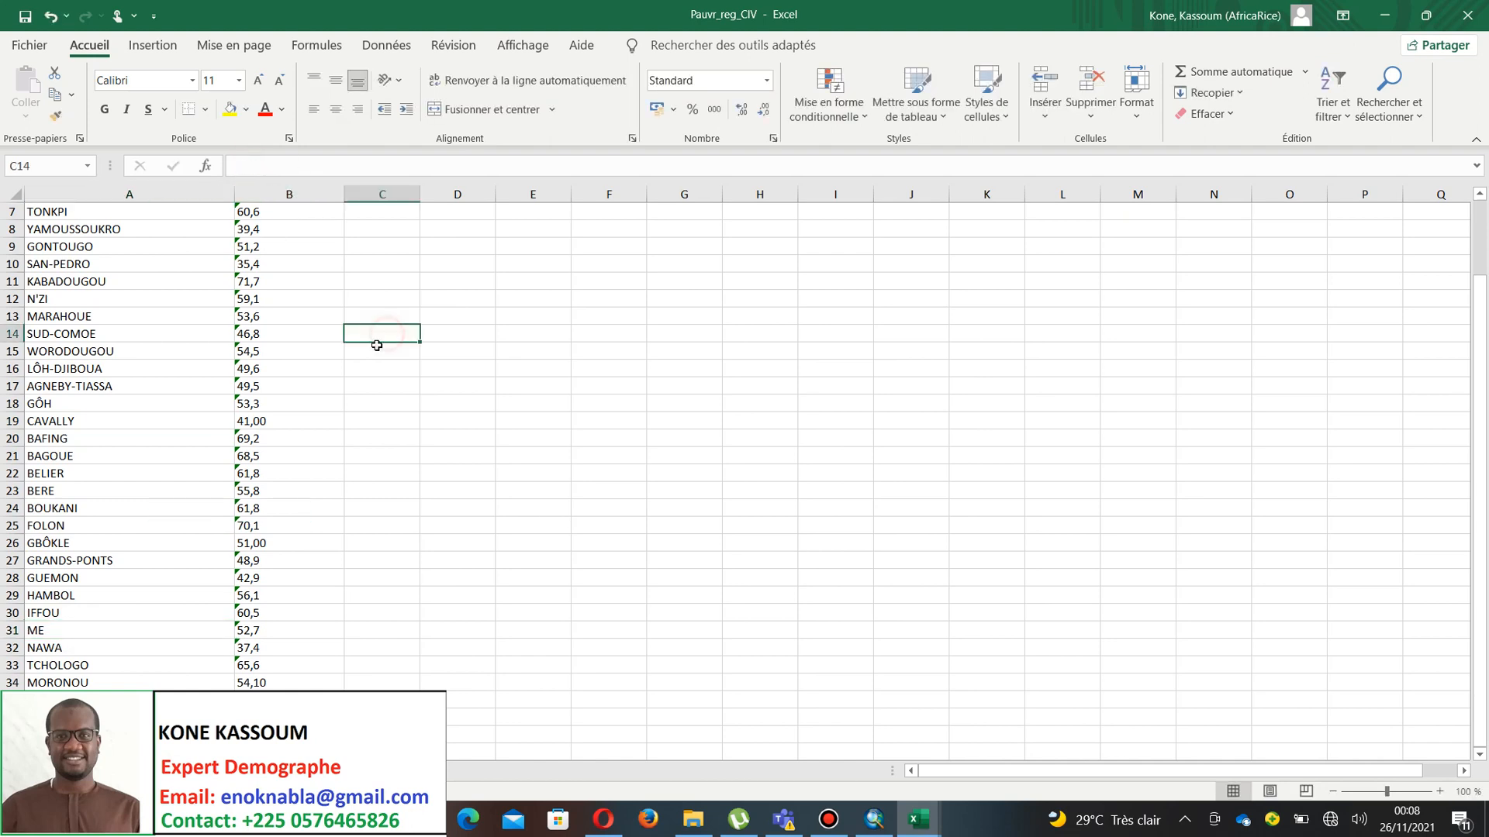
# - Switch to the Table_REG_33 workbook and delete the osm_id, osm_way_id, boundary and admin_leve columns
pyautogui.scroll(2, 372, 341)
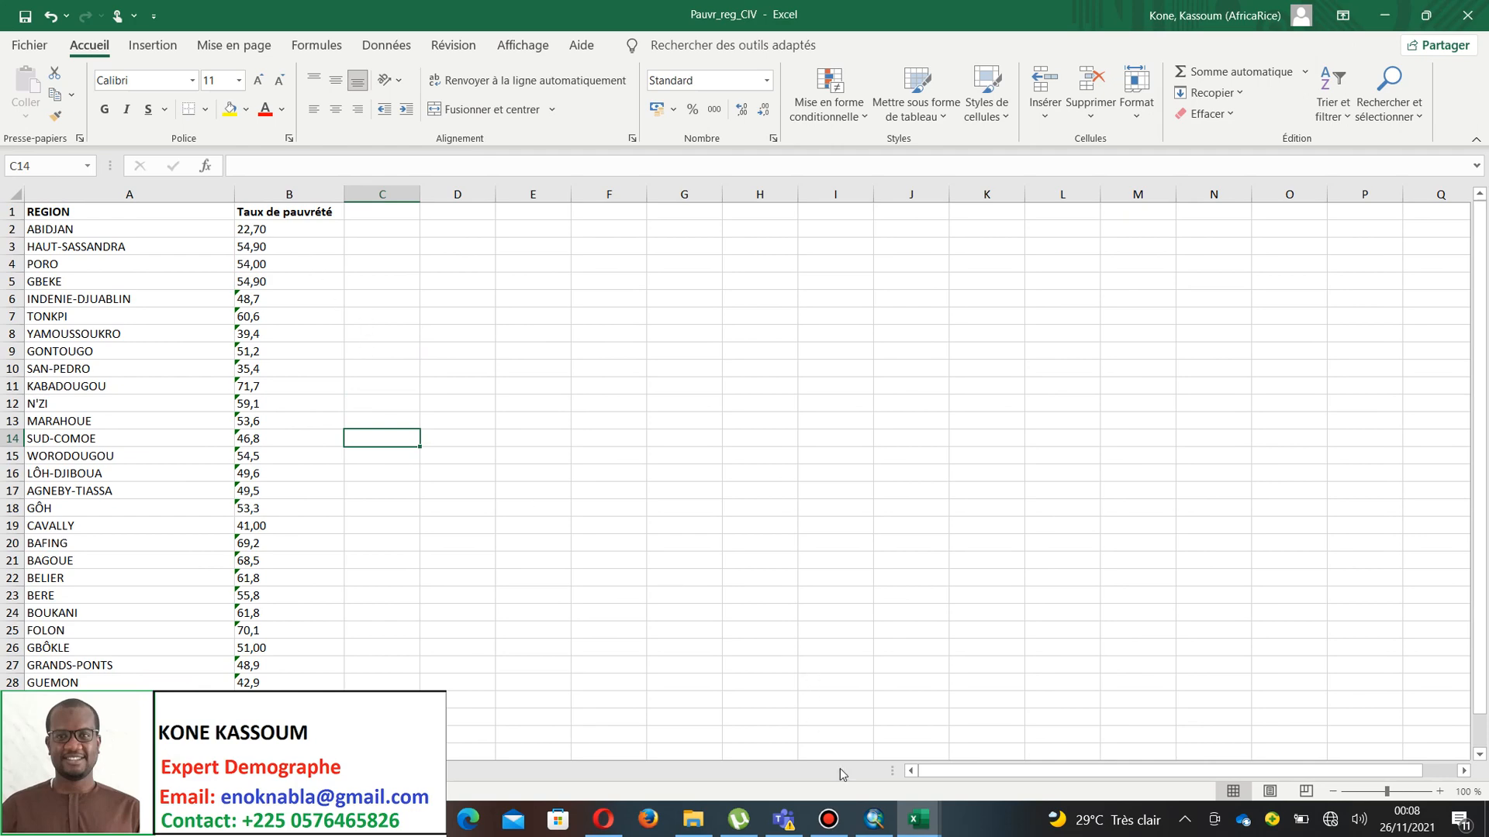
pyautogui.moveTo(918, 819)
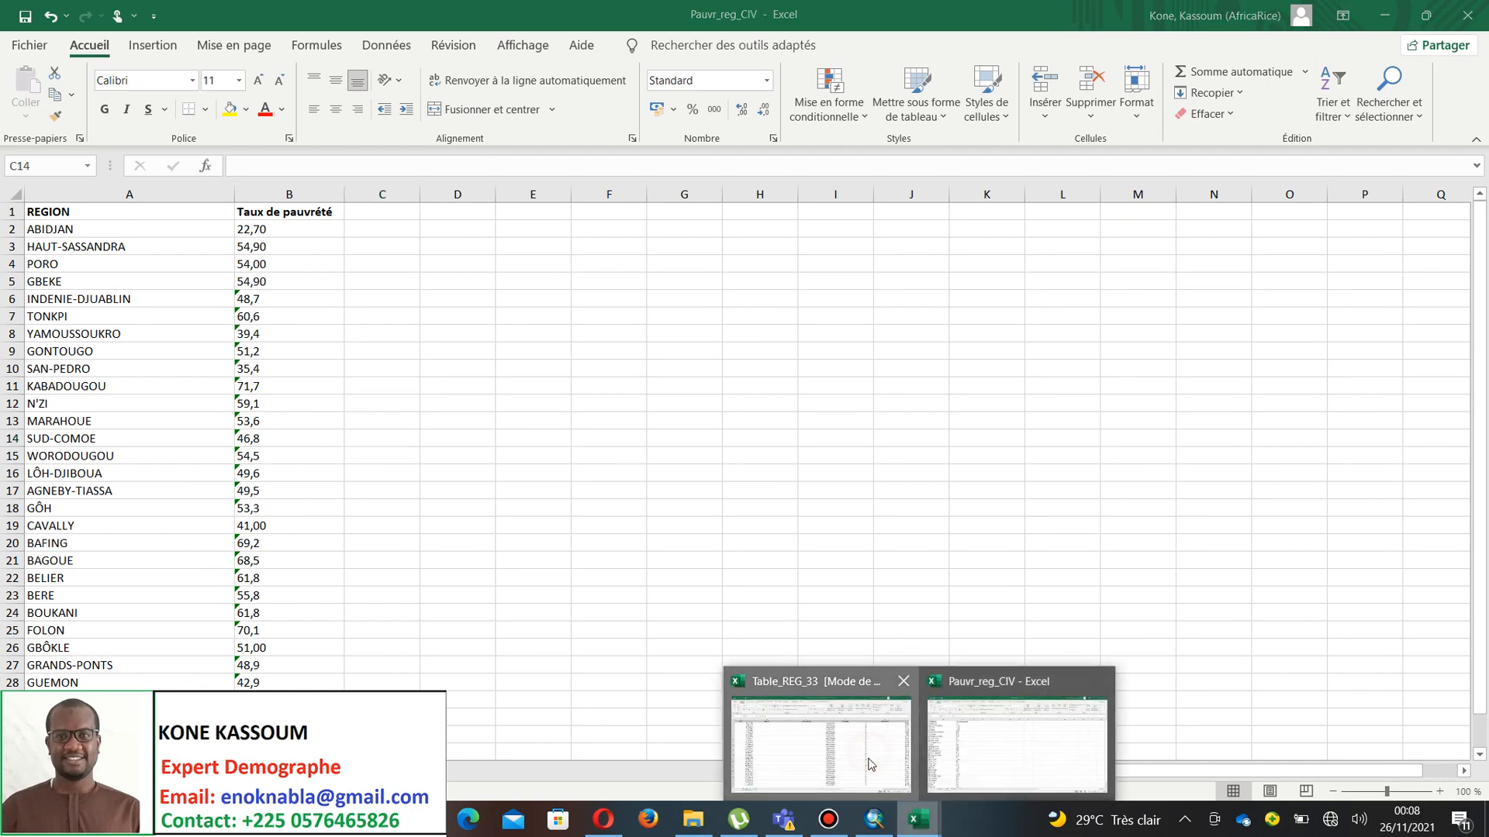
pyautogui.click(870, 764)
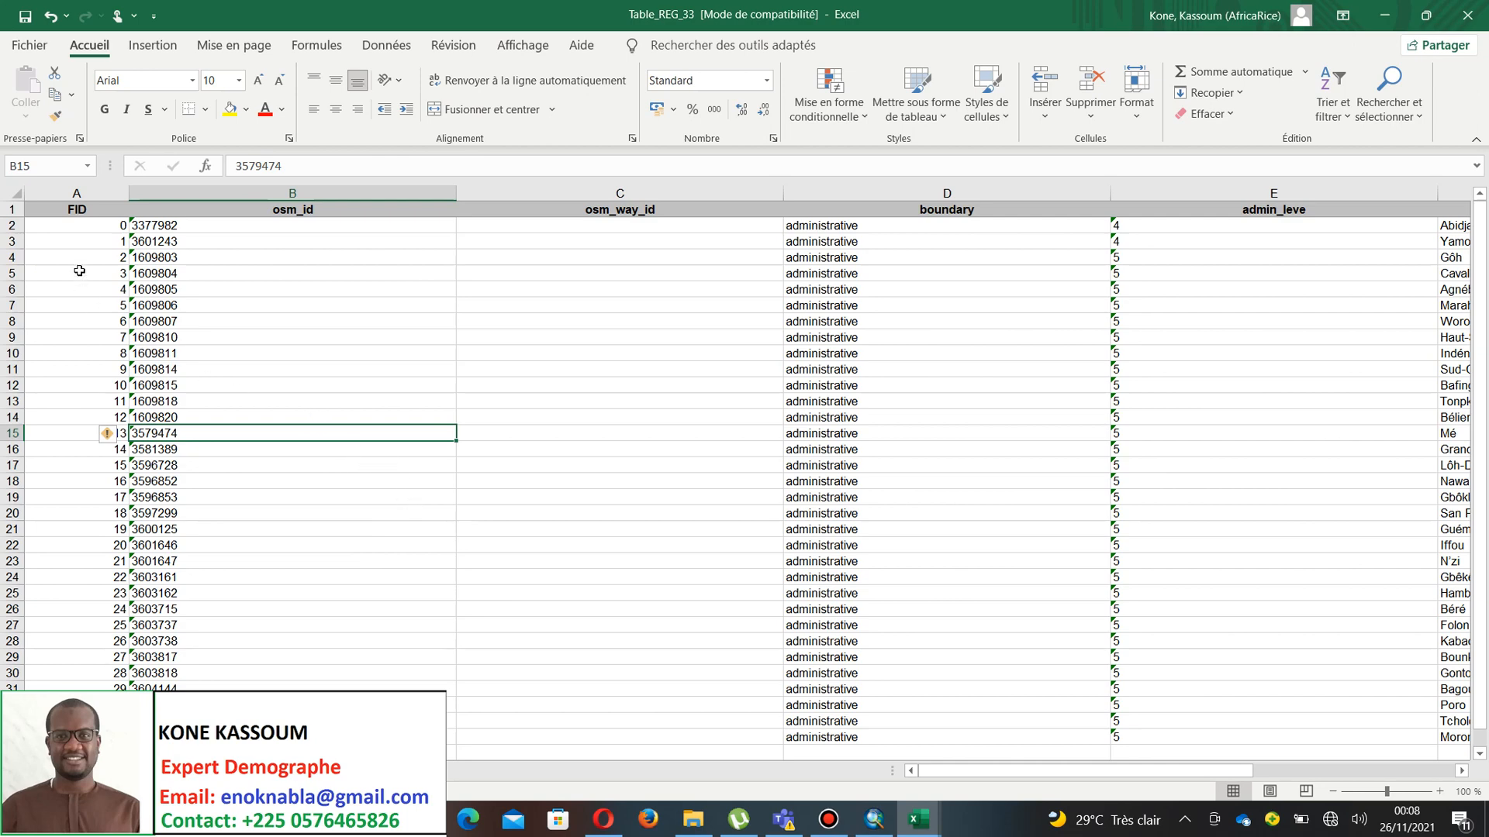
pyautogui.click(81, 213)
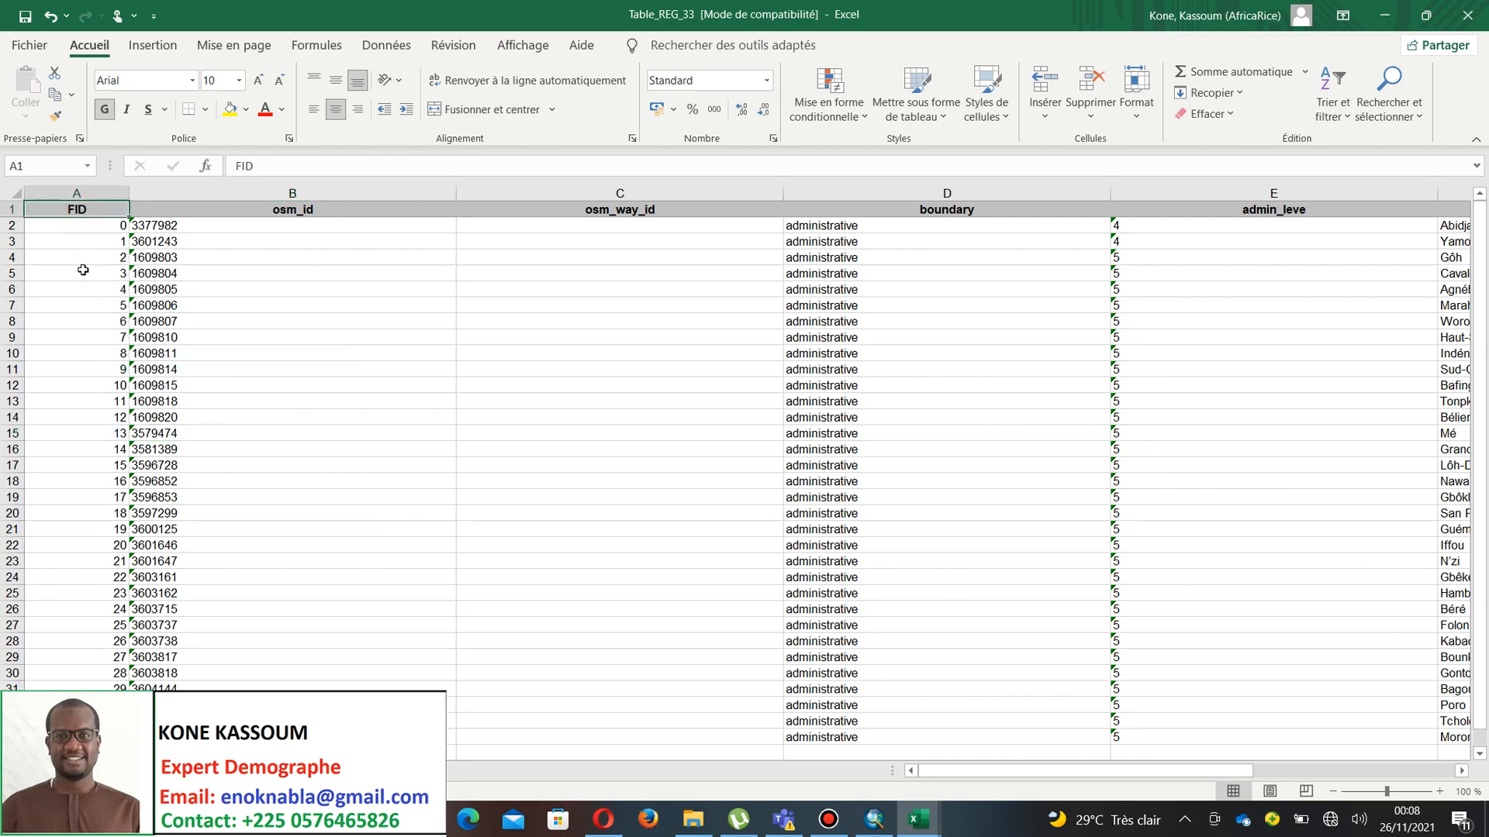
pyautogui.click(79, 193)
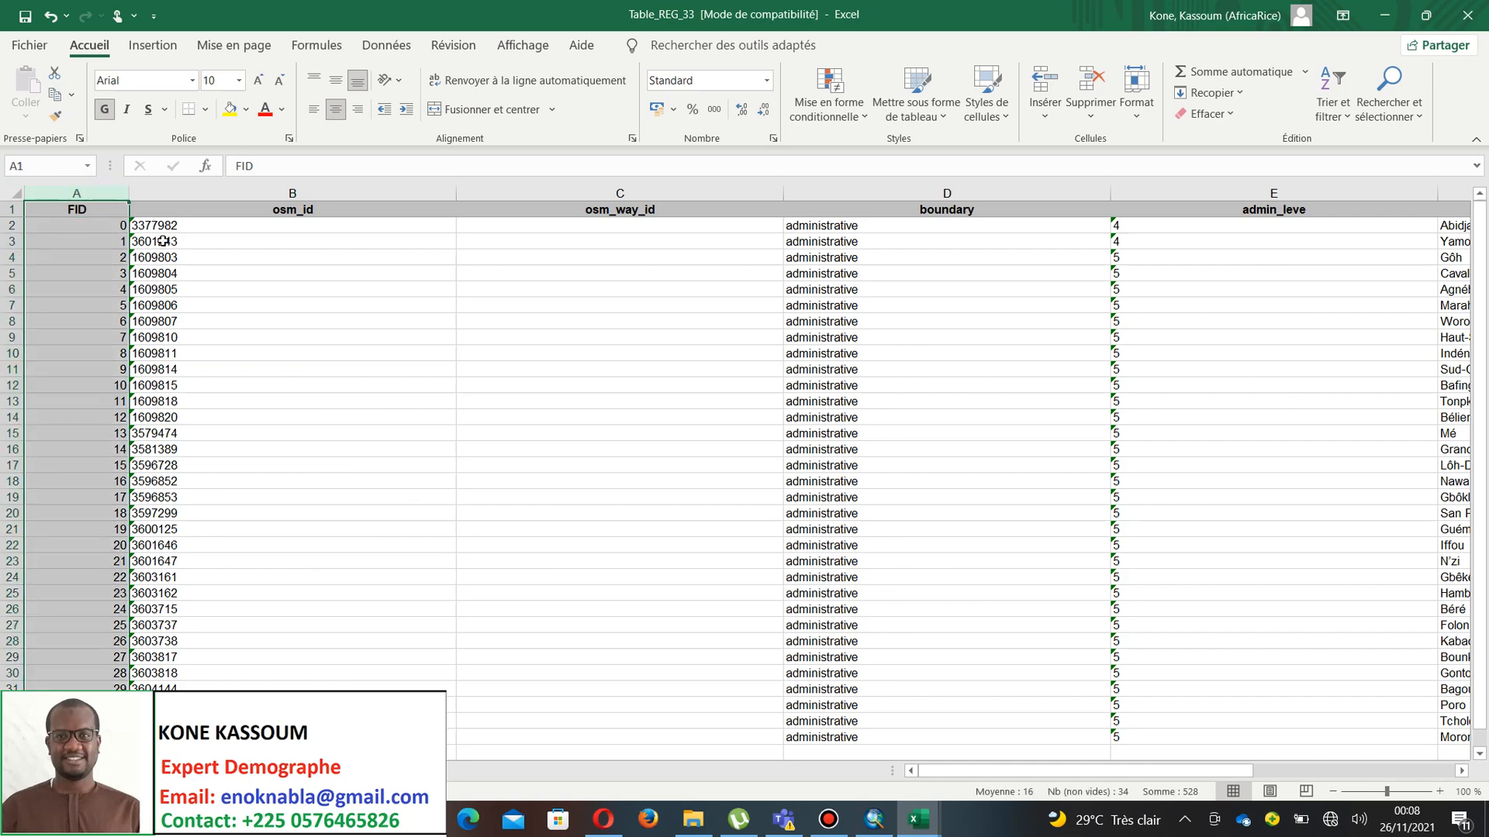
pyautogui.moveTo(279, 195); pyautogui.dragTo(628, 203)
pyautogui.rightClick(623, 198)
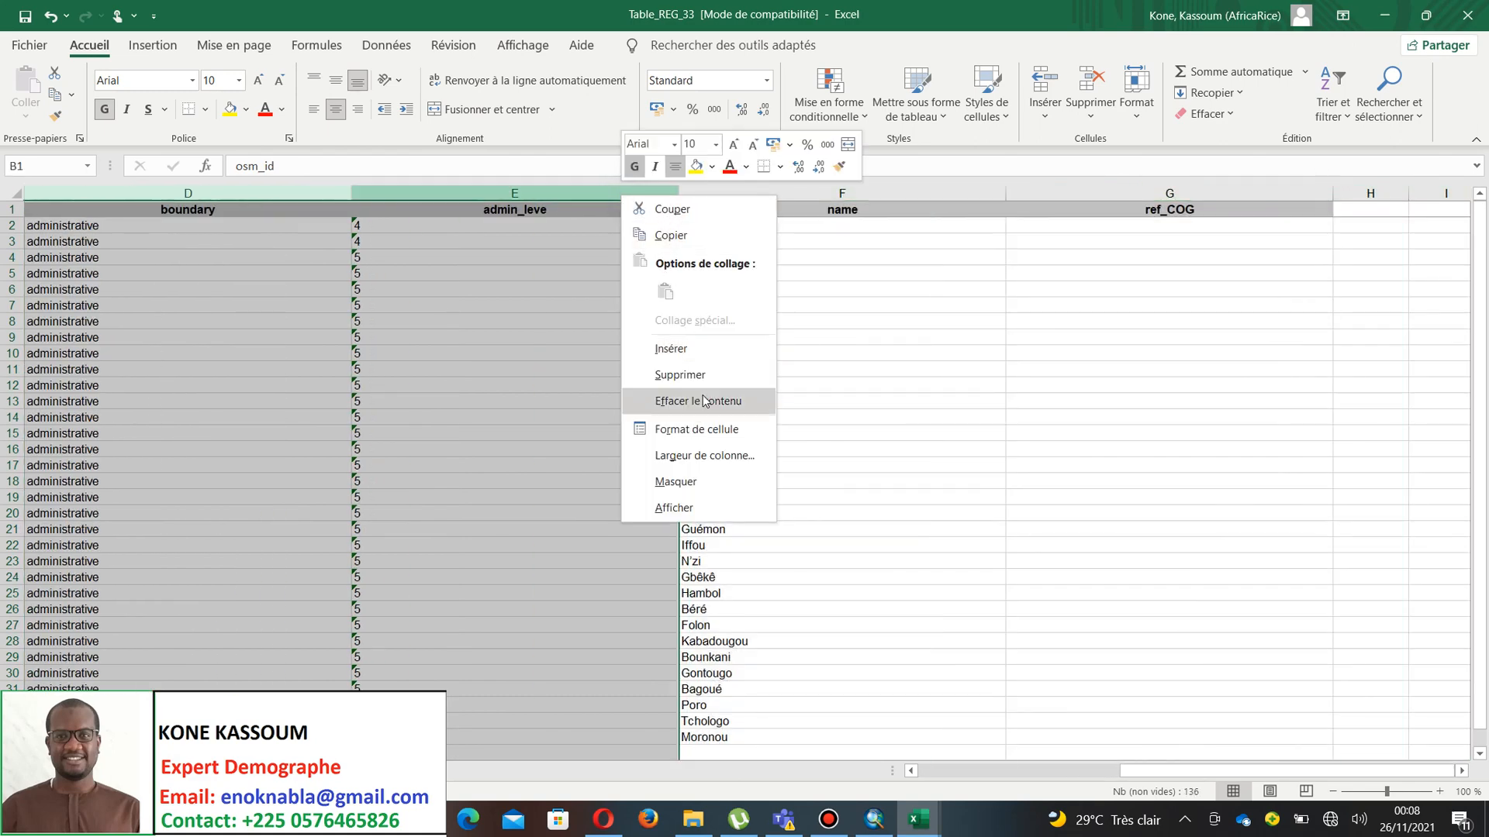
pyautogui.click(684, 375)
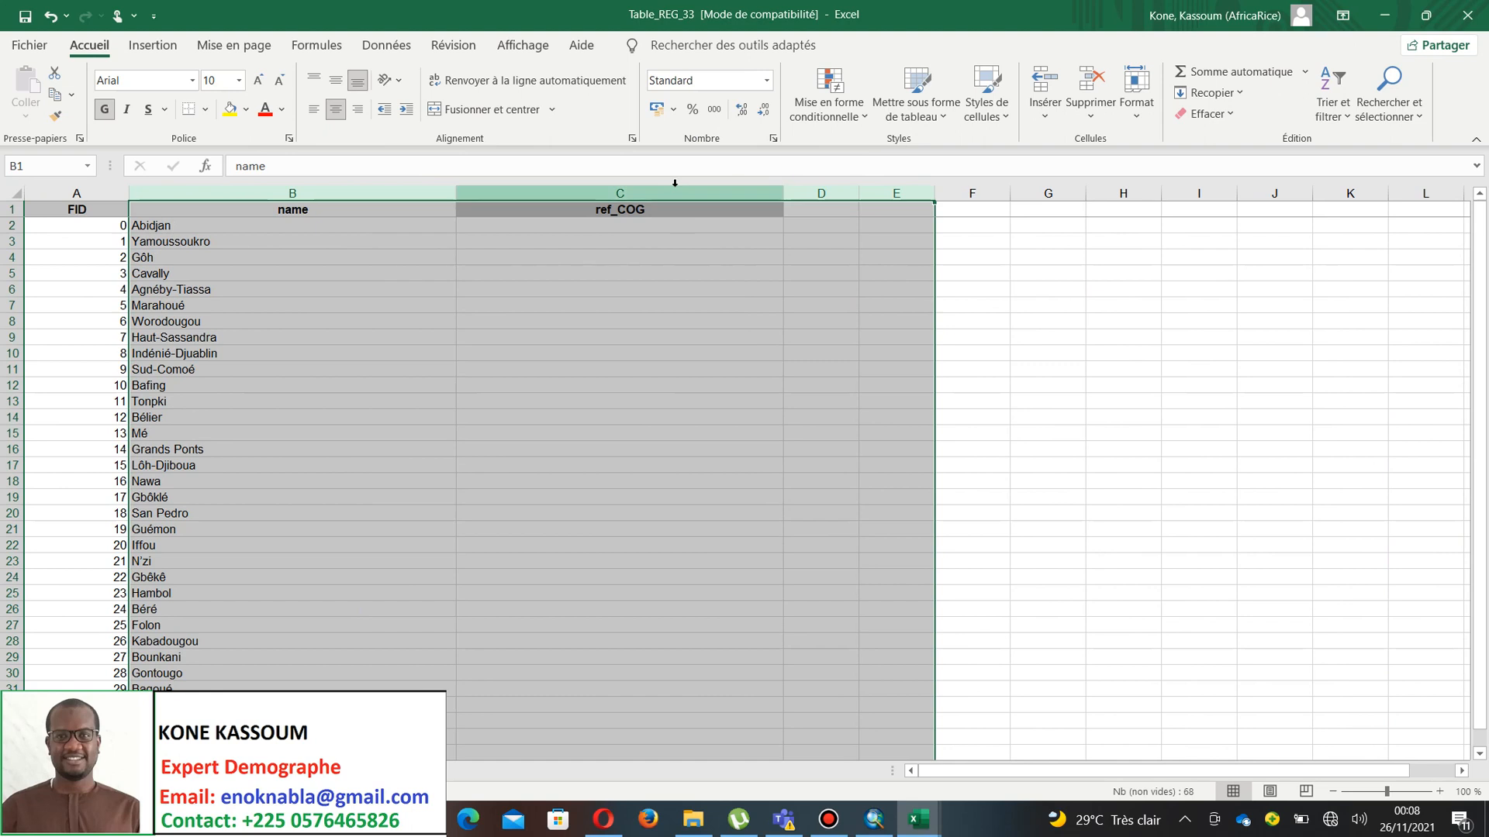
# - Delete the ref_COG column, keeping only the FID and name columns in the region table
pyautogui.click(674, 193)
pyautogui.rightClick(674, 194)
pyautogui.click(747, 362)
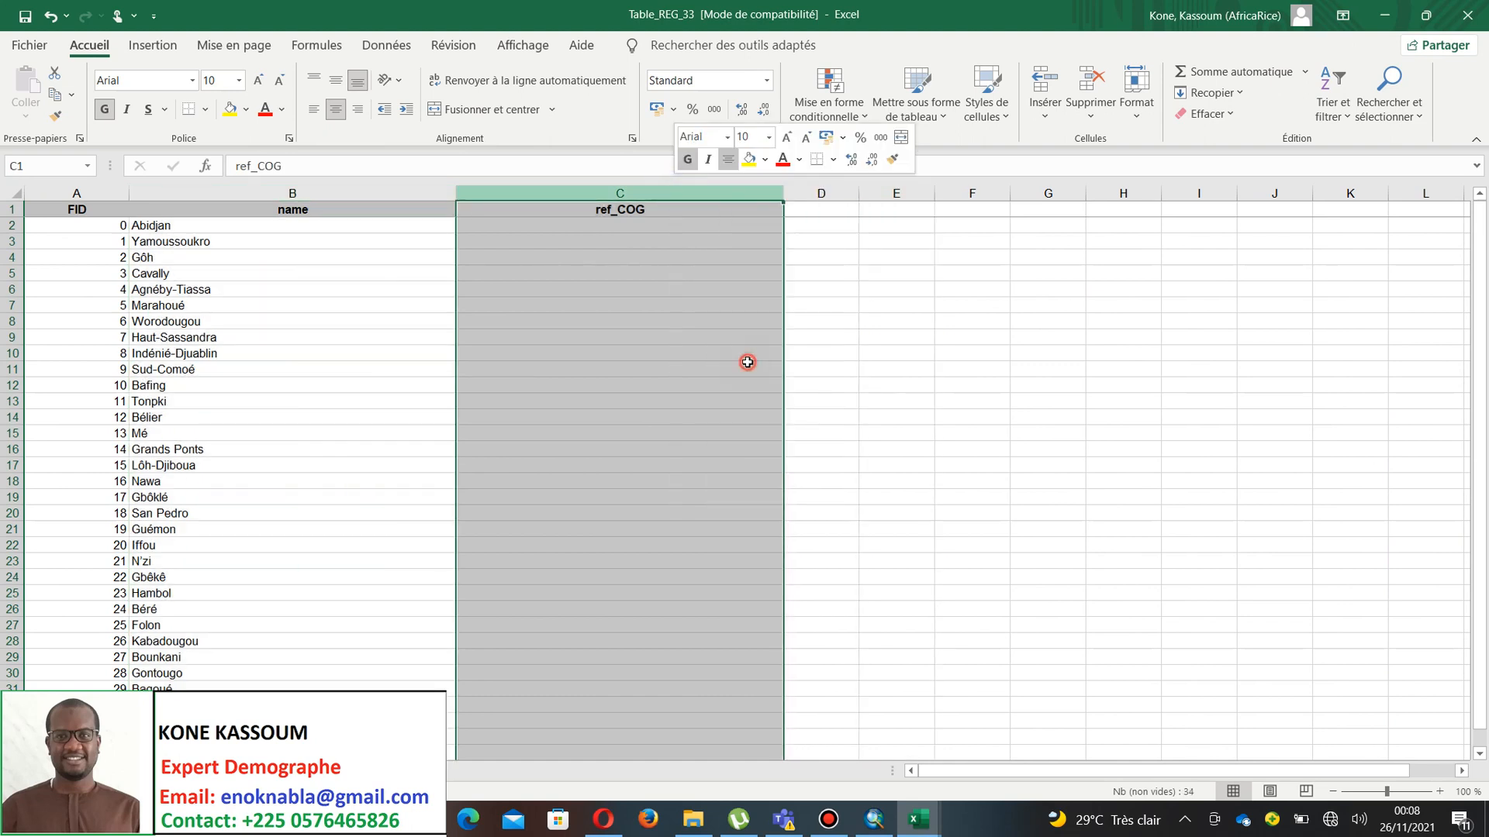
pyautogui.click(435, 276)
# - Remove the apostrophe from N'zi in cell B23 of the name column so it reads Nzi
pyautogui.click(230, 213)
pyautogui.click(246, 292)
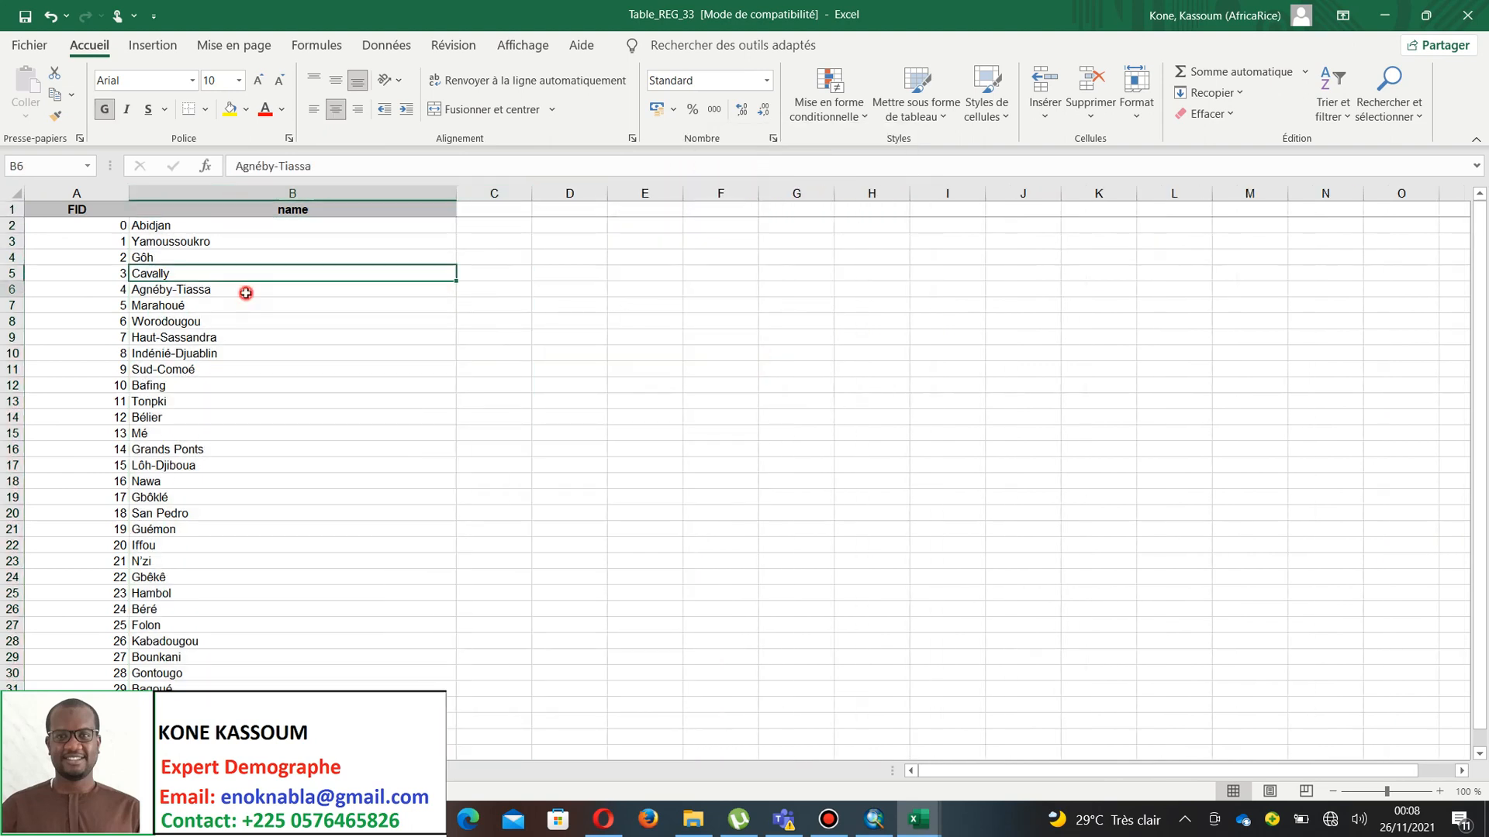
pyautogui.click(249, 353)
pyautogui.click(259, 465)
pyautogui.click(263, 545)
pyautogui.click(263, 561)
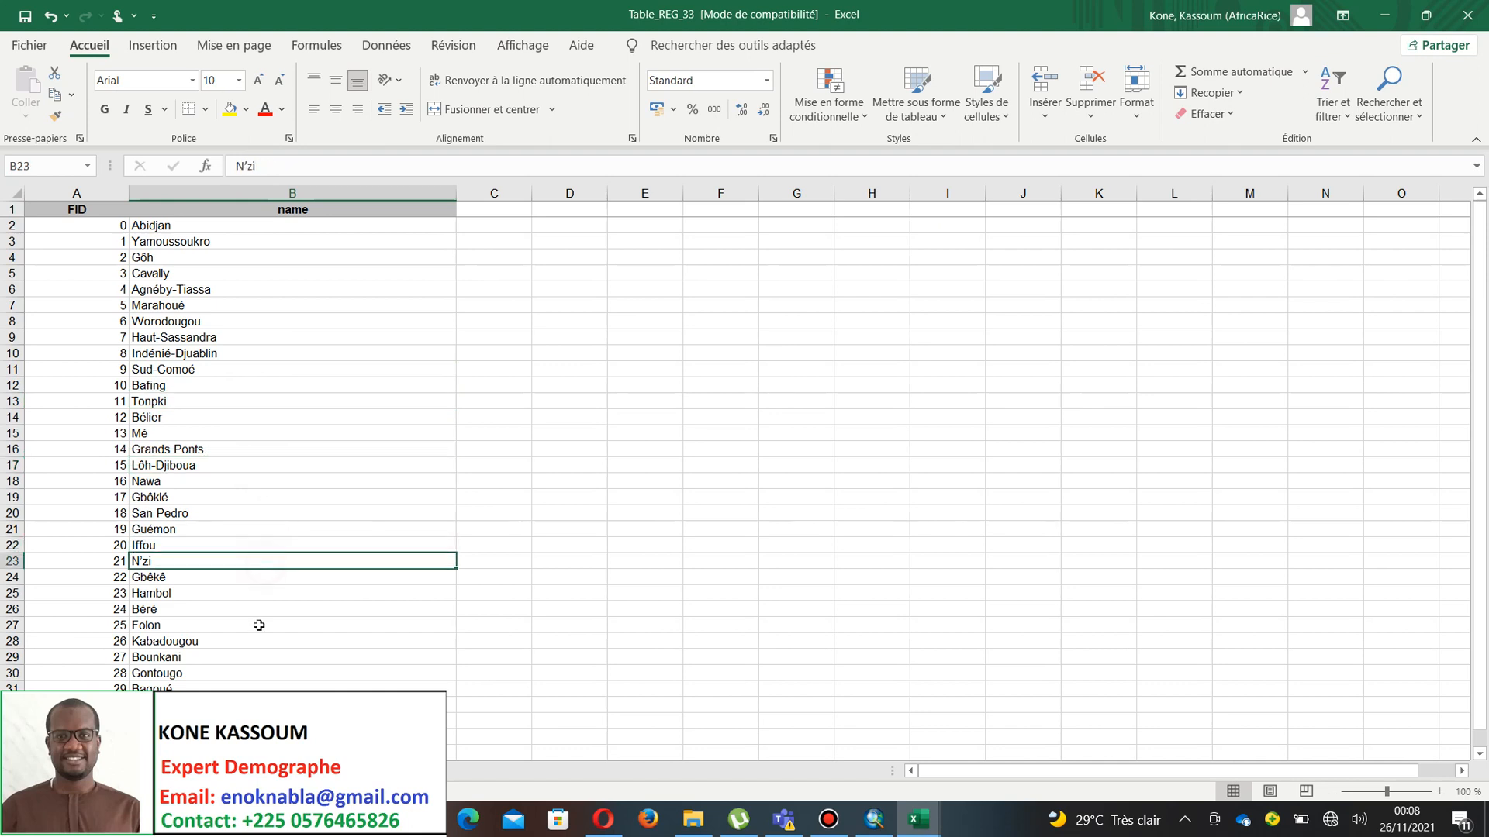
pyautogui.click(259, 625)
pyautogui.click(206, 560)
pyautogui.click(247, 166)
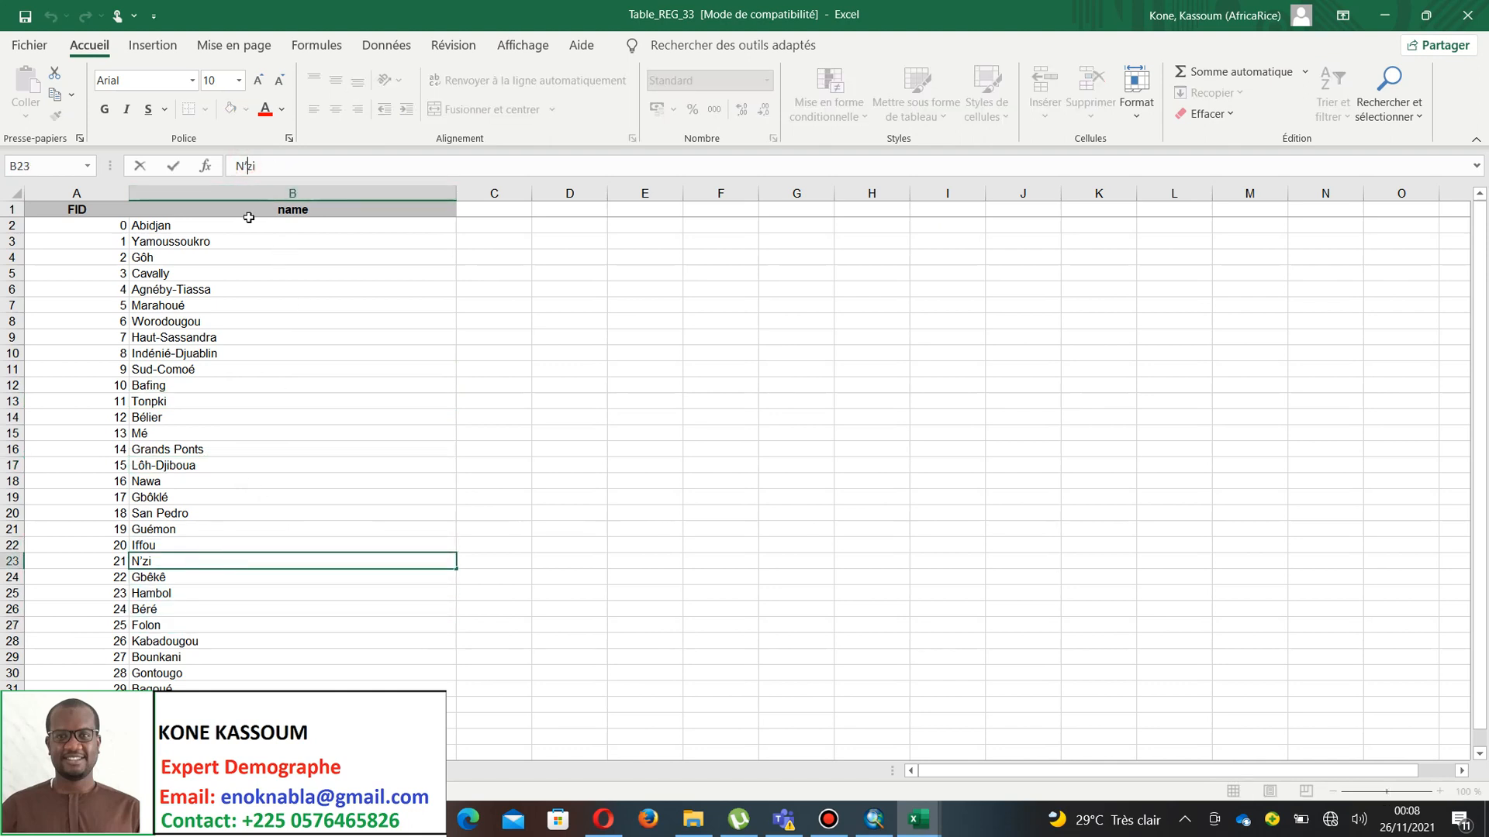
pyautogui.press('BackSpace')
pyautogui.click(376, 411)
pyautogui.click(492, 383)
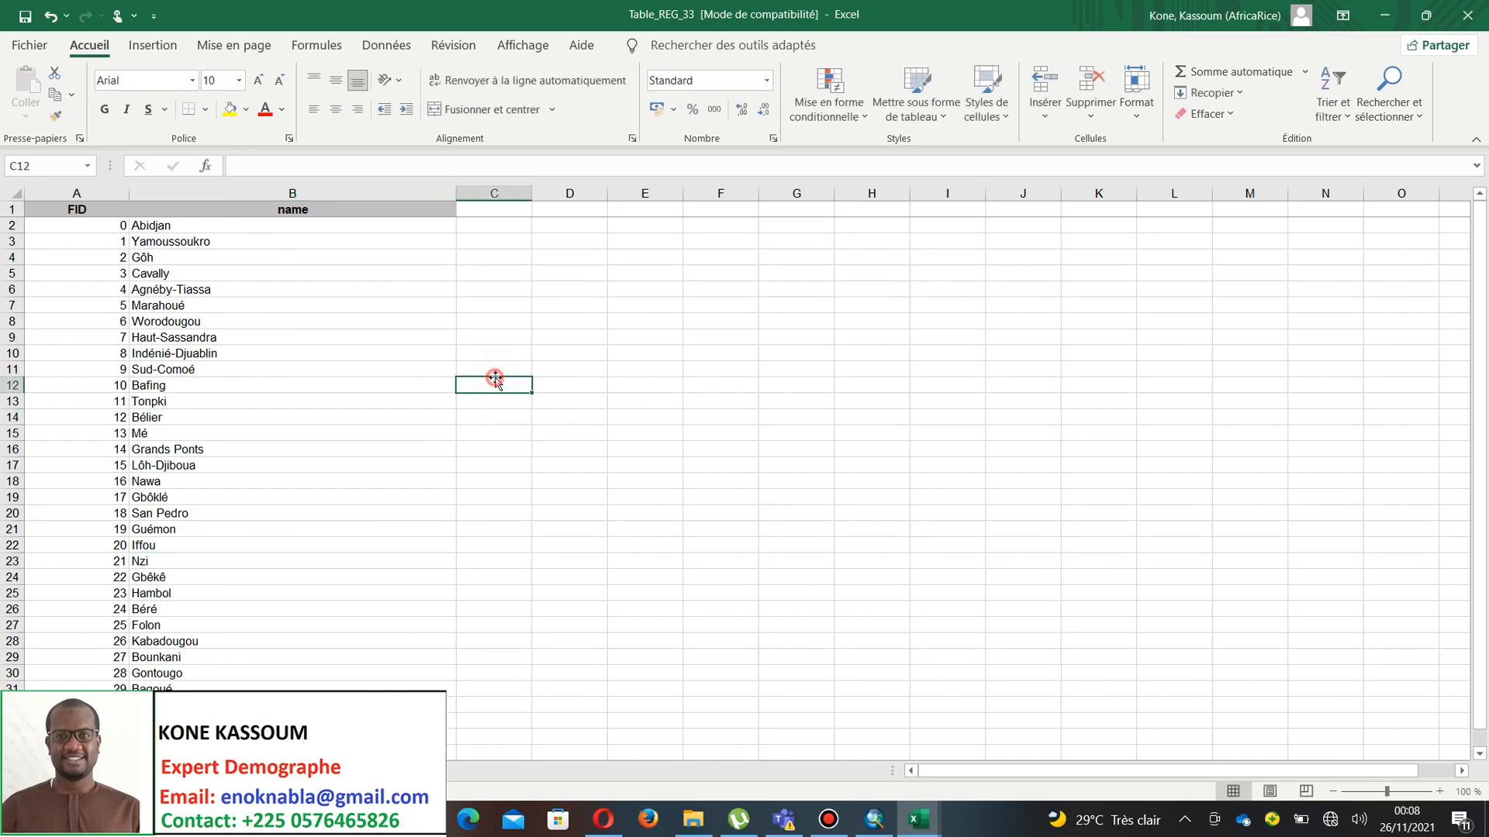
# - Sort the region table from A to Z by the name column, extending the selection to the FID column
pyautogui.scroll(-2, 341, 453)
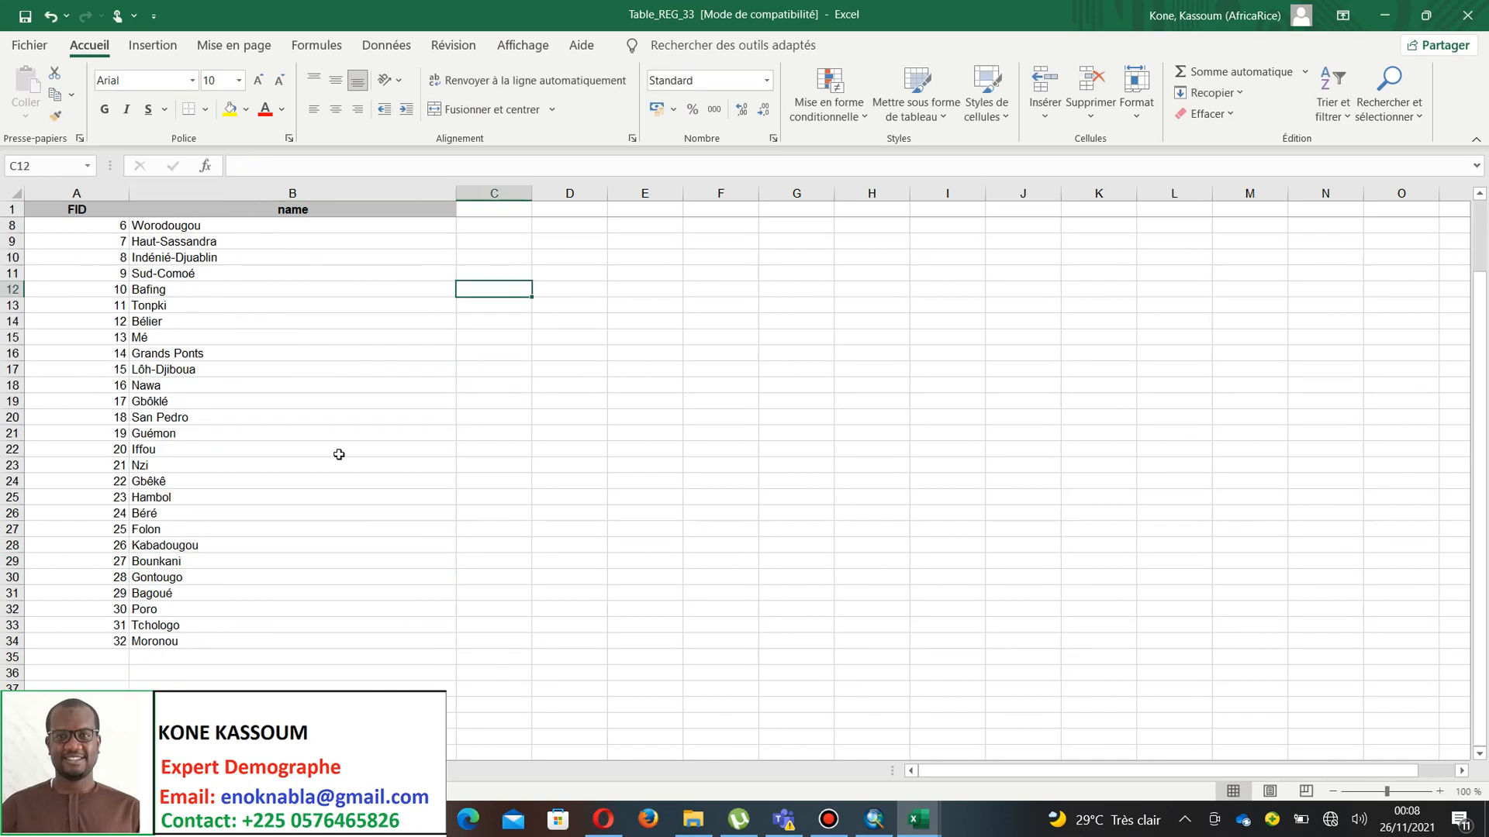
pyautogui.scroll(2, 342, 453)
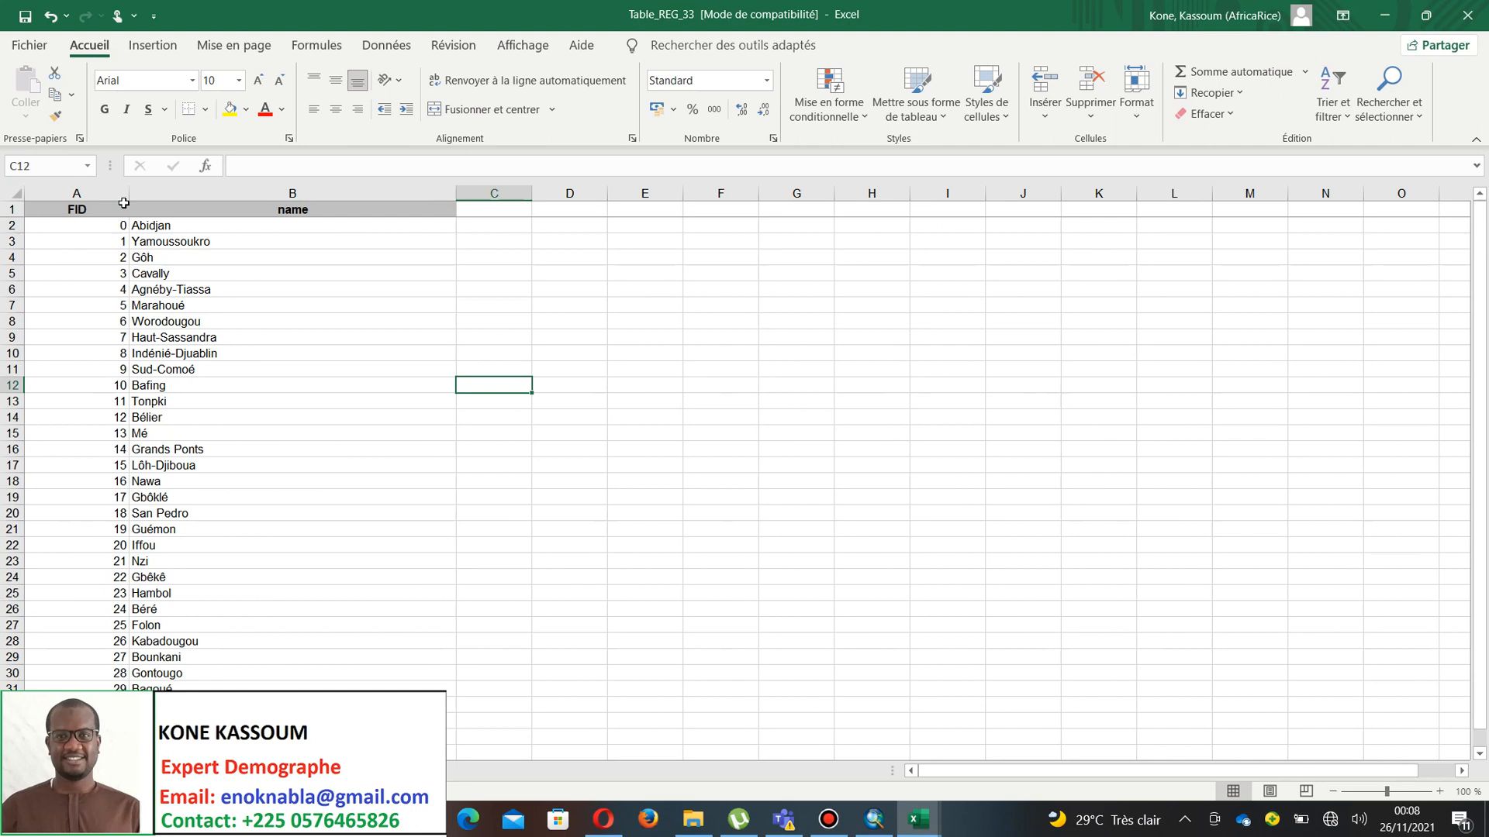
pyautogui.click(170, 194)
pyautogui.click(1349, 118)
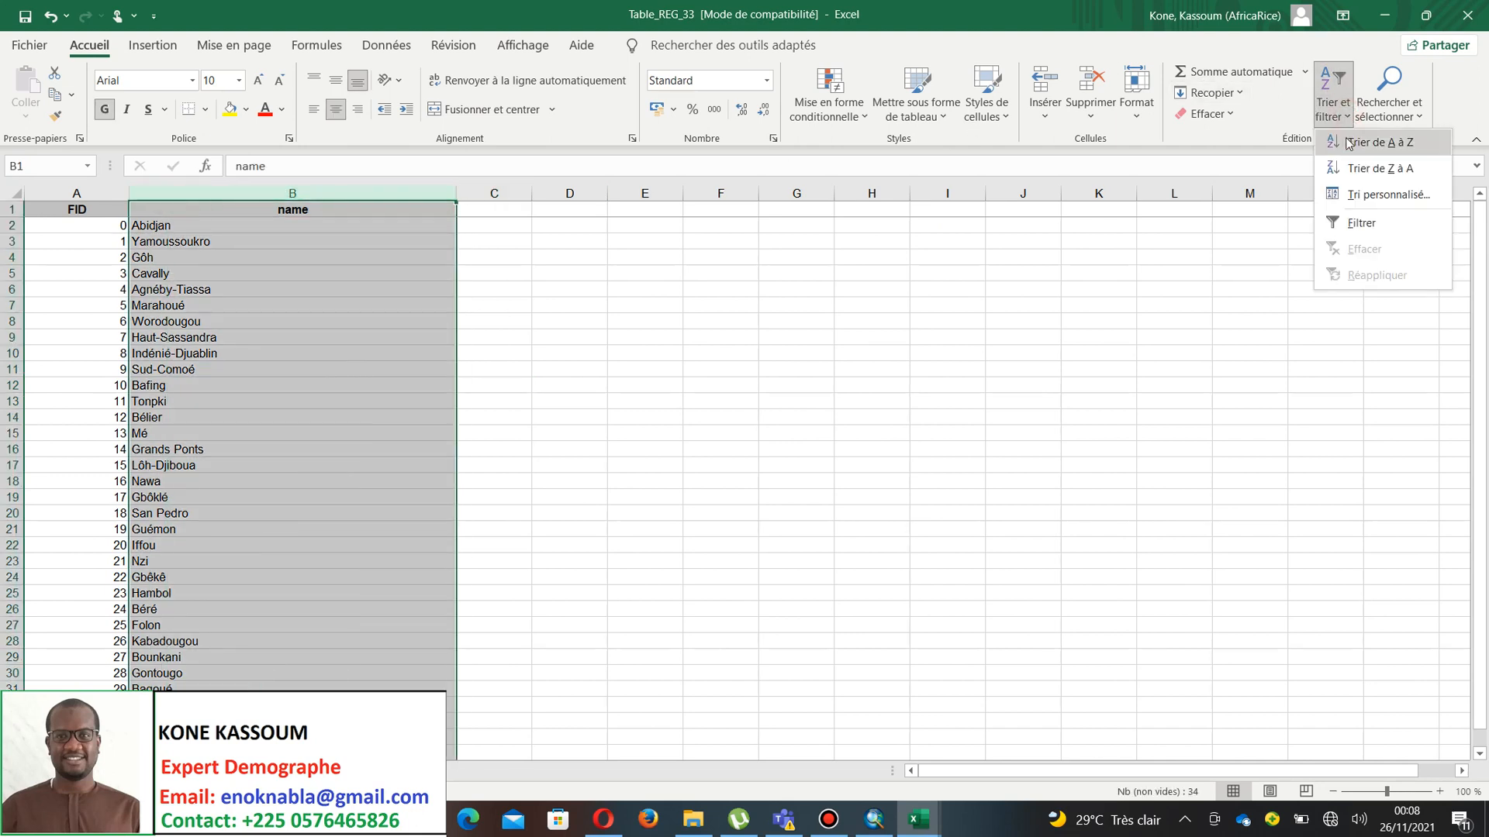
pyautogui.click(1349, 142)
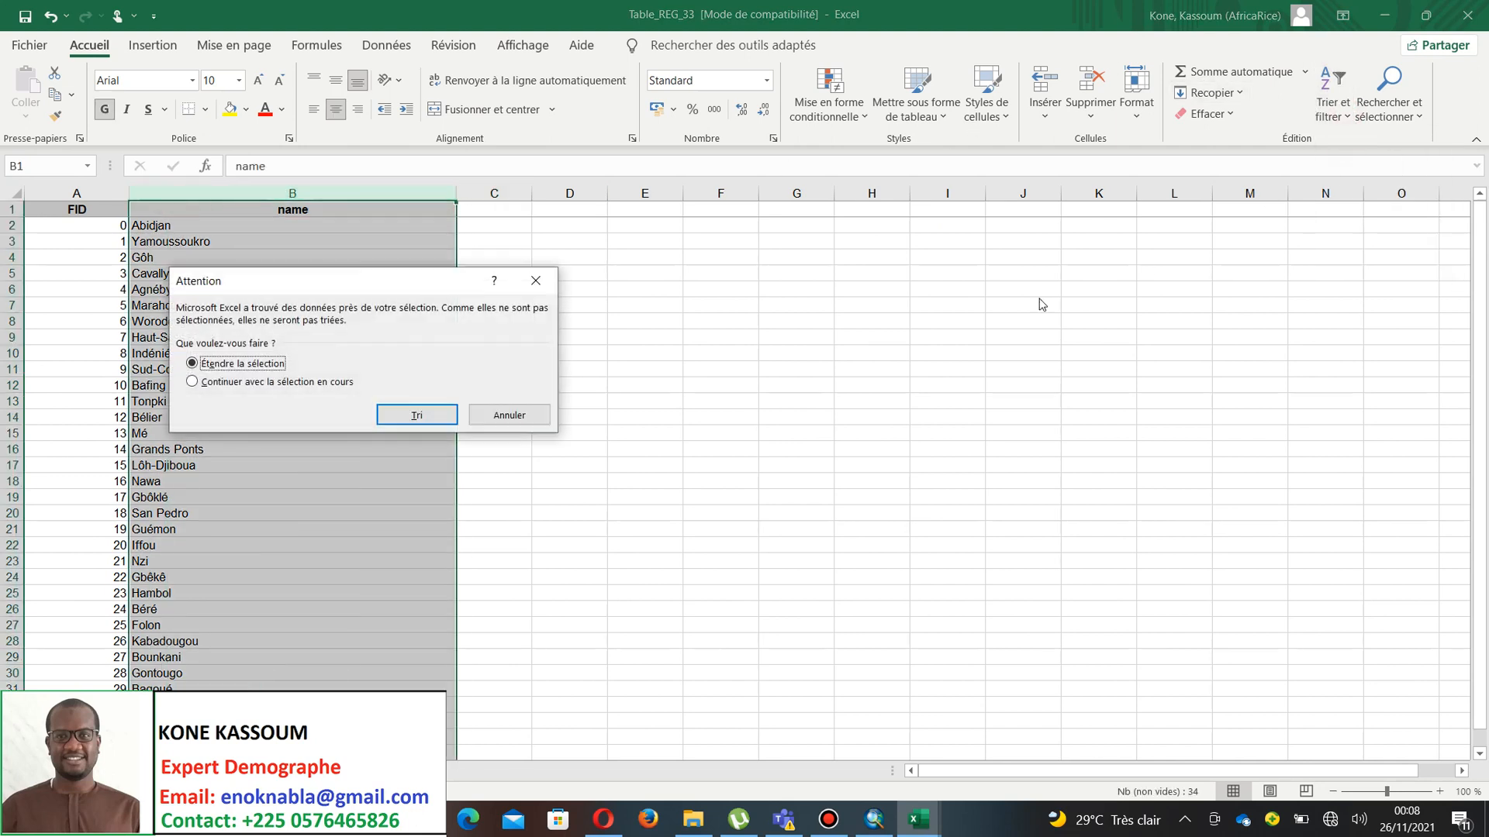
pyautogui.click(430, 415)
pyautogui.click(545, 402)
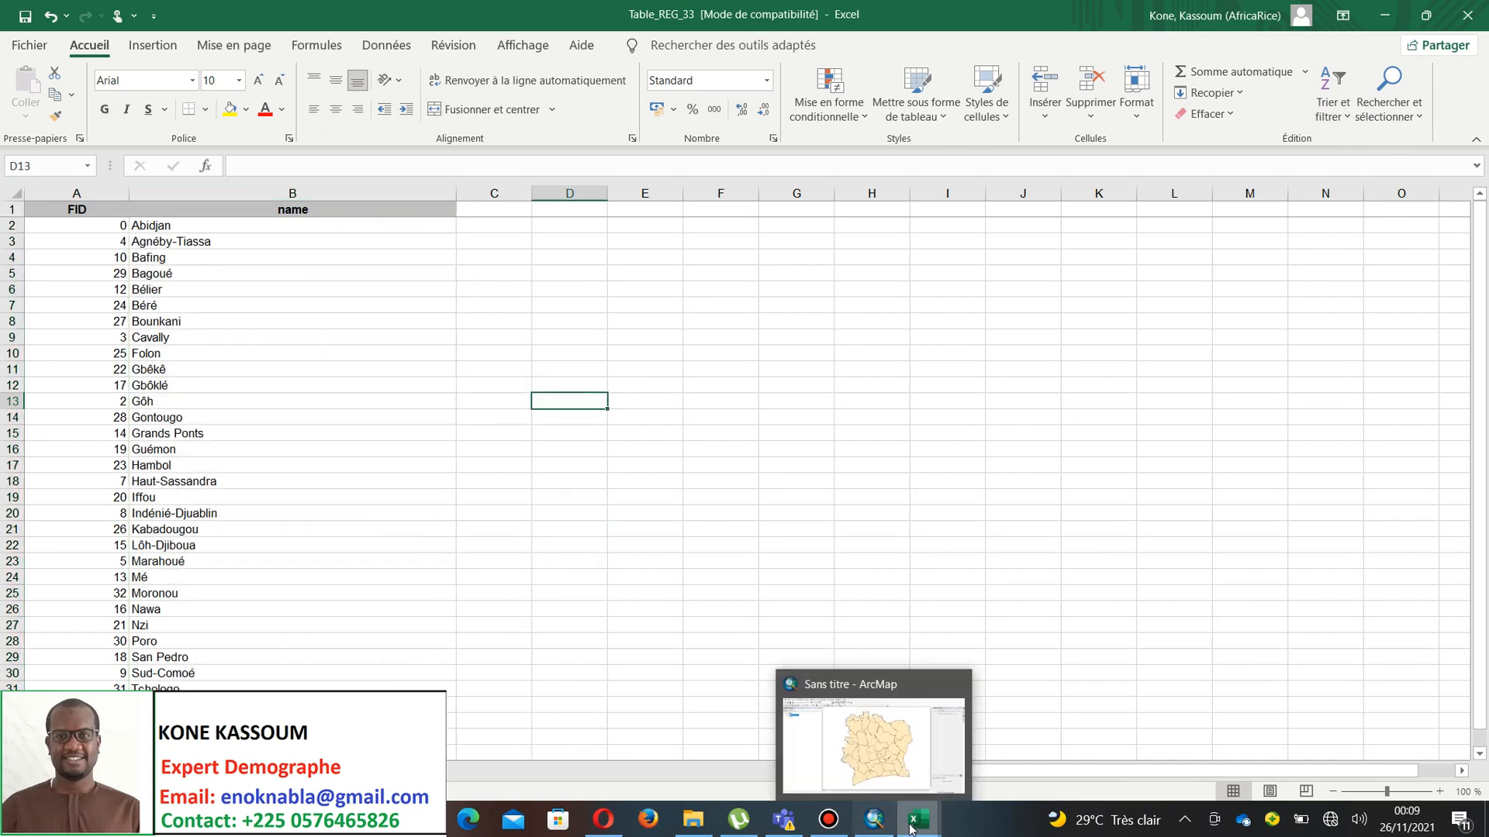
# - Switch to the Pauvr_reg_CIV workbook and select the region name N'ZI in cell A12
pyautogui.moveTo(918, 821)
pyautogui.moveTo(962, 769)
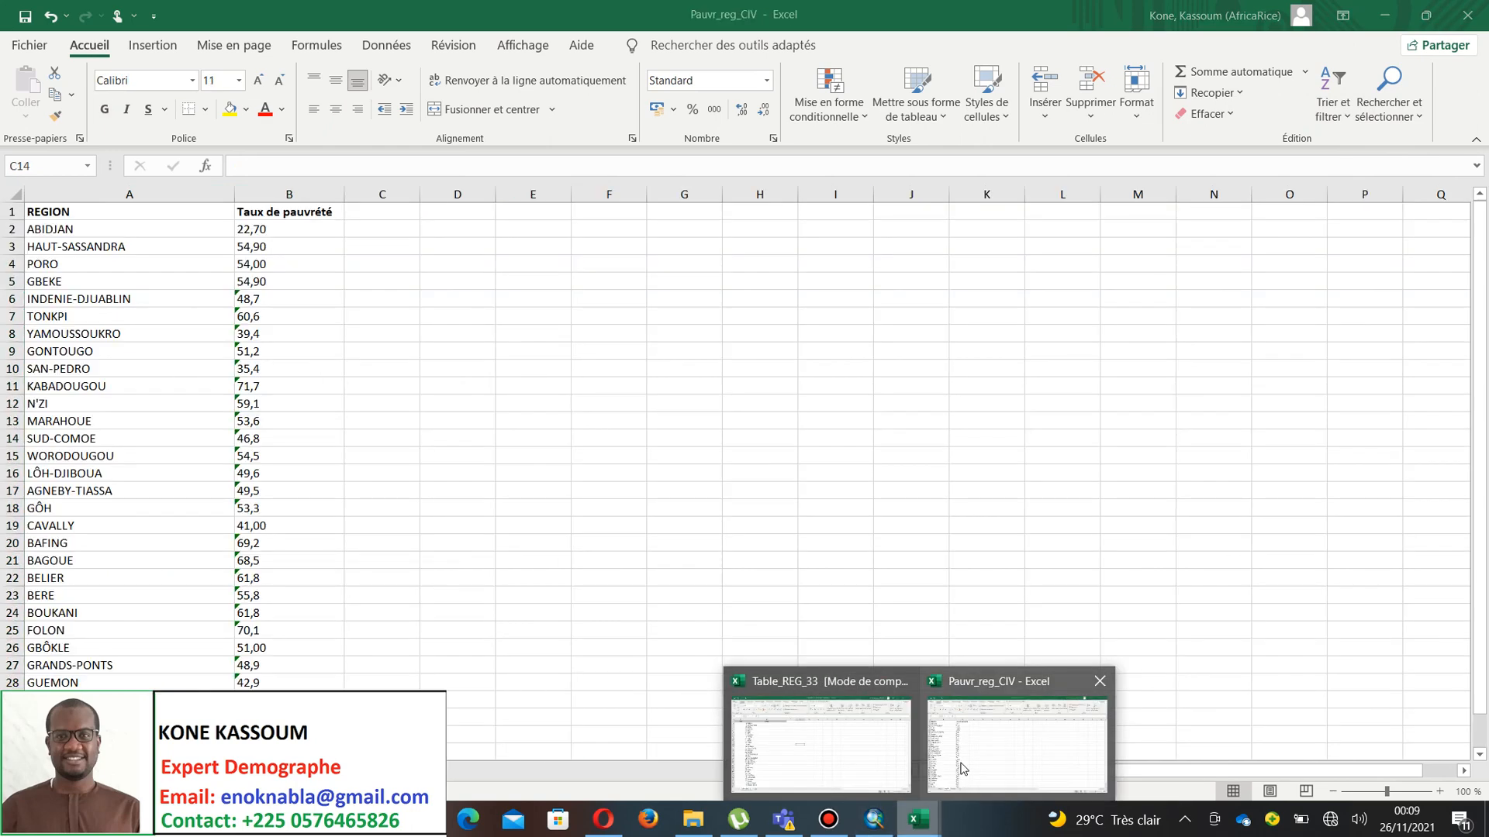
pyautogui.moveTo(901, 769)
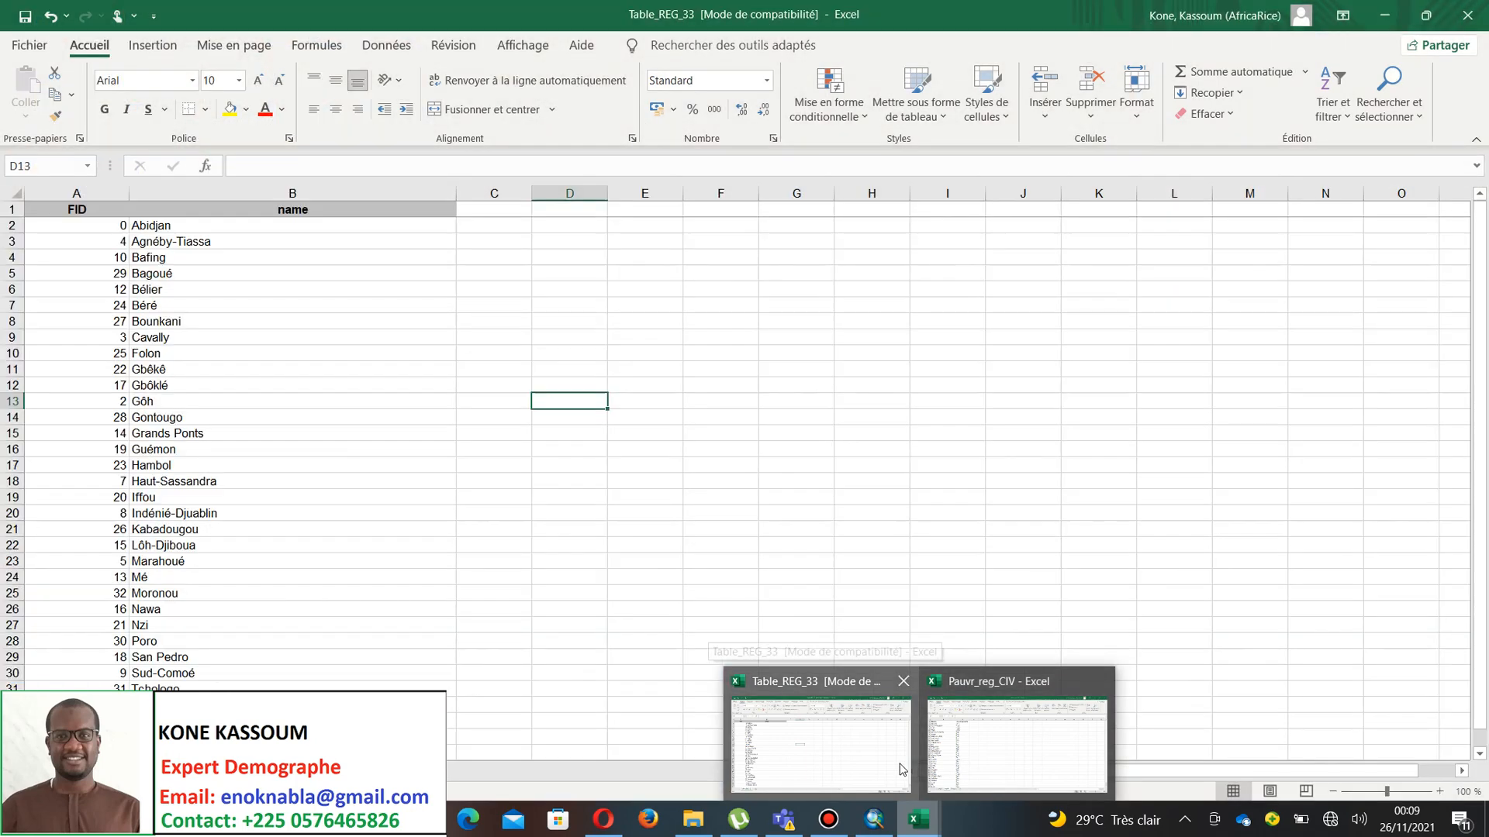
pyautogui.click(1018, 754)
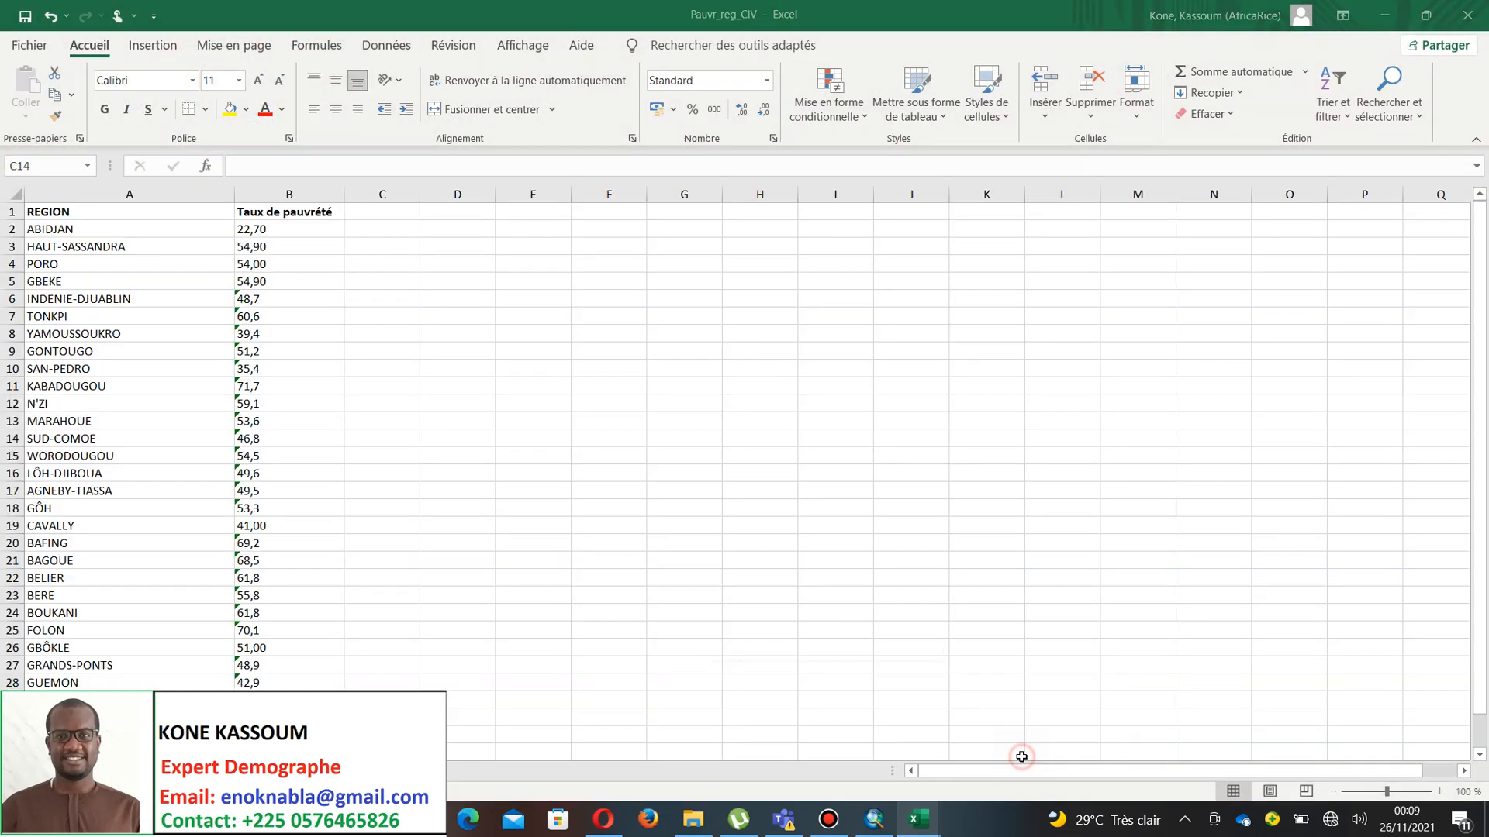
pyautogui.click(165, 193)
pyautogui.scroll(-1, 71, 562)
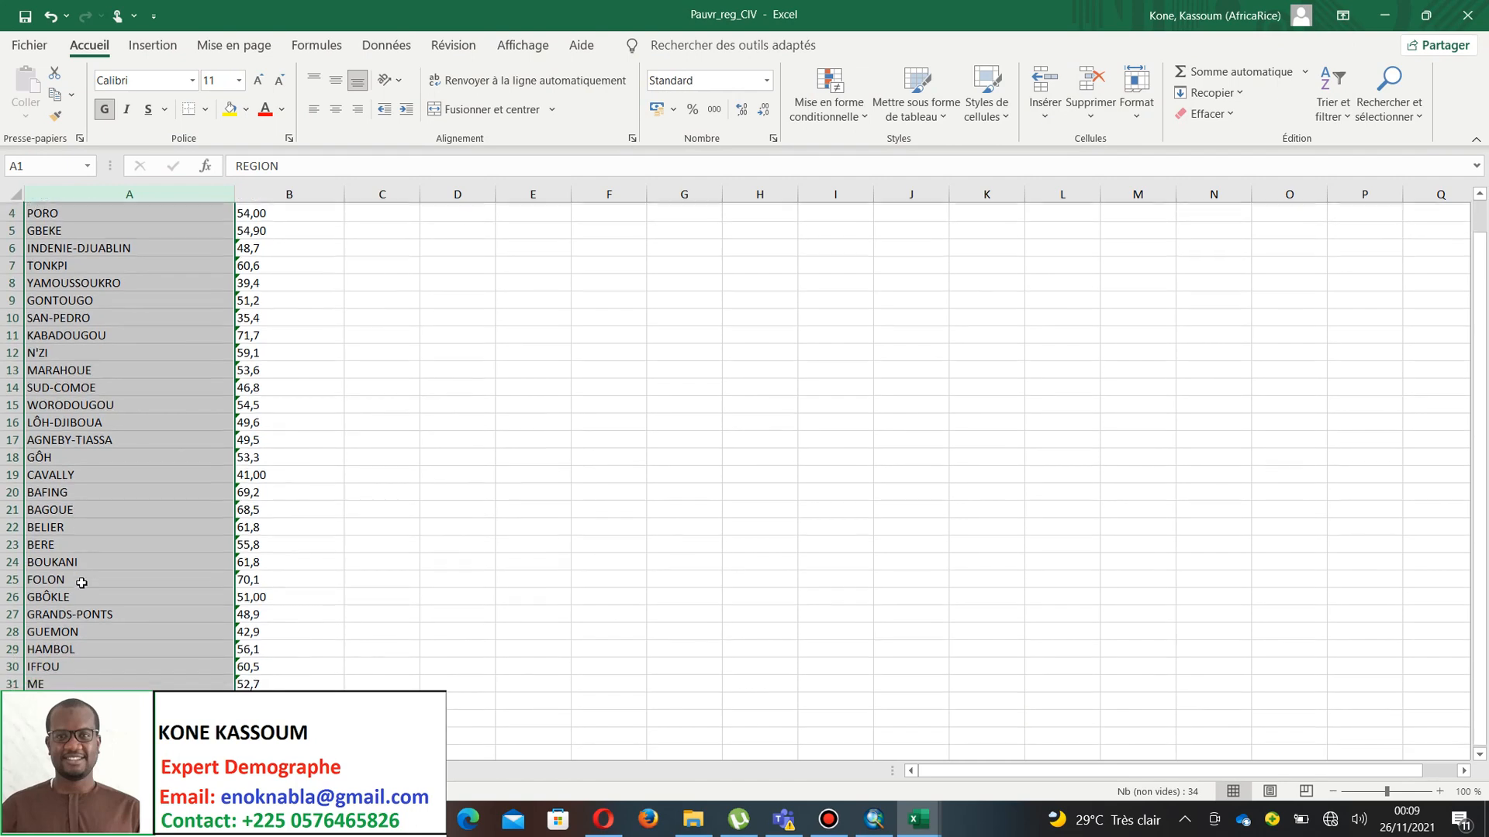
pyautogui.scroll(-1, 89, 637)
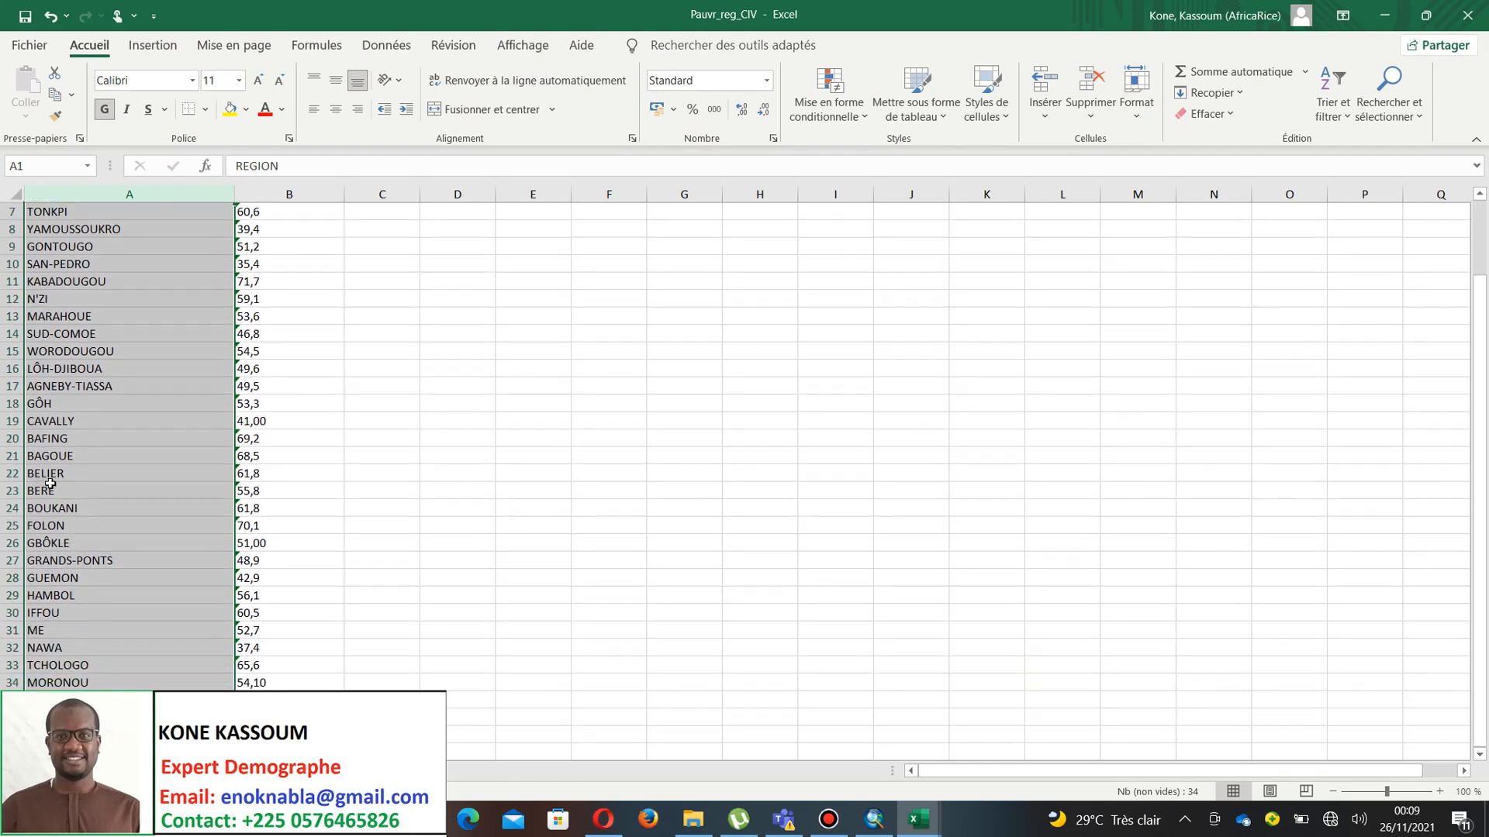
pyautogui.click(62, 296)
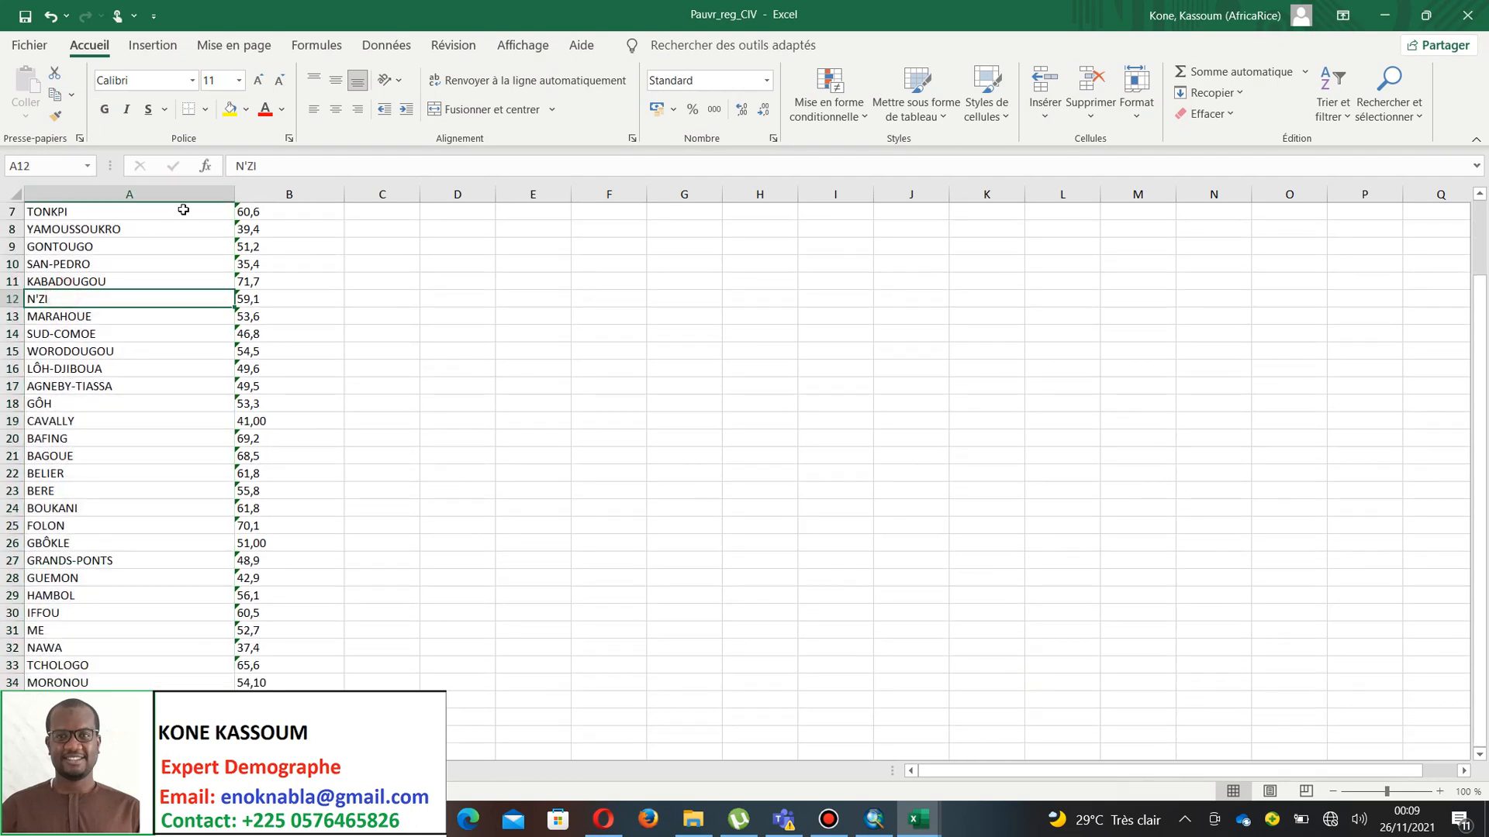
pyautogui.click(246, 162)
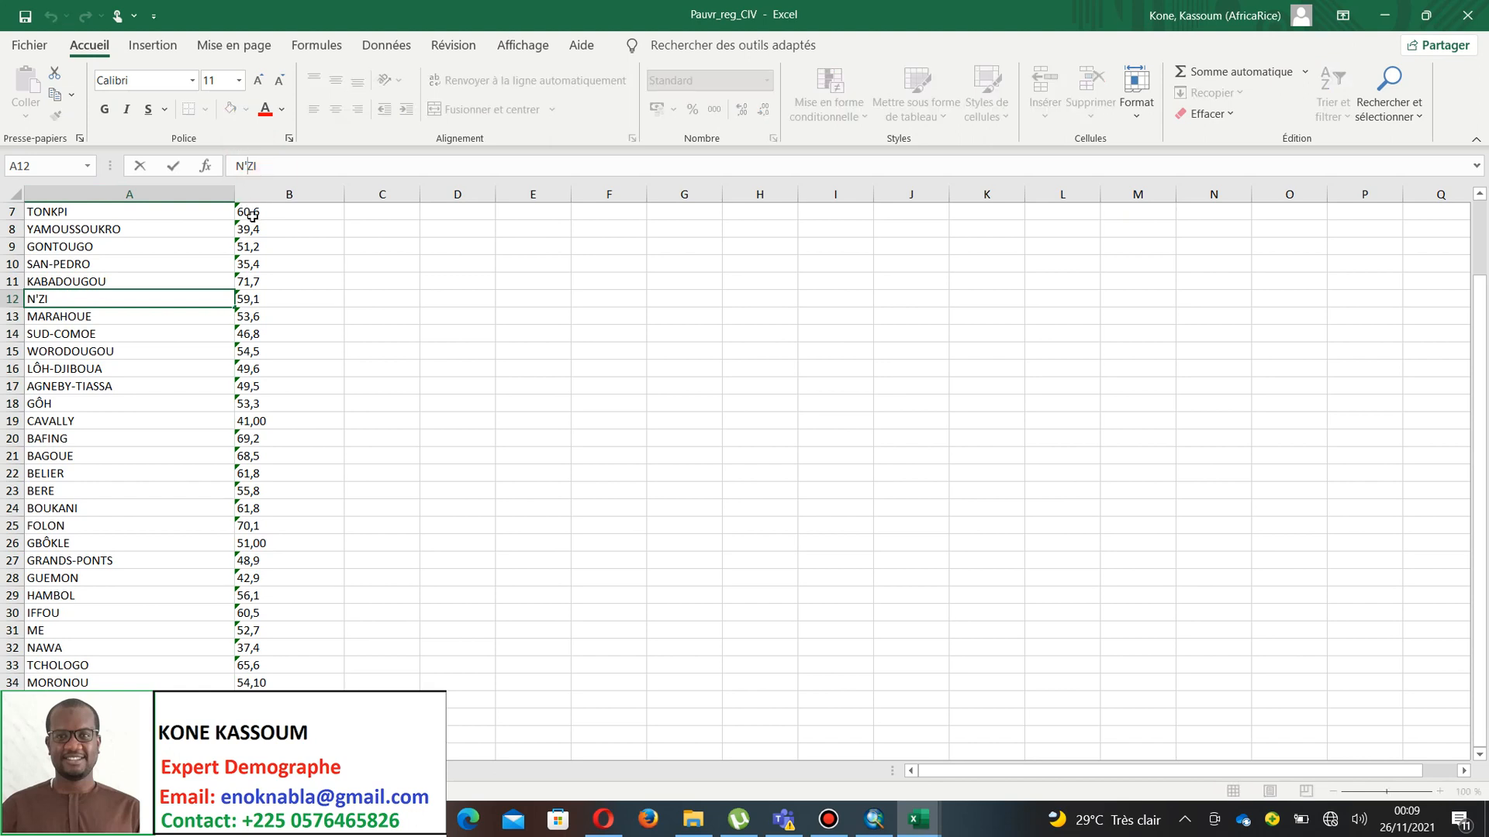
pyautogui.press('BackSpace')
pyautogui.write('$')
pyautogui.click(346, 264)
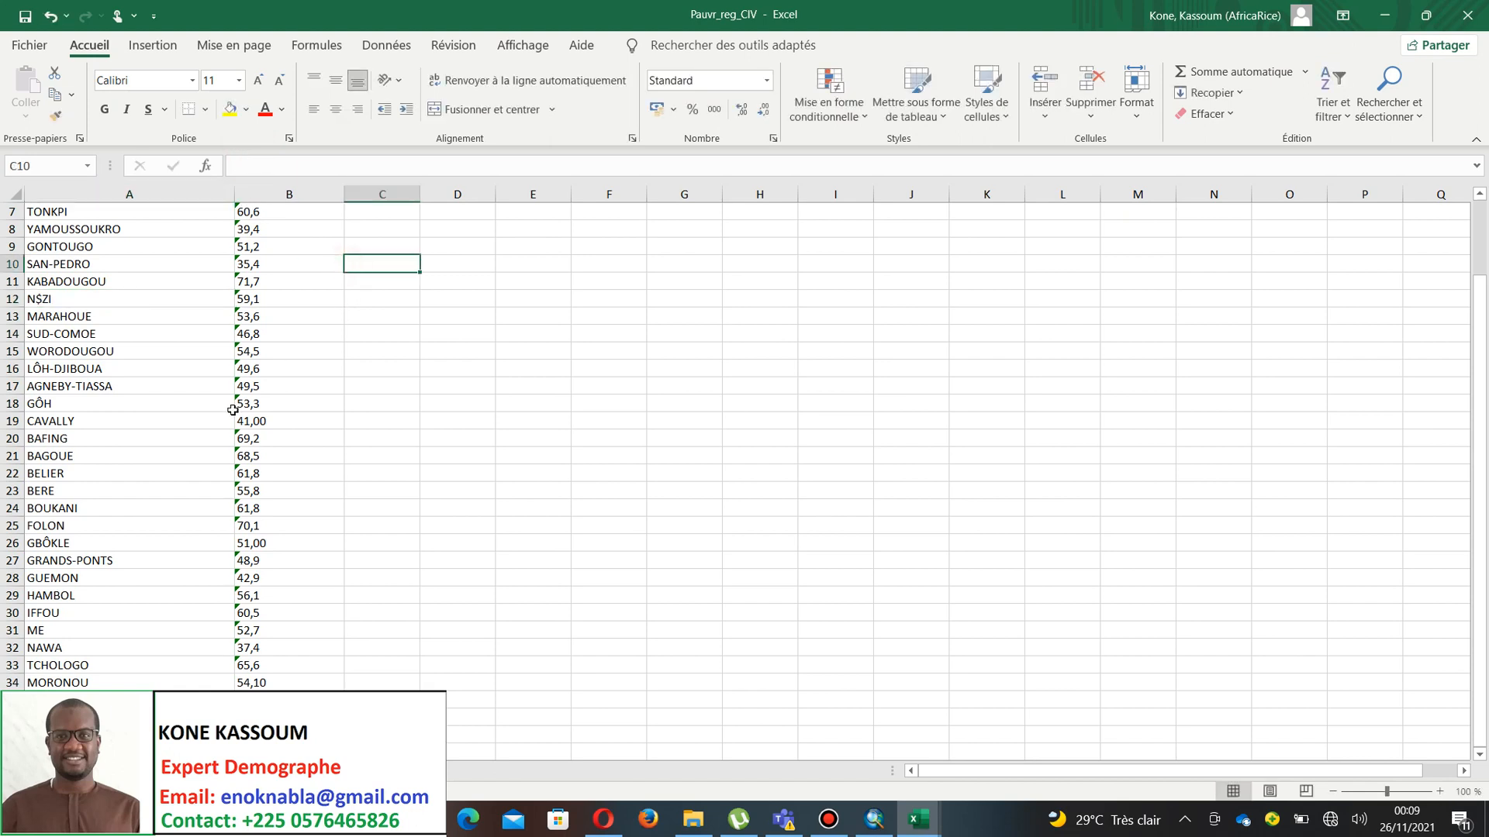
pyautogui.hotkey('ctrl', 'z')
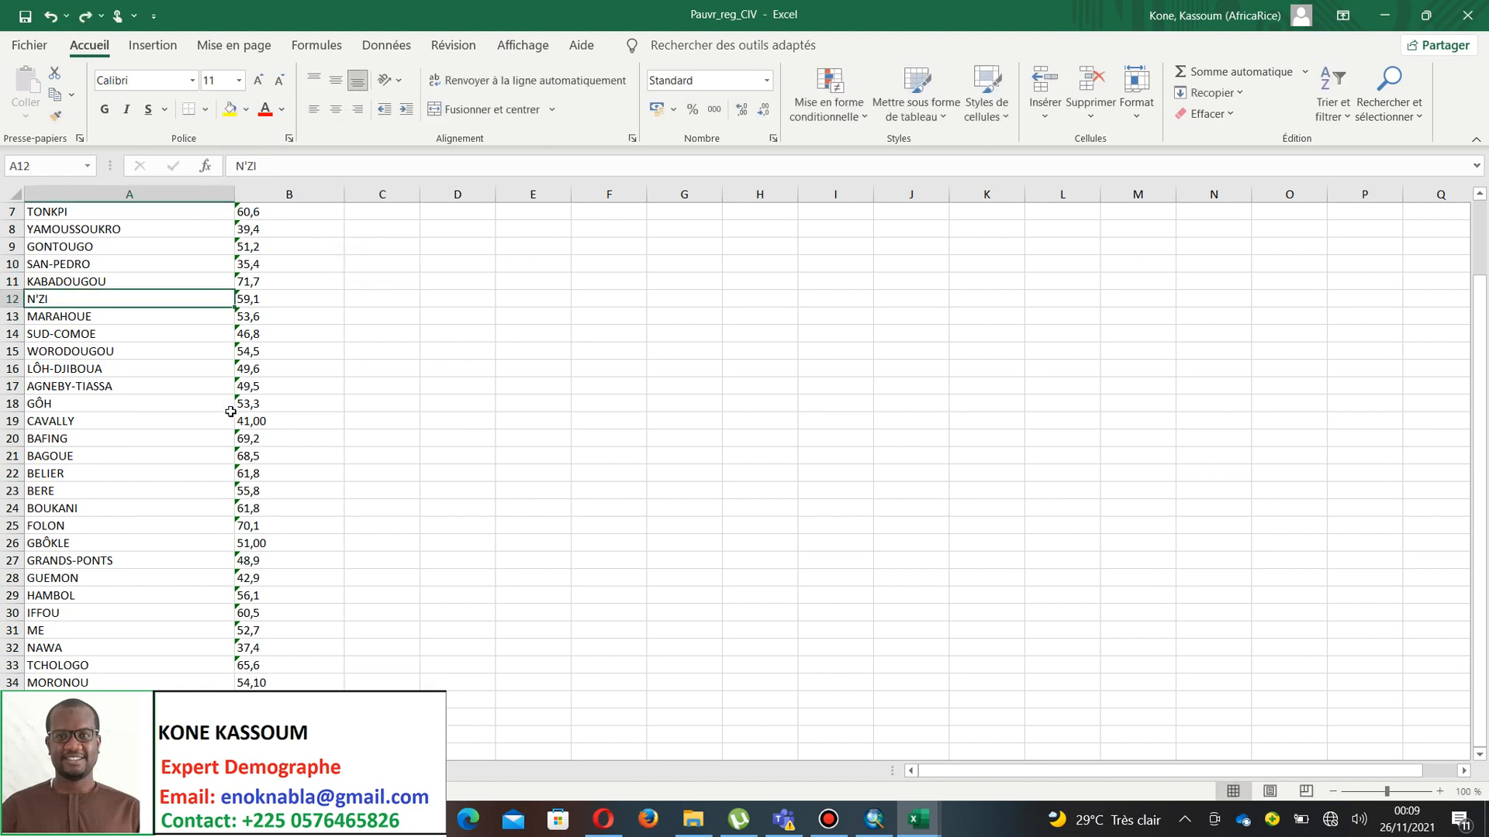
# - Remove the apostrophe from N'ZI in cell A12 so it reads NZI
pyautogui.click(247, 166)
pyautogui.press('BackSpace')
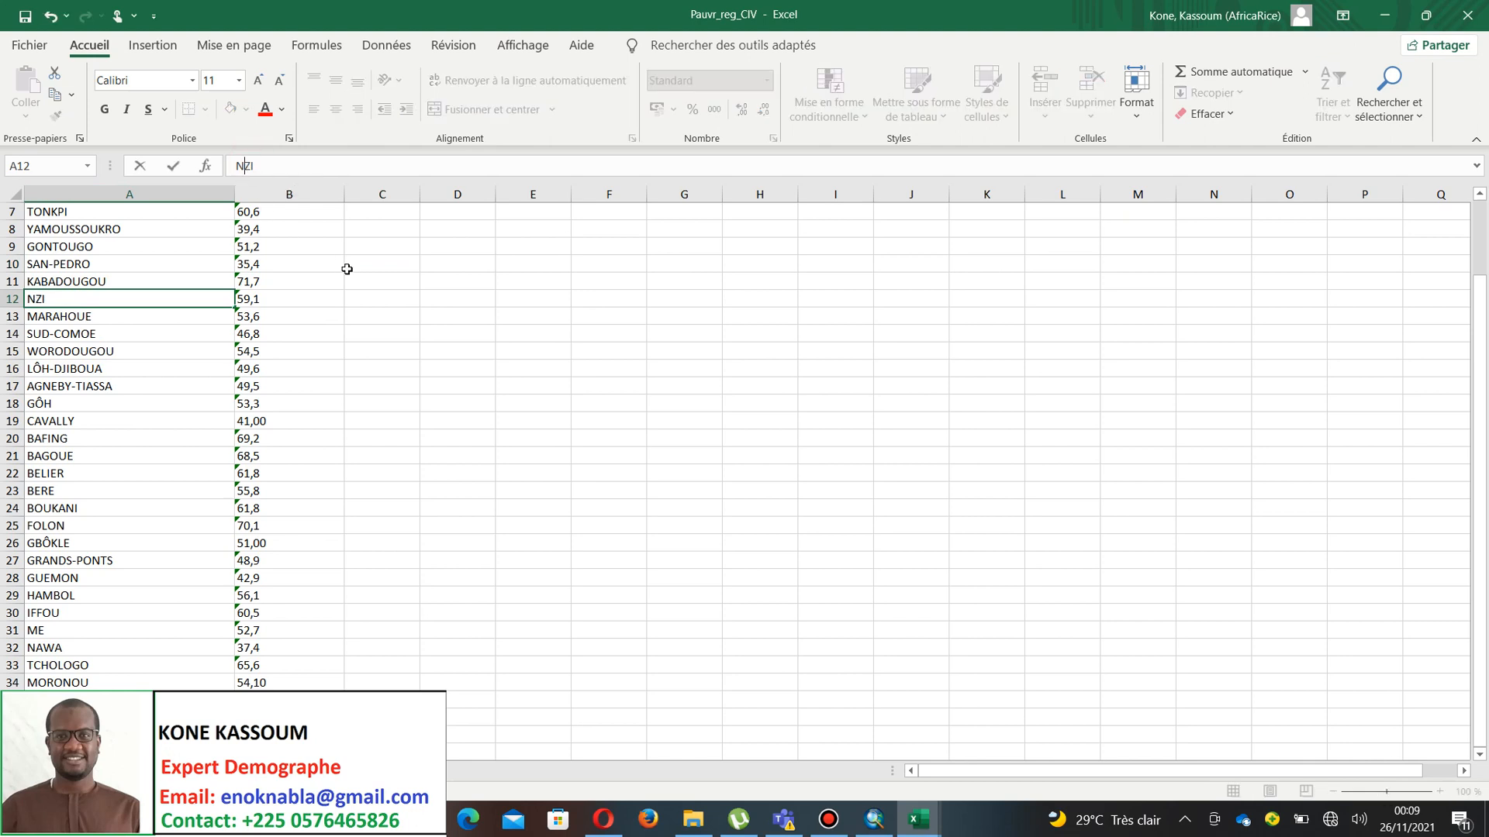
pyautogui.click(384, 332)
# - Sort the poverty table from A to Z by the REGION column, extending the selection to the poverty rates
pyautogui.scroll(2, 383, 332)
pyautogui.click(191, 195)
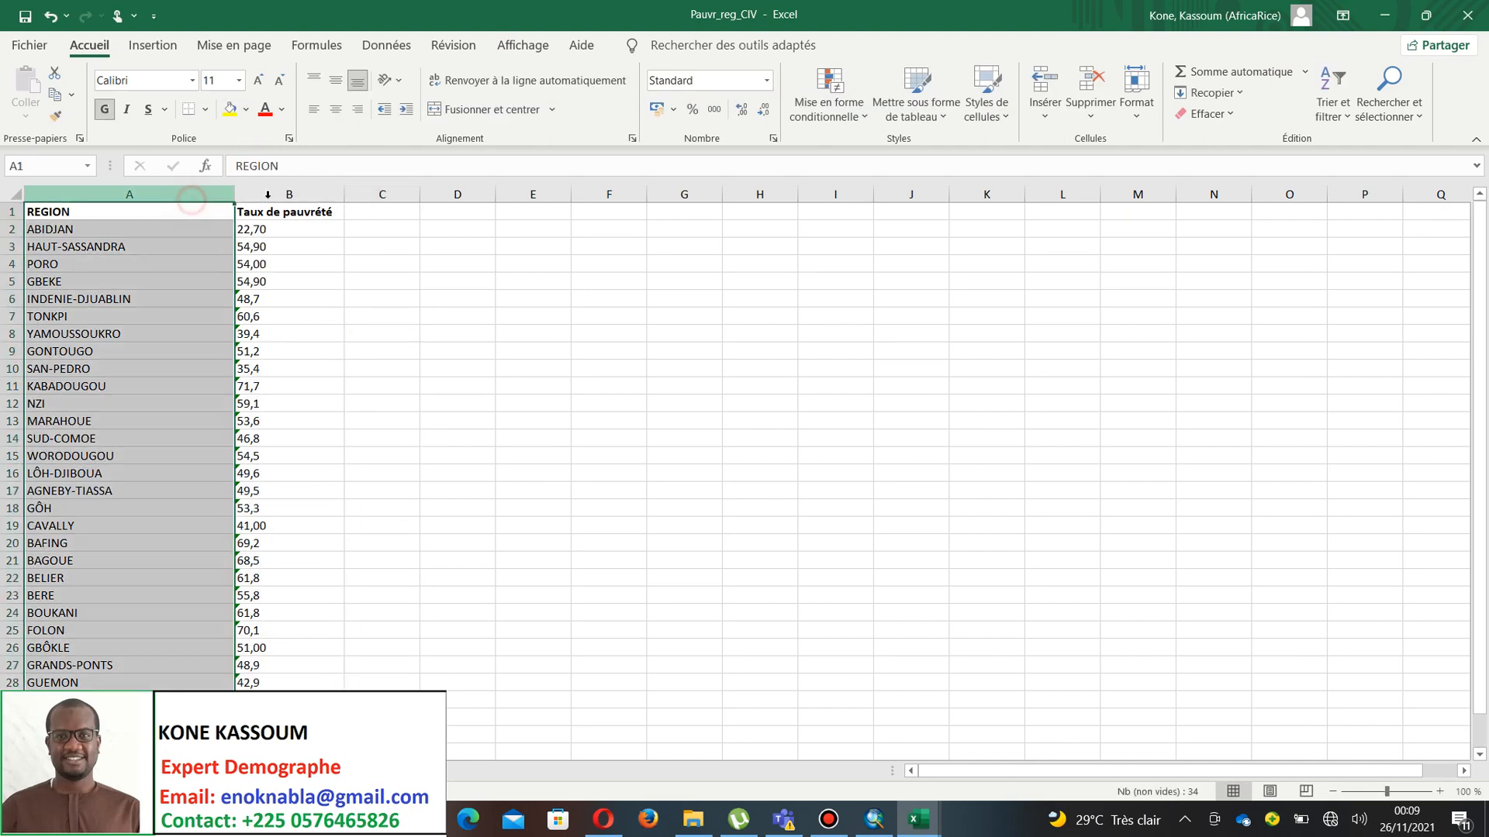
pyautogui.click(1339, 105)
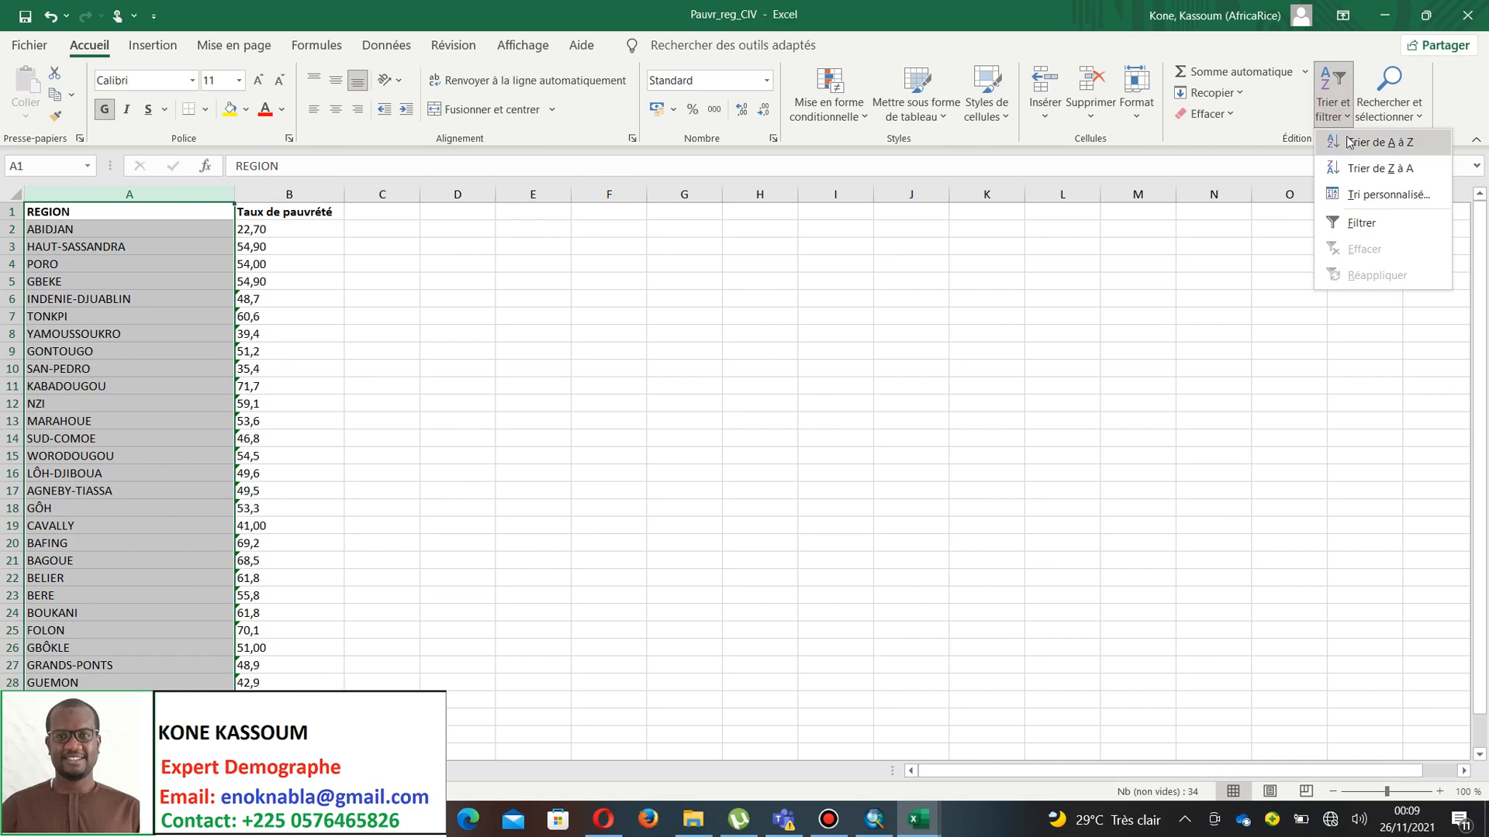
pyautogui.click(1379, 142)
pyautogui.click(412, 418)
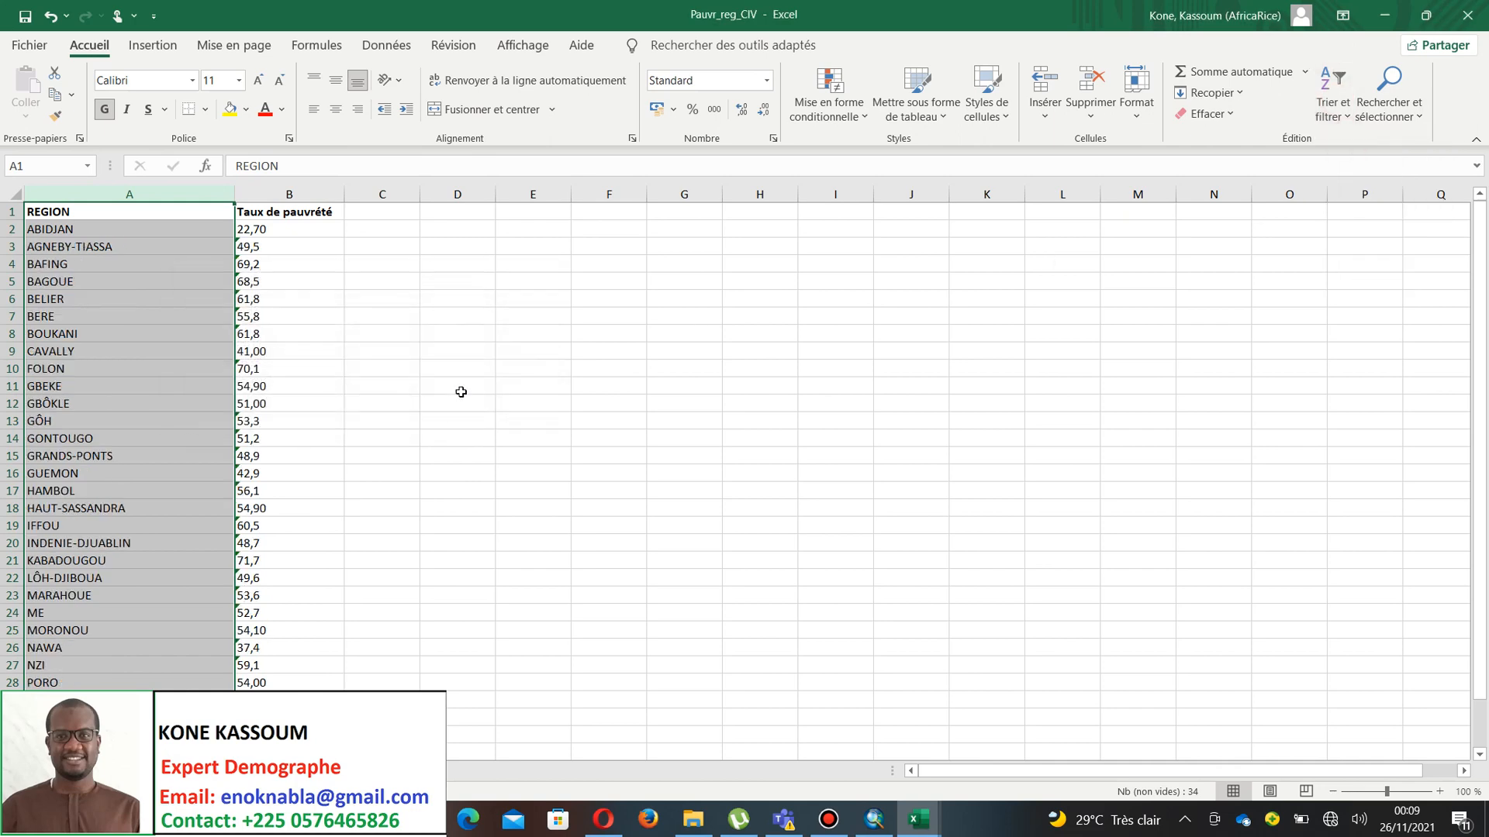
pyautogui.click(472, 372)
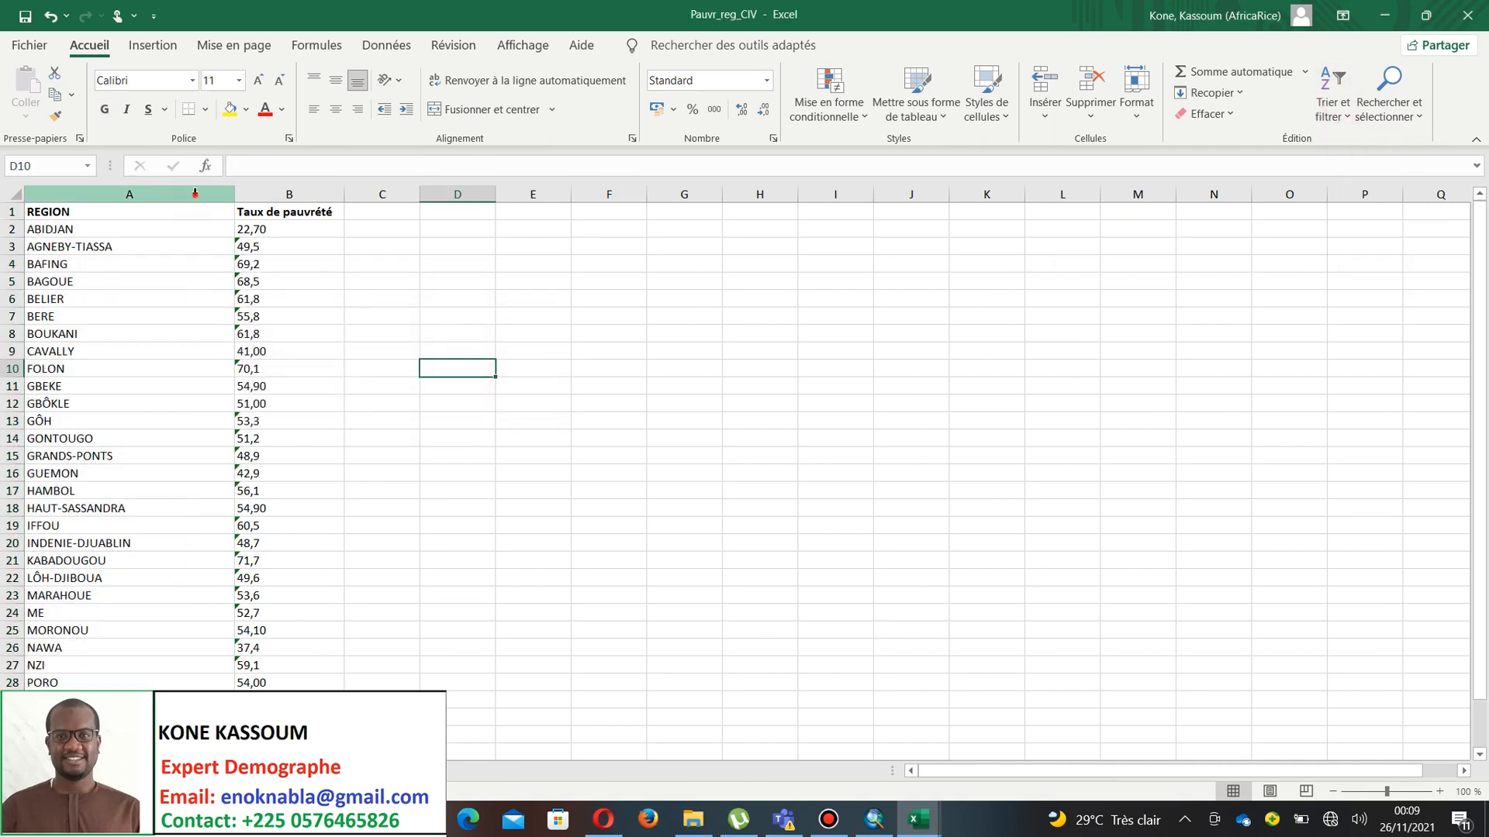
# - Copy the REGION and Taux de pauvrété columns and paste them into the Table_REG_33 workbook starting at column C
pyautogui.moveTo(195, 193); pyautogui.dragTo(270, 192)
pyautogui.hotkey('ctrl', 'c')
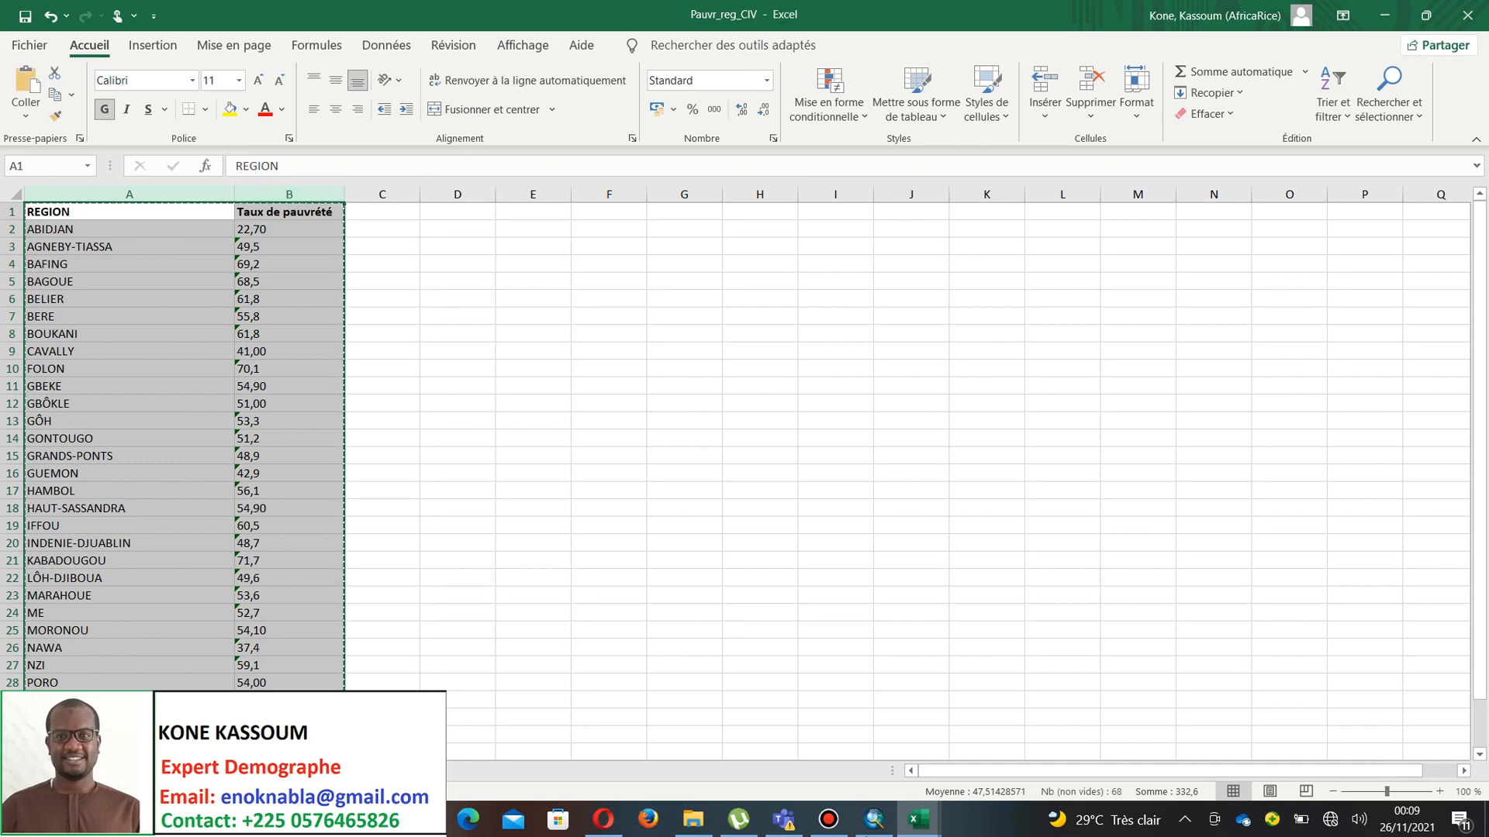
pyautogui.click(915, 826)
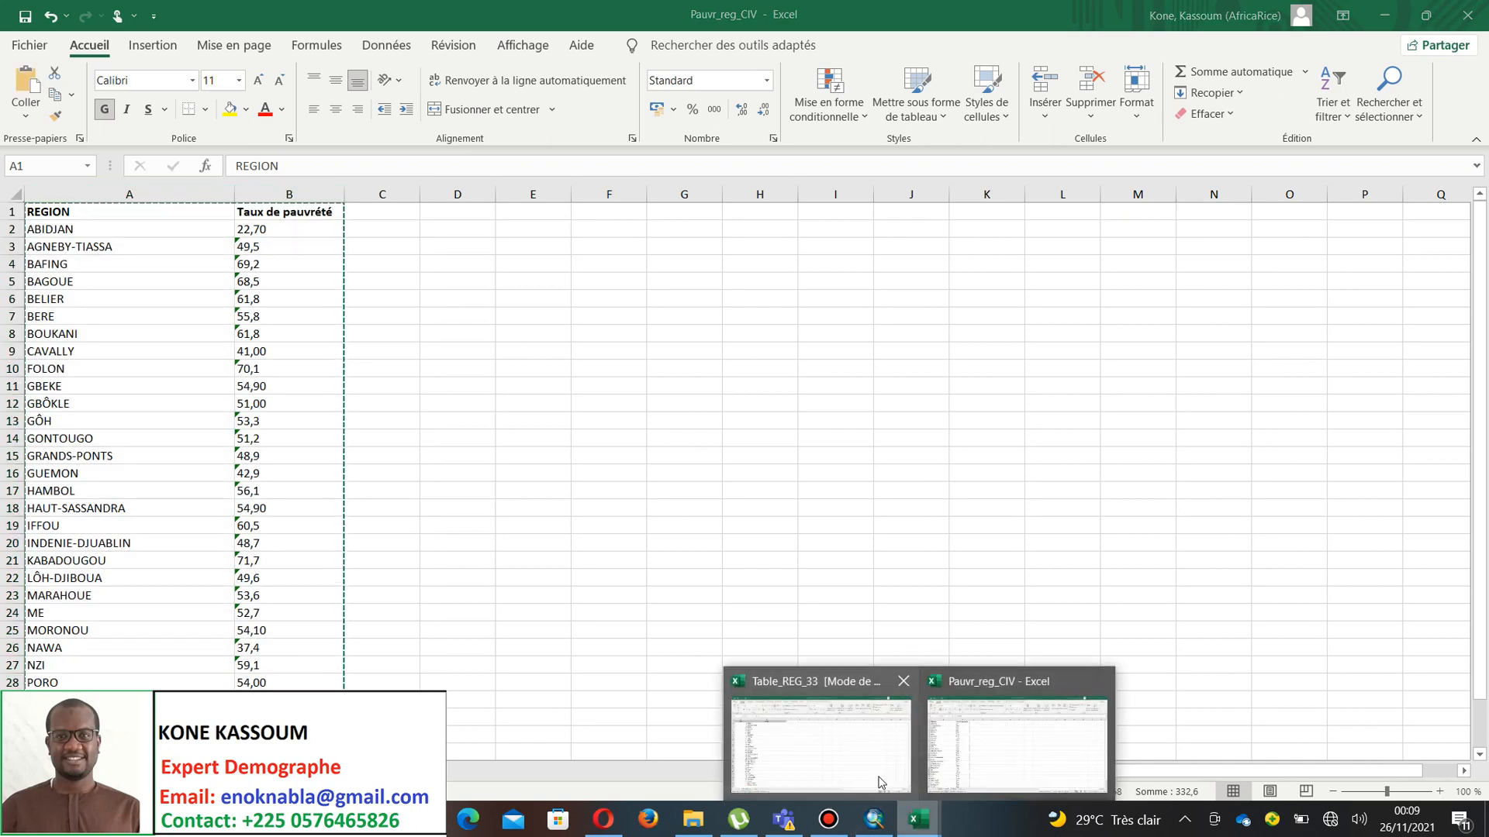
pyautogui.click(866, 756)
pyautogui.click(509, 193)
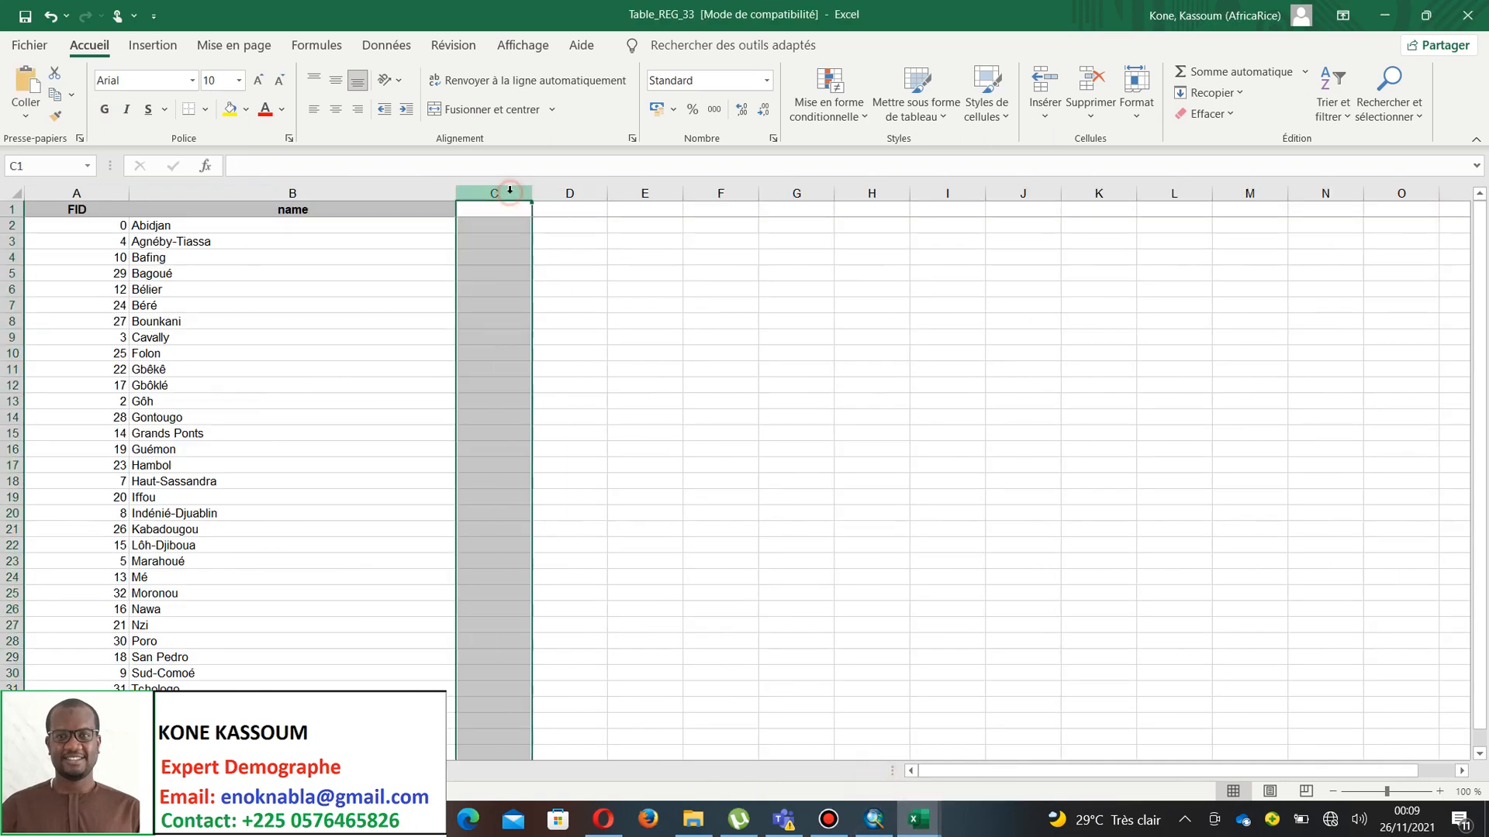
pyautogui.hotkey('ctrl', 'v')
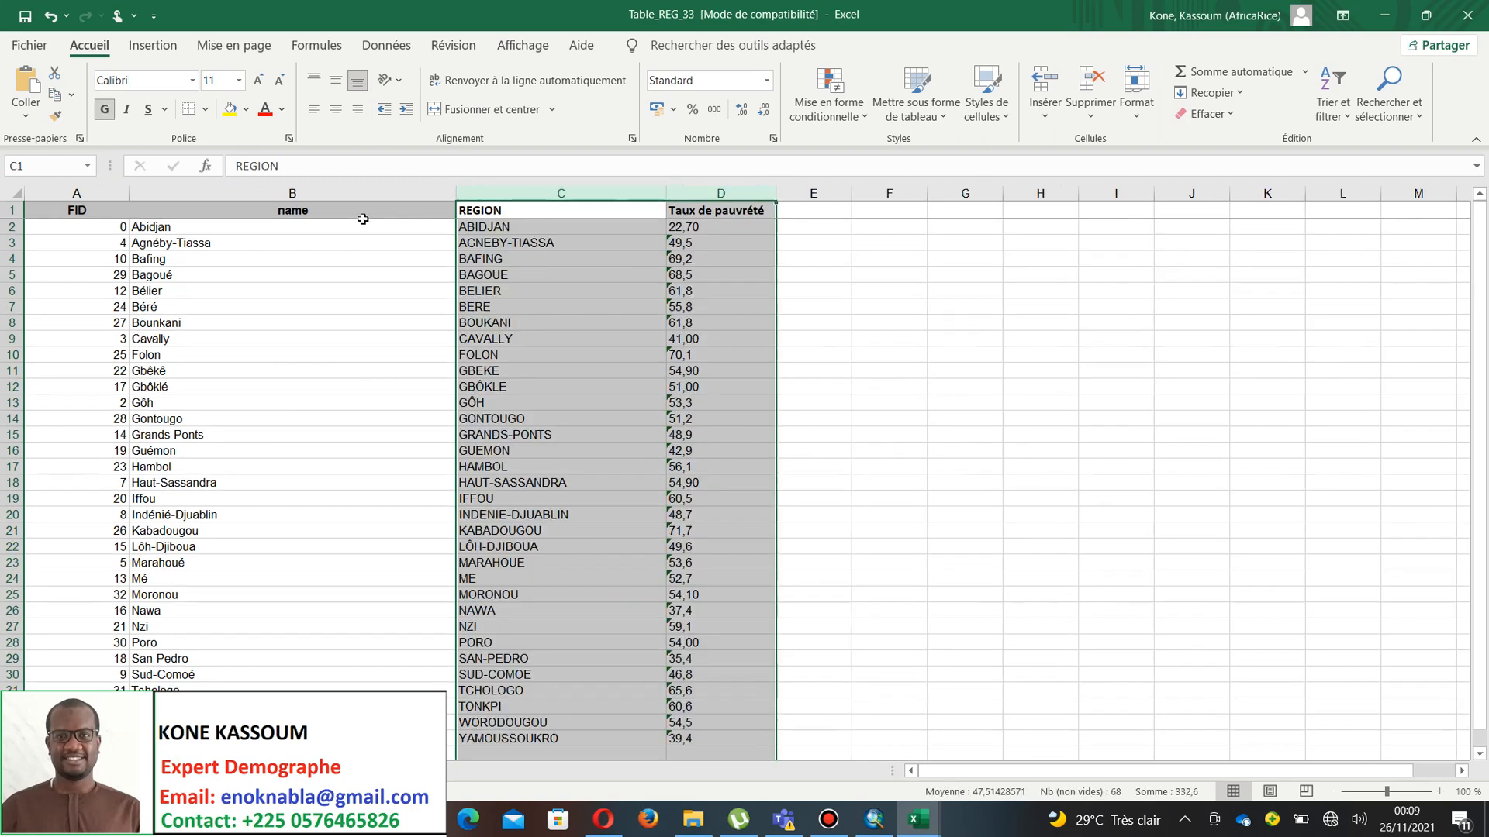
# - Copy the FID header's formatting onto the headers in B1:D1
pyautogui.click(92, 213)
pyautogui.click(55, 116)
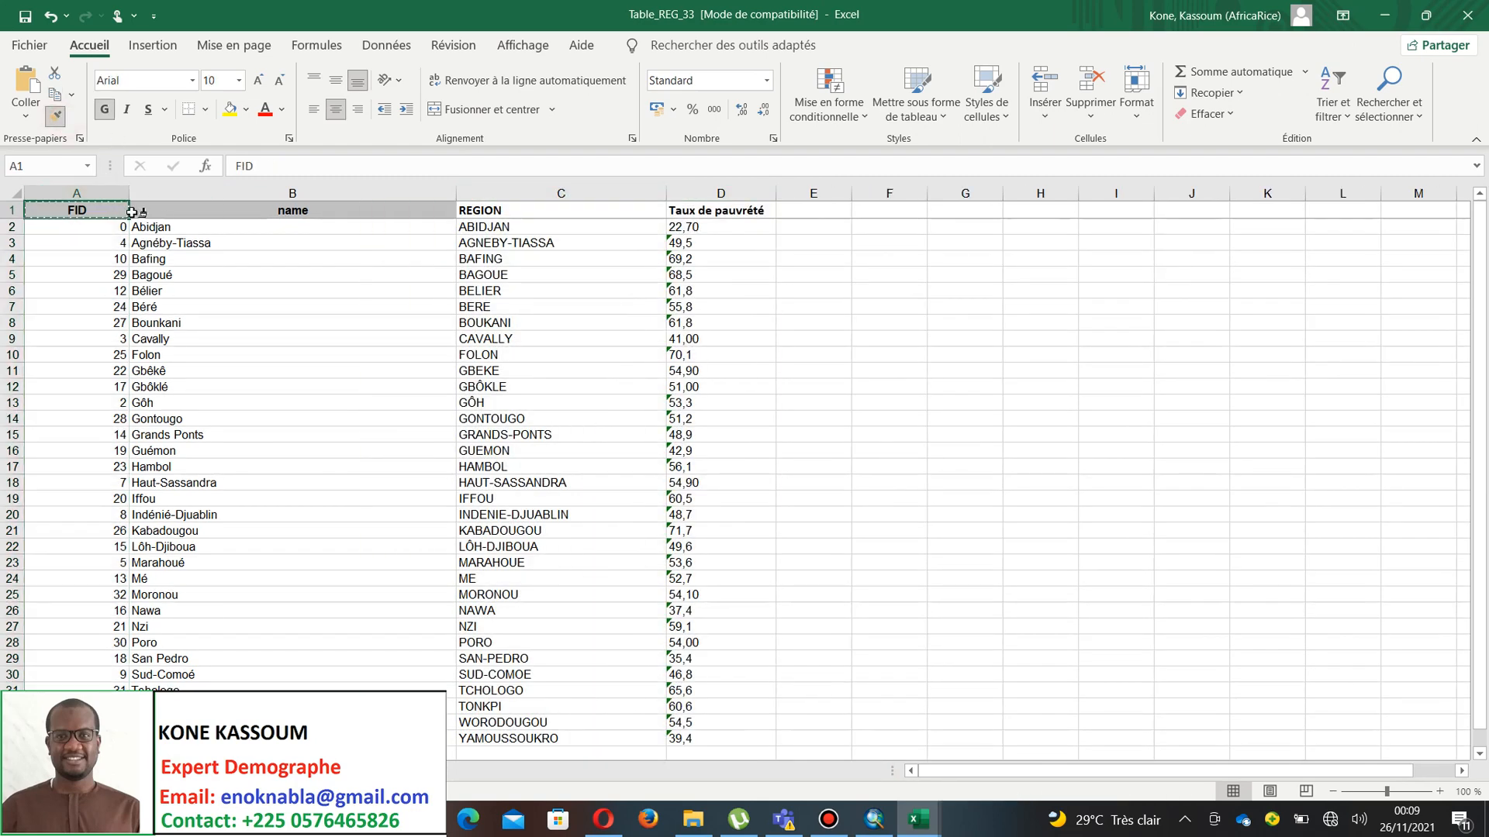
pyautogui.moveTo(132, 212); pyautogui.dragTo(763, 210)
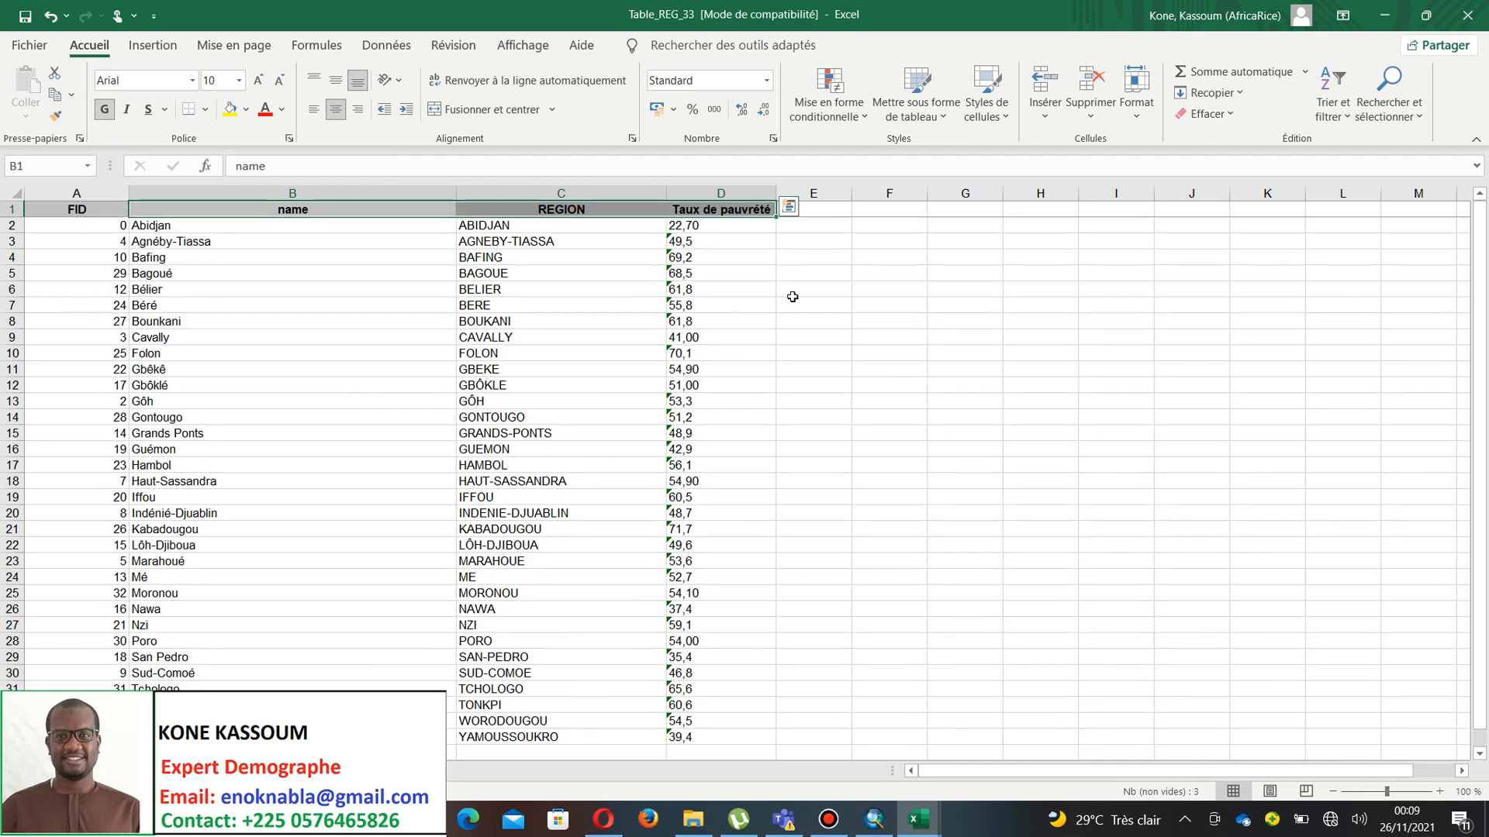
pyautogui.click(792, 301)
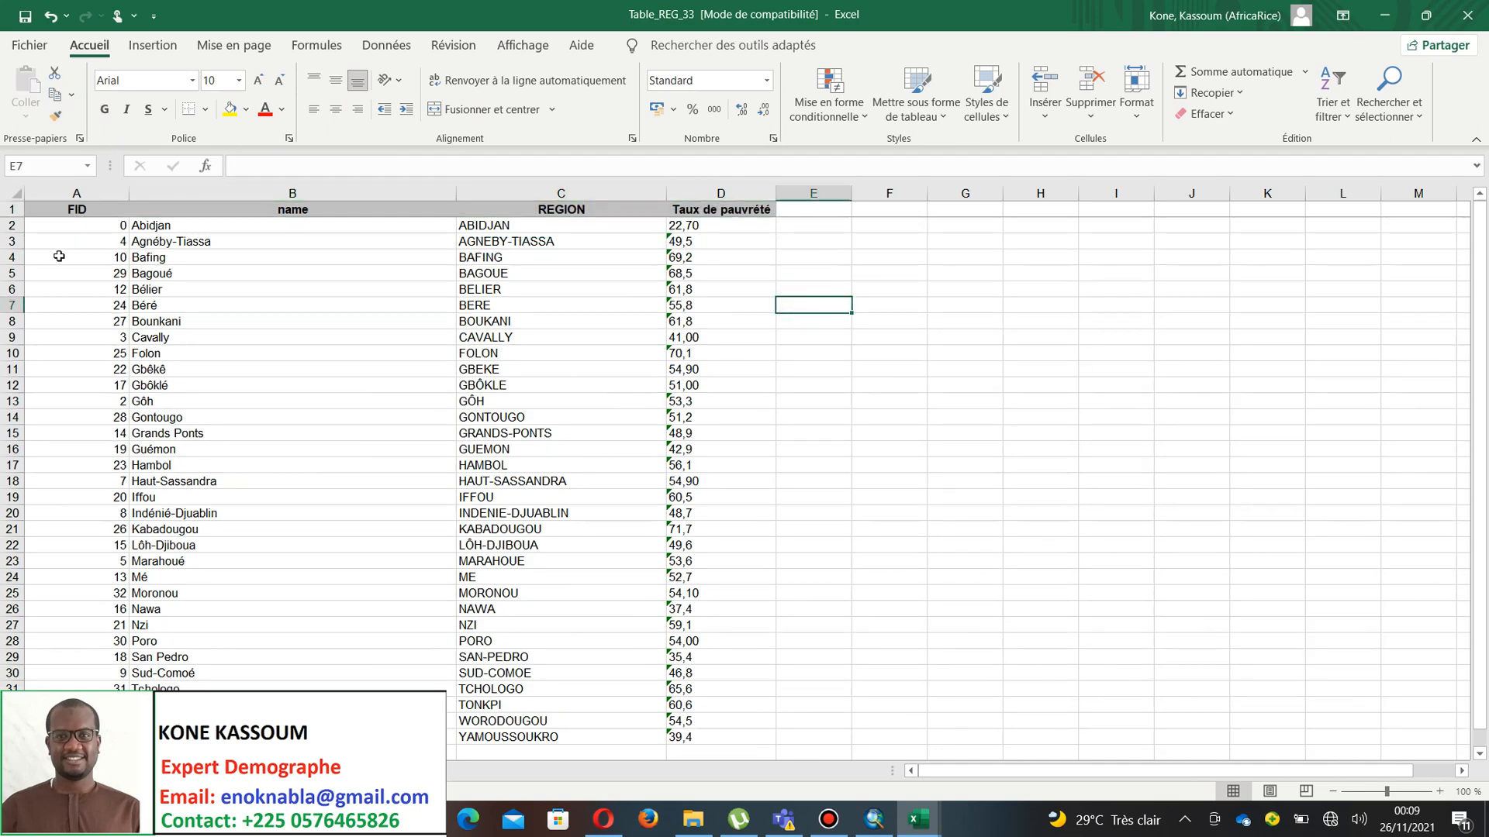
# - Compare the name and REGION columns row by row to check that the regions line up
pyautogui.click(11, 257)
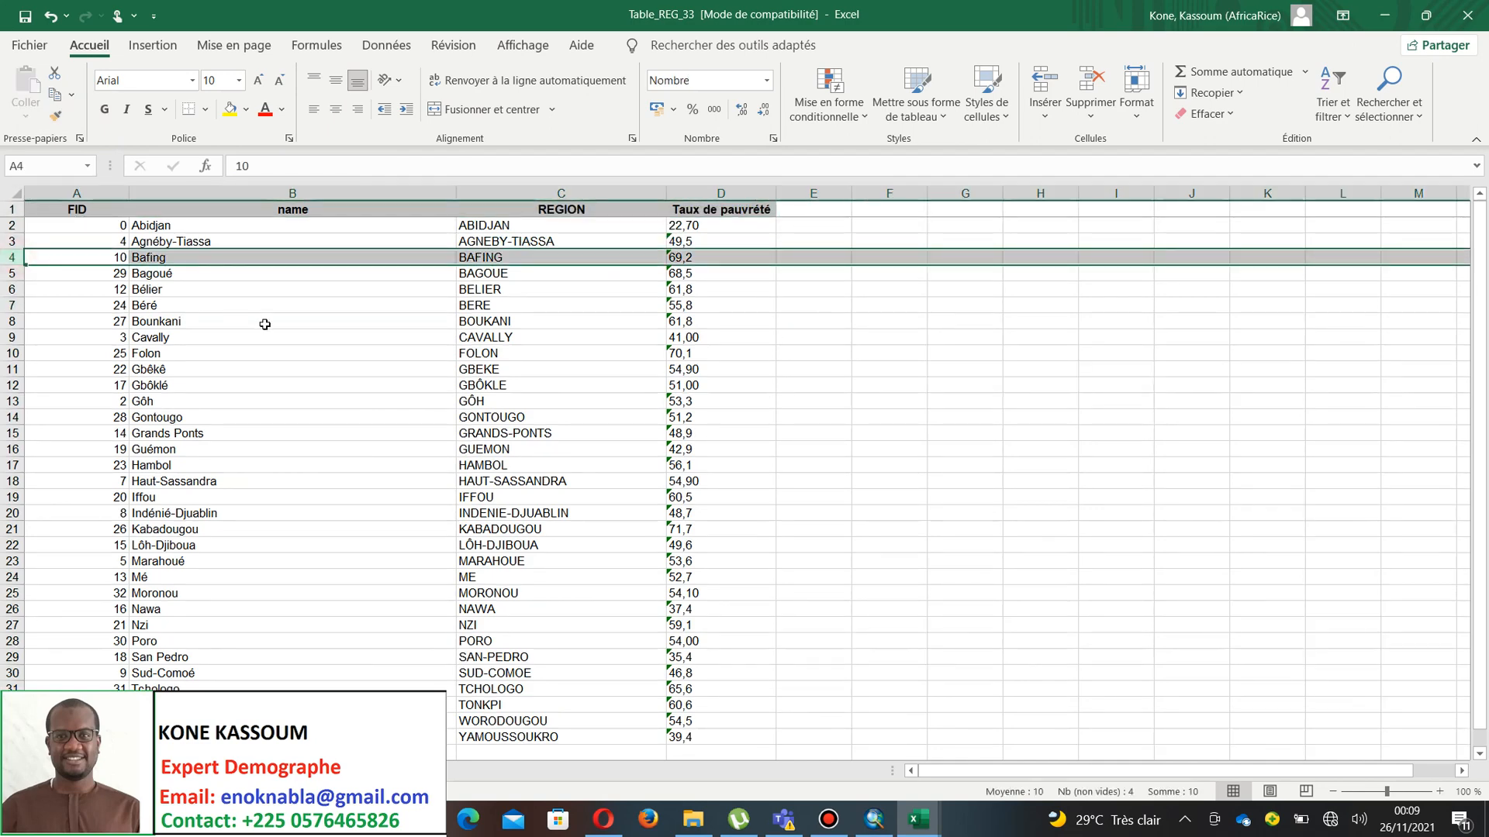
pyautogui.scroll(-2, 265, 324)
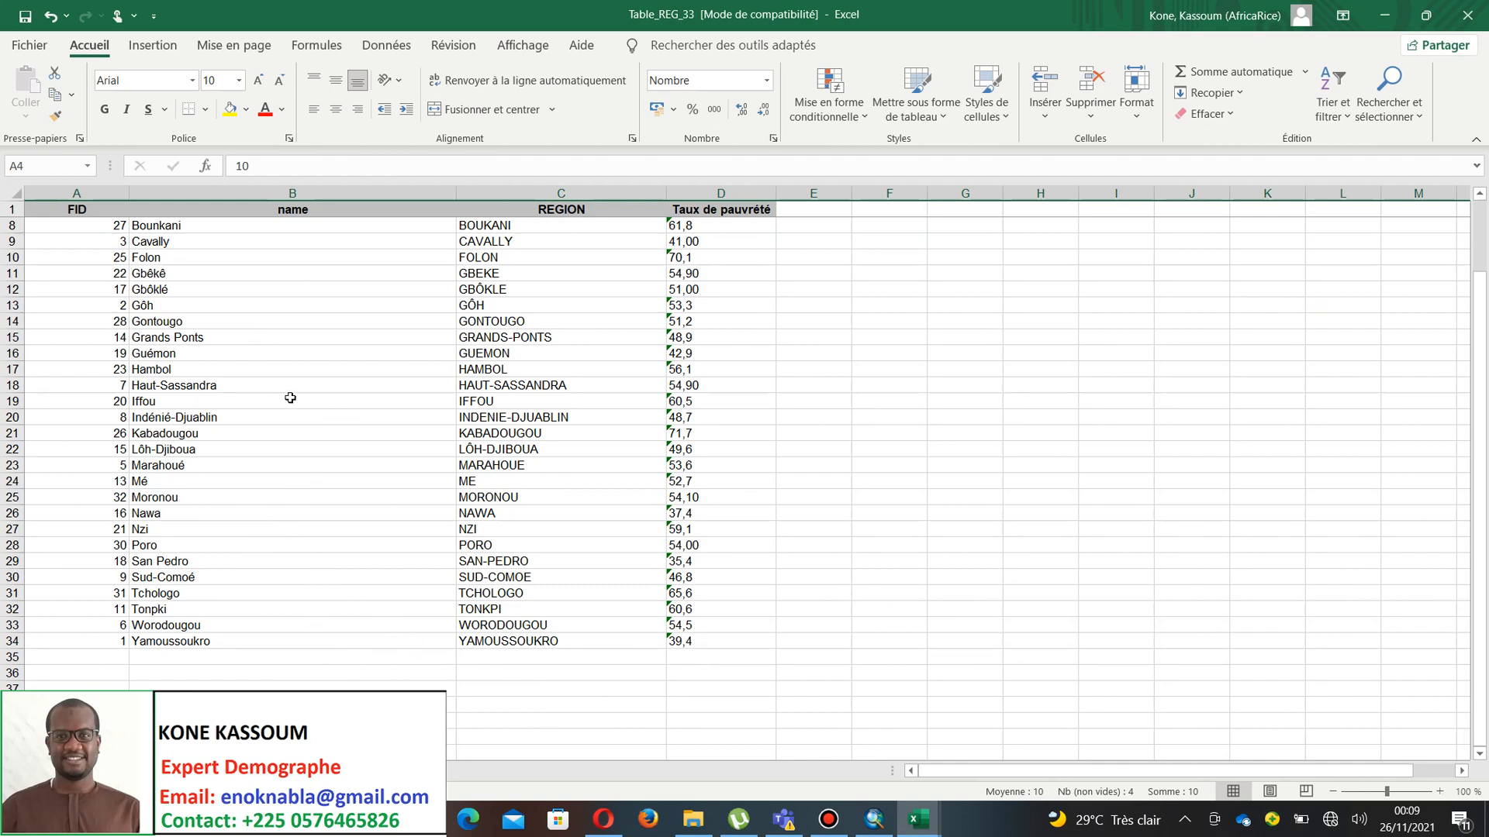
pyautogui.scroll(2, 290, 398)
pyautogui.click(714, 386)
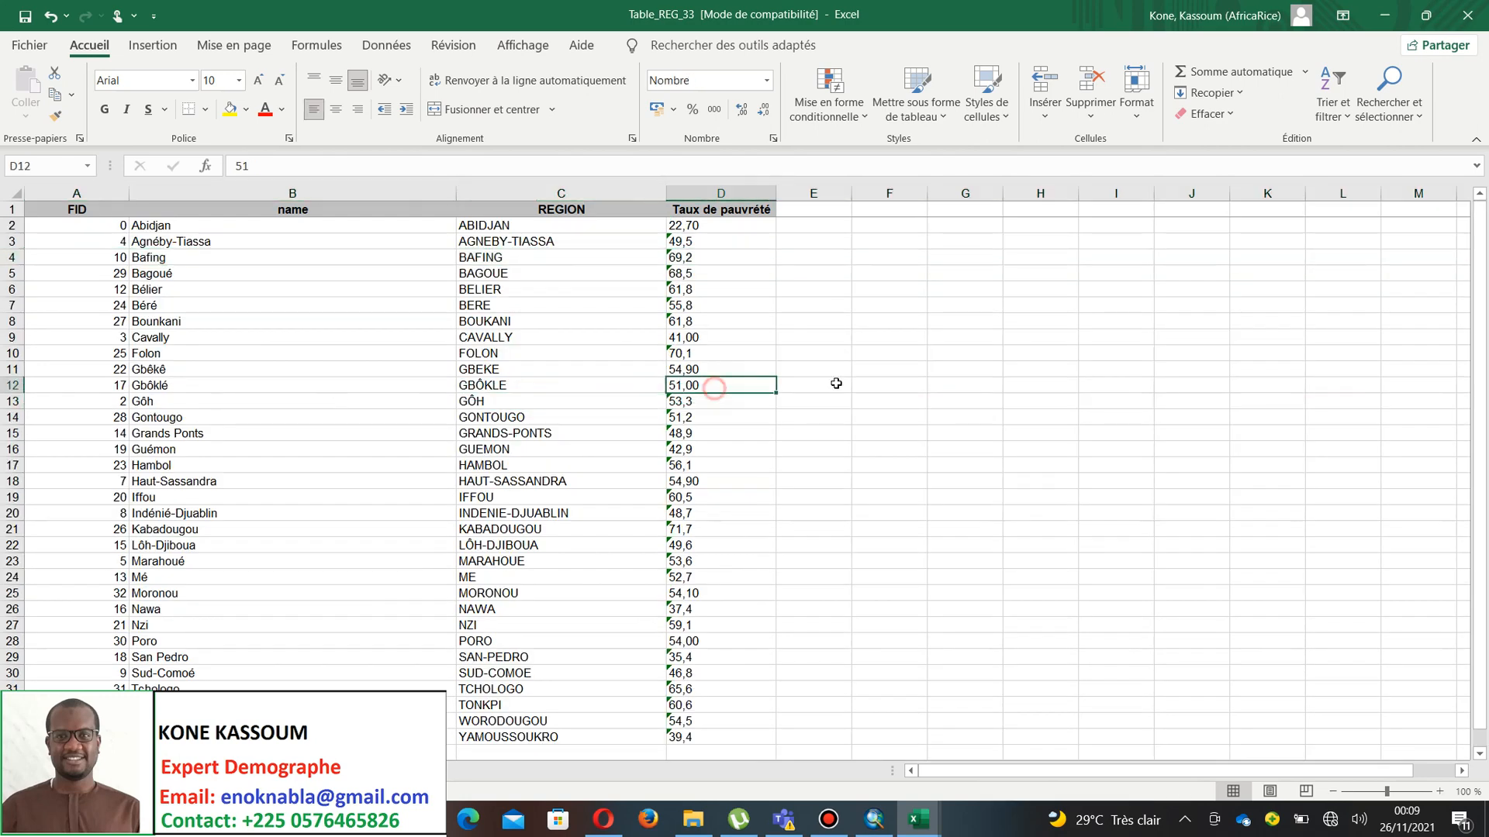
pyautogui.click(888, 384)
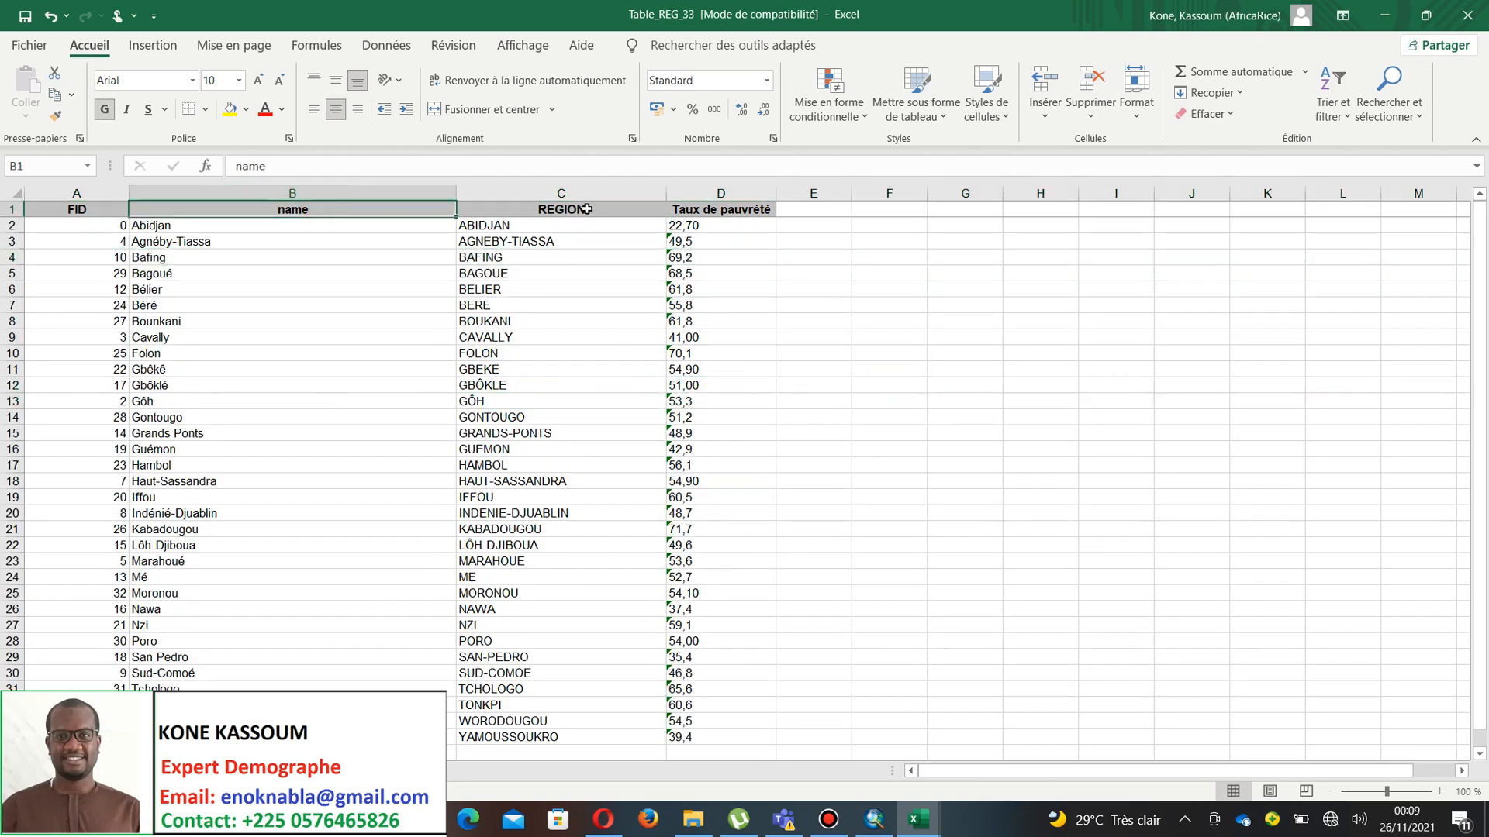
pyautogui.click(578, 193)
pyautogui.click(381, 194)
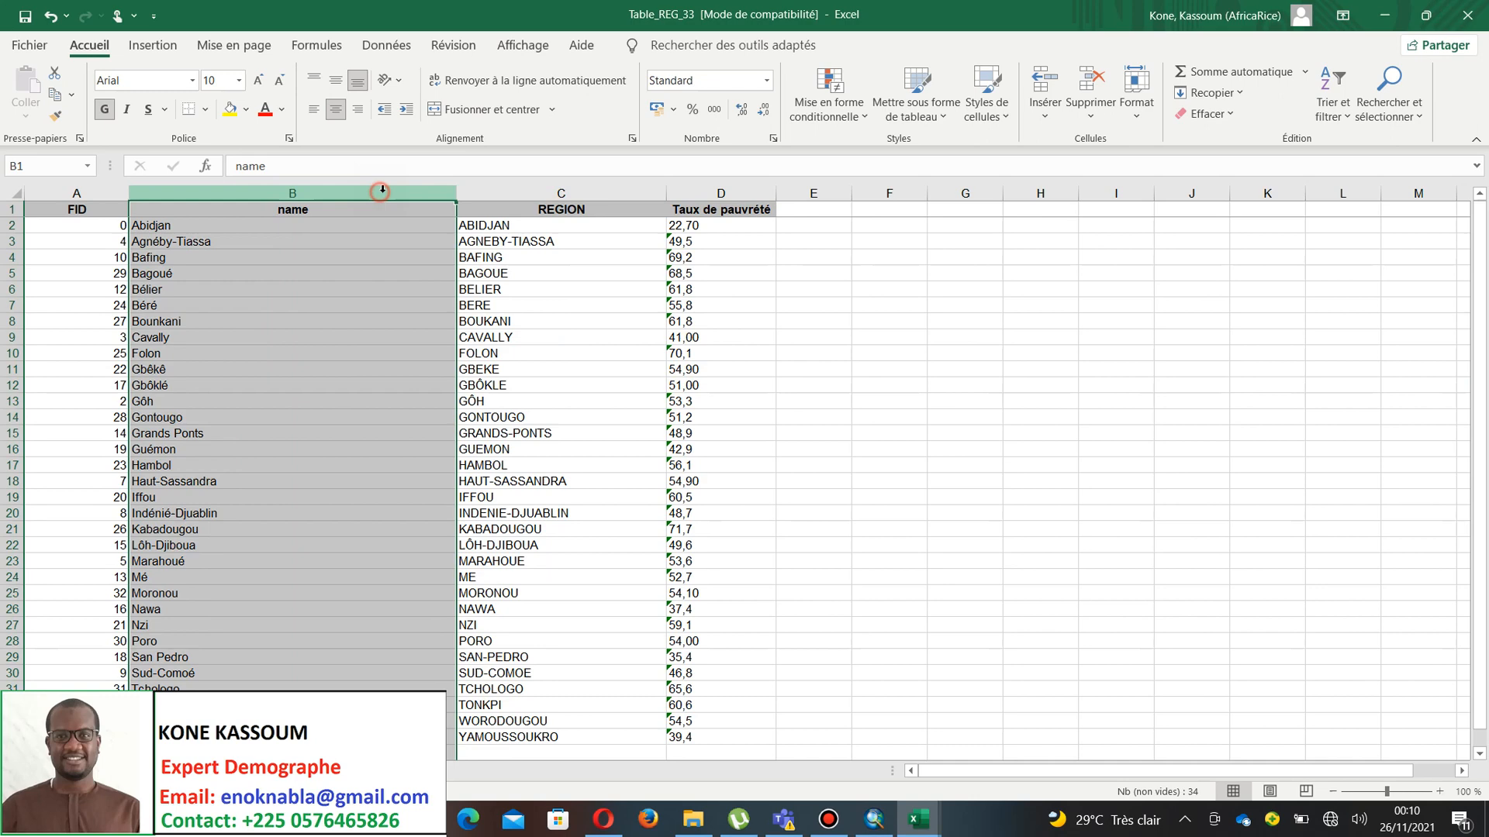
# - Delete the duplicate REGION column from the region table
pyautogui.click(563, 192)
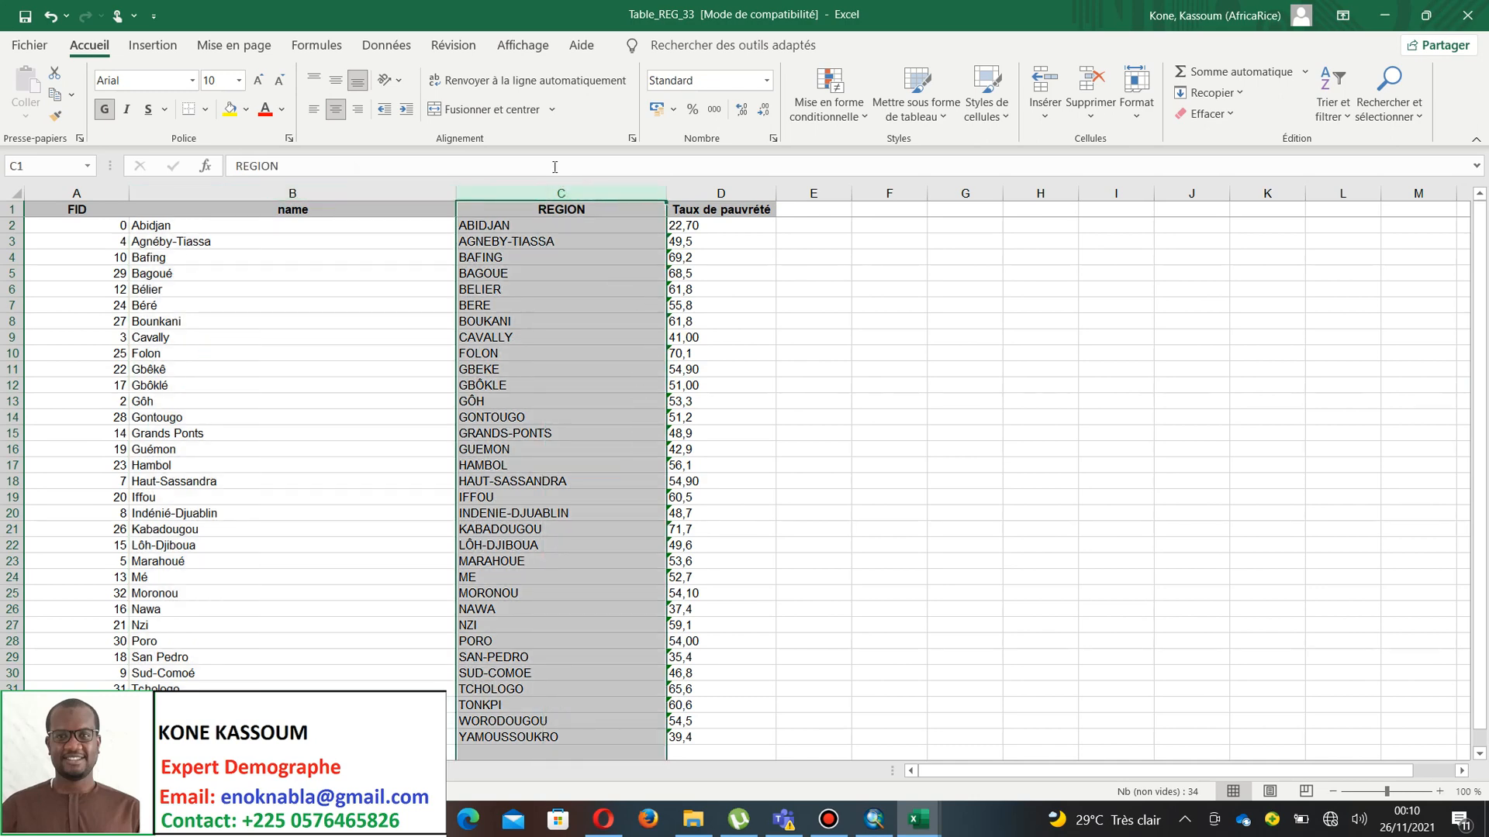
pyautogui.rightClick(565, 192)
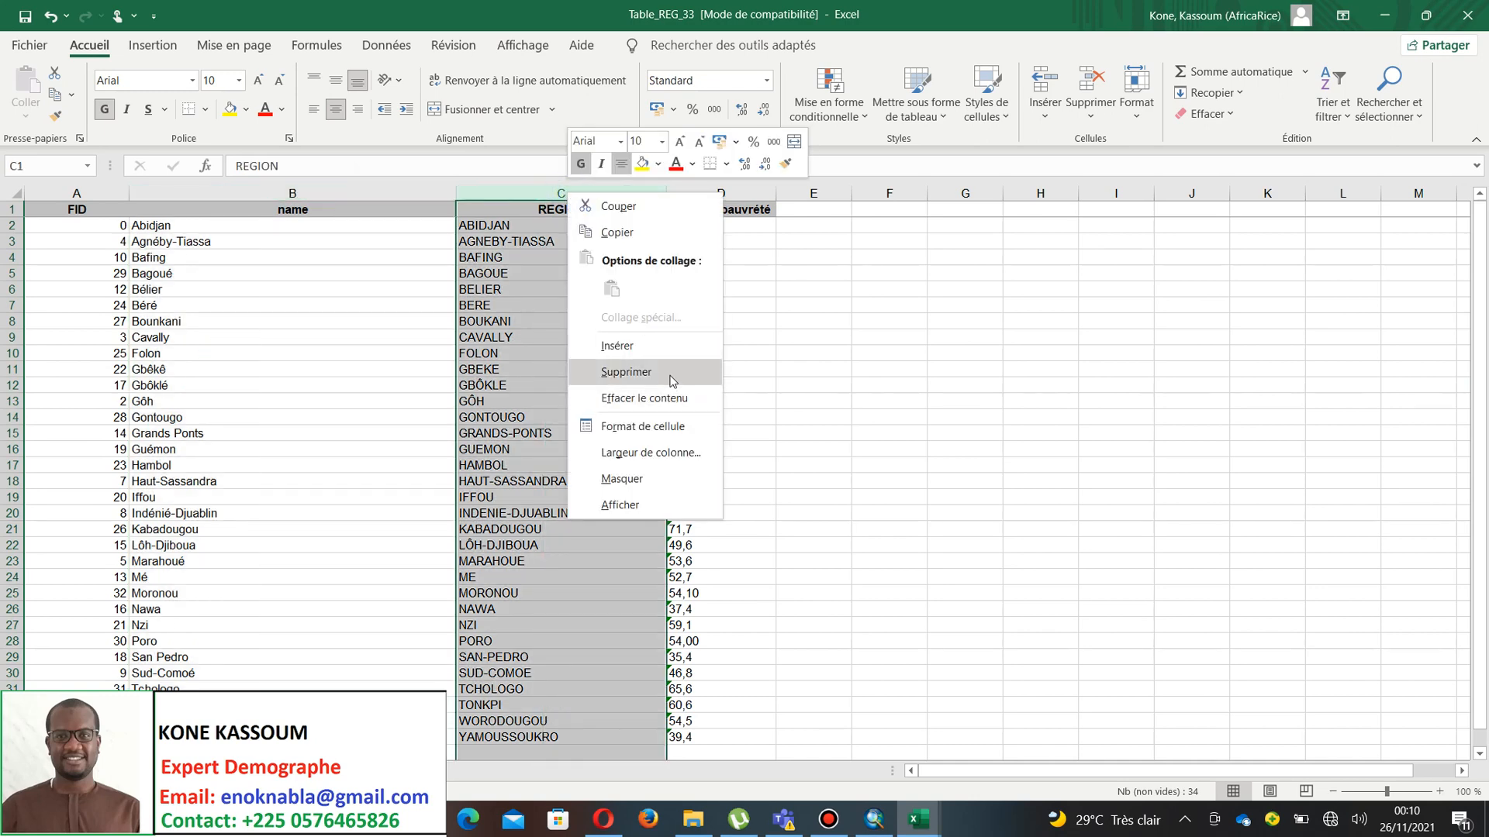
pyautogui.click(667, 378)
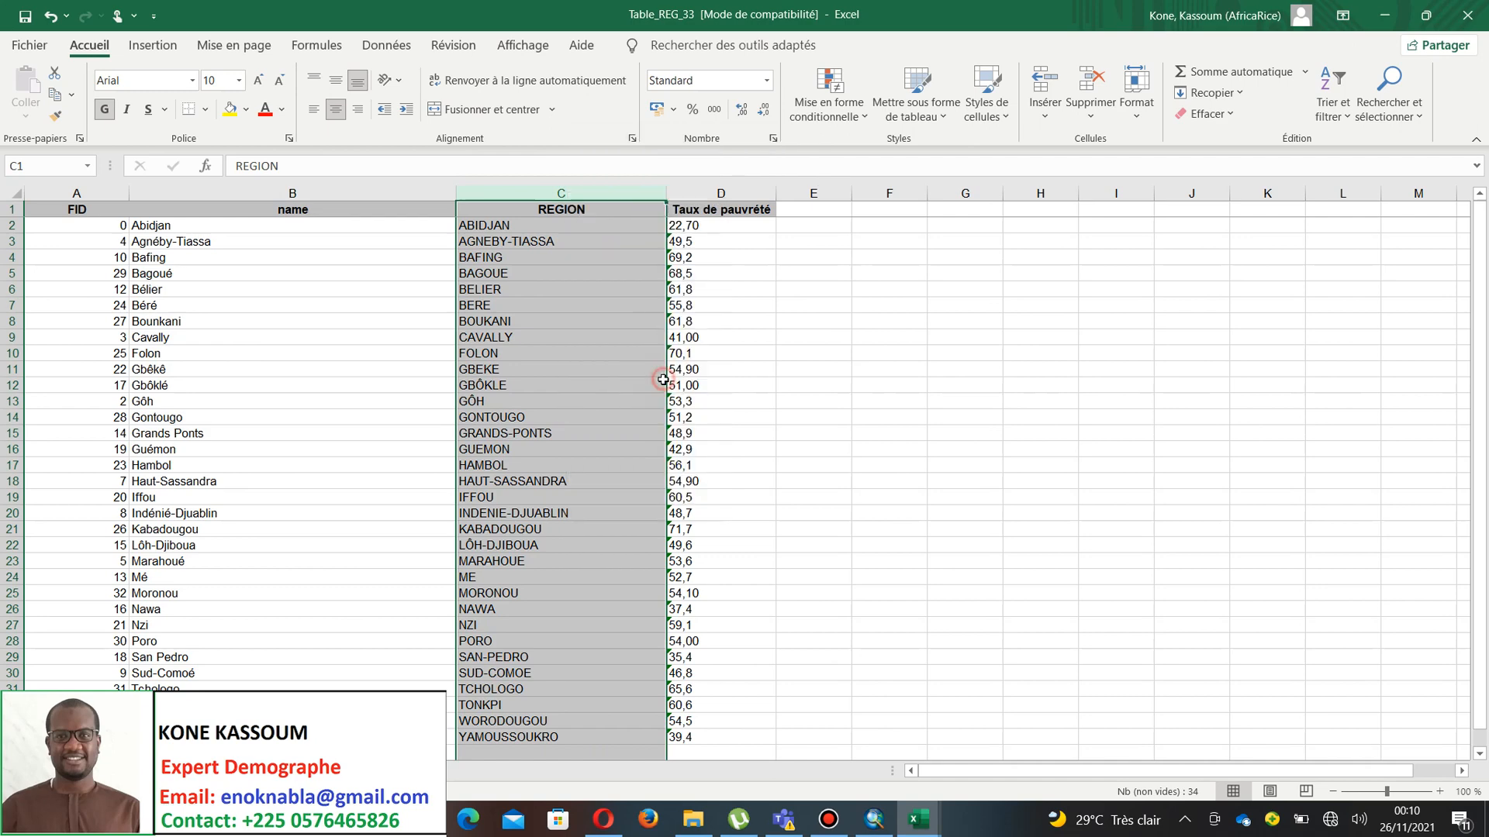
pyautogui.click(664, 369)
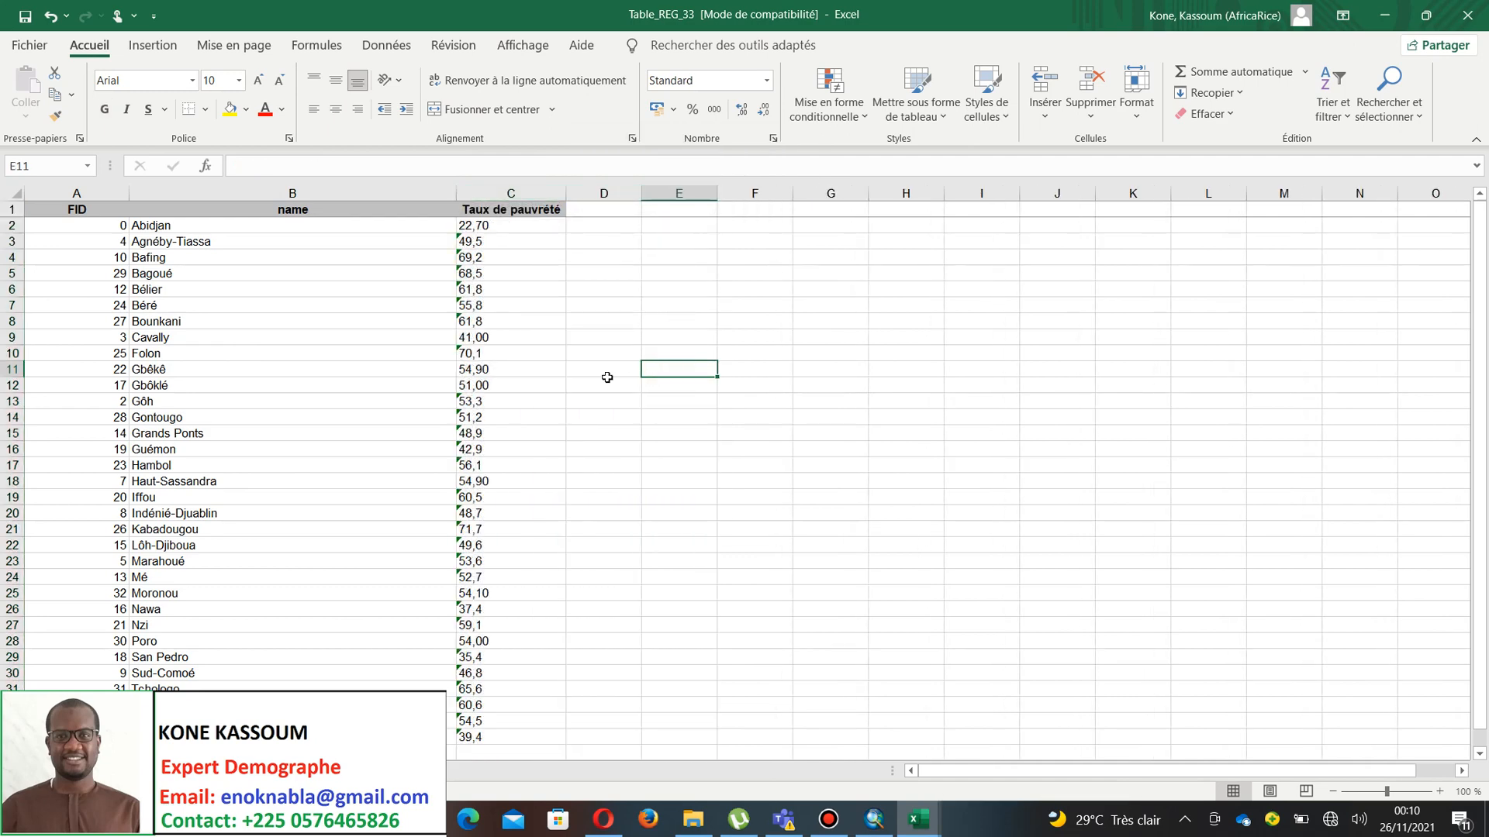
# - Start saving the combined region workbook as a new file
pyautogui.click(308, 230)
pyautogui.click(620, 432)
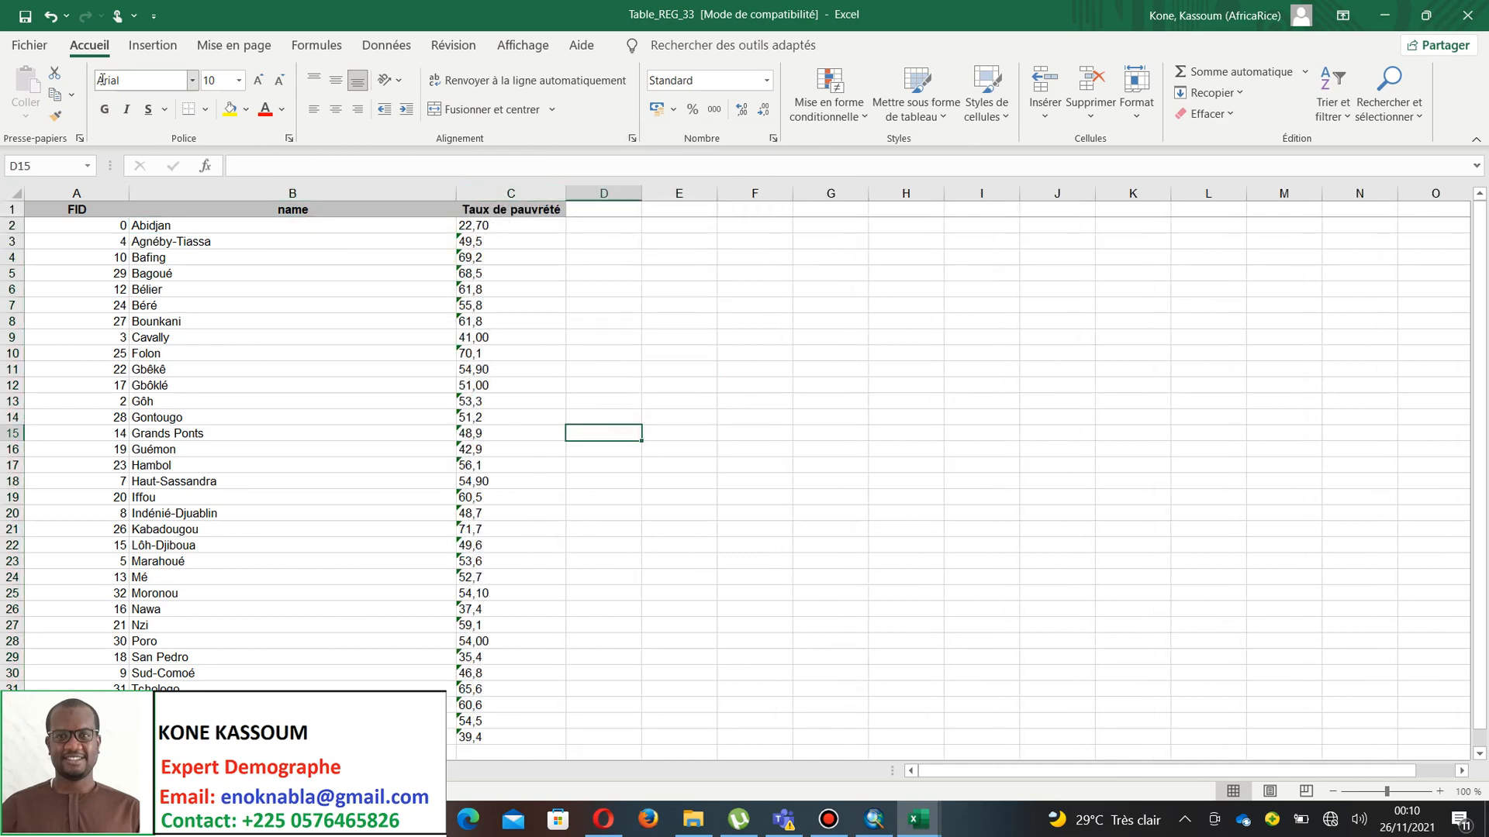
pyautogui.click(31, 45)
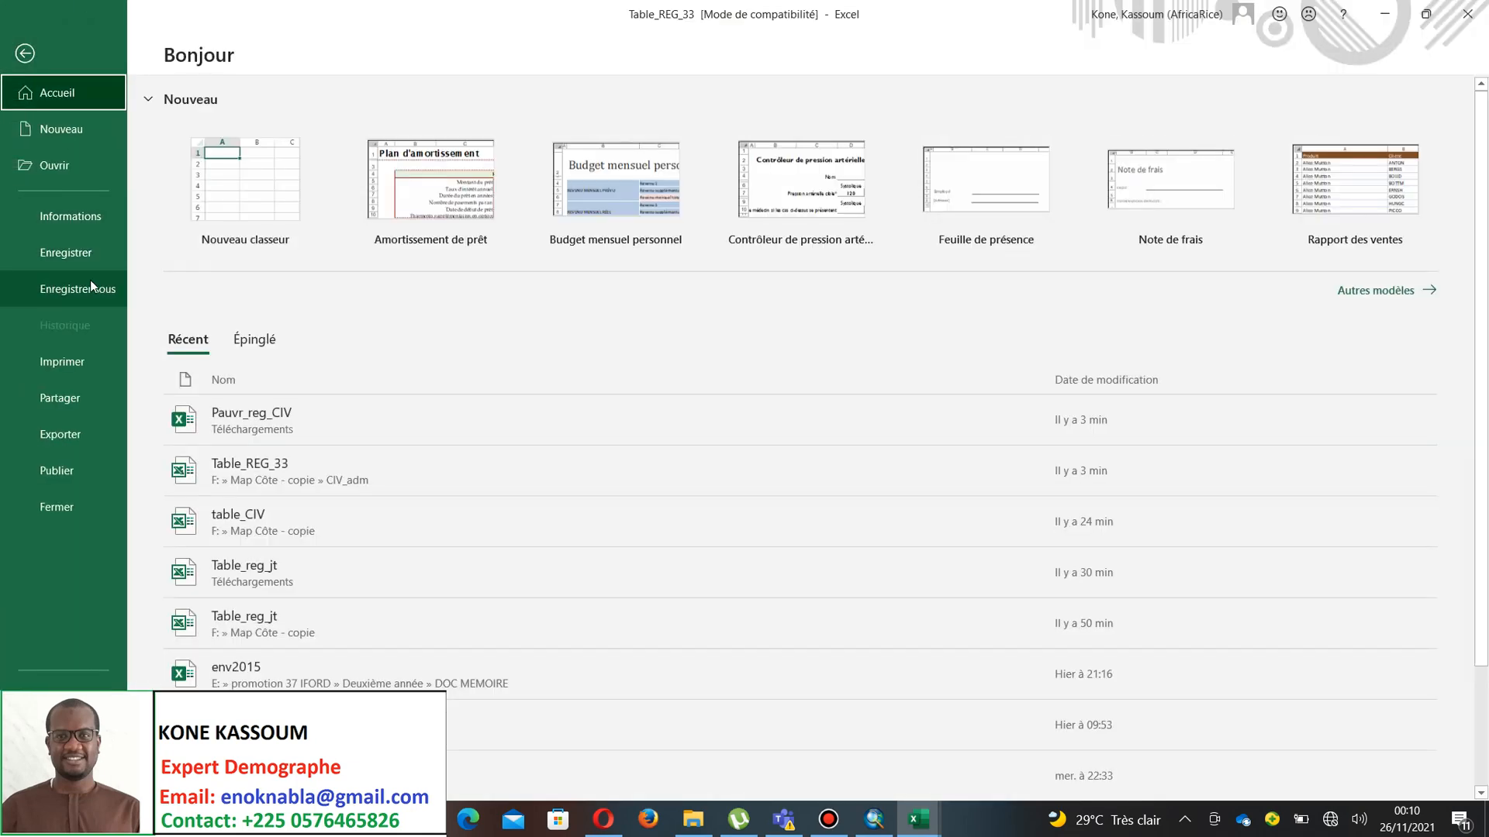
pyautogui.click(90, 285)
pyautogui.click(247, 380)
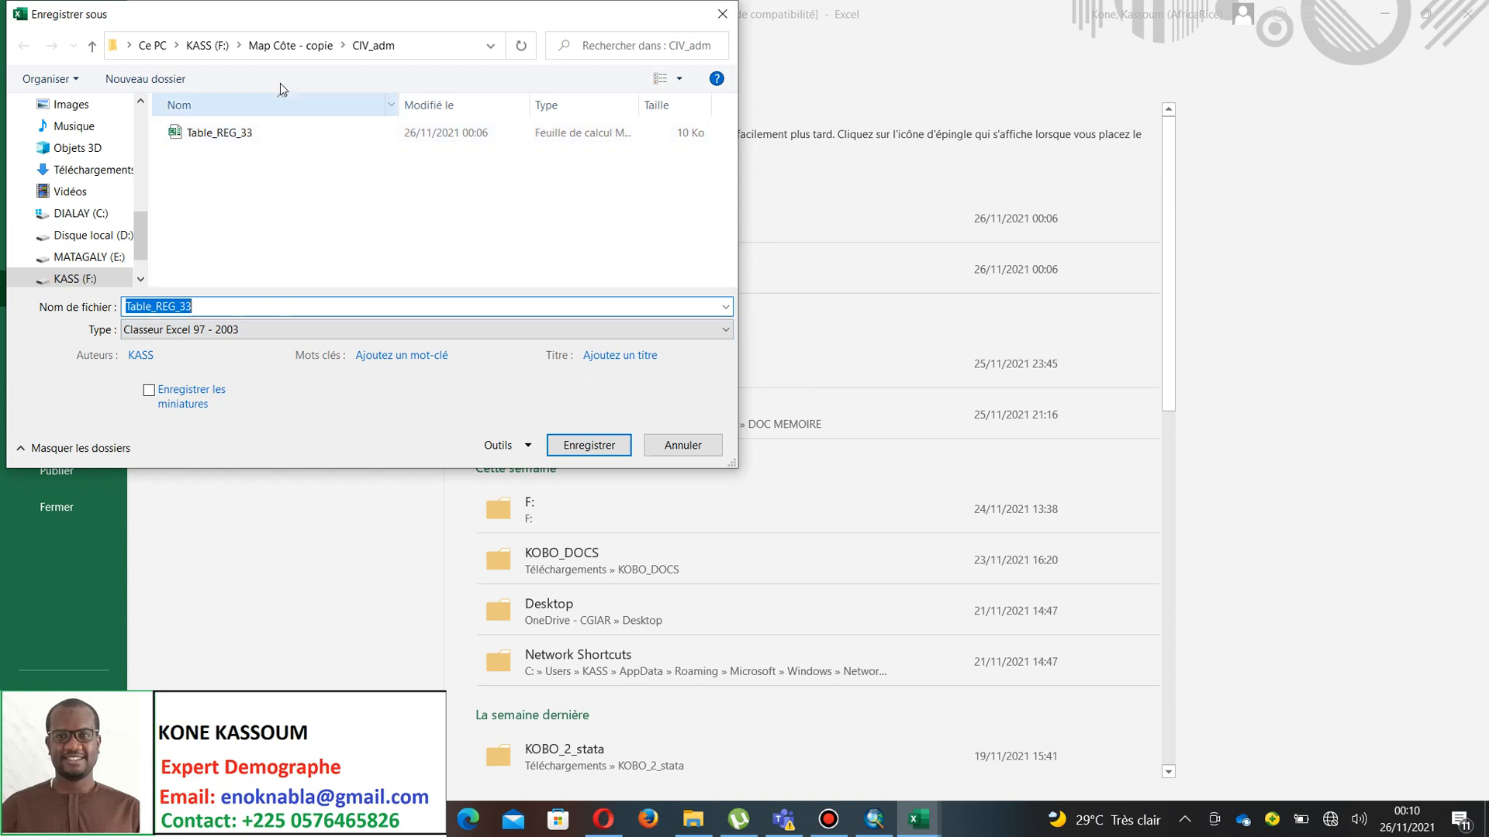
# - Try to delete the existing Table_REG_33 file from the CIV_adm folder
pyautogui.click(291, 132)
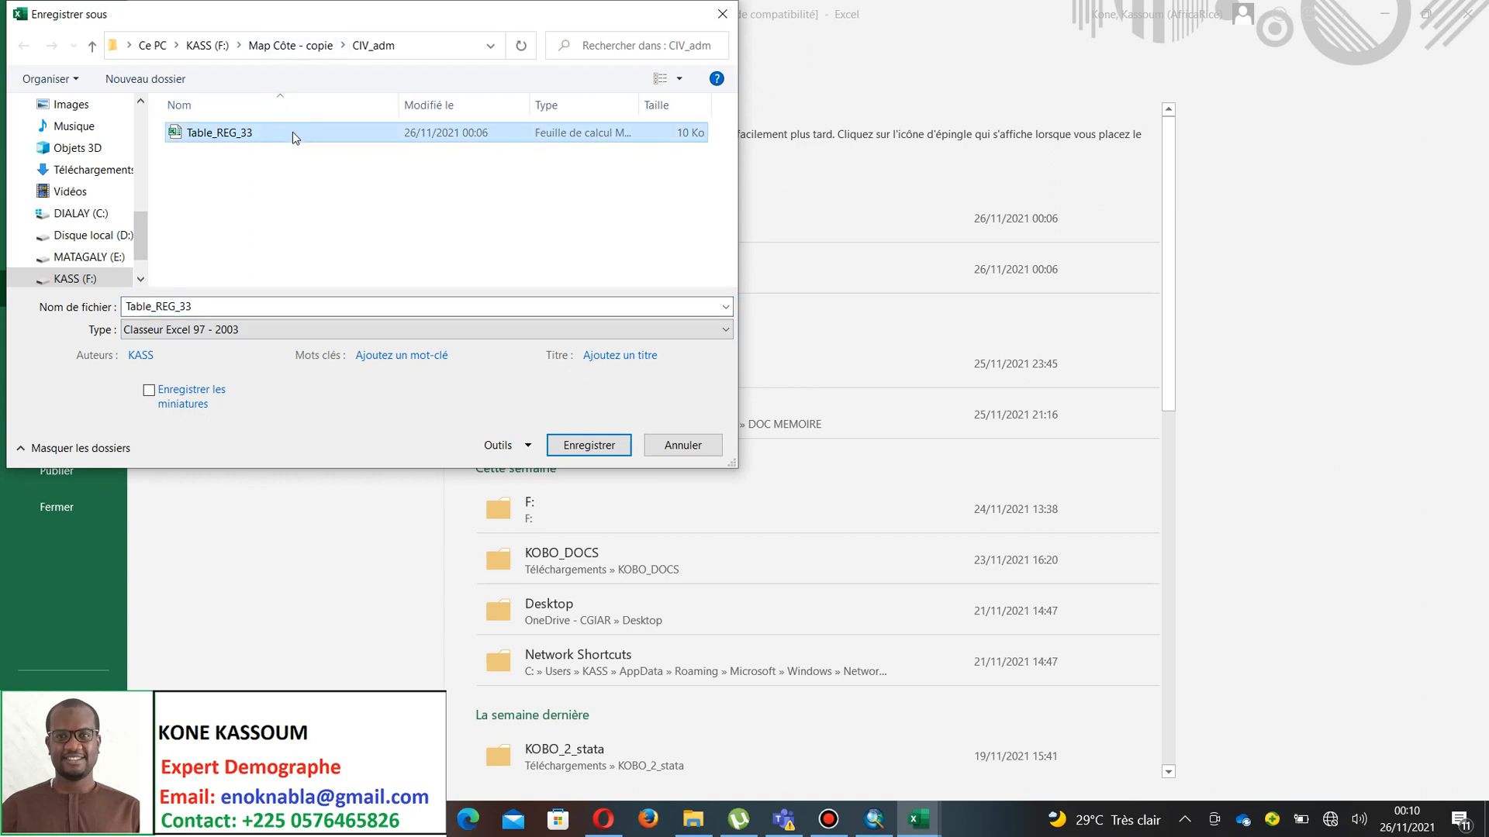
pyautogui.doubleClick(292, 132)
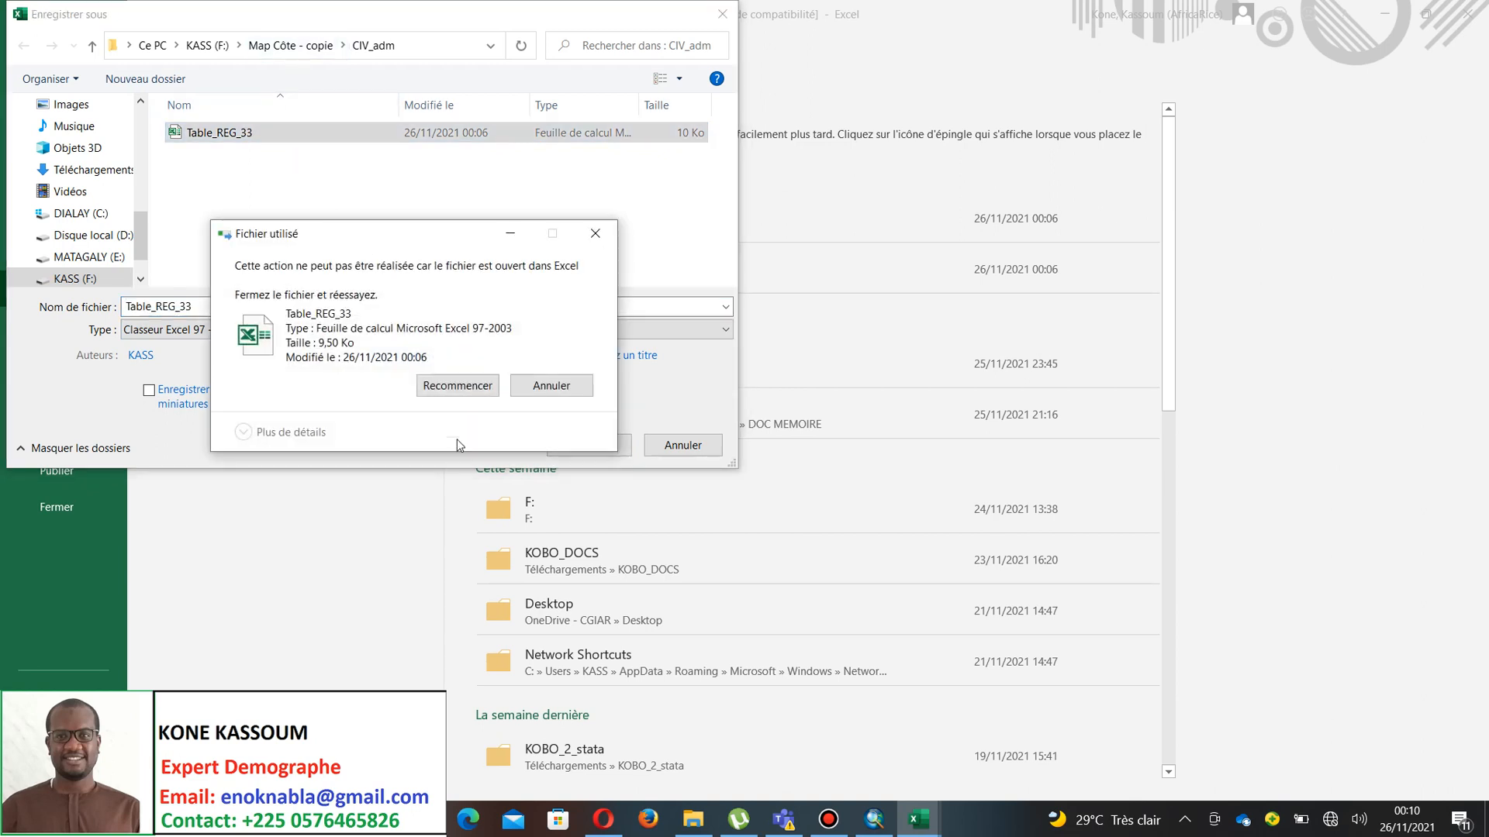
pyautogui.click(457, 386)
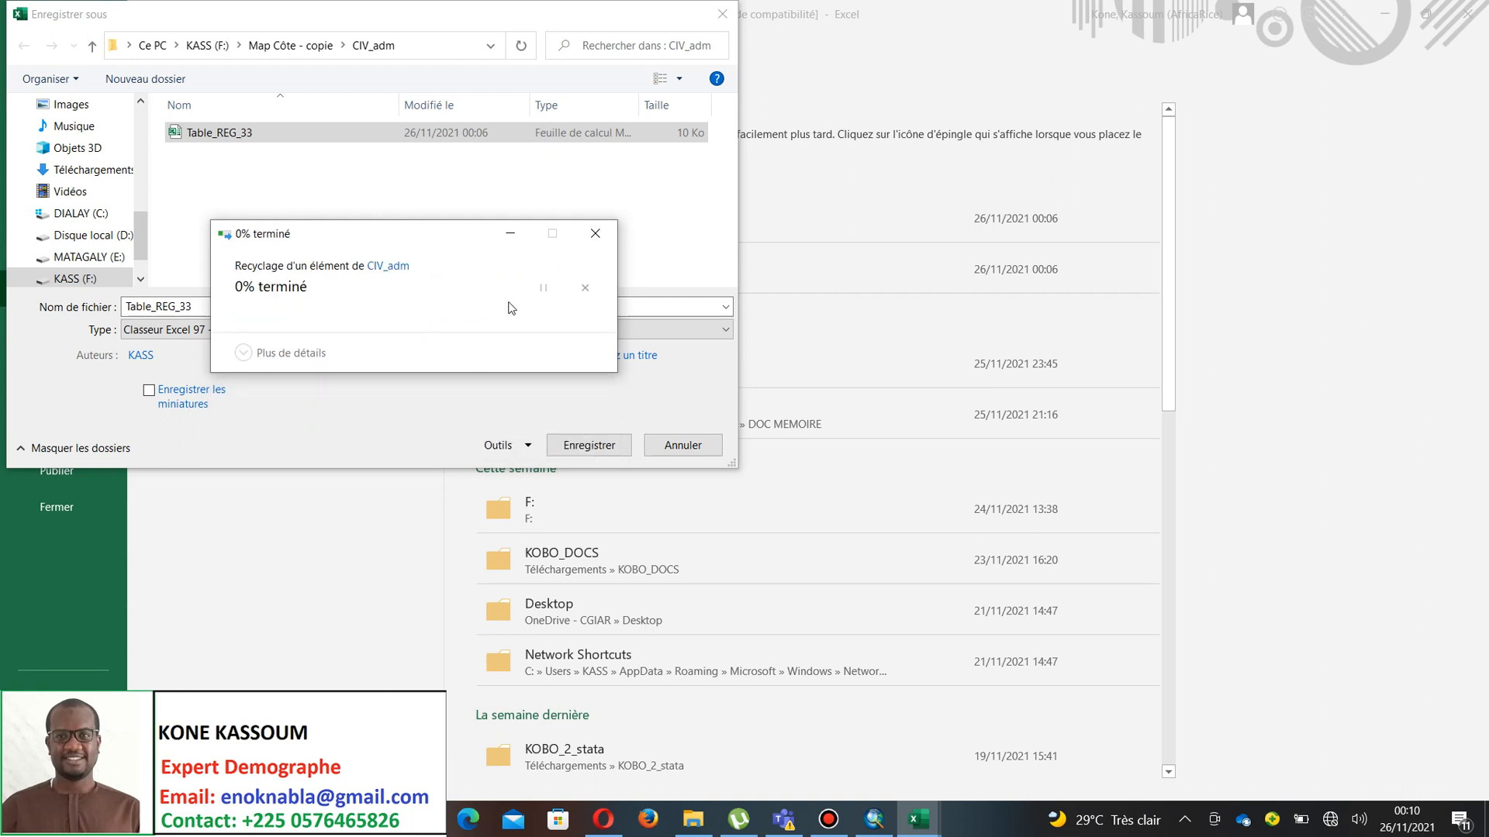
pyautogui.click(580, 235)
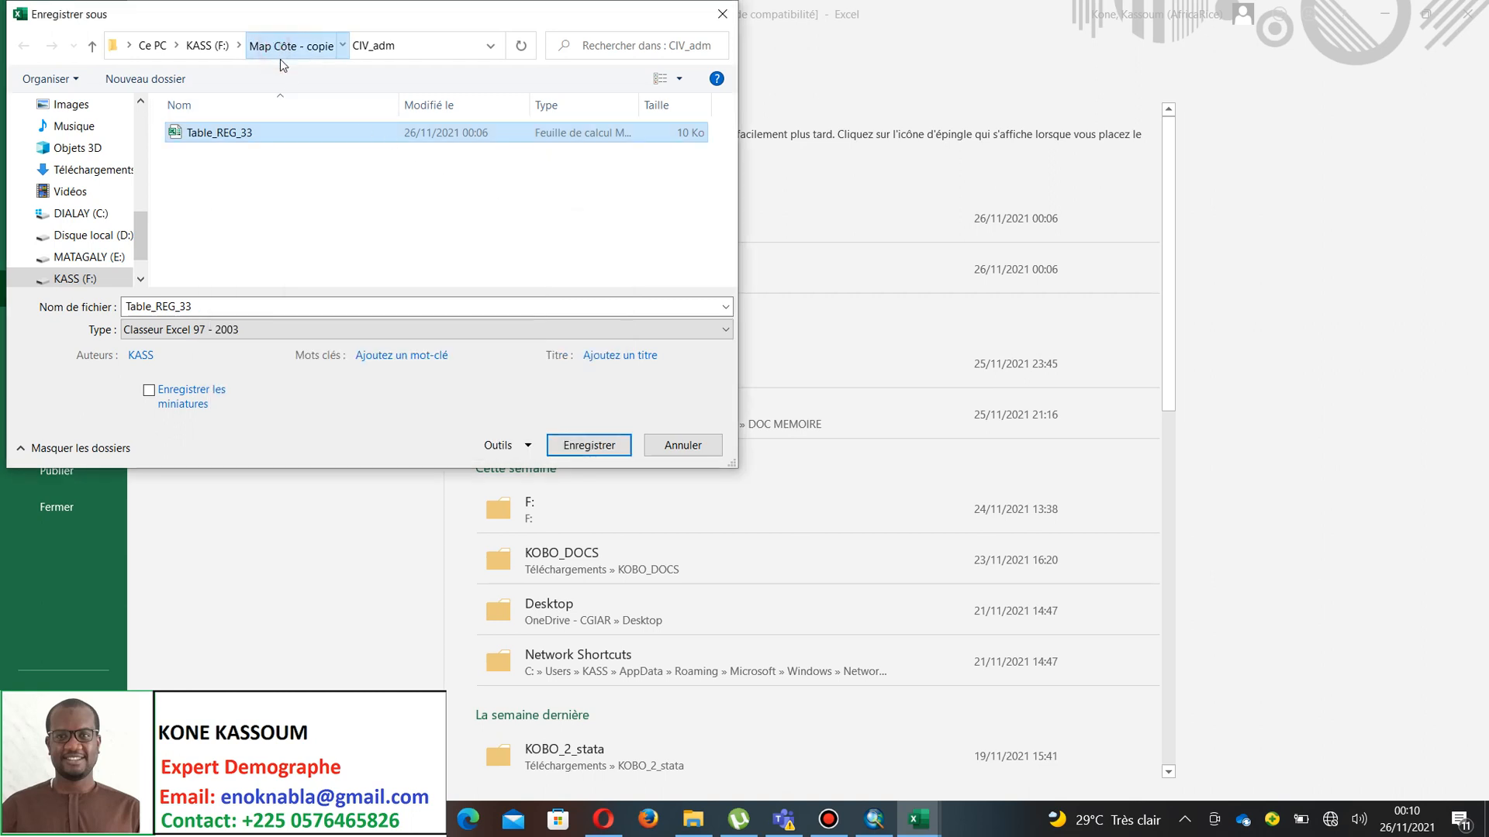
# - Save the workbook as REG_CIV in the Map Côte - copie folder, in Excel 97 - 2003 format
pyautogui.click(285, 46)
pyautogui.scroll(-3, 325, 225)
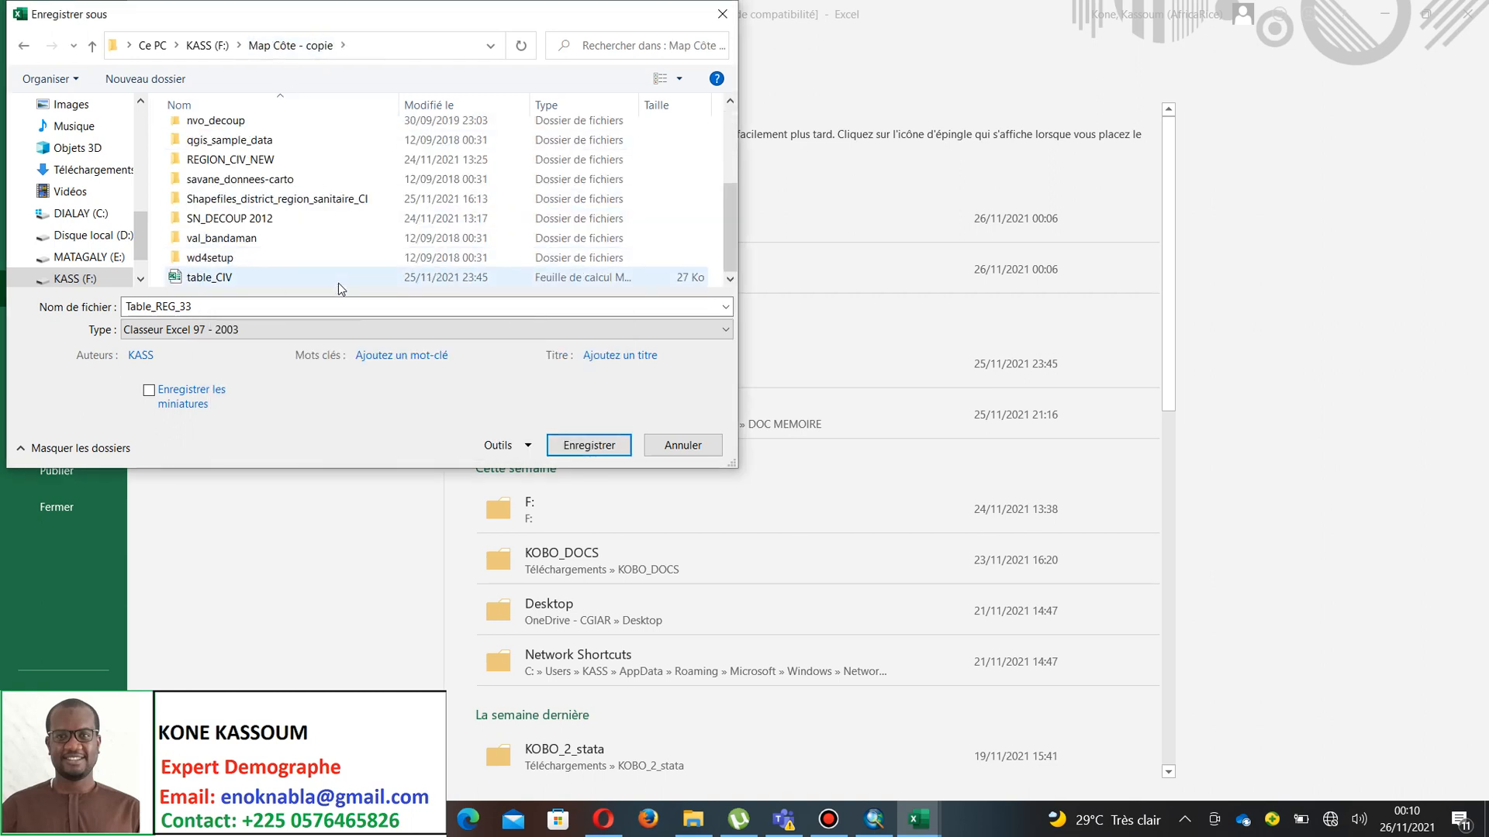
pyautogui.click(340, 281)
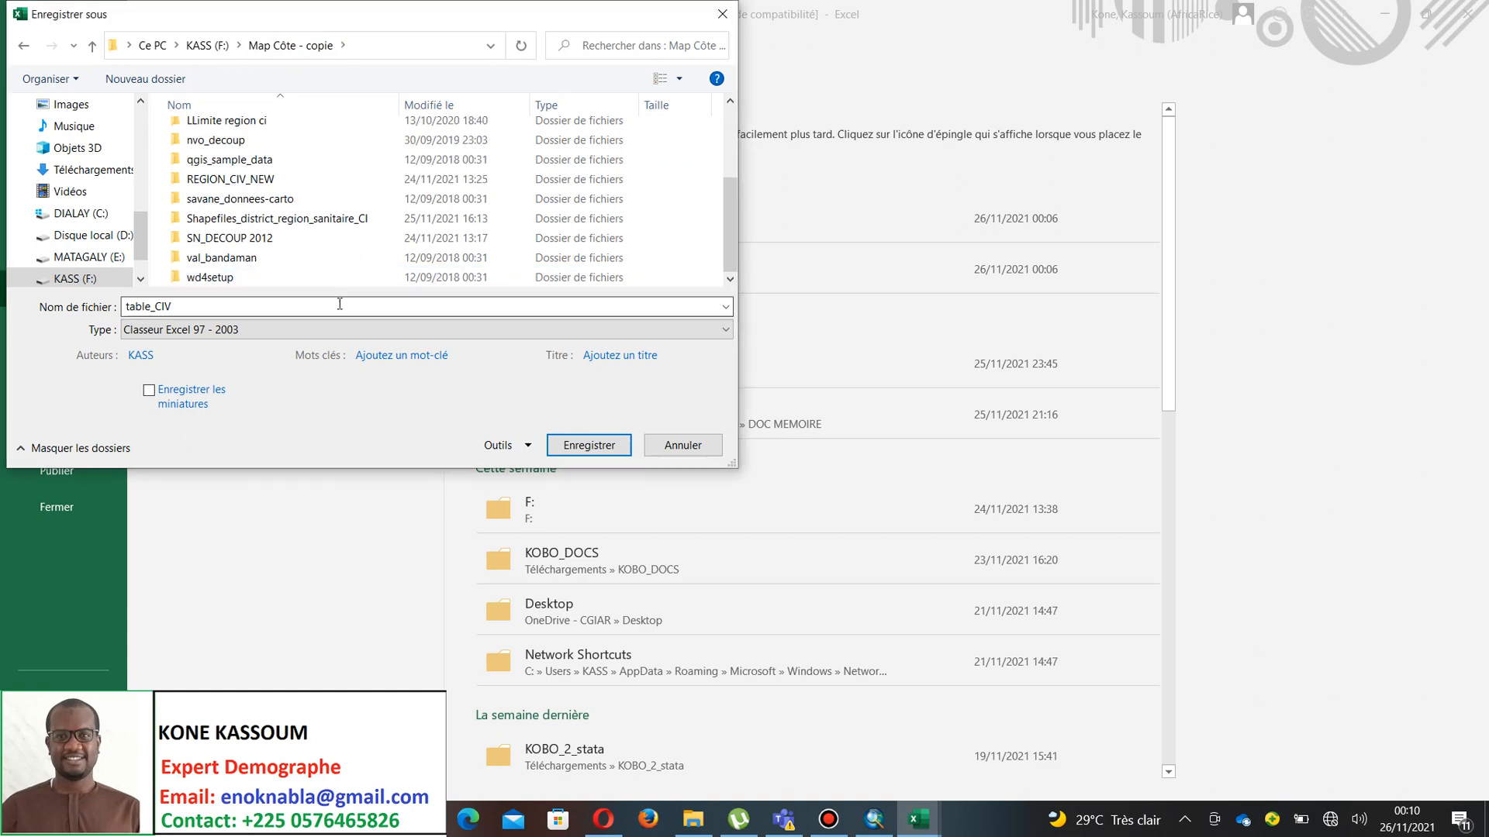
pyautogui.doubleClick(340, 307)
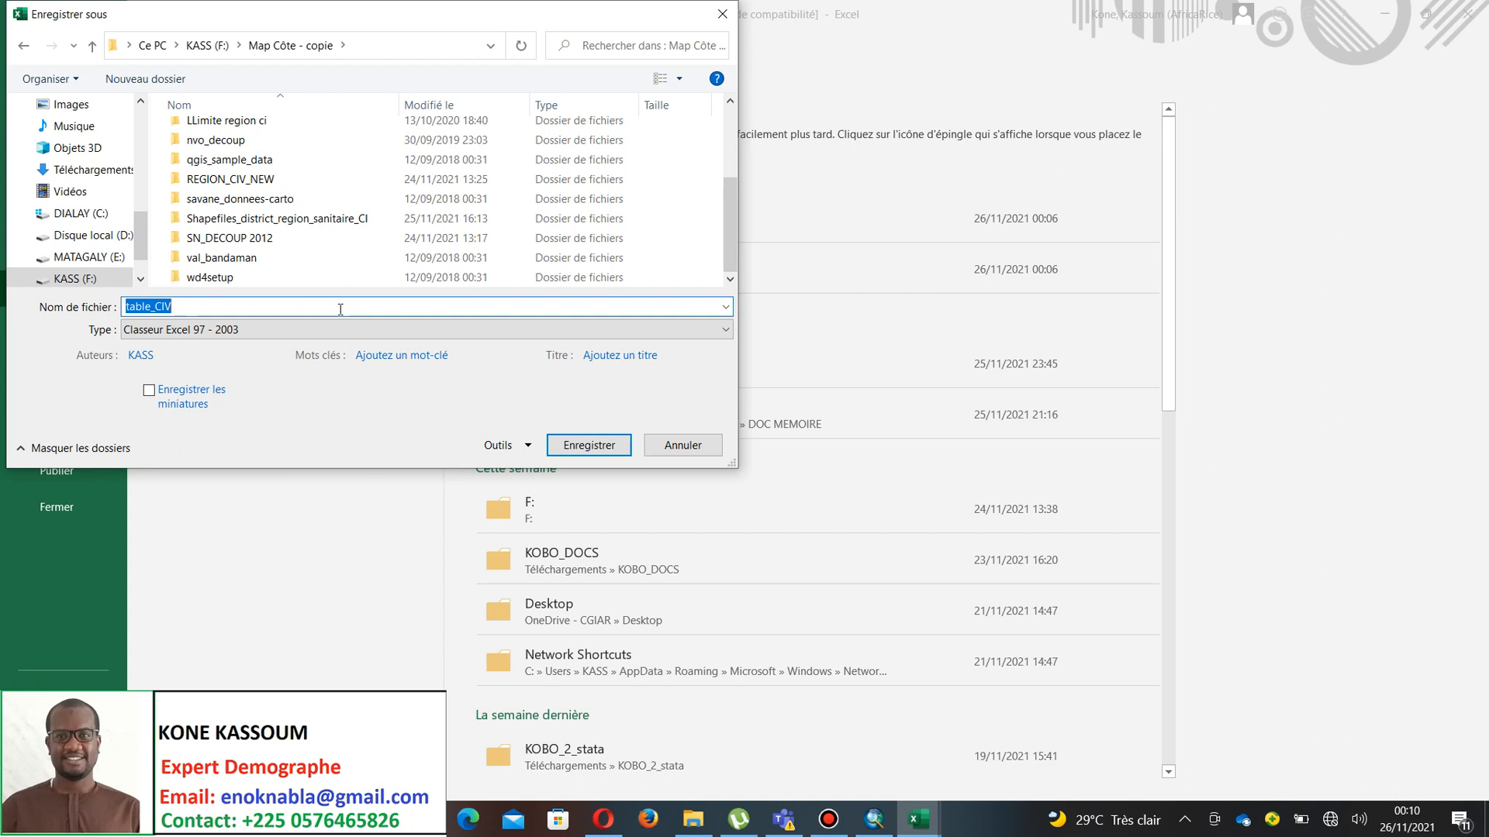
pyautogui.write('REG')
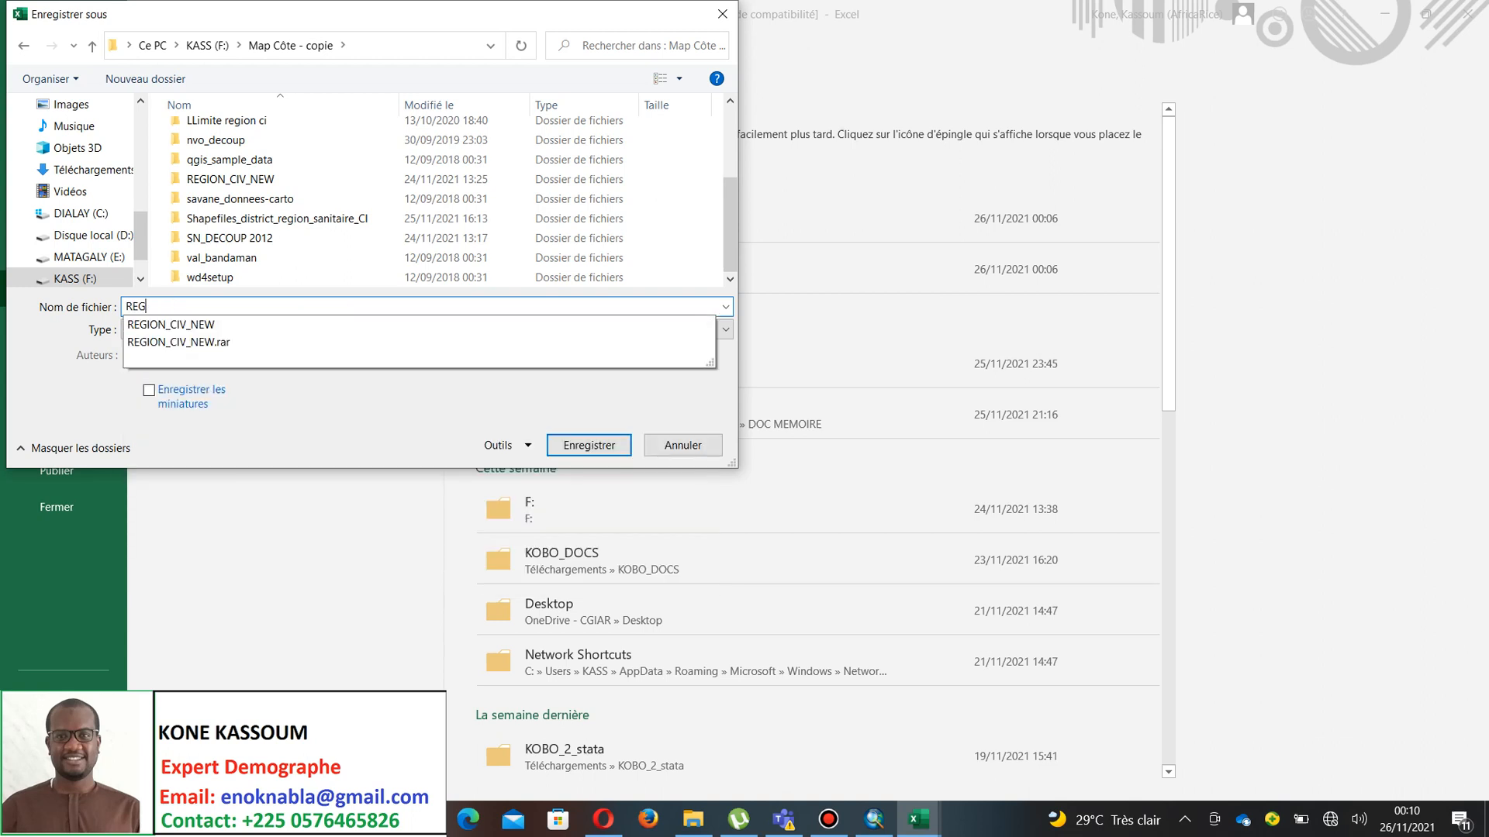
pyautogui.write('_CIV')
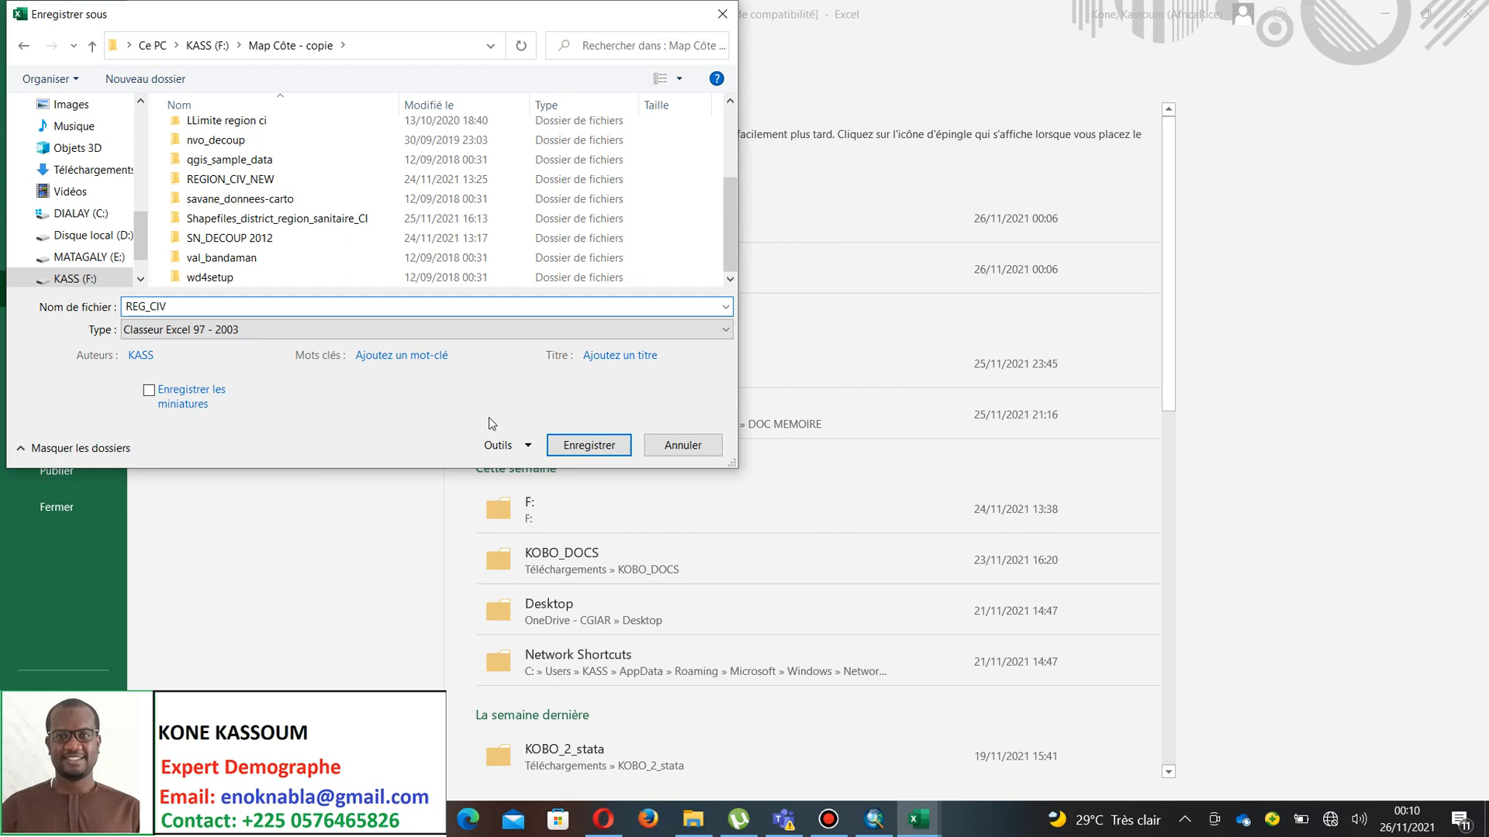
pyautogui.click(557, 446)
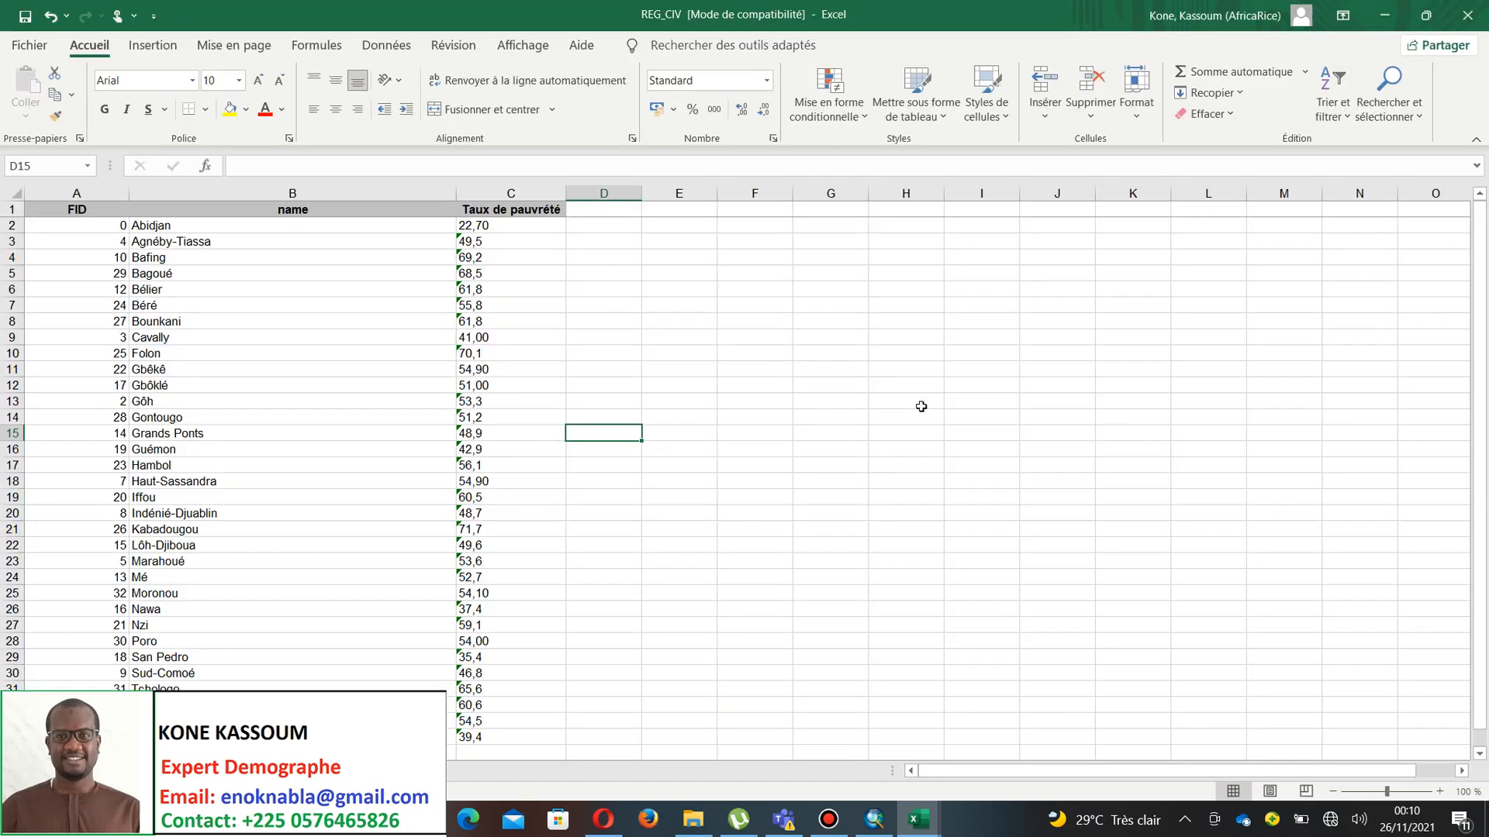
pyautogui.click(938, 385)
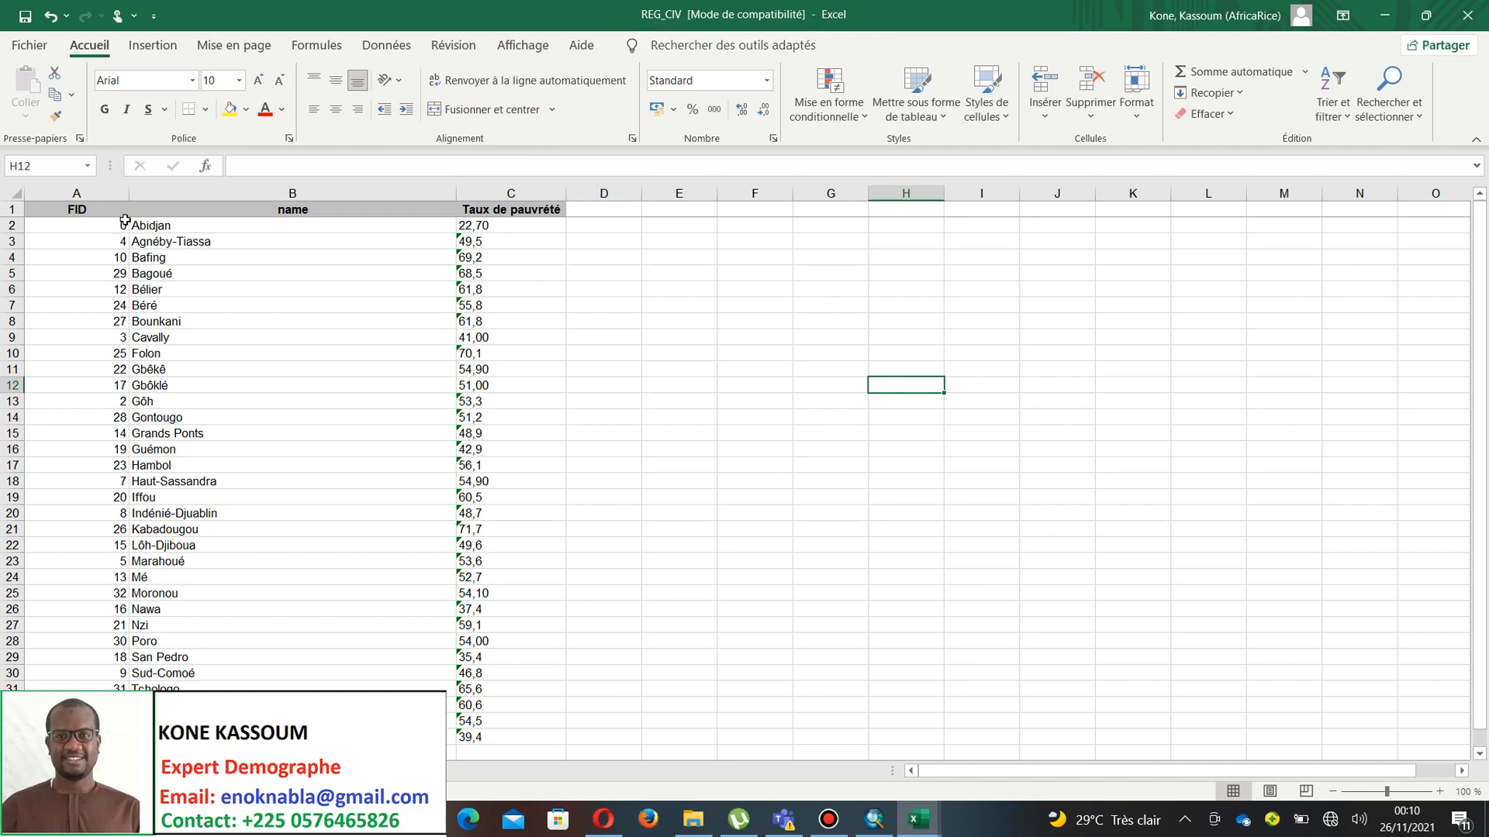
pyautogui.moveTo(123, 194); pyautogui.dragTo(488, 203)
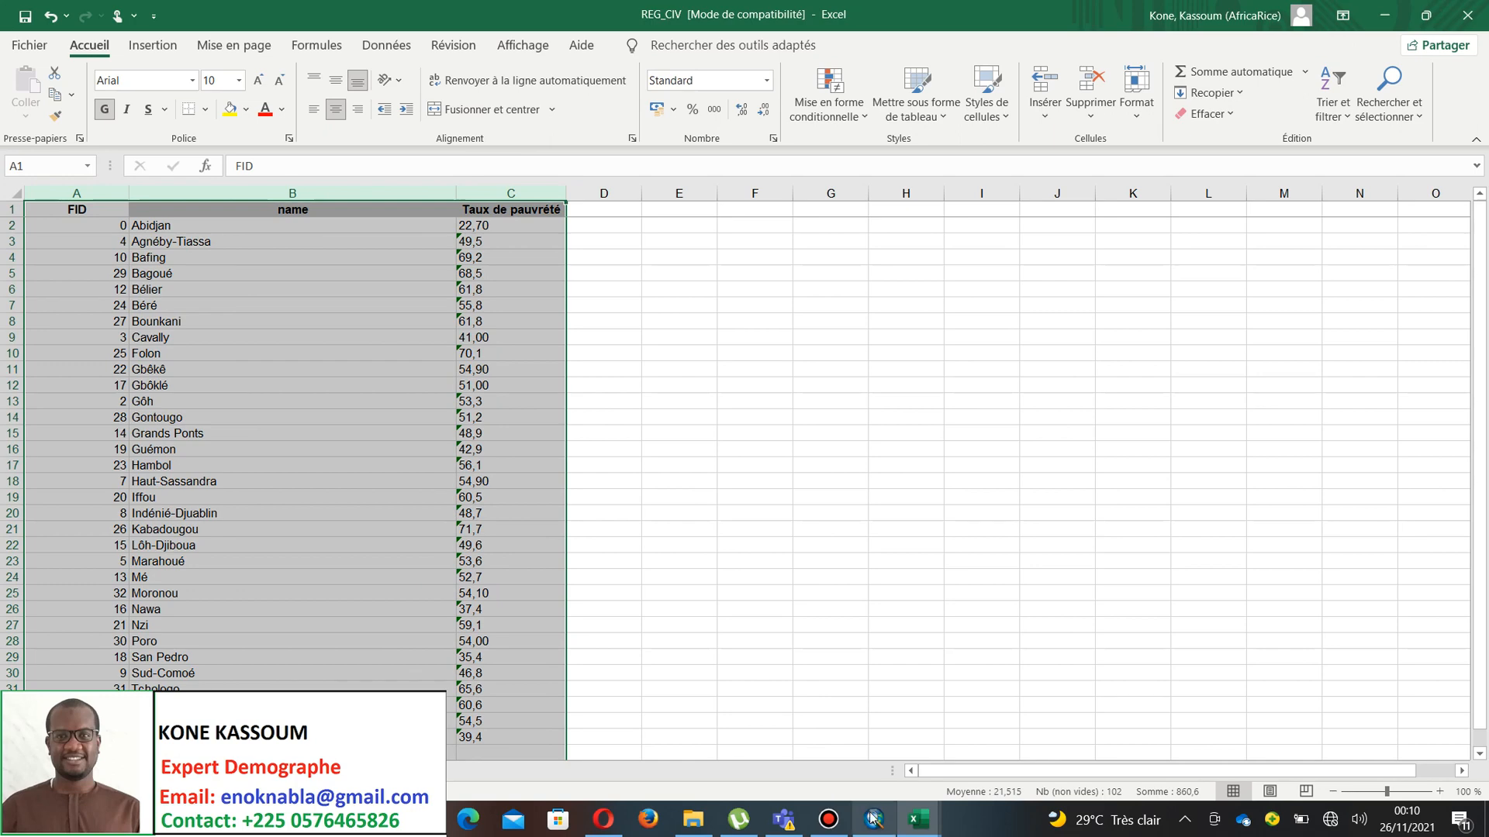
# - Switch to ArcMap and open the attribute table of the CIV_Region_33 layer
pyautogui.moveTo(874, 820)
pyautogui.click(870, 769)
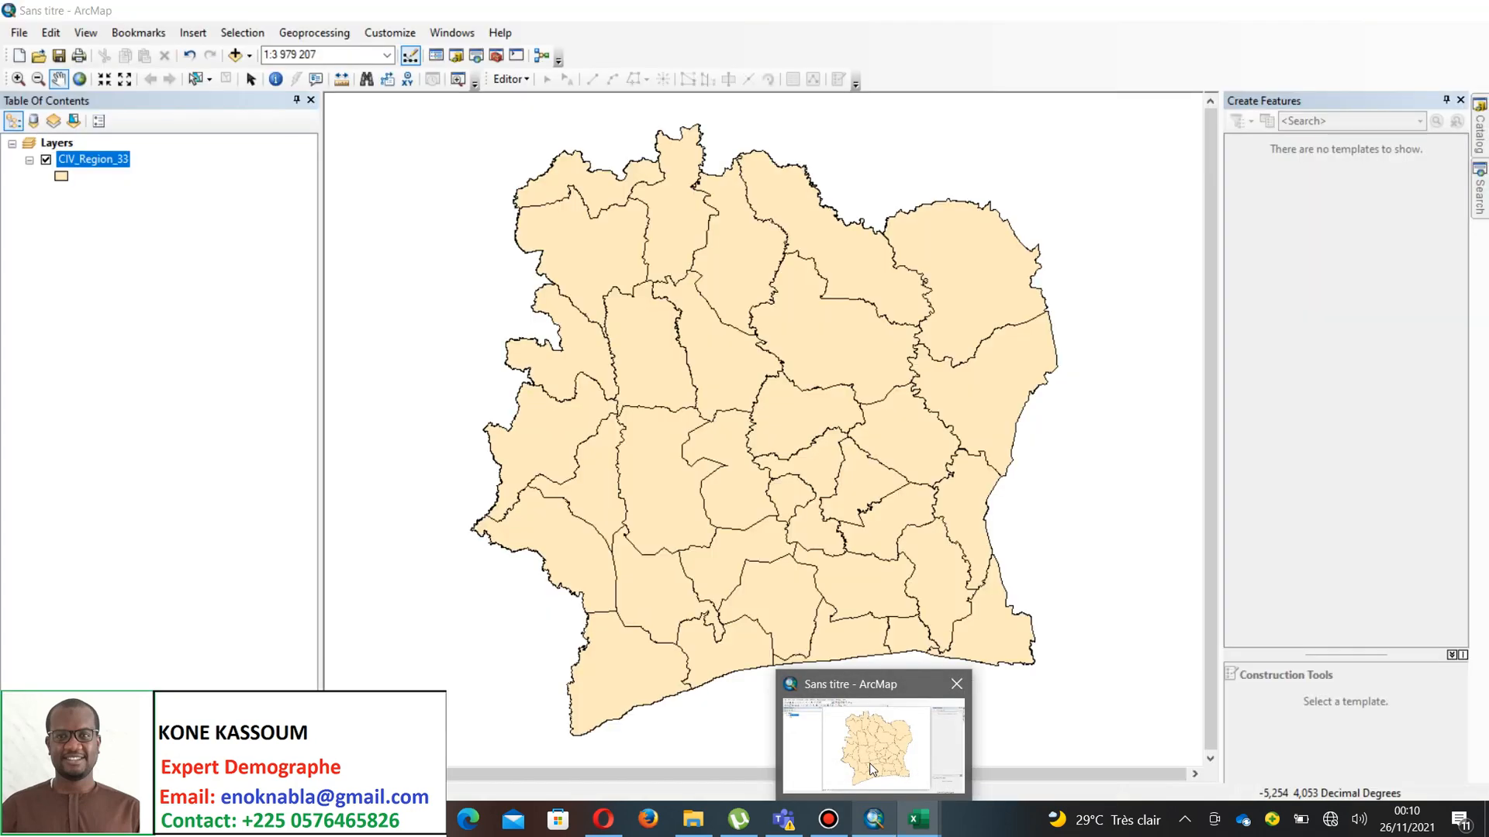
pyautogui.rightClick(90, 161)
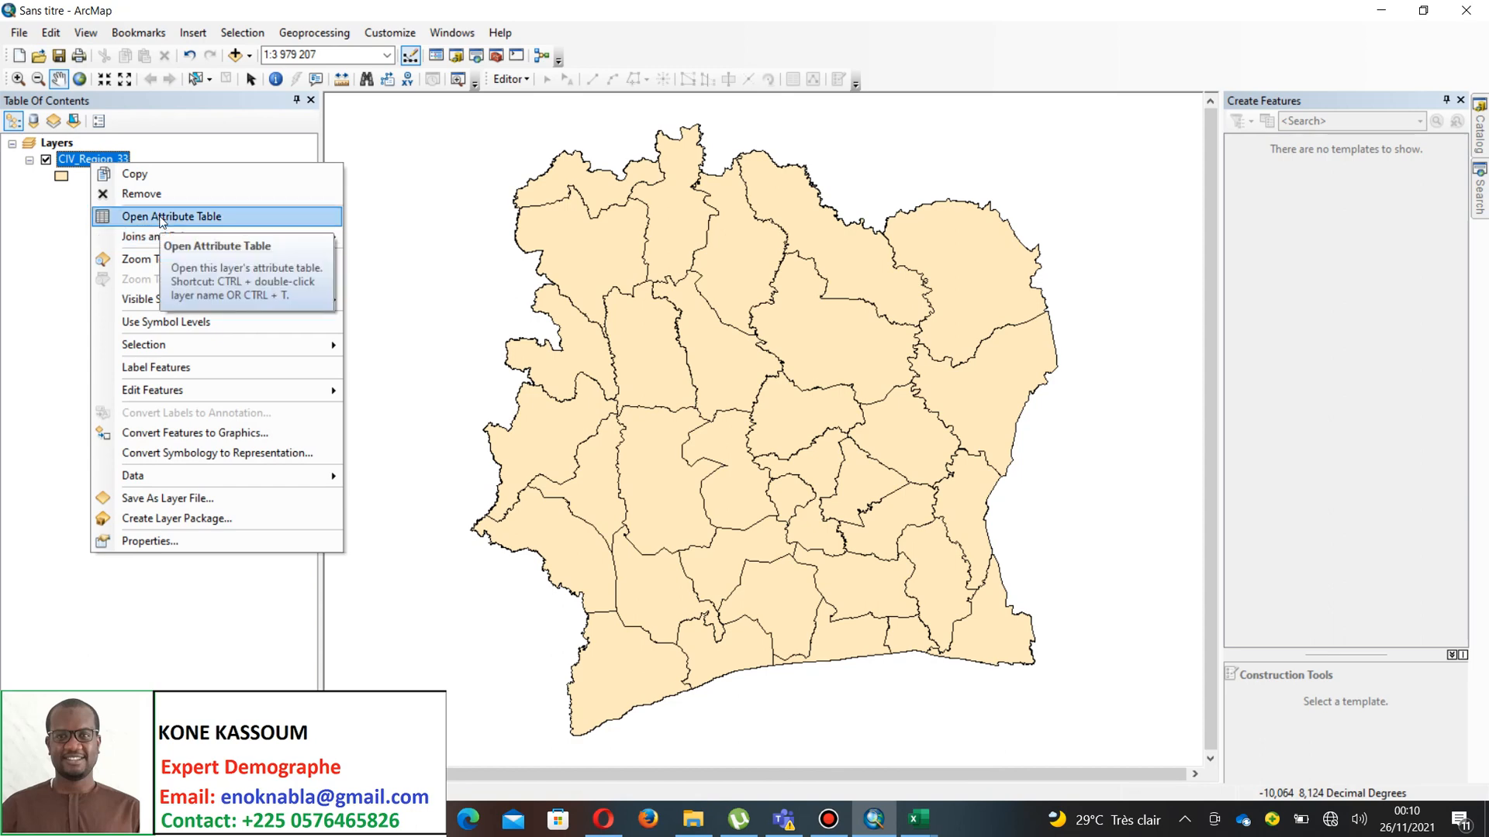
pyautogui.click(162, 221)
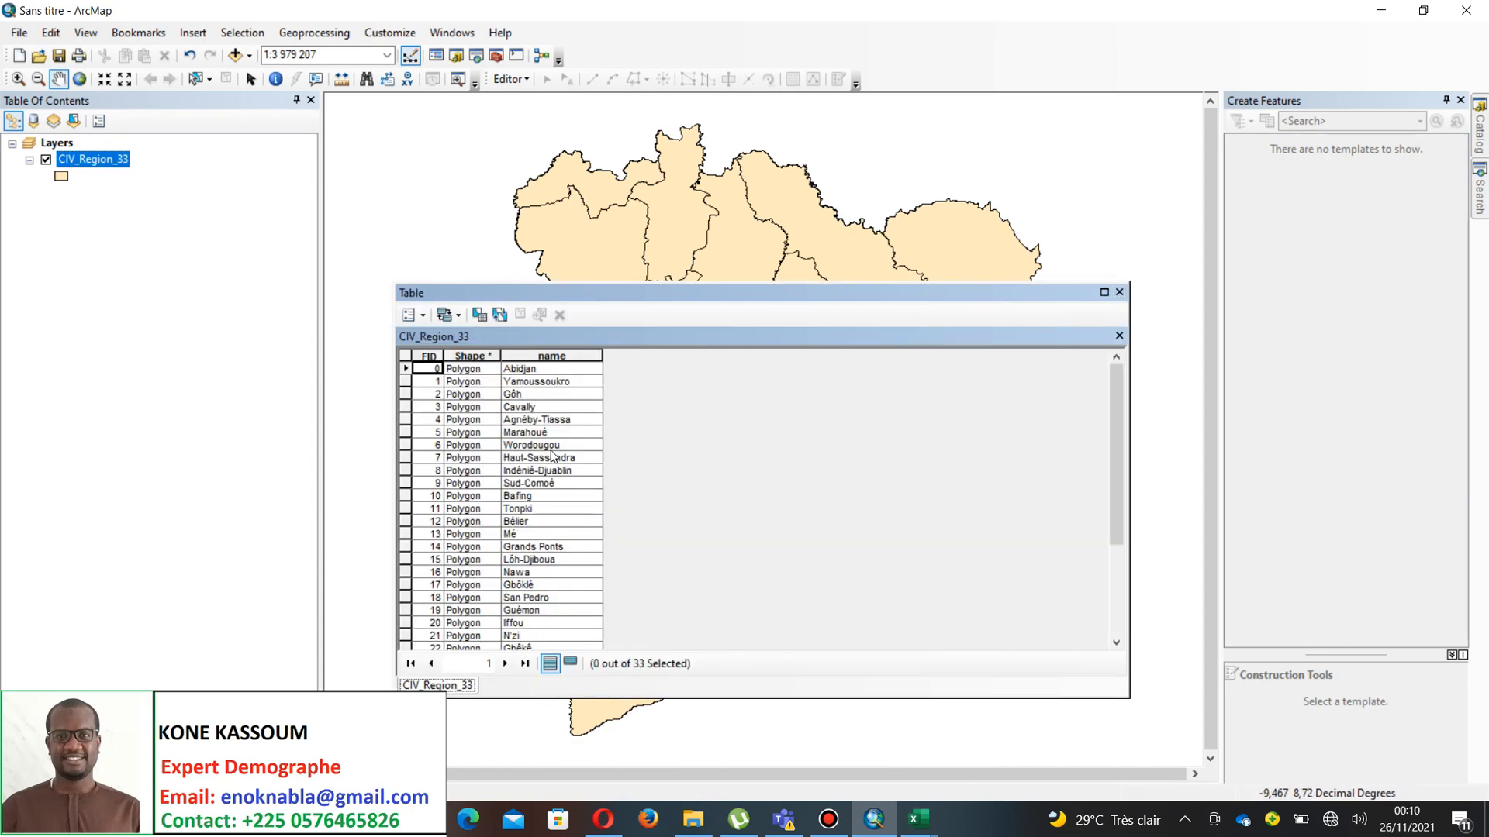
pyautogui.click(538, 354)
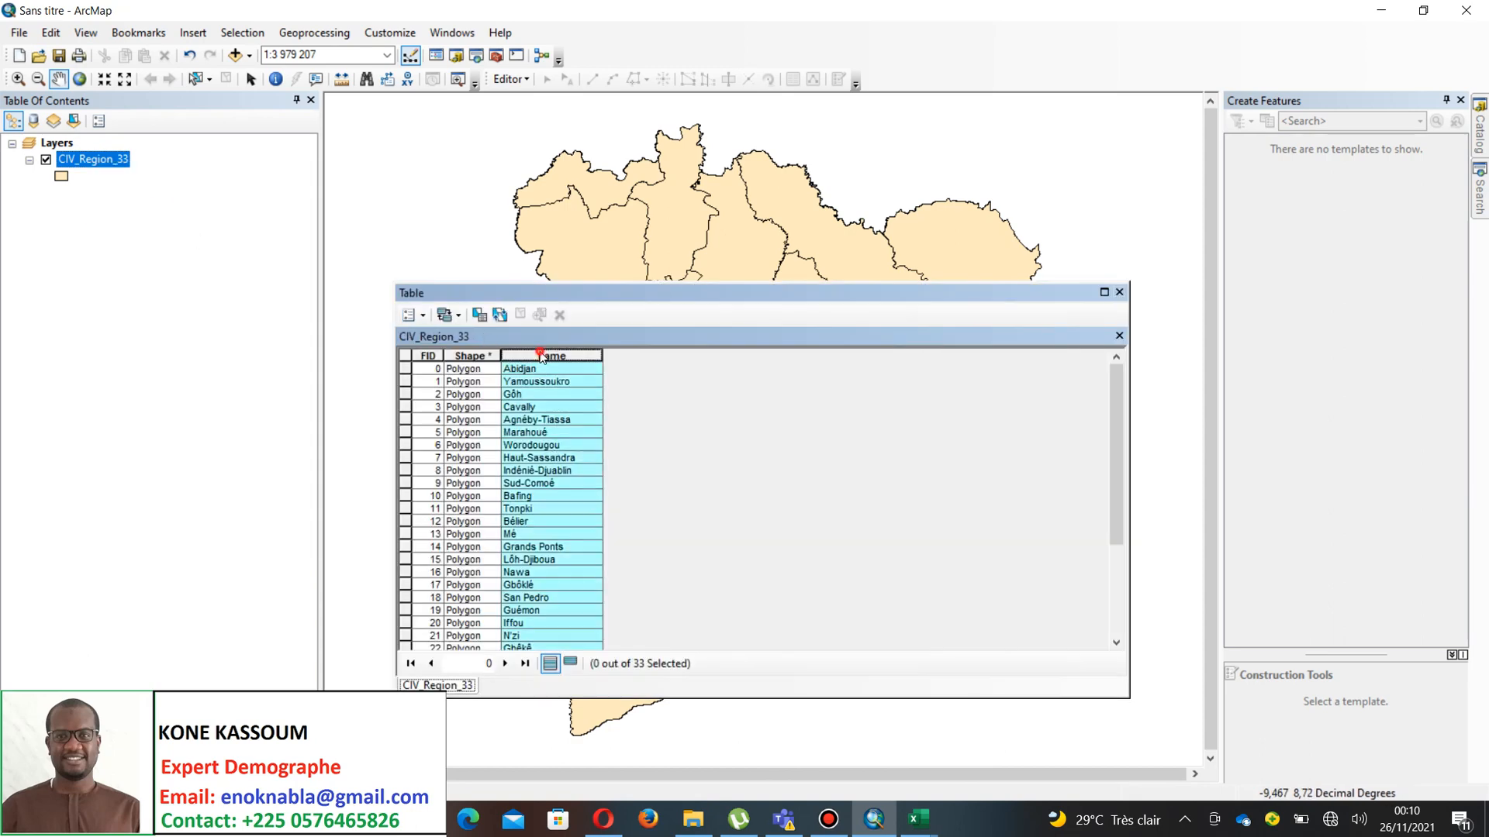
pyautogui.click(491, 356)
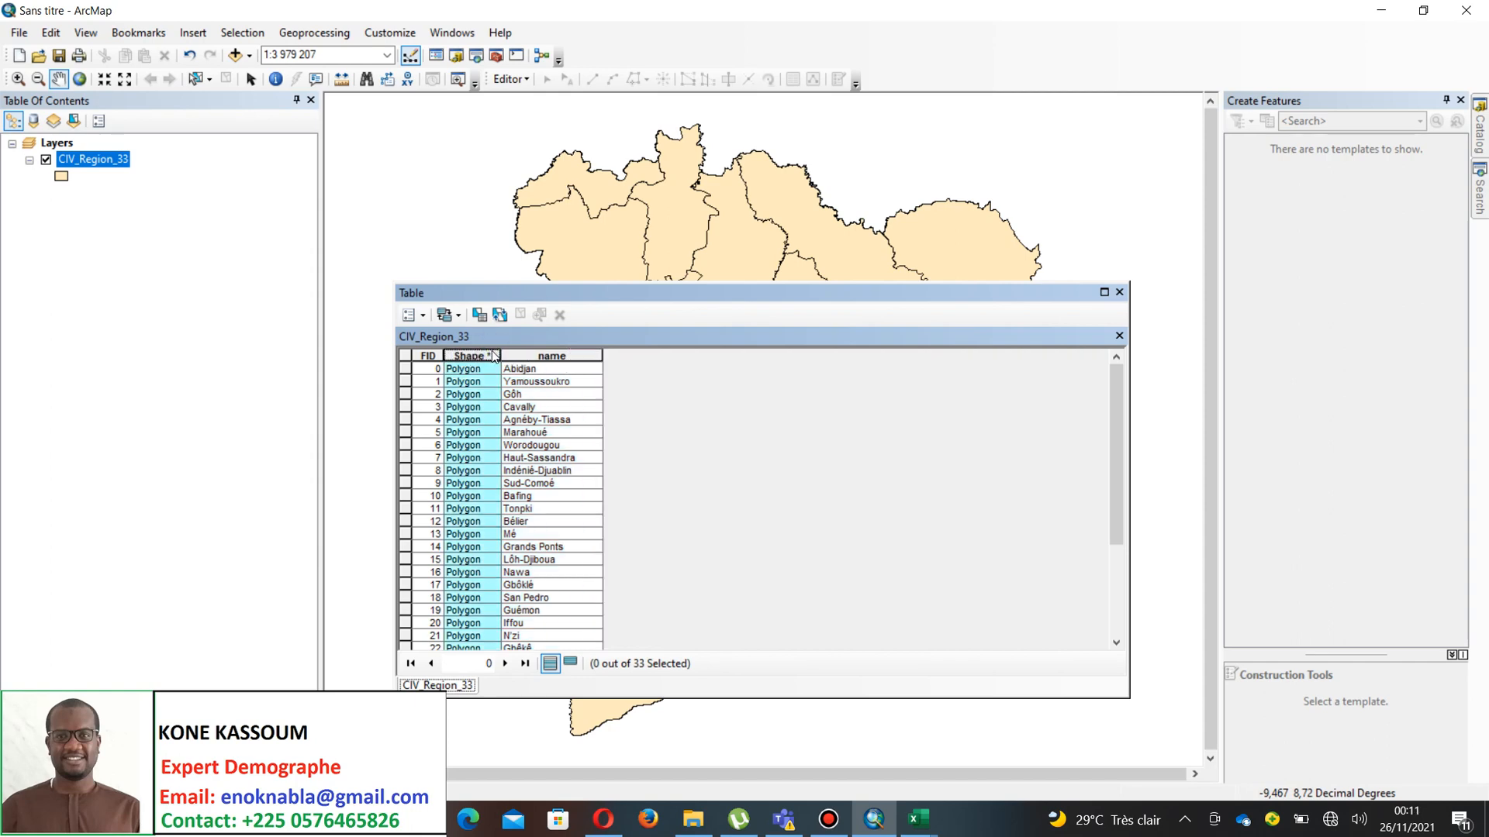
pyautogui.click(540, 369)
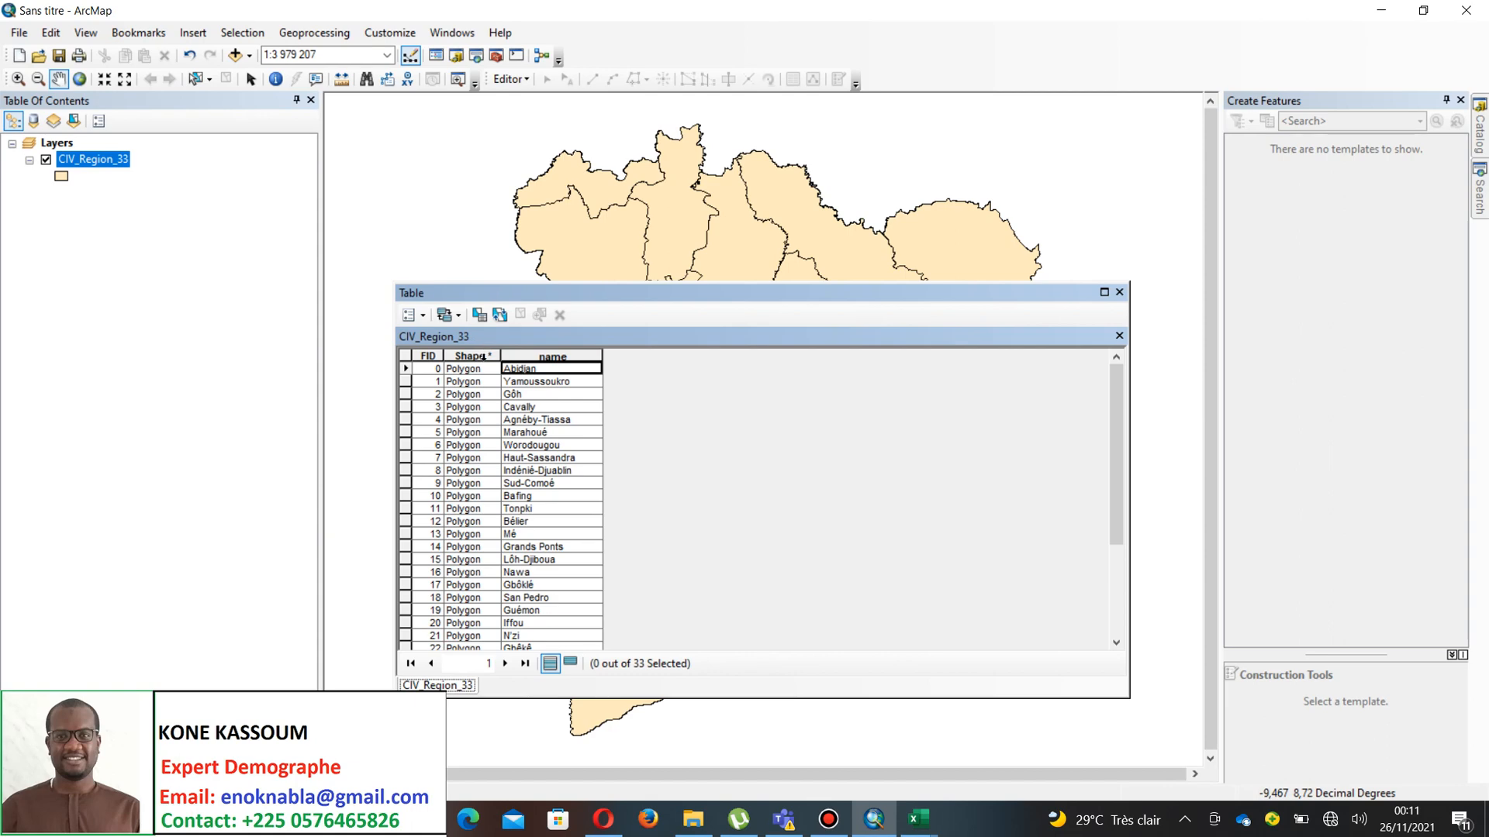
pyautogui.click(483, 357)
pyautogui.rightClick(483, 356)
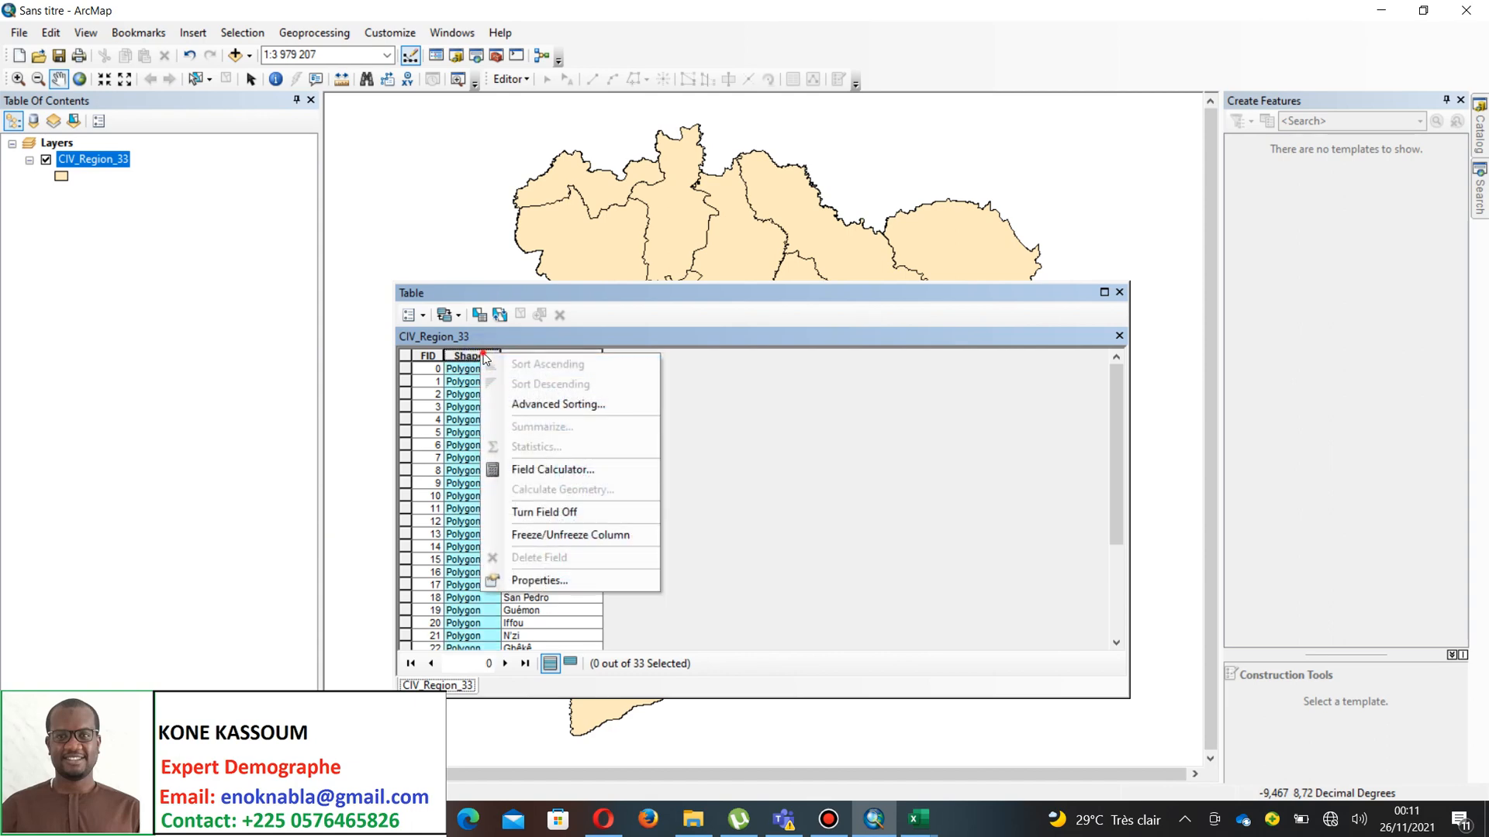
pyautogui.click(700, 399)
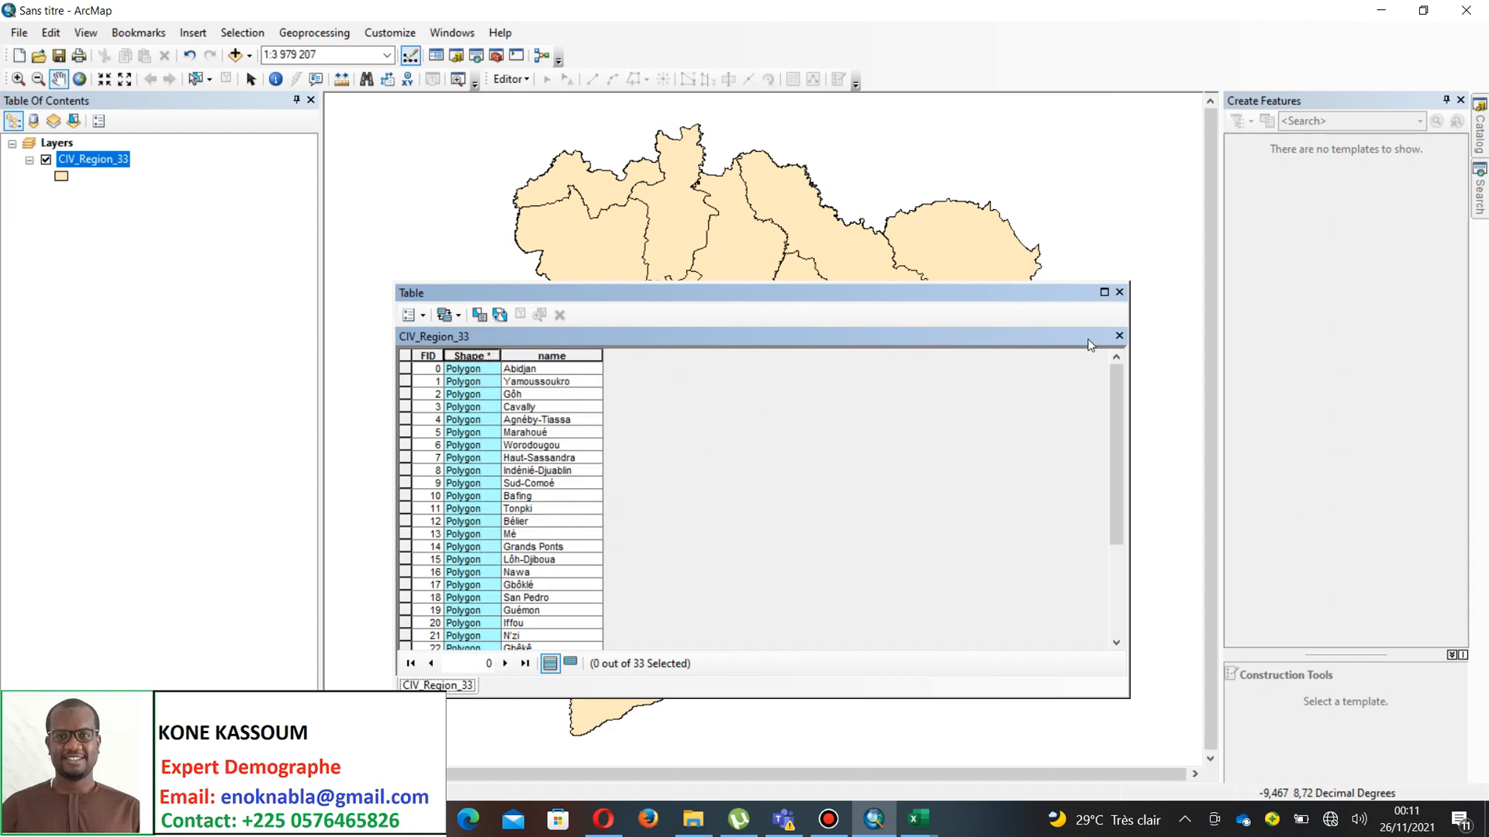
# - Maximize the attribute table and set up a join of attributes from a table, based on the layer's FID field
pyautogui.click(1105, 294)
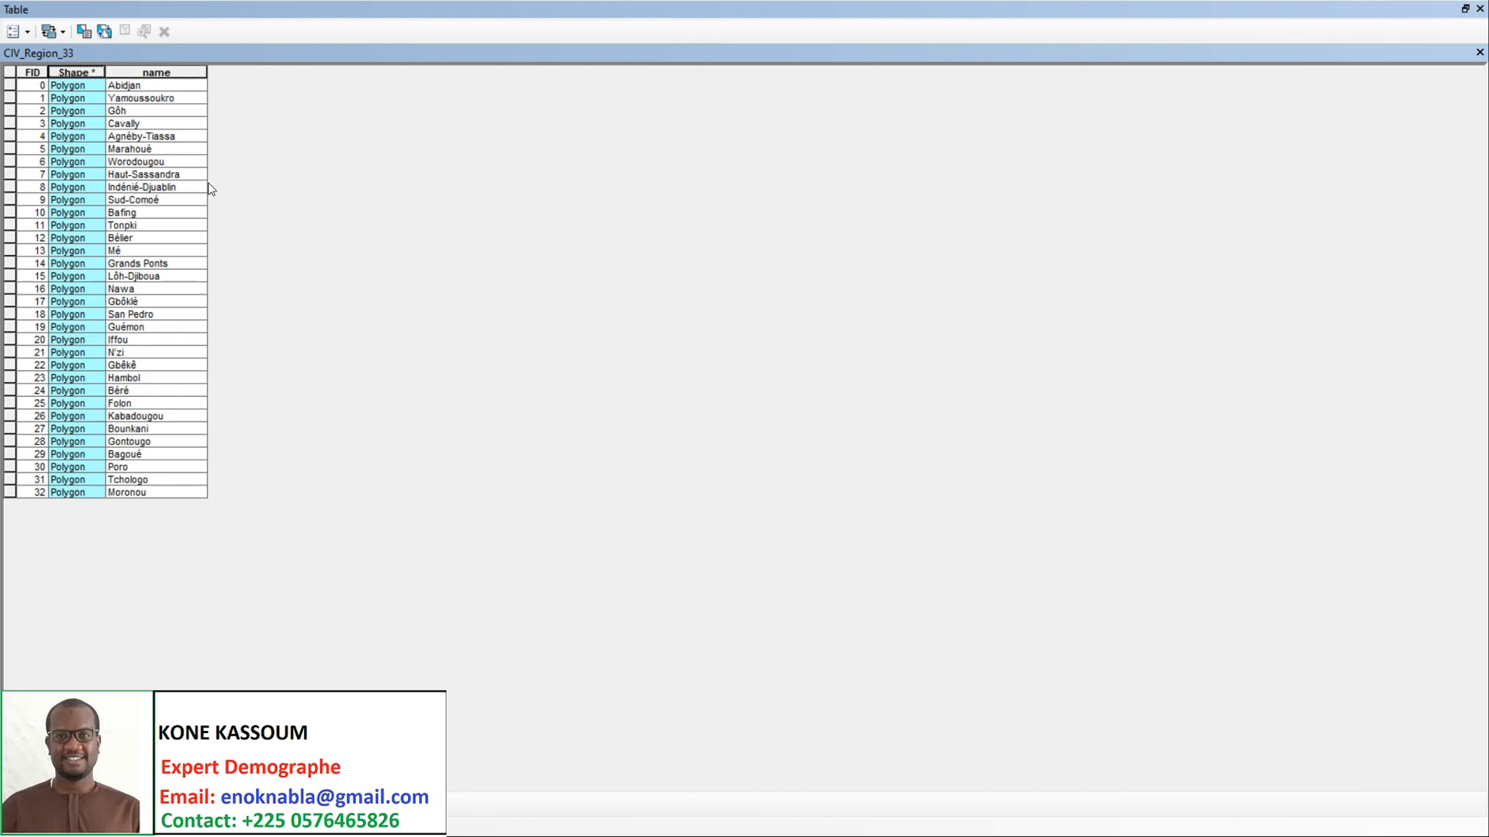
pyautogui.click(26, 35)
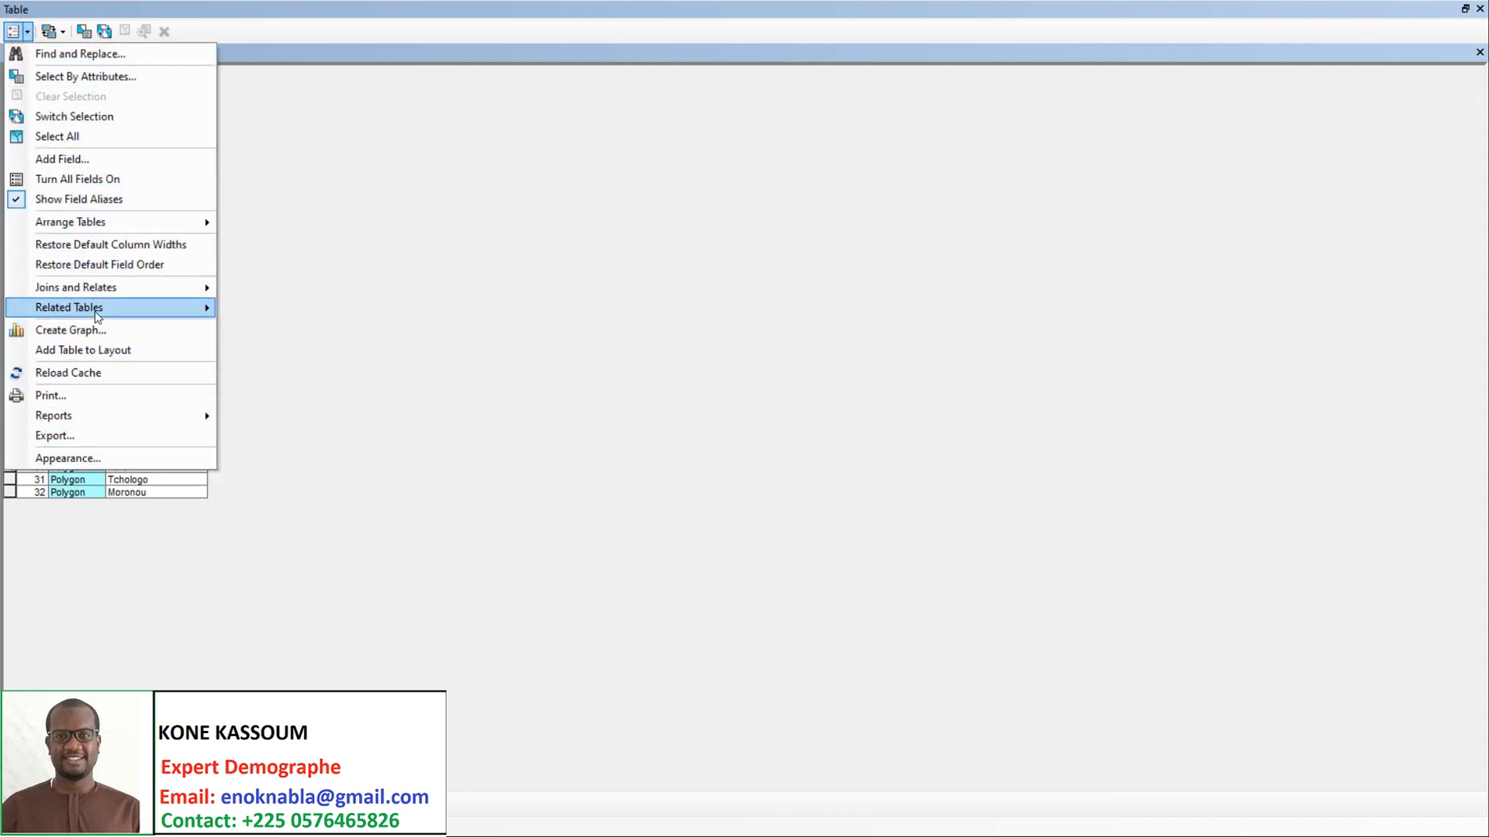
pyautogui.moveTo(96, 310)
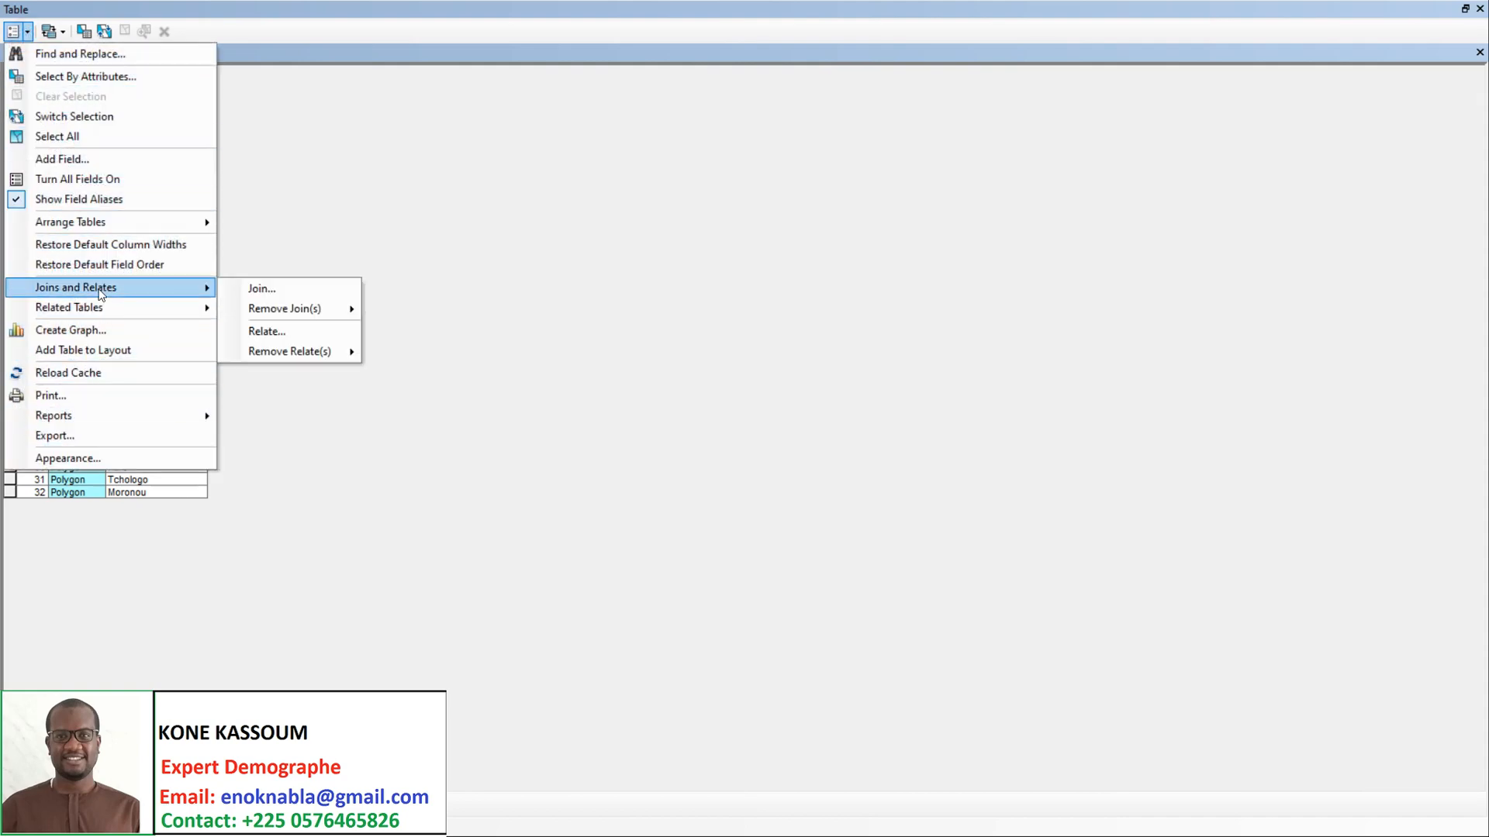
pyautogui.click(262, 295)
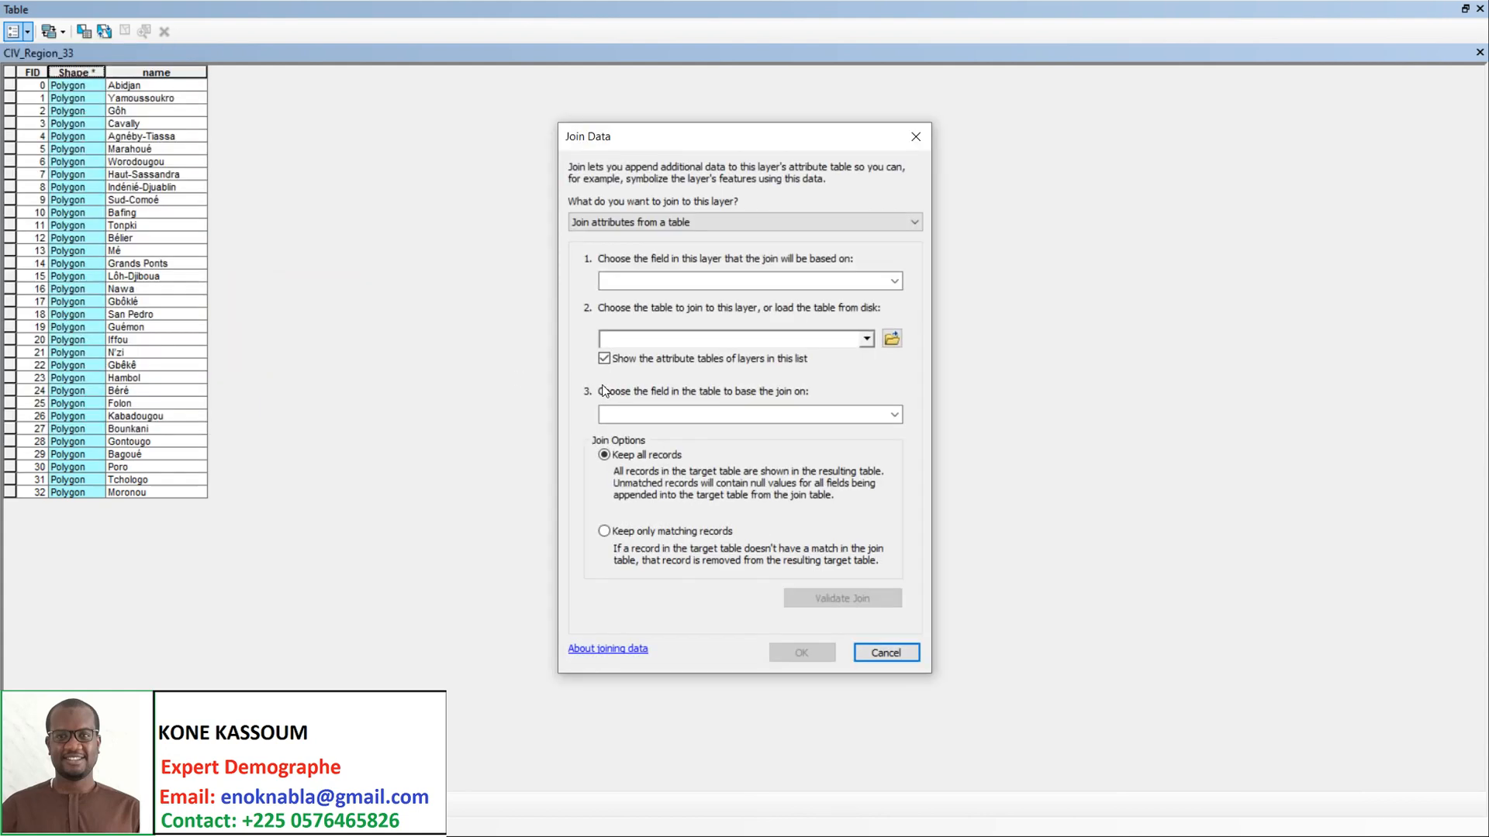
pyautogui.click(700, 220)
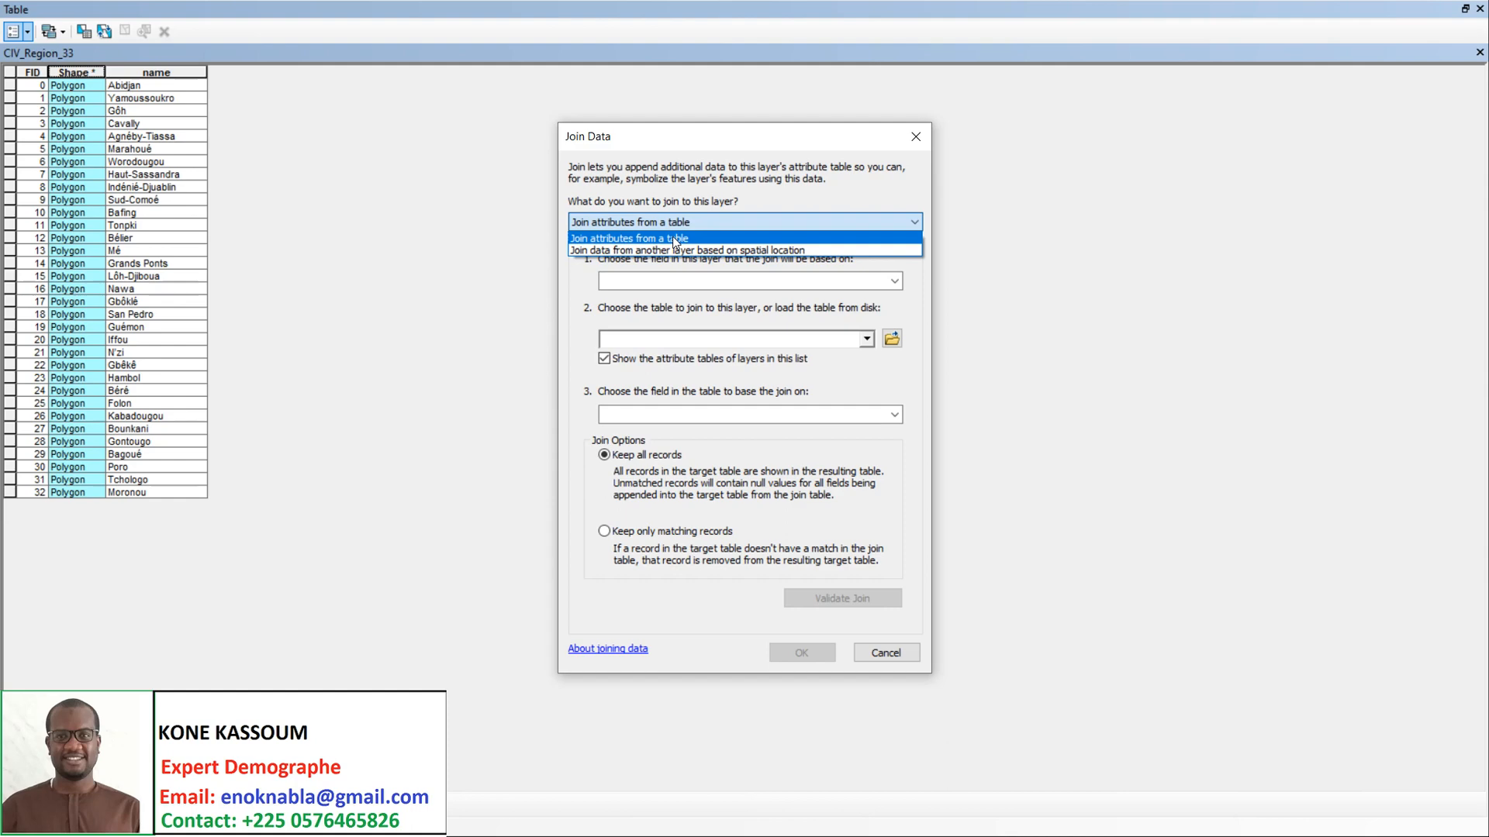
pyautogui.click(675, 240)
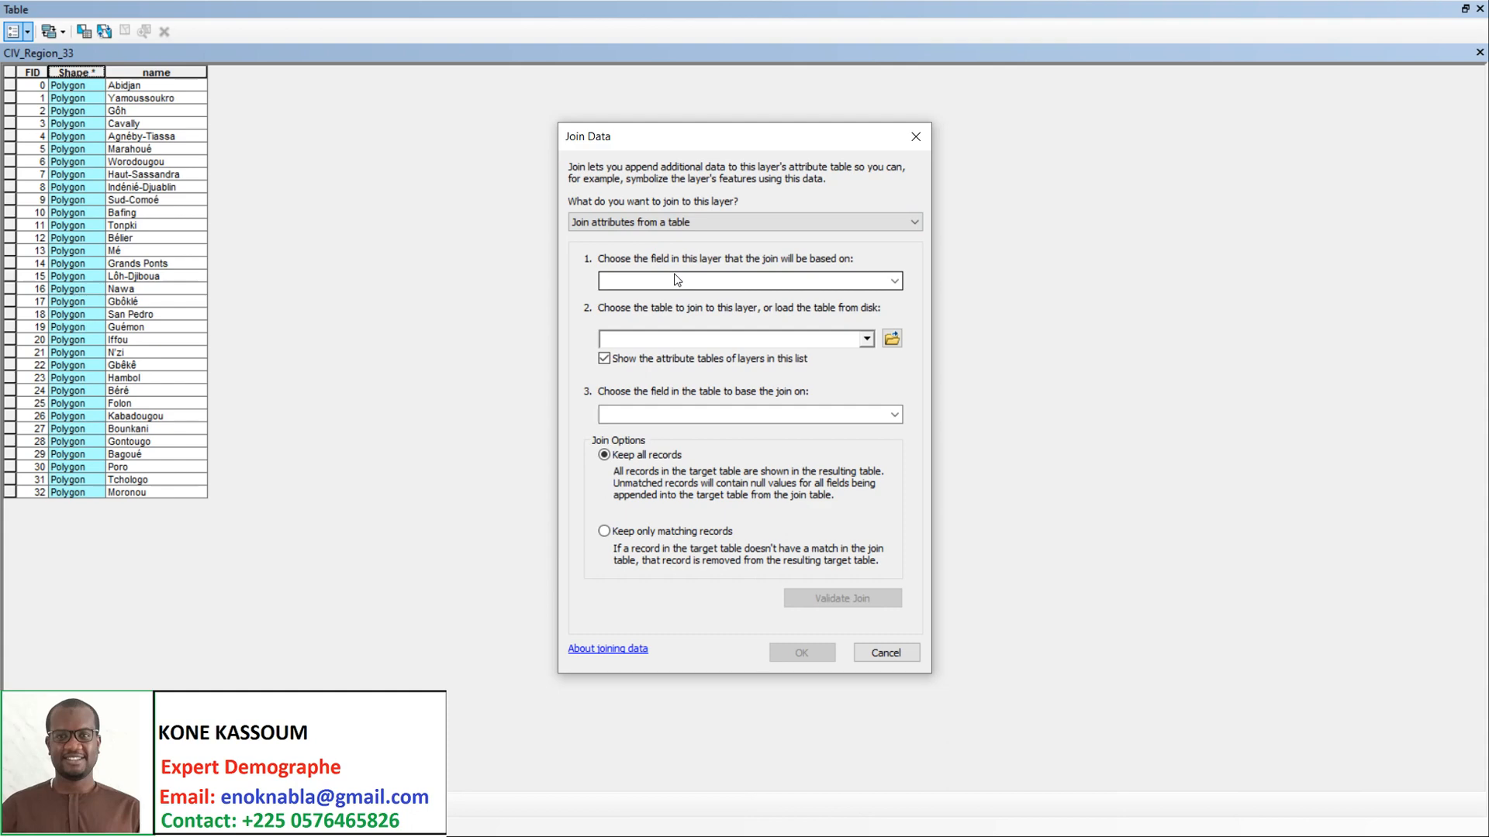
pyautogui.click(674, 280)
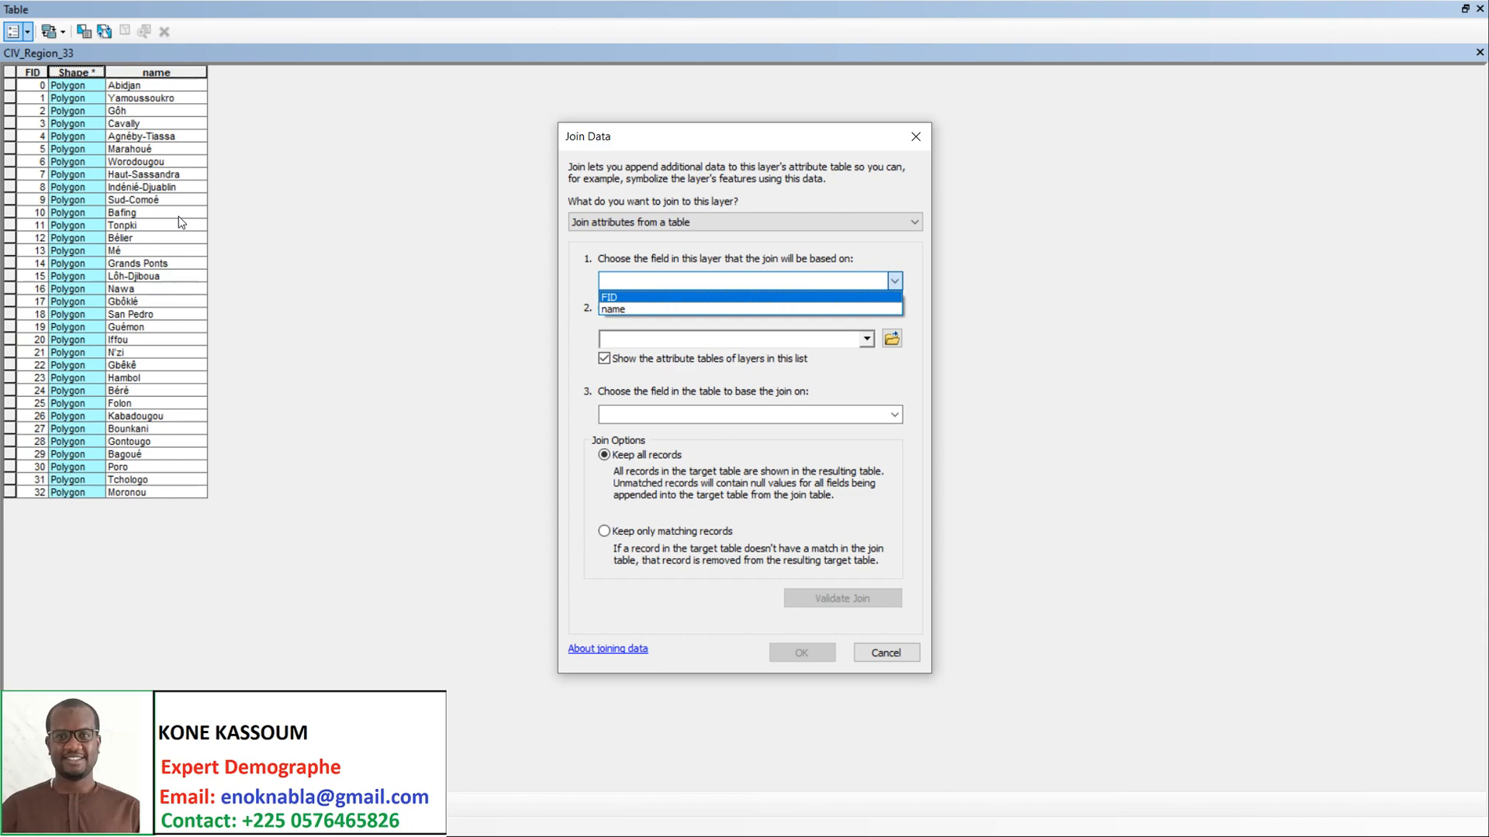
pyautogui.click(631, 301)
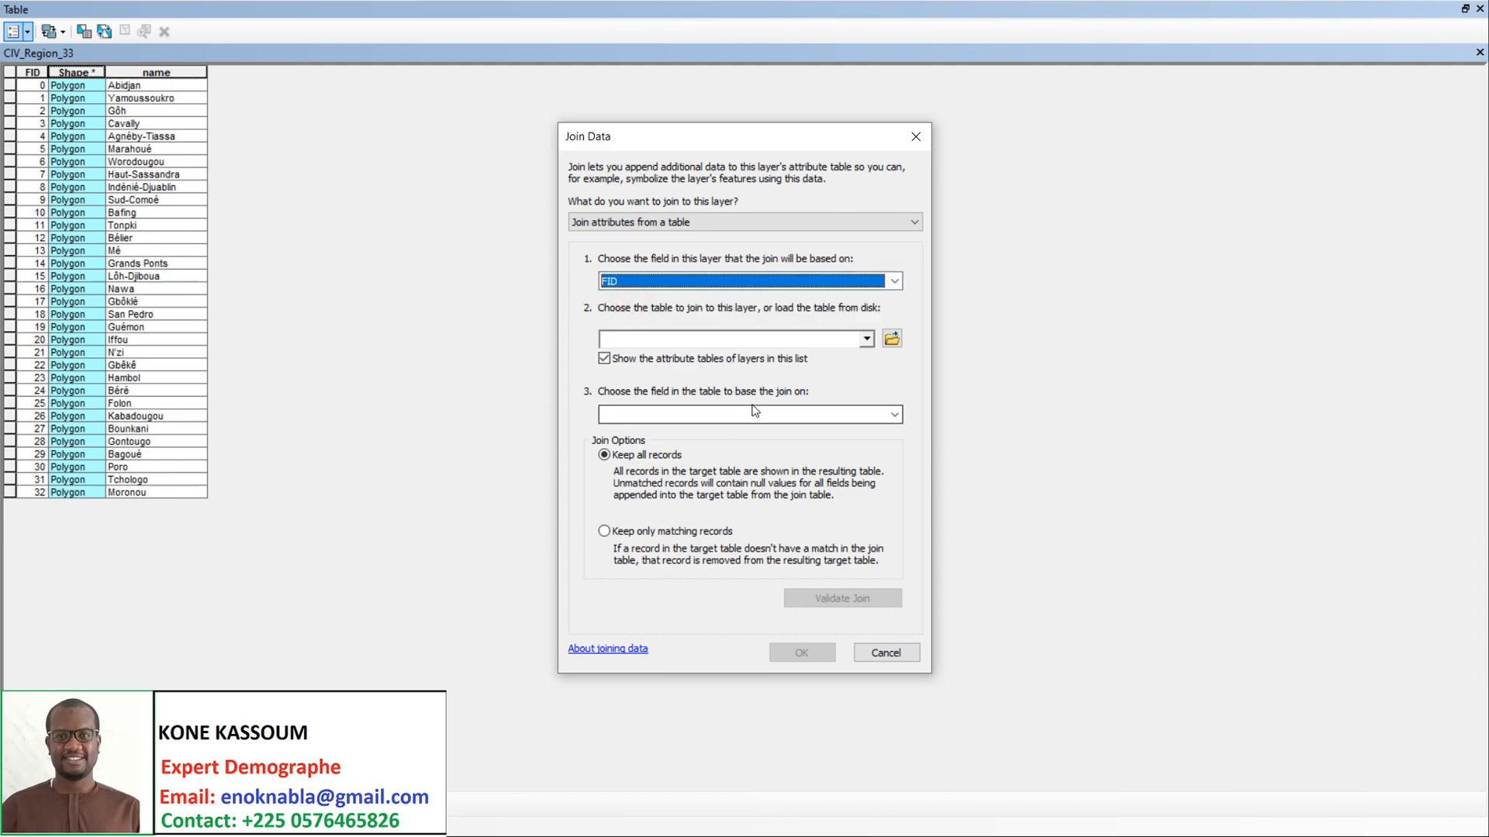
# - Load the Table_REG_33$ sheet of REG_CIV.xls from the Map Côte - copie folder as the table to join
pyautogui.click(890, 340)
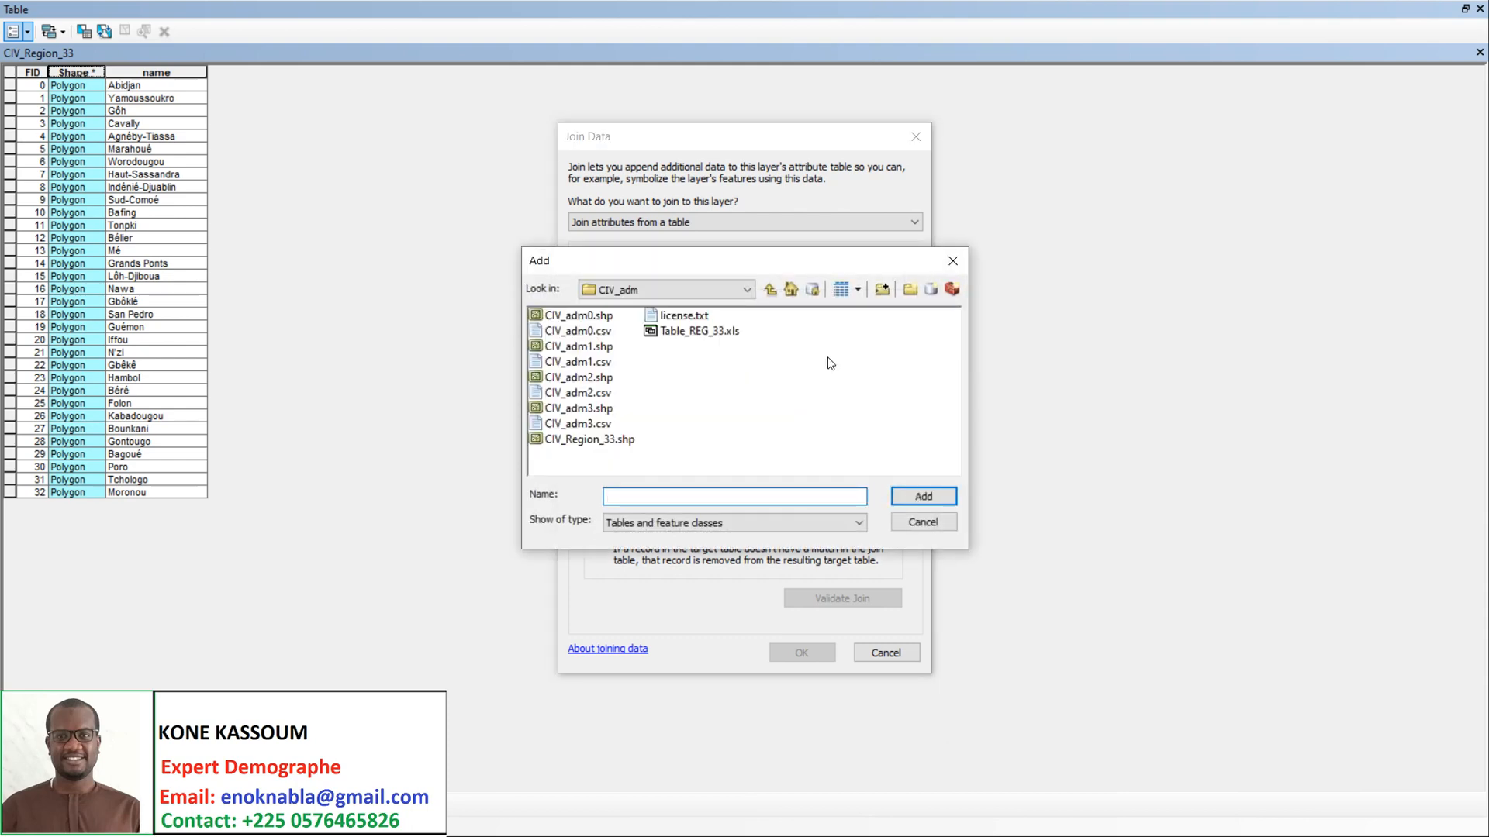
pyautogui.click(768, 291)
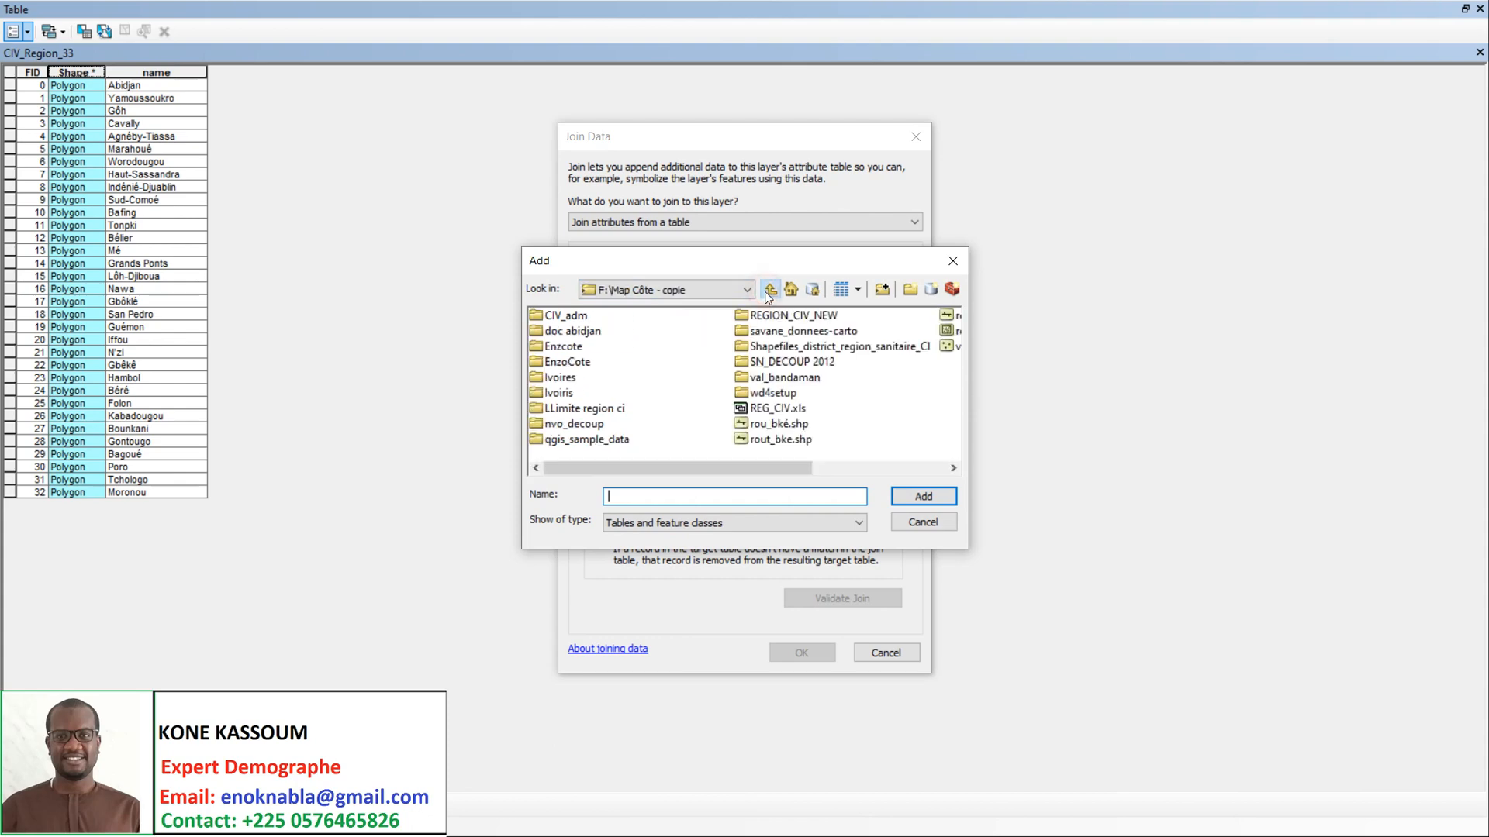
pyautogui.click(953, 469)
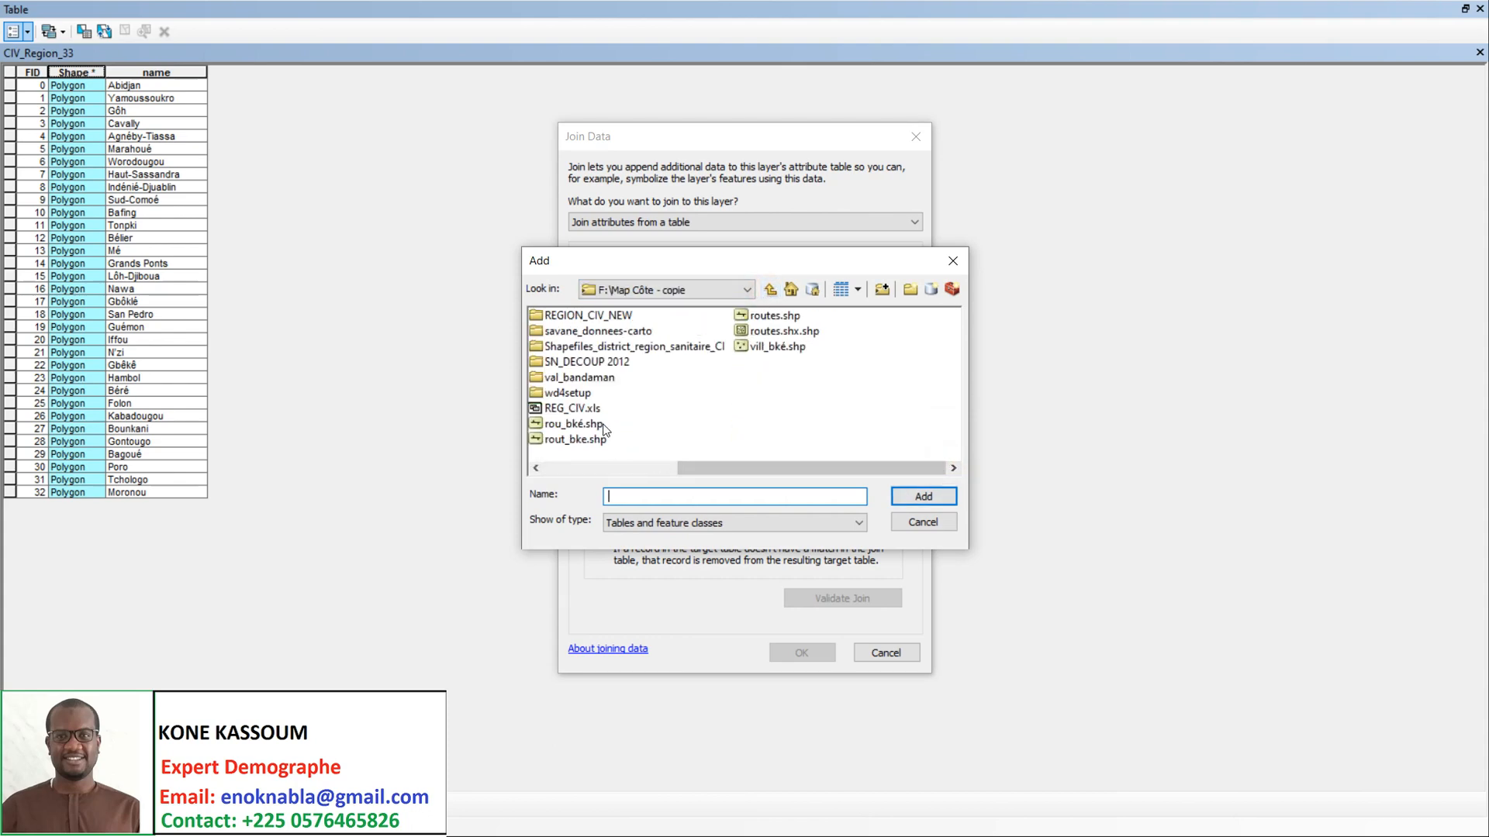
pyautogui.click(580, 411)
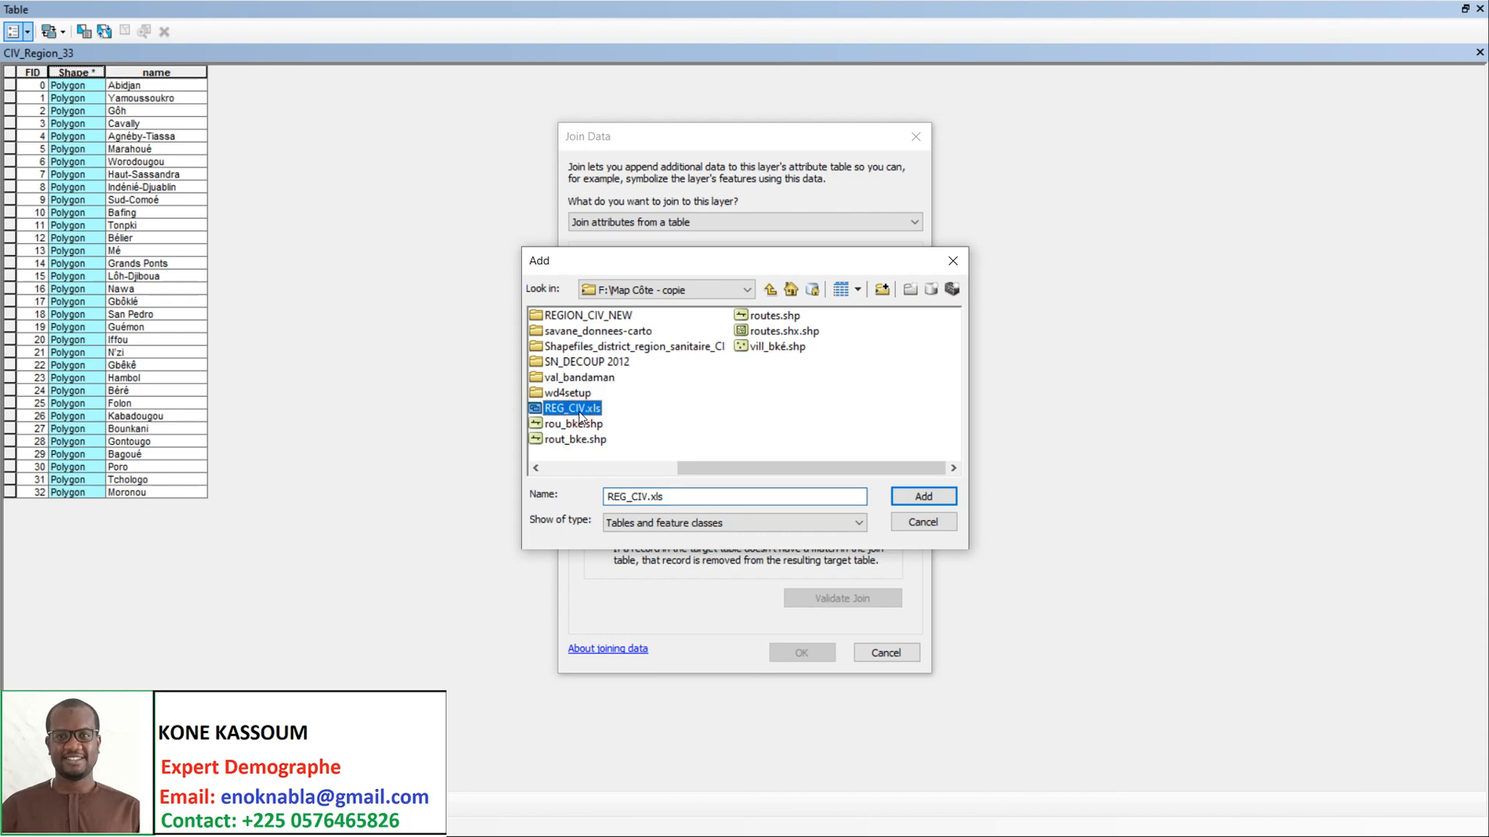
pyautogui.click(924, 495)
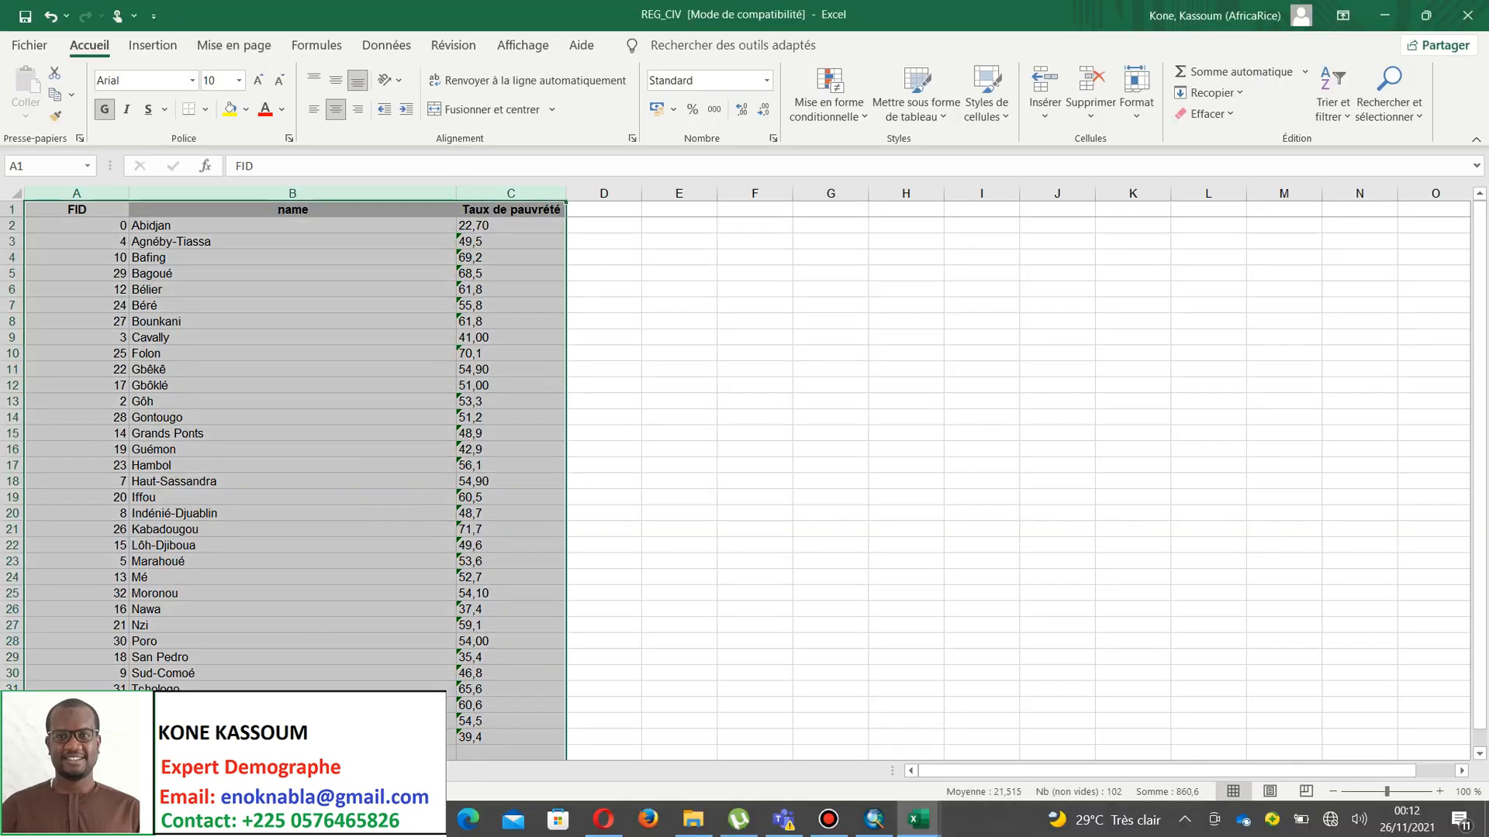
pyautogui.click(874, 832)
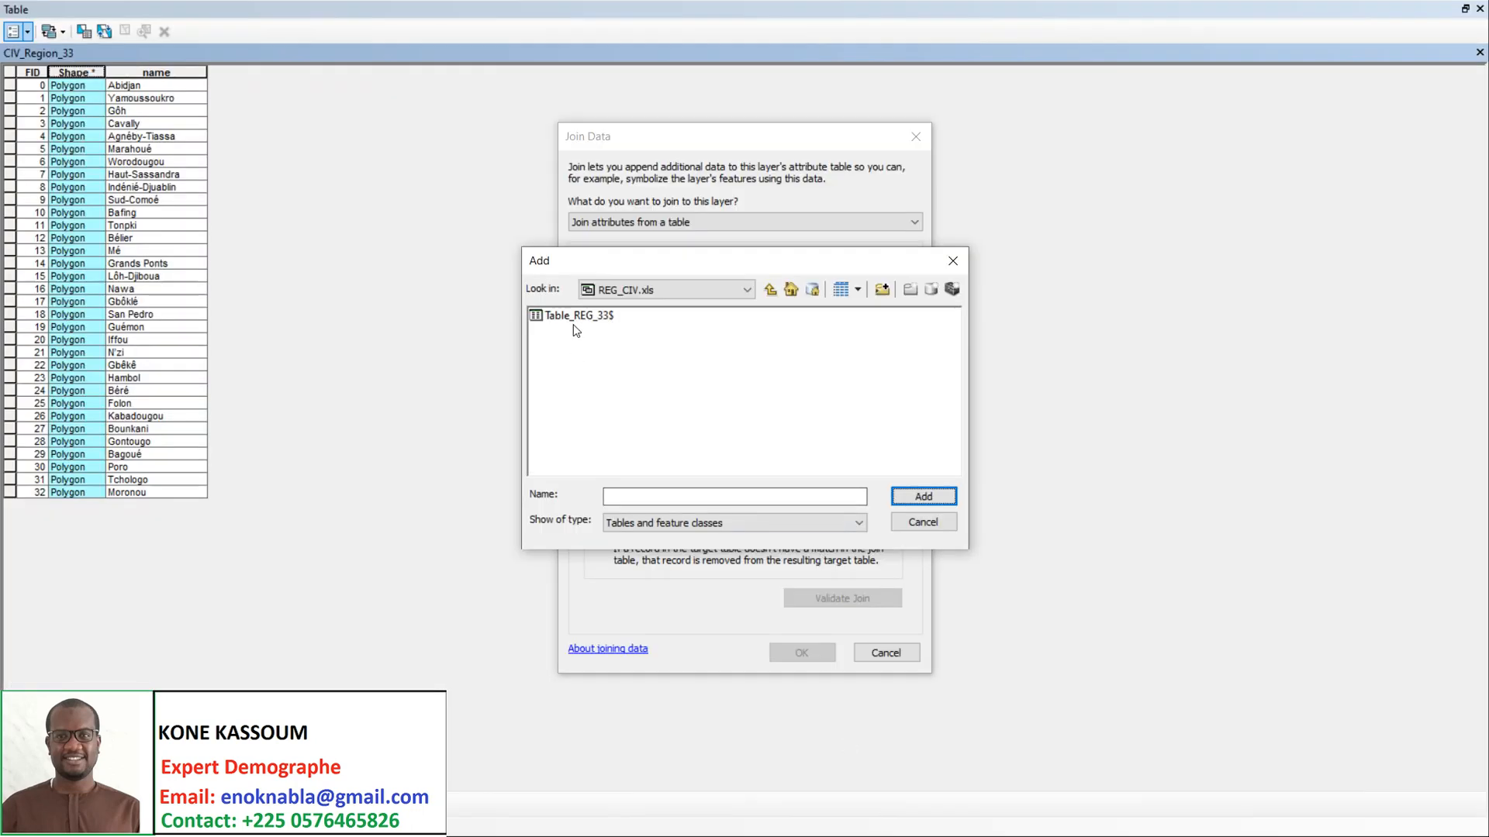
pyautogui.click(575, 319)
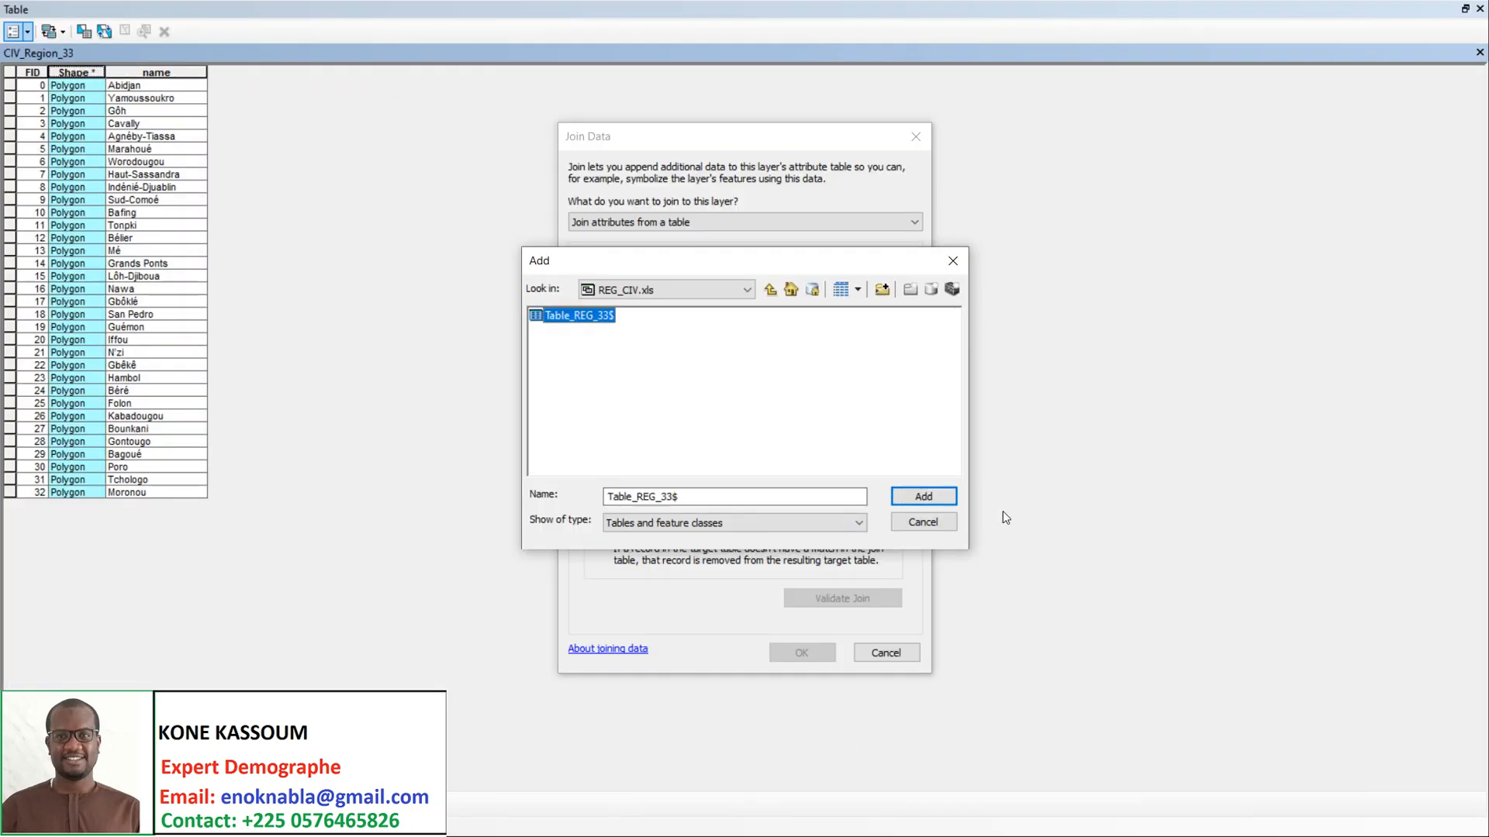
pyautogui.click(939, 498)
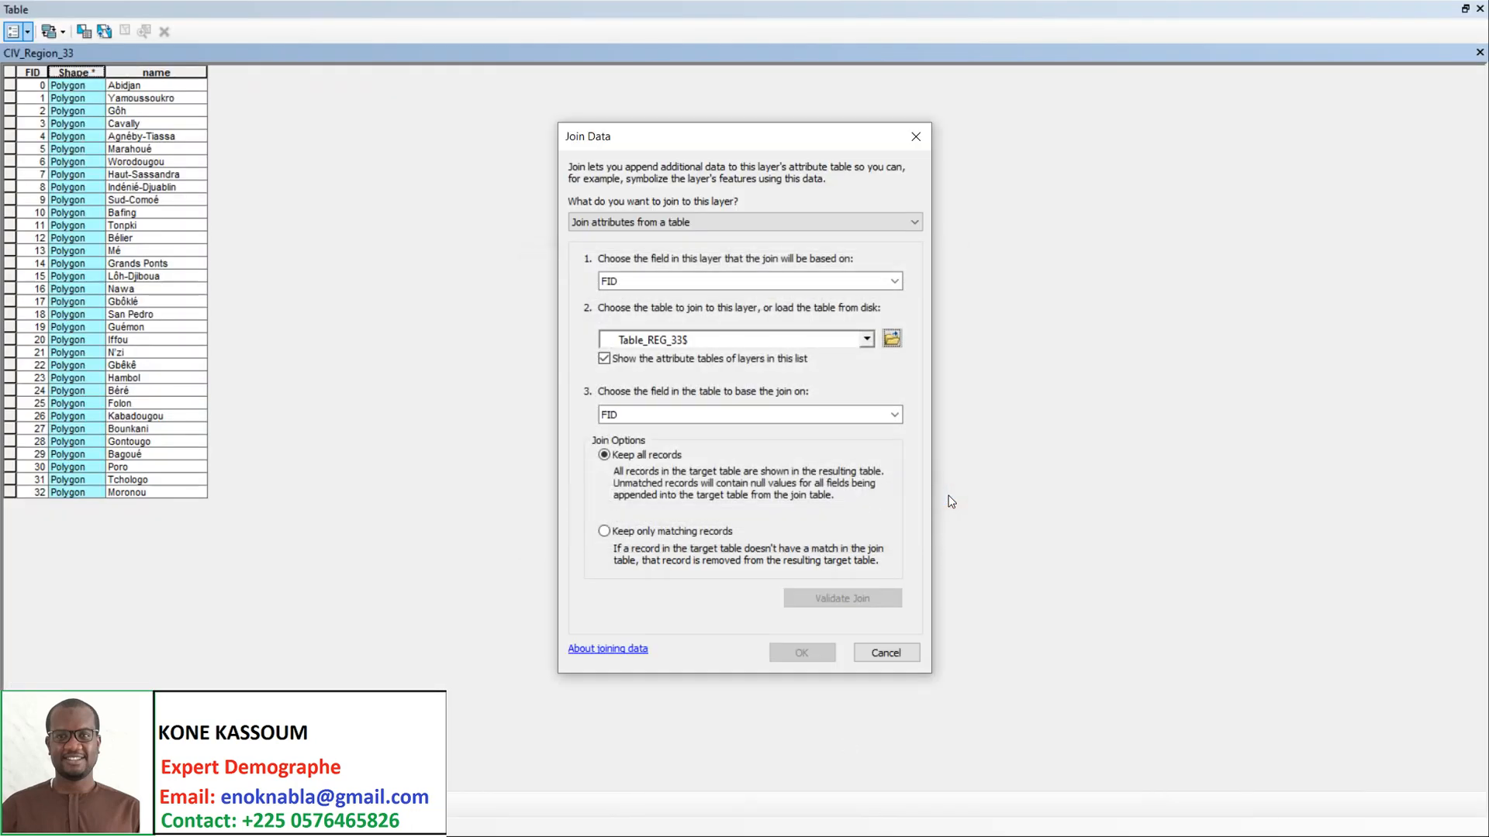
# - Base the join on the table's FID field, keep all records and run the join
pyautogui.click(687, 417)
pyautogui.click(686, 417)
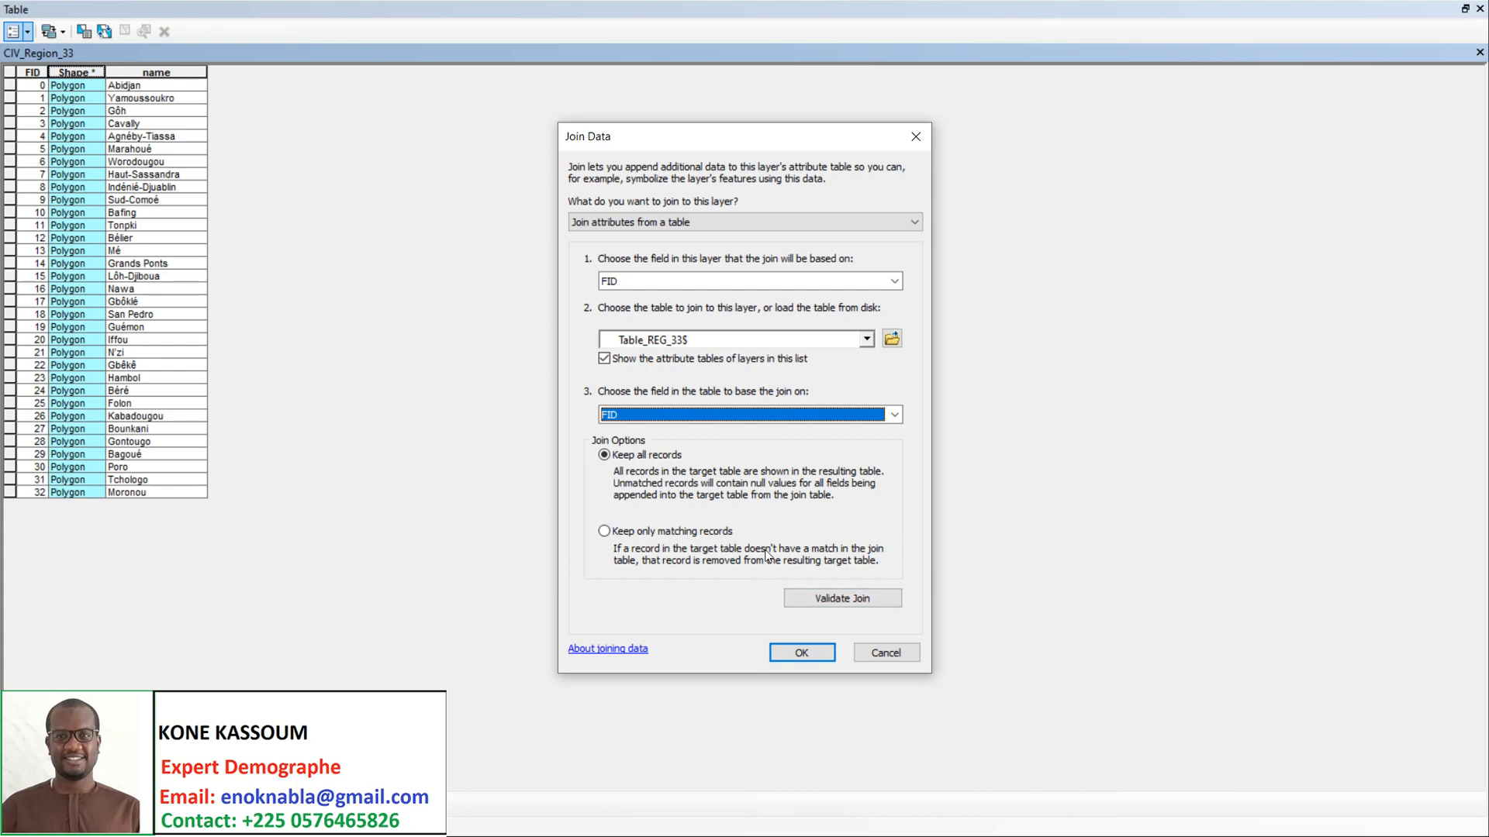
pyautogui.click(808, 658)
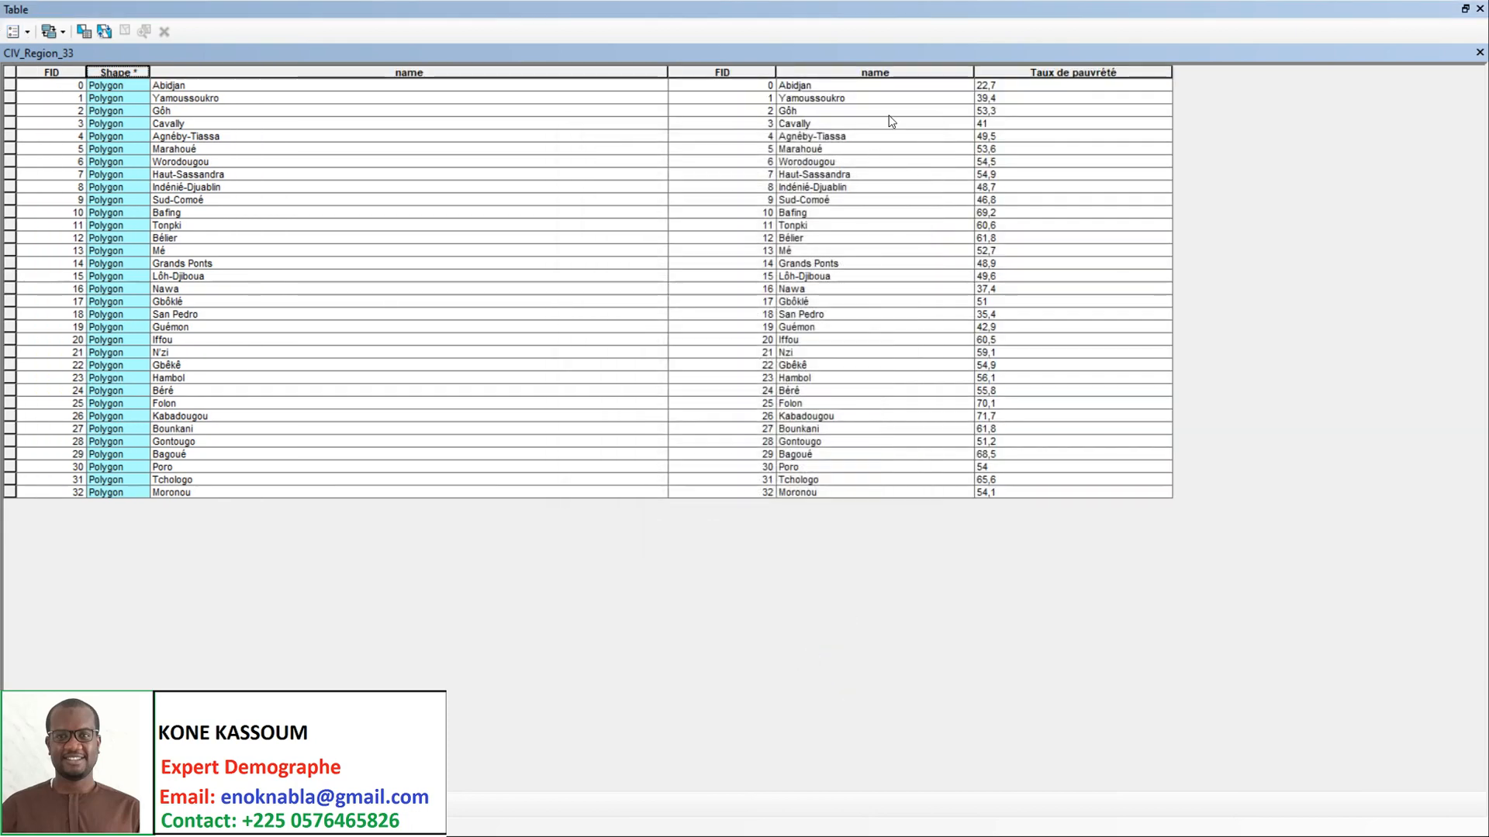
# - Highlight the joined FID, name and Taux de pauvrété columns, restore the default column widths and clear the highlight
pyautogui.moveTo(745, 73); pyautogui.dragTo(998, 62)
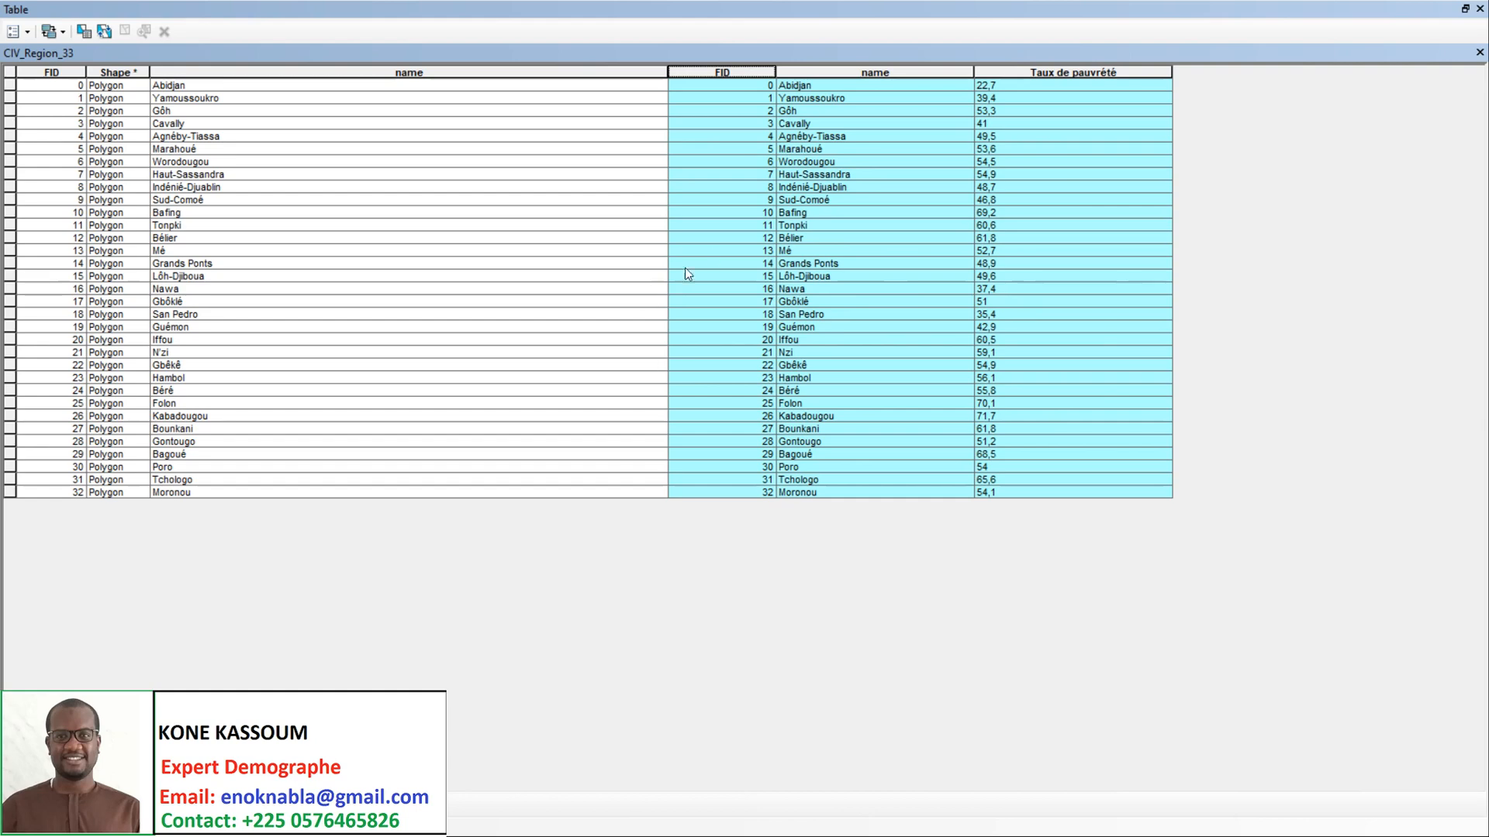
pyautogui.click(28, 33)
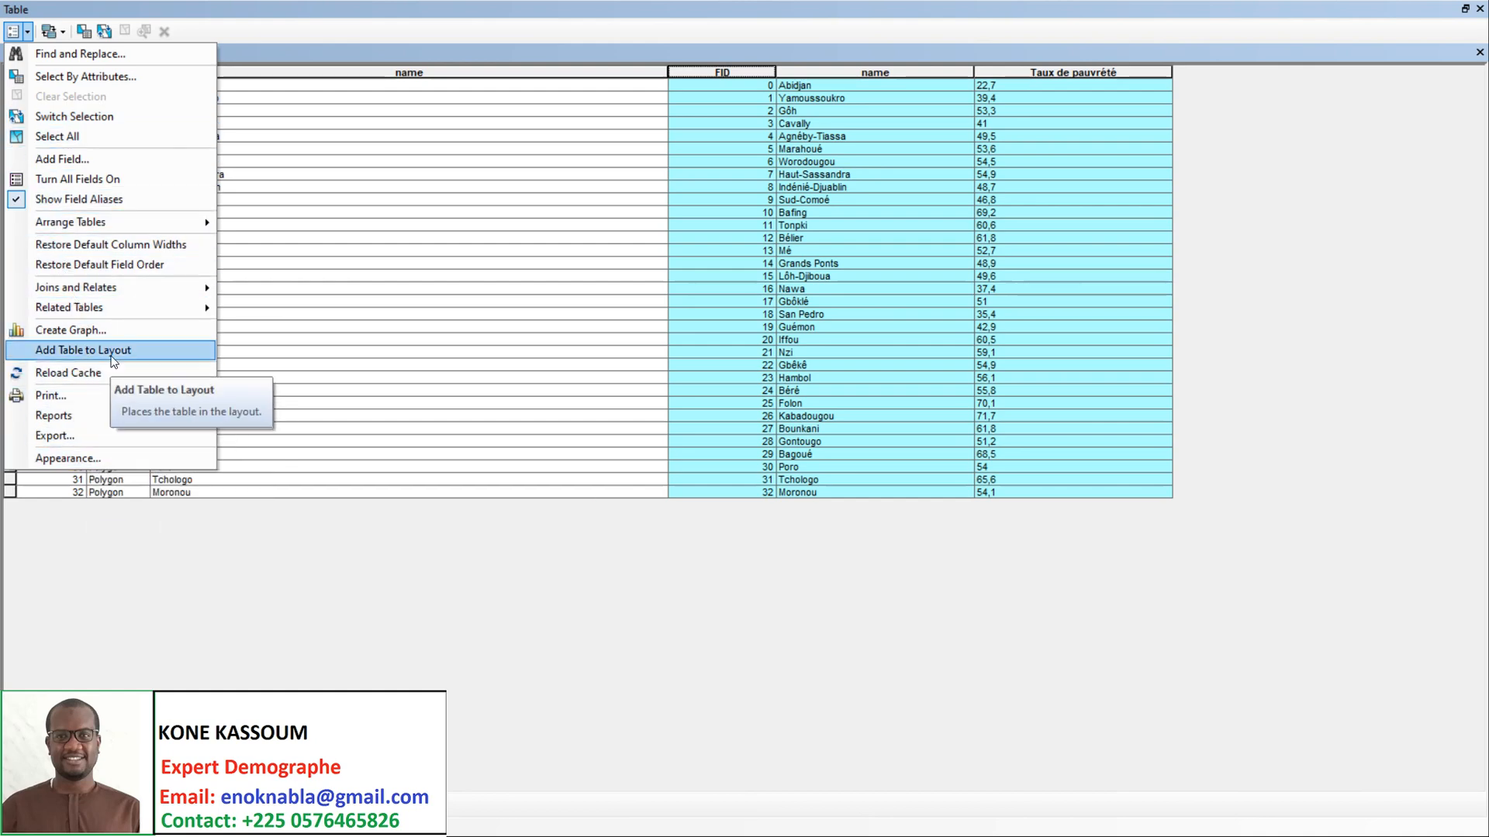
pyautogui.click(183, 246)
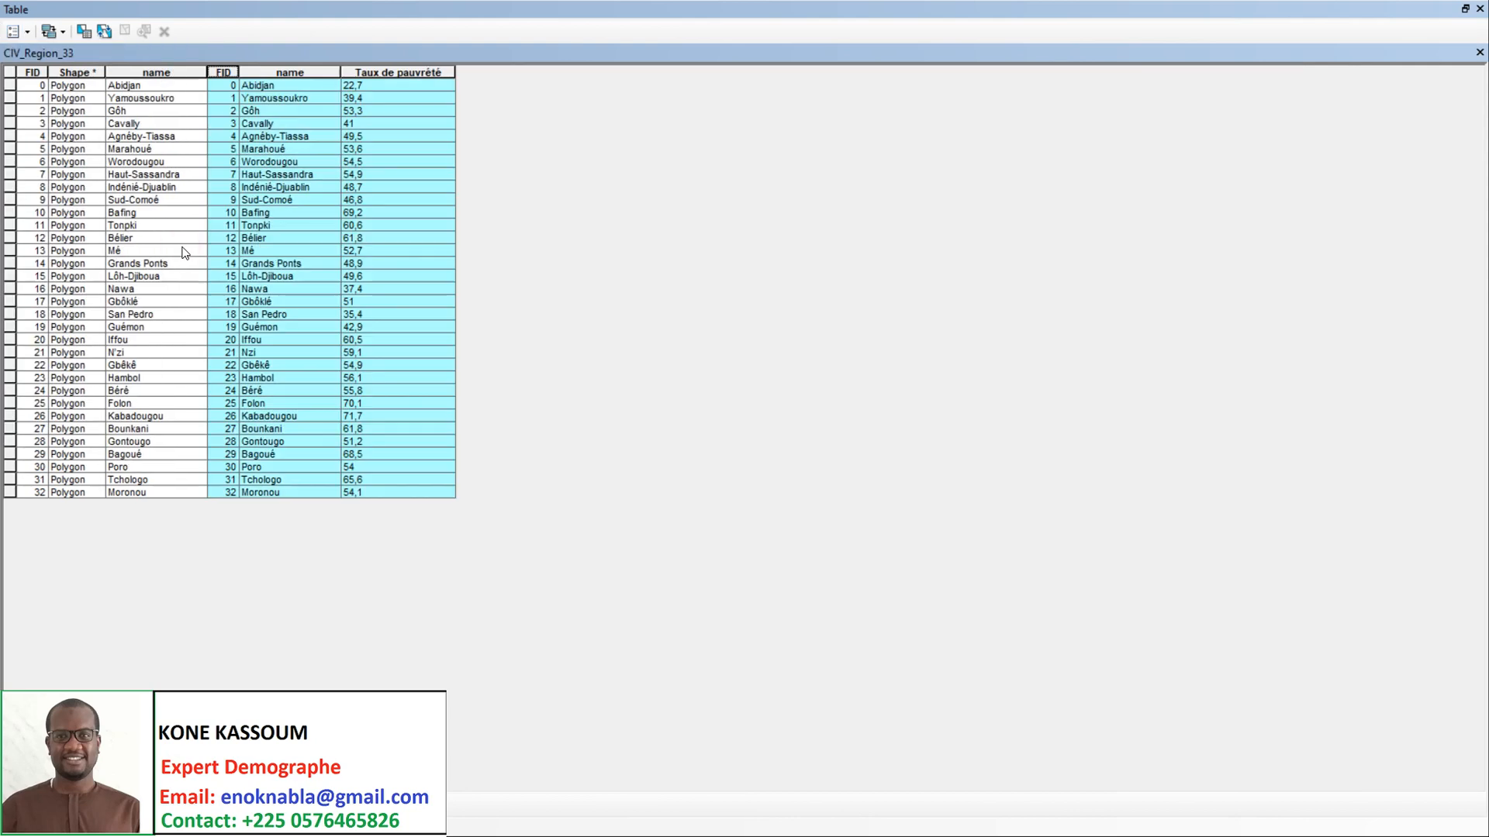
pyautogui.click(501, 304)
pyautogui.click(305, 252)
pyautogui.click(387, 266)
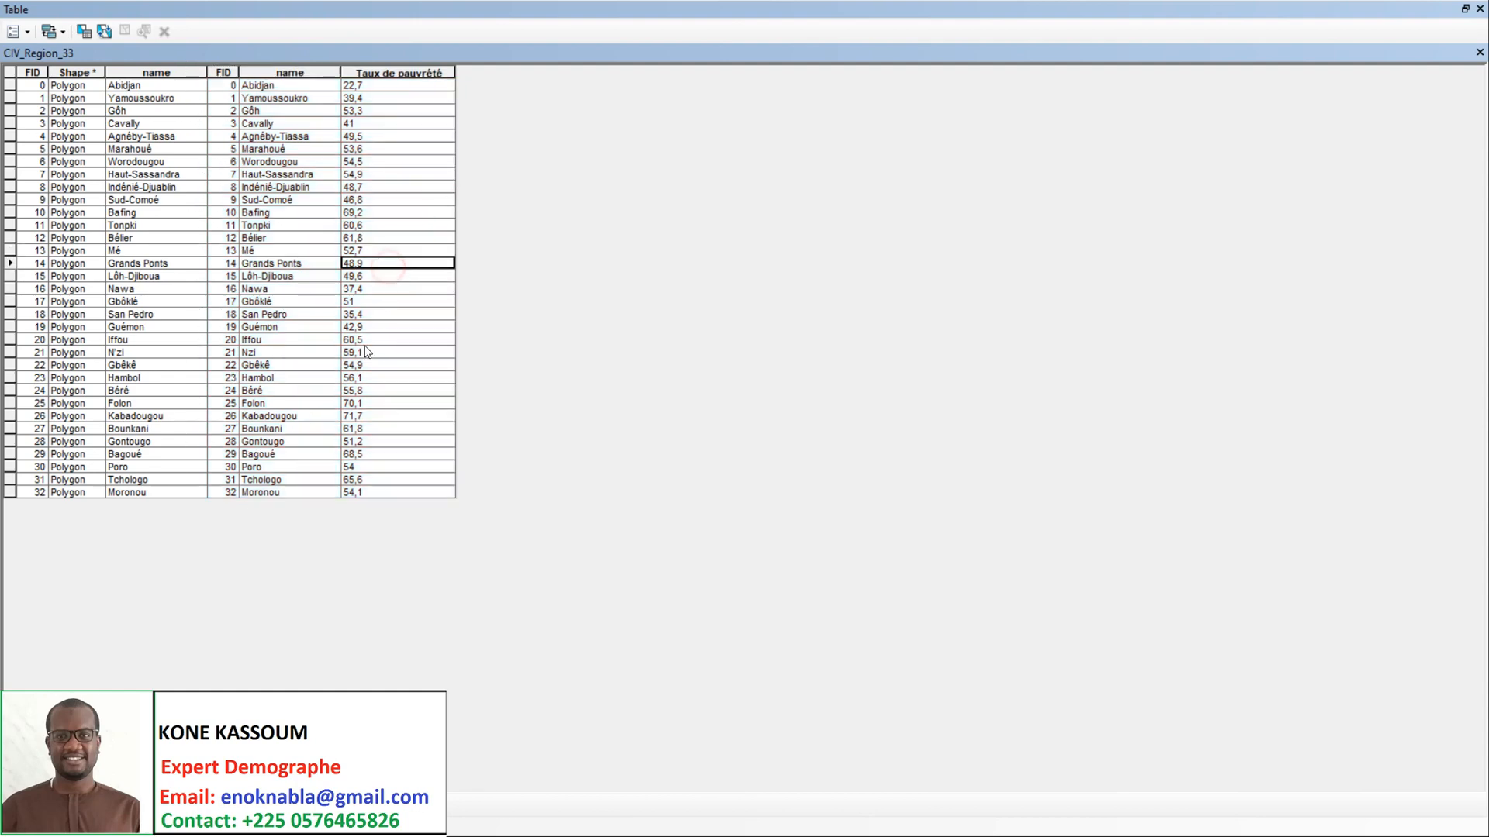
pyautogui.click(417, 223)
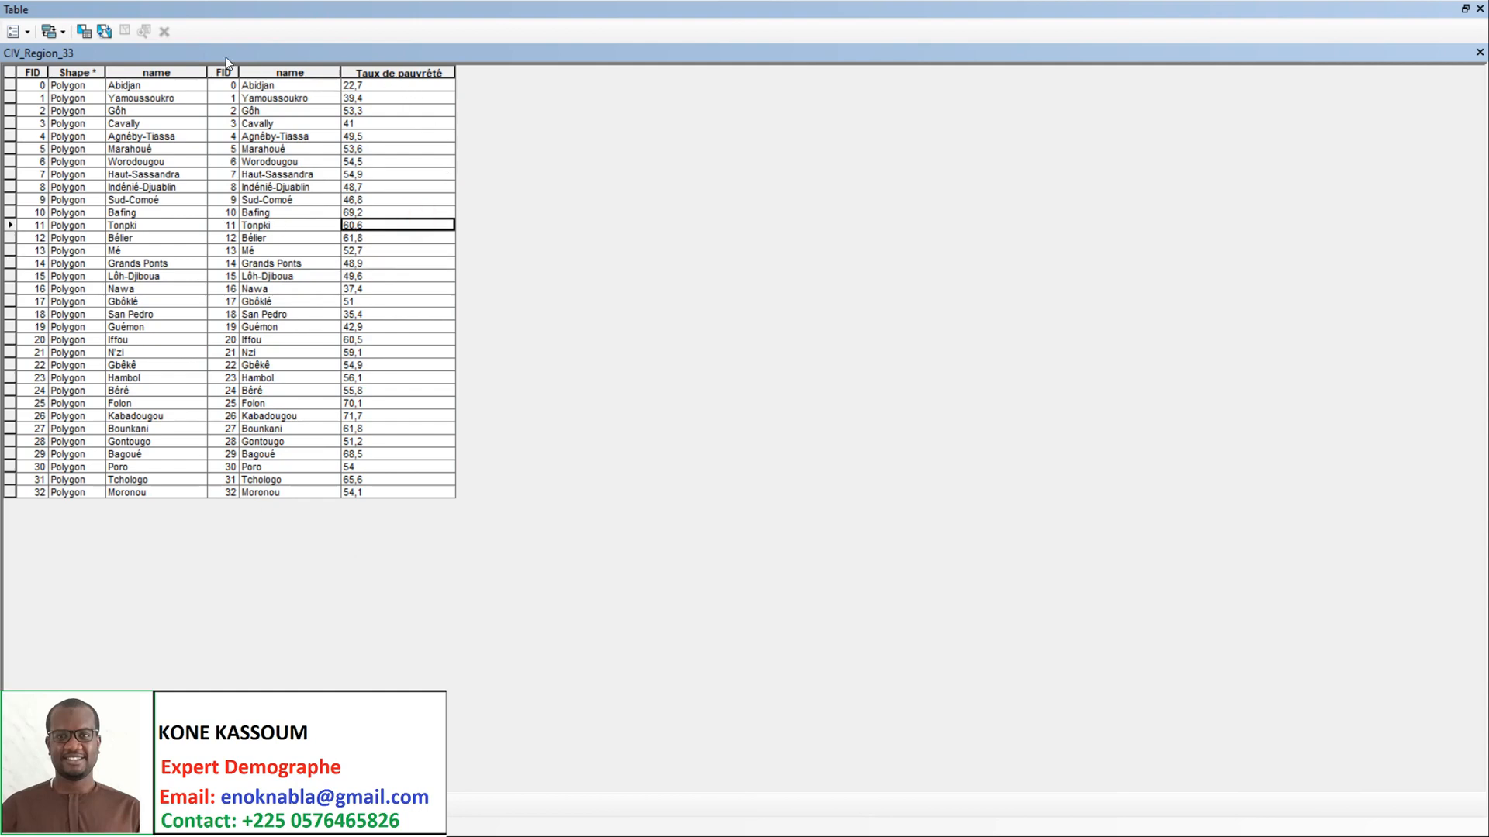
# - Try to delete the layer's original name field from the joined attribute table
pyautogui.click(264, 72)
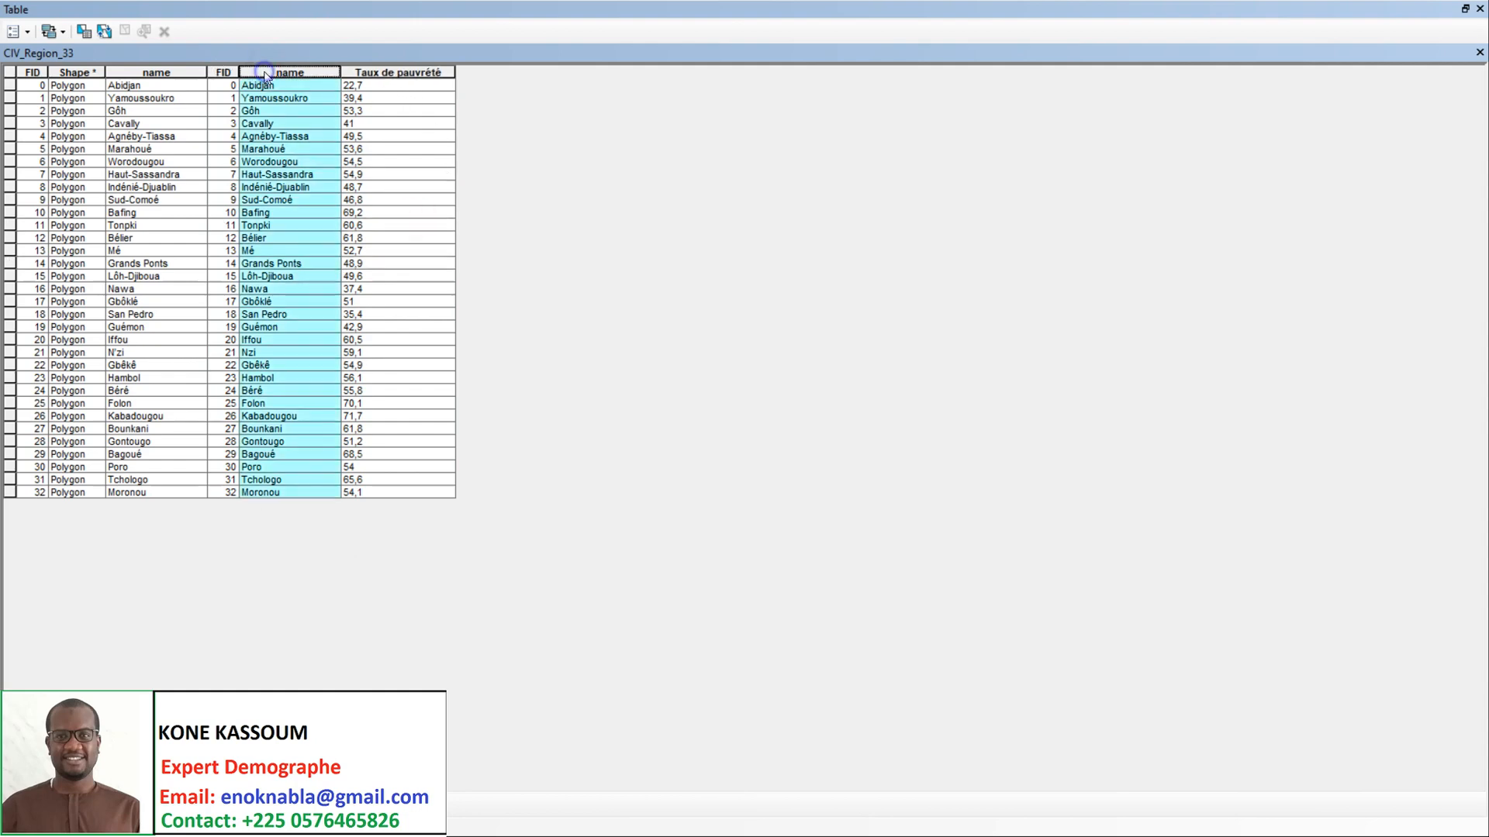
pyautogui.rightClick(264, 74)
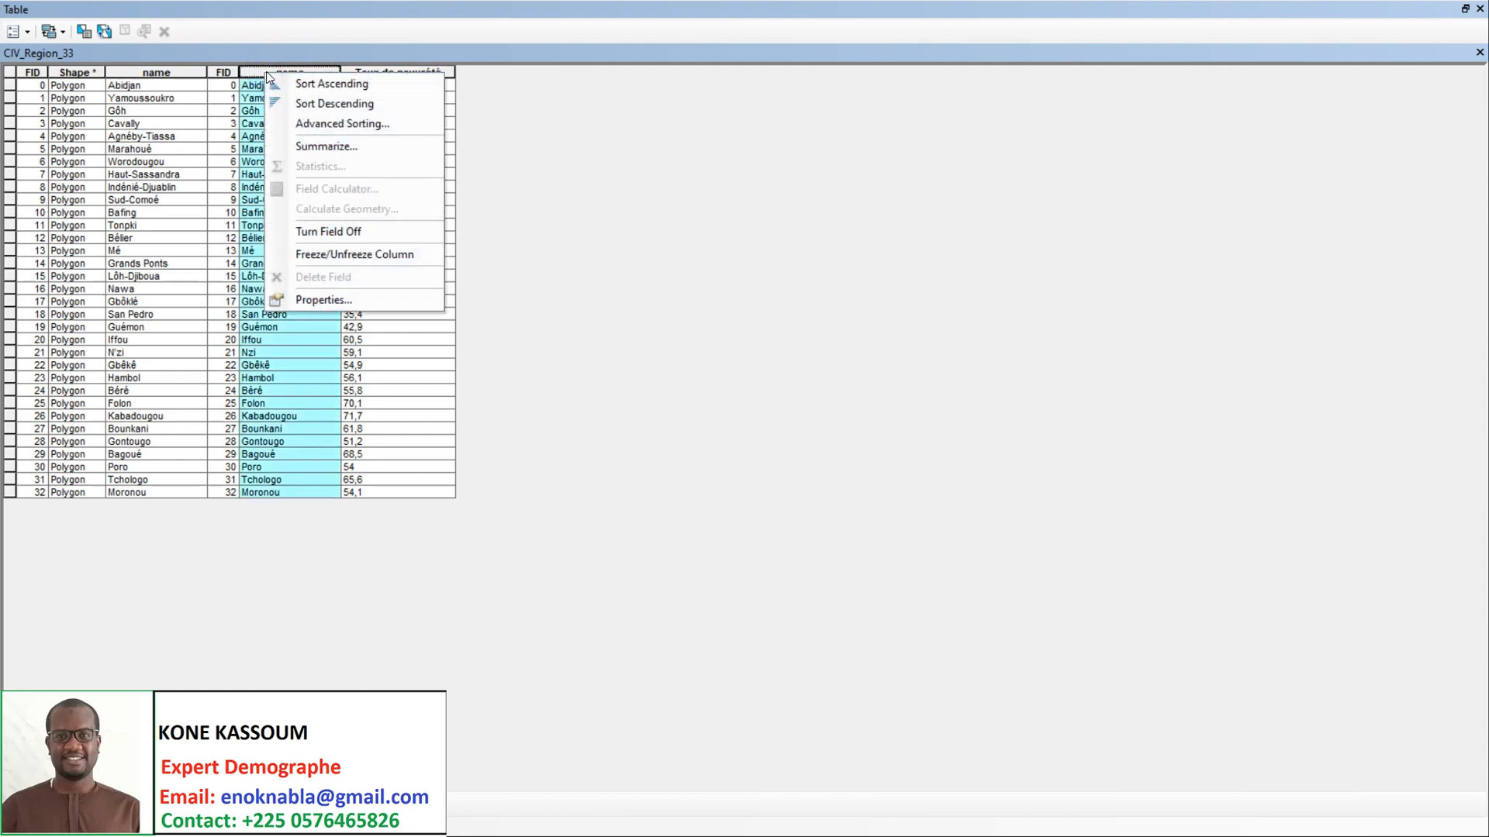
pyautogui.click(189, 74)
pyautogui.rightClick(184, 73)
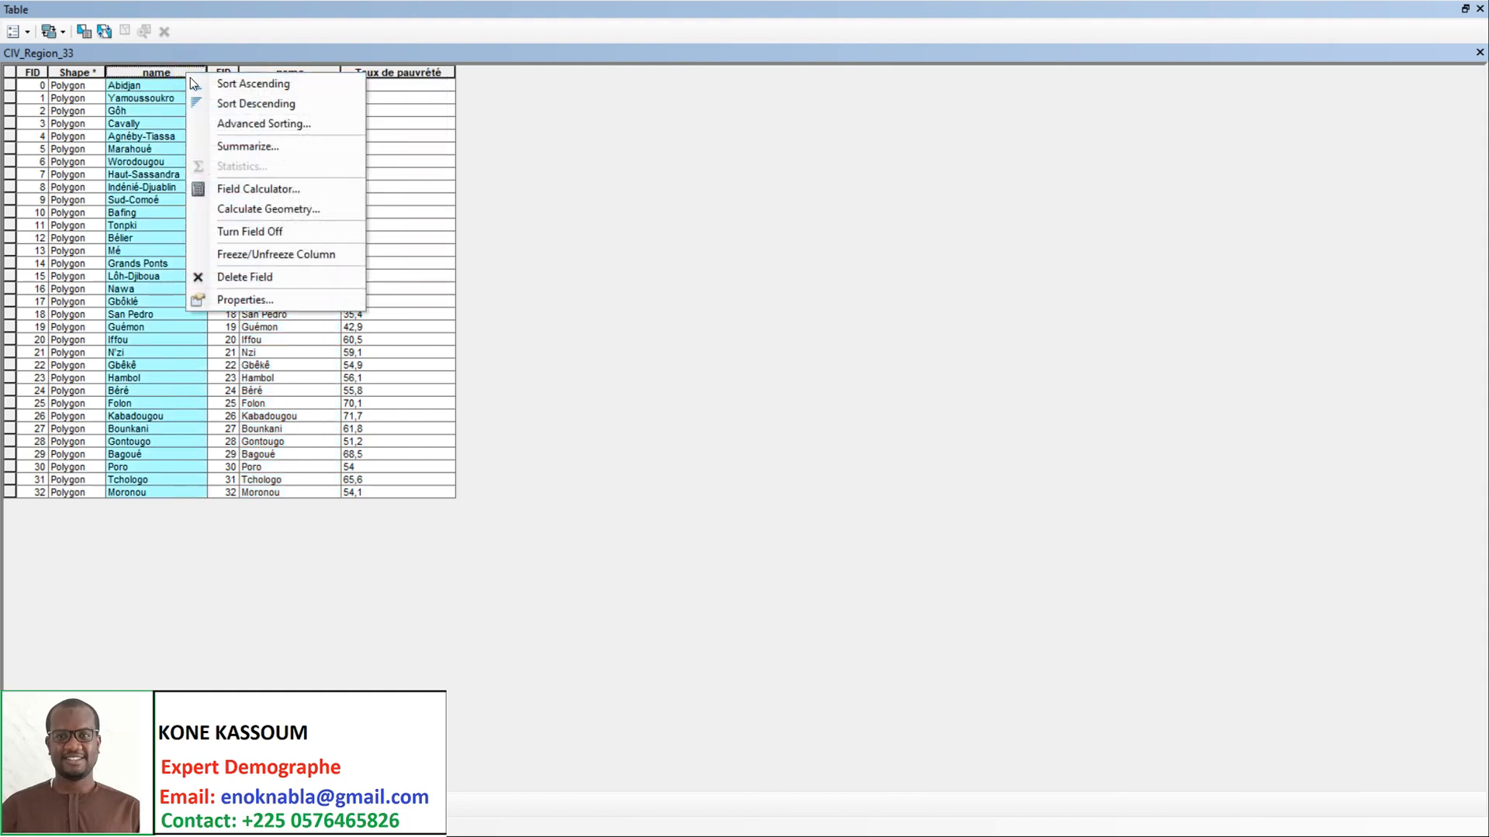
pyautogui.click(277, 279)
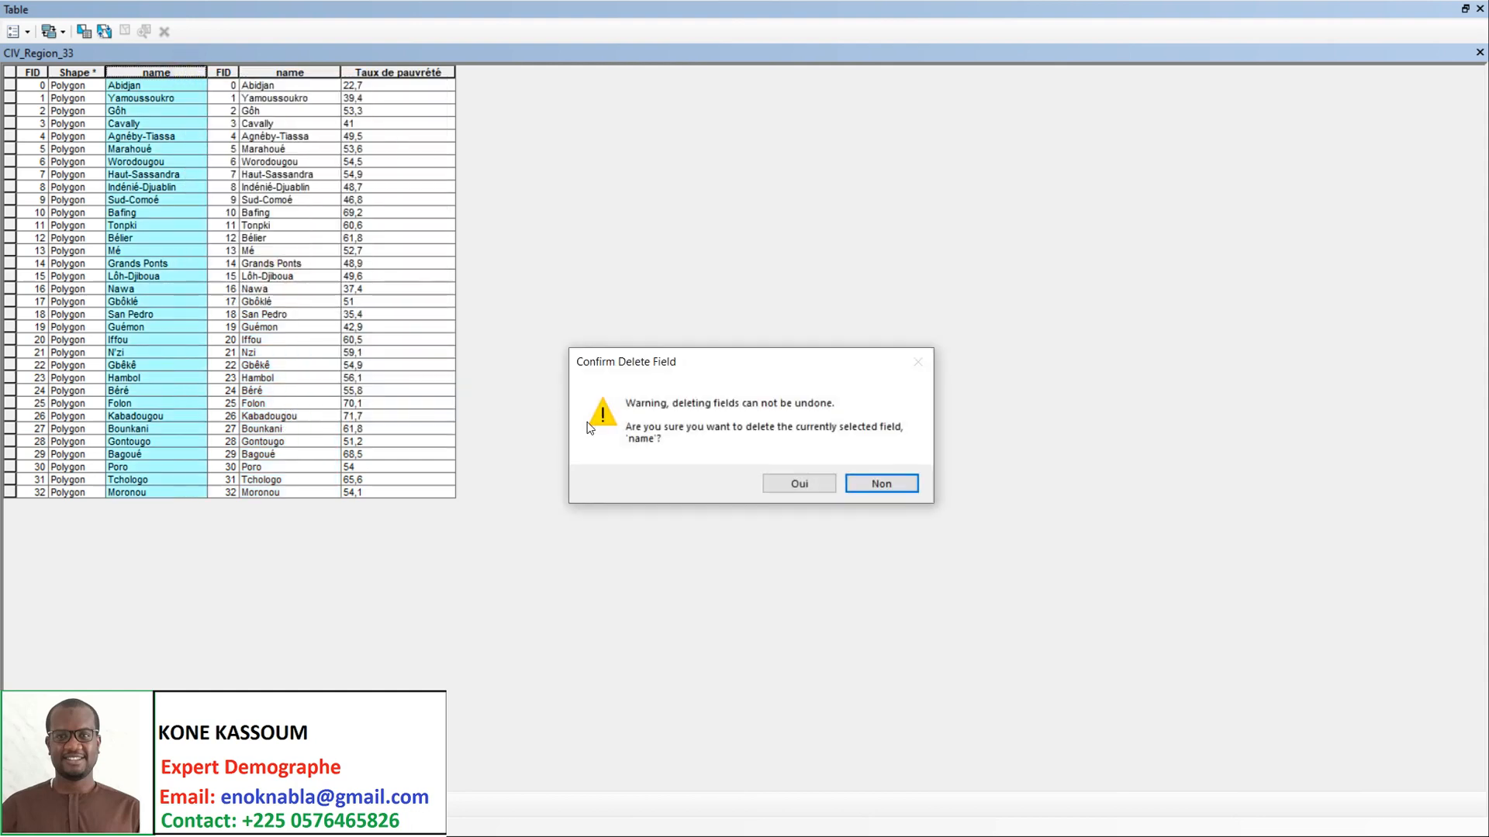
pyautogui.click(788, 484)
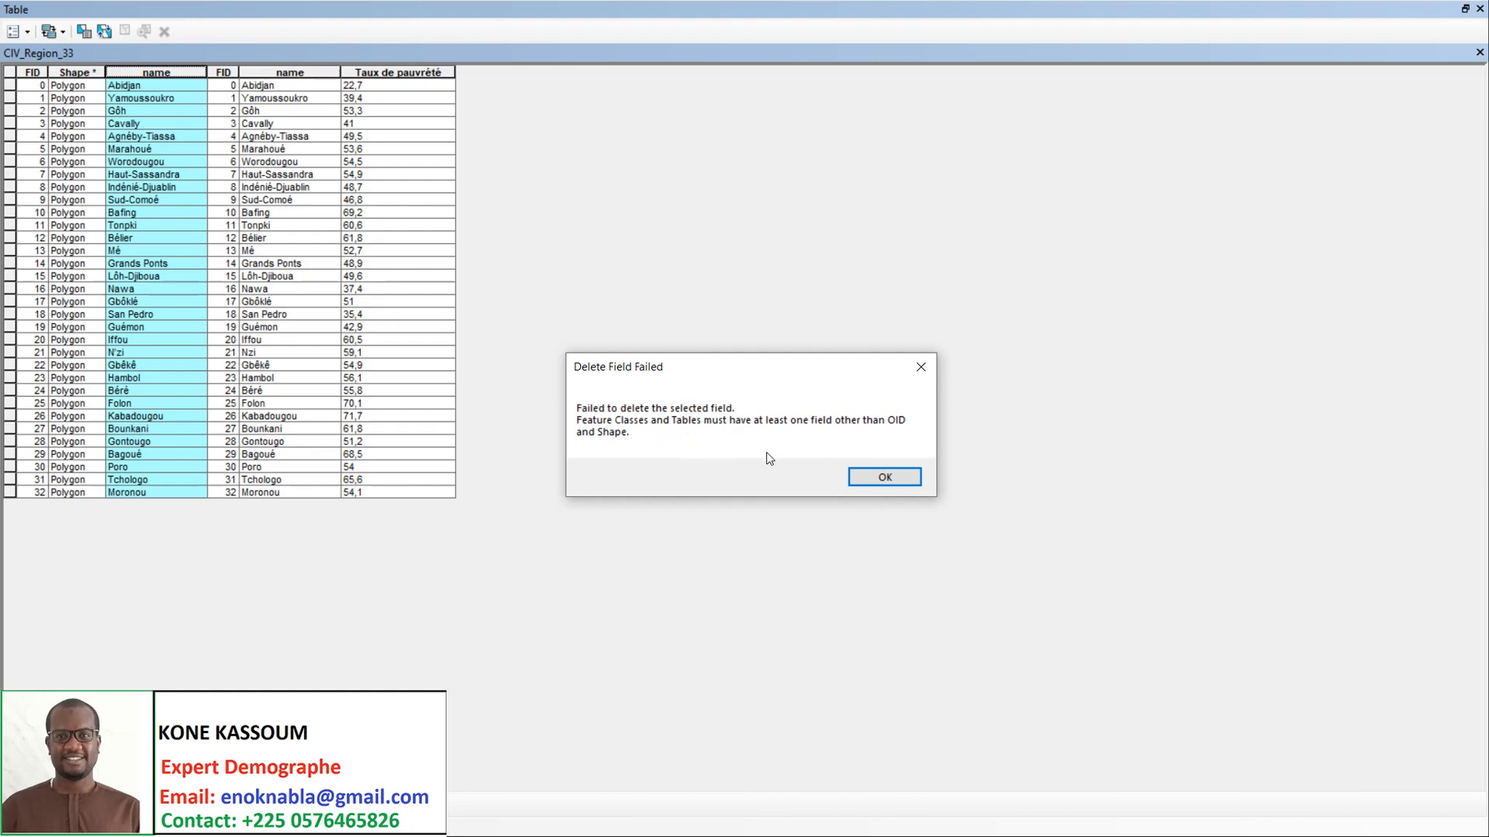
pyautogui.click(884, 477)
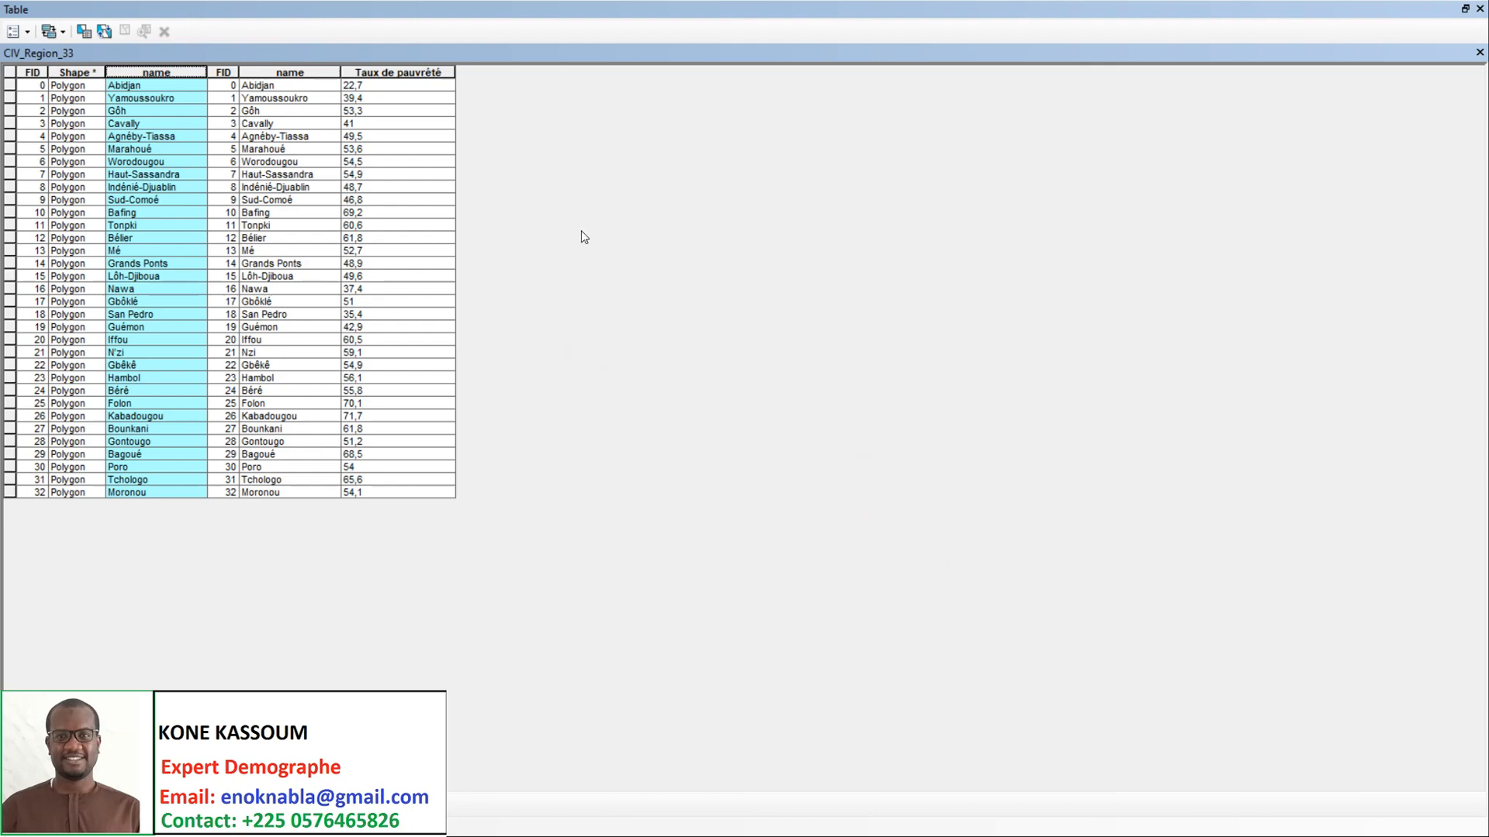
pyautogui.click(431, 174)
pyautogui.click(440, 250)
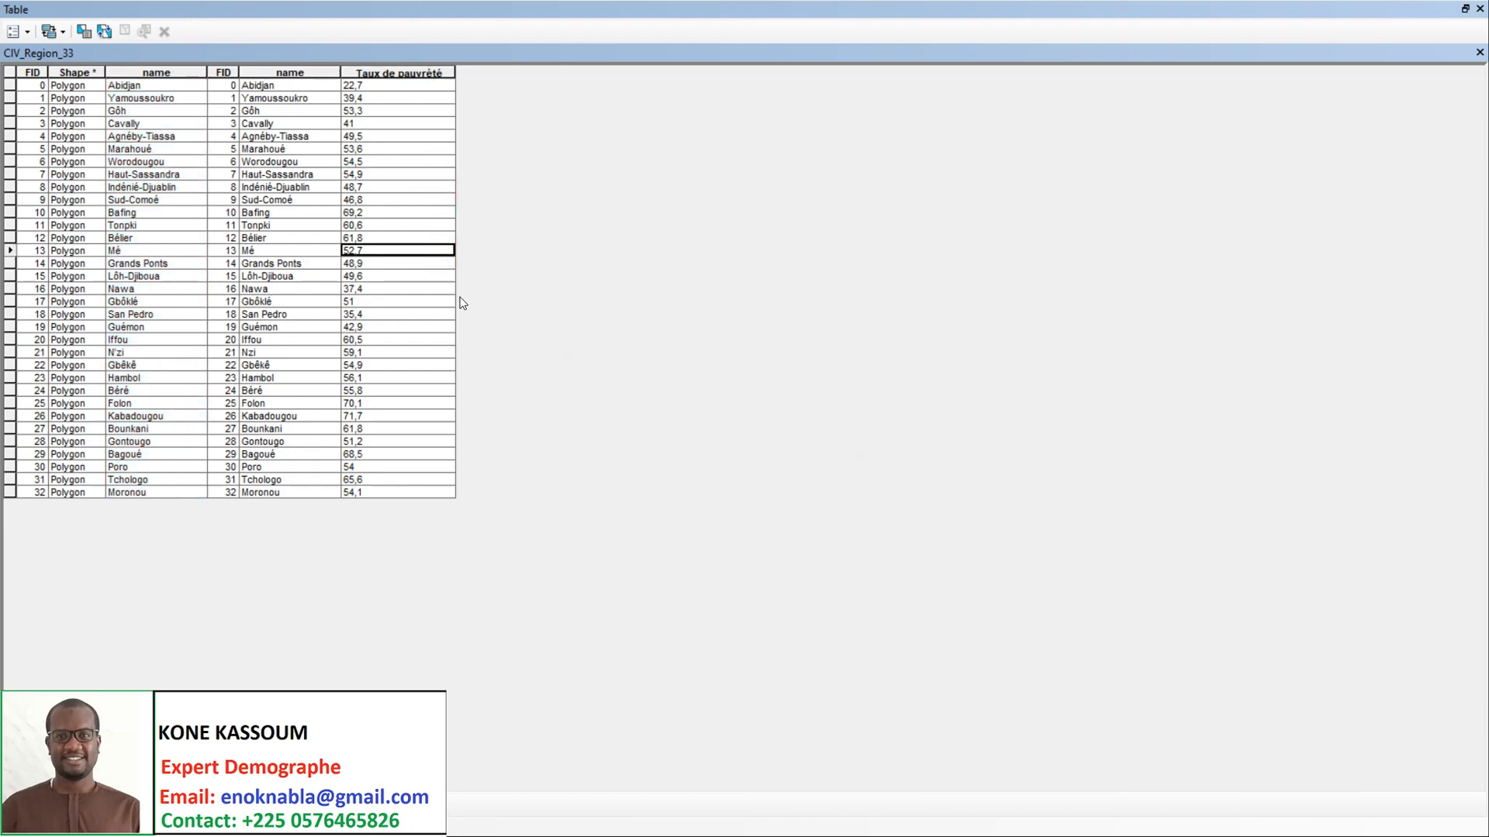
# - Check the data type of the Taux de pauvrété field in its properties, leaving them unchanged
pyautogui.click(414, 71)
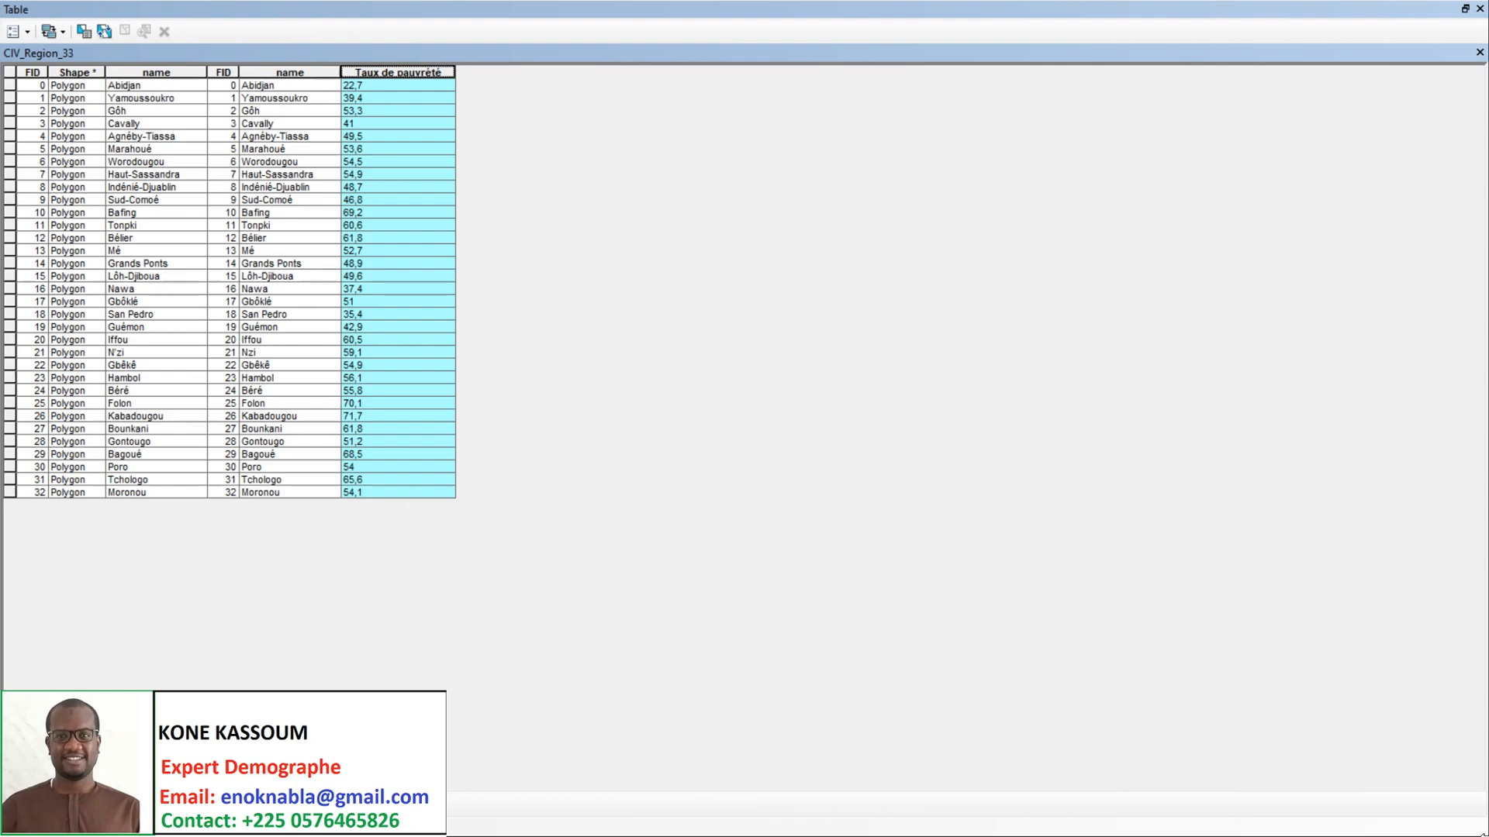
pyautogui.rightClick(361, 75)
pyautogui.click(481, 295)
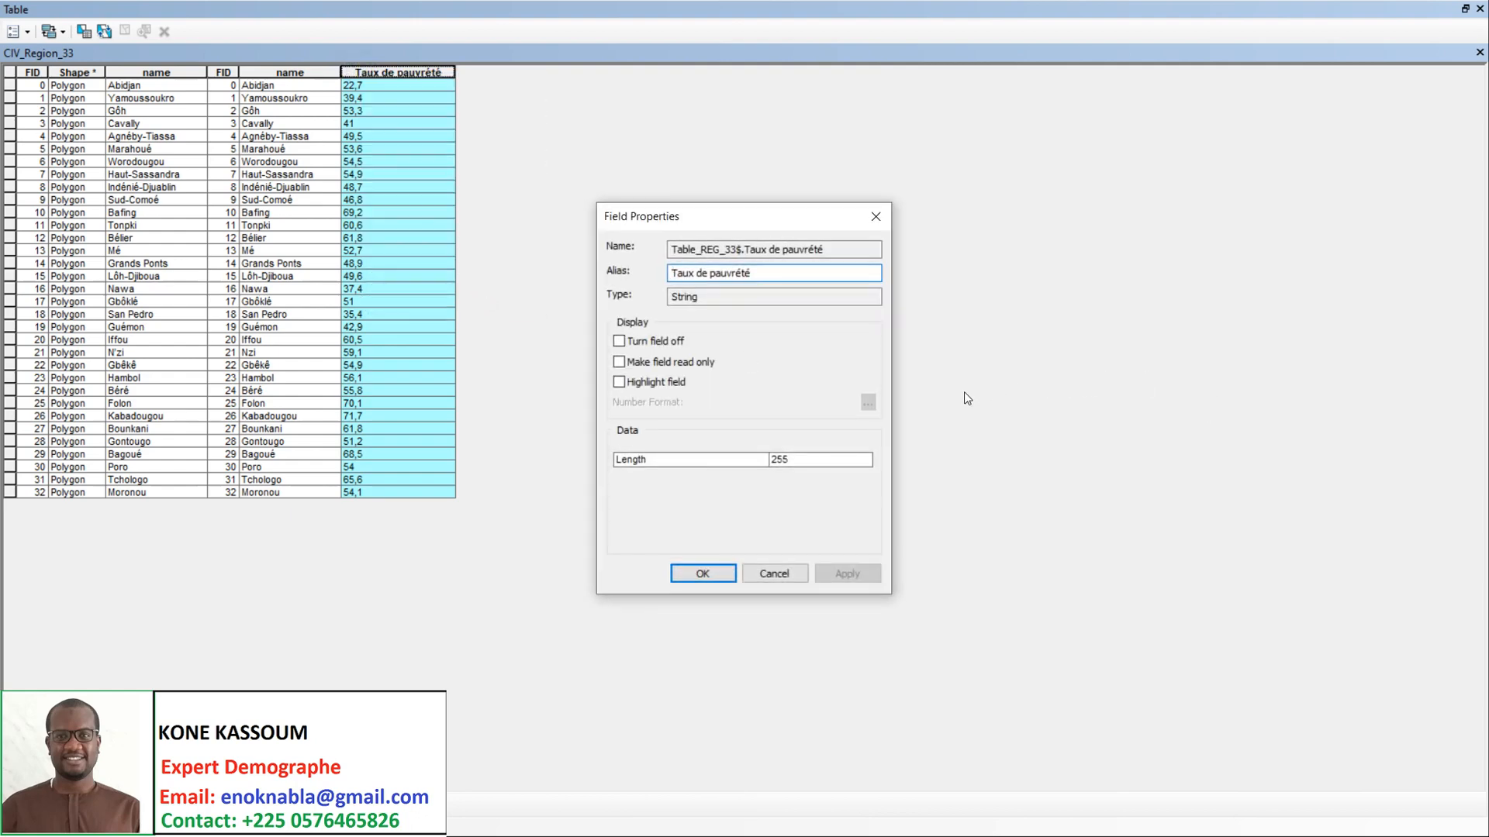
pyautogui.click(722, 302)
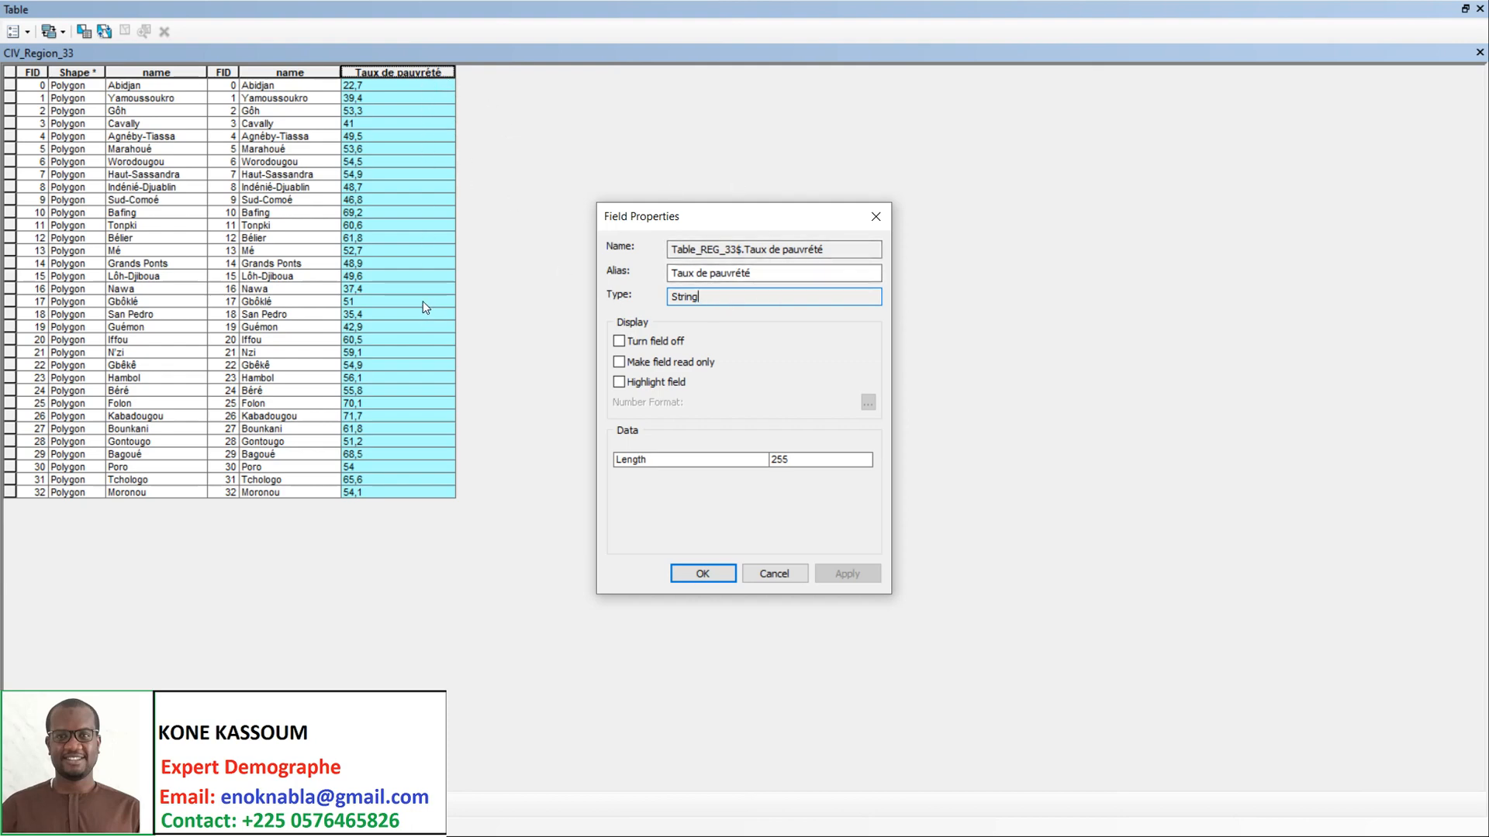
pyautogui.click(869, 211)
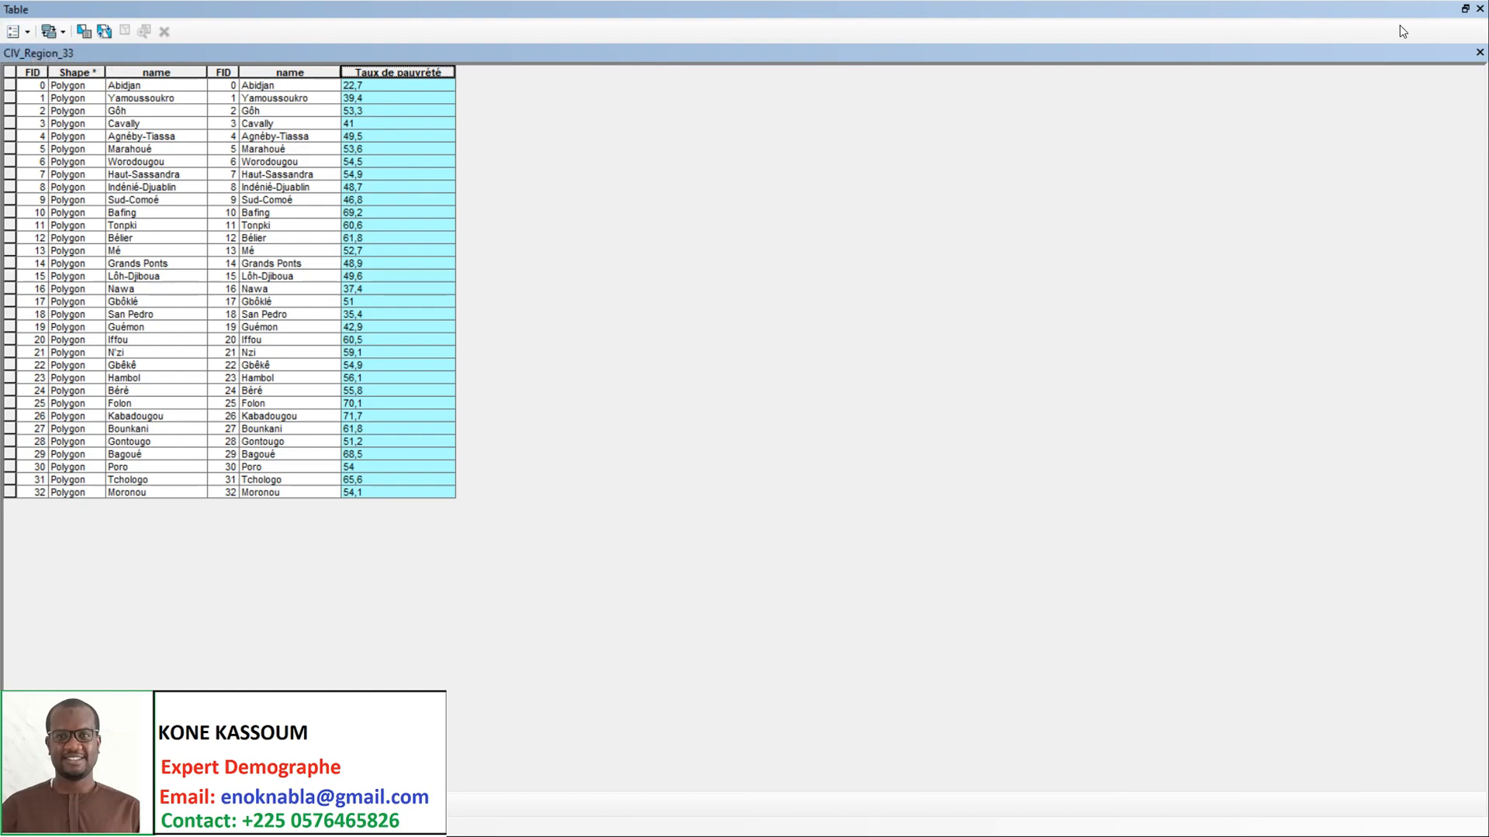
# - Restore the table window to its smaller size and add a Float field named Poverty with precision 4
pyautogui.click(1463, 7)
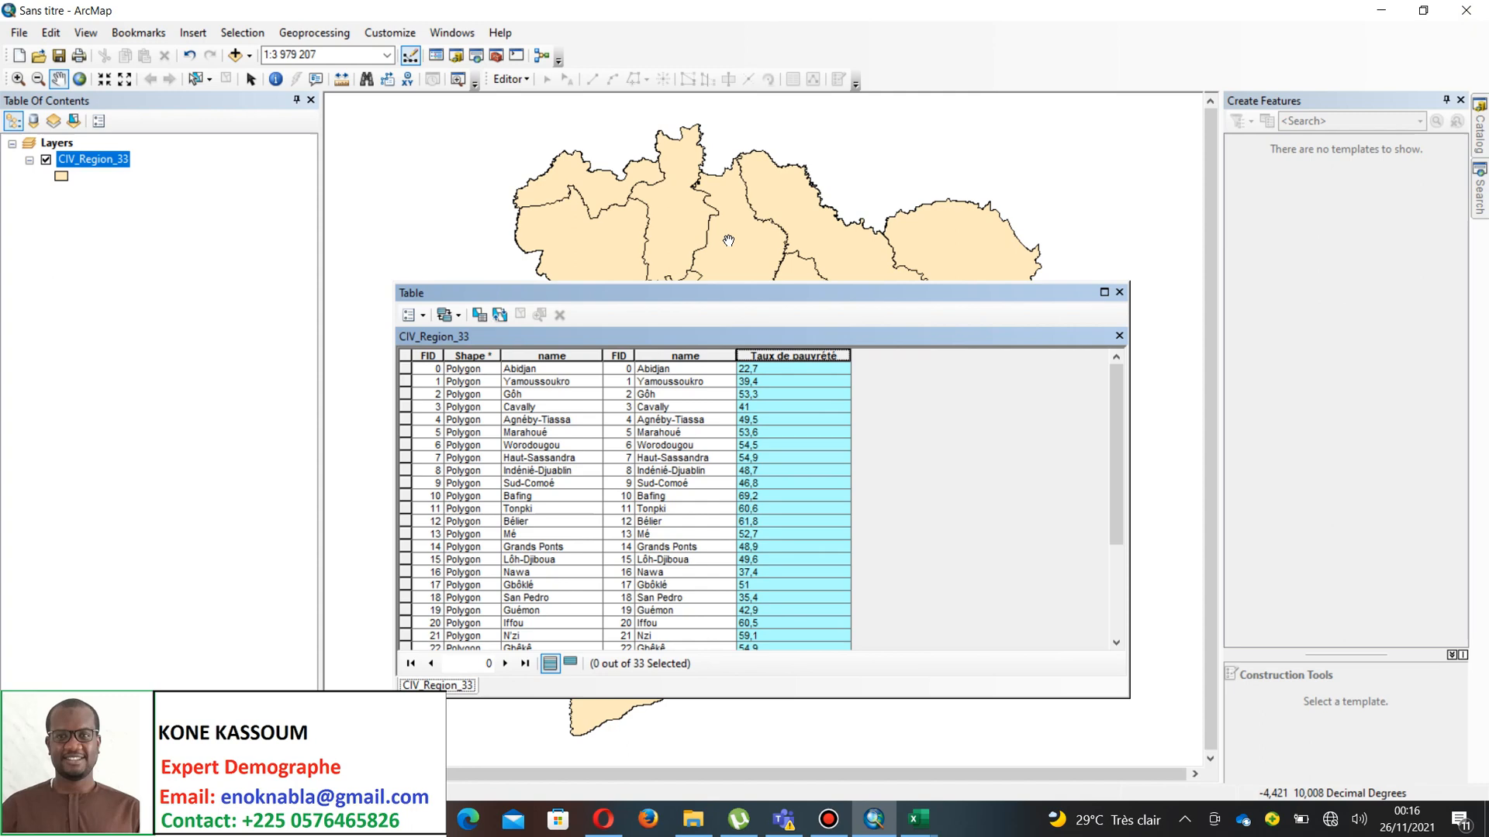
pyautogui.click(427, 318)
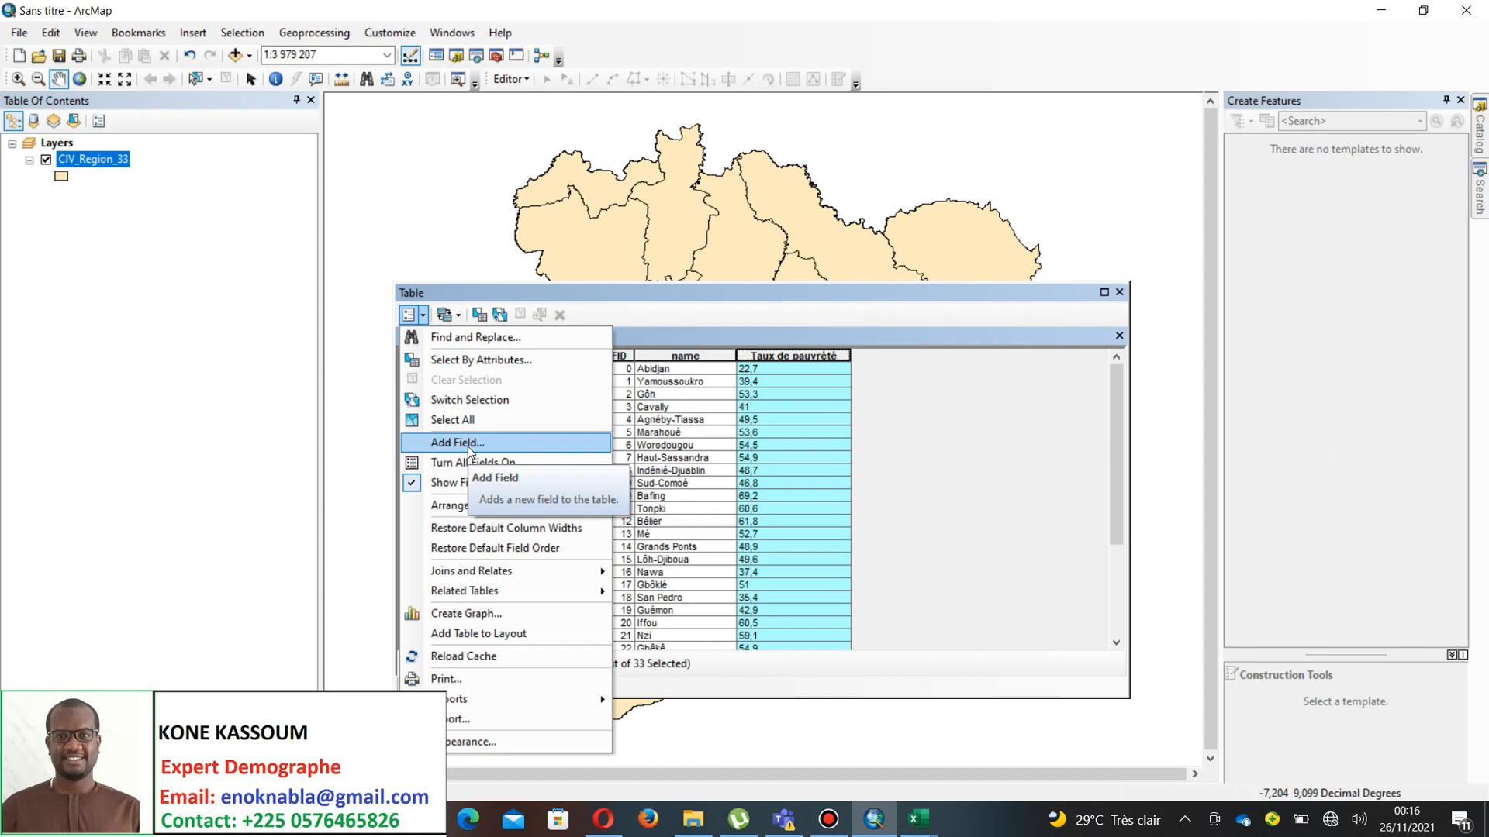
pyautogui.click(469, 443)
pyautogui.click(708, 308)
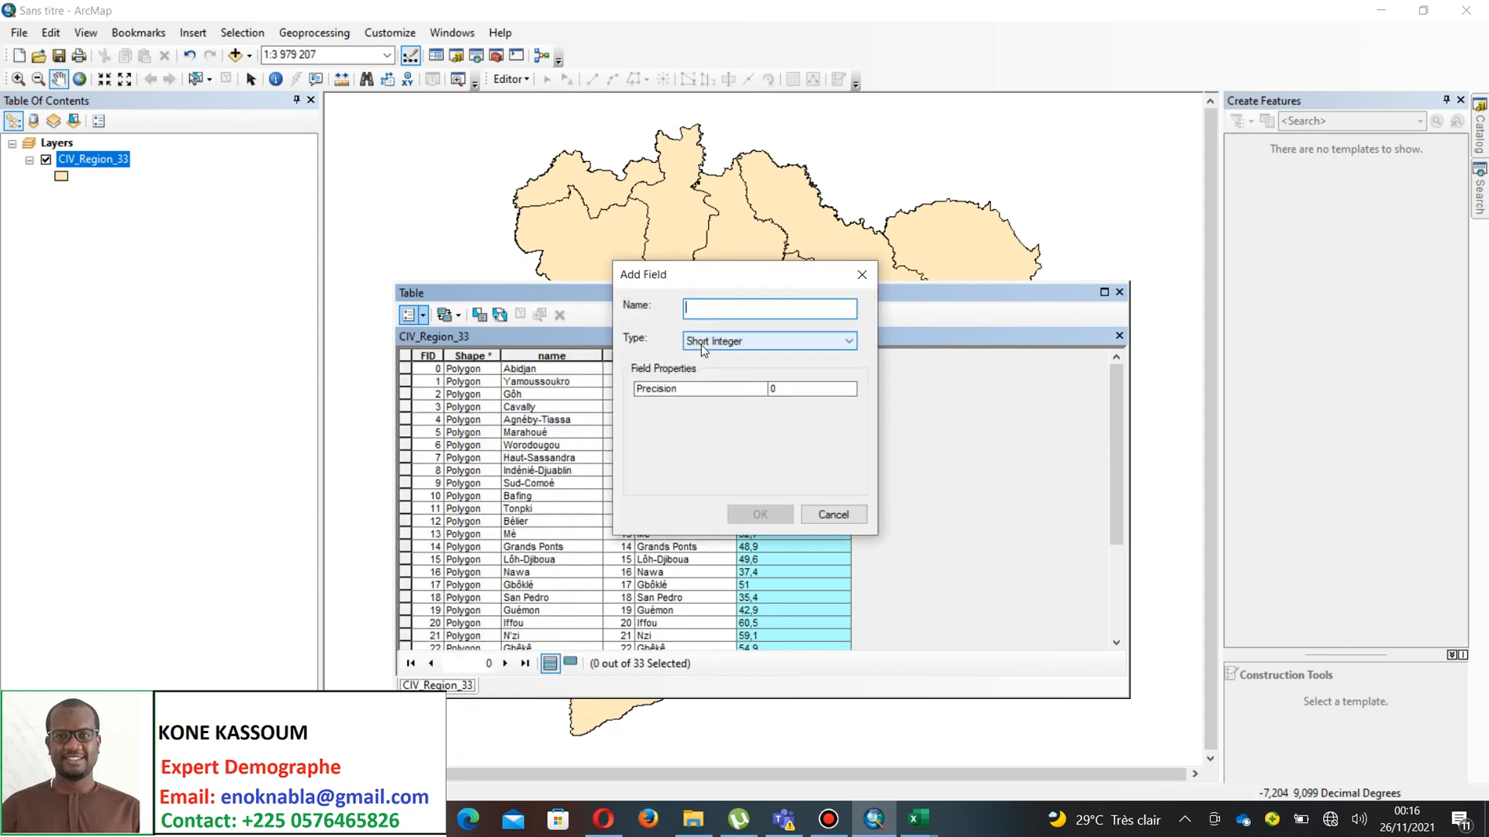
pyautogui.write('Povert')
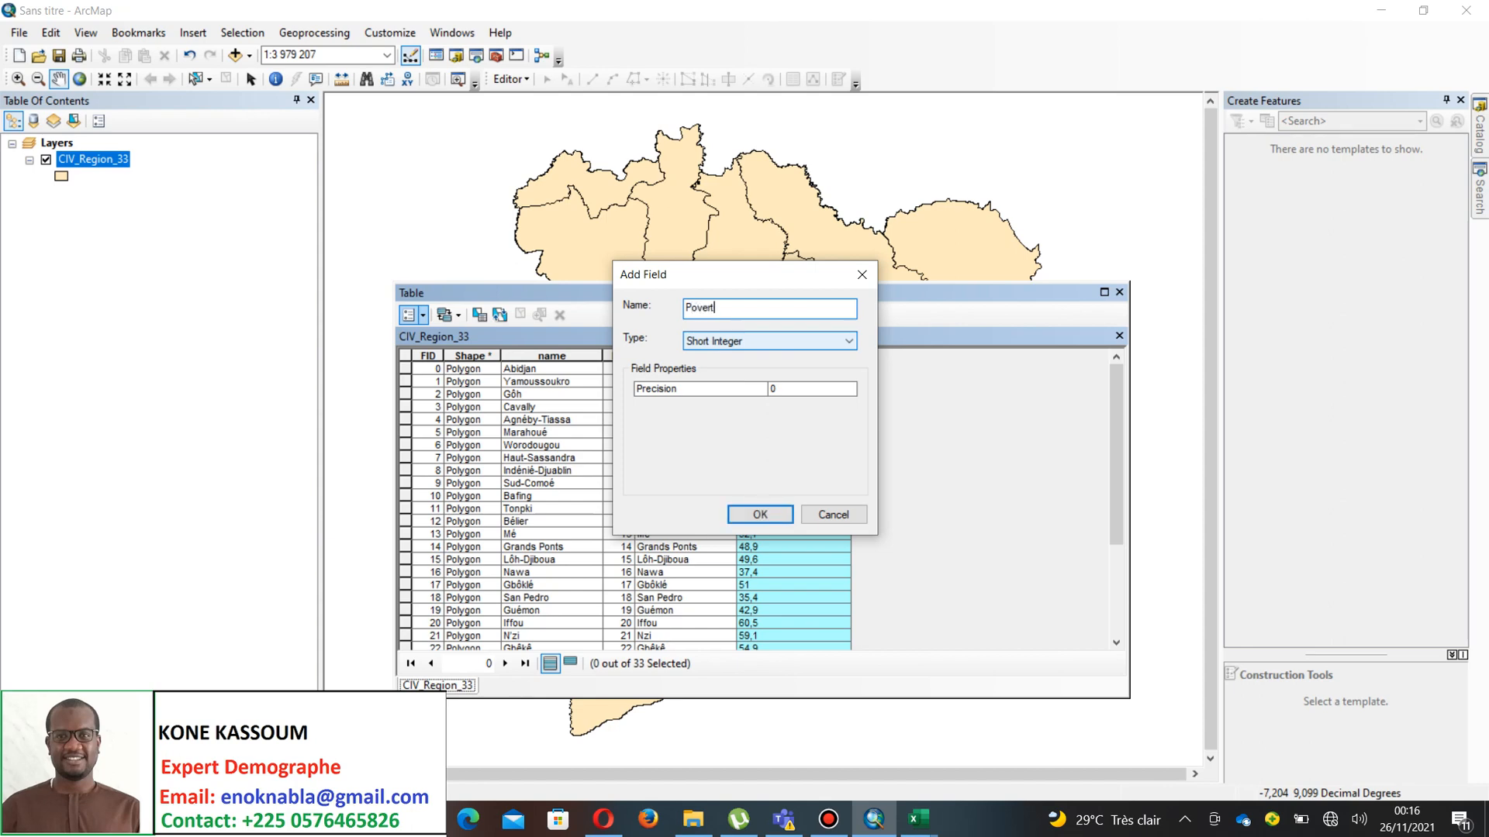
pyautogui.write('y')
pyautogui.click(821, 344)
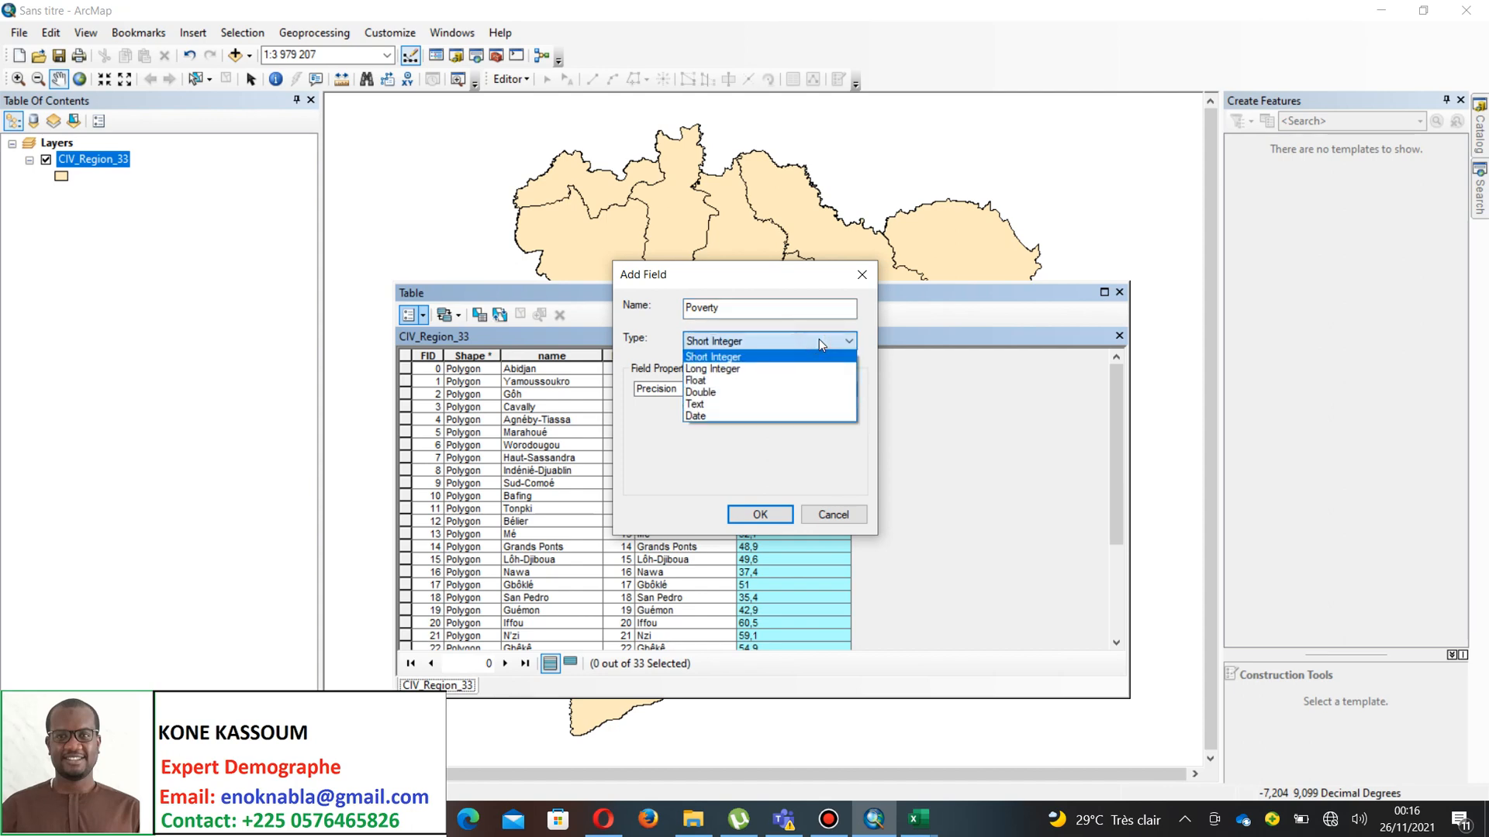
pyautogui.click(814, 381)
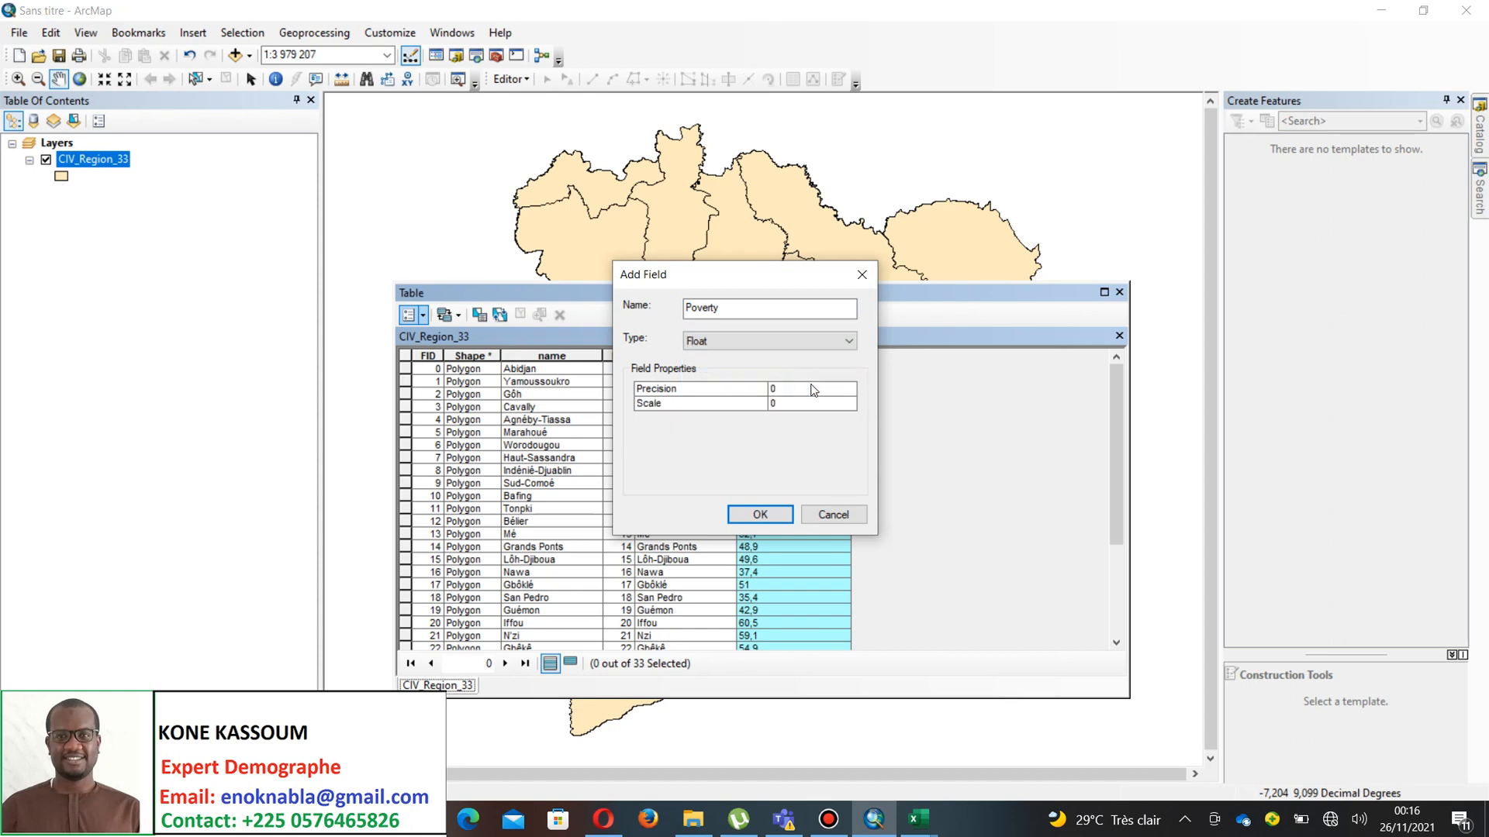
pyautogui.click(802, 390)
pyautogui.click(801, 390)
pyautogui.write('4')
pyautogui.click(758, 516)
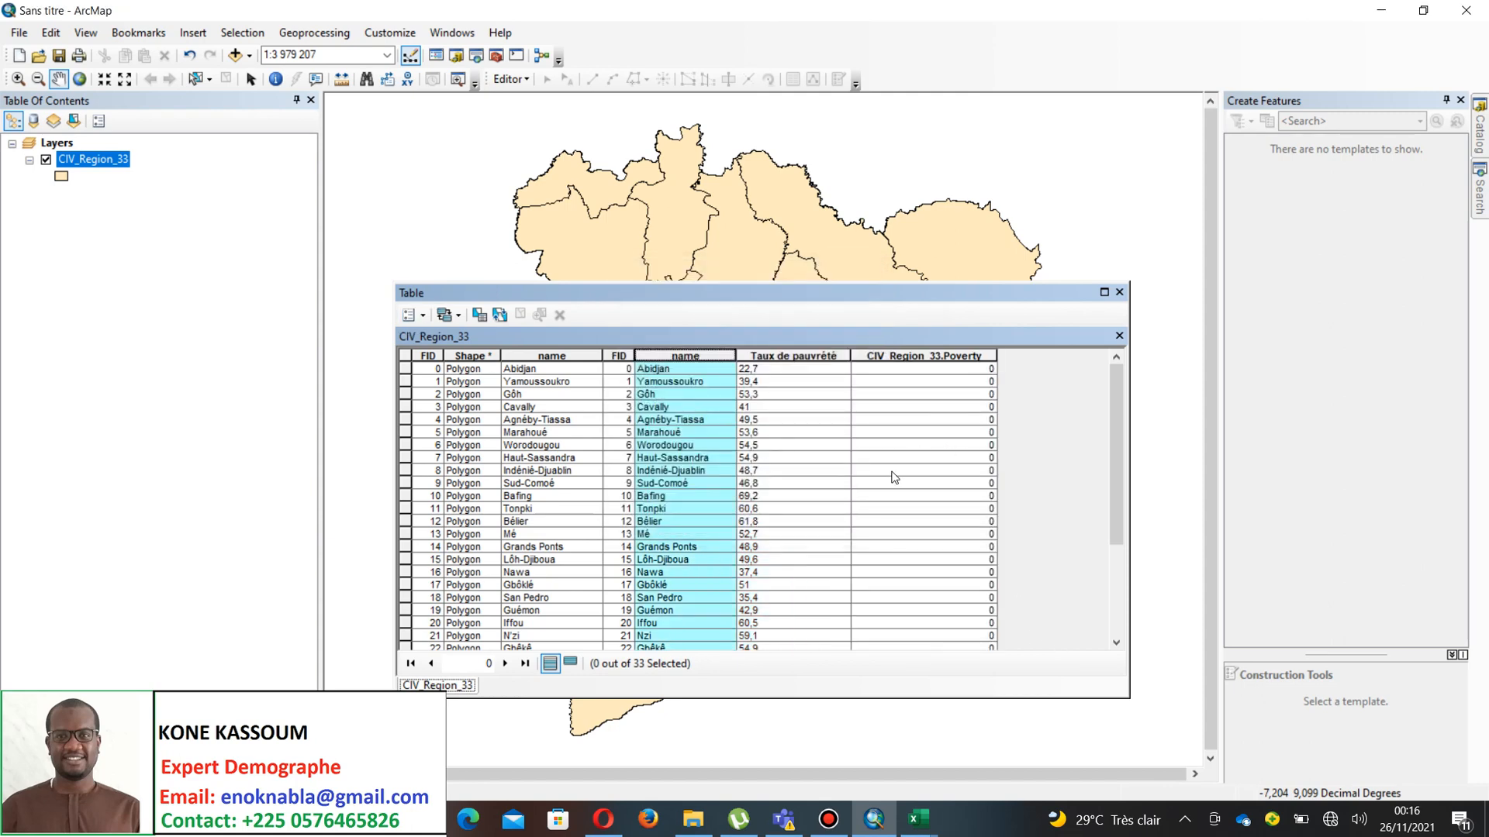
# - Set the Poverty field's number format to Numeric, rounded to 4 significant digits
pyautogui.click(910, 354)
pyautogui.rightClick(910, 355)
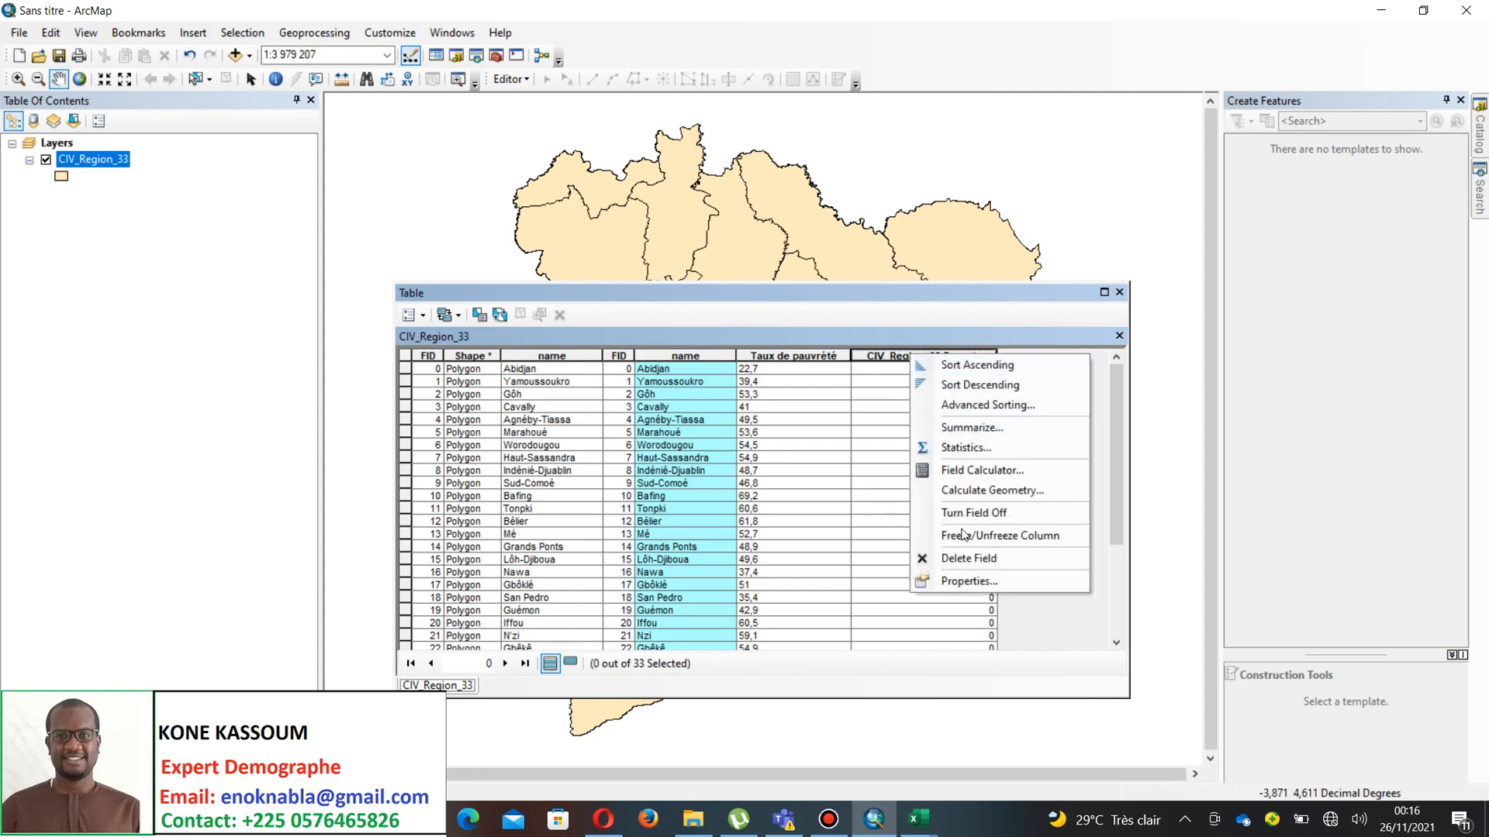
pyautogui.click(954, 582)
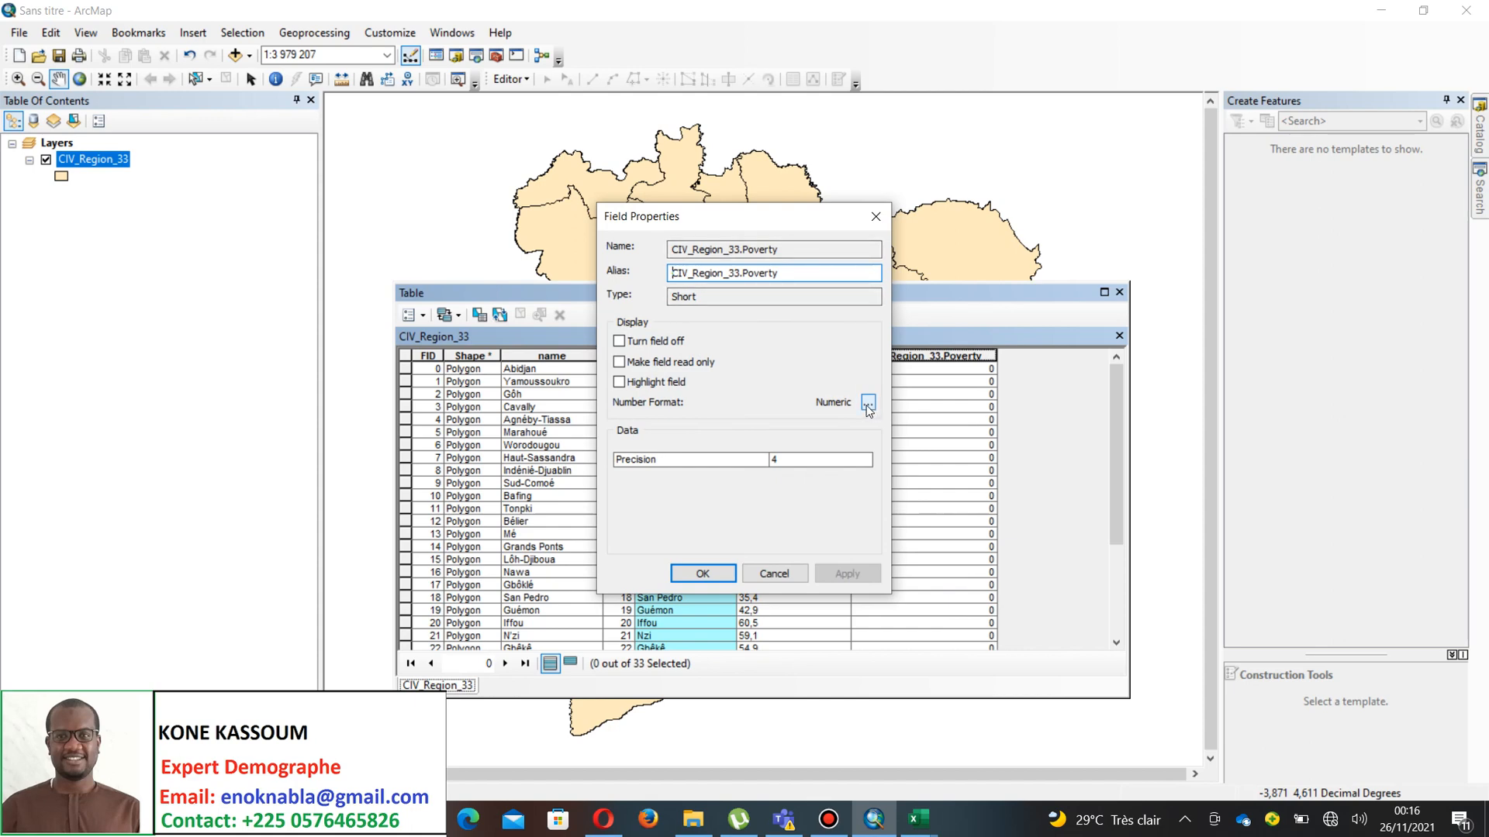
pyautogui.click(741, 296)
pyautogui.click(869, 403)
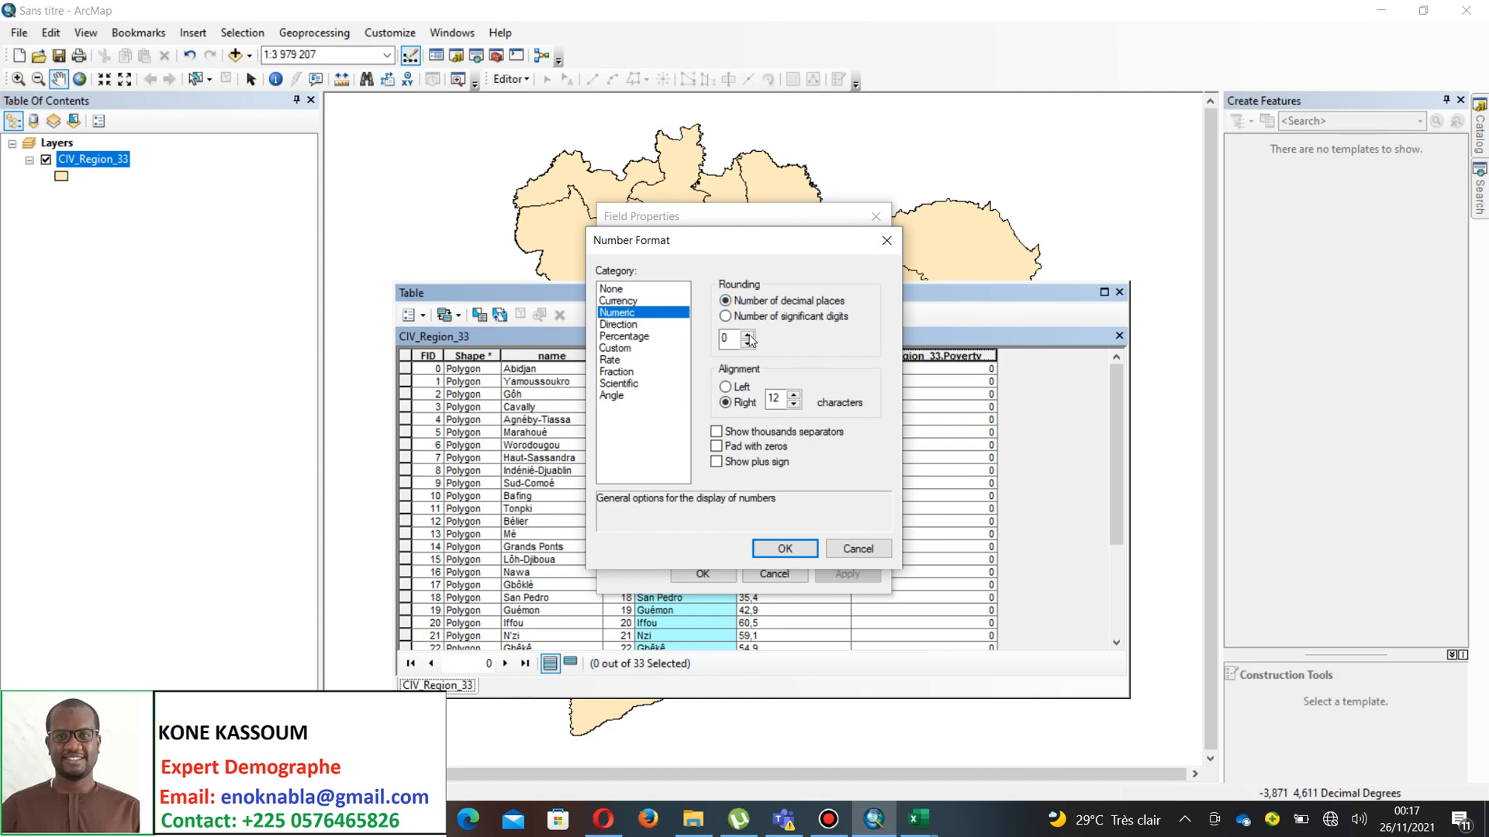
pyautogui.click(747, 334)
pyautogui.click(746, 334)
pyautogui.click(747, 334)
pyautogui.click(747, 334)
pyautogui.click(770, 319)
pyautogui.click(788, 549)
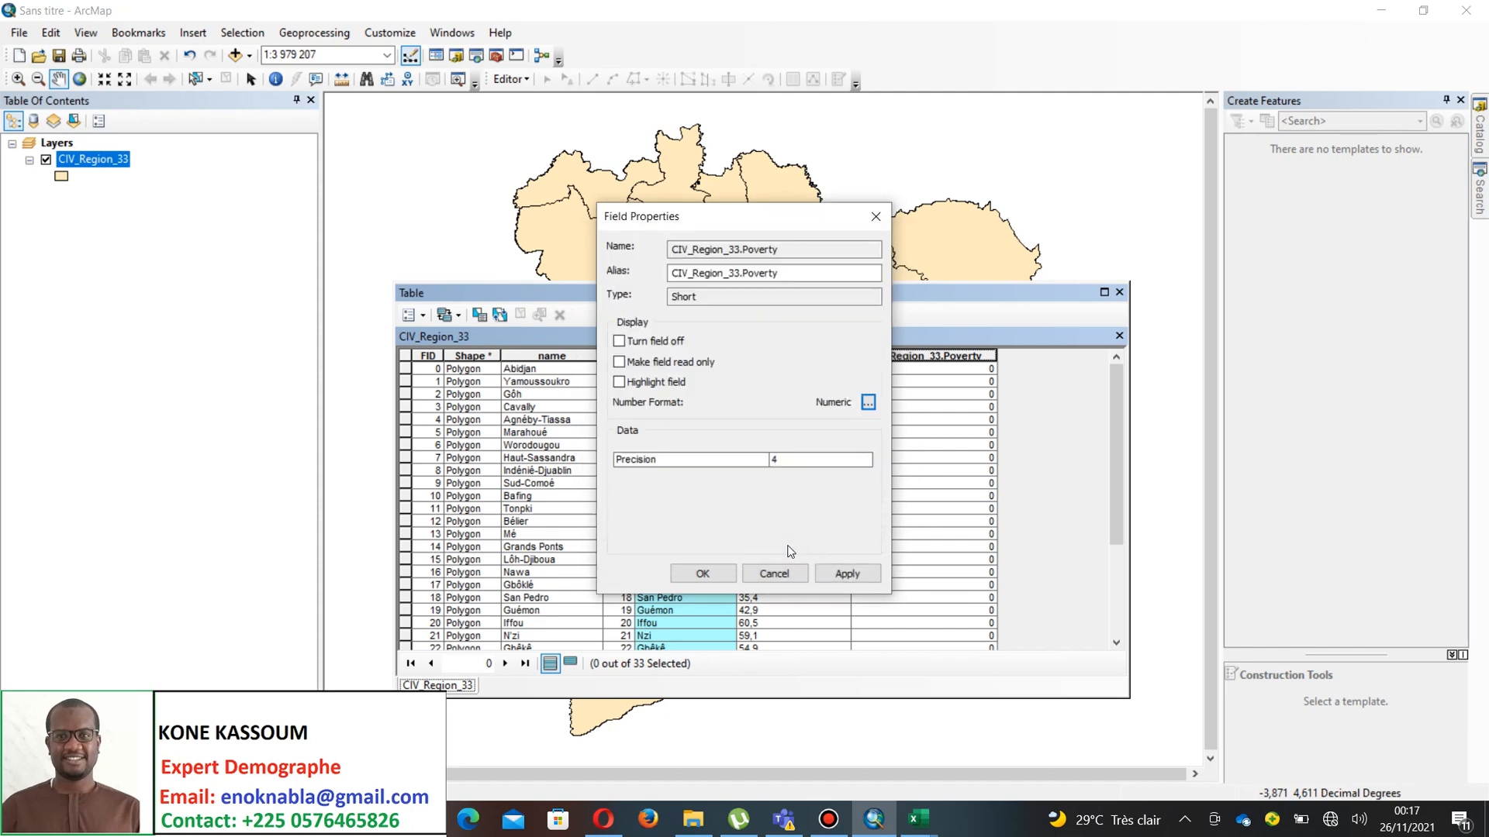
pyautogui.click(702, 573)
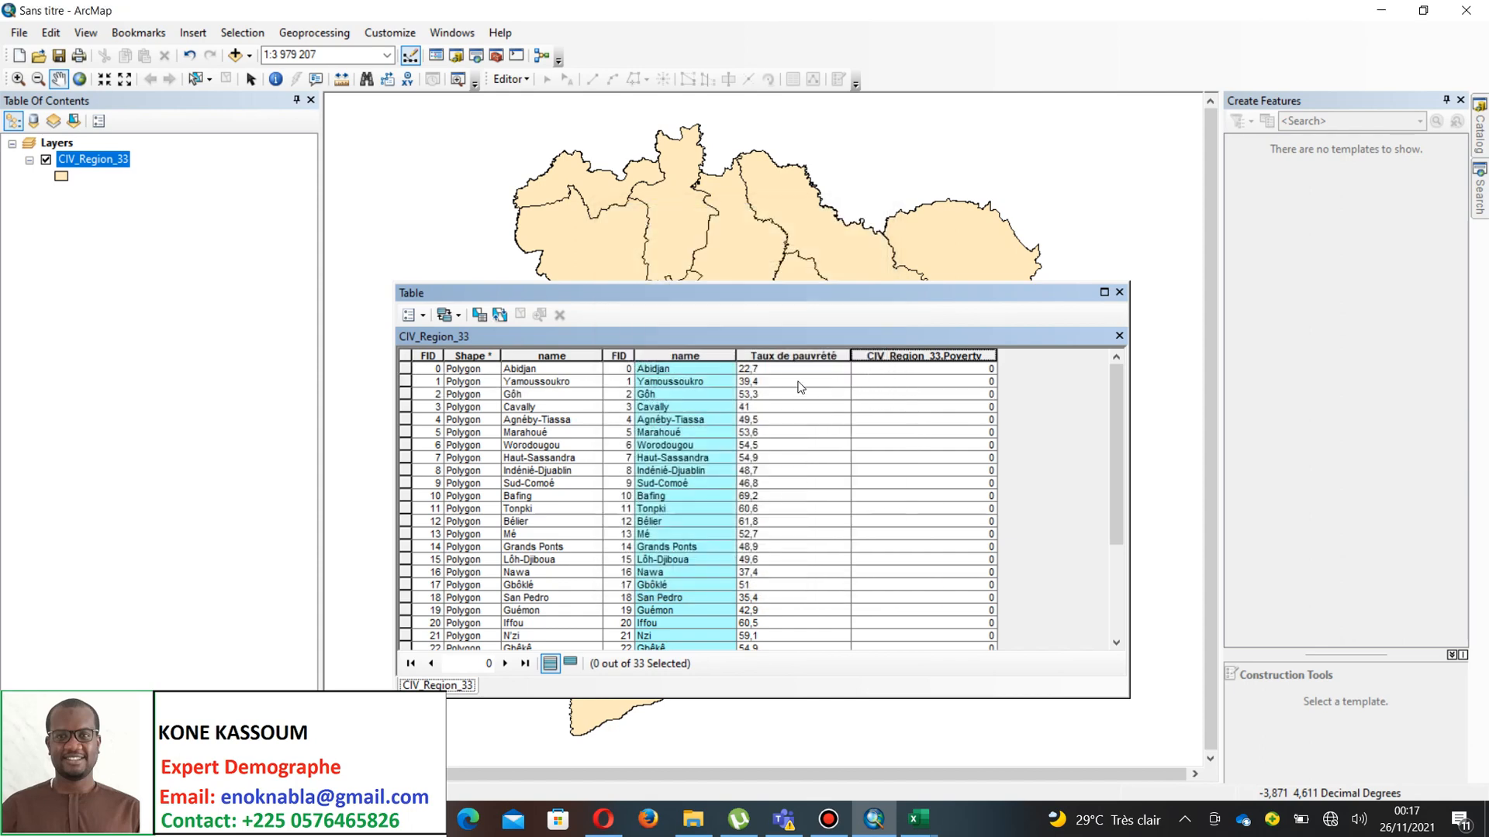
# - Open the Field Calculator on the Poverty field outside an edit session and move it clear of the rate columns
pyautogui.click(880, 353)
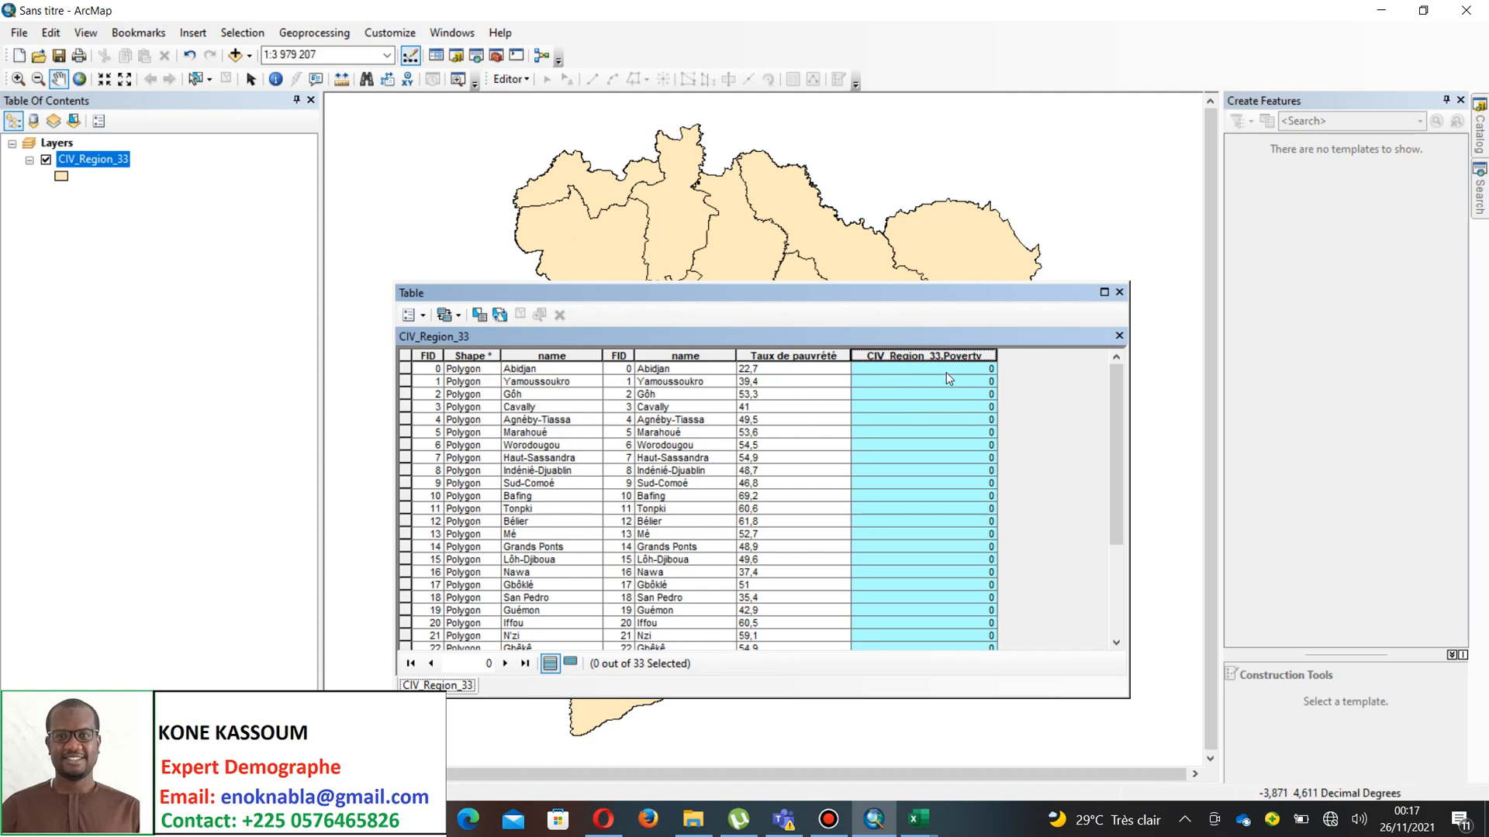
pyautogui.rightClick(929, 357)
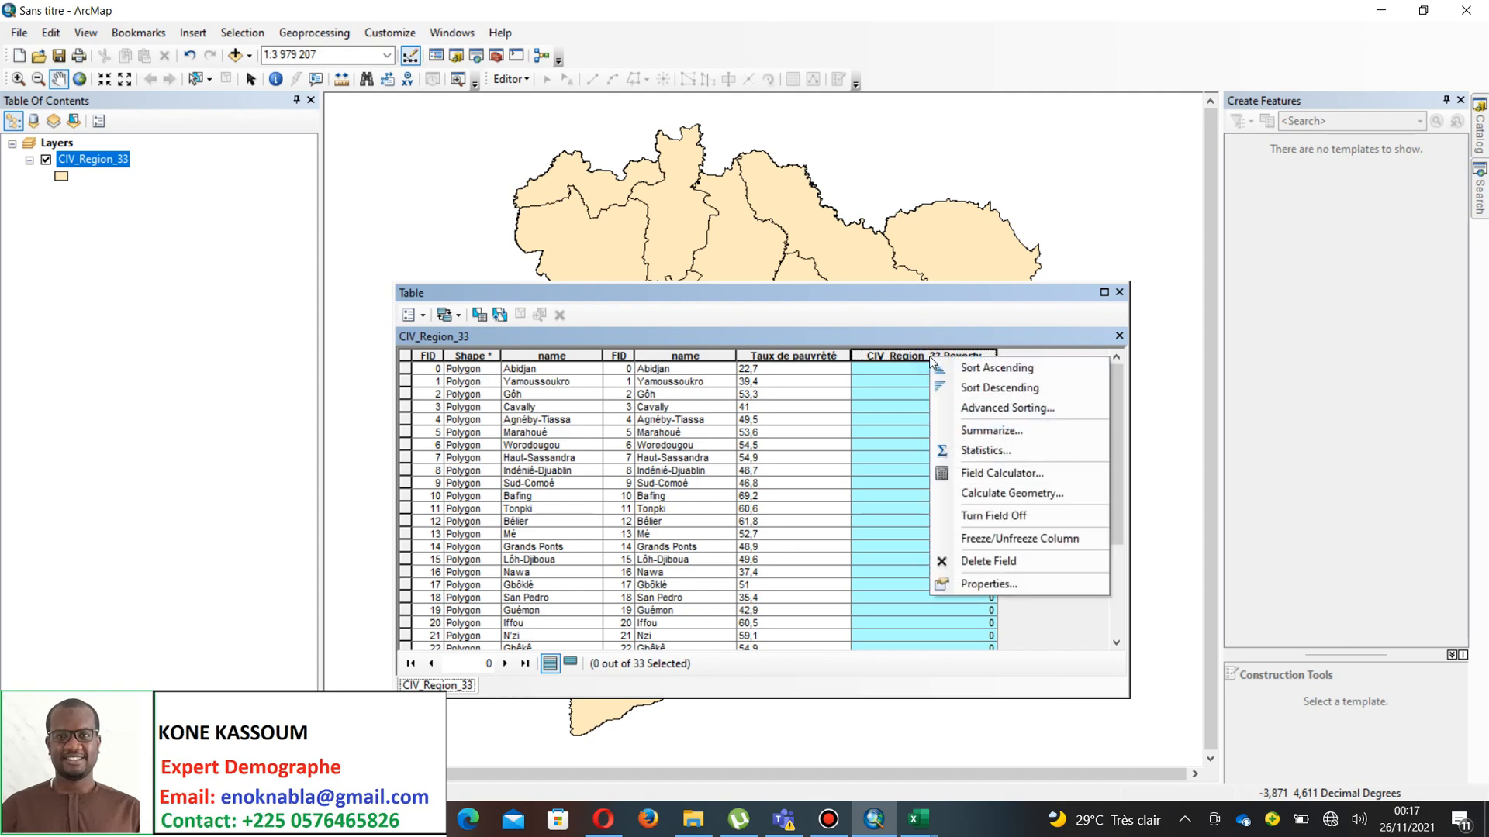
pyautogui.click(993, 478)
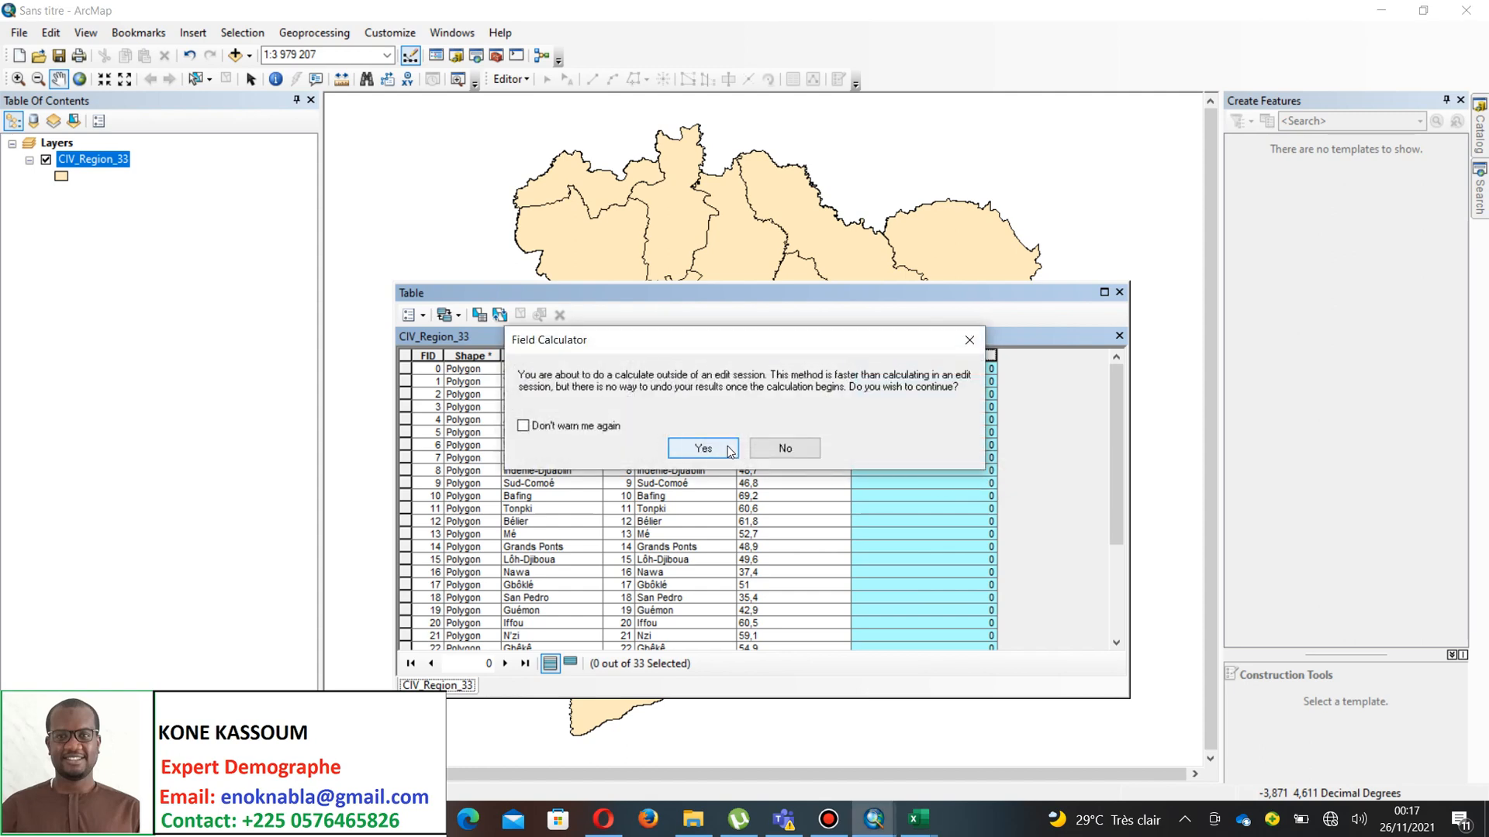
pyautogui.click(727, 448)
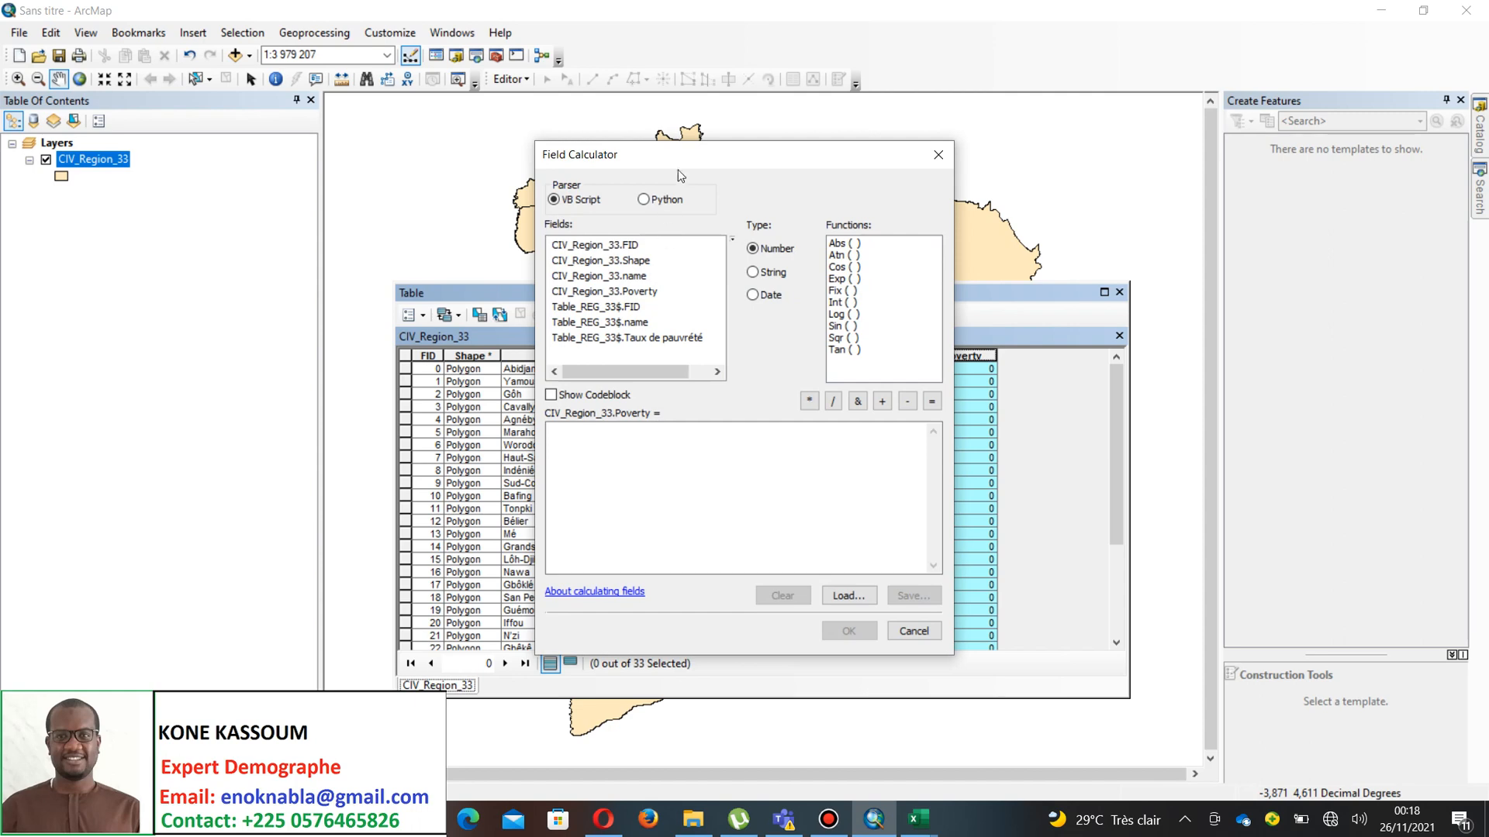
pyautogui.moveTo(684, 160); pyautogui.dragTo(429, 104)
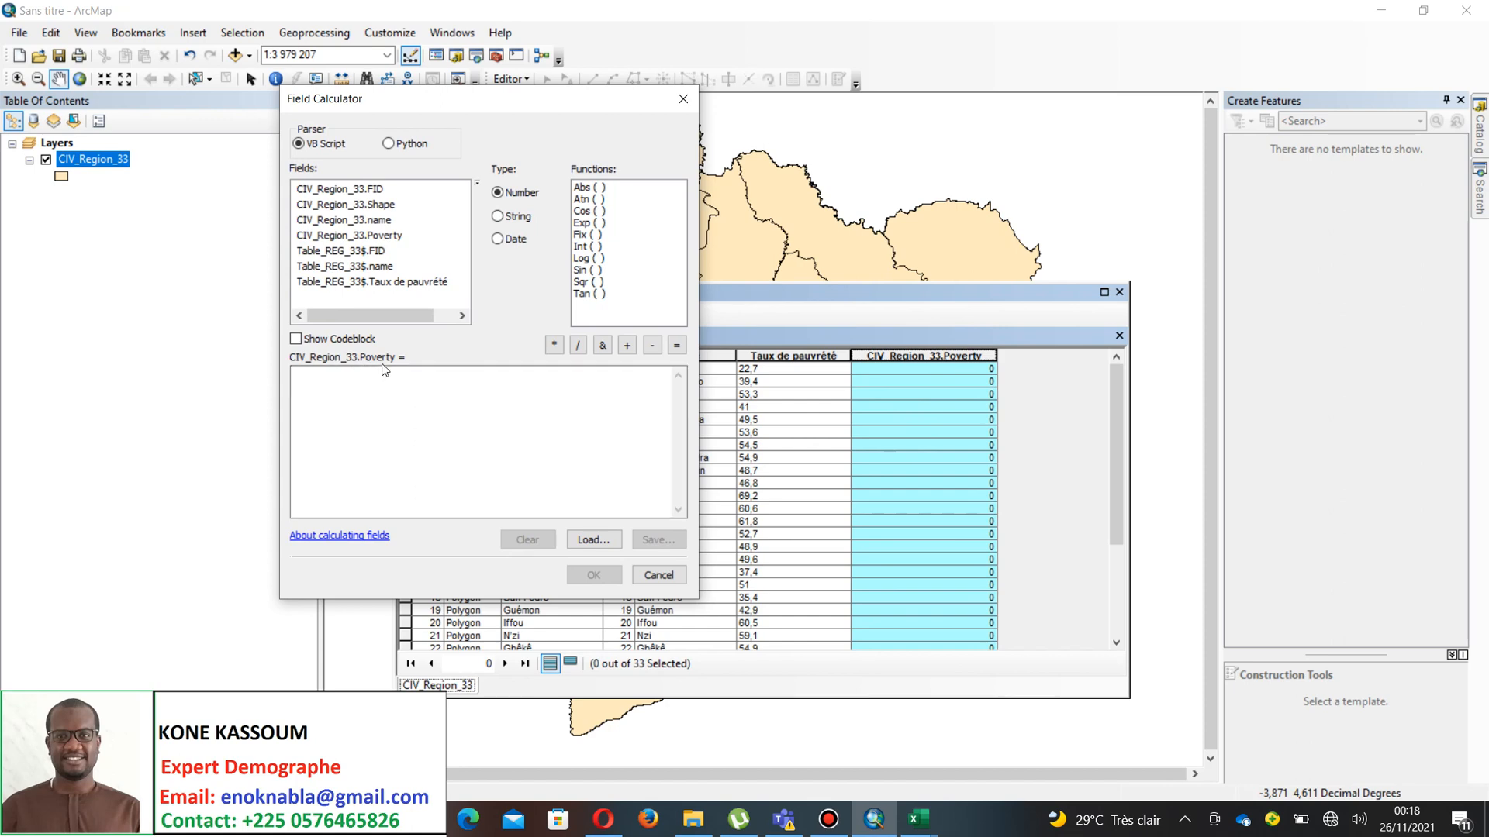
# - Browse the number functions of the Python parser and return the calculator to VB Script
pyautogui.click(397, 148)
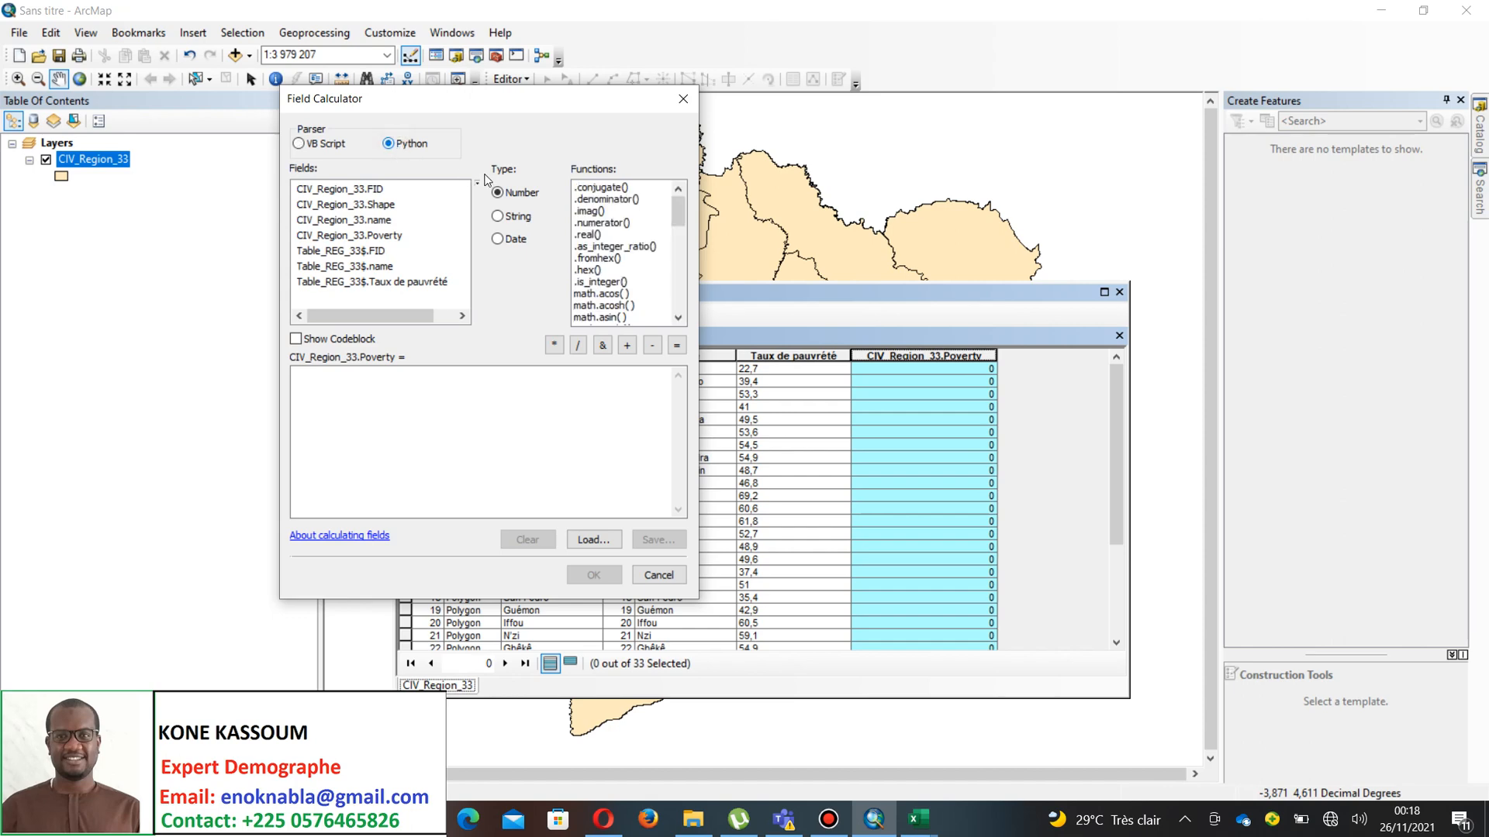
pyautogui.scroll(-6, 623, 263)
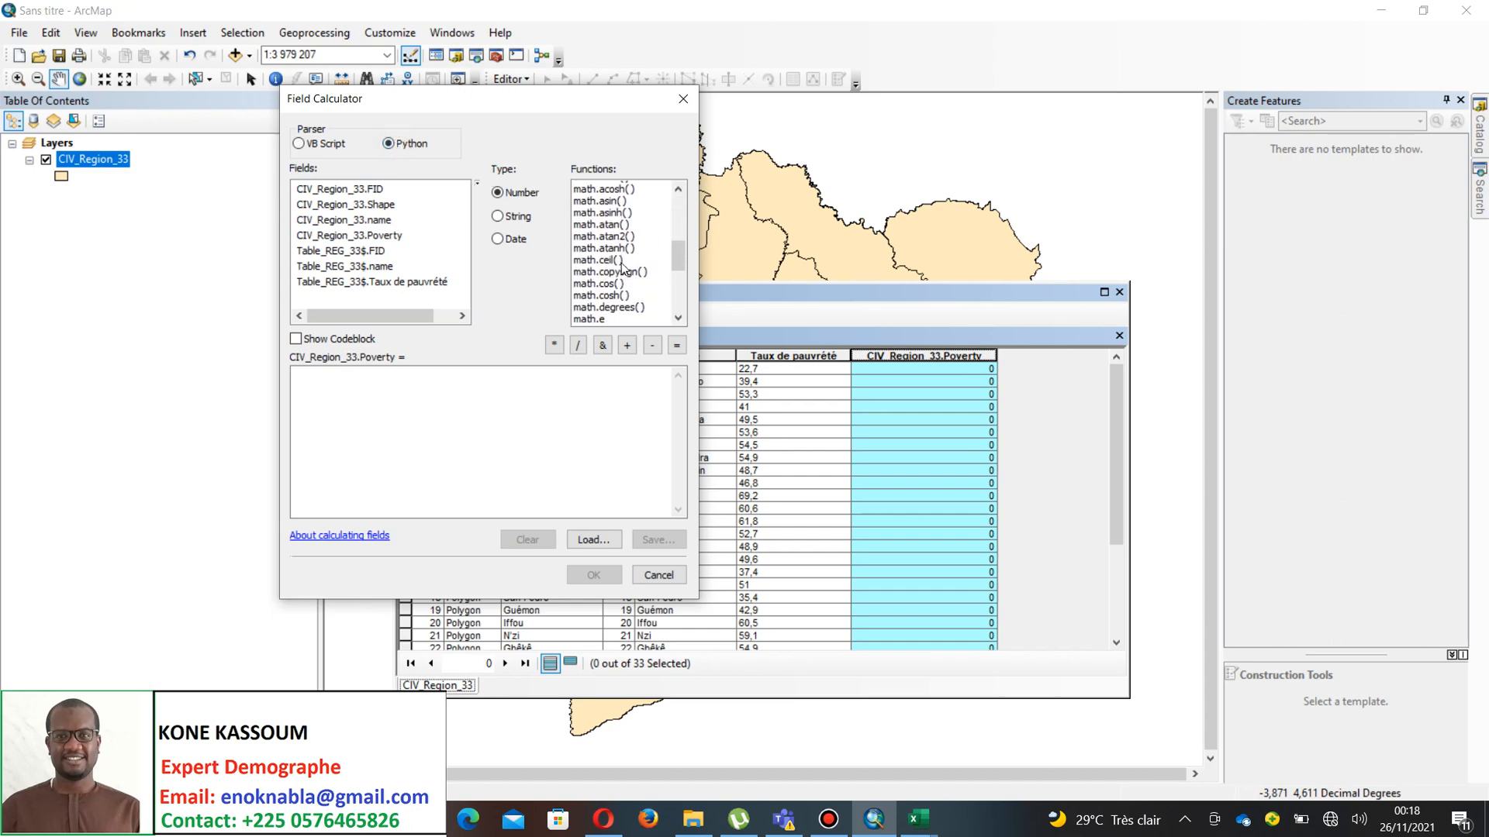
pyautogui.scroll(6, 623, 269)
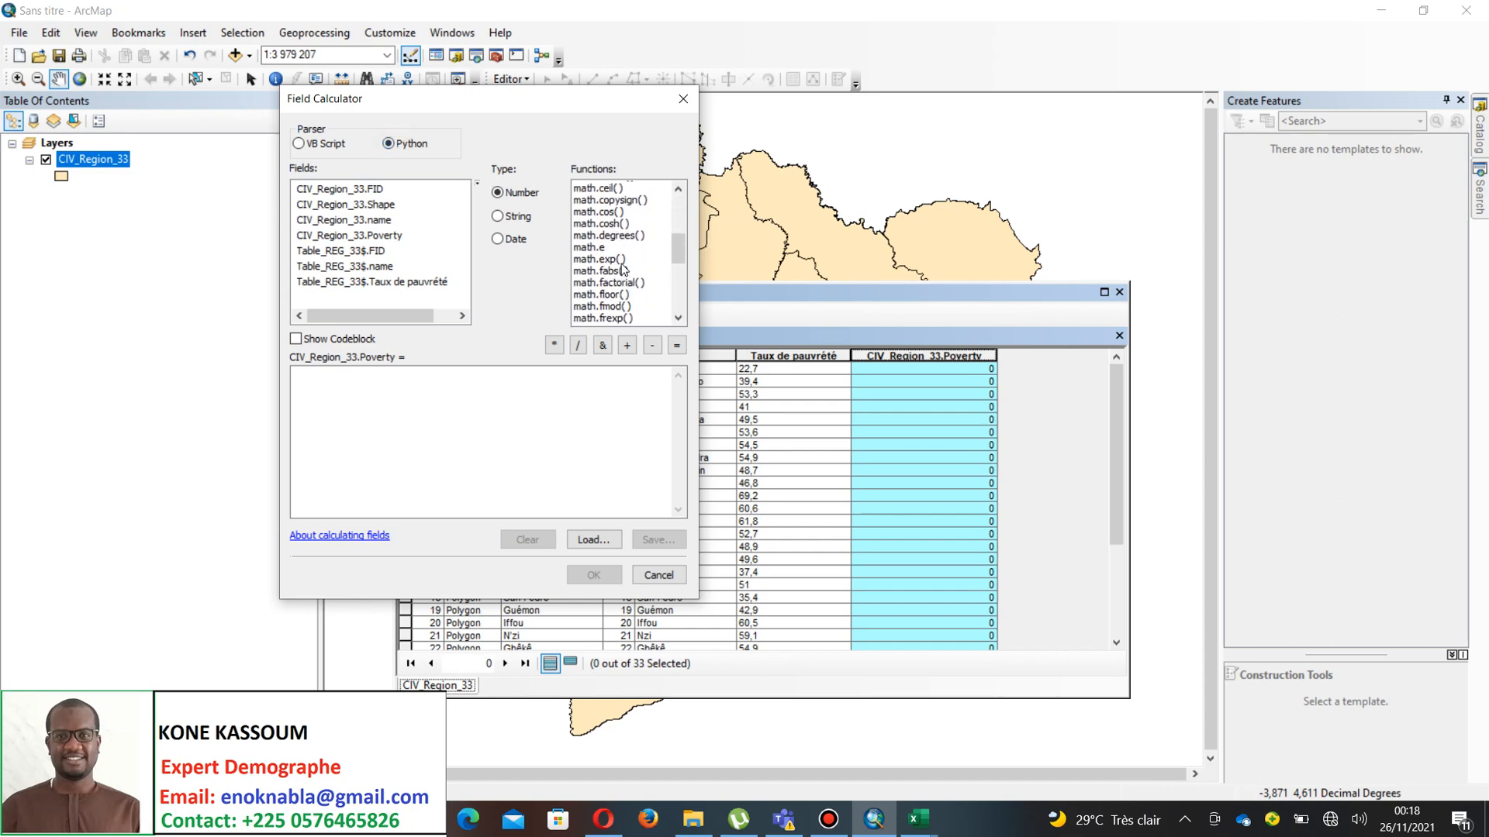
pyautogui.click(334, 145)
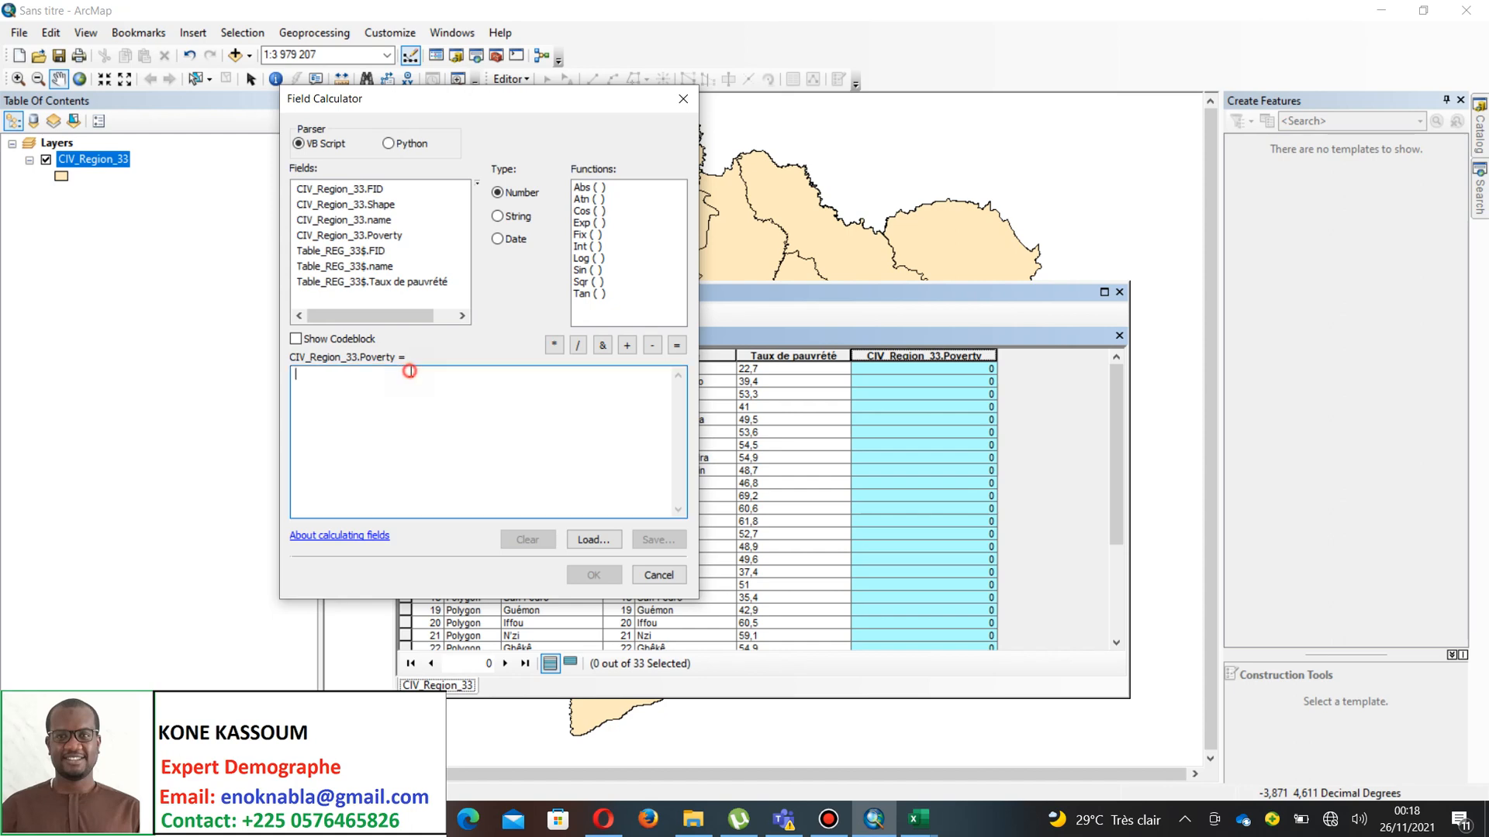
# - Calculate the Poverty field as [Table_REG_33$.Taux de pauvrété] and compare both columns down the whole table
pyautogui.click(354, 386)
pyautogui.doubleClick(413, 287)
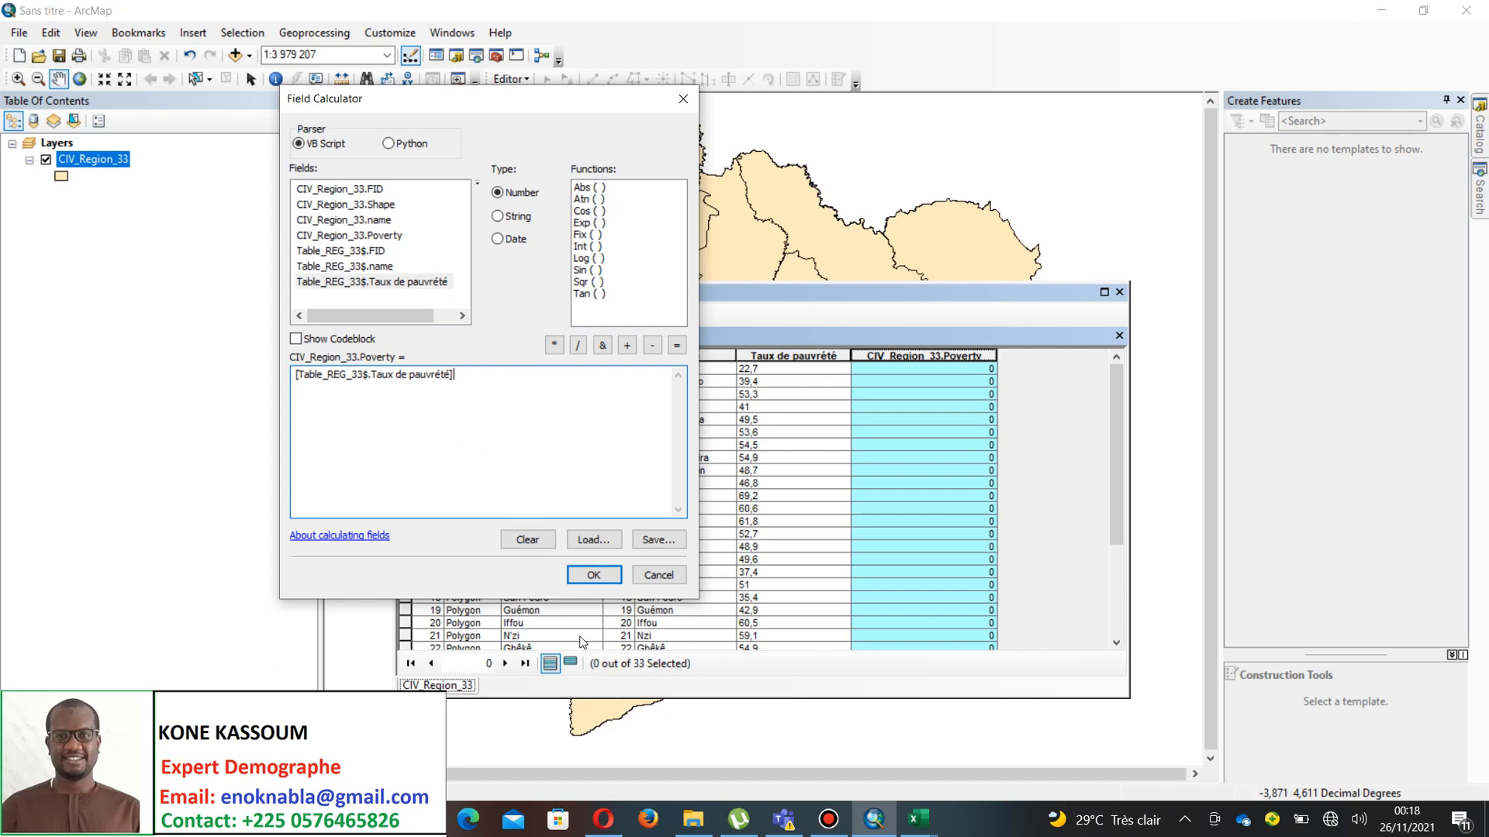
pyautogui.click(593, 575)
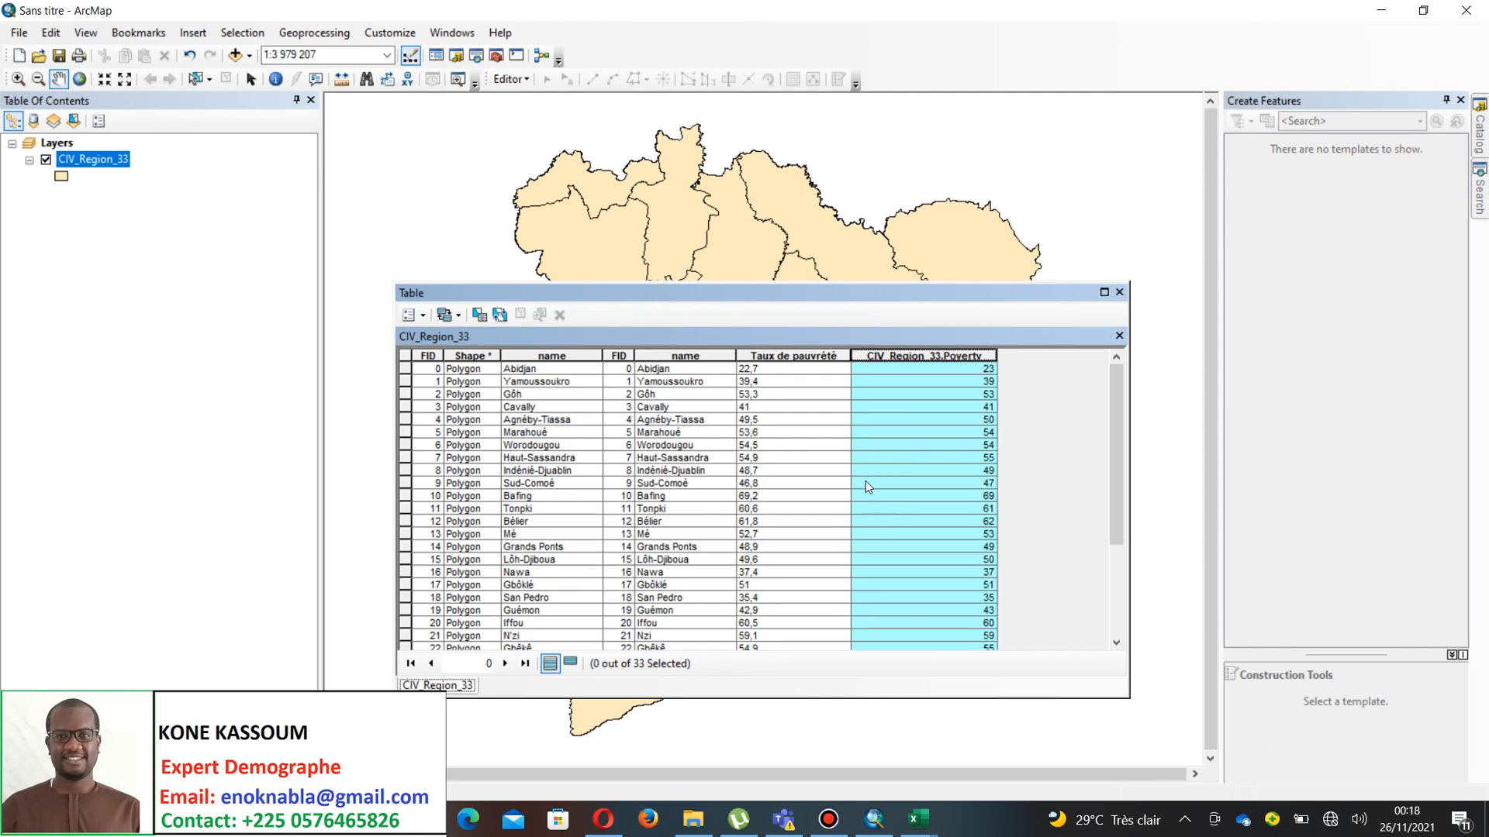
pyautogui.scroll(-3, 939, 432)
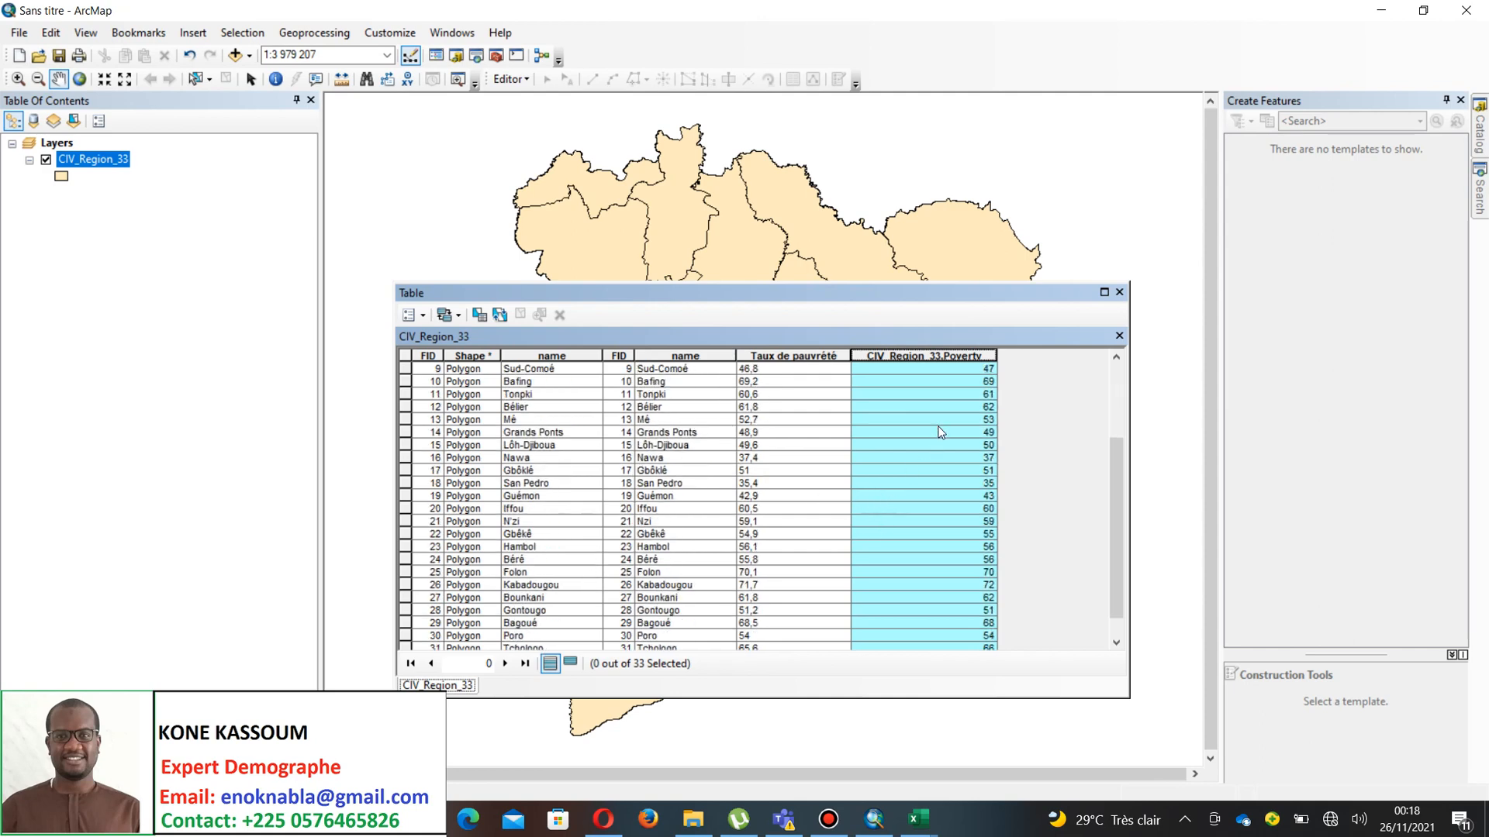
pyautogui.scroll(3, 939, 432)
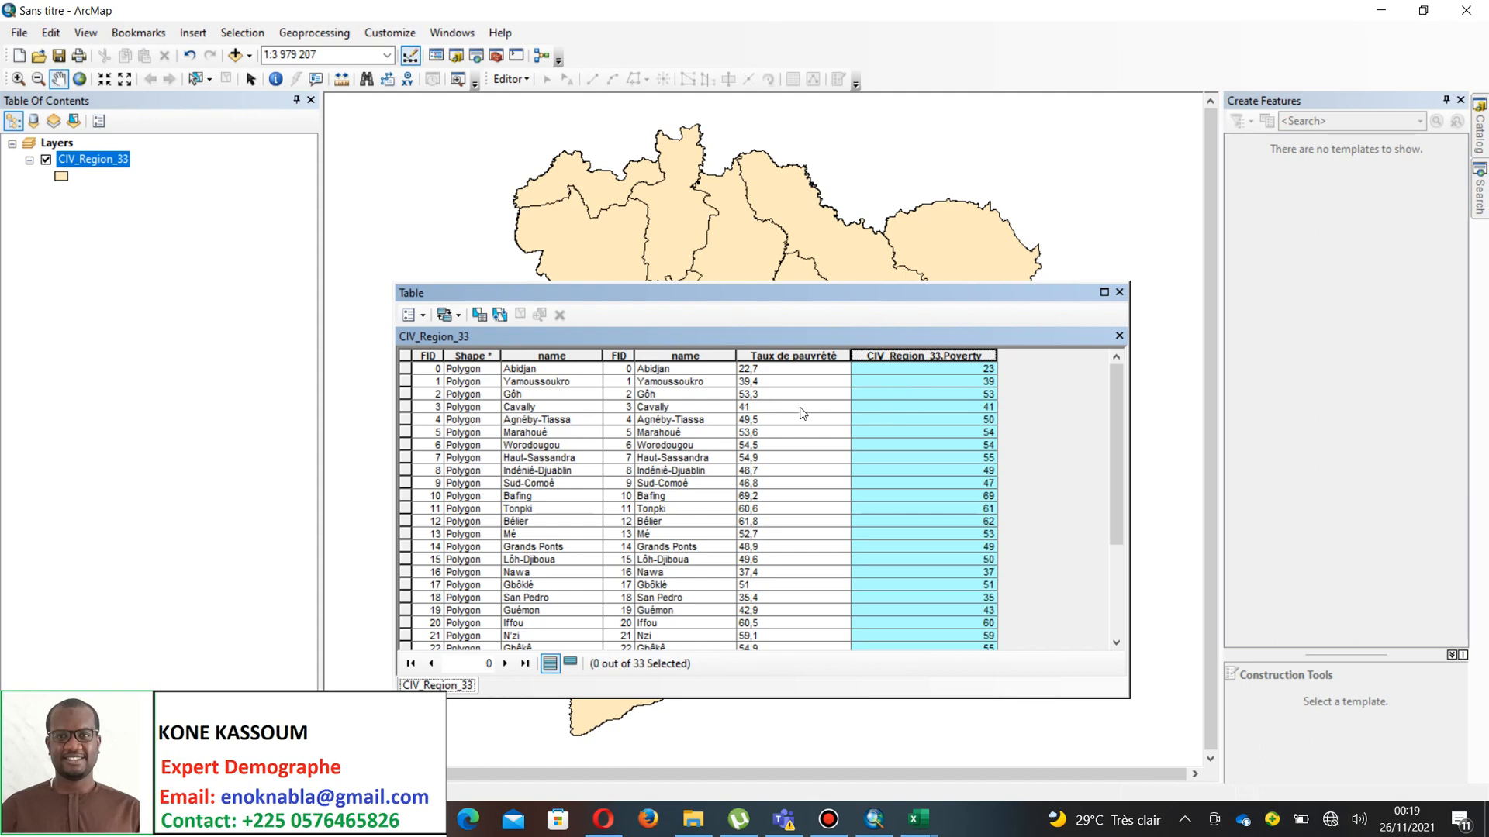
pyautogui.scroll(-4, 941, 473)
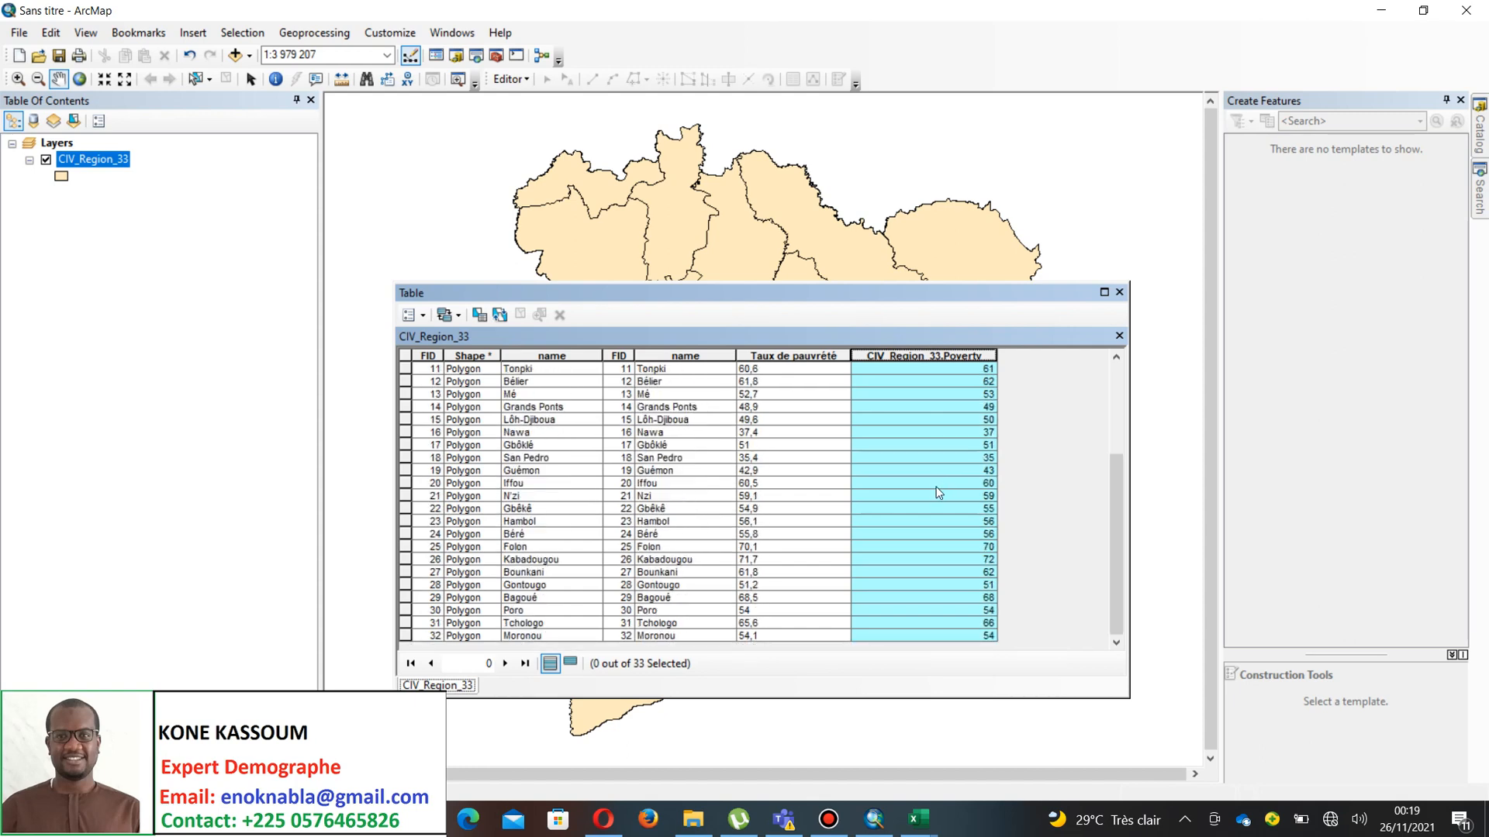
pyautogui.scroll(4, 934, 486)
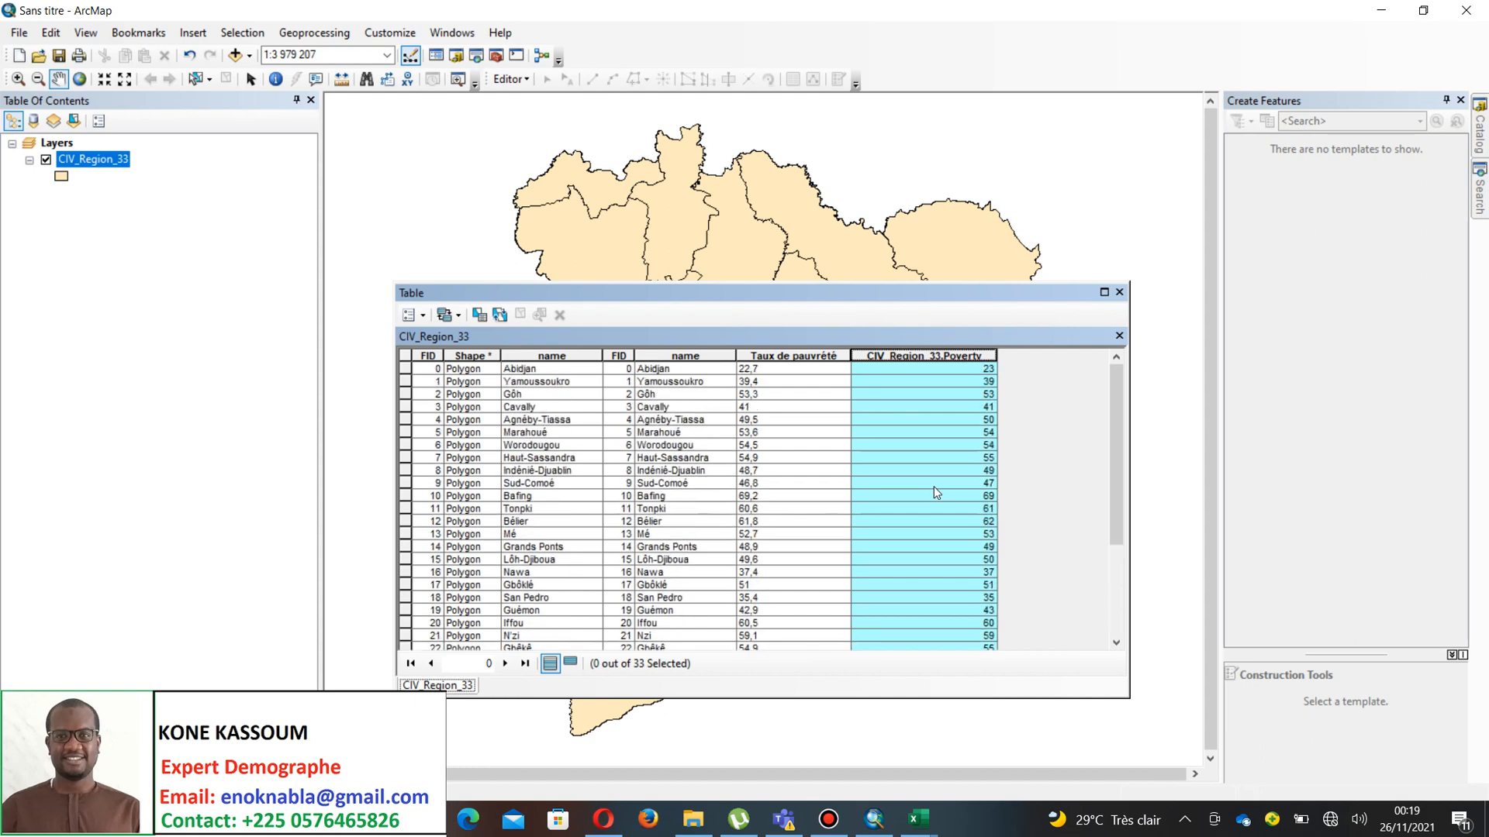
# - Format the Poverty field with 4 decimal places, thousands separators, zero padding and a plus sign, and apply it
pyautogui.rightClick(900, 368)
pyautogui.click(895, 357)
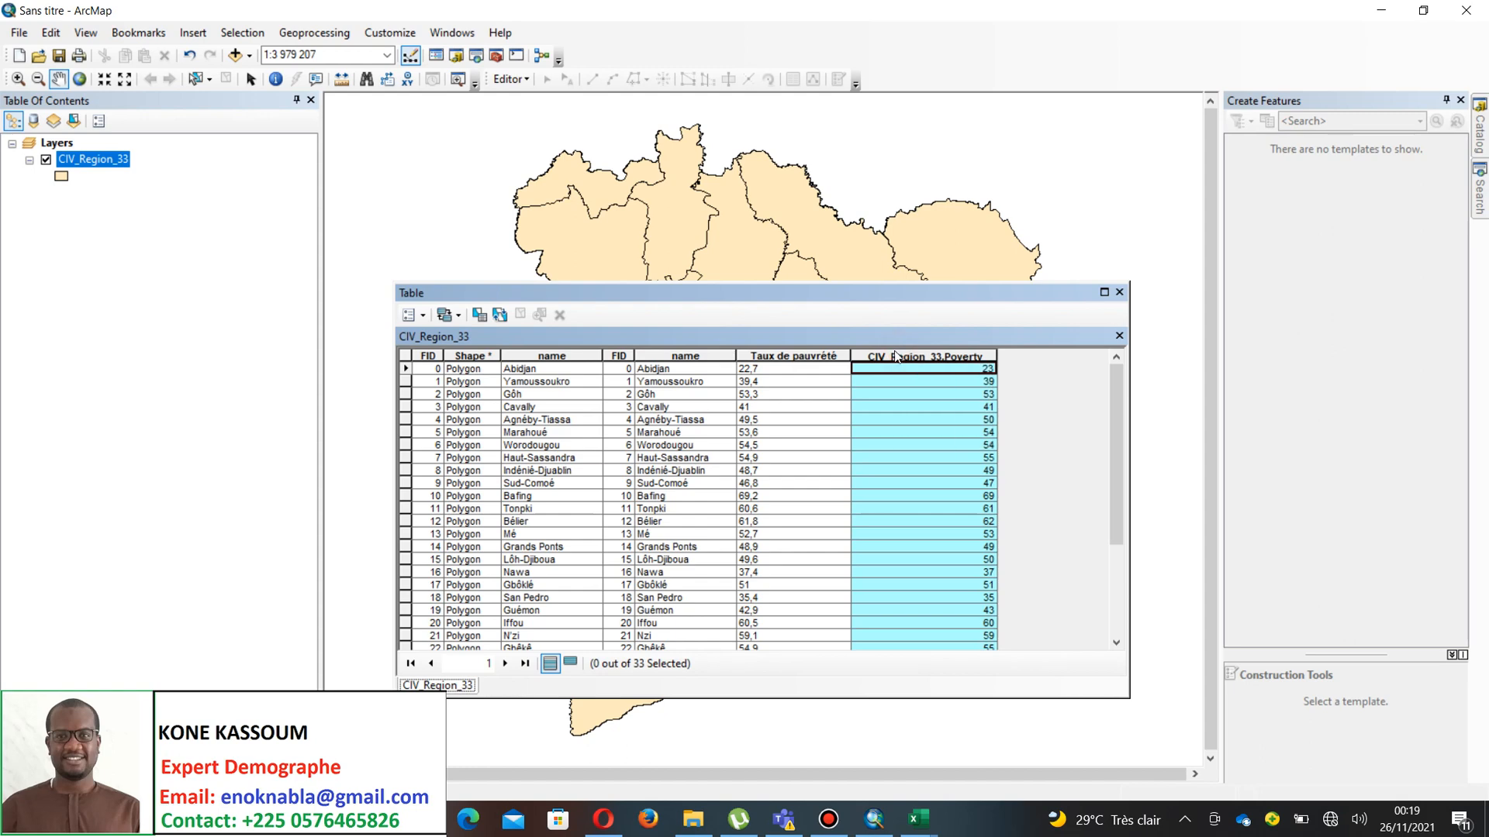
pyautogui.rightClick(896, 357)
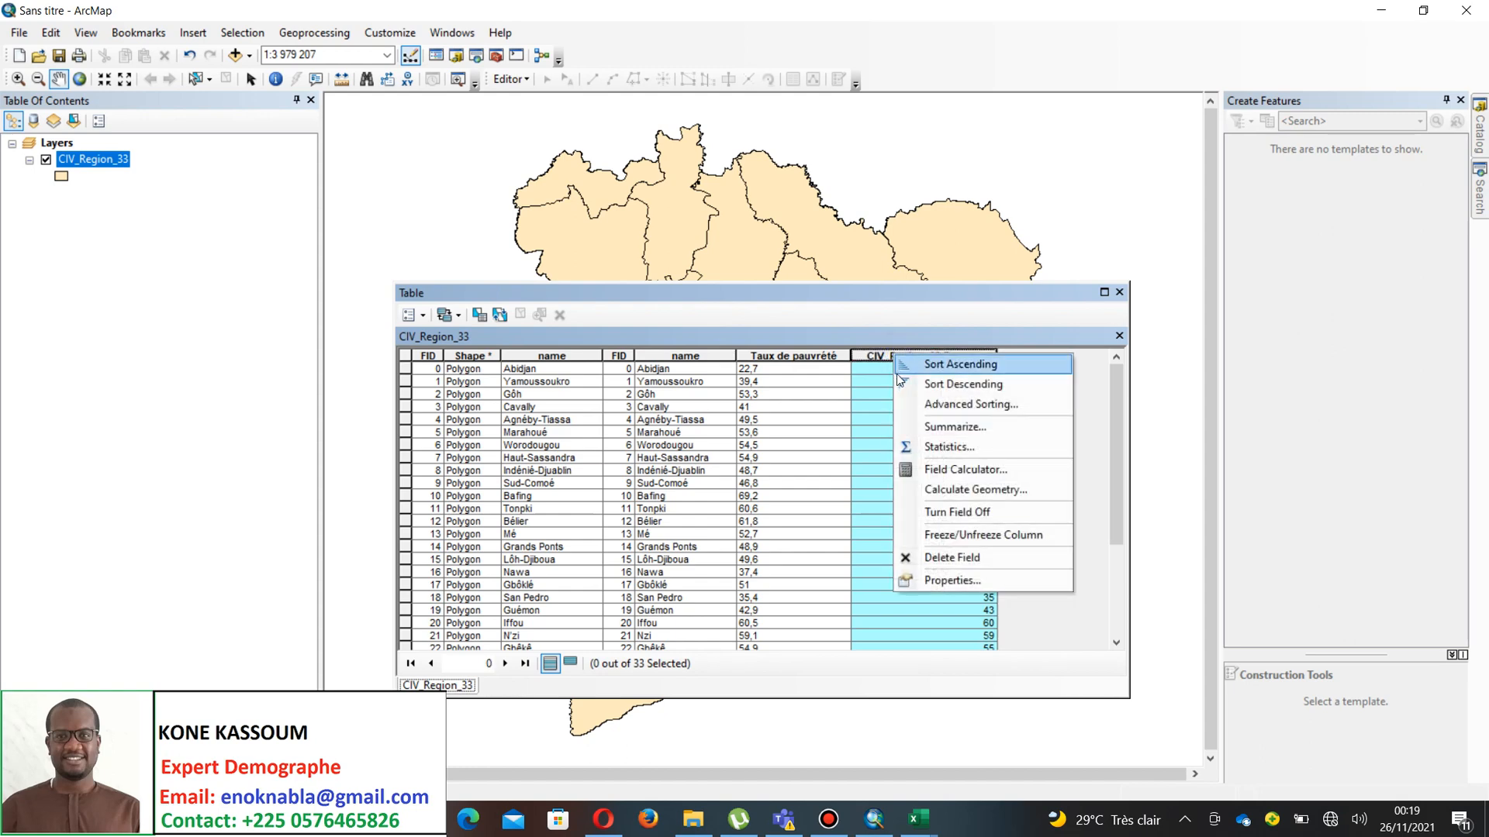
pyautogui.click(952, 580)
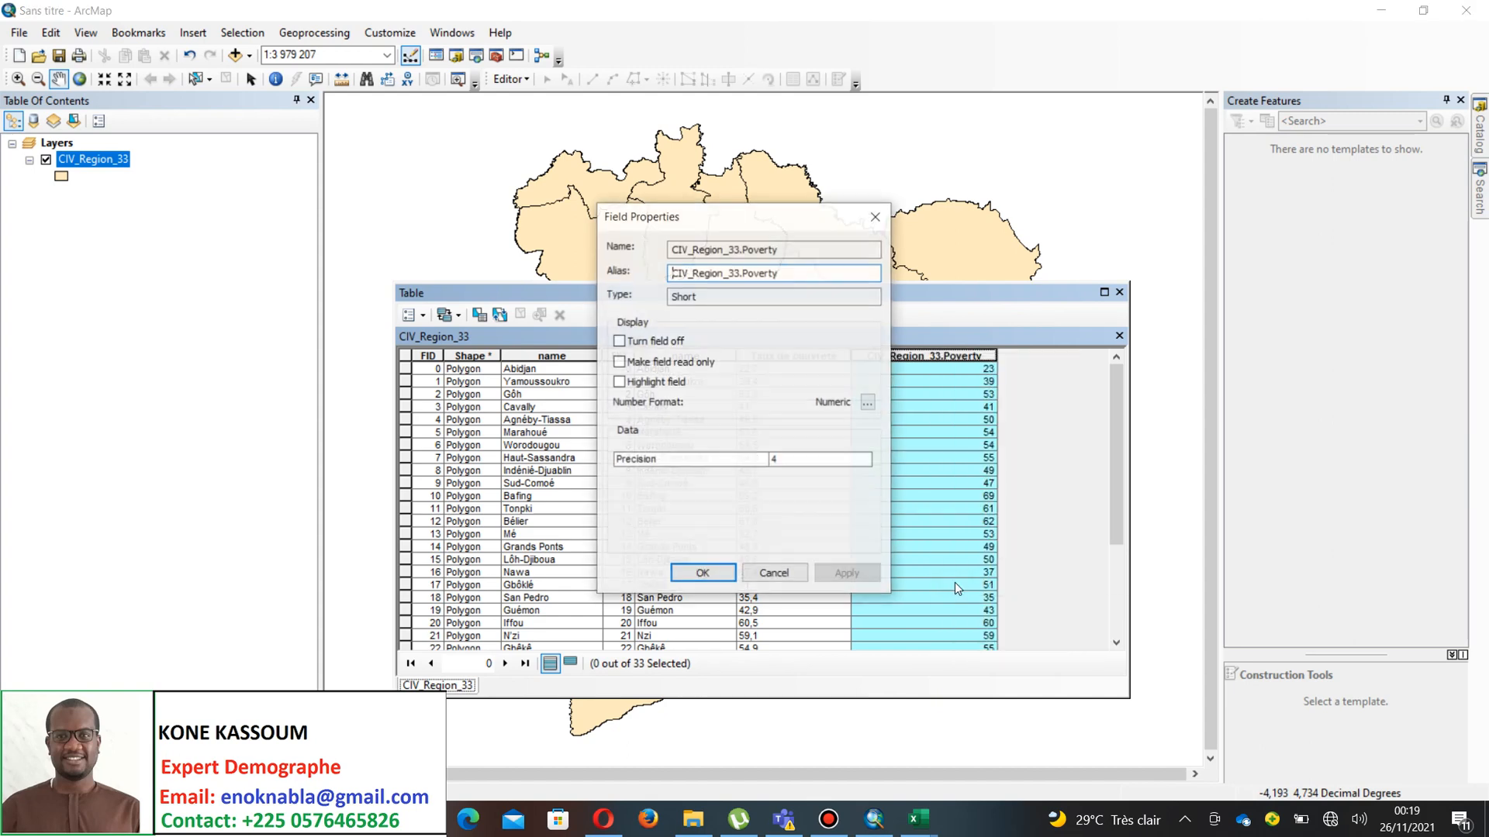
pyautogui.click(866, 402)
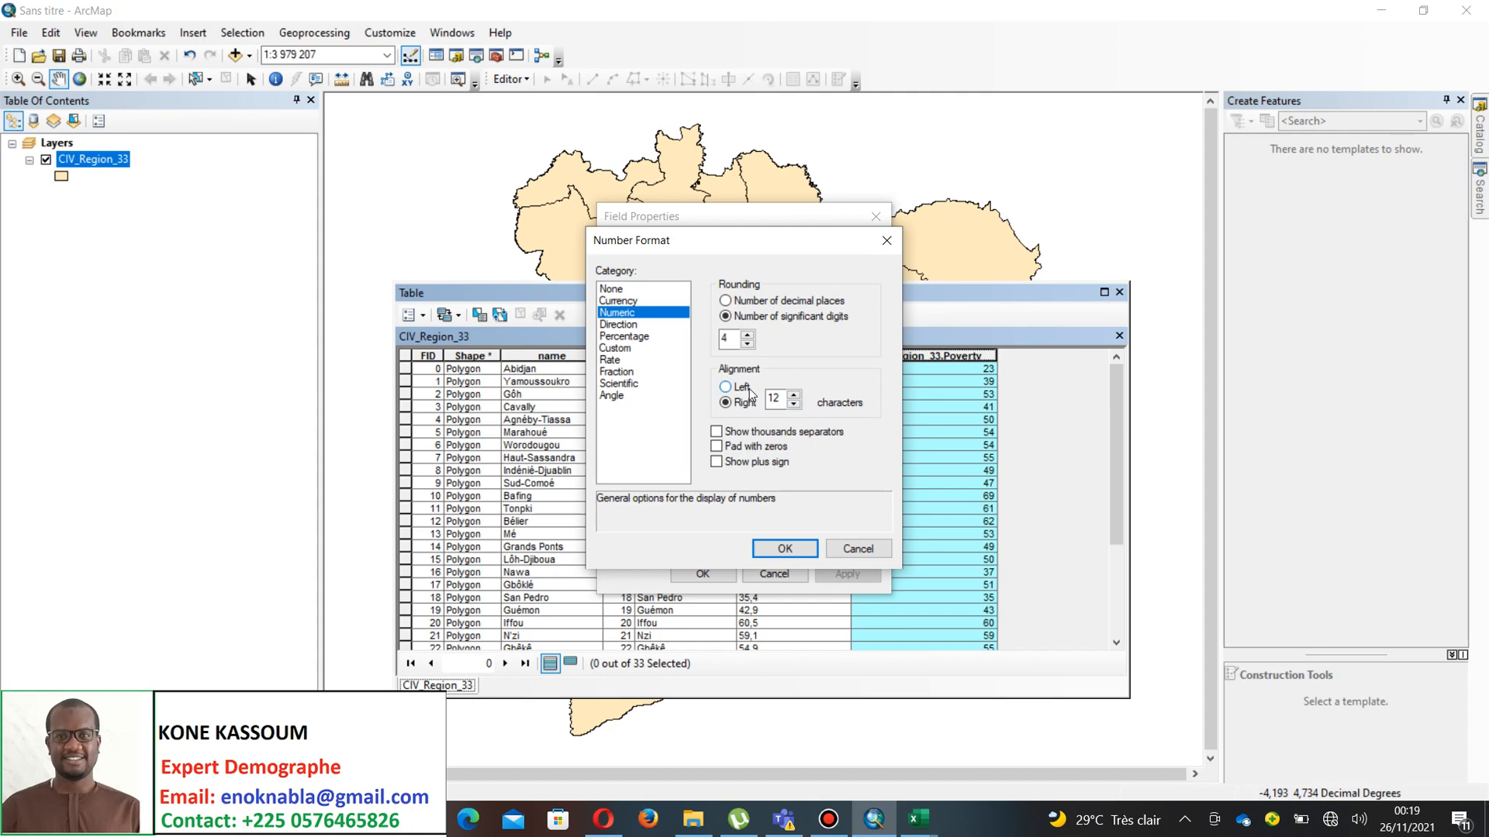
pyautogui.click(761, 299)
pyautogui.click(776, 433)
pyautogui.click(773, 448)
pyautogui.click(776, 464)
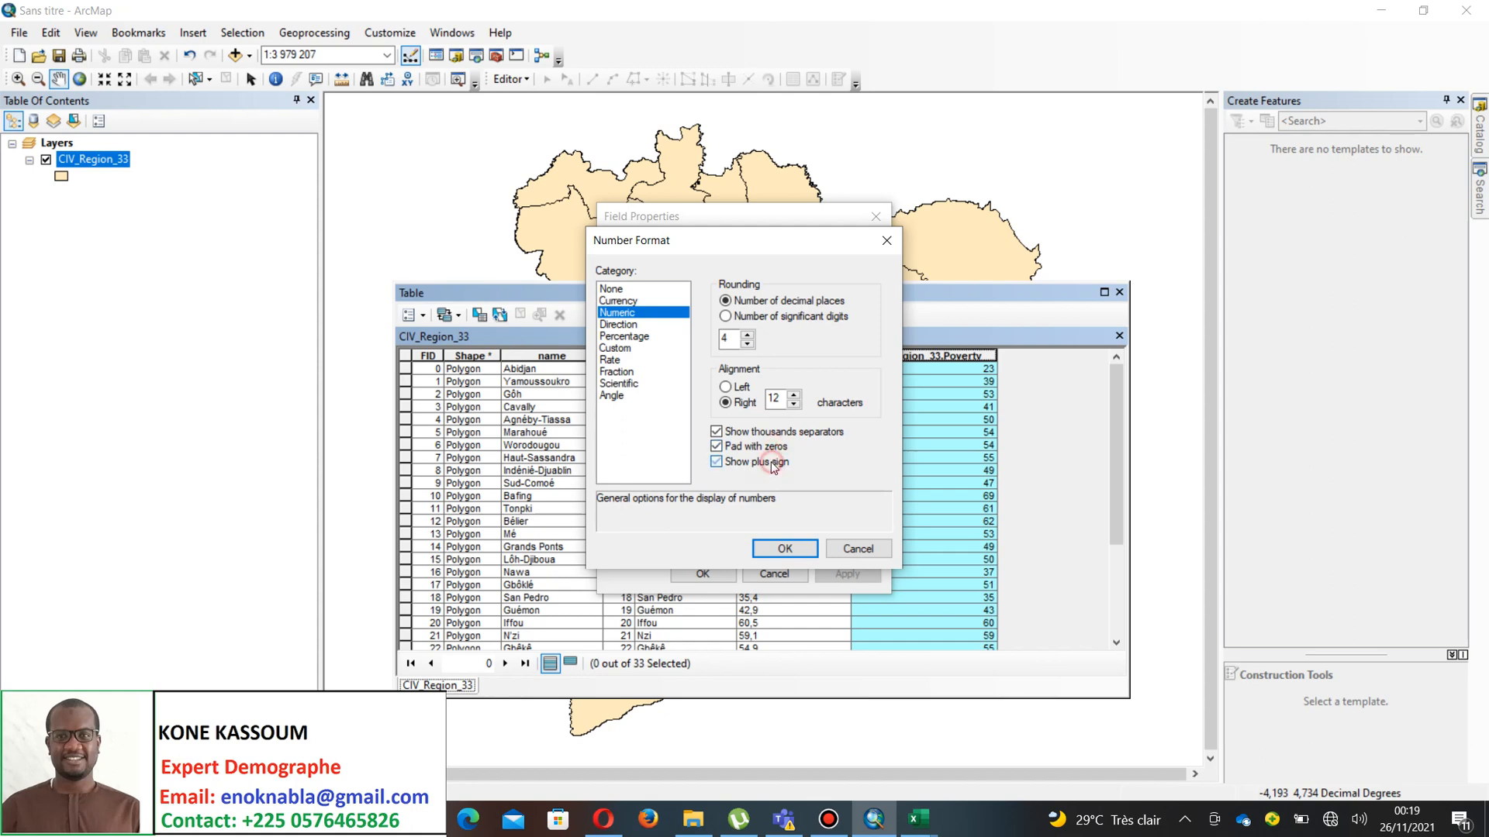
pyautogui.click(784, 548)
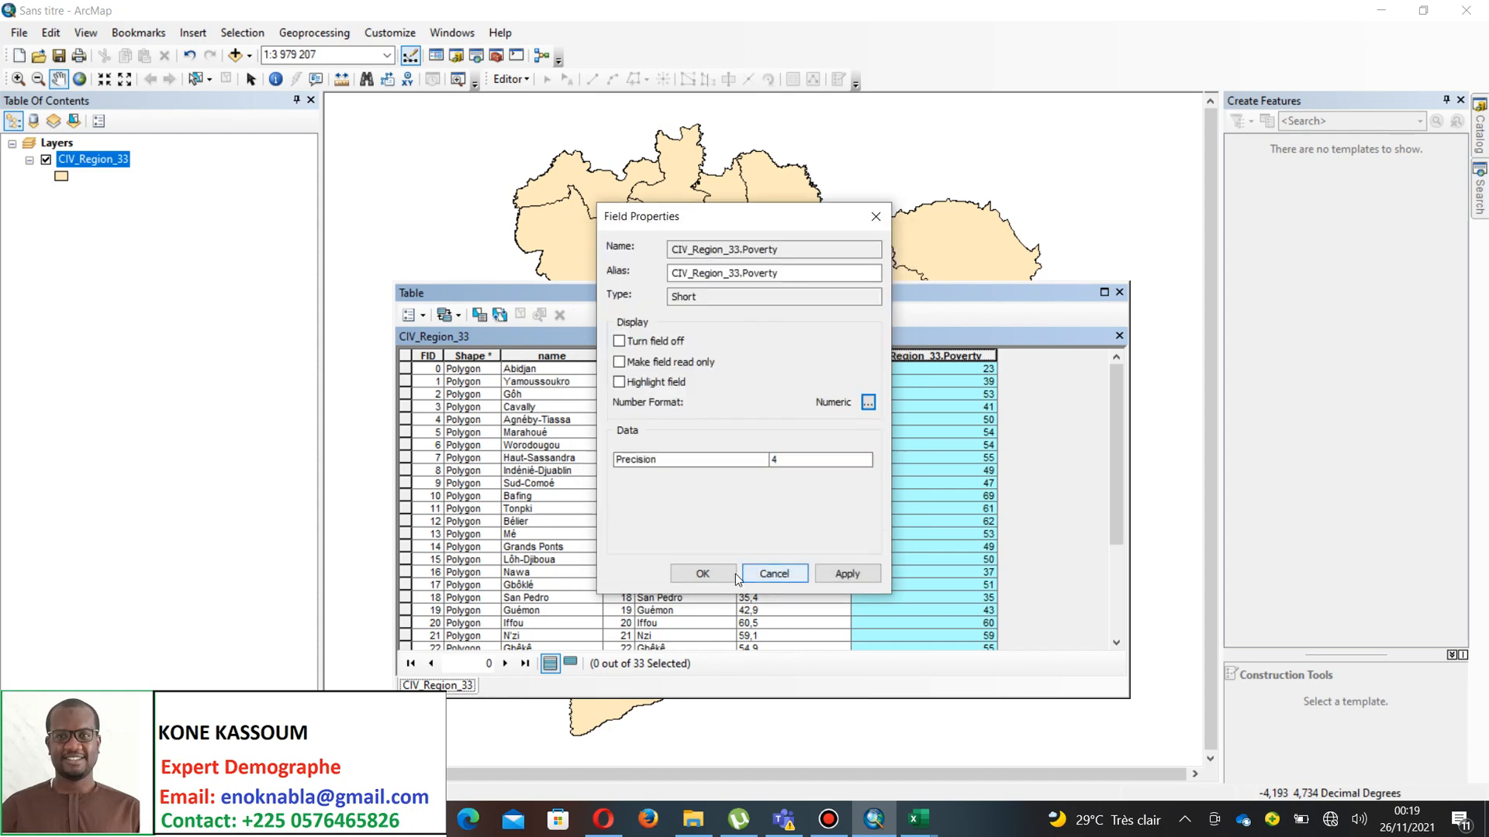
pyautogui.click(838, 576)
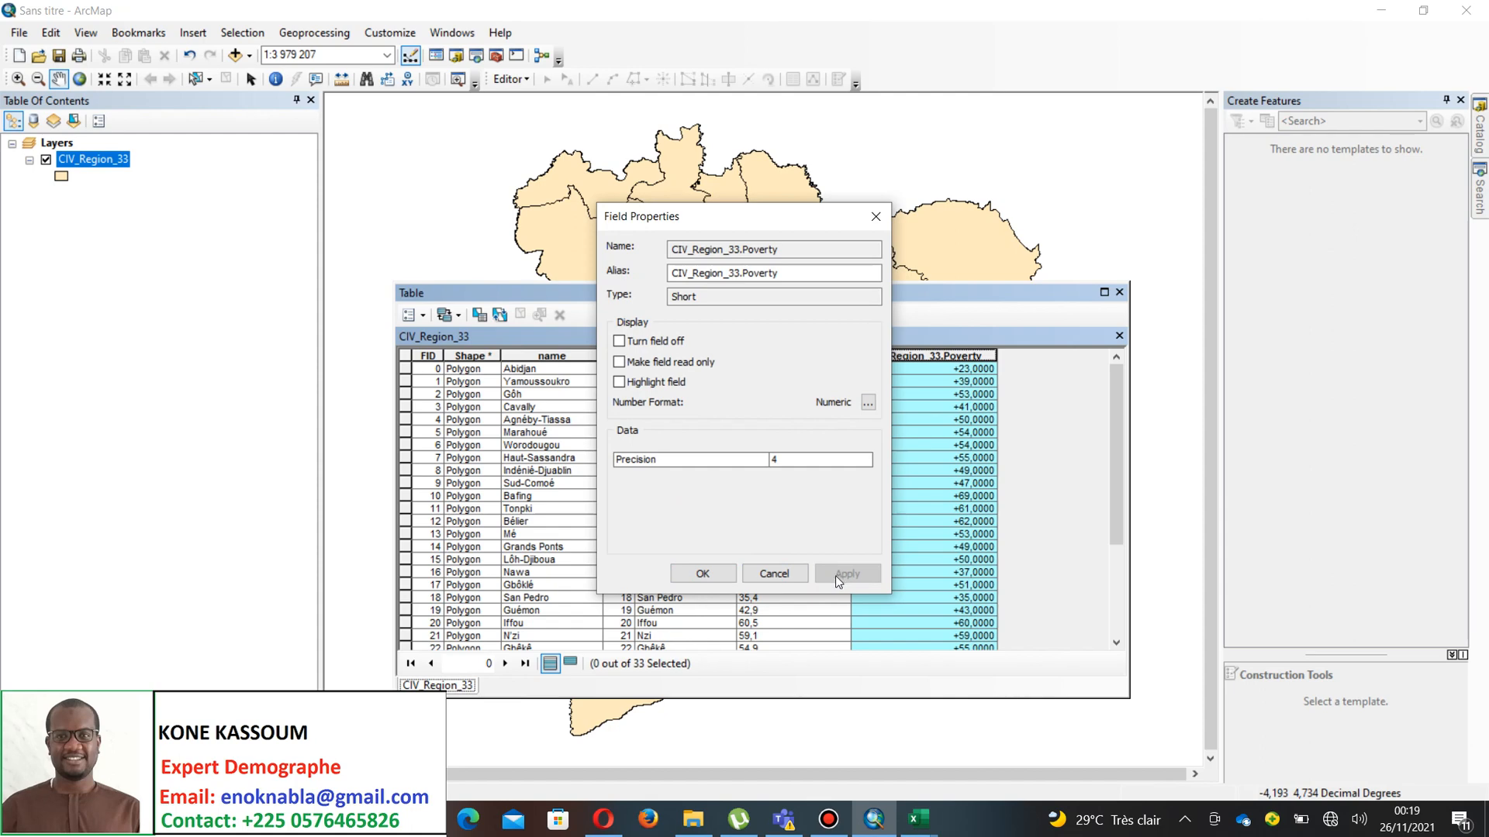
# - Turn off the plus sign, zero padding and thousands separators in the Poverty field's number format
pyautogui.click(867, 402)
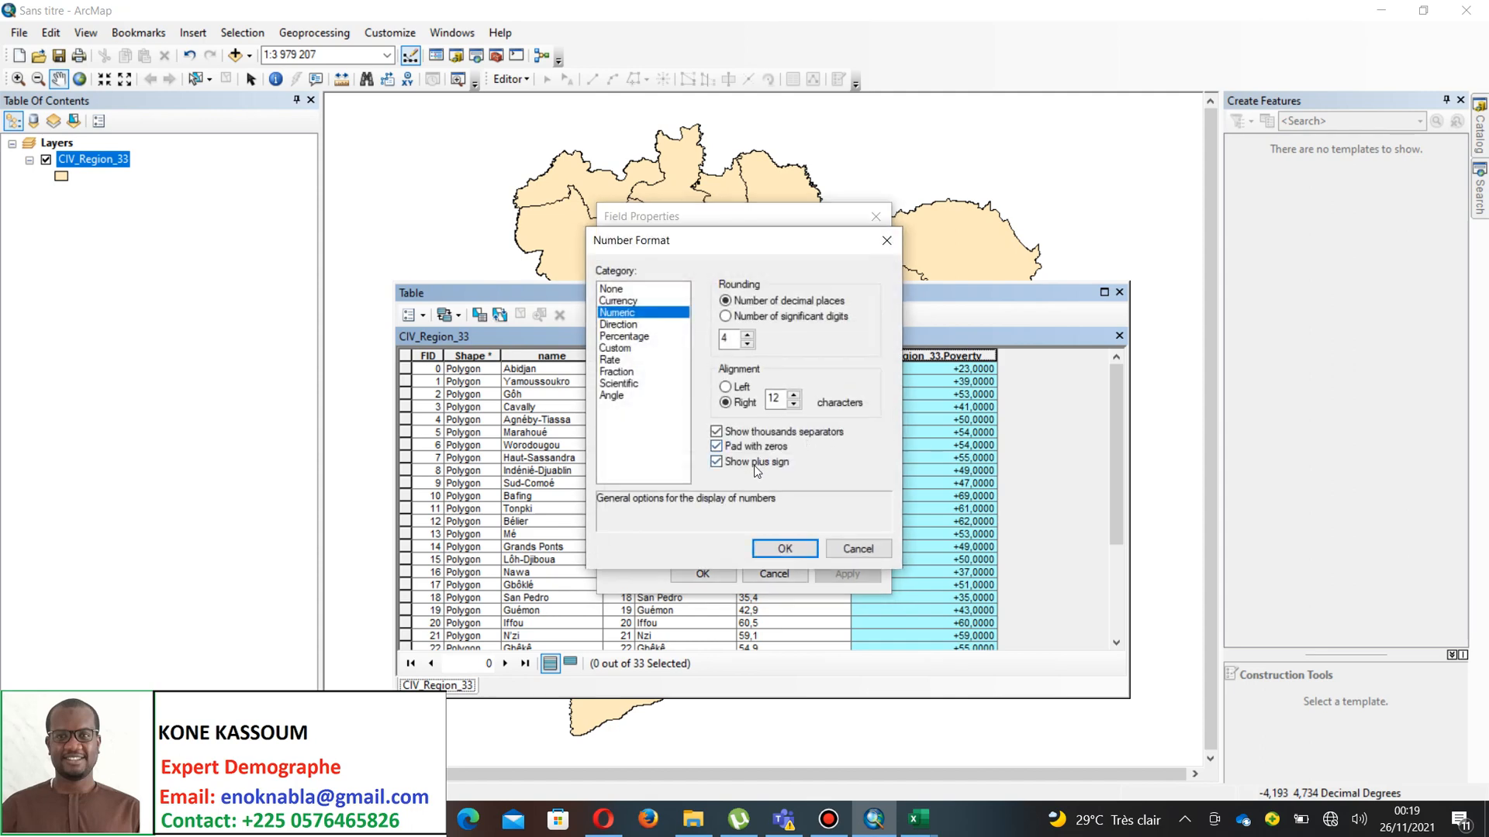
pyautogui.click(756, 467)
pyautogui.click(756, 448)
pyautogui.click(756, 449)
pyautogui.click(755, 448)
pyautogui.click(756, 432)
pyautogui.click(785, 548)
pyautogui.click(857, 573)
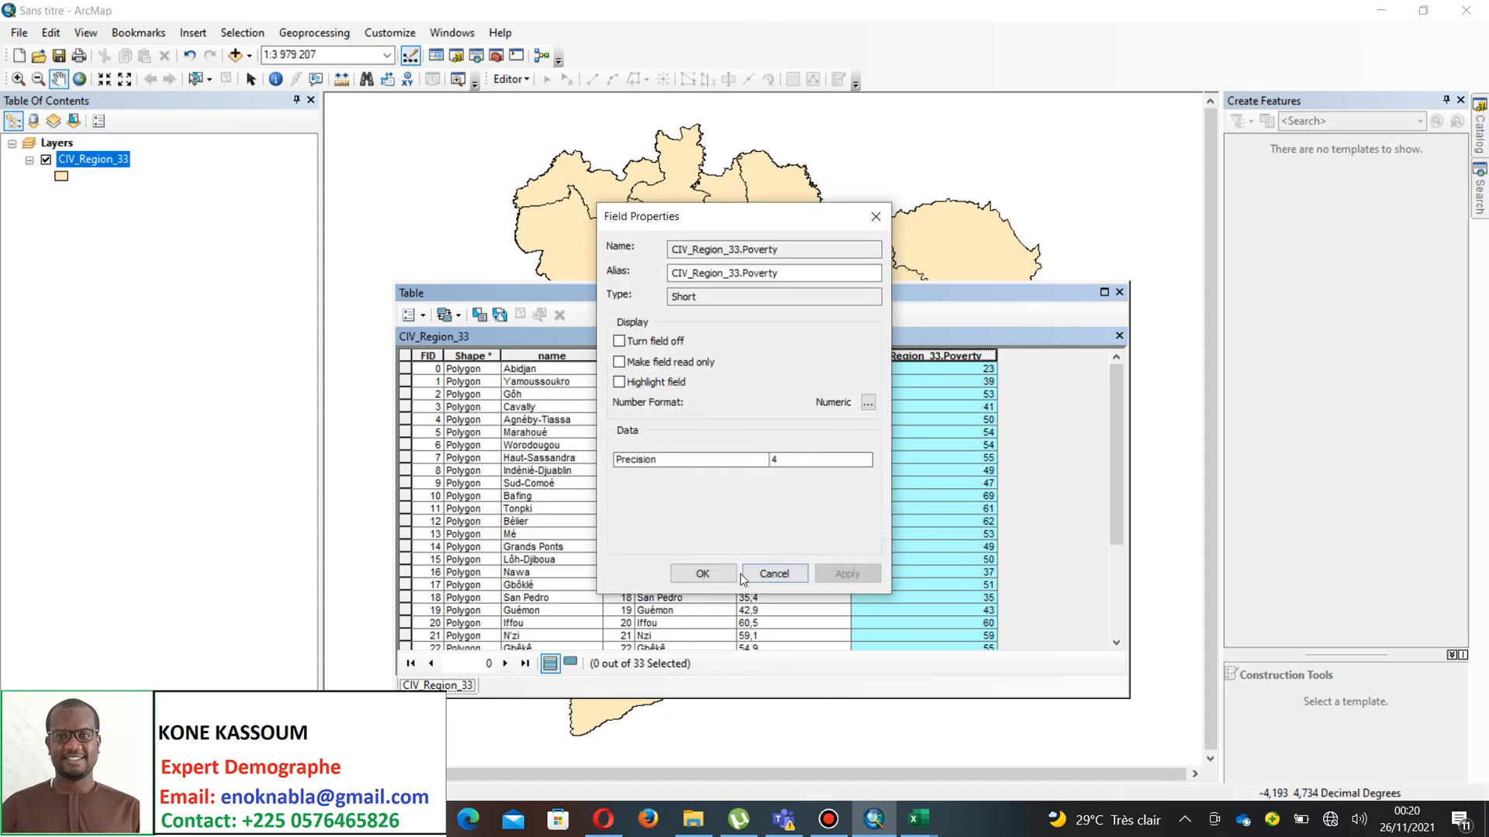
pyautogui.click(708, 574)
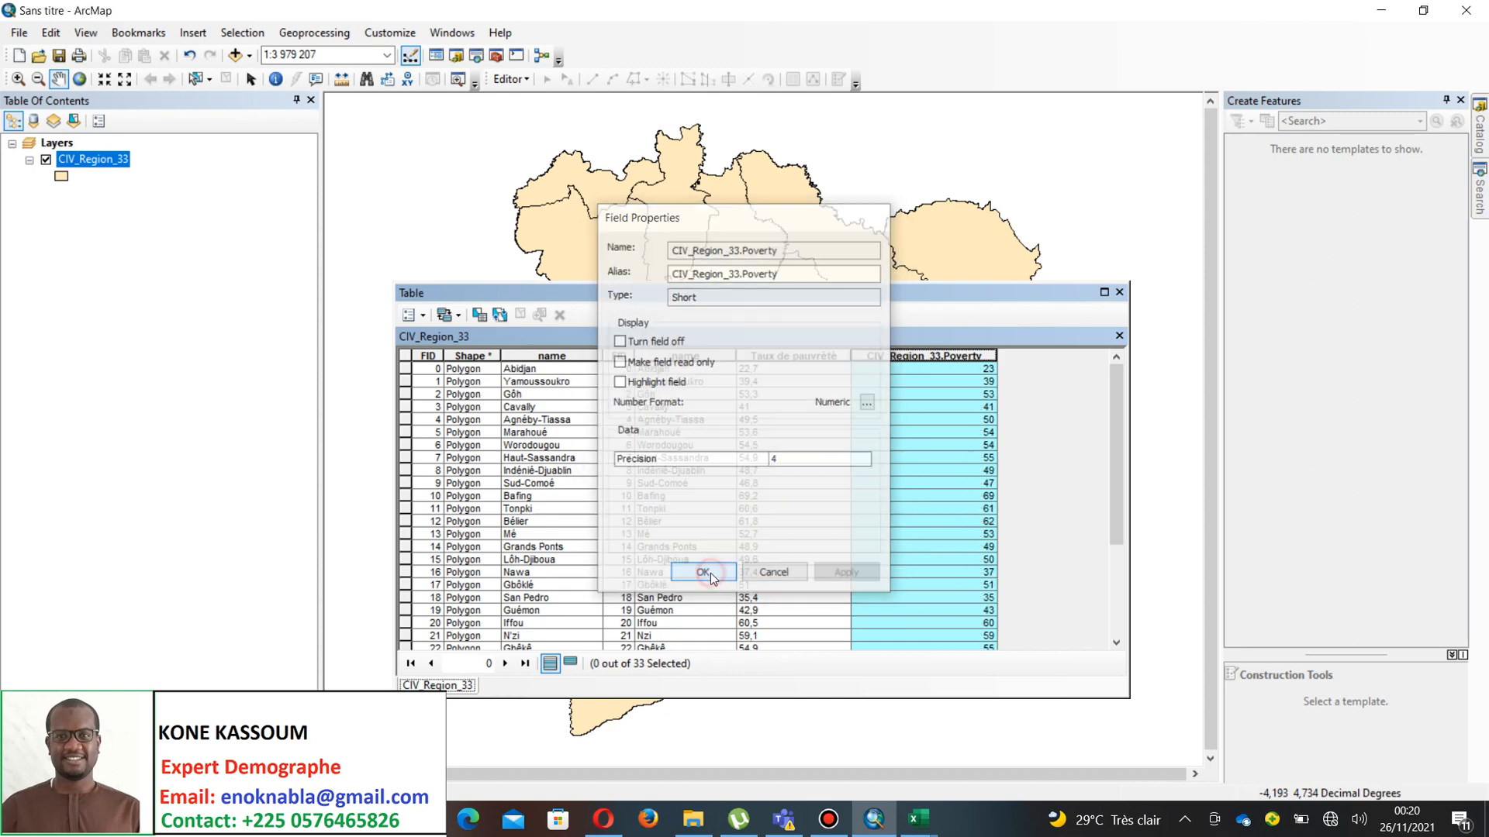
pyautogui.click(1000, 459)
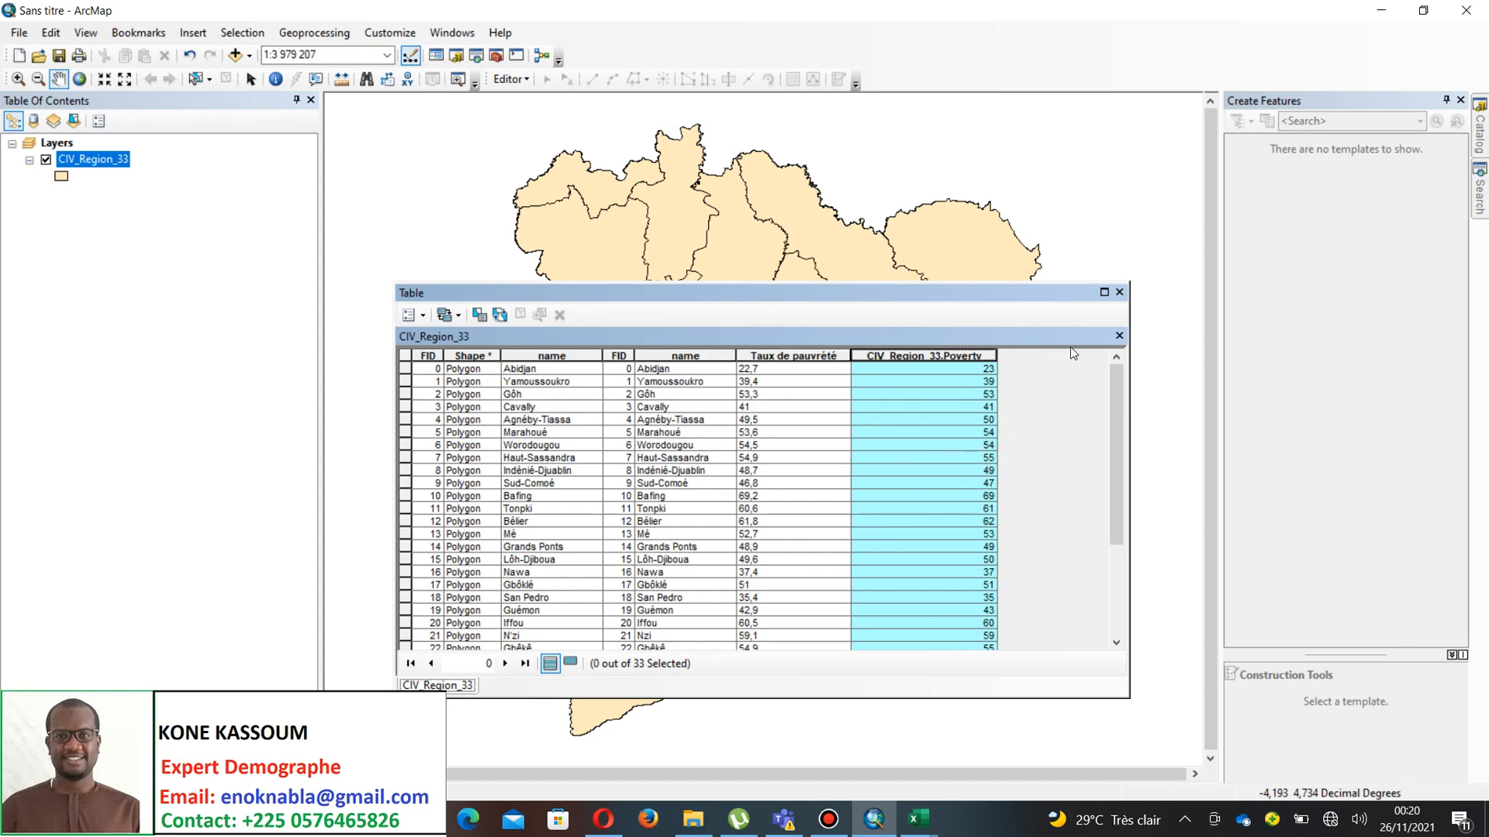
# - Close the attribute table and open the symbology properties of the CIV_Region_33 layer beside the map
pyautogui.click(1120, 293)
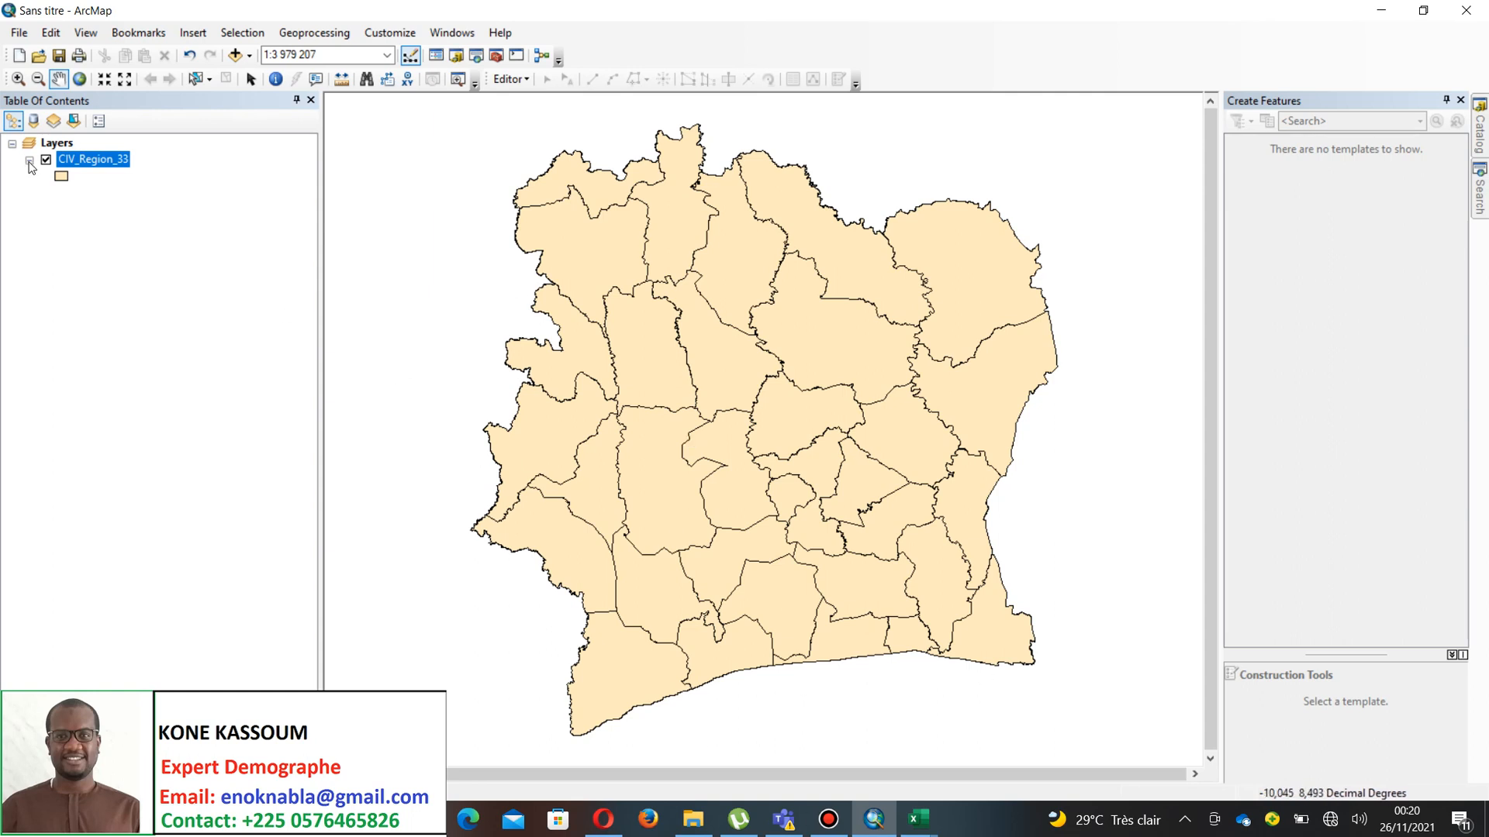
pyautogui.rightClick(92, 164)
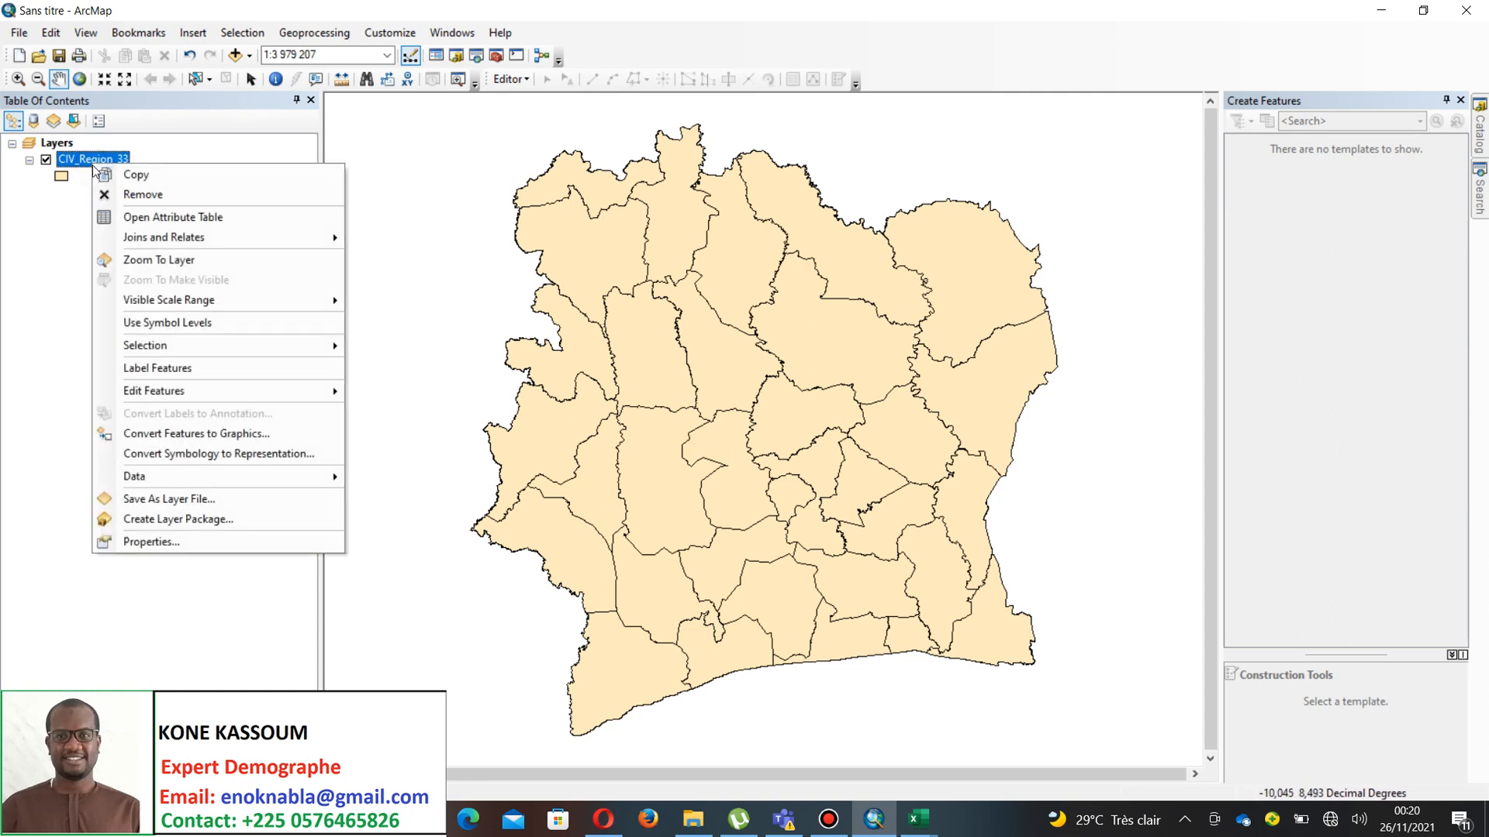
pyautogui.click(186, 542)
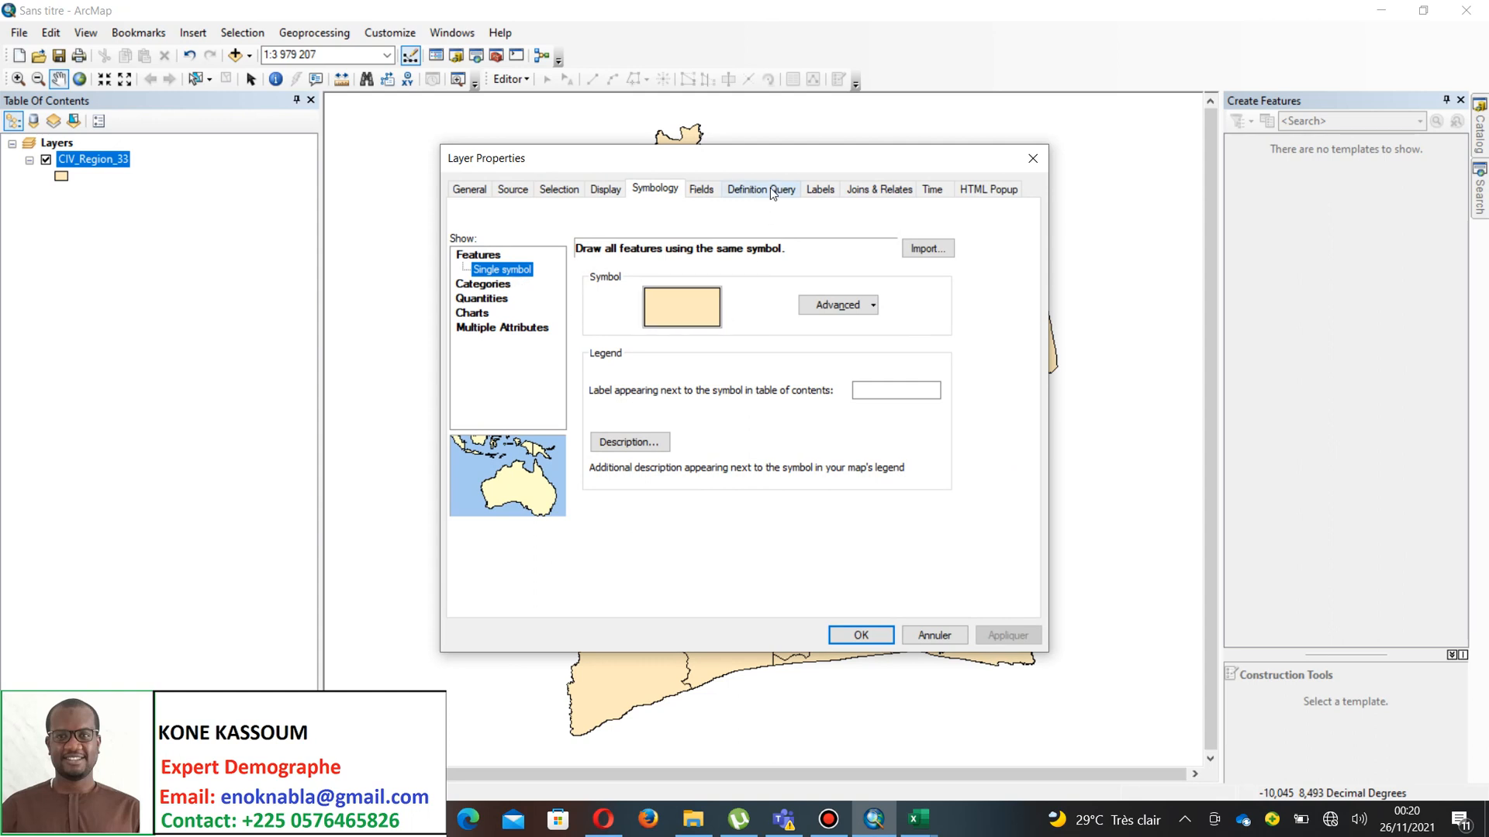
pyautogui.moveTo(781, 160); pyautogui.dragTo(380, 157)
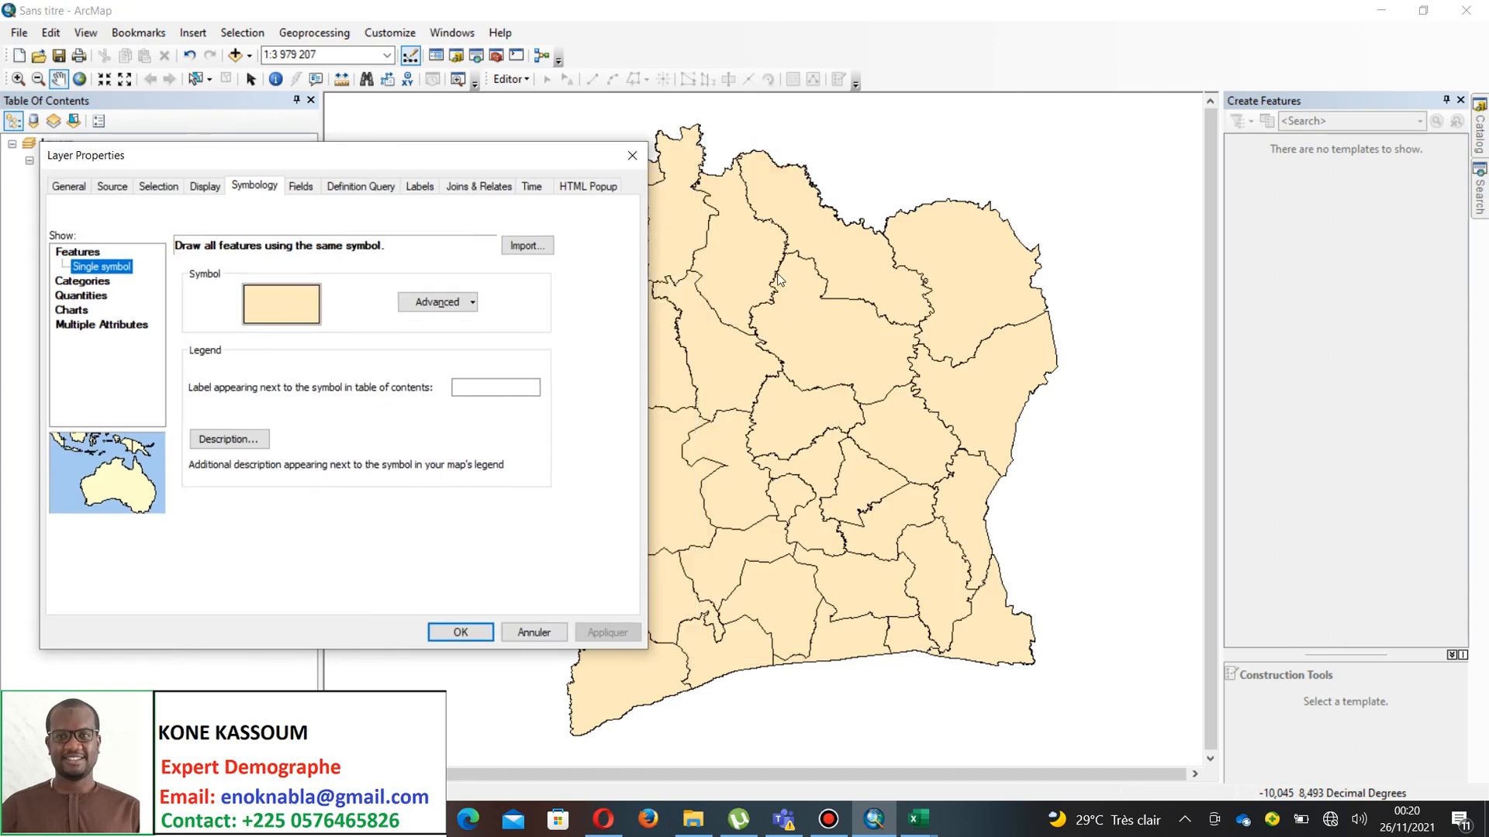
# - Set the CIV_Region_33 layer's single symbol to Hollow and apply it to the map
pyautogui.click(310, 315)
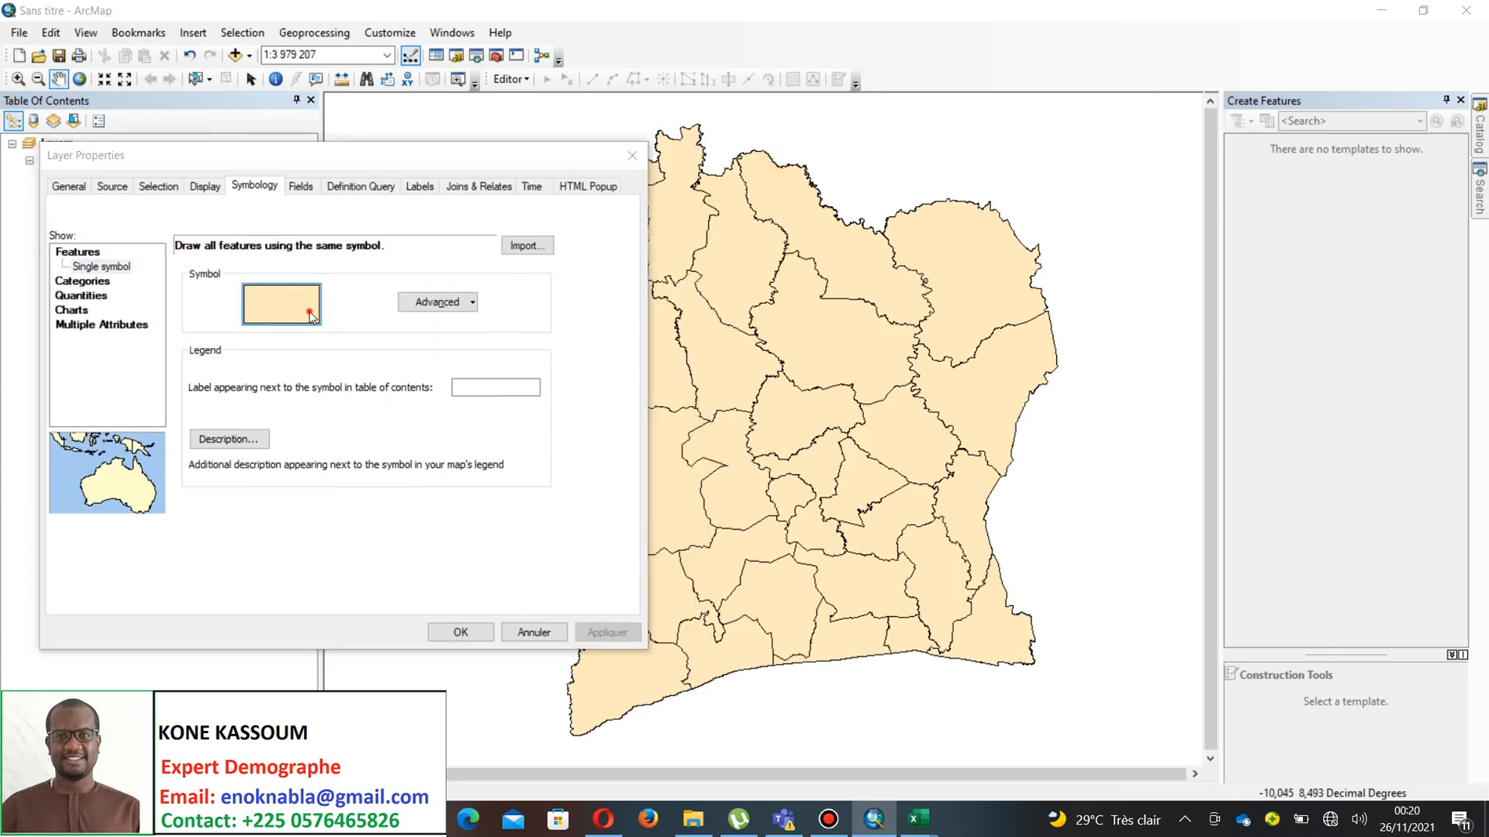
pyautogui.click(572, 380)
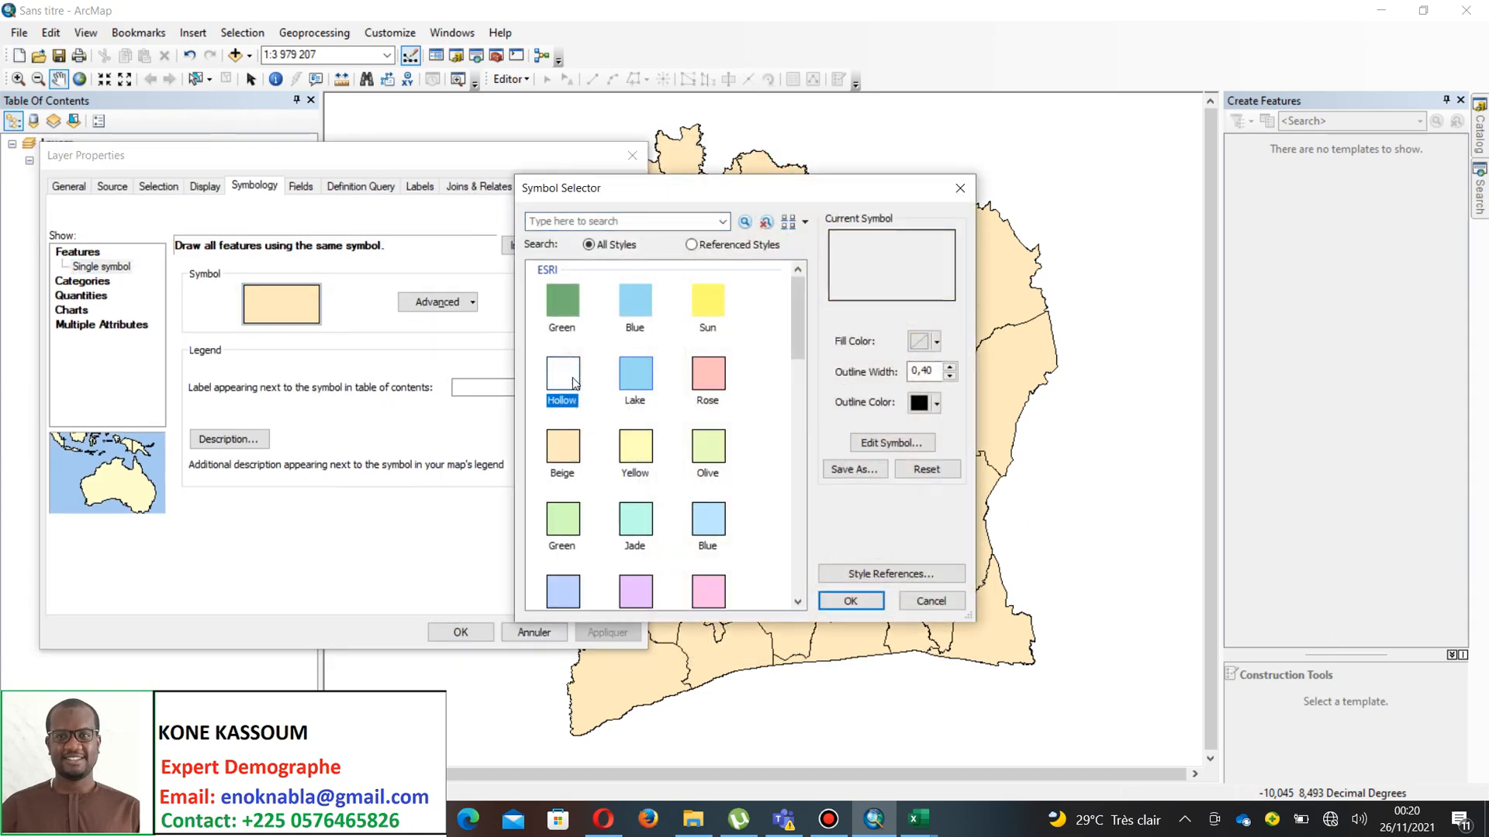
pyautogui.click(845, 603)
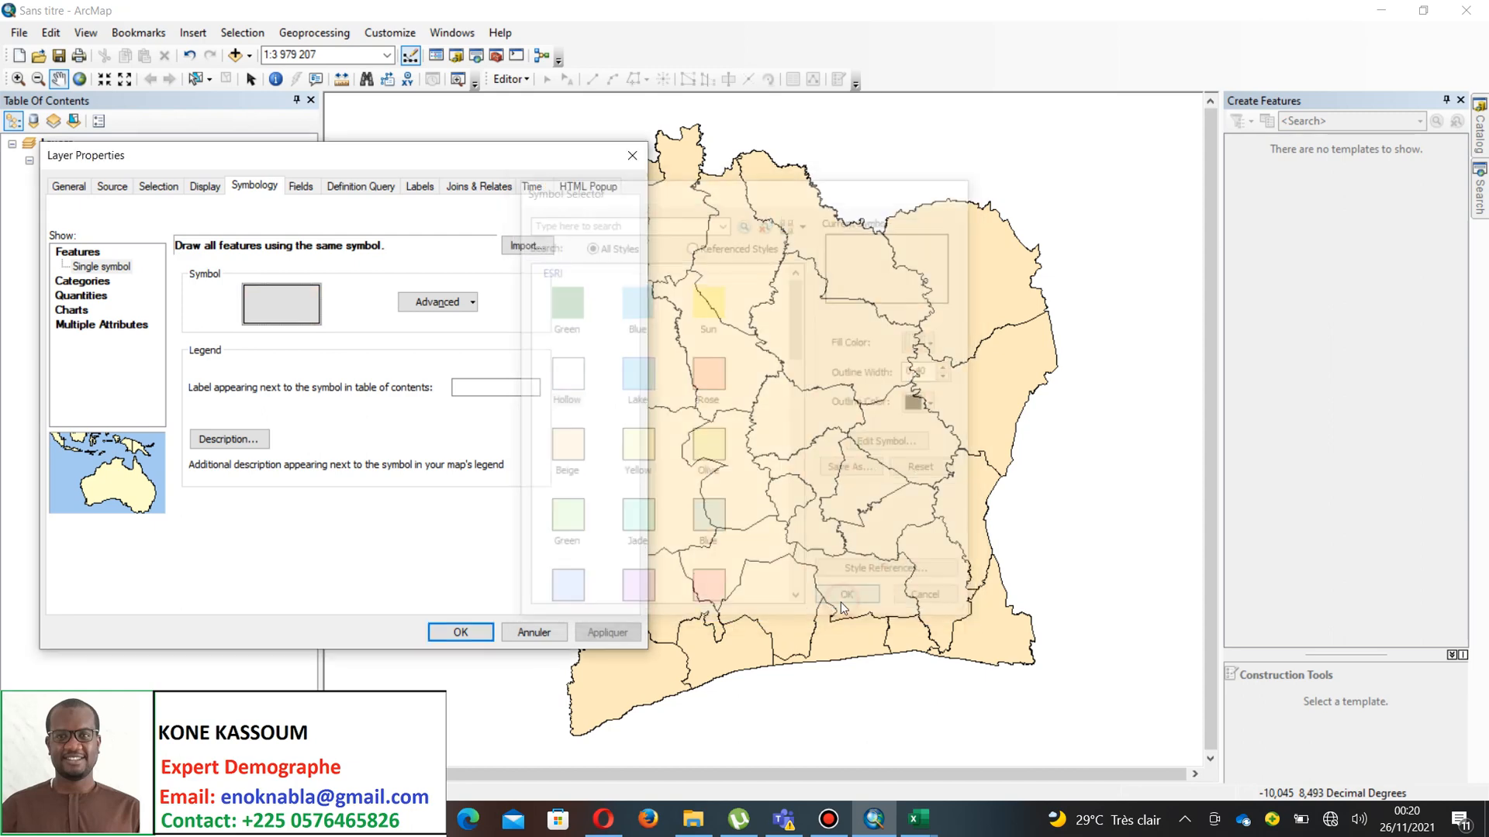
pyautogui.click(607, 633)
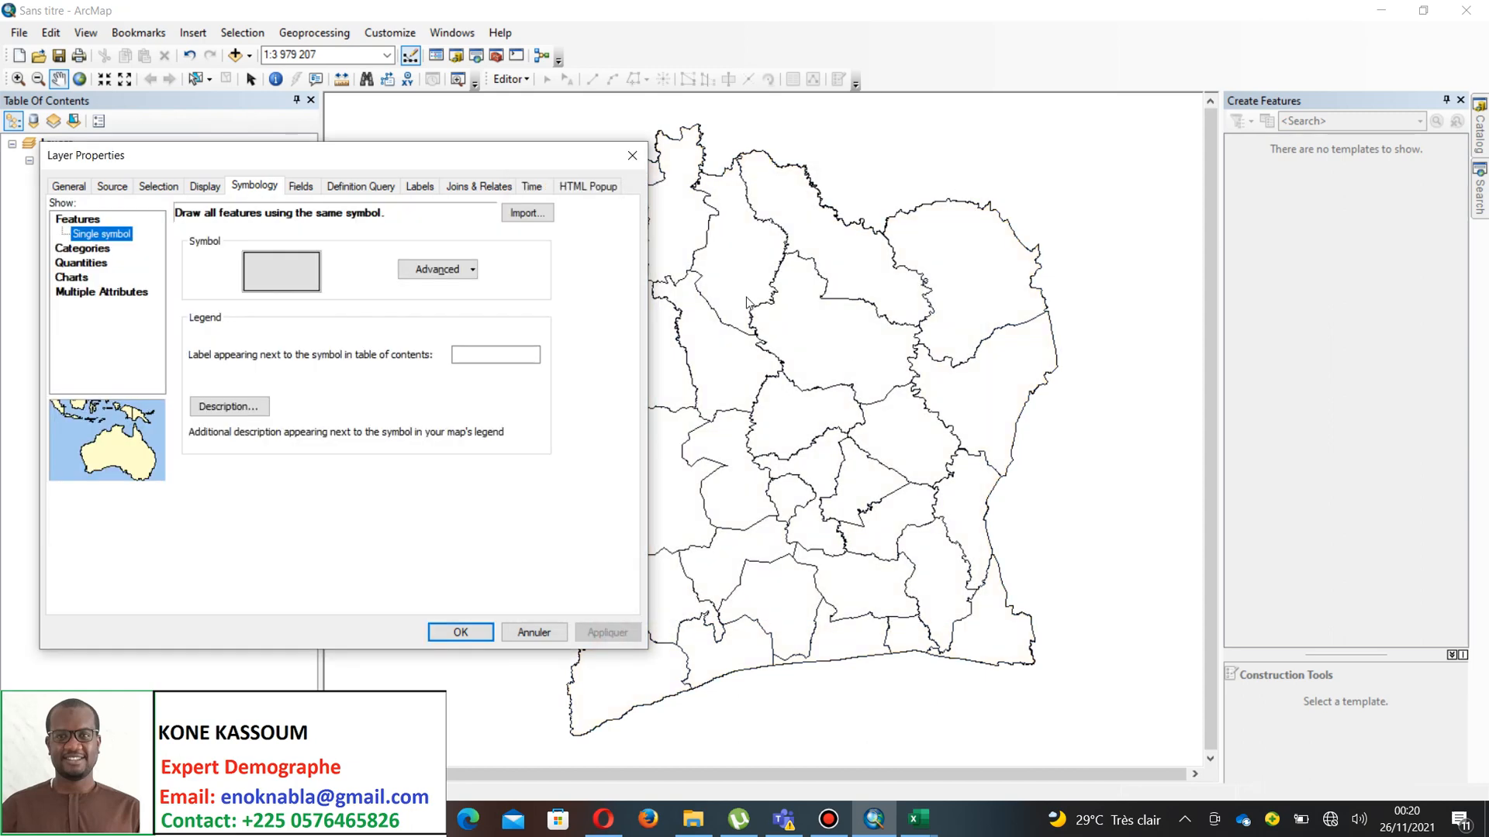
# - Categorize the regions by unique values of CIV_Region_33.Poverty, add all values and review the list
pyautogui.moveTo(345, 170); pyautogui.dragTo(415, 123)
pyautogui.click(167, 201)
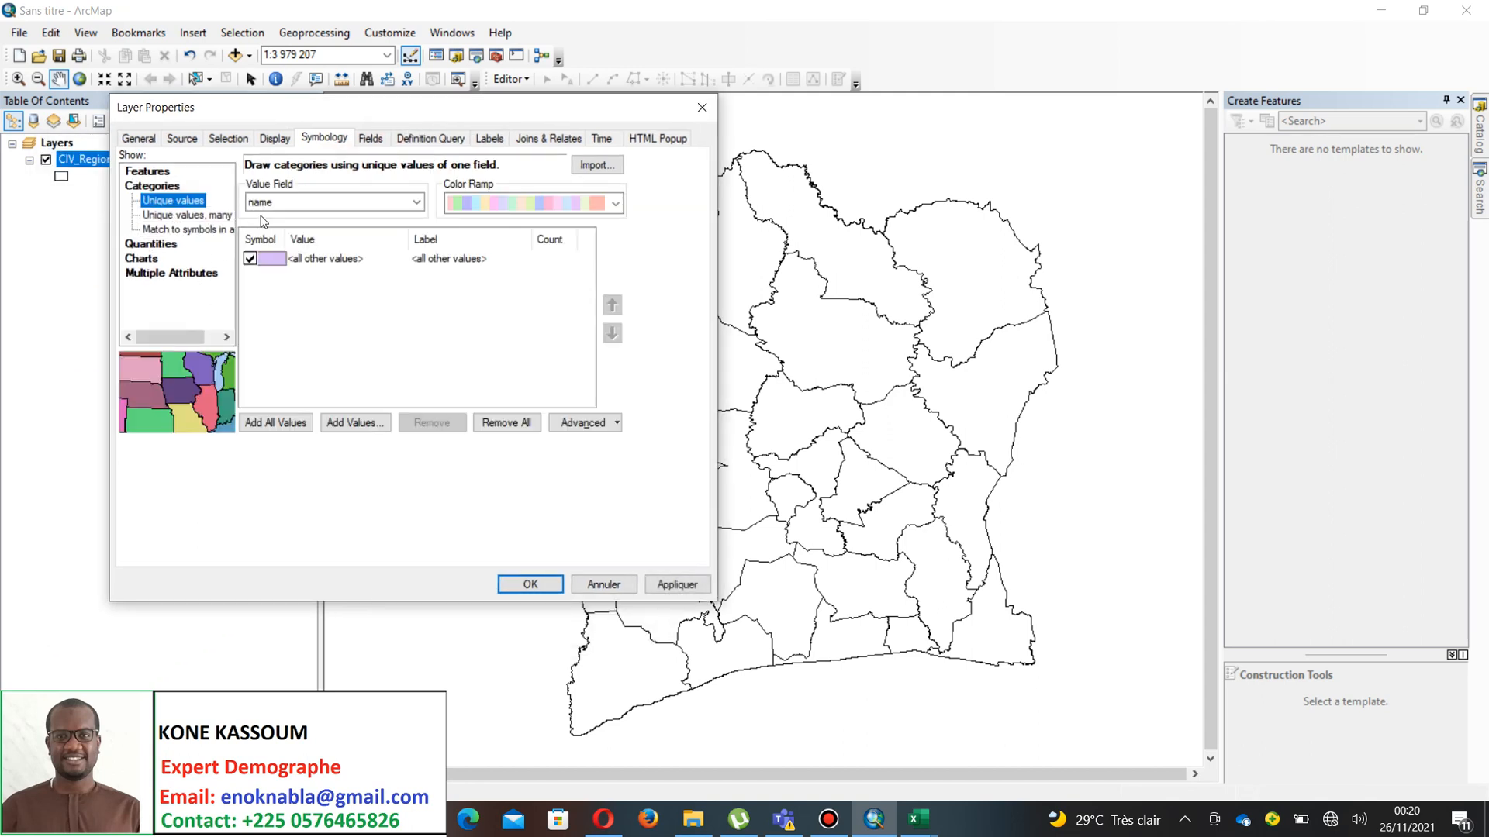
pyautogui.click(370, 204)
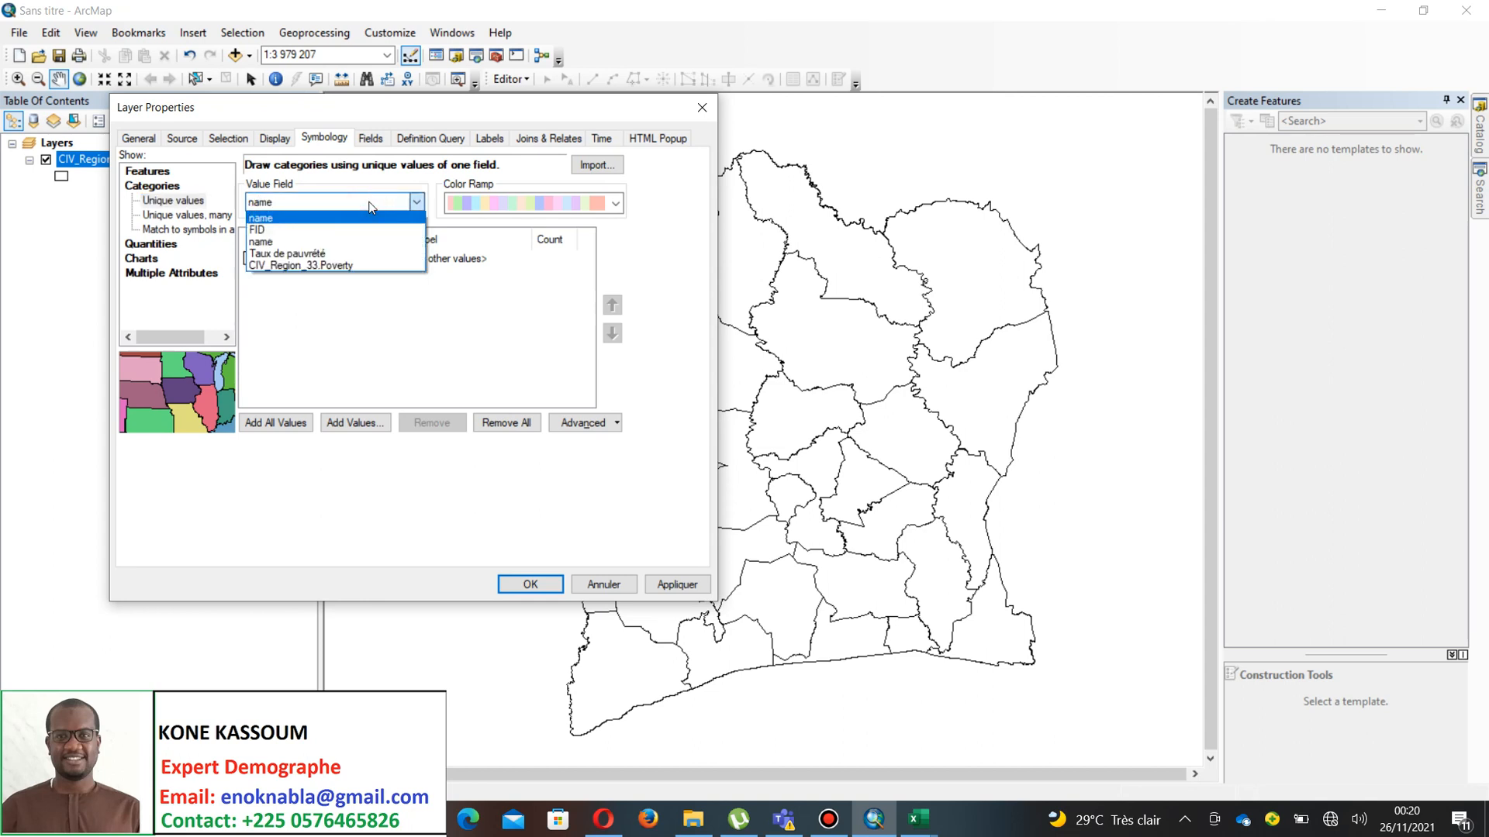
pyautogui.click(390, 267)
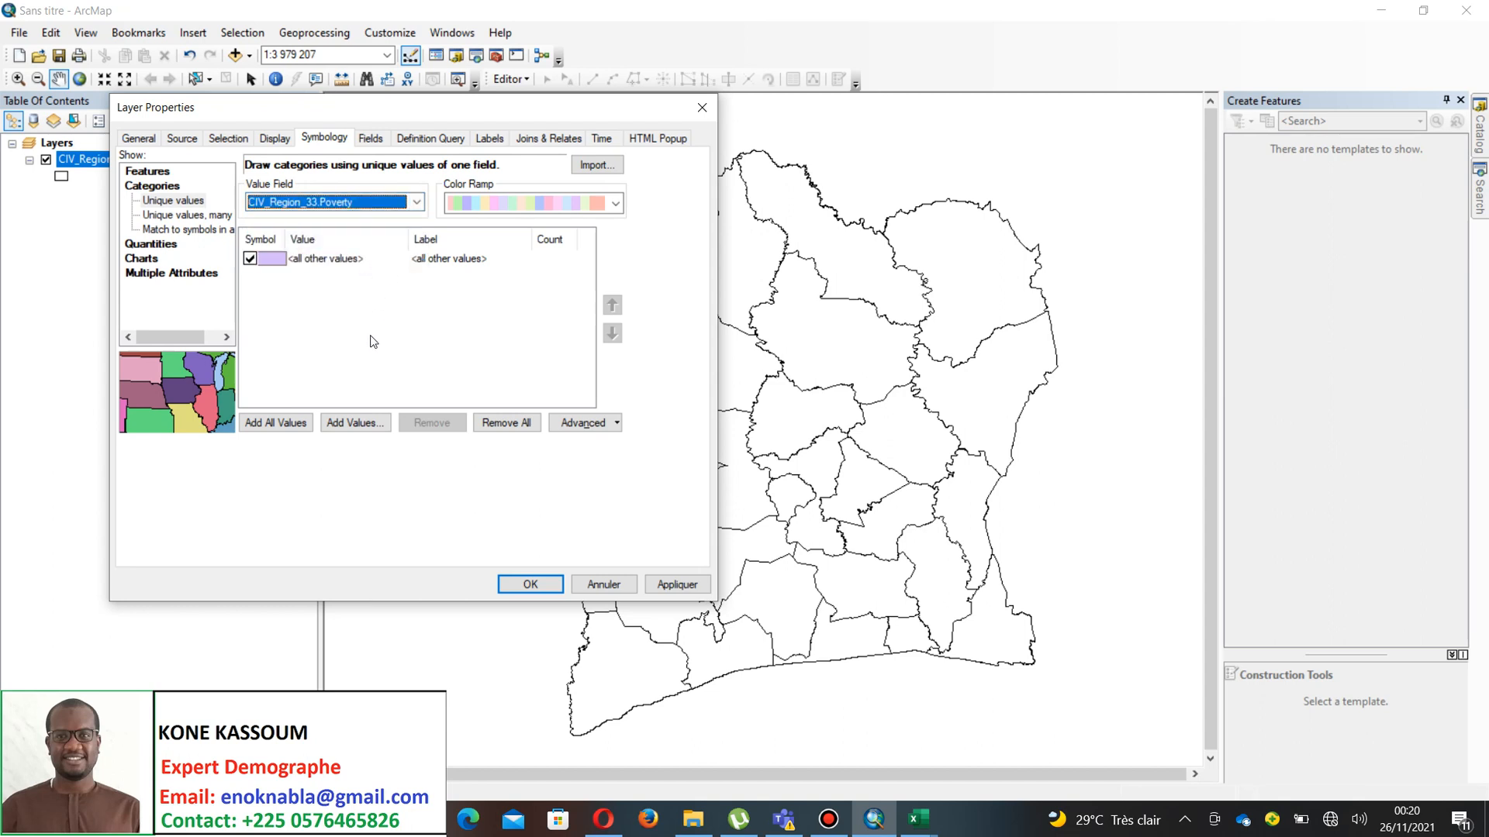
pyautogui.click(297, 423)
pyautogui.scroll(-8, 379, 361)
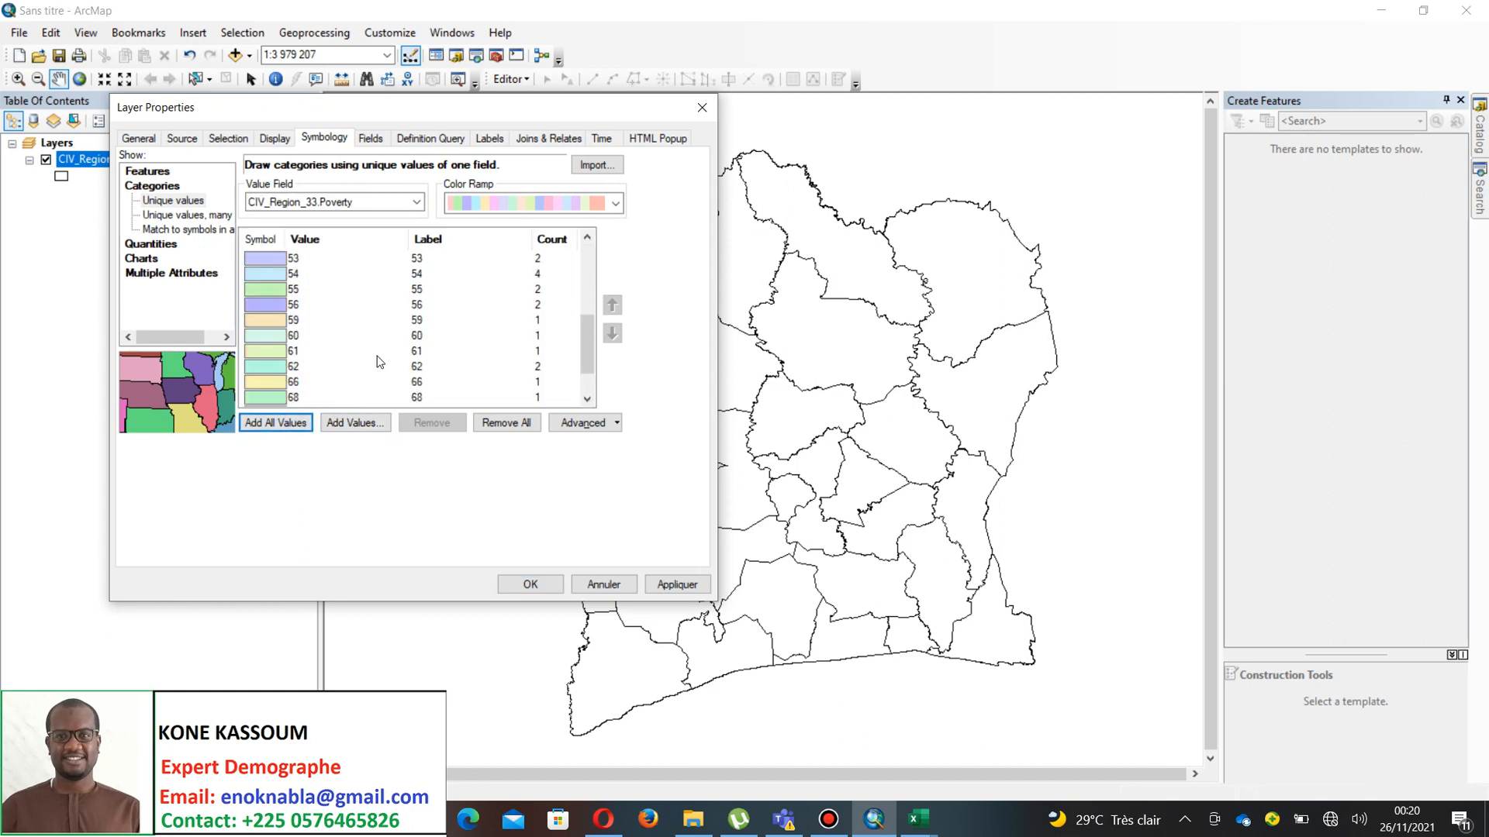
pyautogui.scroll(8, 379, 361)
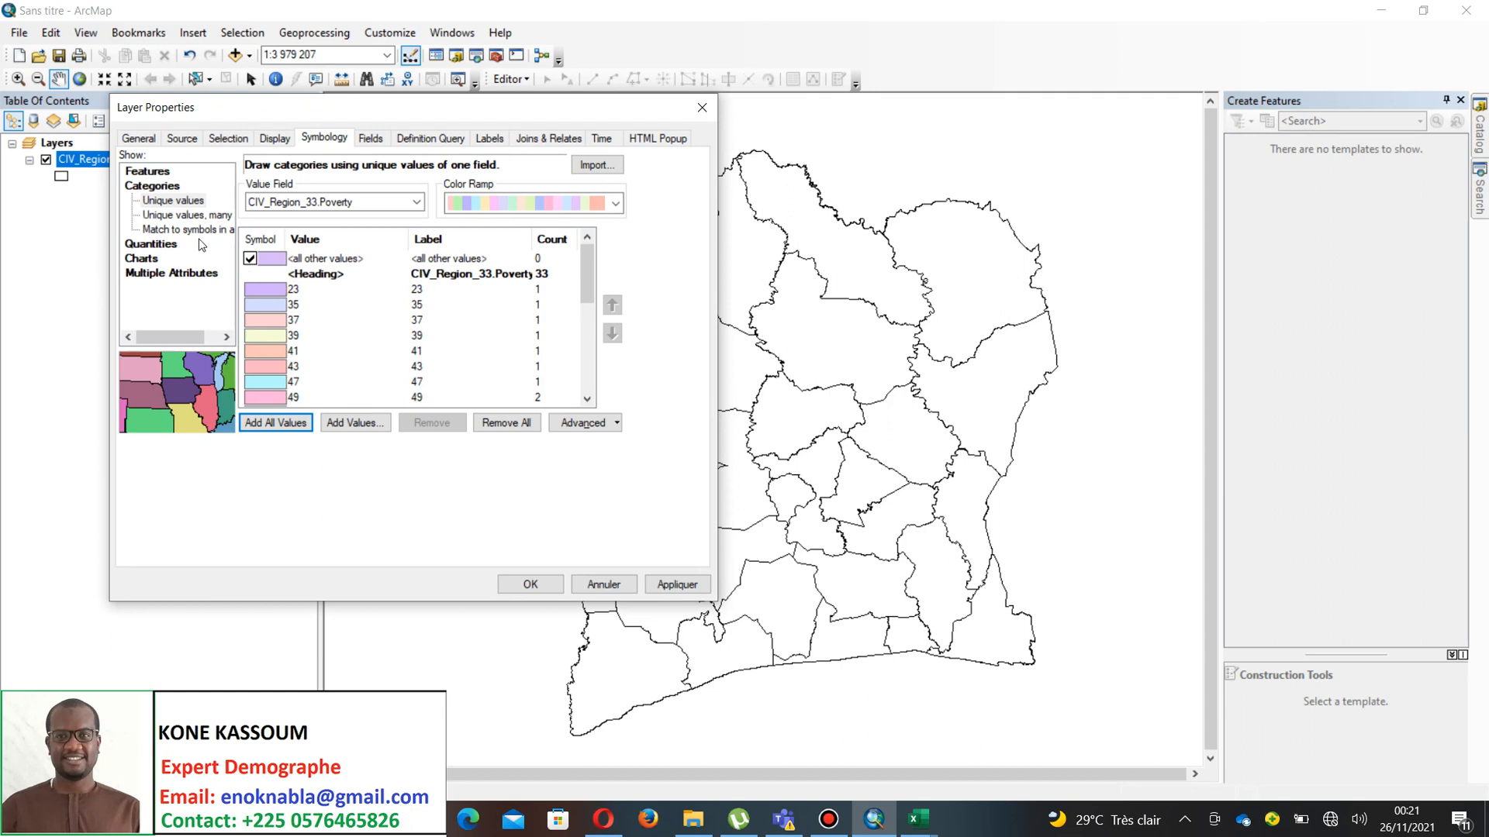
# - Switch the categories to matching symbols in a style, using Taux de pauvrété as the value field
pyautogui.click(239, 230)
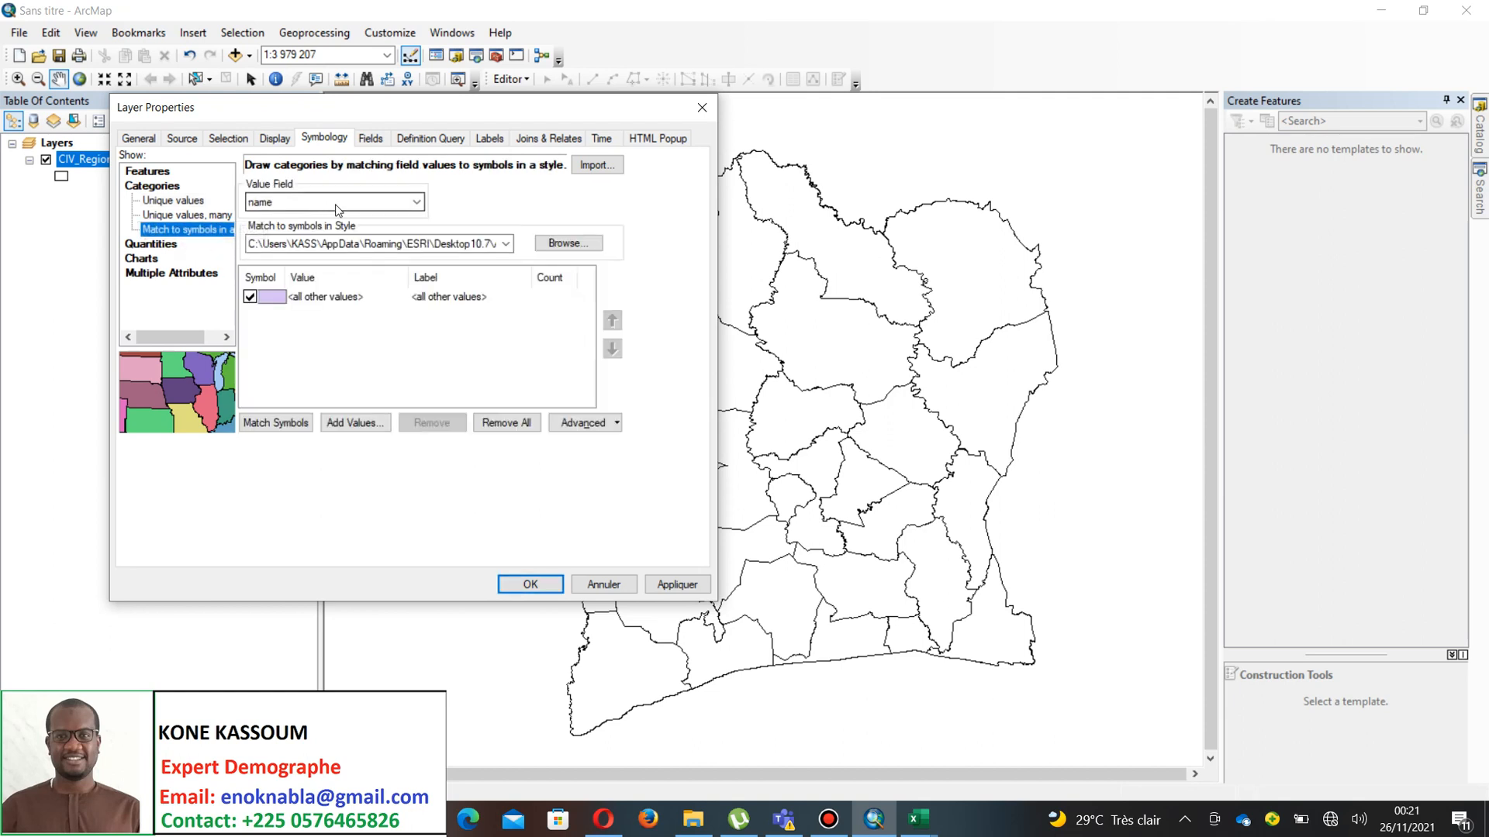
pyautogui.click(290, 208)
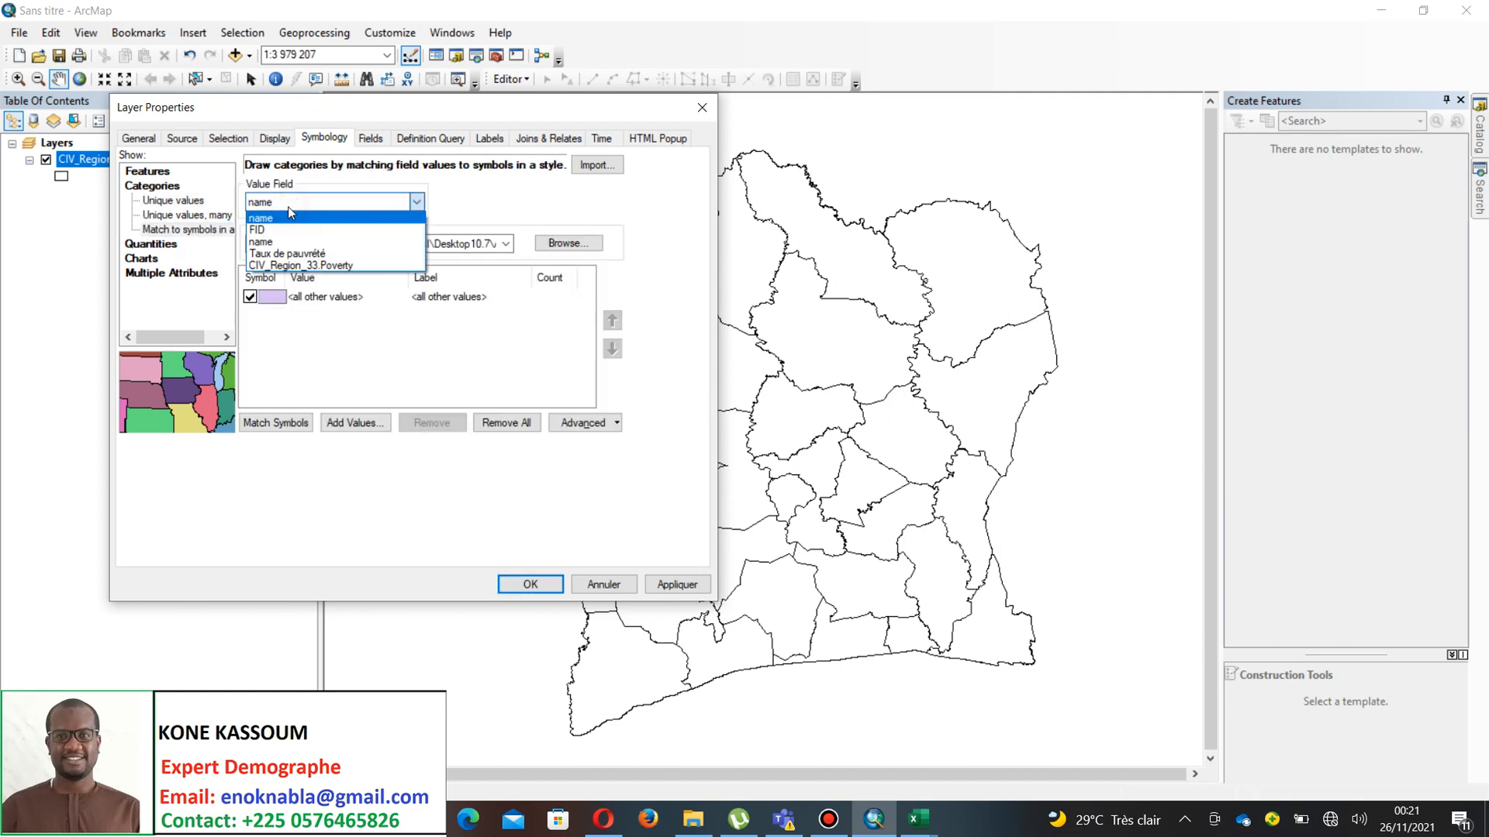
pyautogui.click(328, 255)
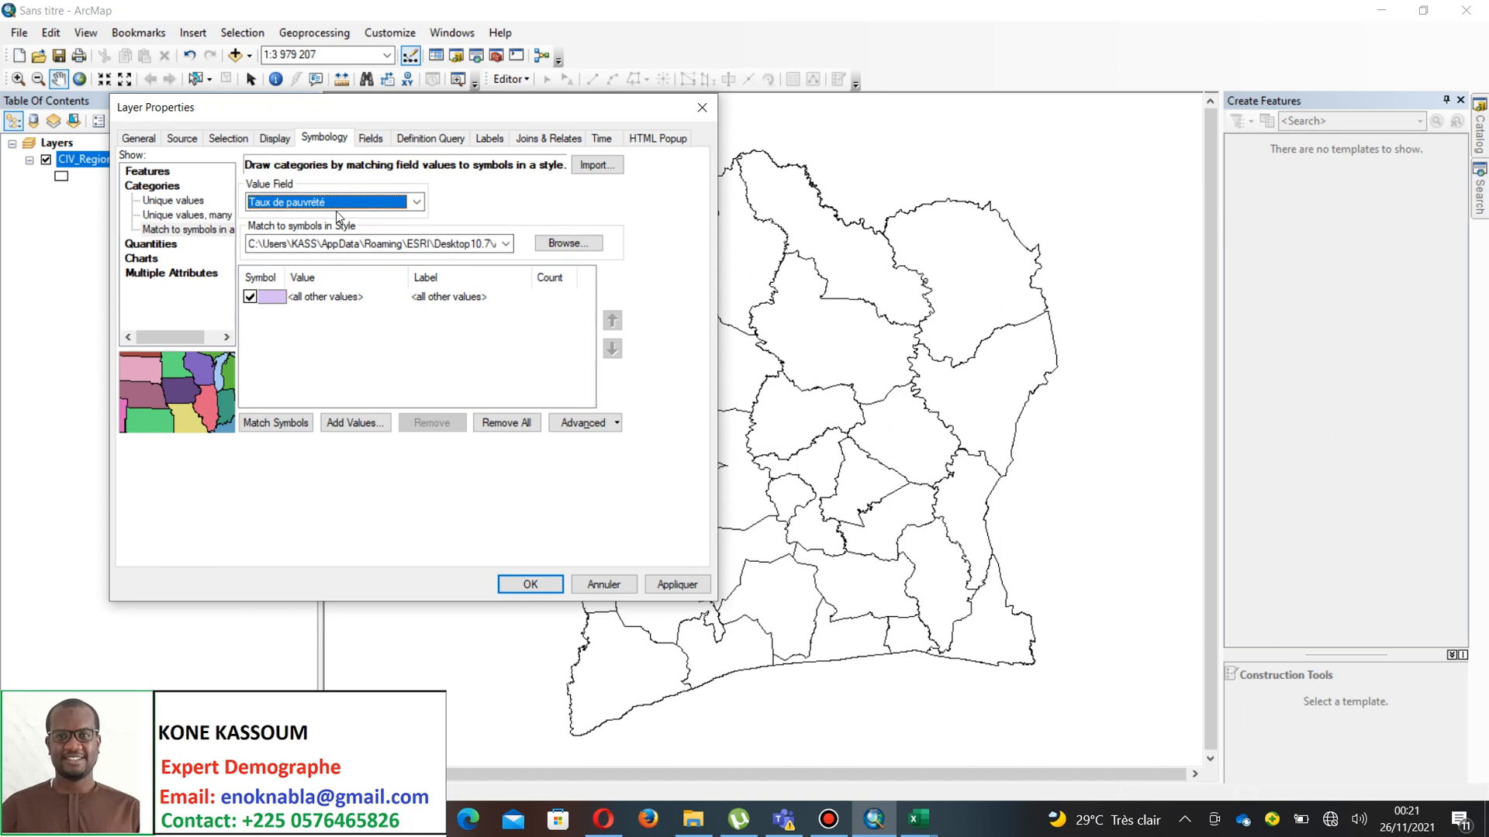
# - Symbolize the regions with graduated colors using CIV_Region_33.Poverty as the value field and no normalization
pyautogui.click(161, 246)
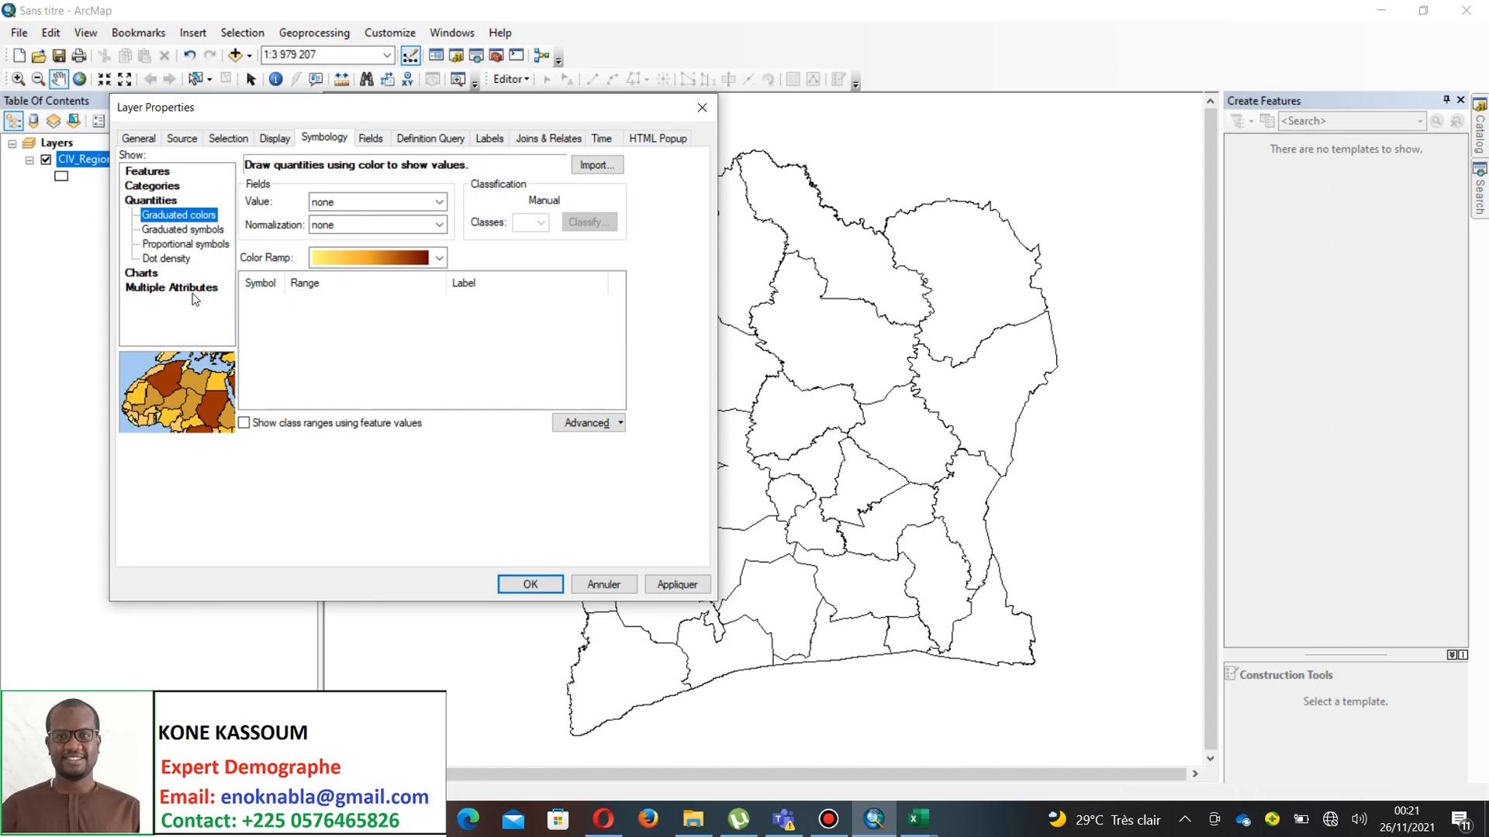
pyautogui.click(396, 203)
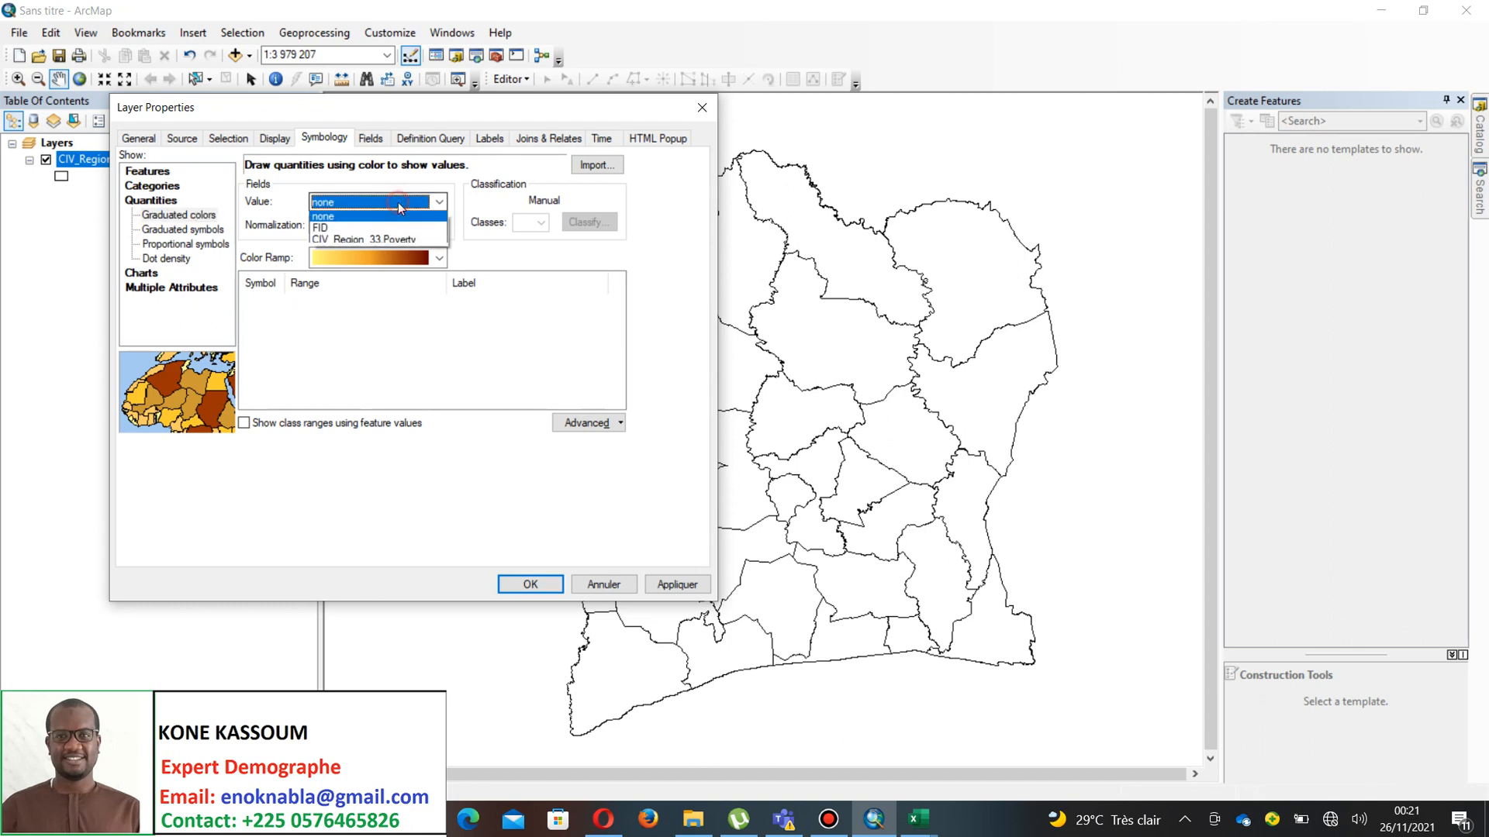
pyautogui.click(394, 243)
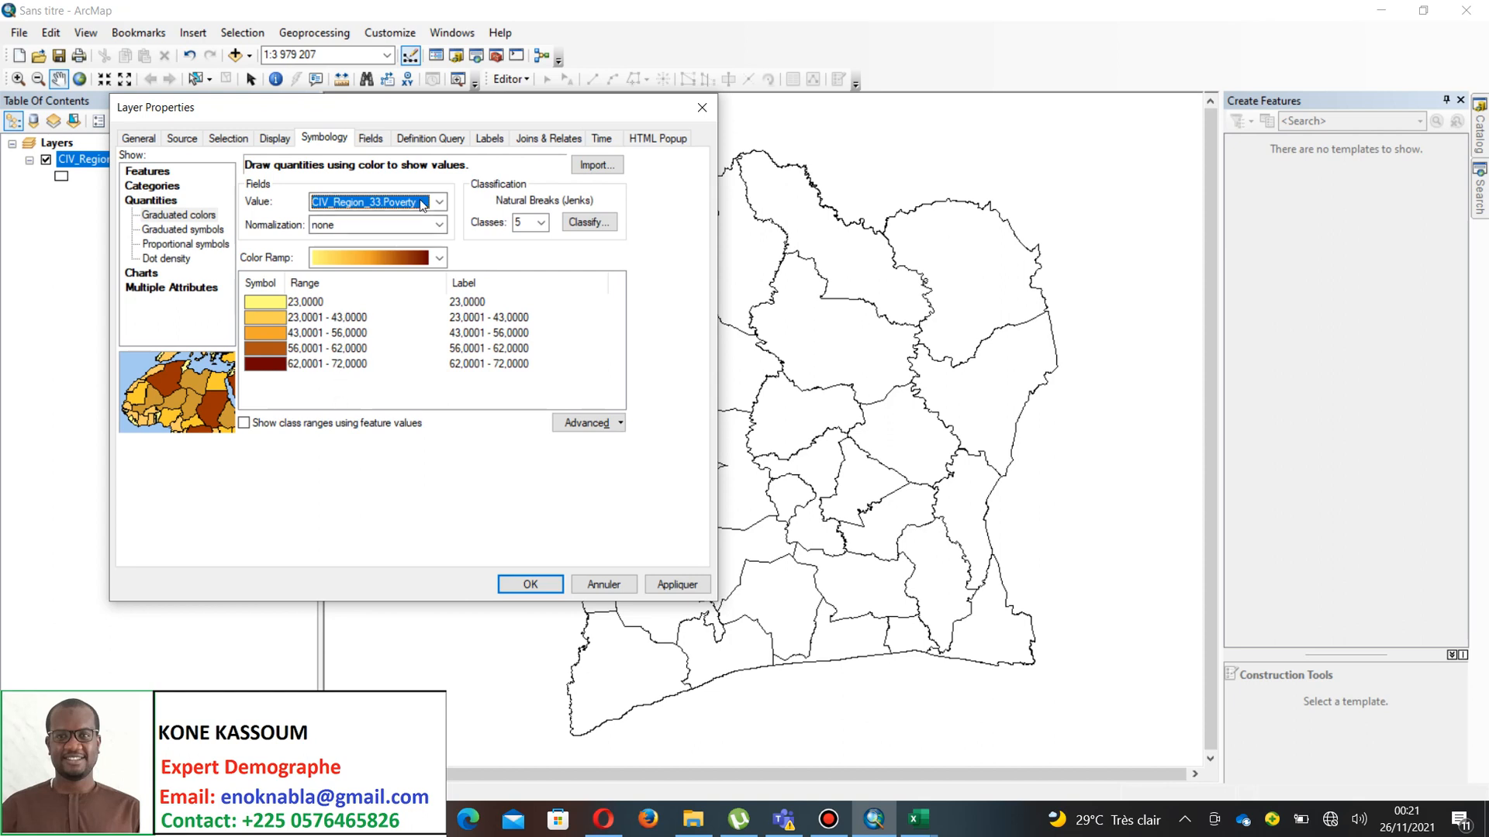
pyautogui.click(439, 226)
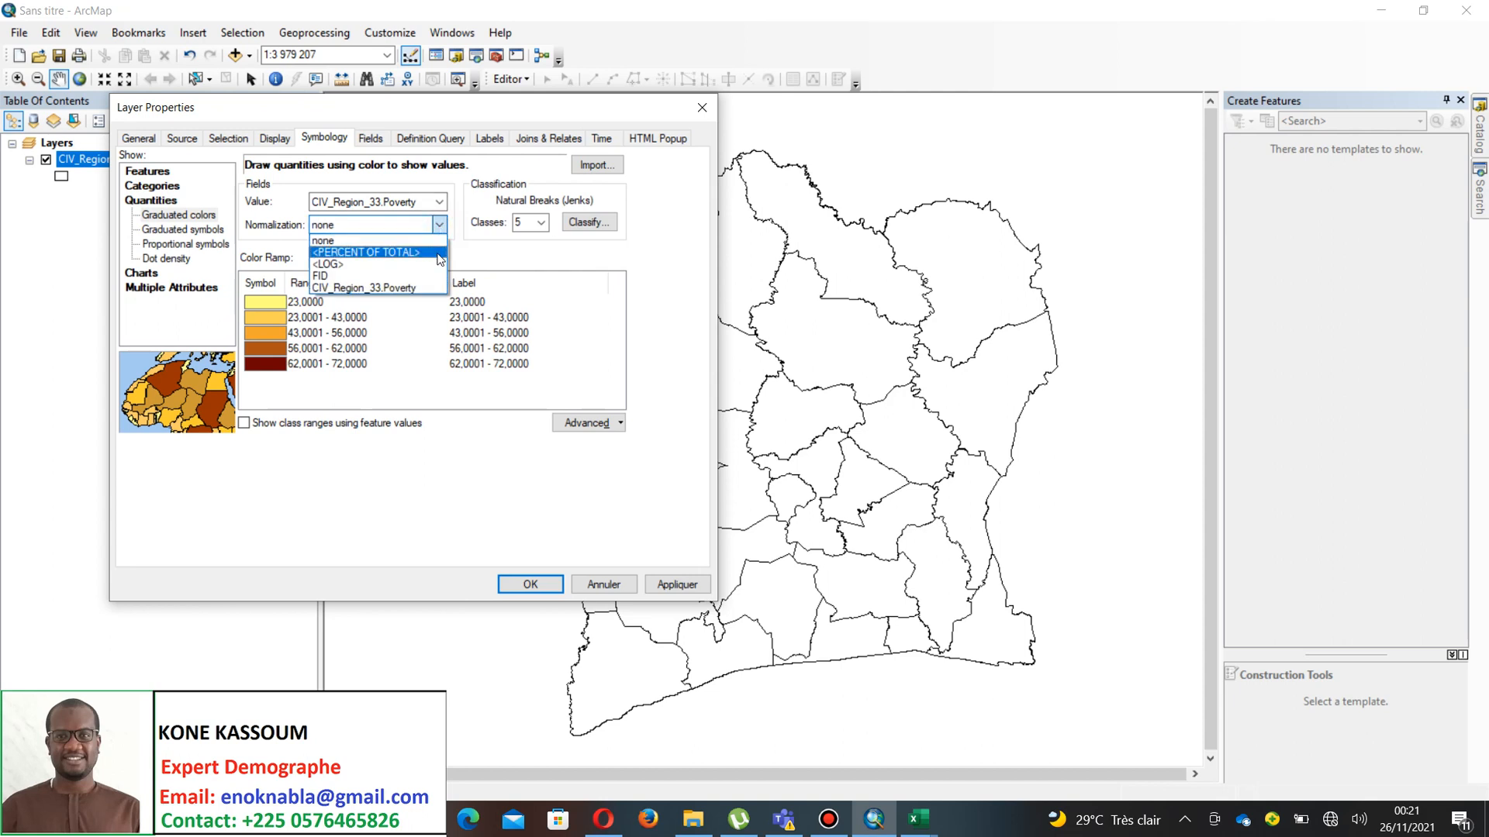
pyautogui.click(440, 226)
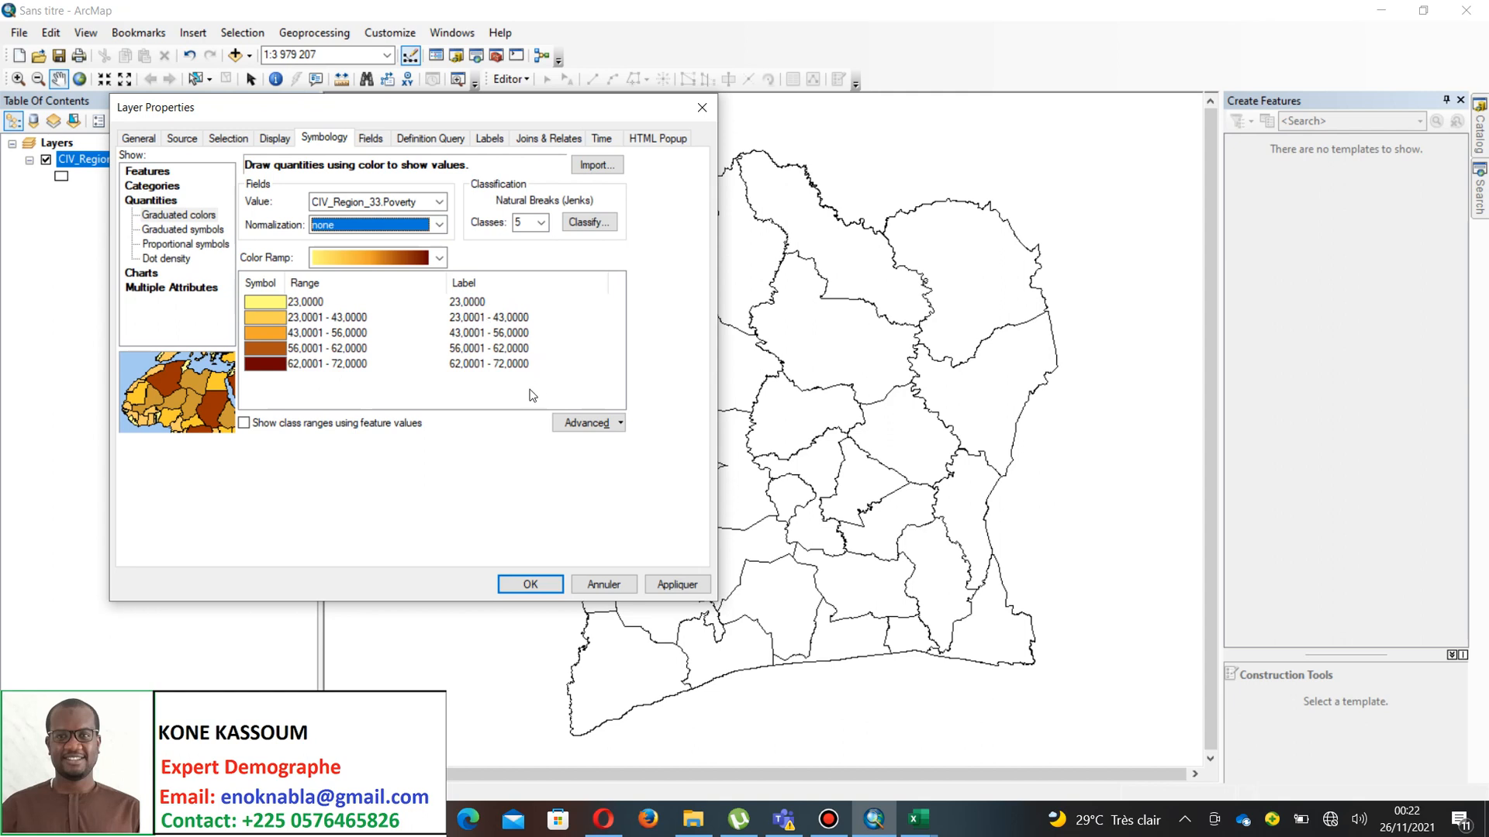
# - Classify the Poverty values into 4 classes and set the first break value to 25
pyautogui.click(541, 223)
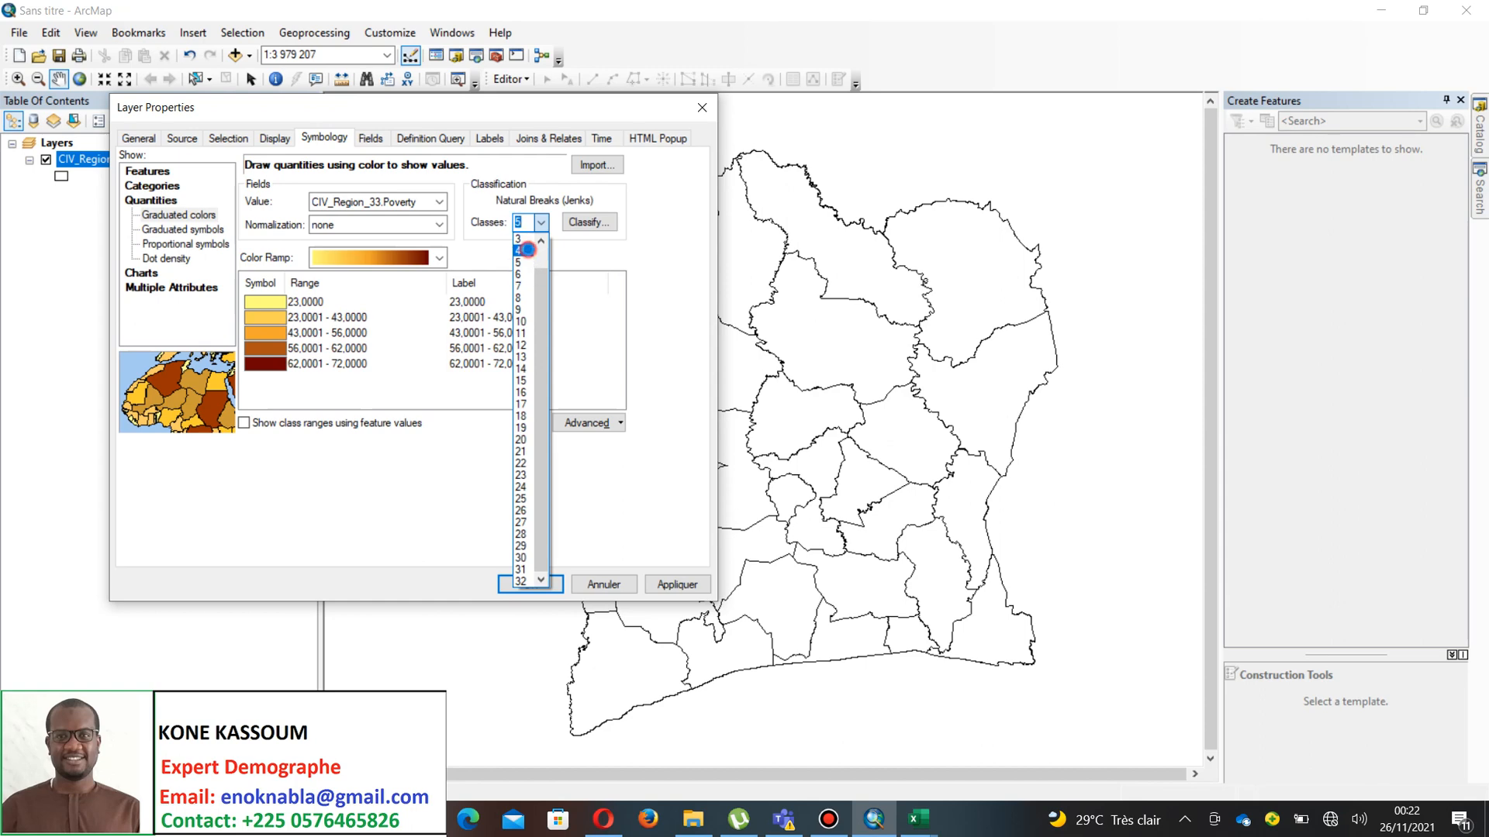
pyautogui.click(531, 251)
pyautogui.click(575, 225)
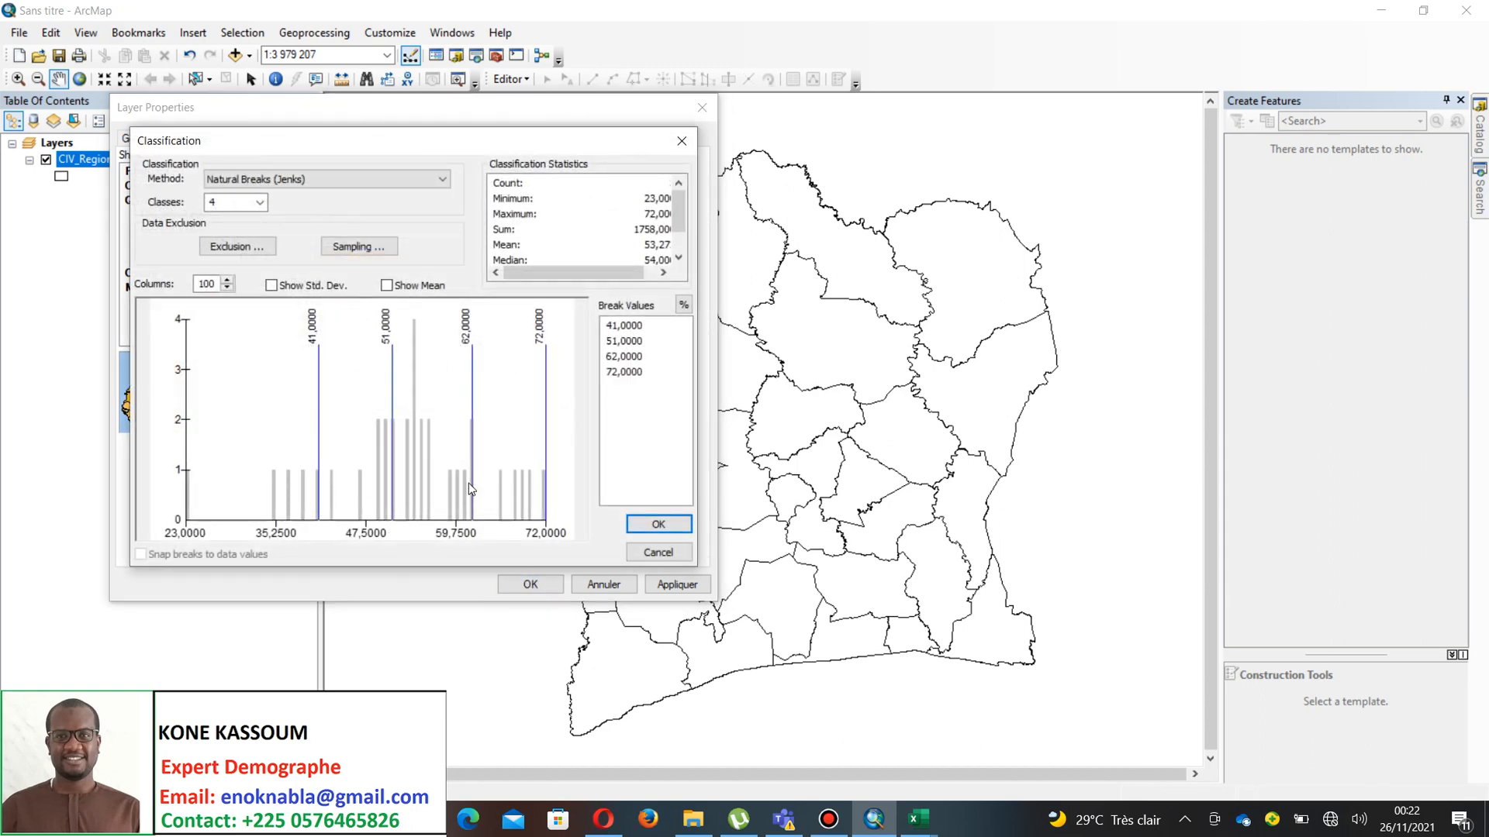
pyautogui.click(618, 325)
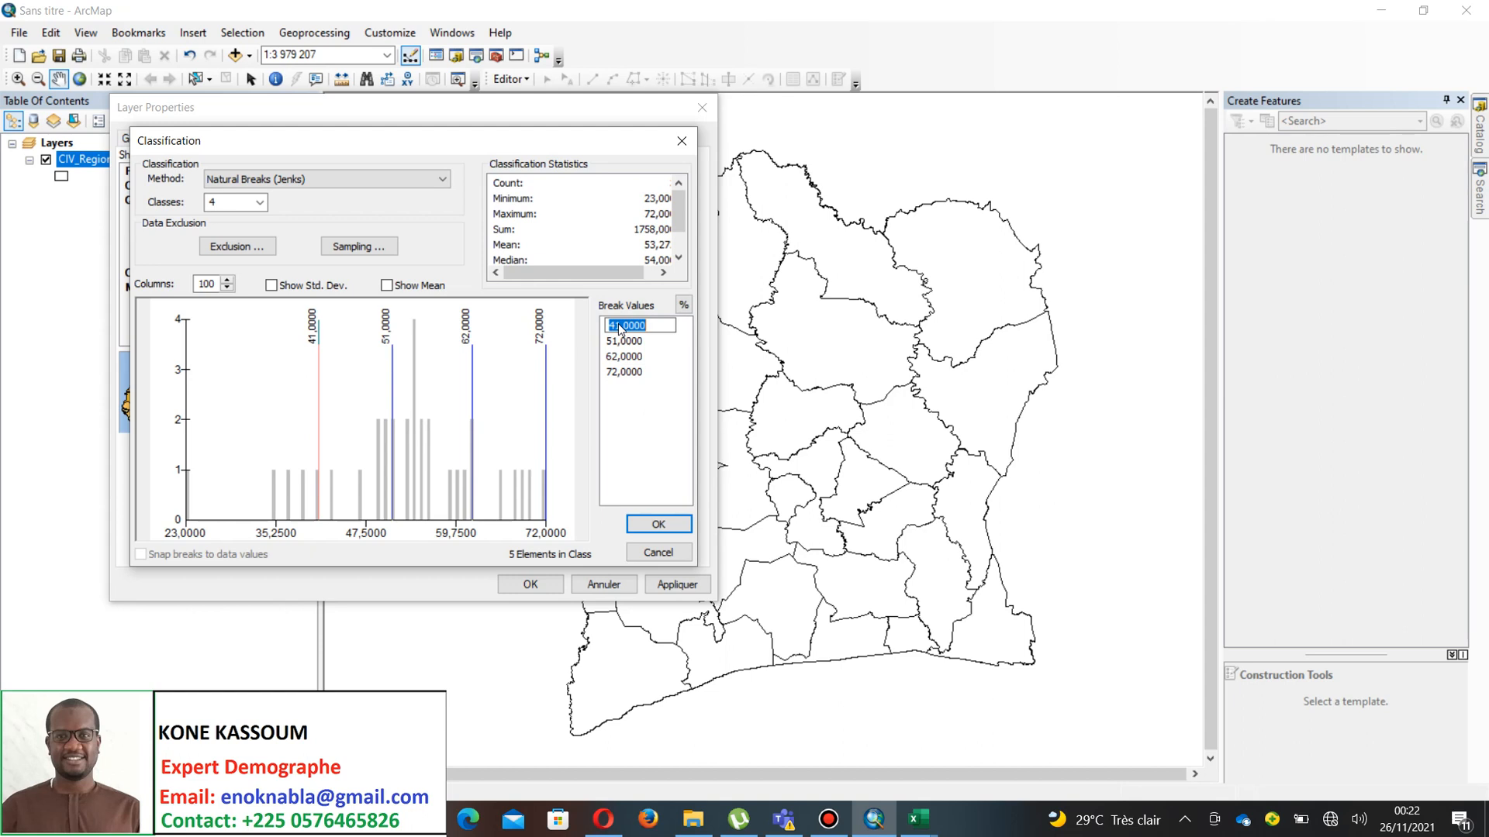
pyautogui.click(620, 325)
pyautogui.press('BackSpace')
pyautogui.press('BackSpace')
pyautogui.write('25')
pyautogui.press('Return')
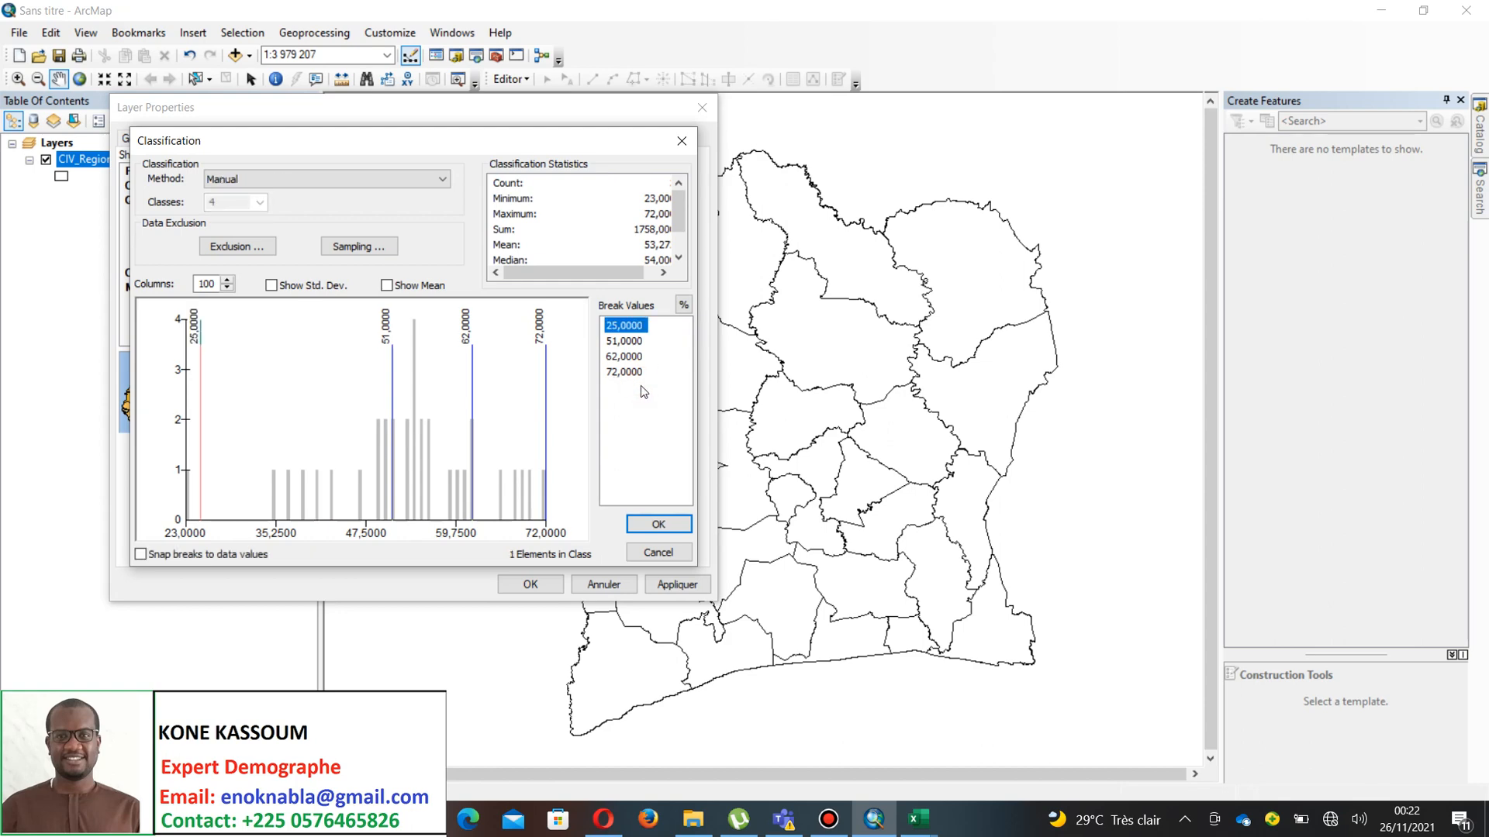
pyautogui.click(658, 524)
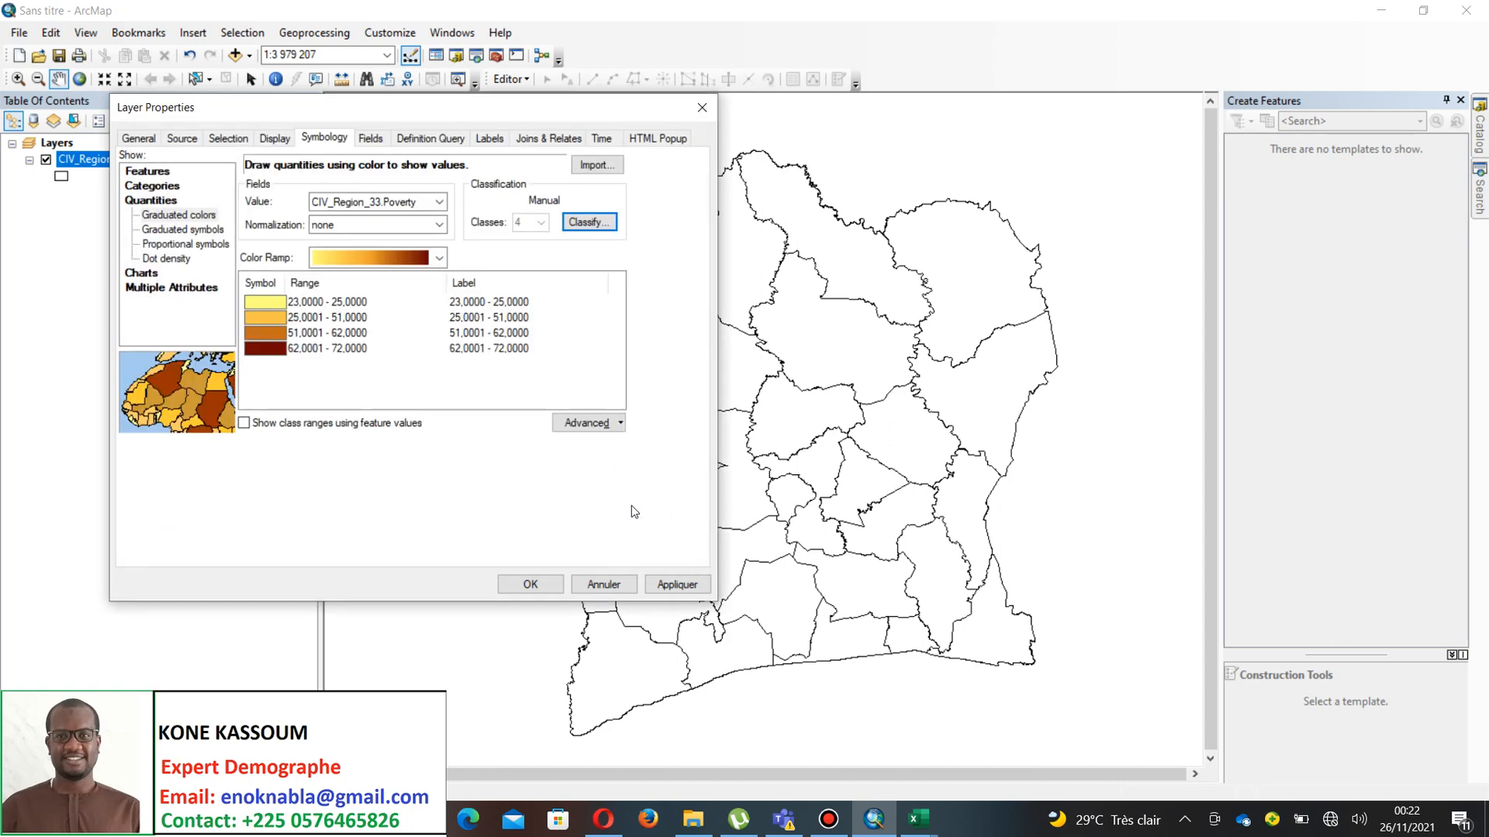
pyautogui.click(312, 304)
pyautogui.click(361, 387)
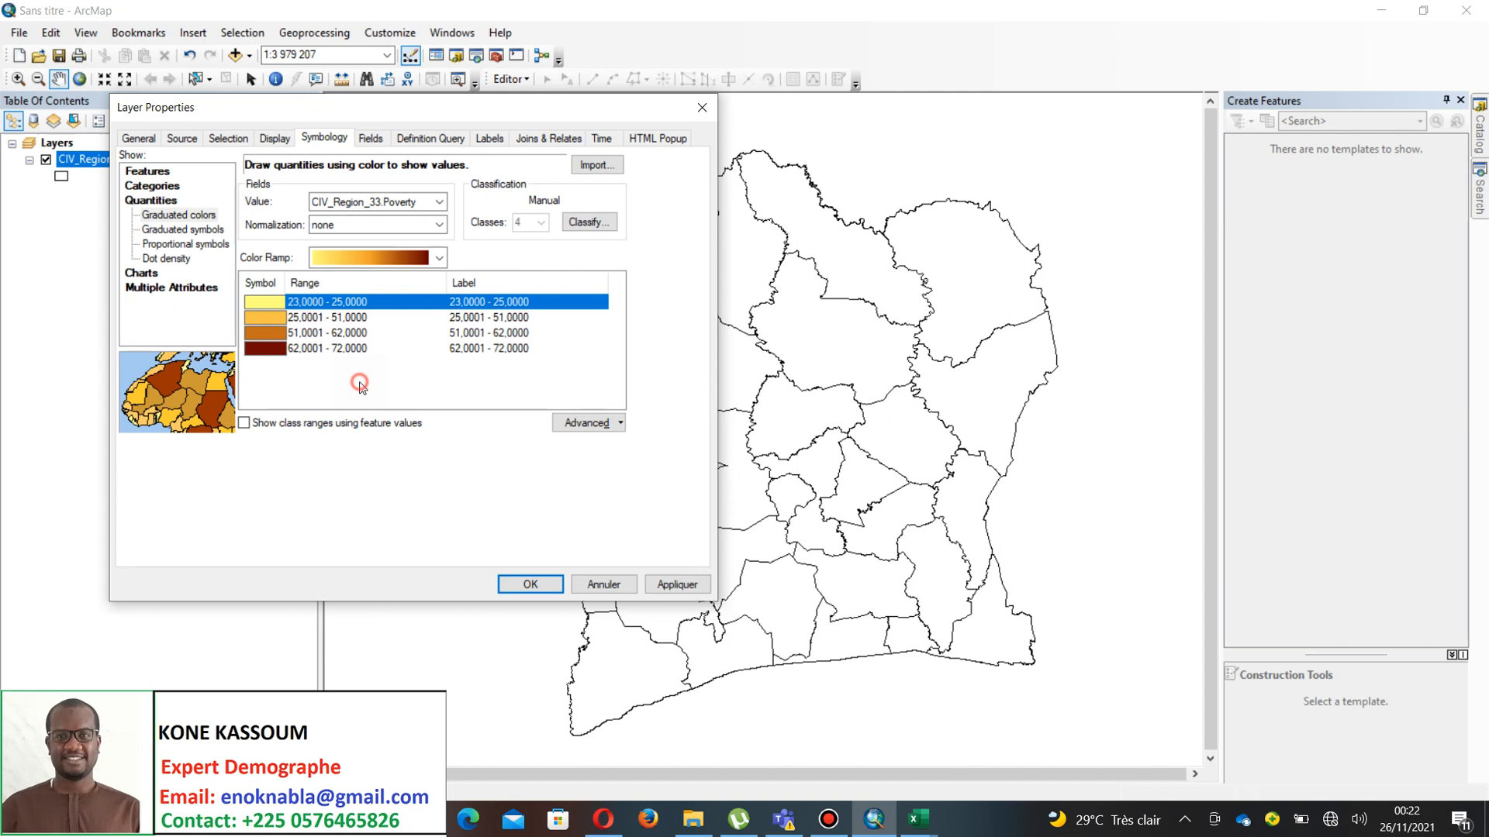
pyautogui.click(330, 305)
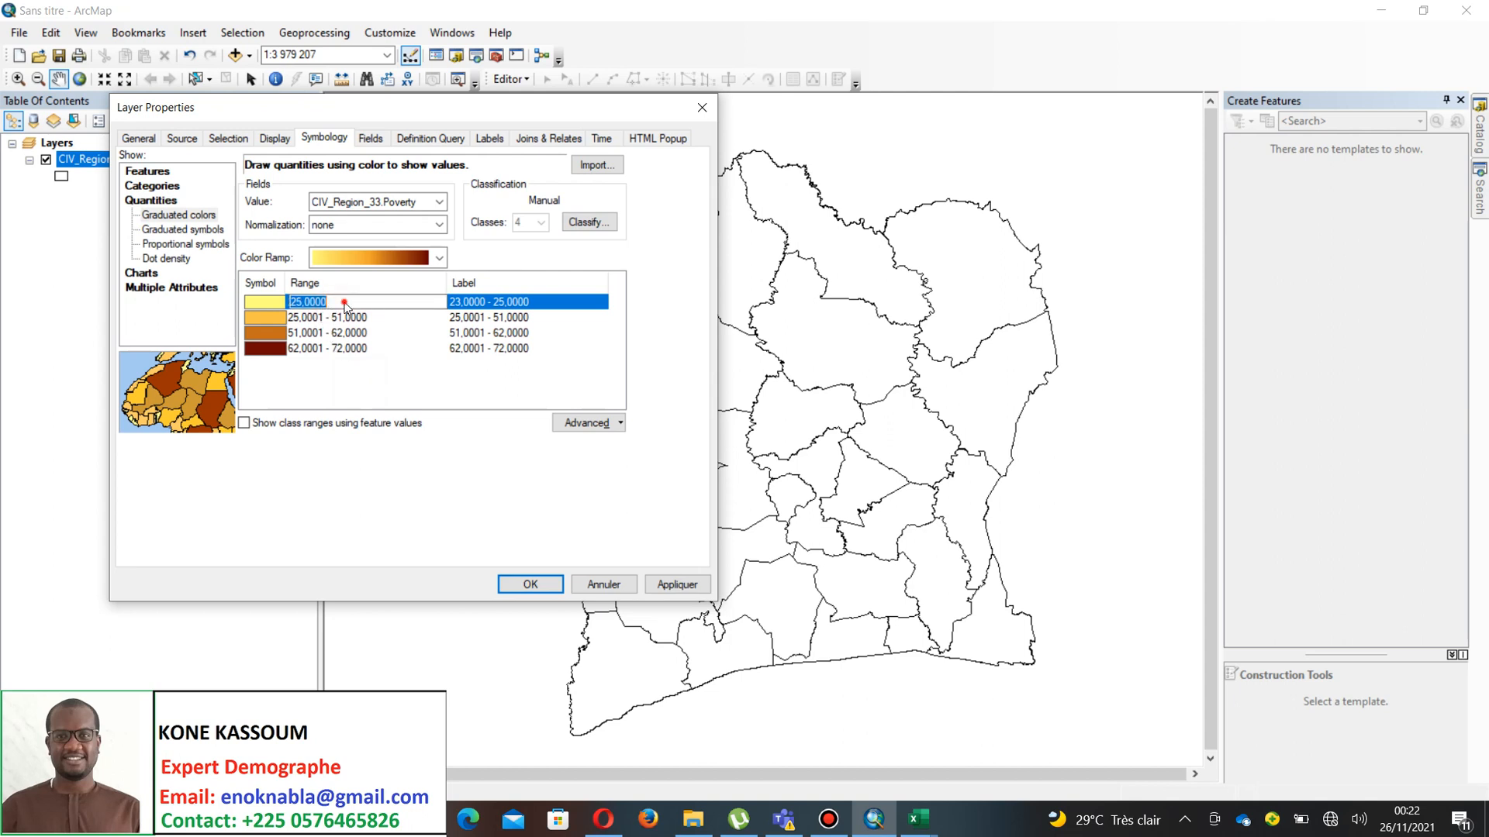
pyautogui.click(316, 318)
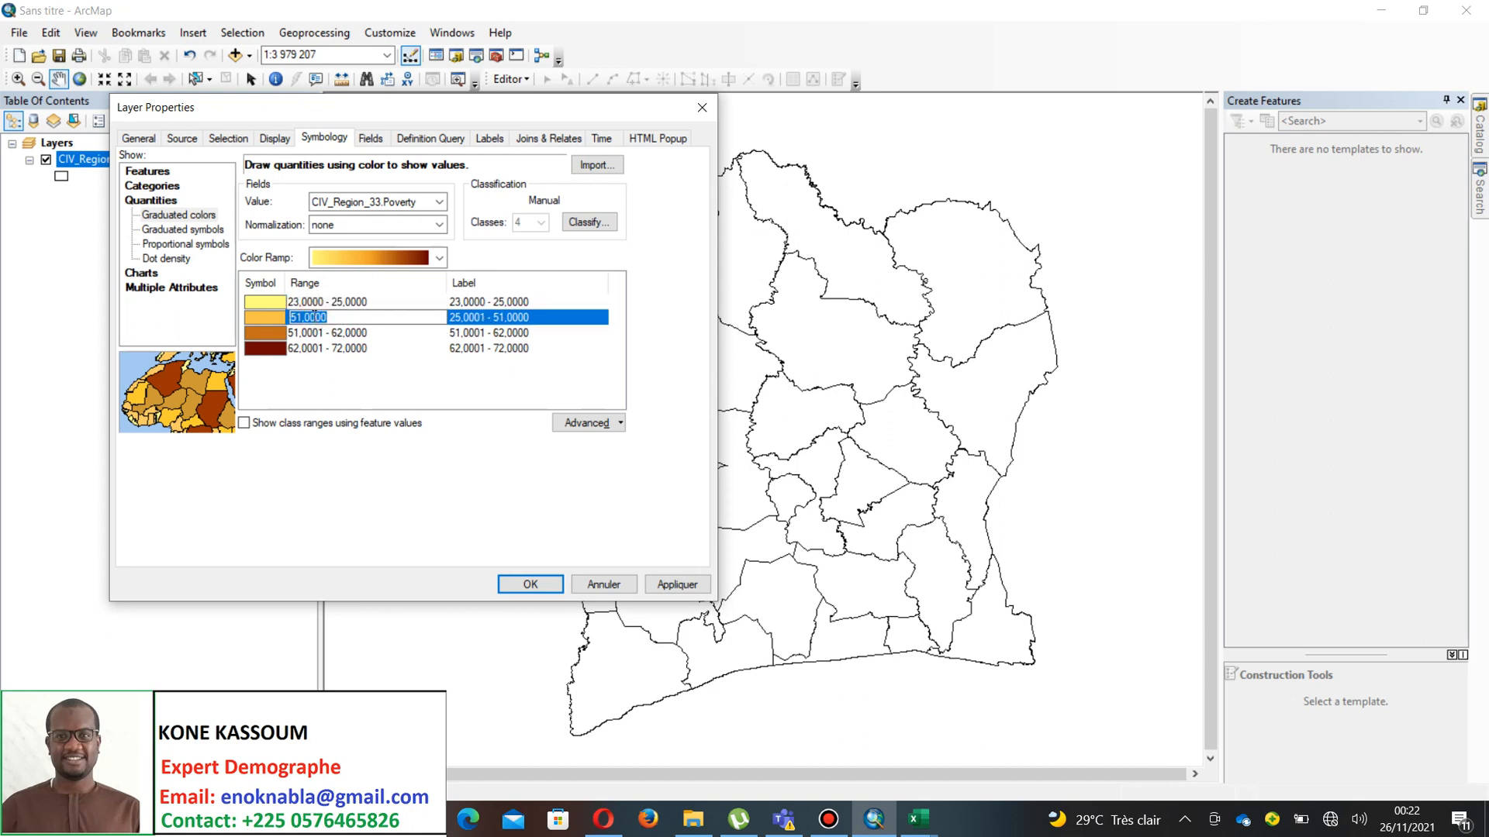
pyautogui.click(347, 302)
pyautogui.click(444, 415)
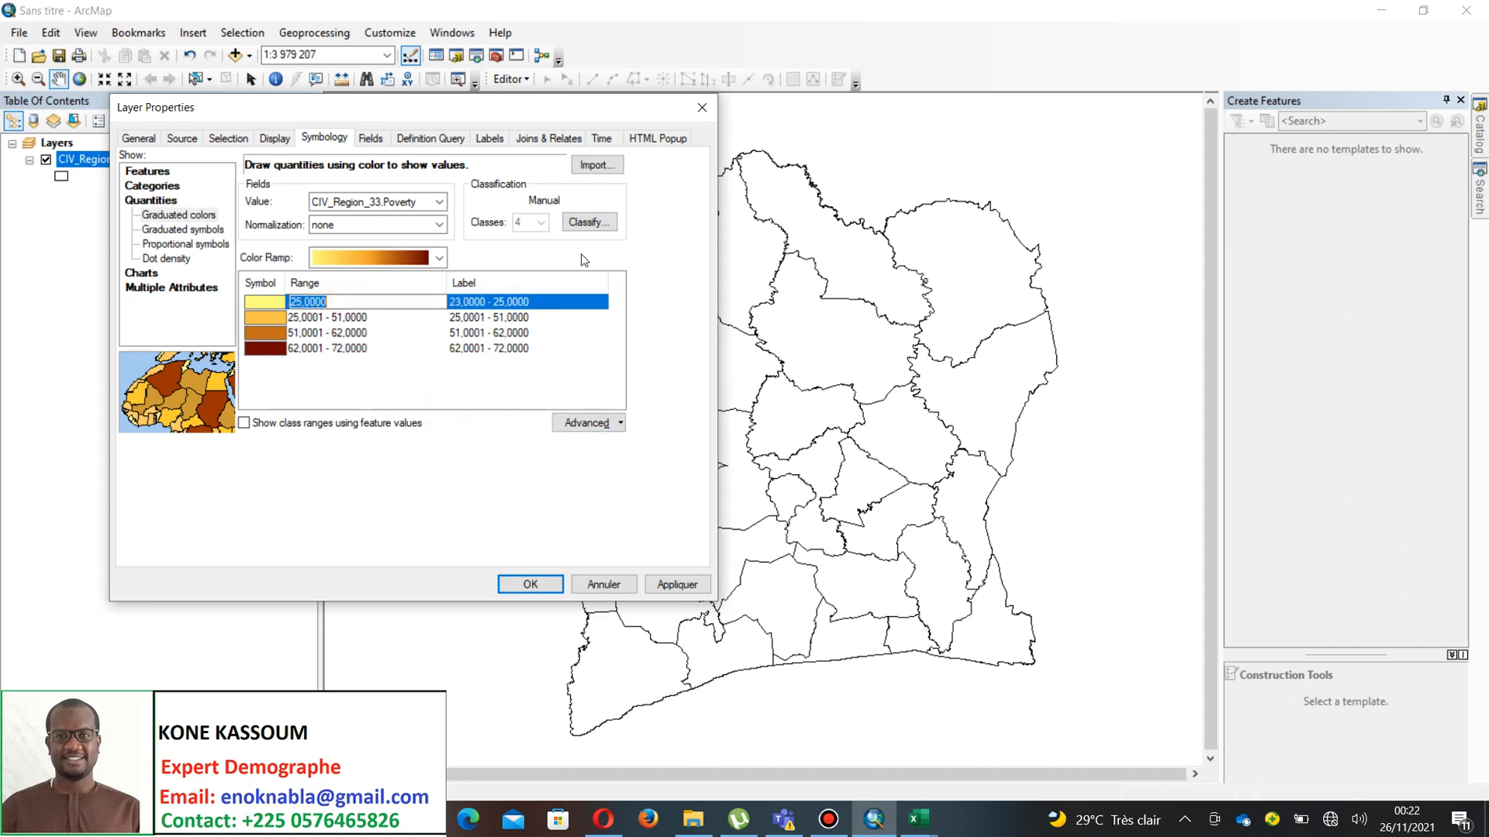
pyautogui.click(583, 223)
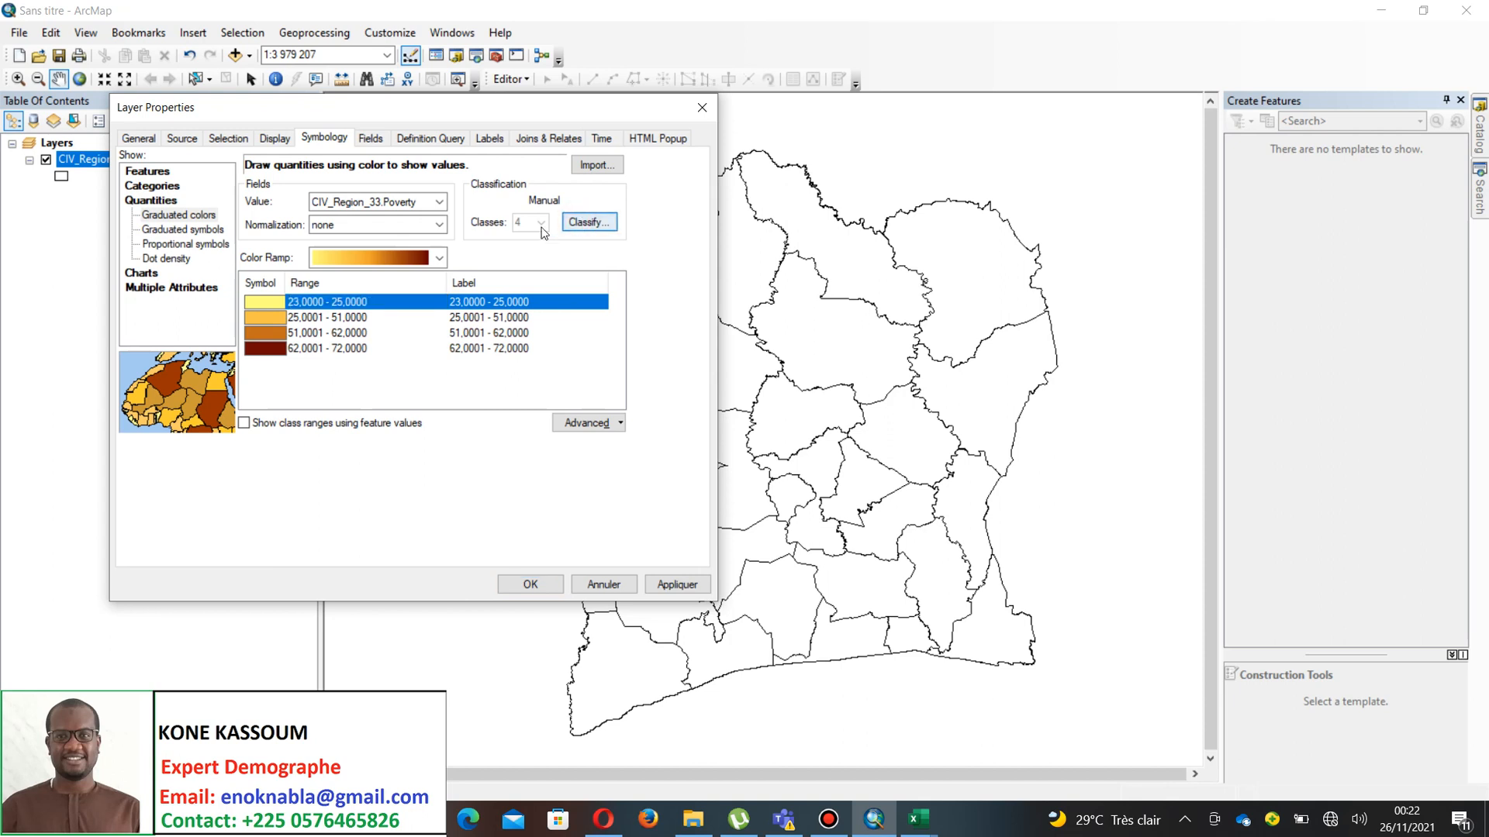
pyautogui.click(527, 348)
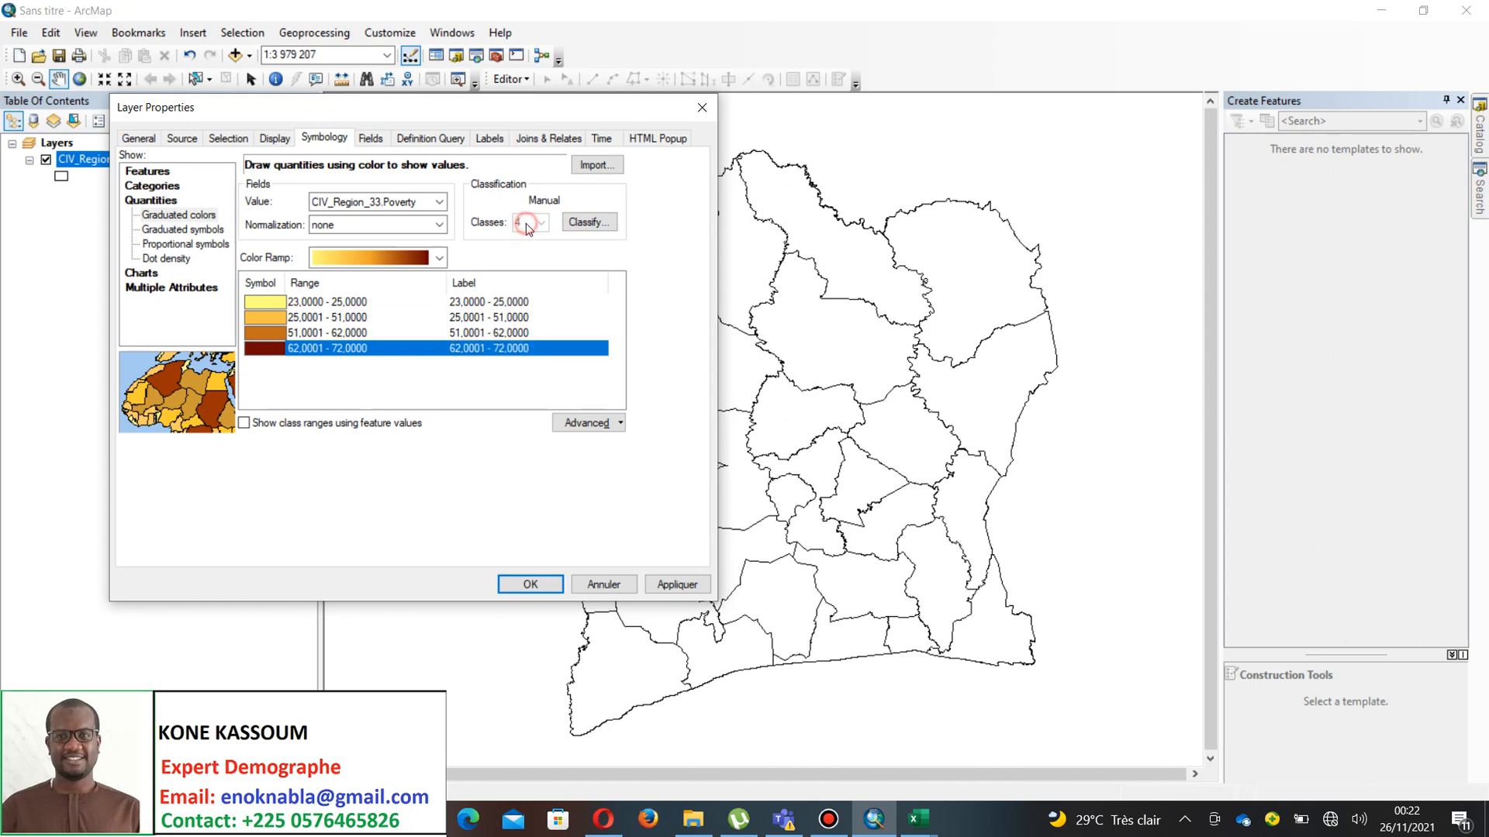
# - Classify the Poverty values by Equal Interval into 5 classes, apply the symbology and uncover the map
pyautogui.click(583, 223)
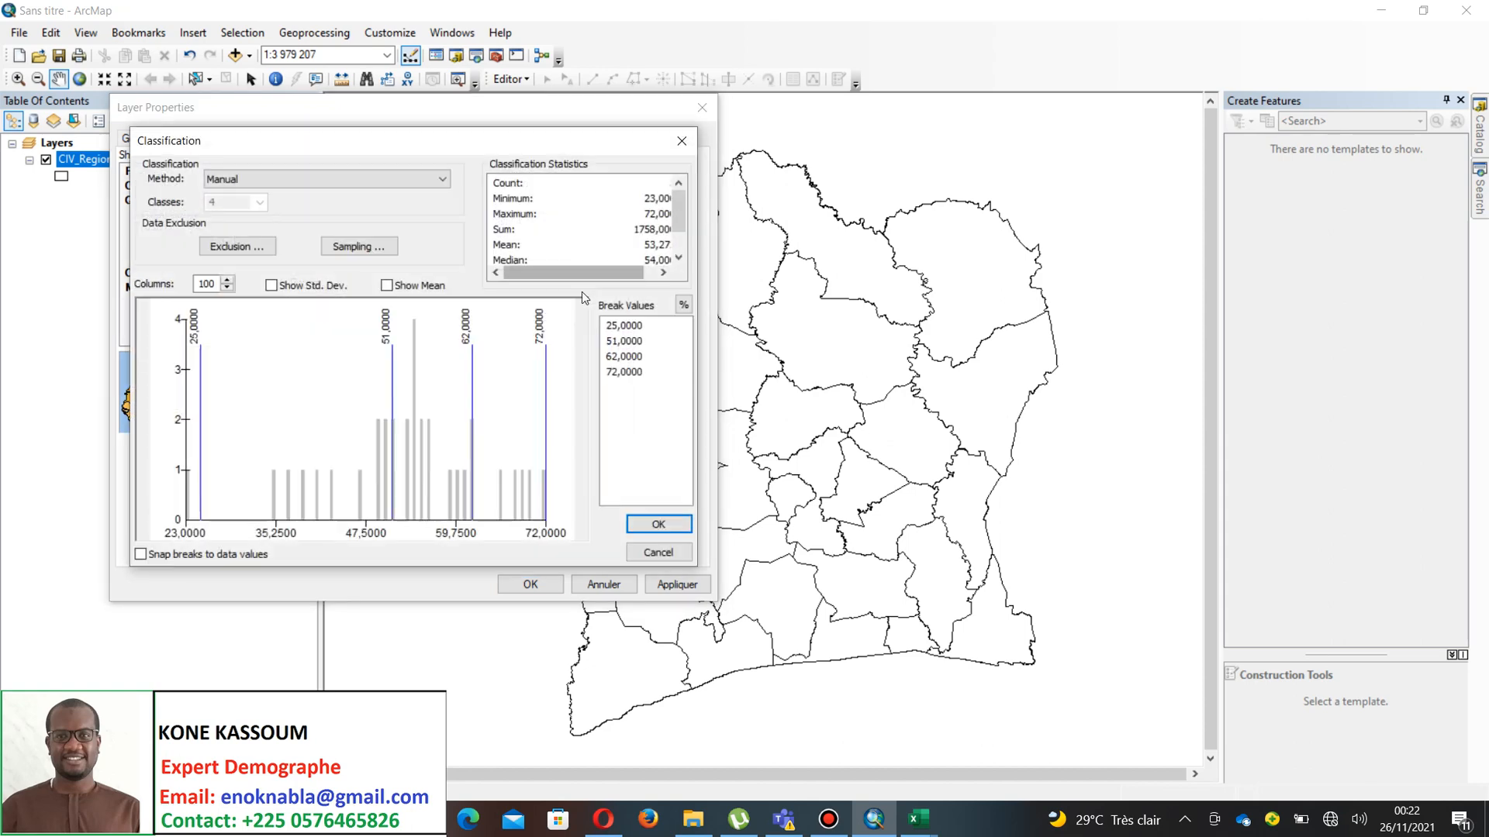
pyautogui.click(343, 183)
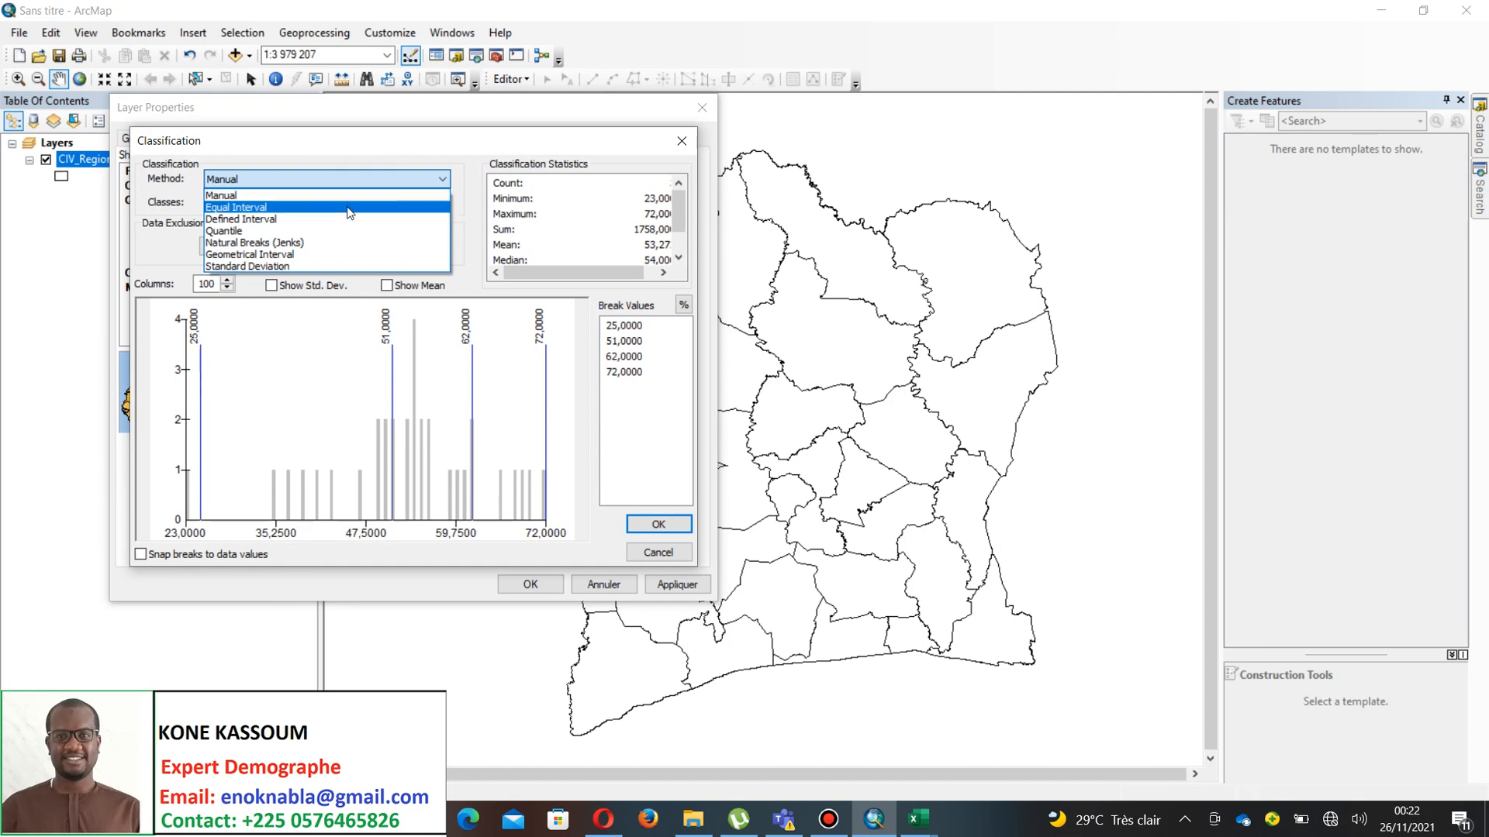
pyautogui.click(347, 208)
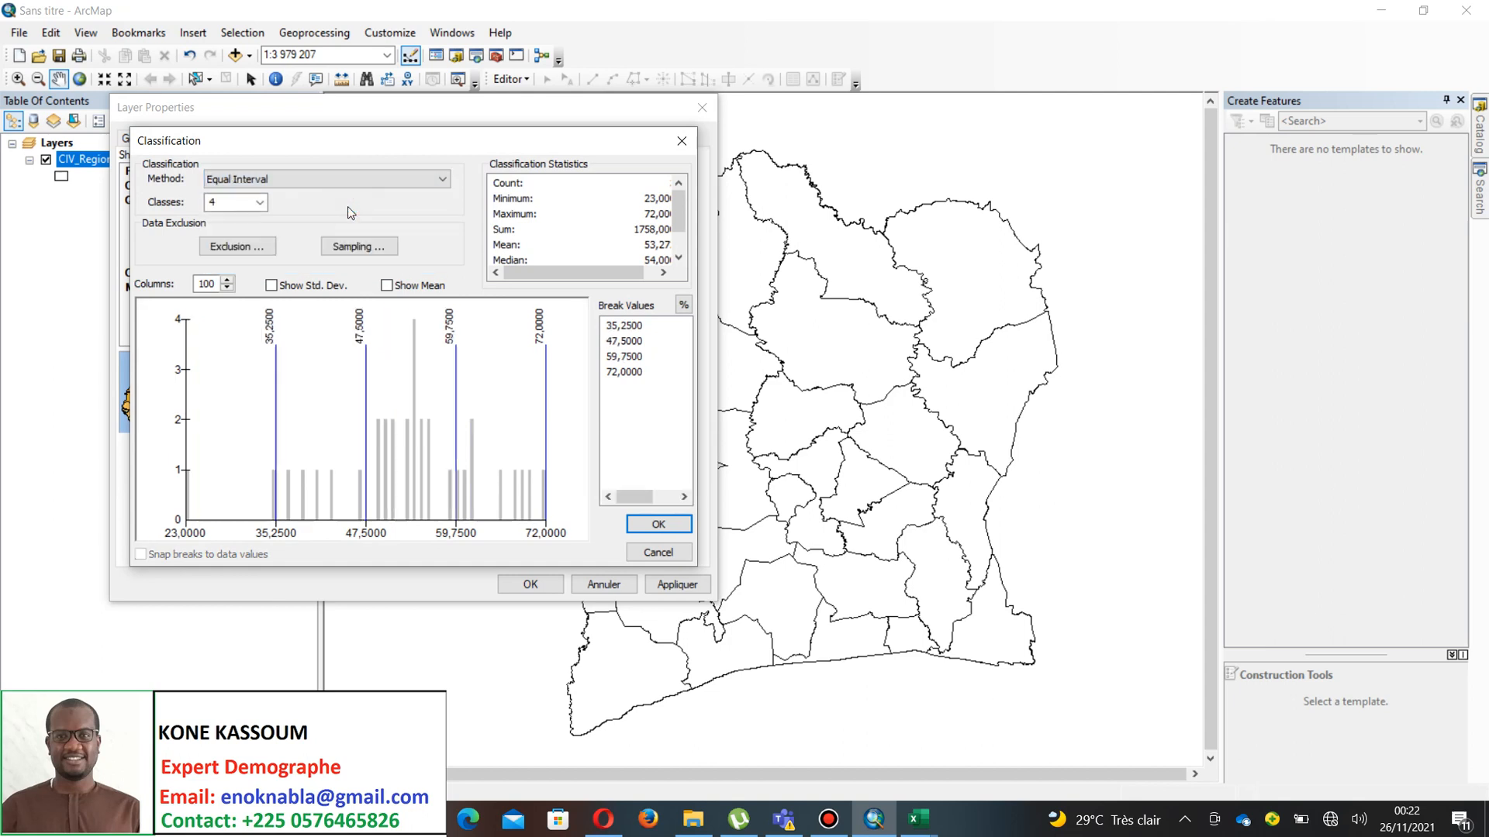
pyautogui.click(259, 202)
pyautogui.click(247, 242)
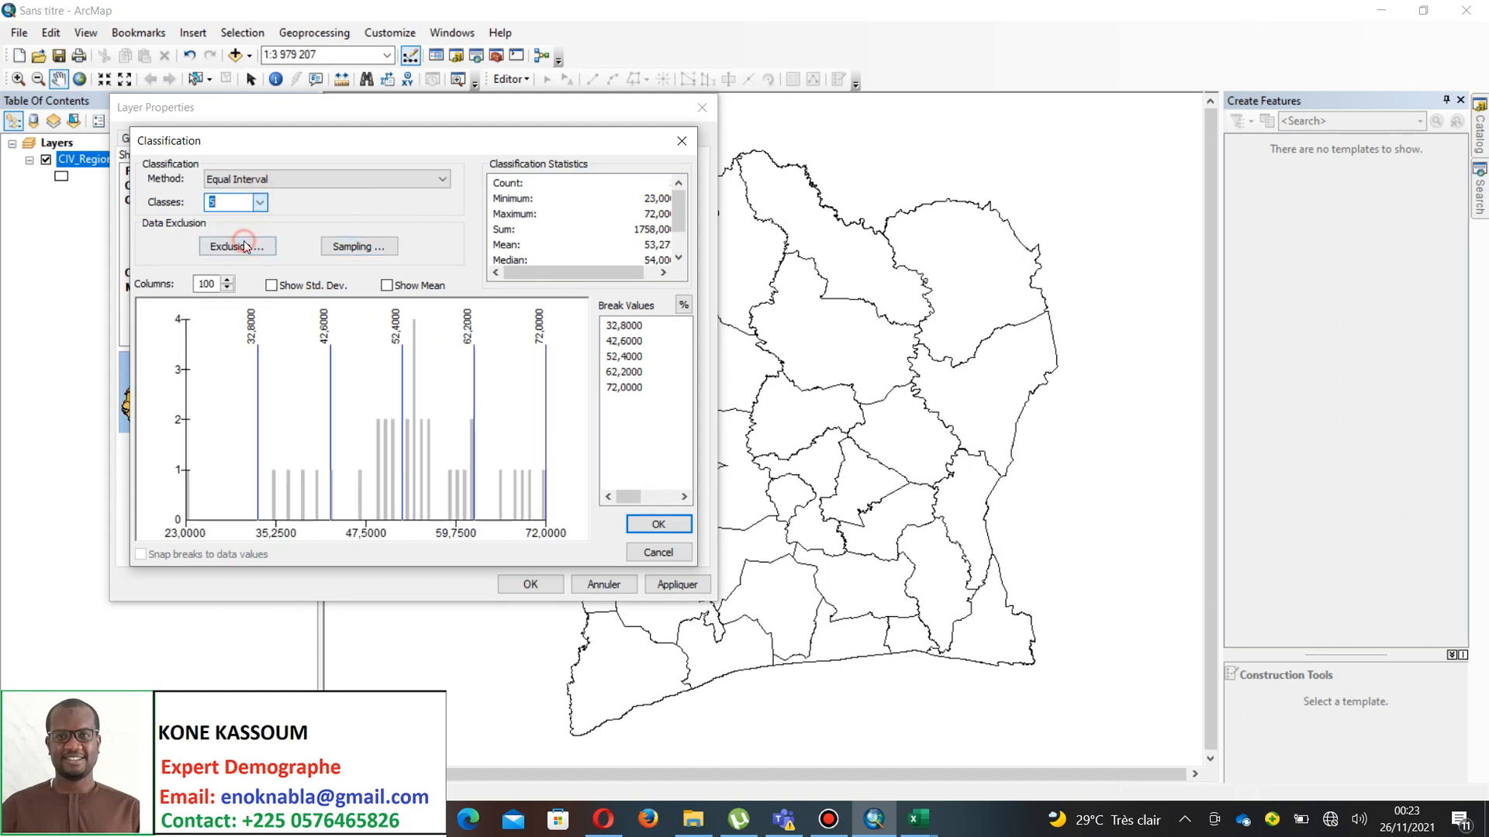
pyautogui.click(657, 524)
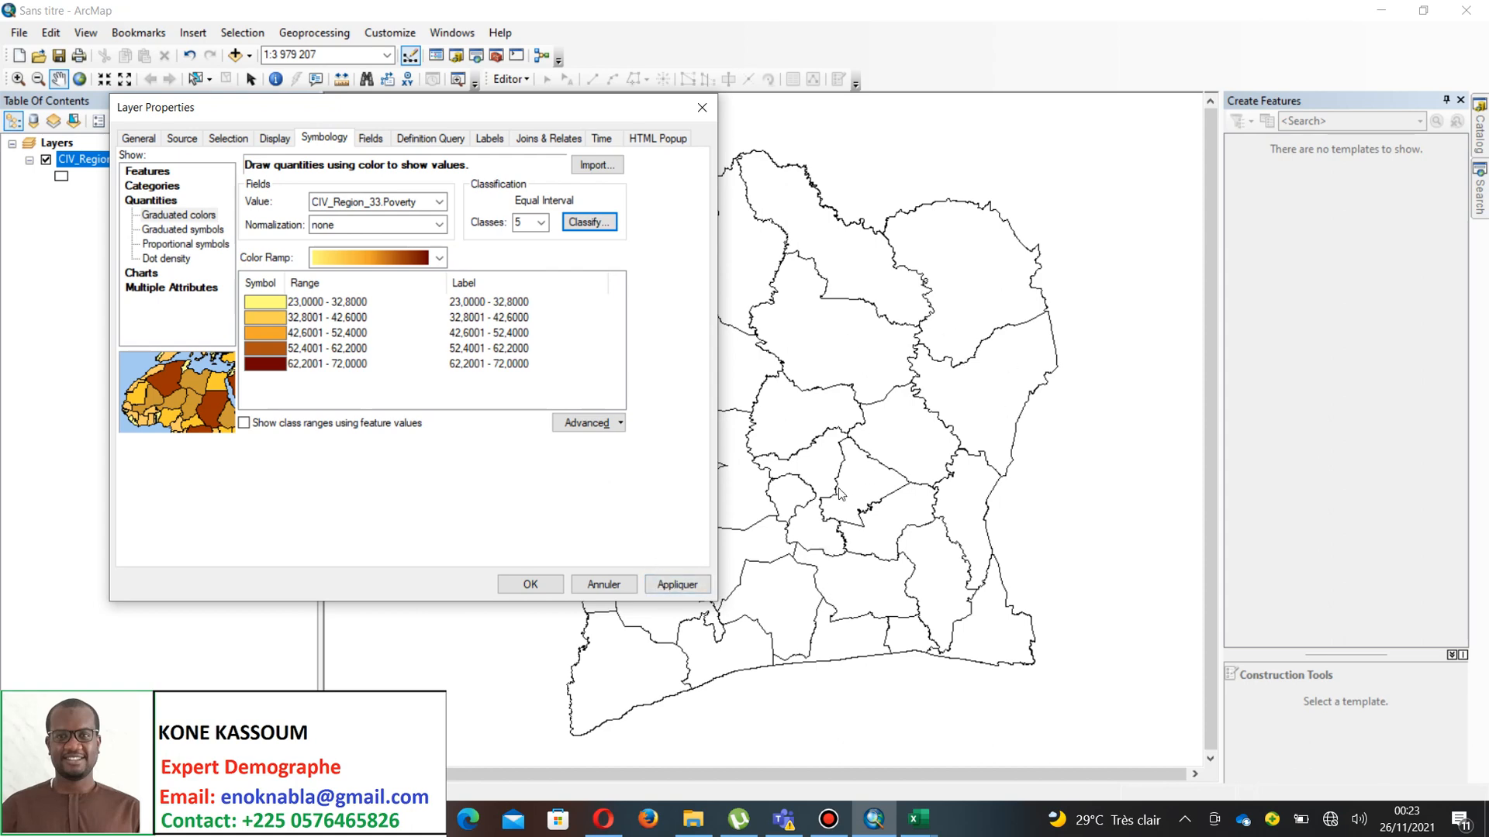
pyautogui.click(677, 585)
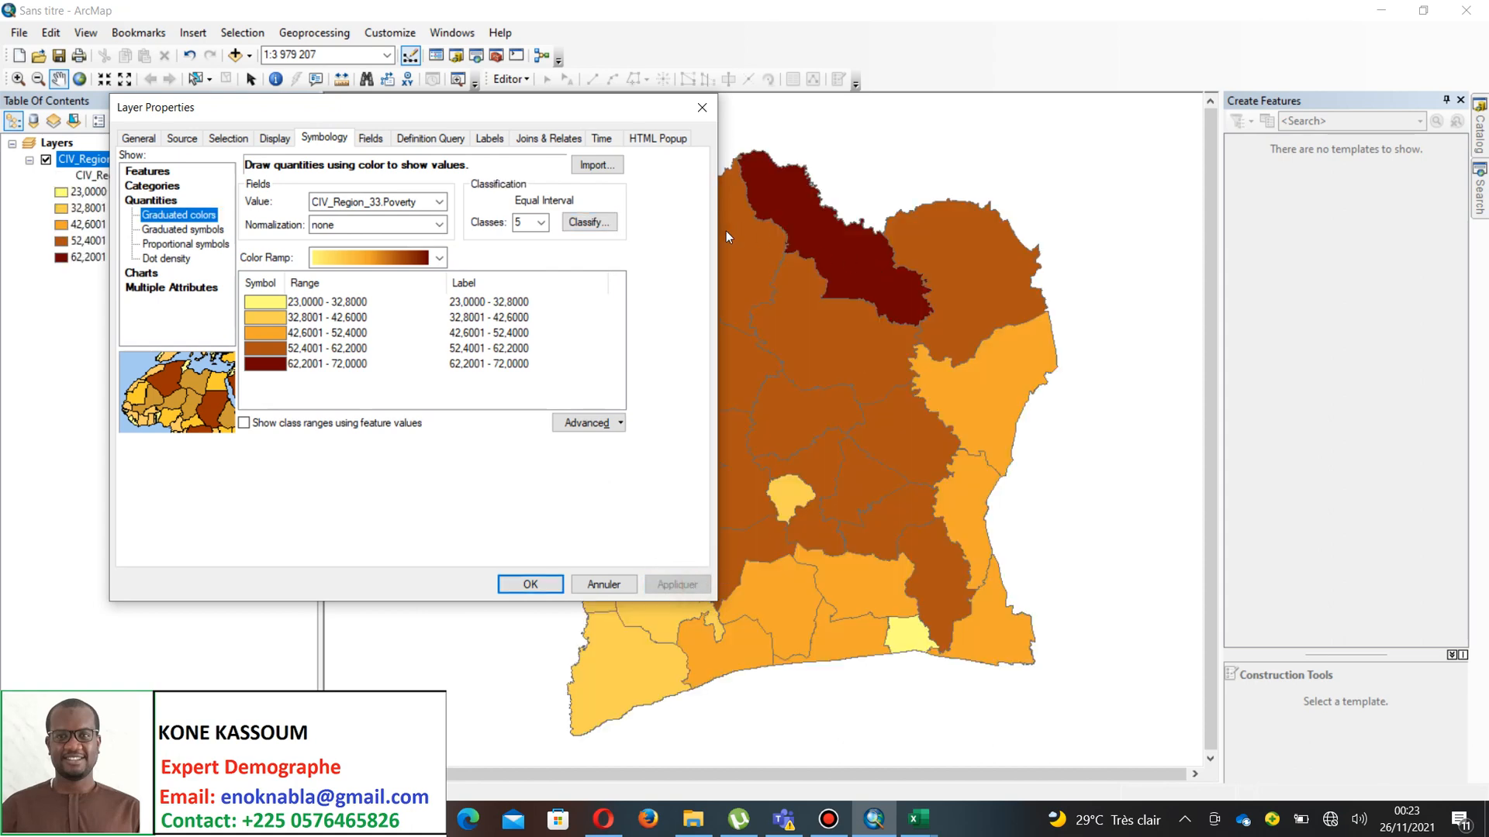
pyautogui.moveTo(524, 113); pyautogui.dragTo(313, 150)
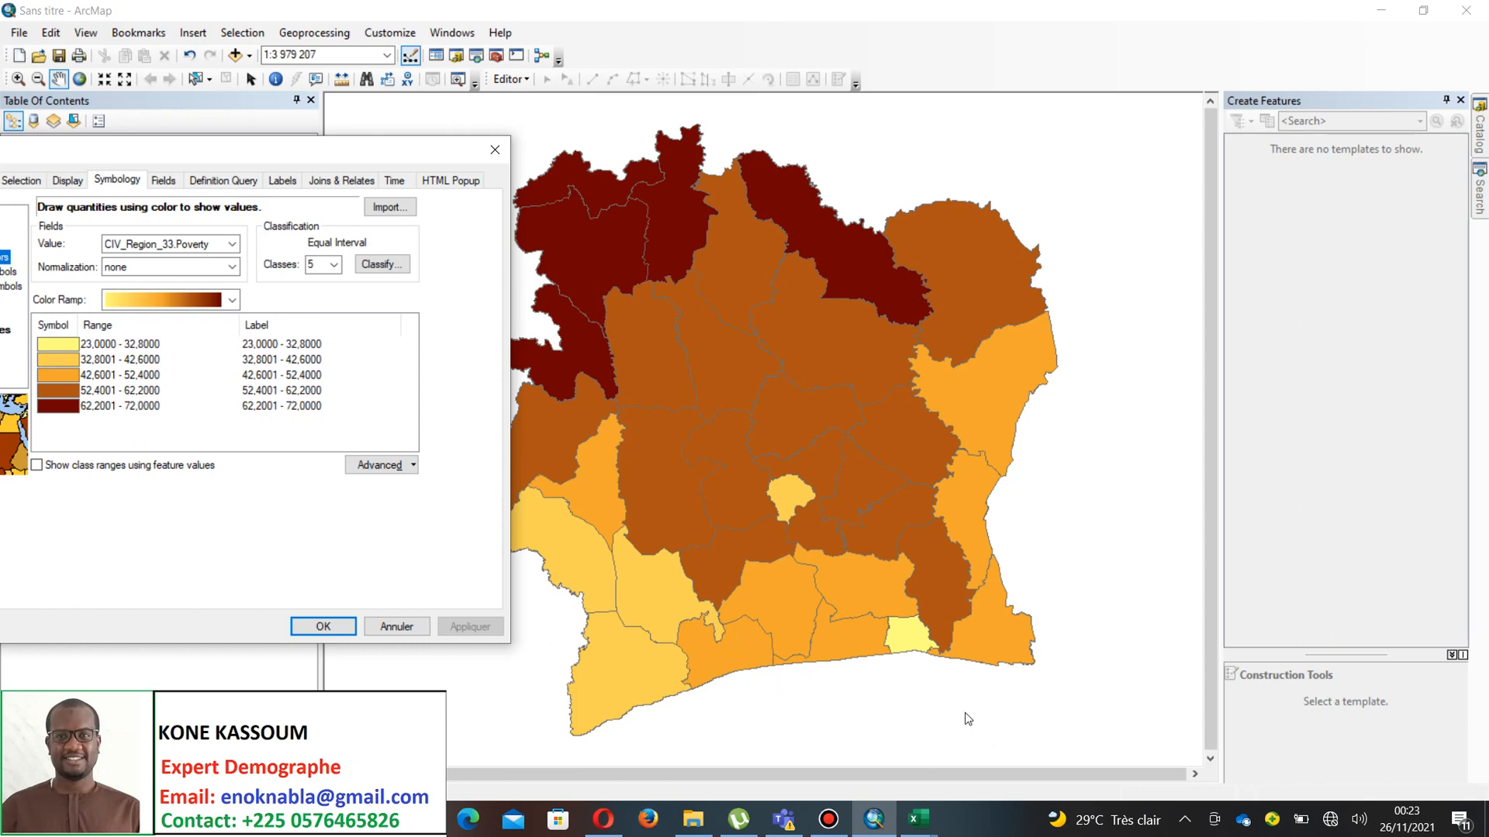
# - Try the light pink-to-red color ramp on the Poverty classes, followed by the green-to-blue ramp, applying each to the map
pyautogui.click(233, 300)
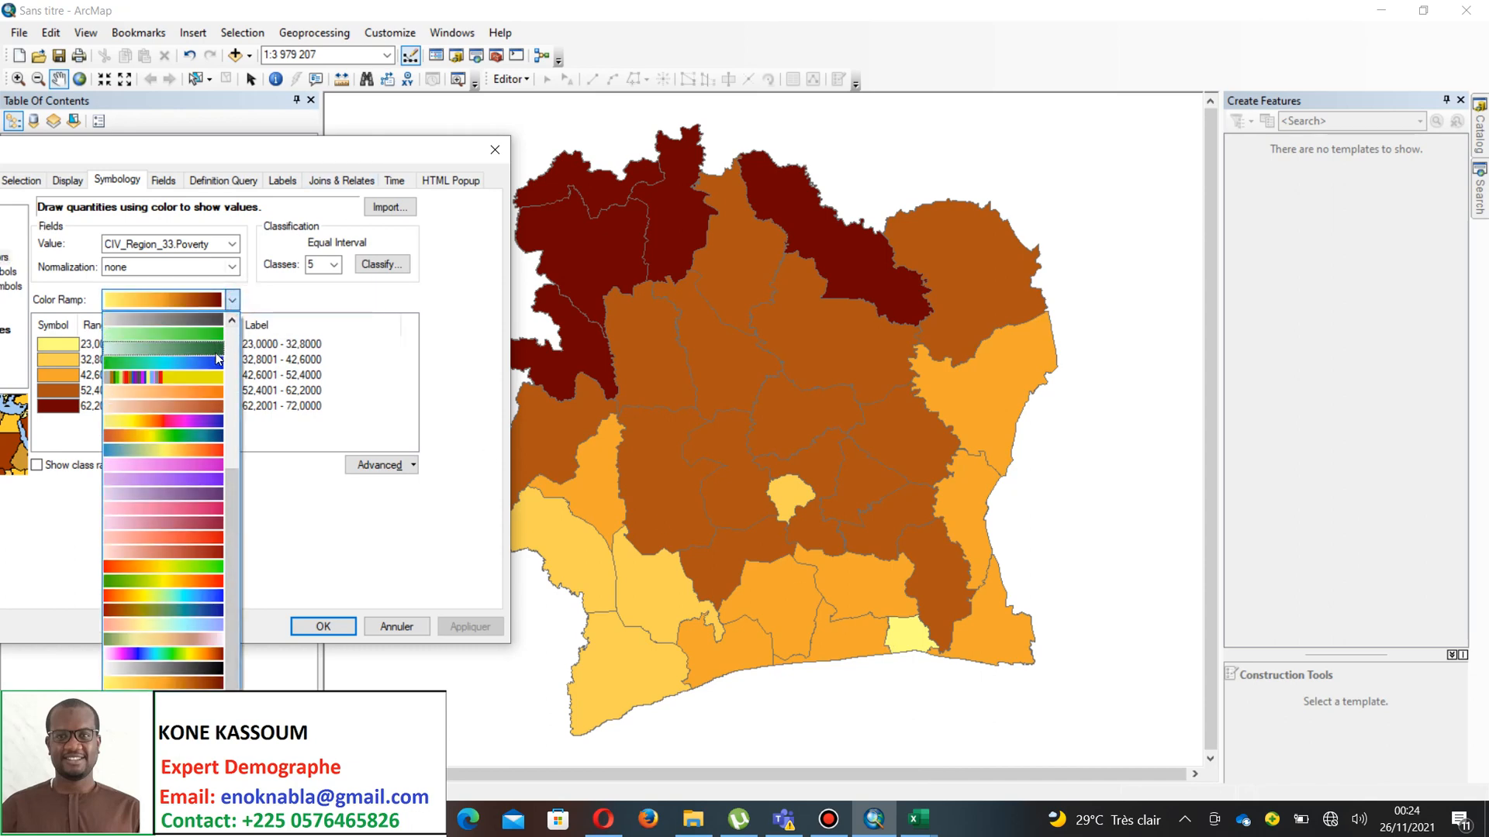
pyautogui.click(205, 537)
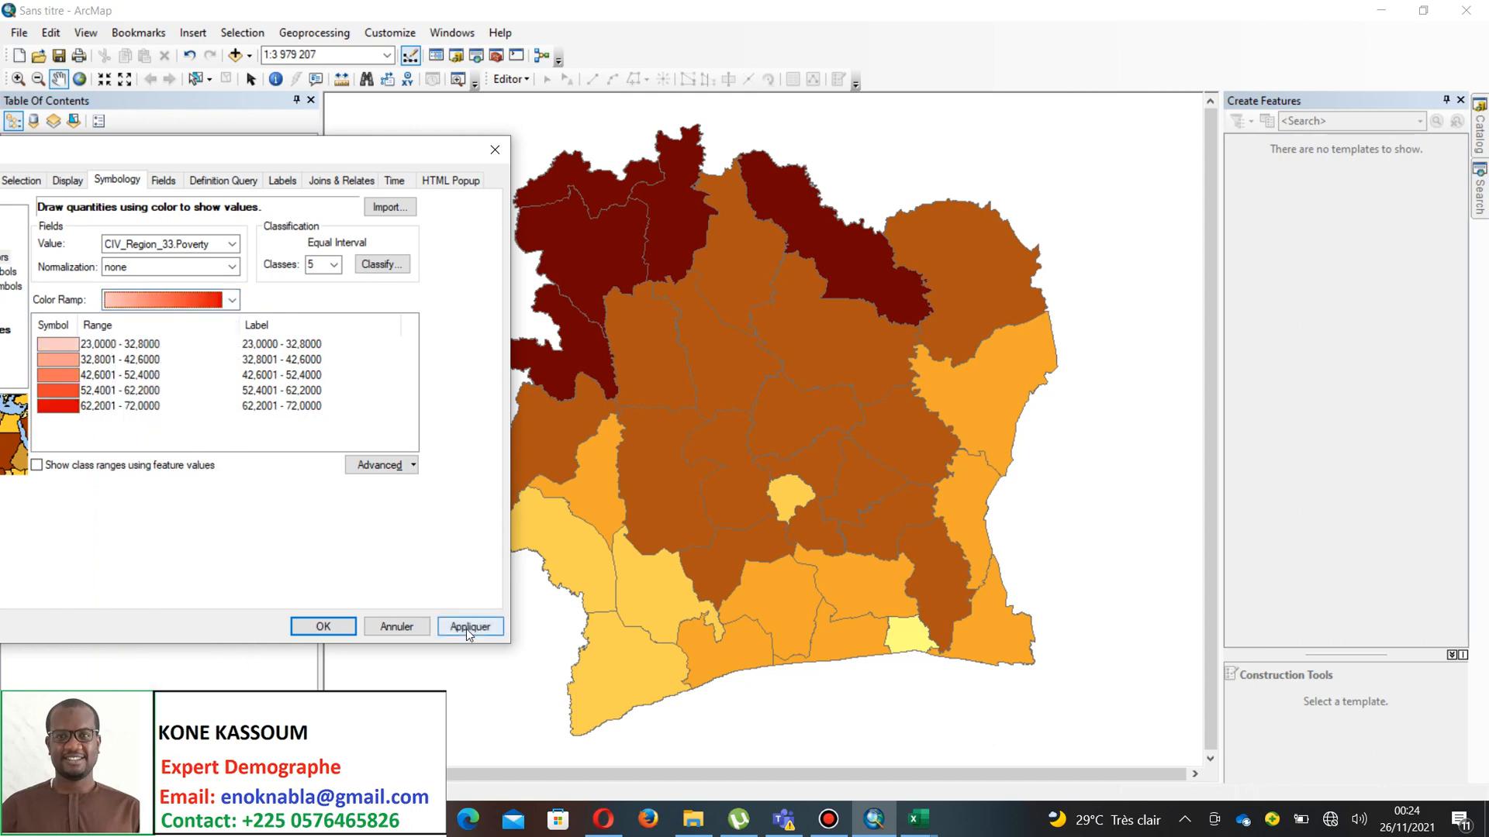
pyautogui.click(468, 627)
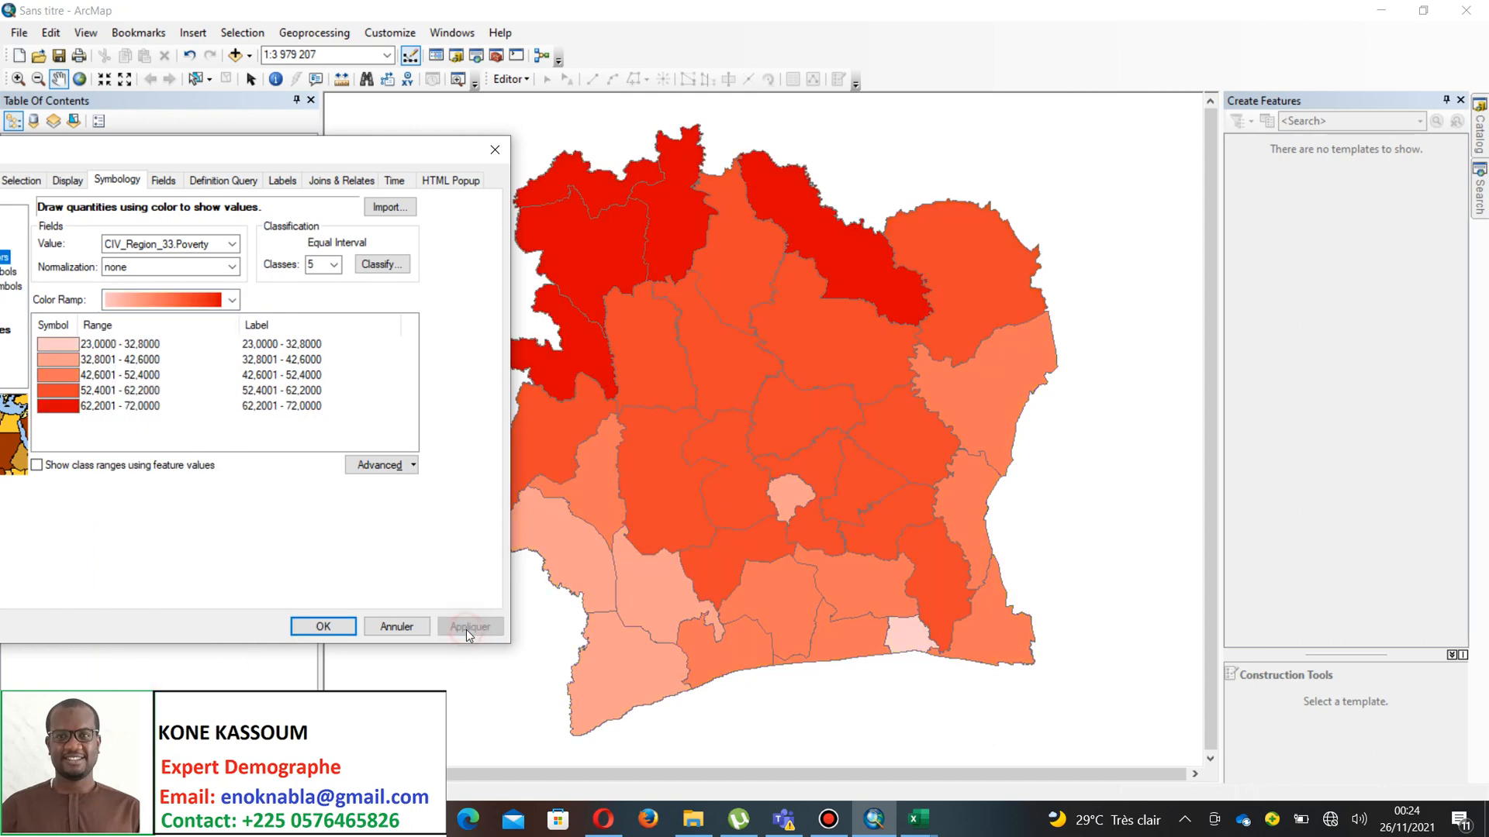
pyautogui.click(231, 300)
pyautogui.click(211, 362)
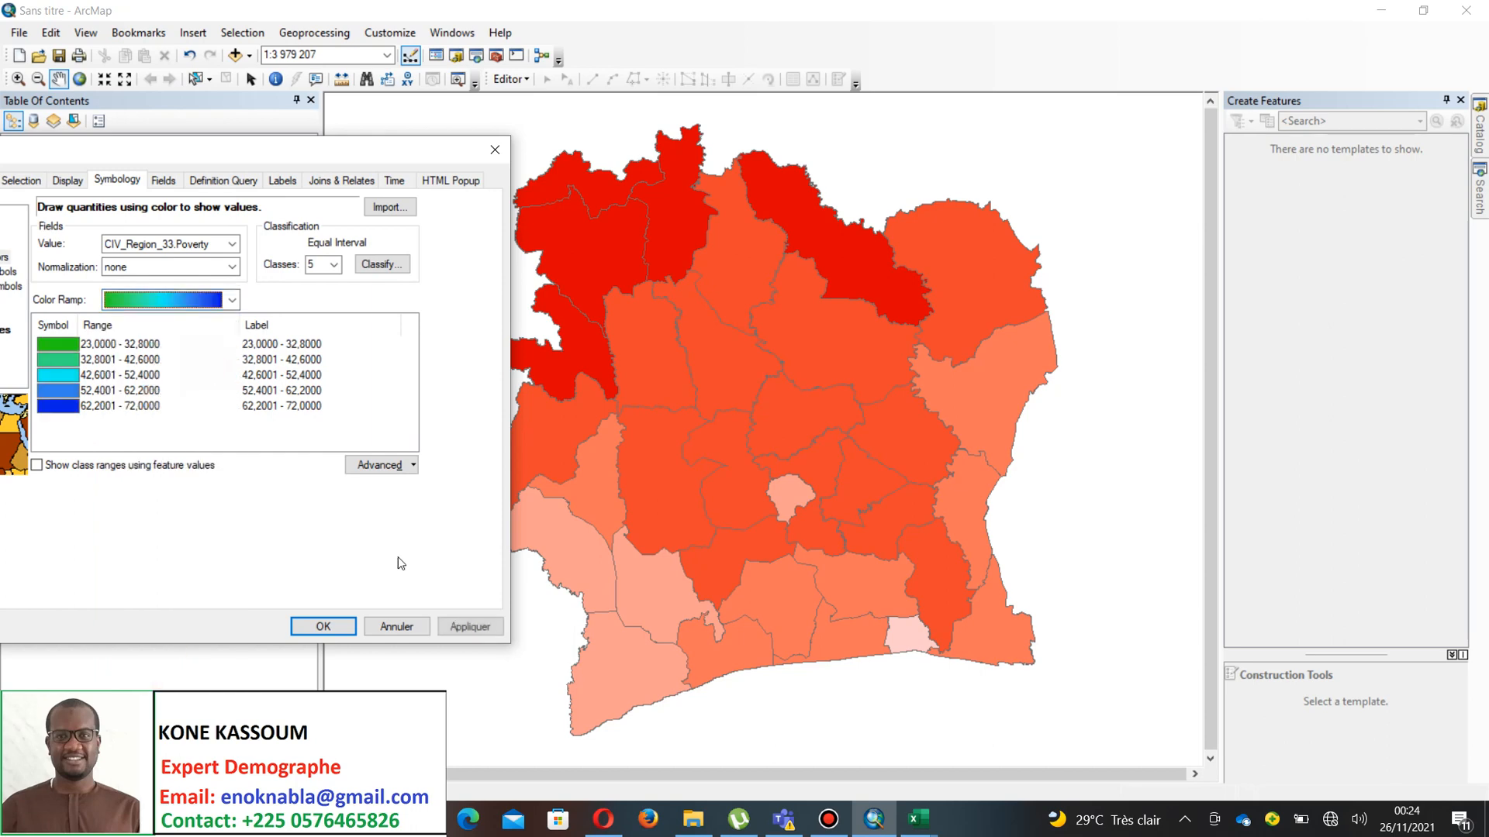
pyautogui.click(460, 634)
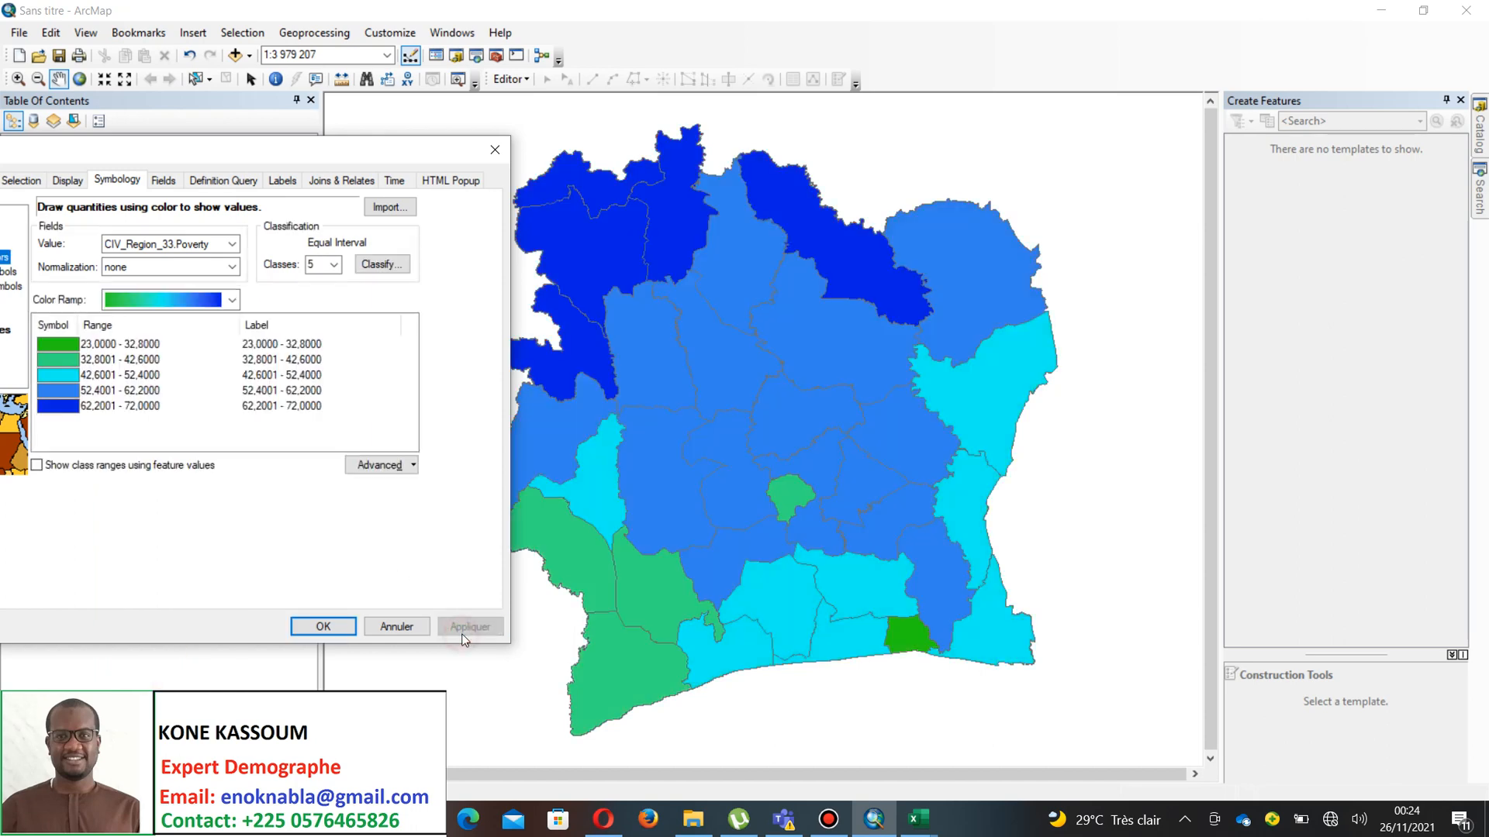
# - Apply the pastel red-to-blue color ramp to the Poverty classes, followed by the light pink-to-red ramp
pyautogui.click(232, 302)
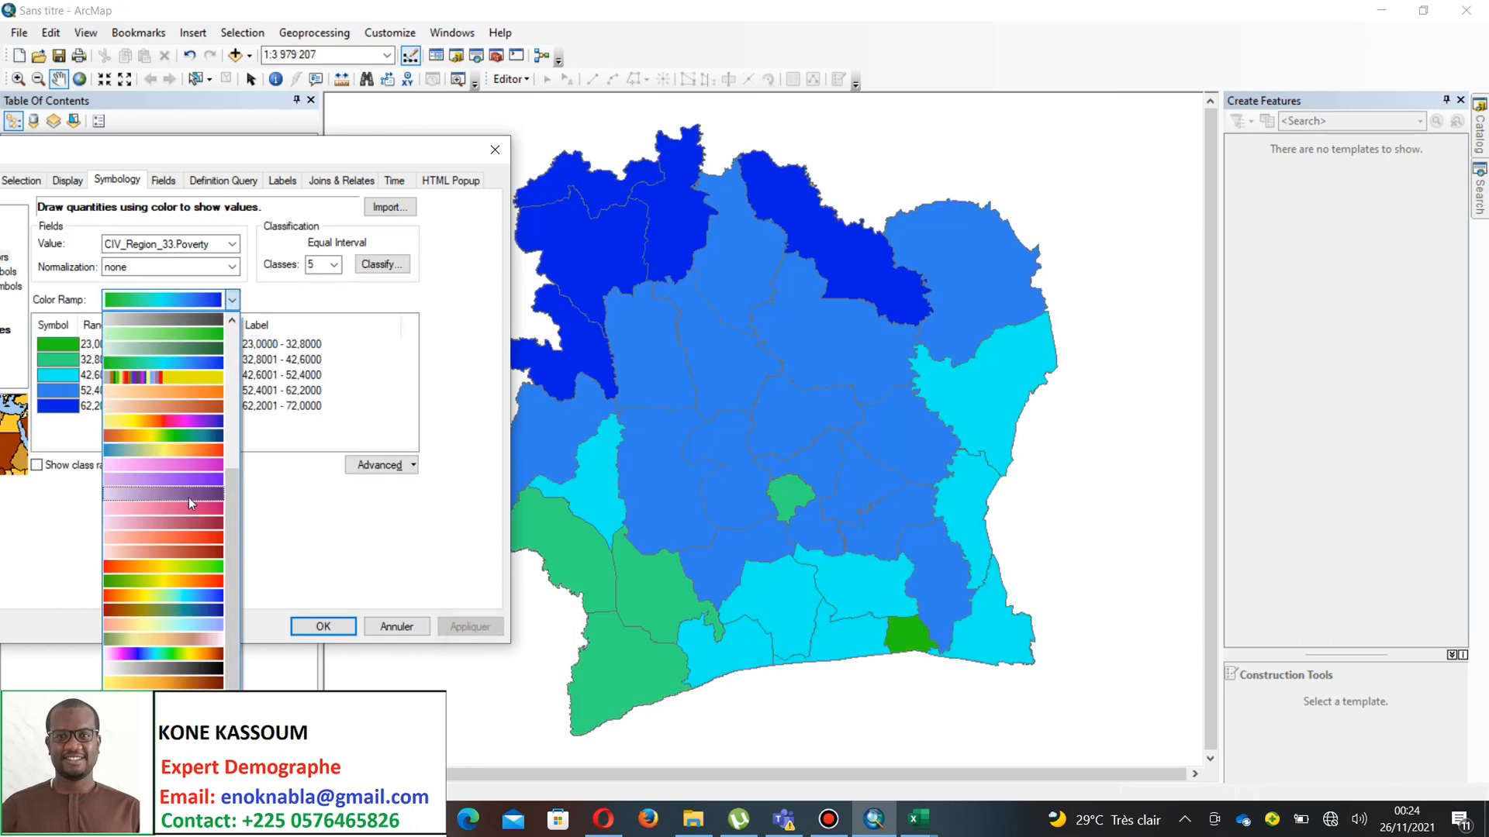
pyautogui.click(187, 625)
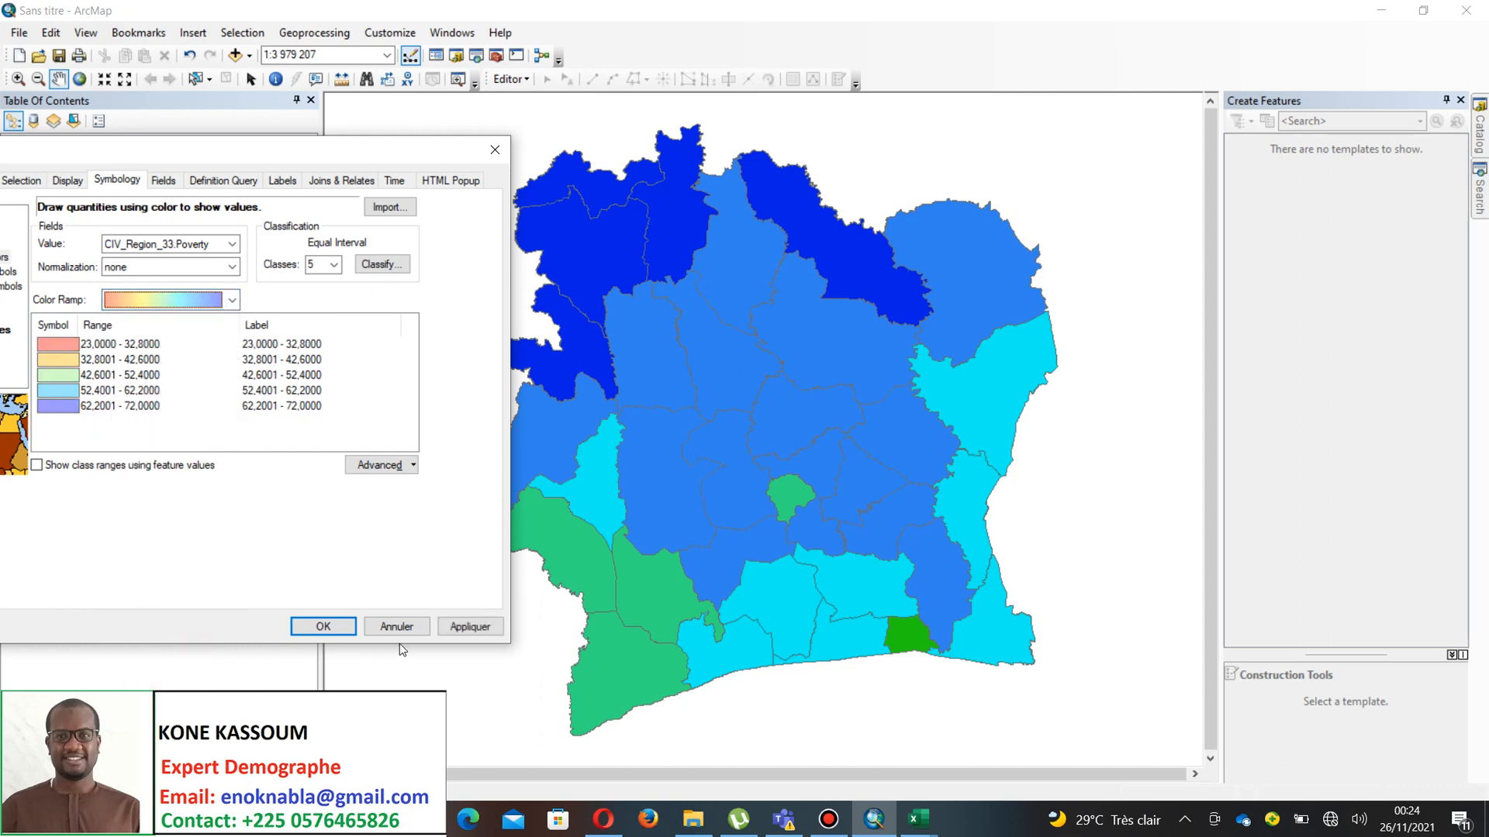
pyautogui.click(457, 634)
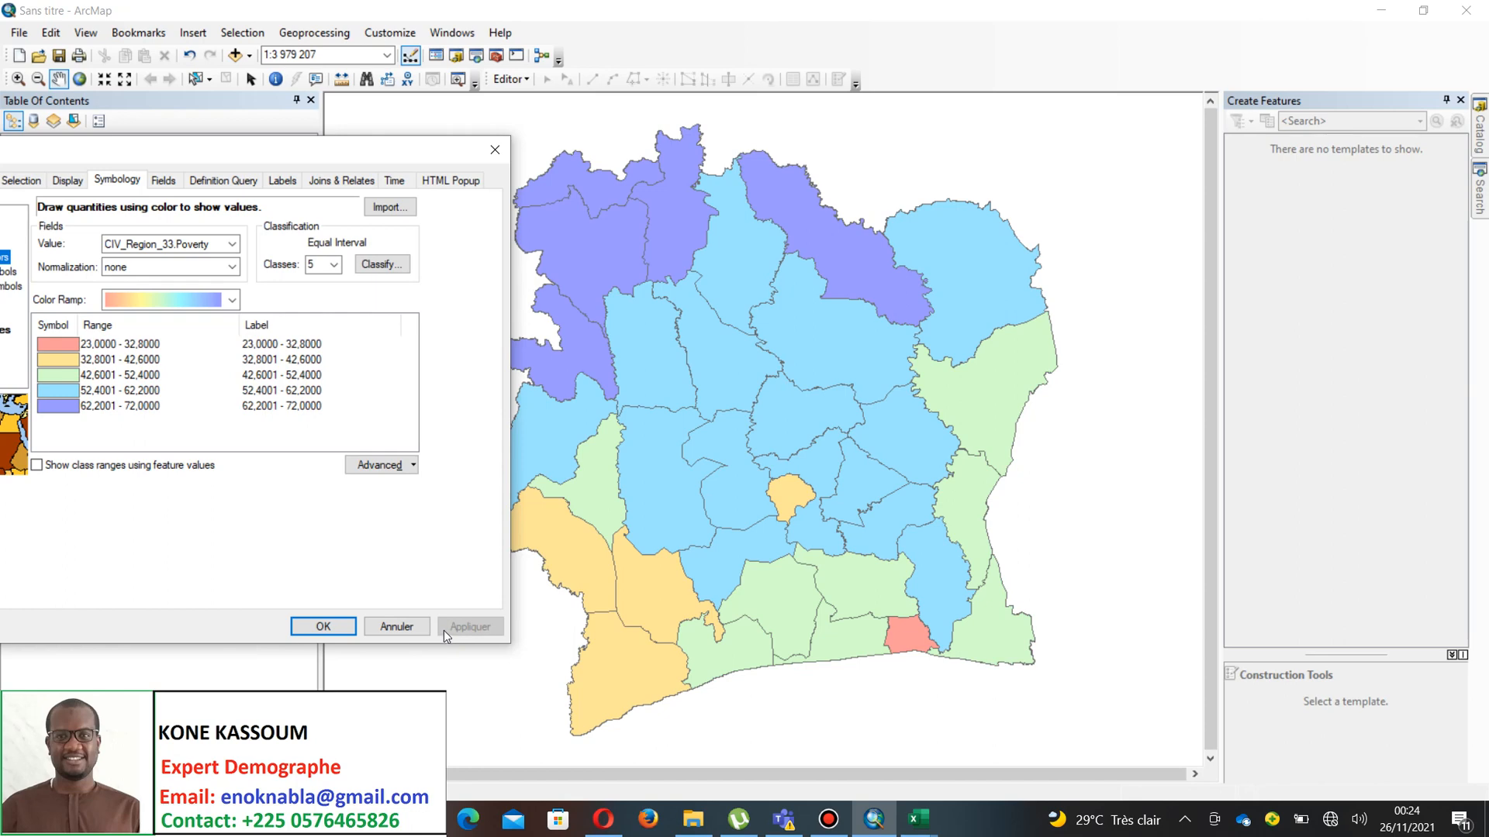
pyautogui.click(232, 300)
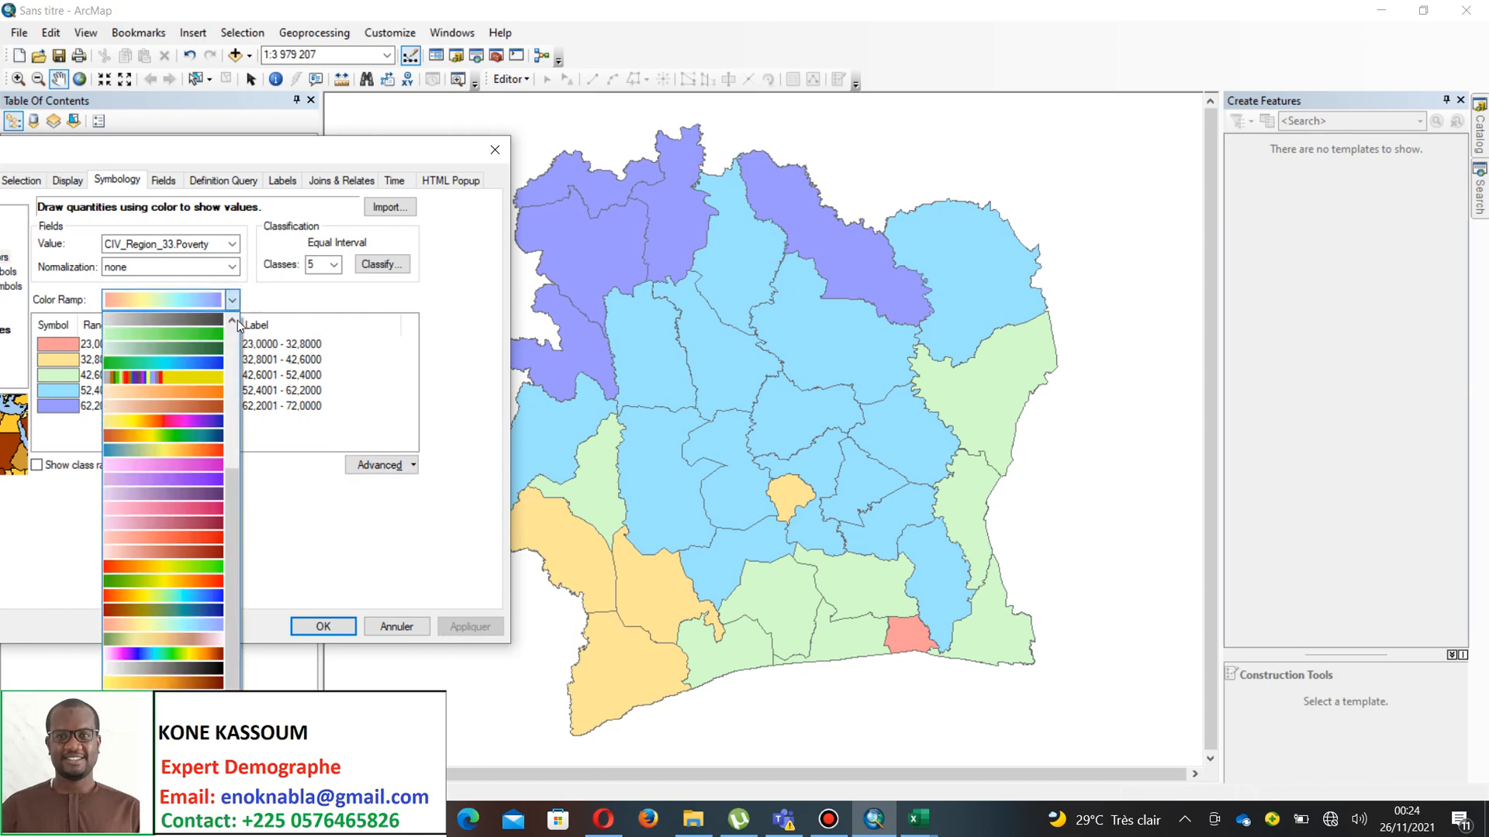
pyautogui.click(192, 535)
pyautogui.click(461, 627)
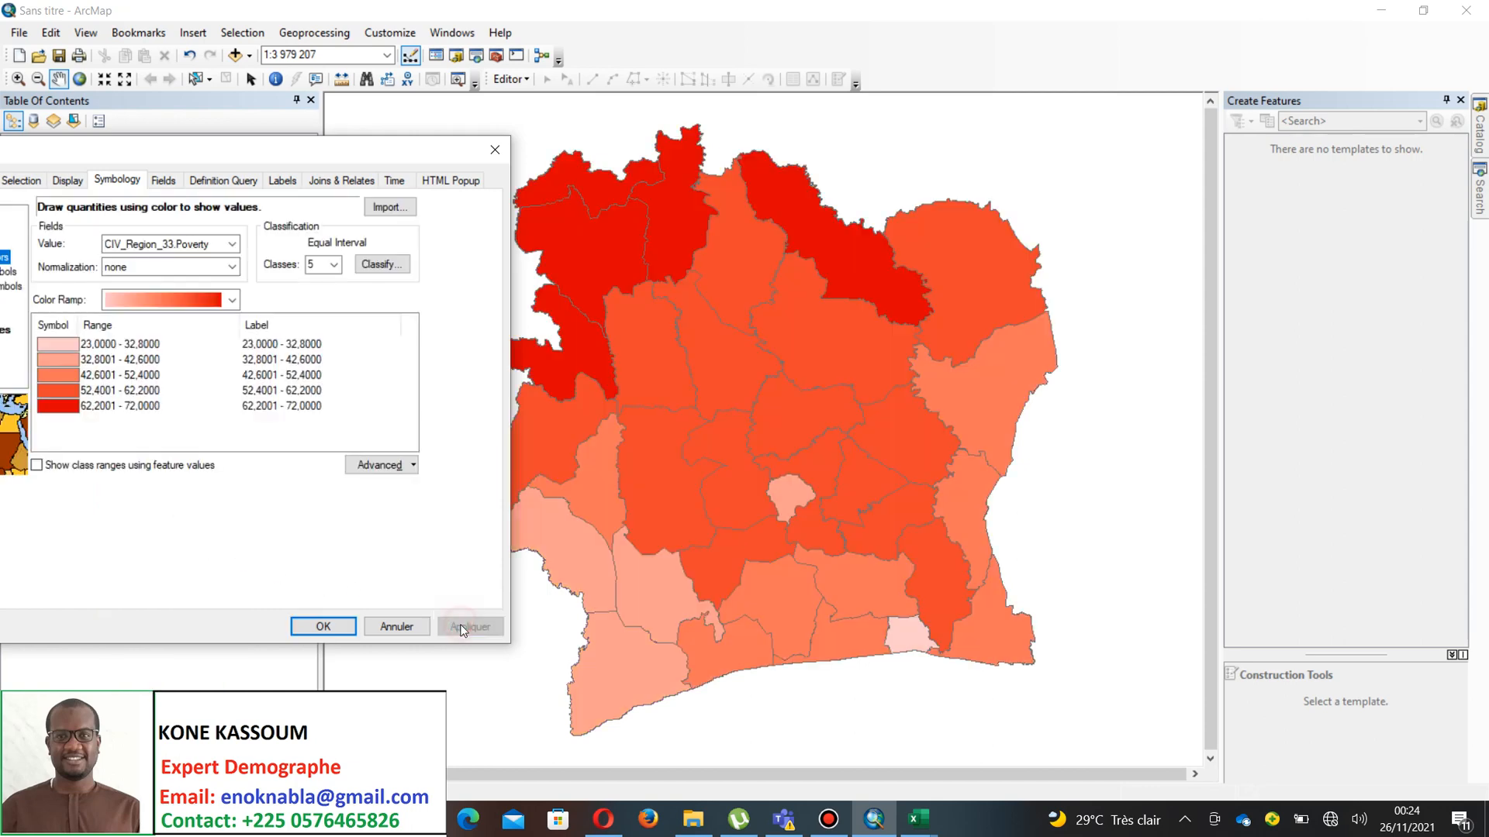
pyautogui.click(62, 344)
pyautogui.doubleClick(62, 343)
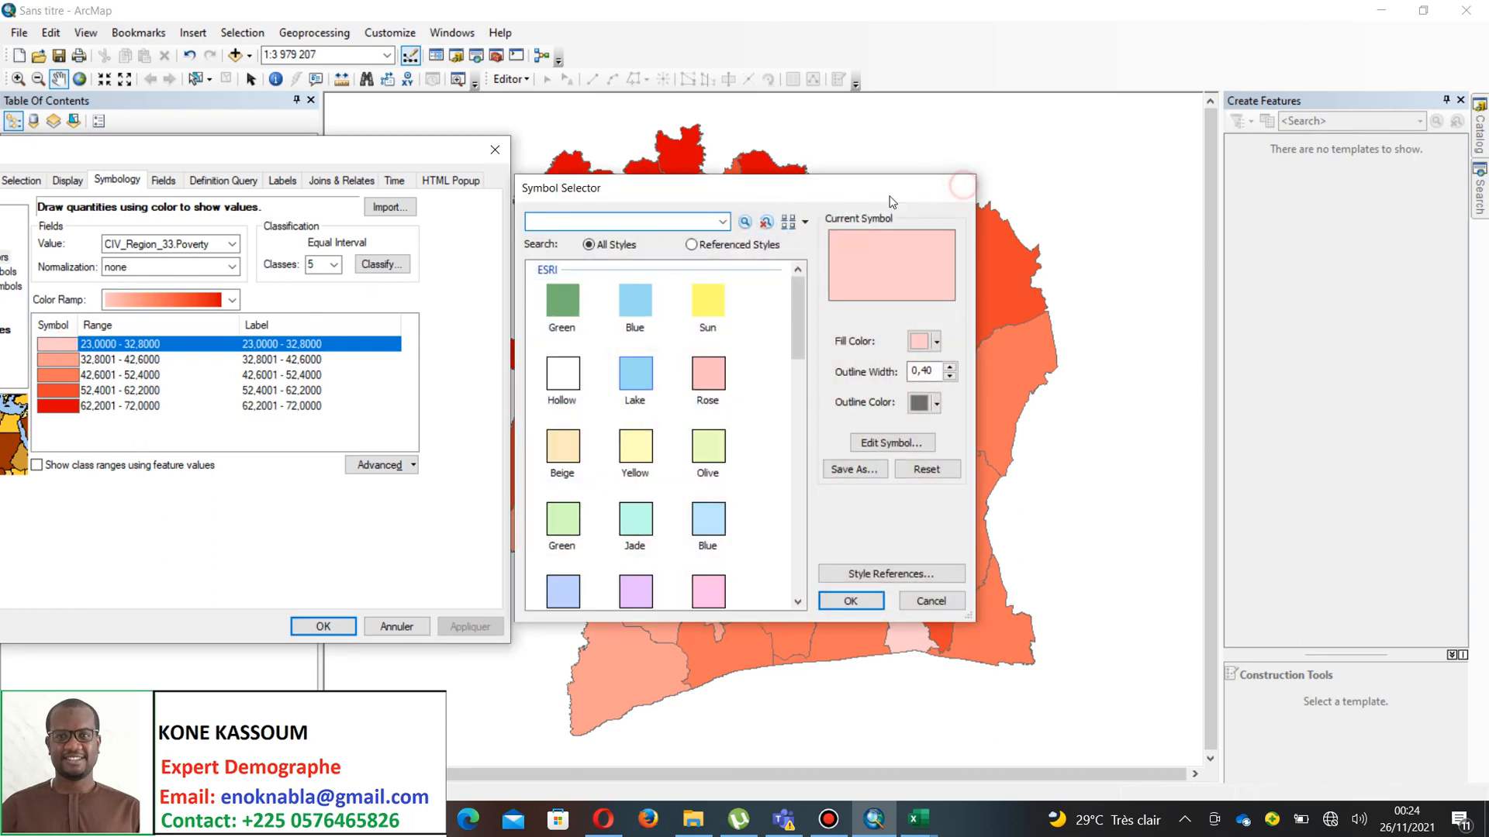
pyautogui.click(960, 188)
# - Try the saturated red-yellow-blue color ramp on the Poverty classes, followed by the black-to-white ramp, applying each to the map
pyautogui.click(231, 300)
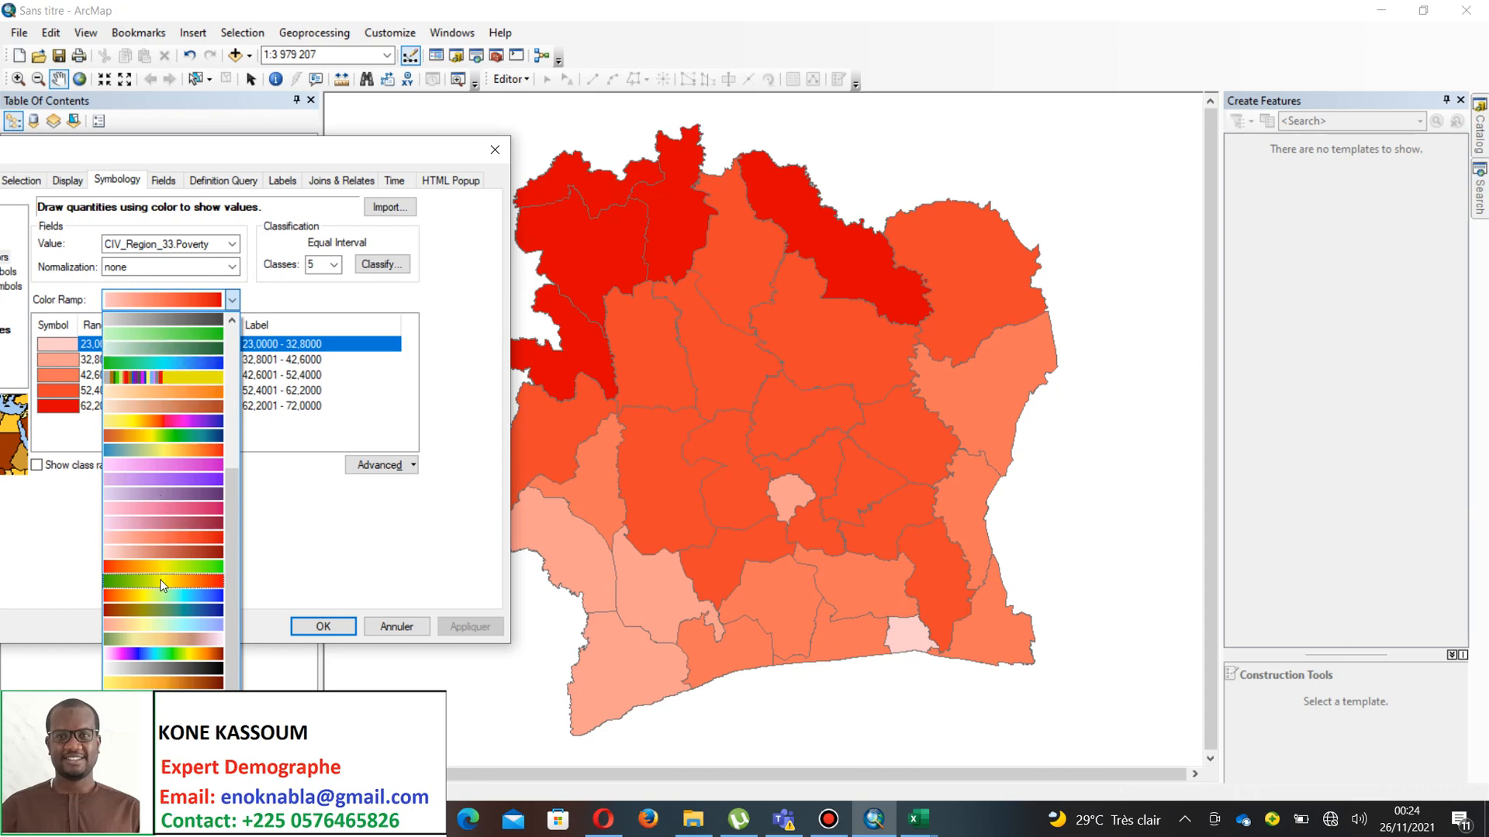
pyautogui.click(163, 599)
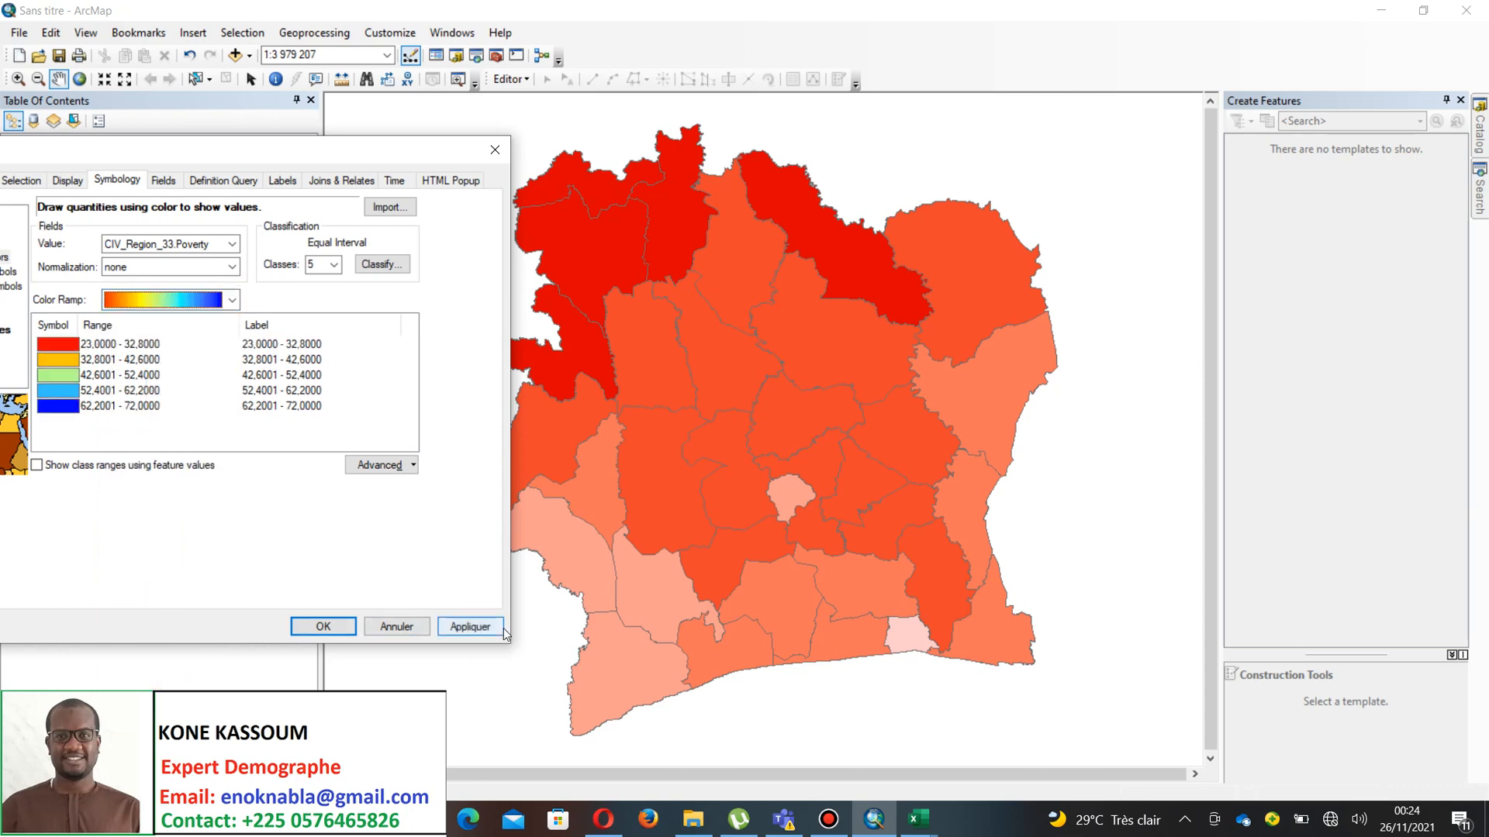
pyautogui.click(470, 627)
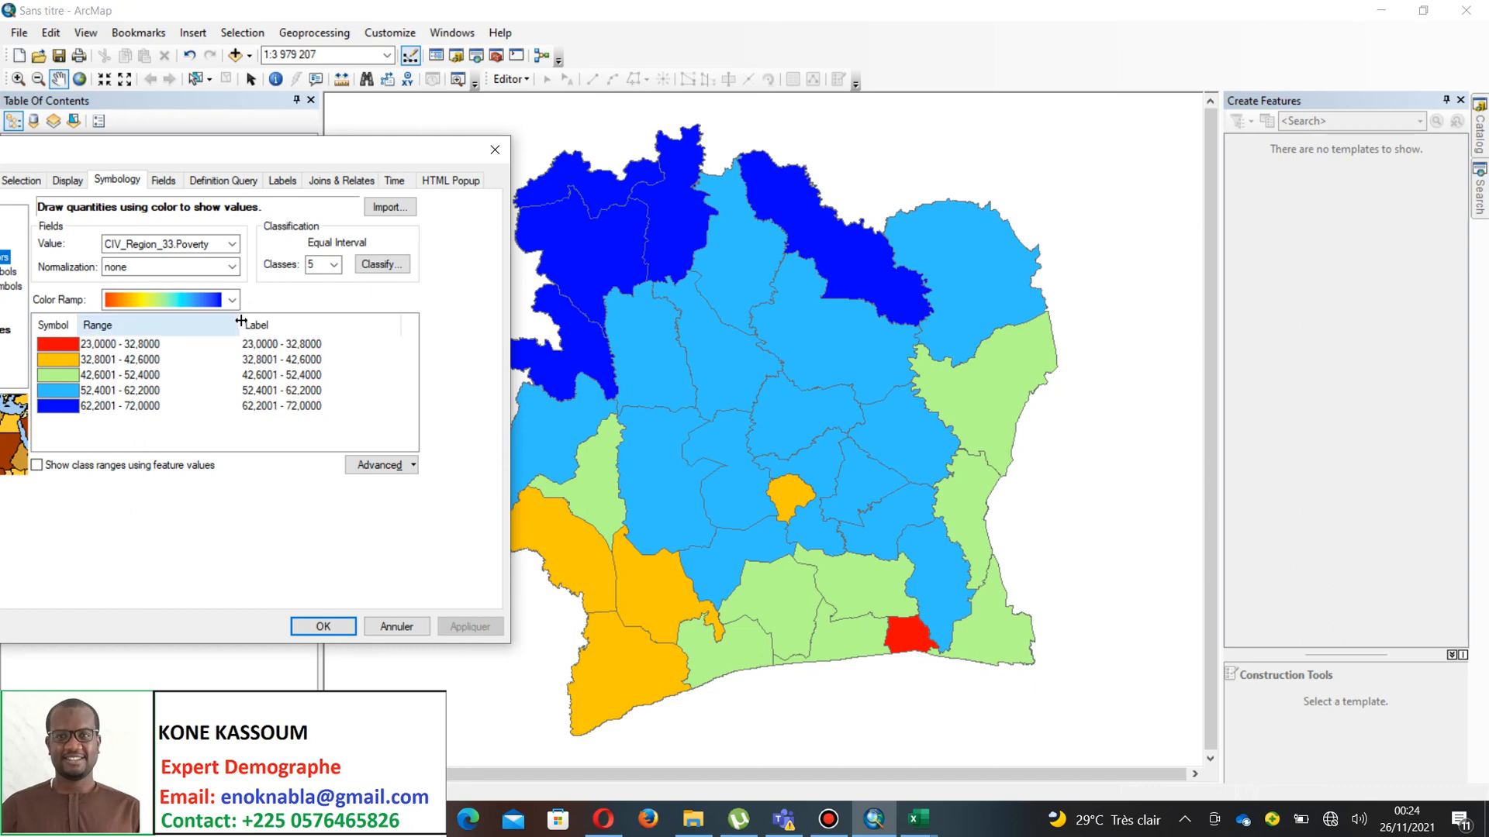
pyautogui.click(231, 300)
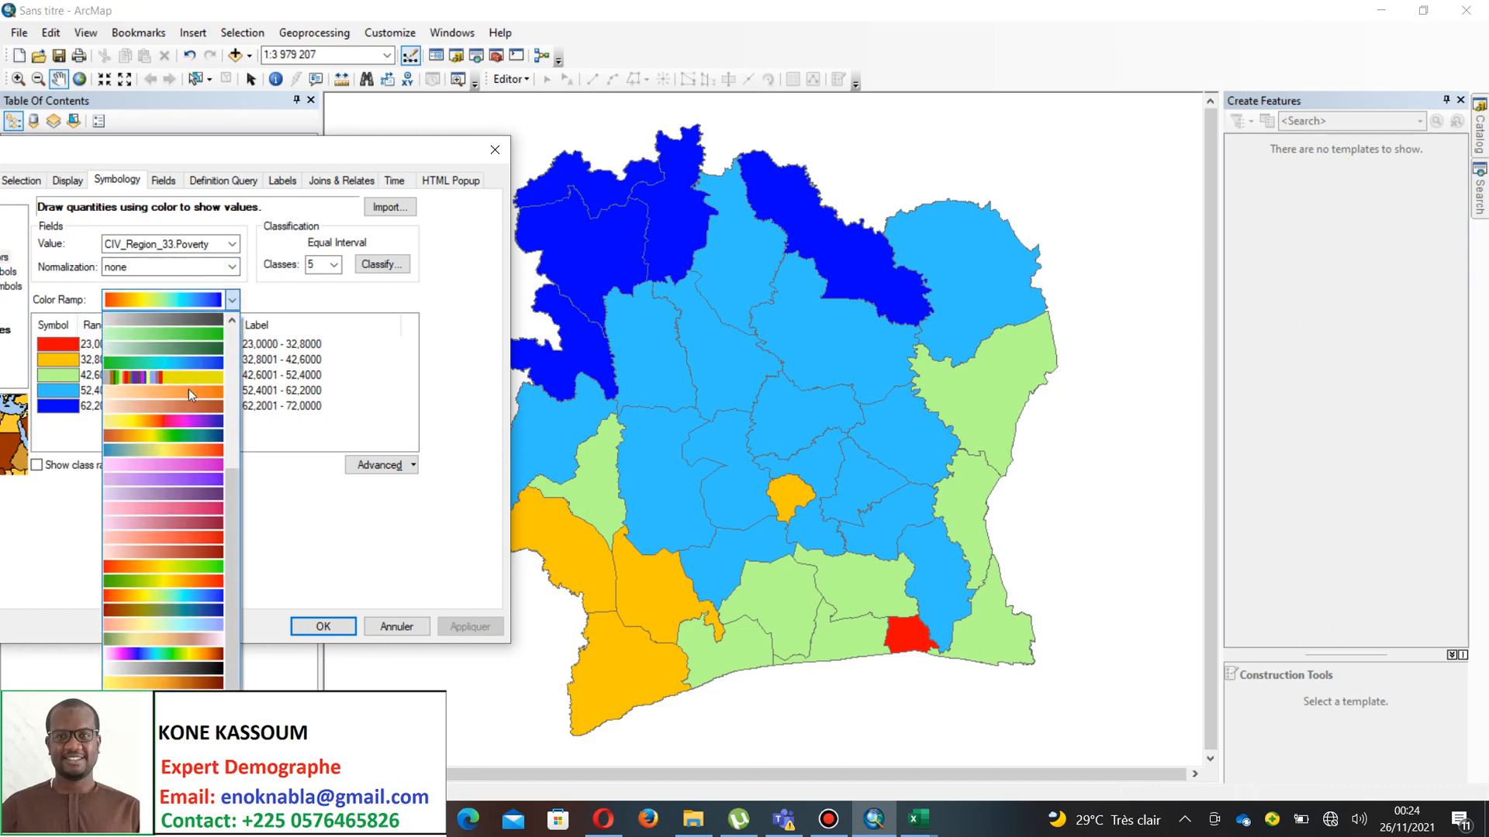
pyautogui.scroll(5, 192, 581)
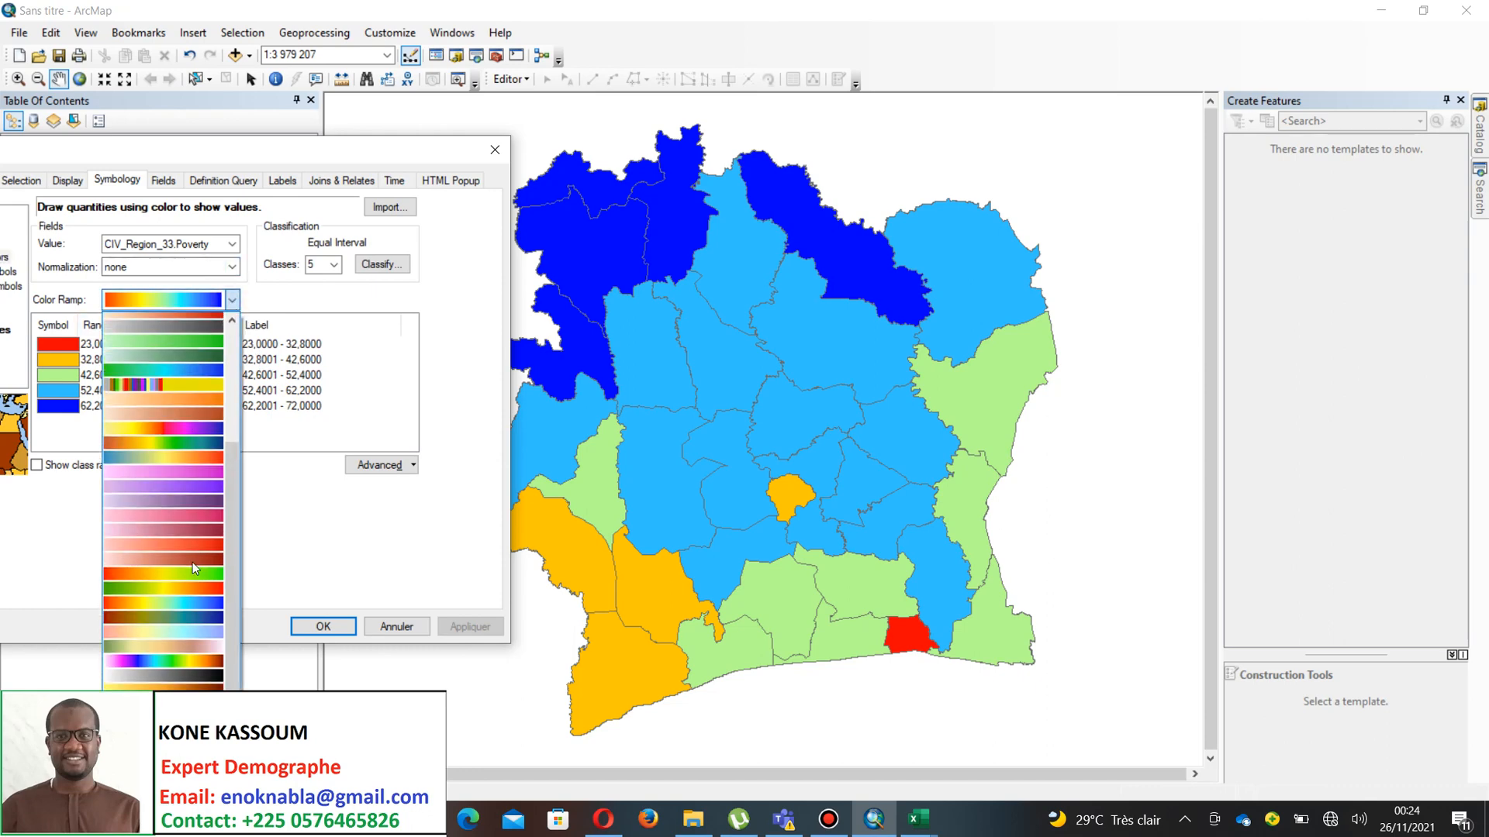
pyautogui.click(199, 333)
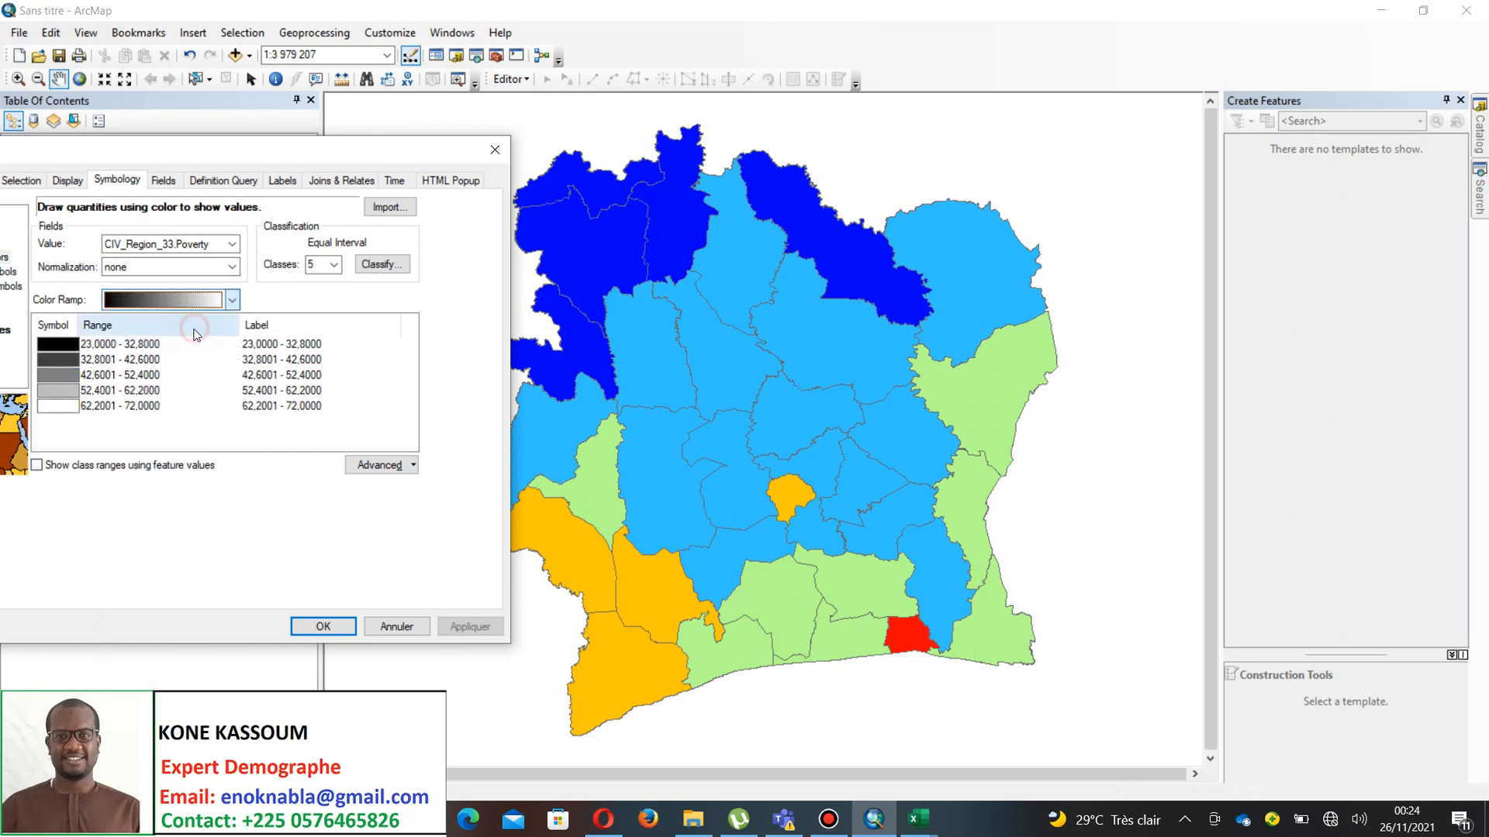
pyautogui.click(466, 632)
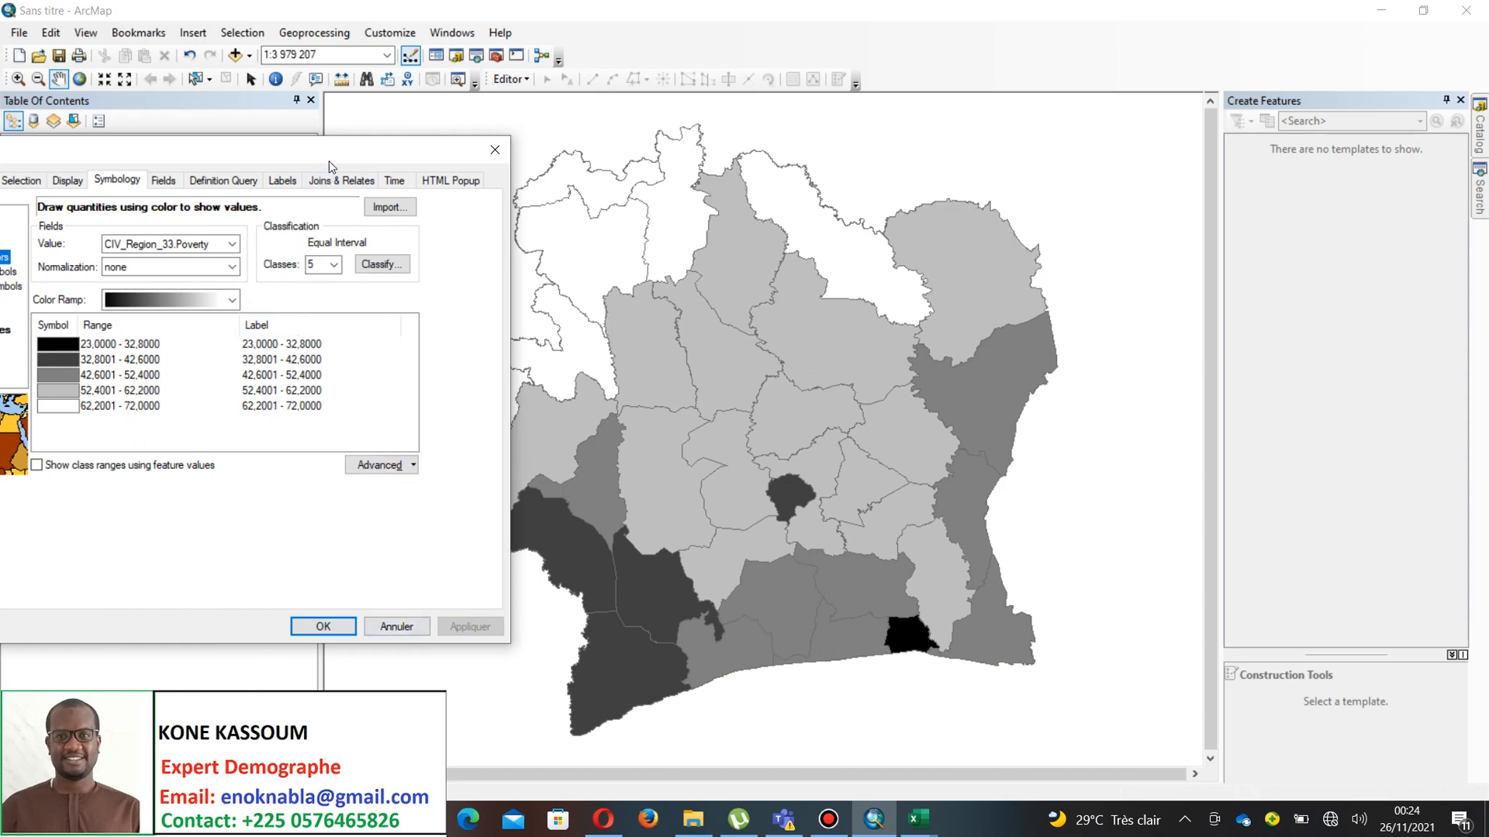
# - Show the Poverty class ranges using feature values
pyautogui.moveTo(329, 156); pyautogui.dragTo(401, 130)
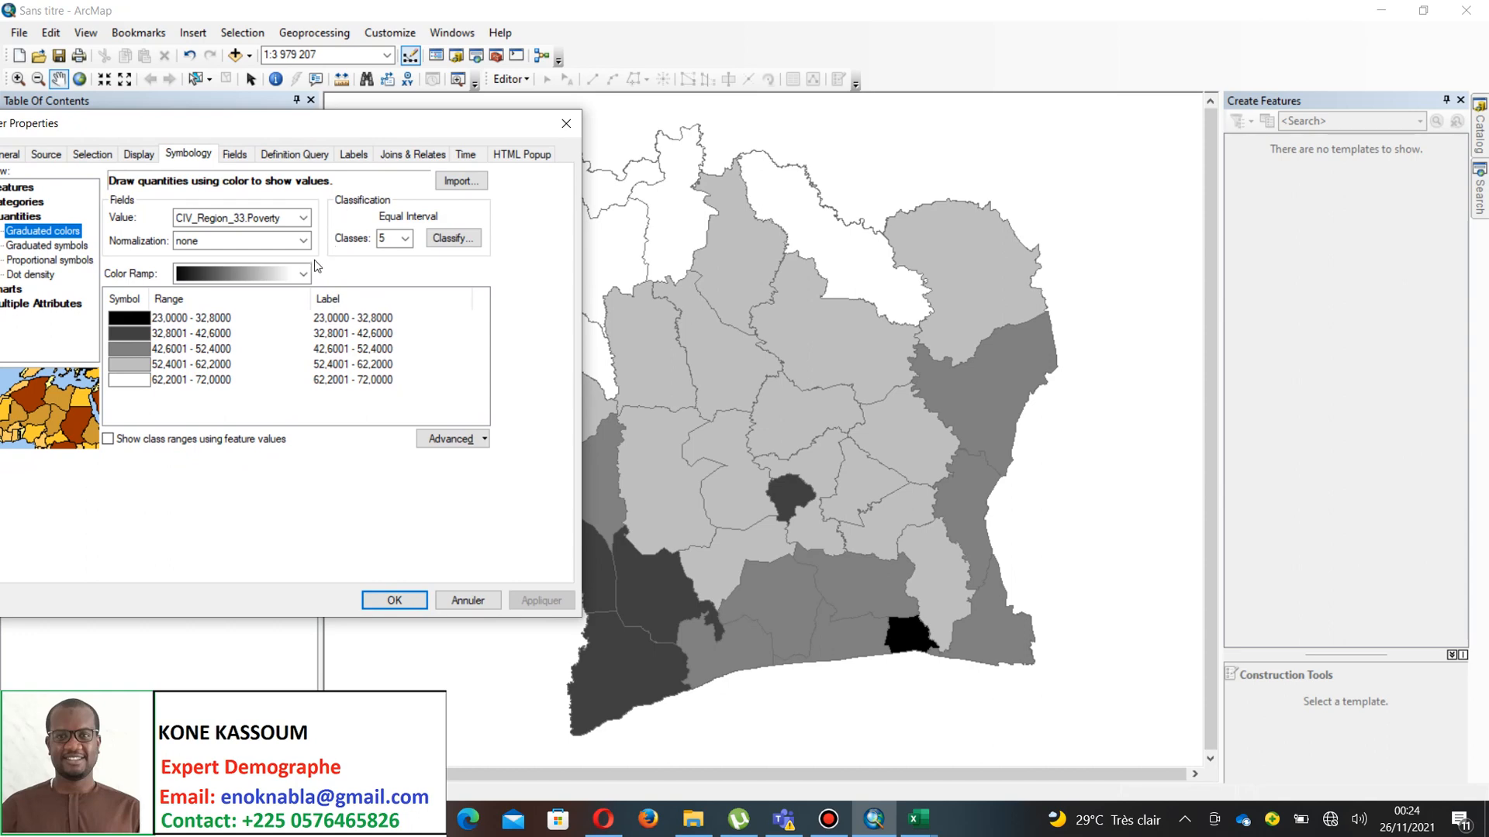
pyautogui.click(293, 274)
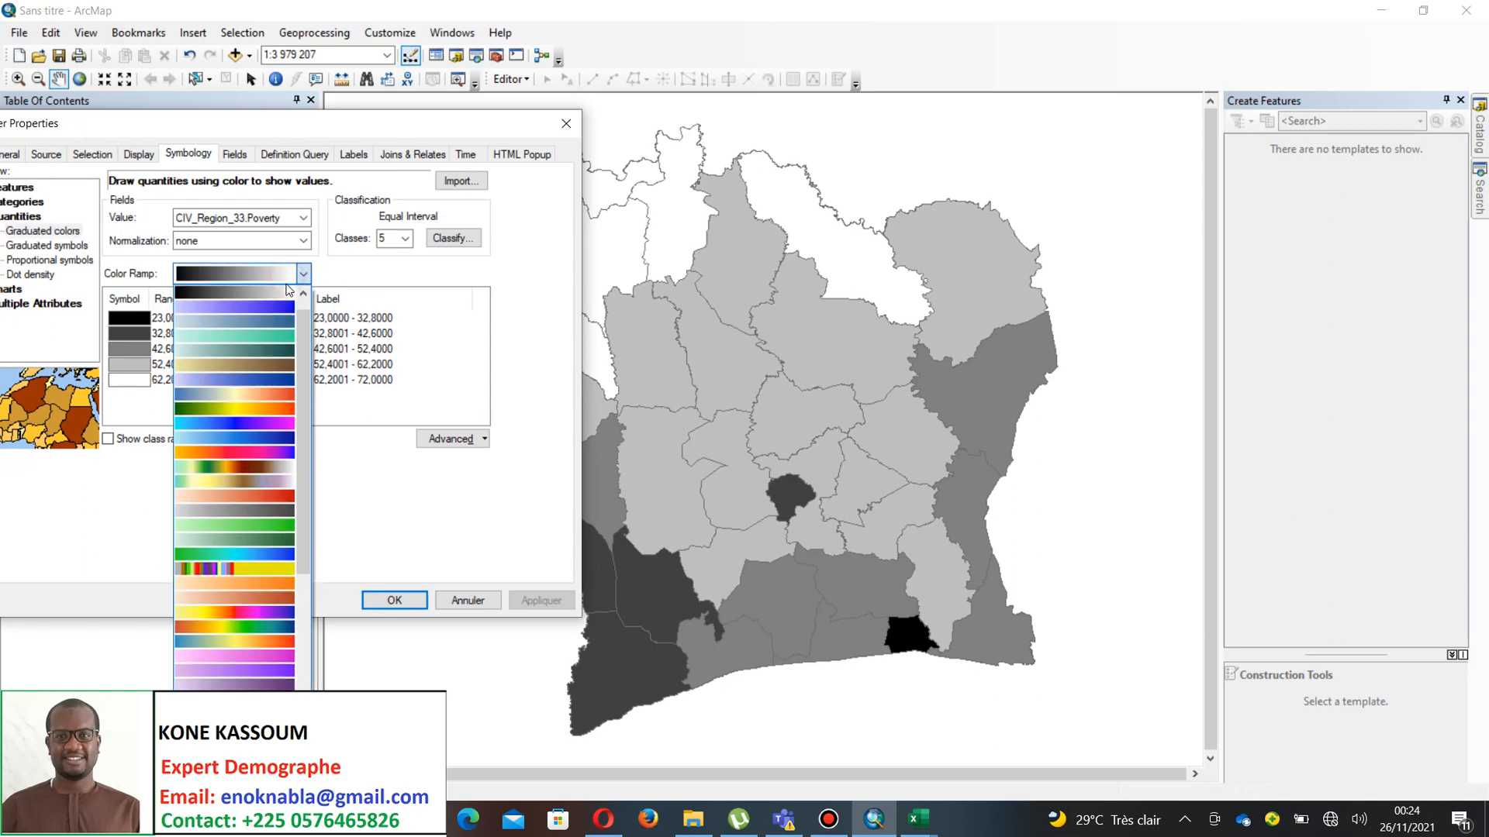
pyautogui.click(356, 286)
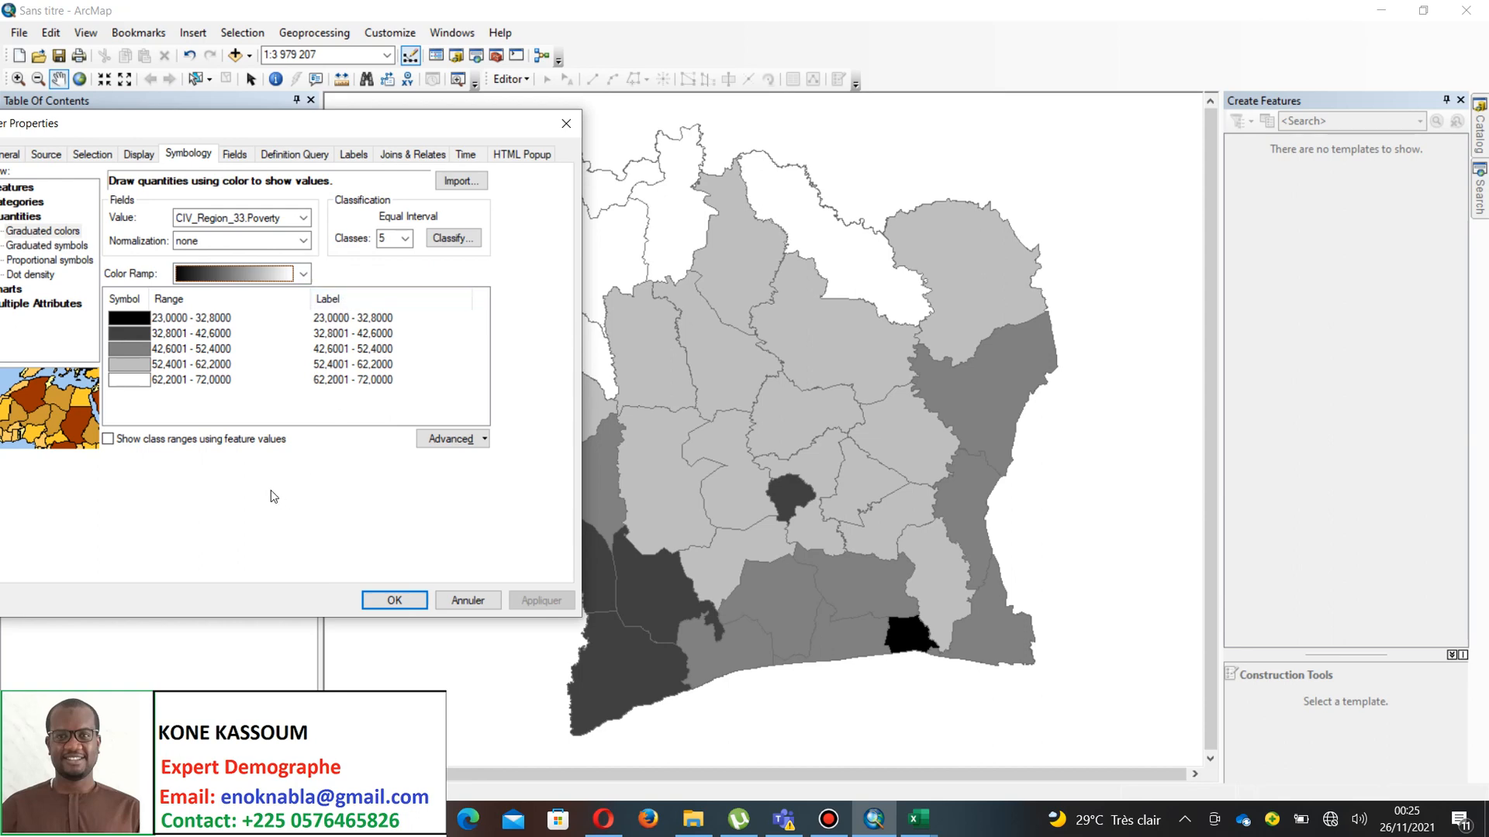
pyautogui.click(221, 443)
pyautogui.click(221, 443)
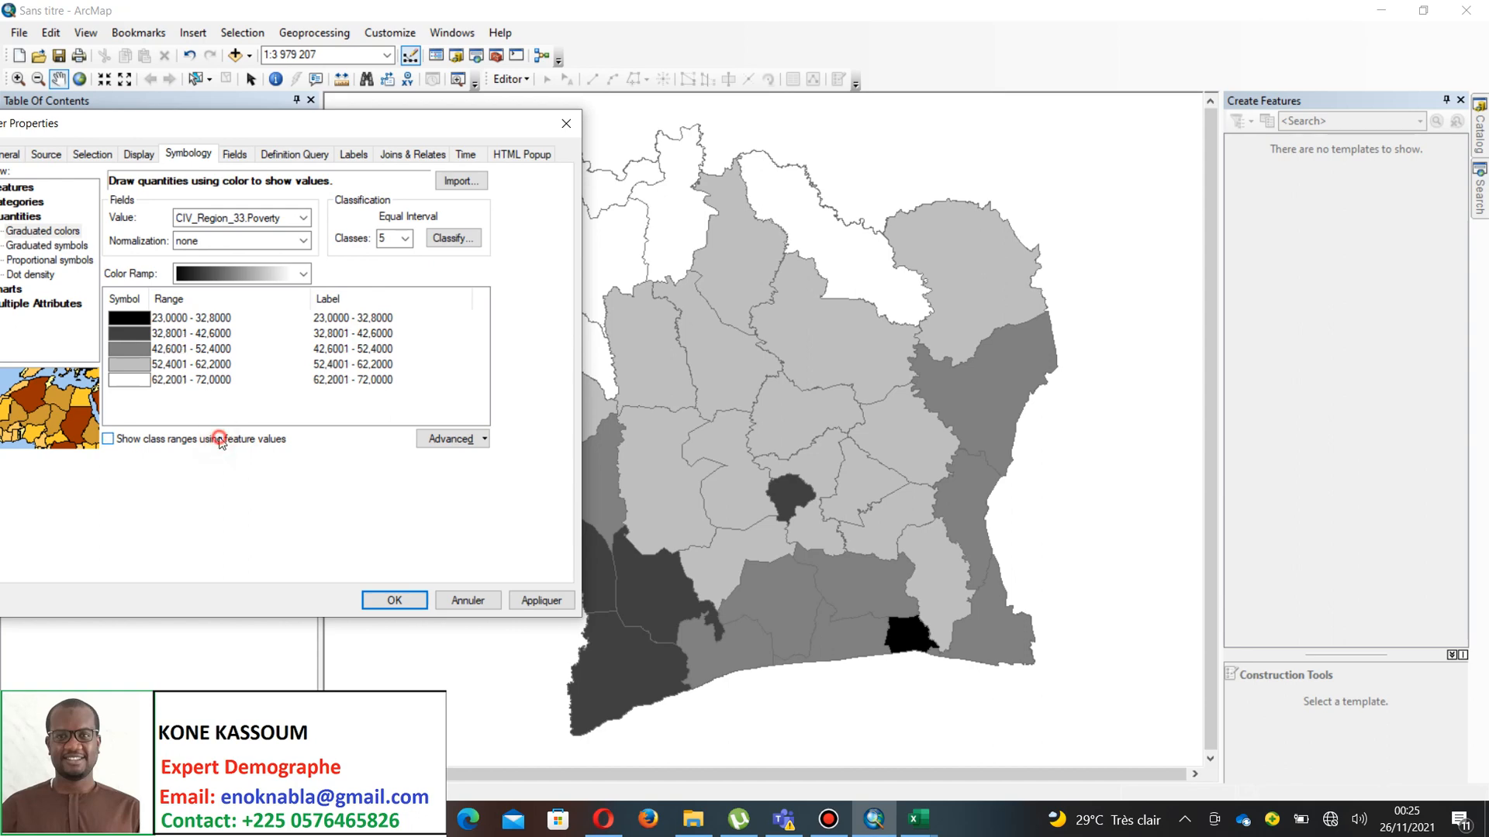
pyautogui.click(222, 443)
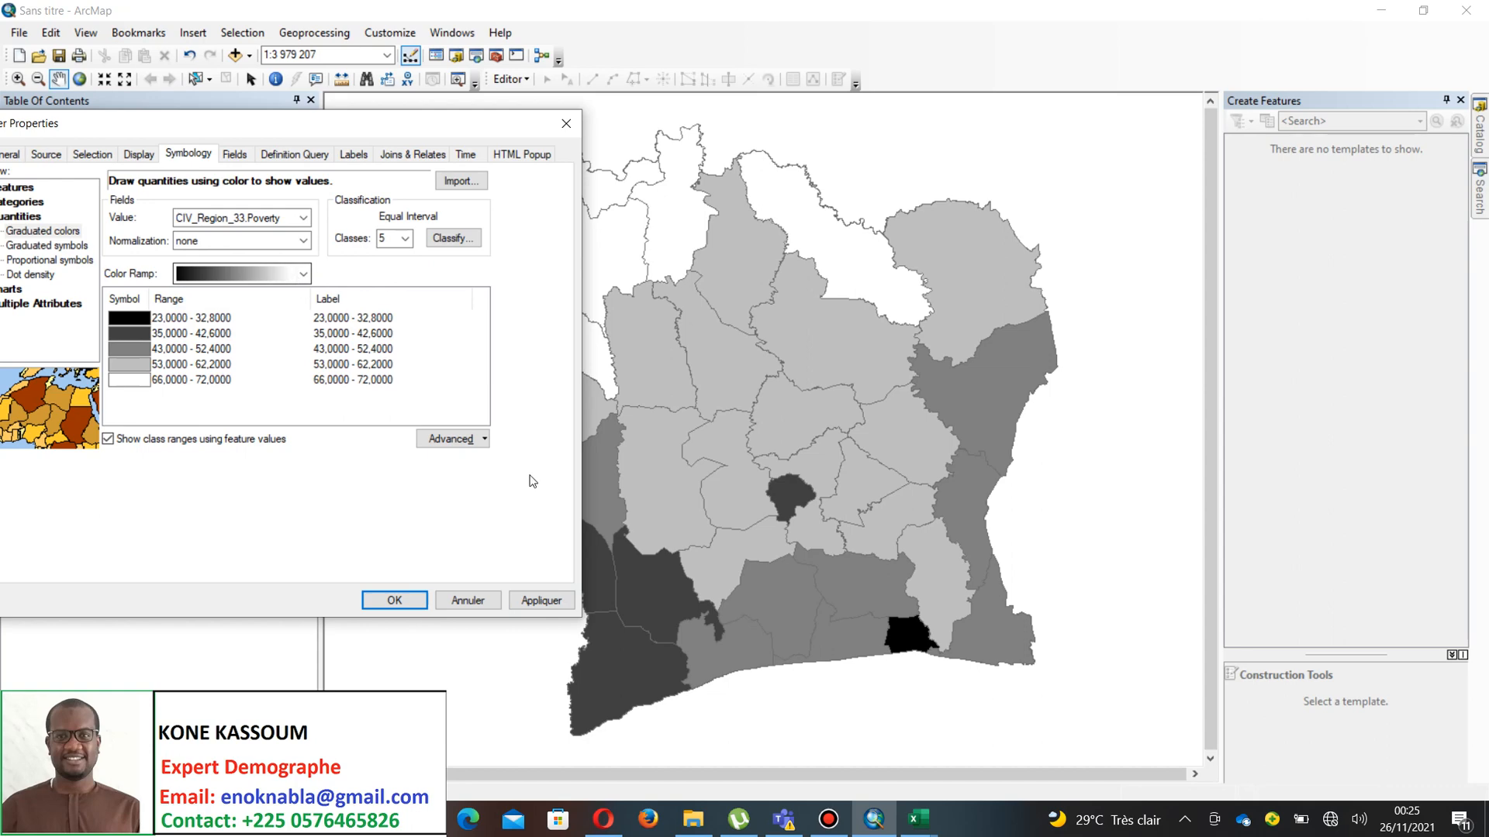
# - Apply the beige-to-dark-brown color ramp to the Poverty classes
pyautogui.click(303, 274)
pyautogui.click(264, 364)
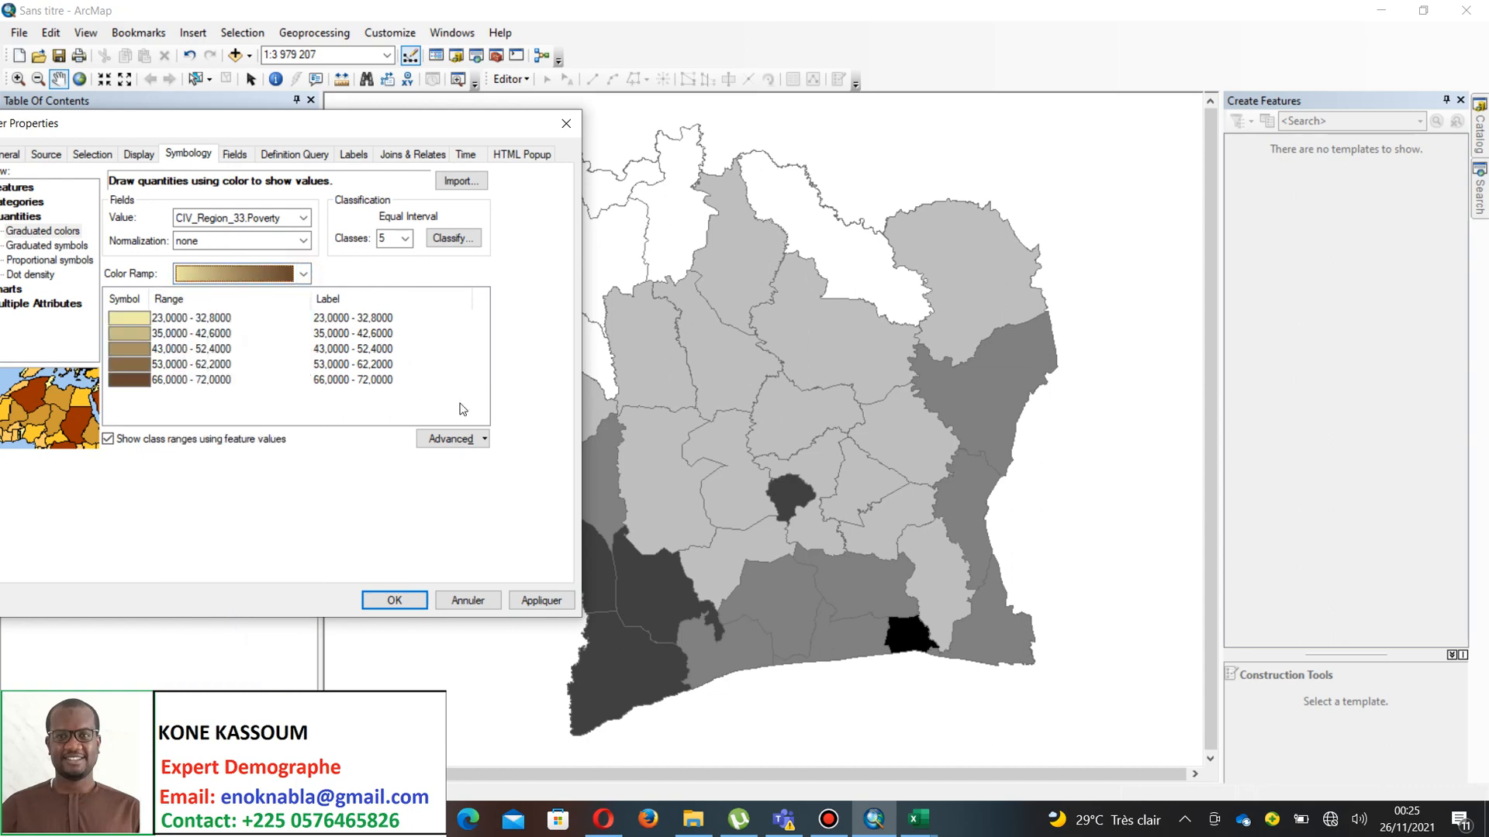
pyautogui.click(543, 608)
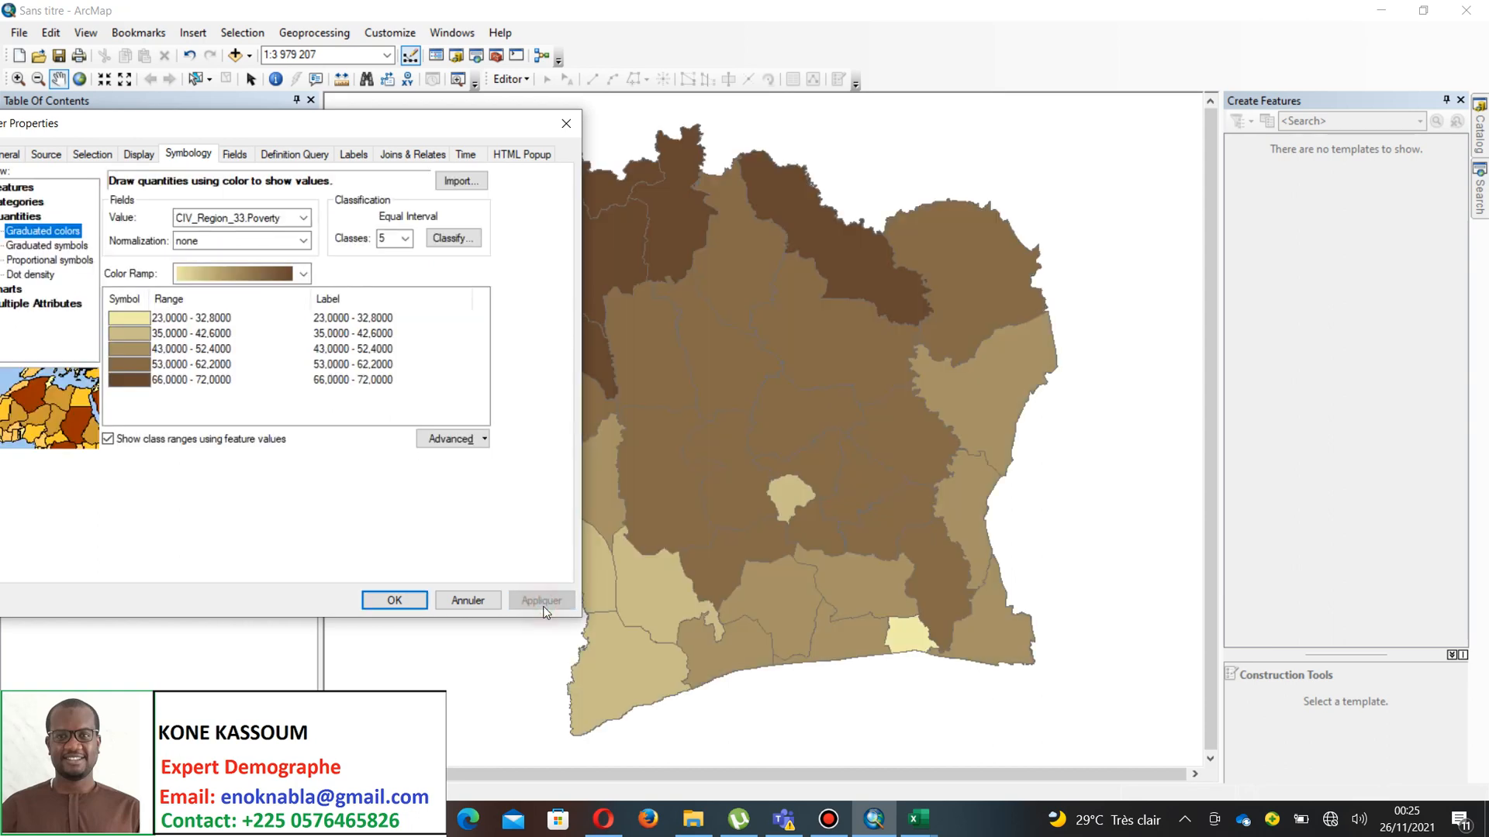
# - Recolor the Poverty classes with the cream-to-rust-orange color ramp, apply it and close the layer properties
pyautogui.click(303, 273)
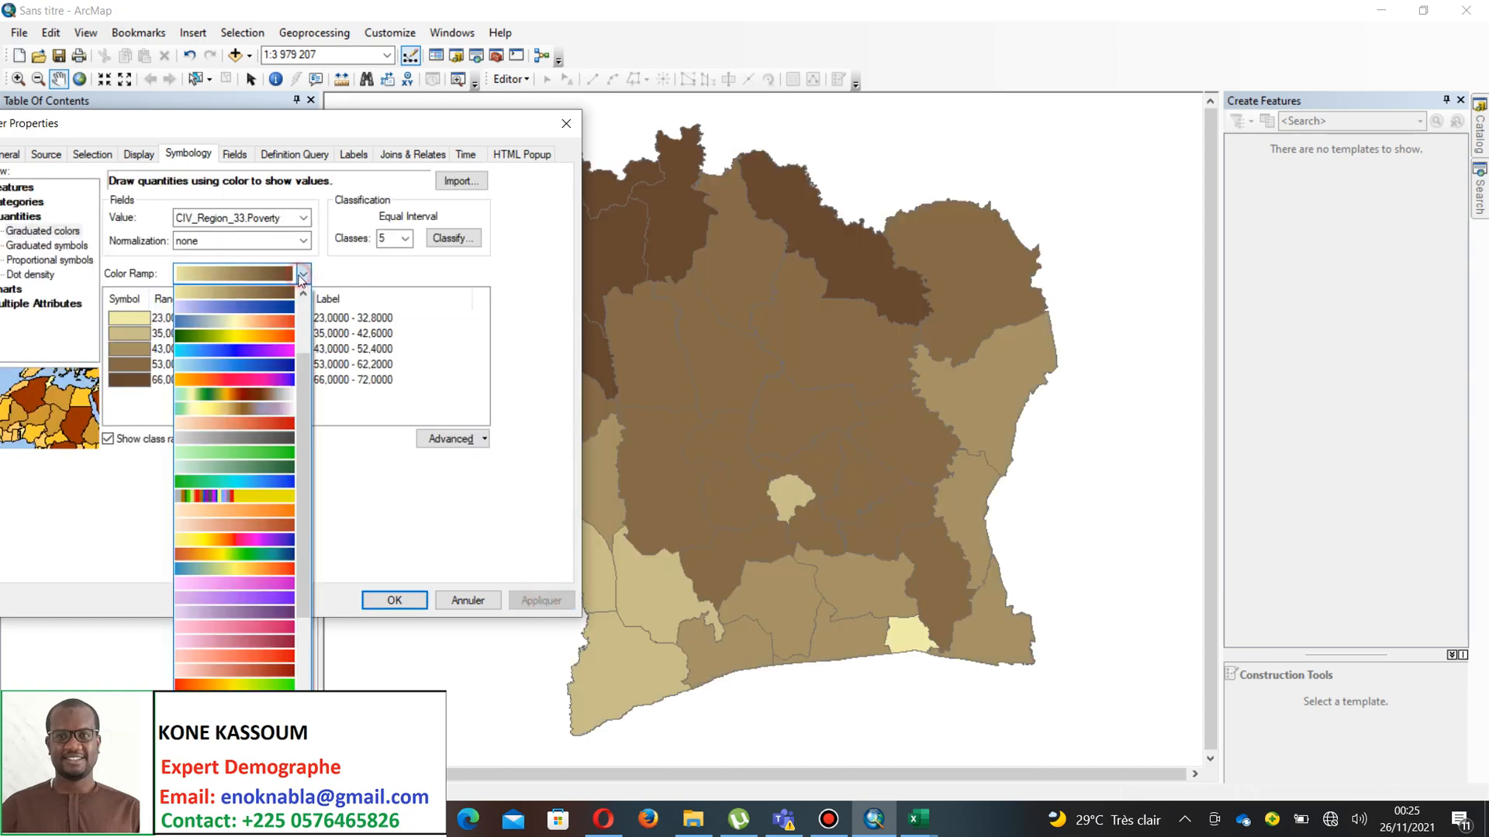
pyautogui.click(272, 331)
pyautogui.click(303, 274)
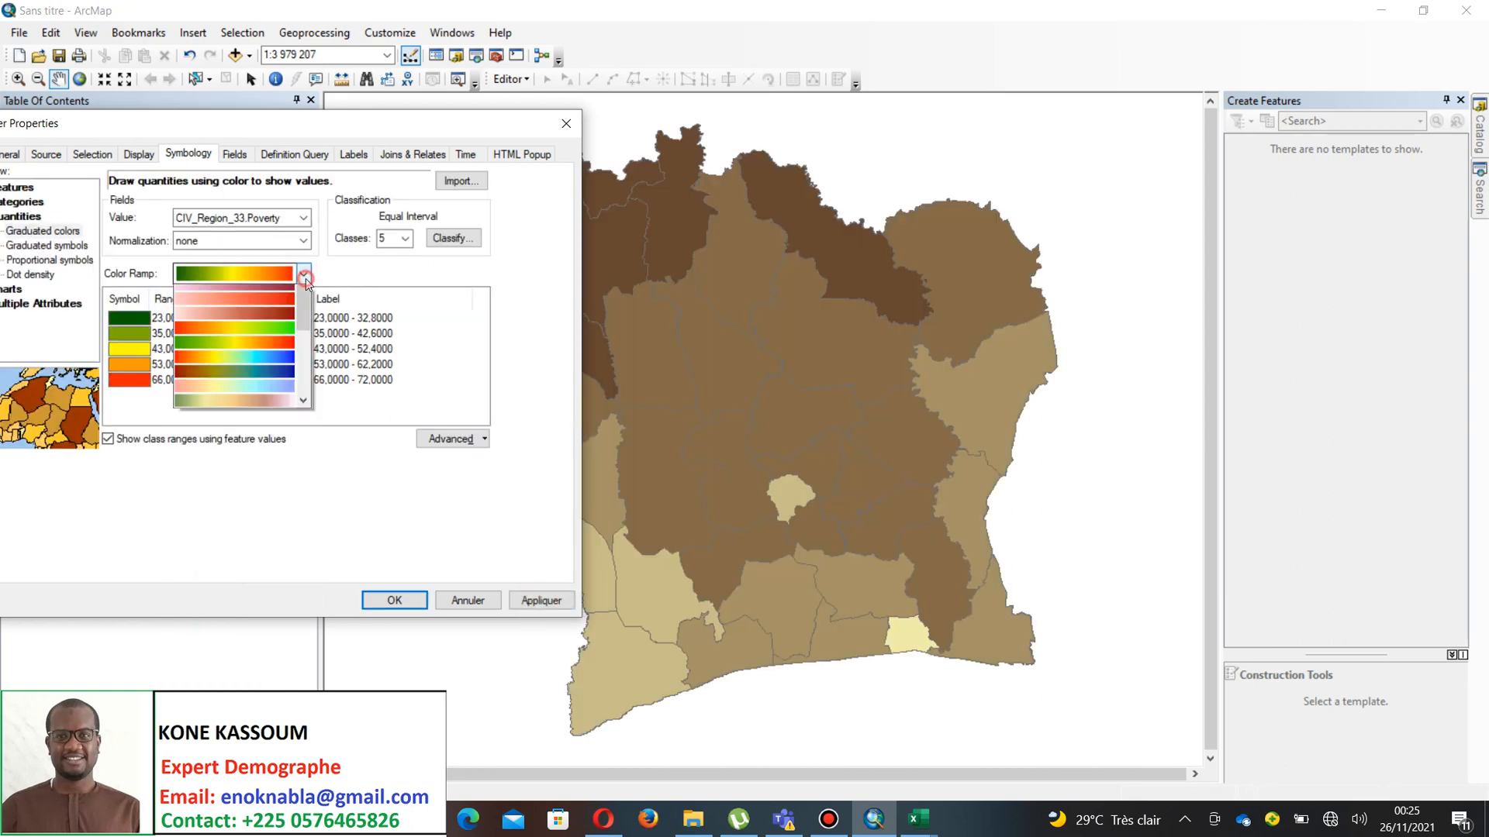
pyautogui.click(280, 321)
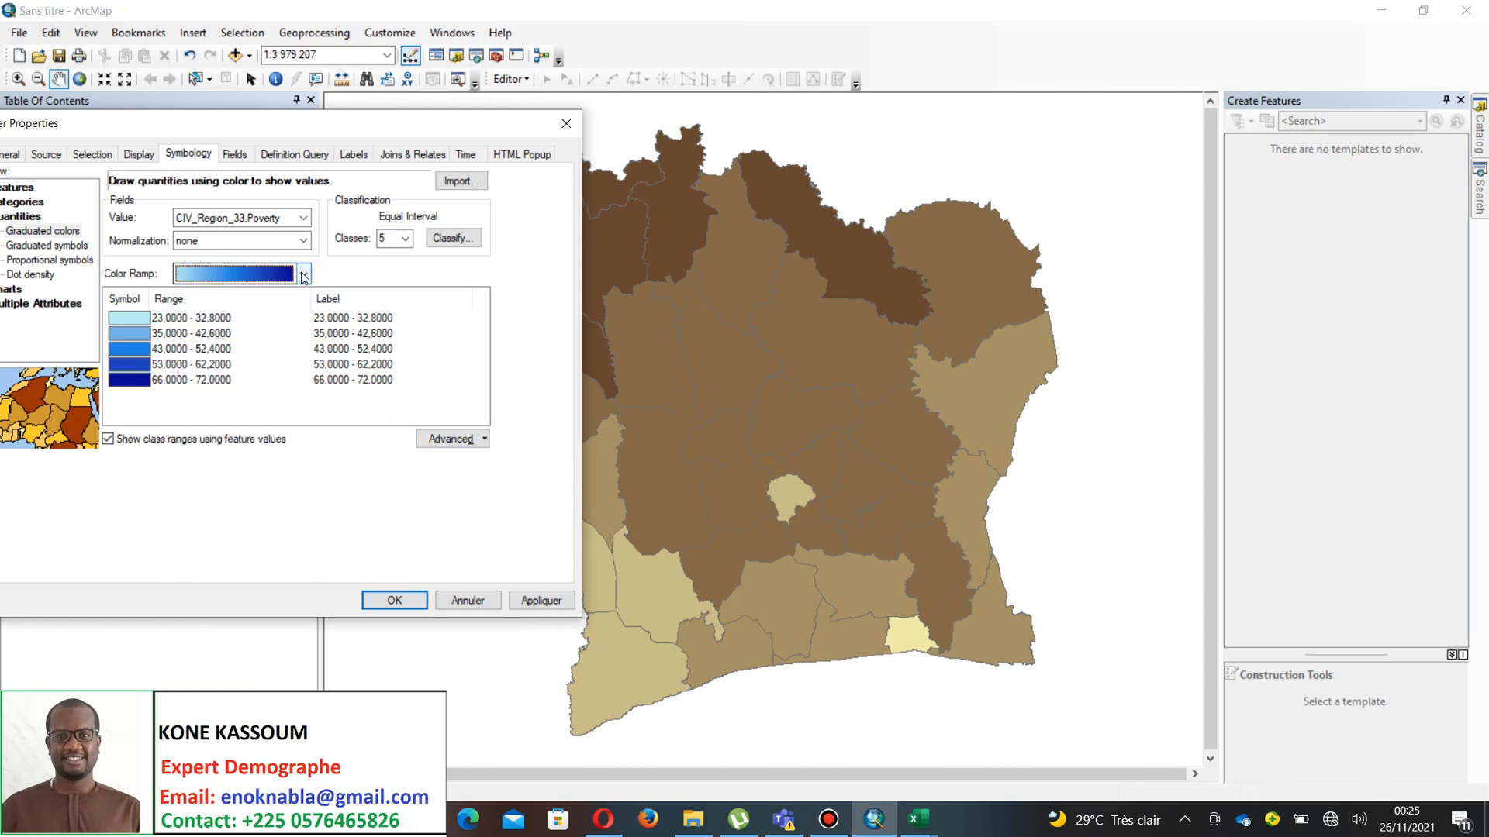
pyautogui.click(304, 273)
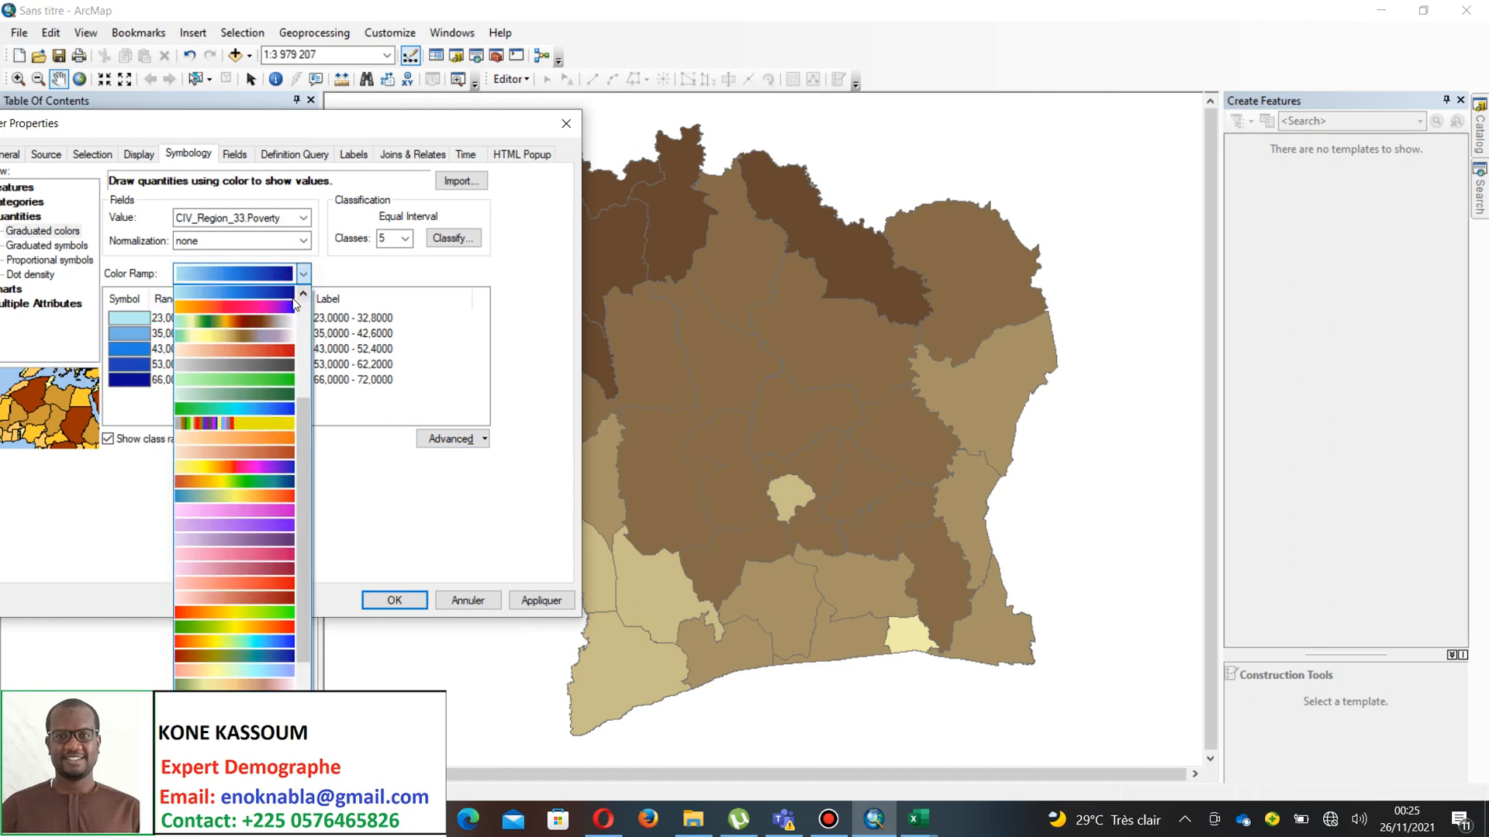
pyautogui.scroll(3, 277, 304)
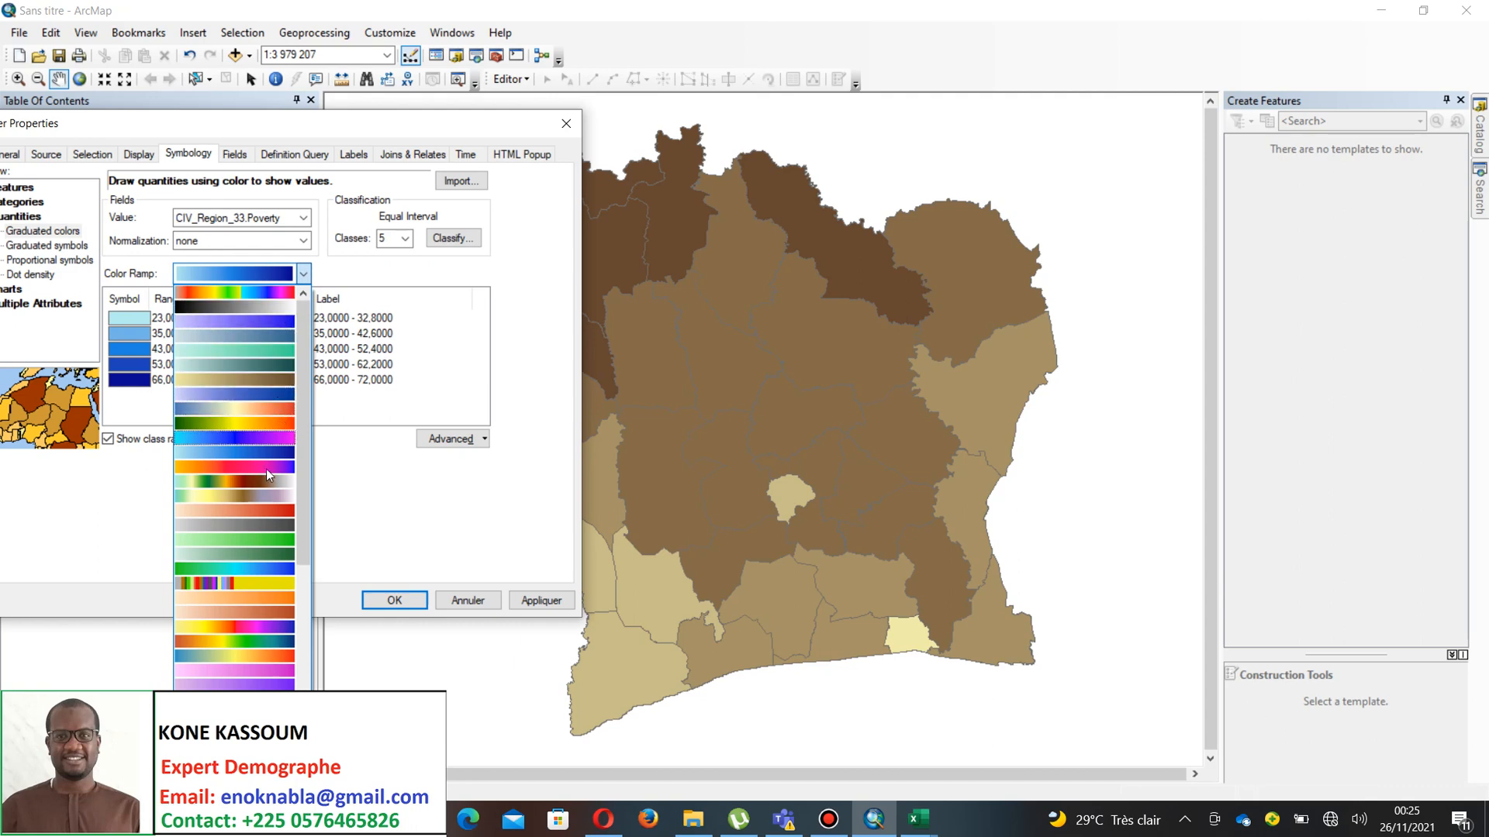
pyautogui.click(258, 607)
pyautogui.click(543, 603)
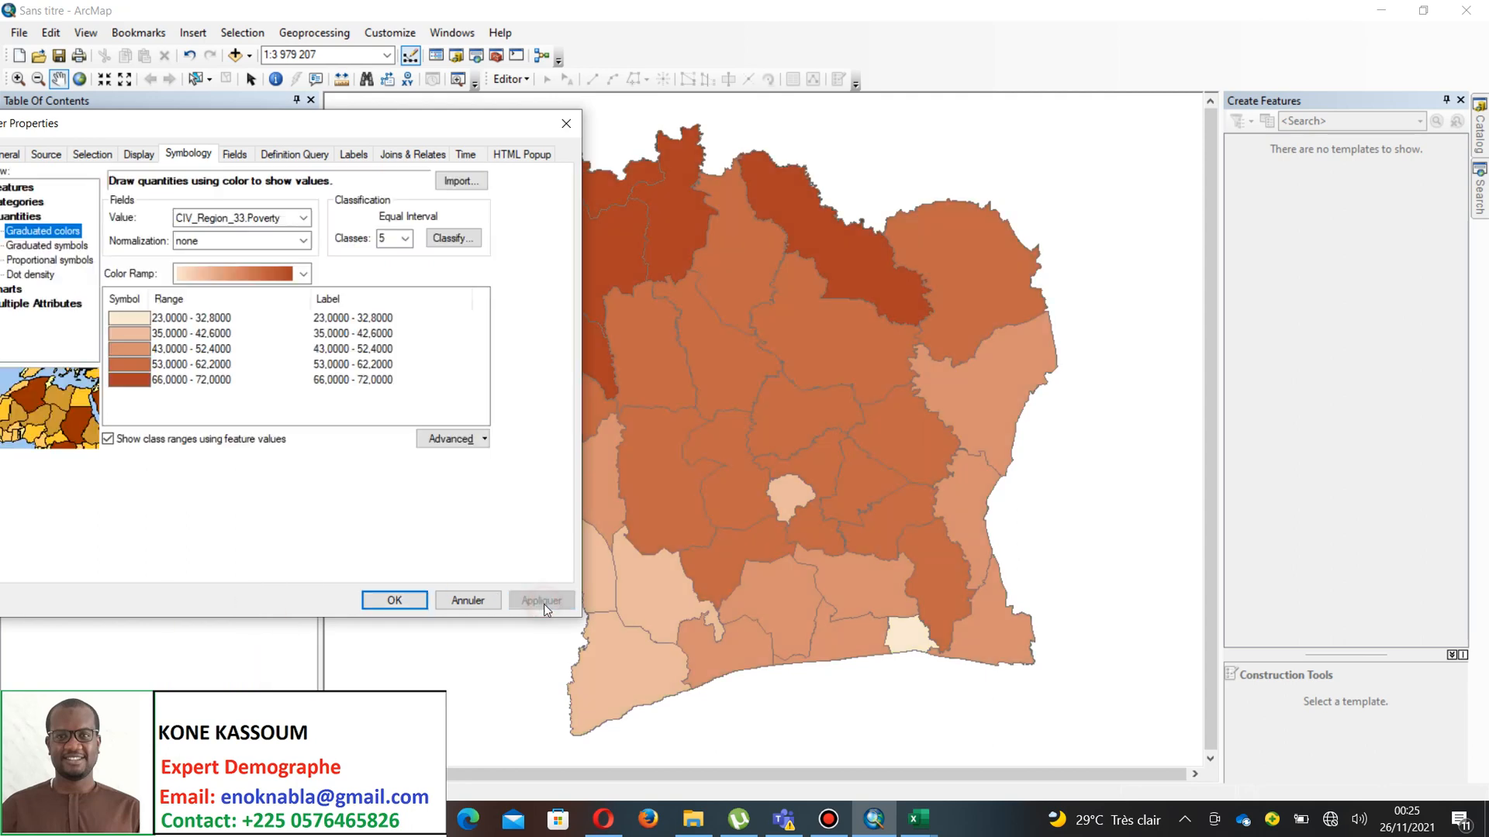
pyautogui.click(416, 606)
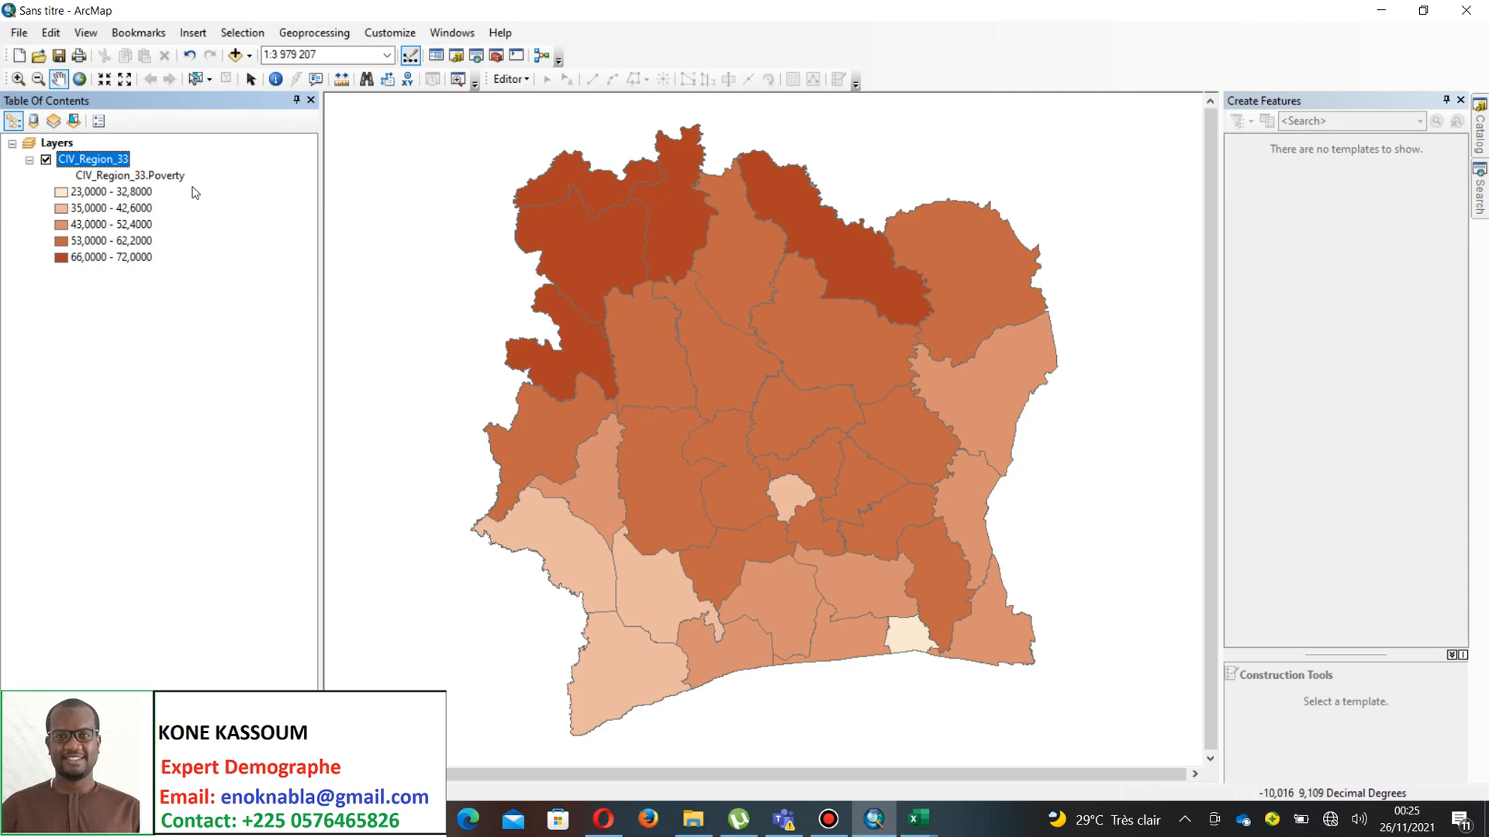
# - Label the CIV_Region_33 features with their region names, and turn the labels off again
pyautogui.rightClick(114, 161)
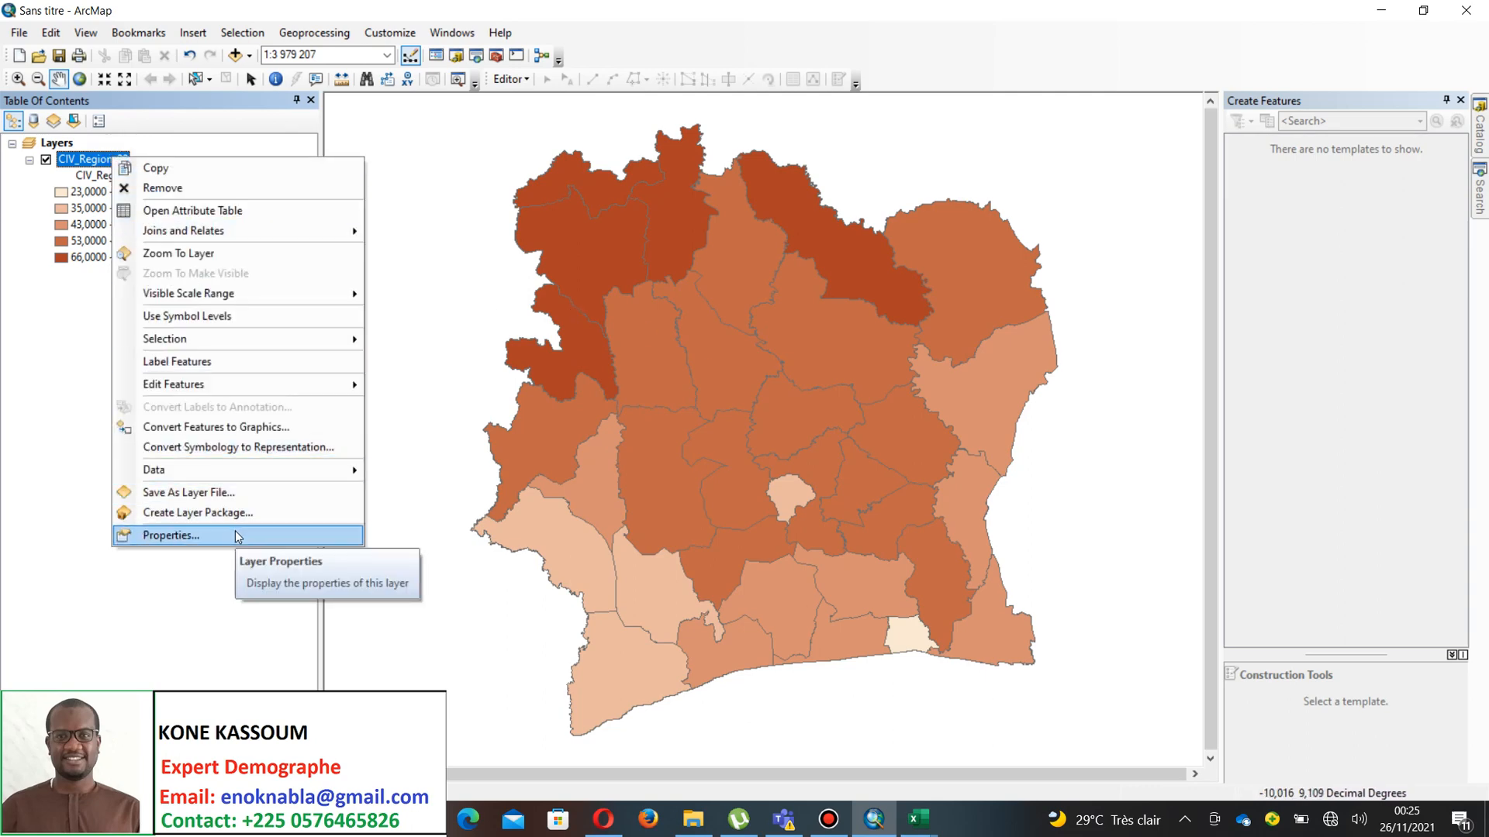
pyautogui.click(275, 368)
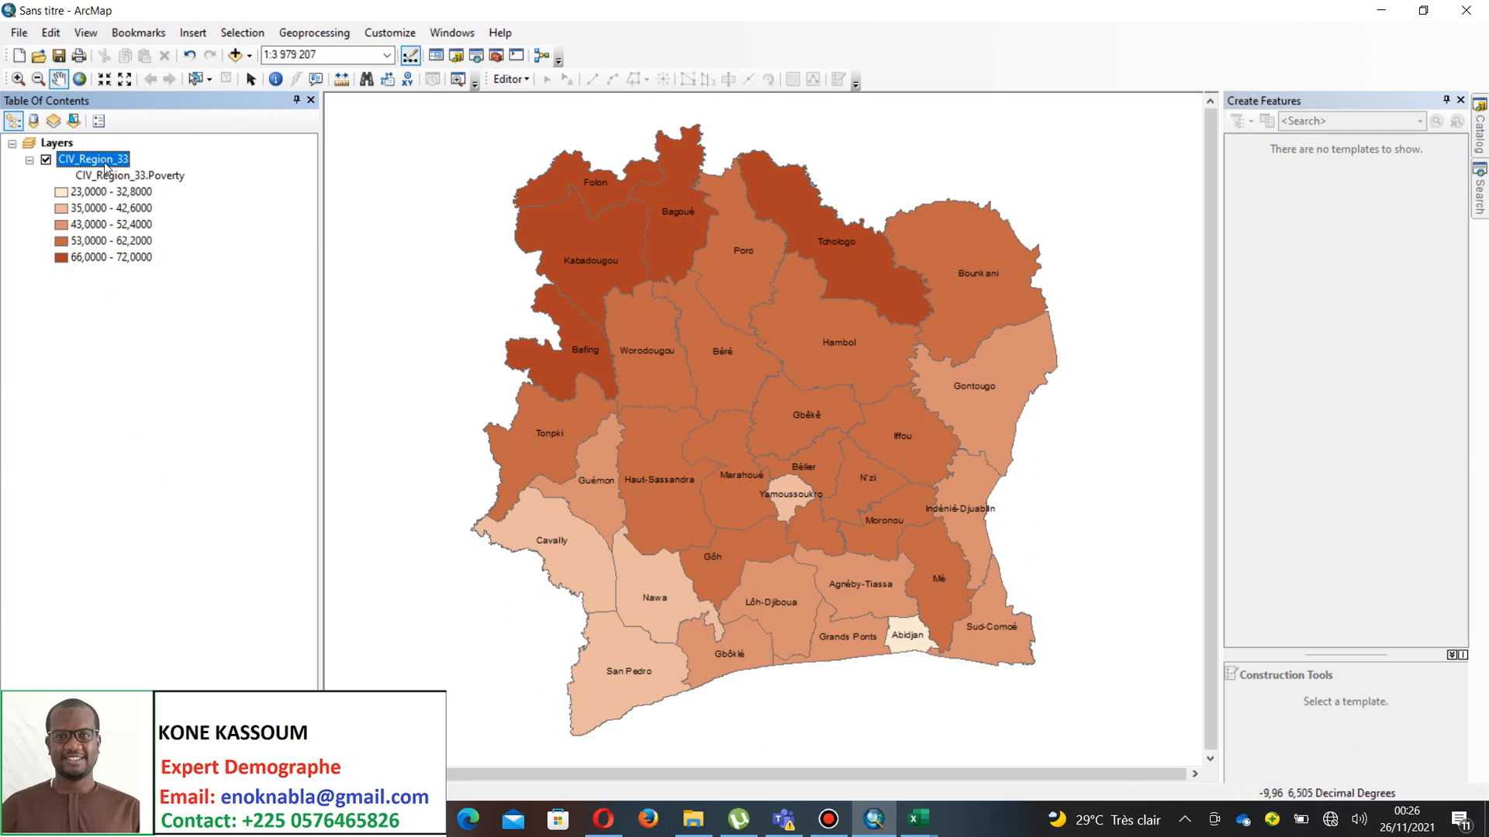
pyautogui.rightClick(106, 166)
pyautogui.click(139, 369)
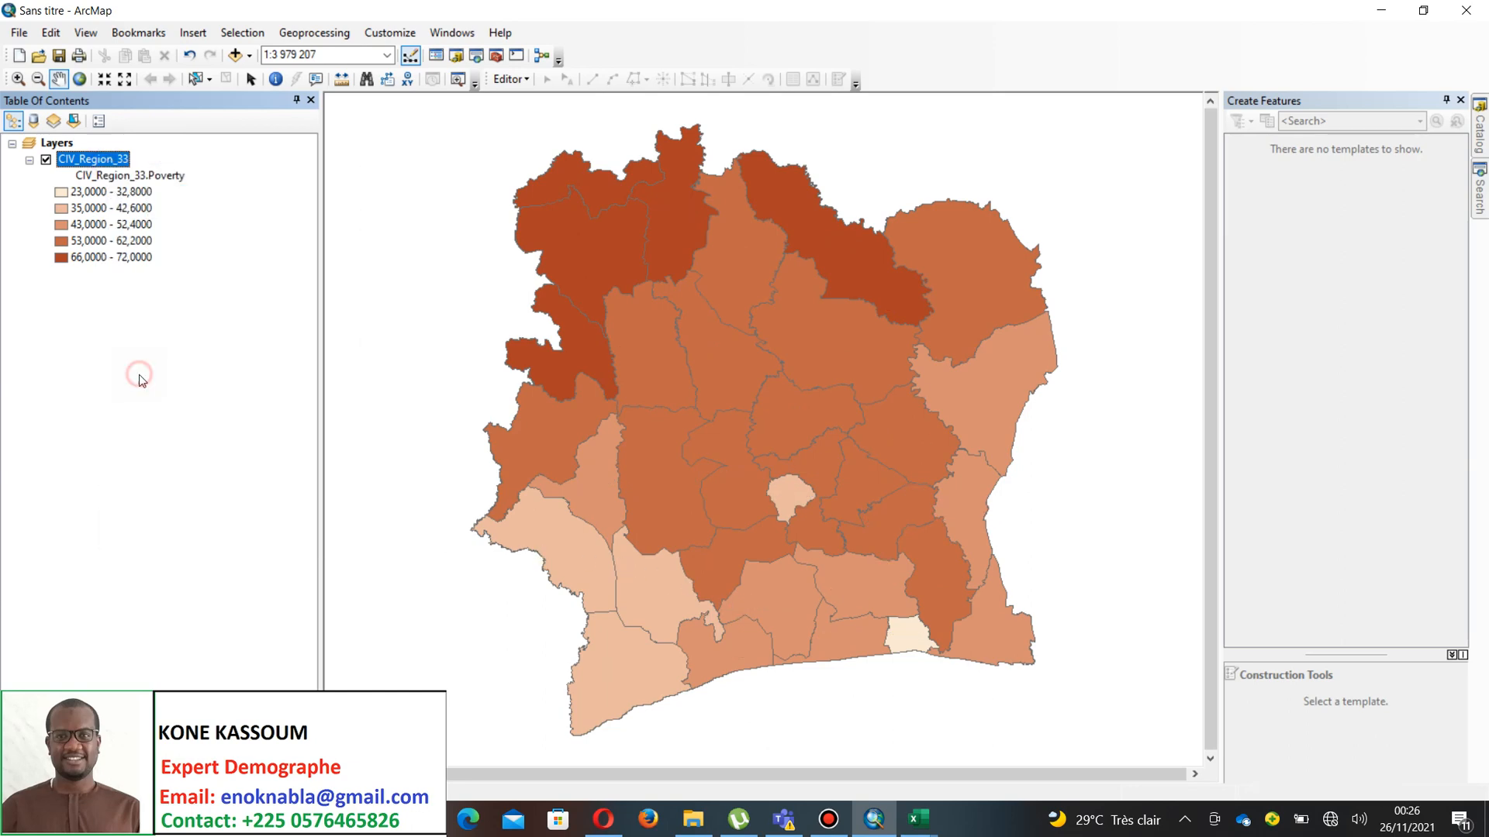
# - Turn on labels for the CIV_Region_33 layer using the name field and apply them to the map
pyautogui.rightClick(104, 163)
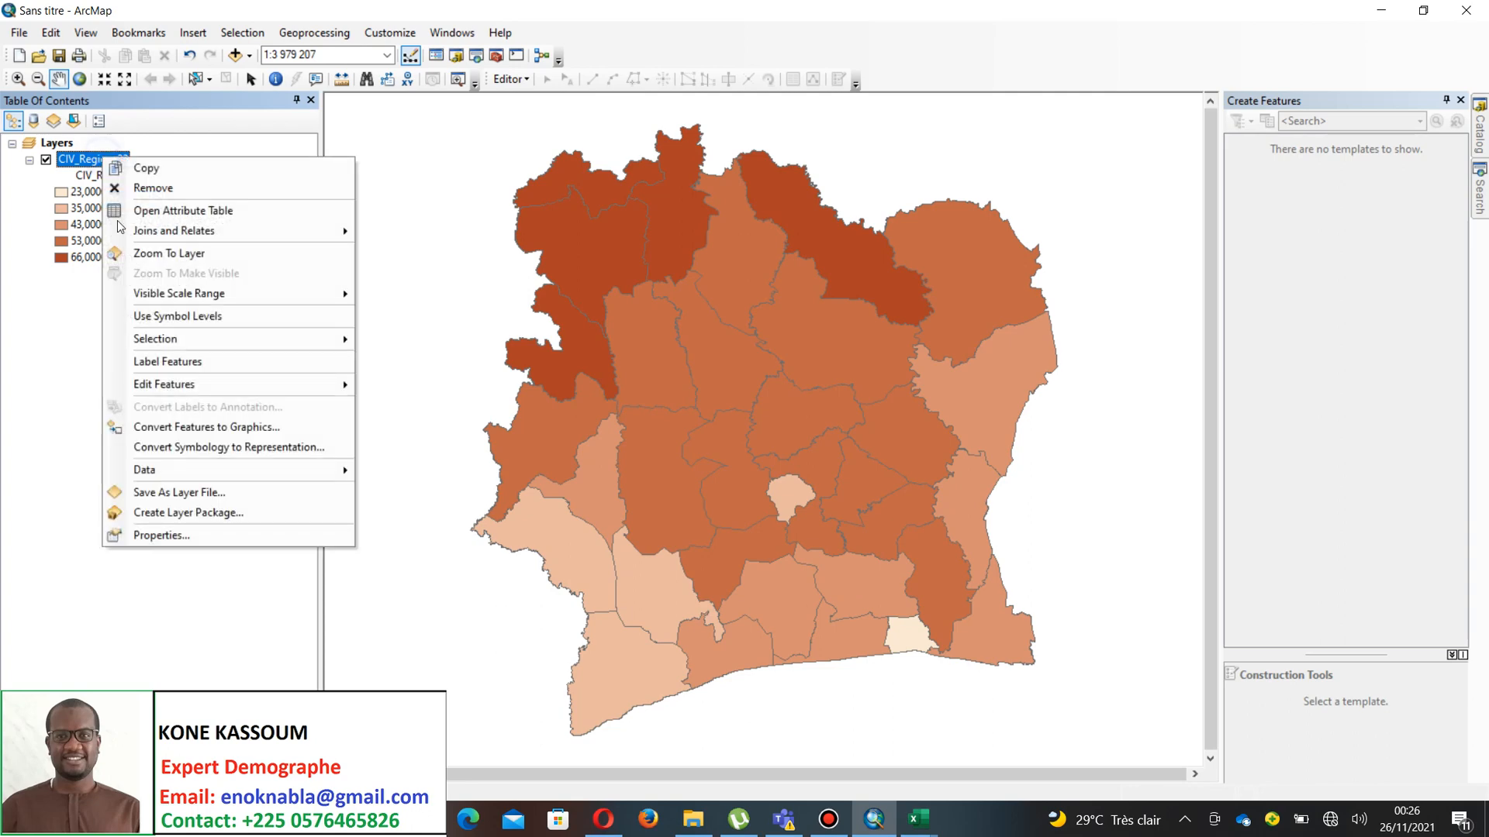
pyautogui.click(162, 535)
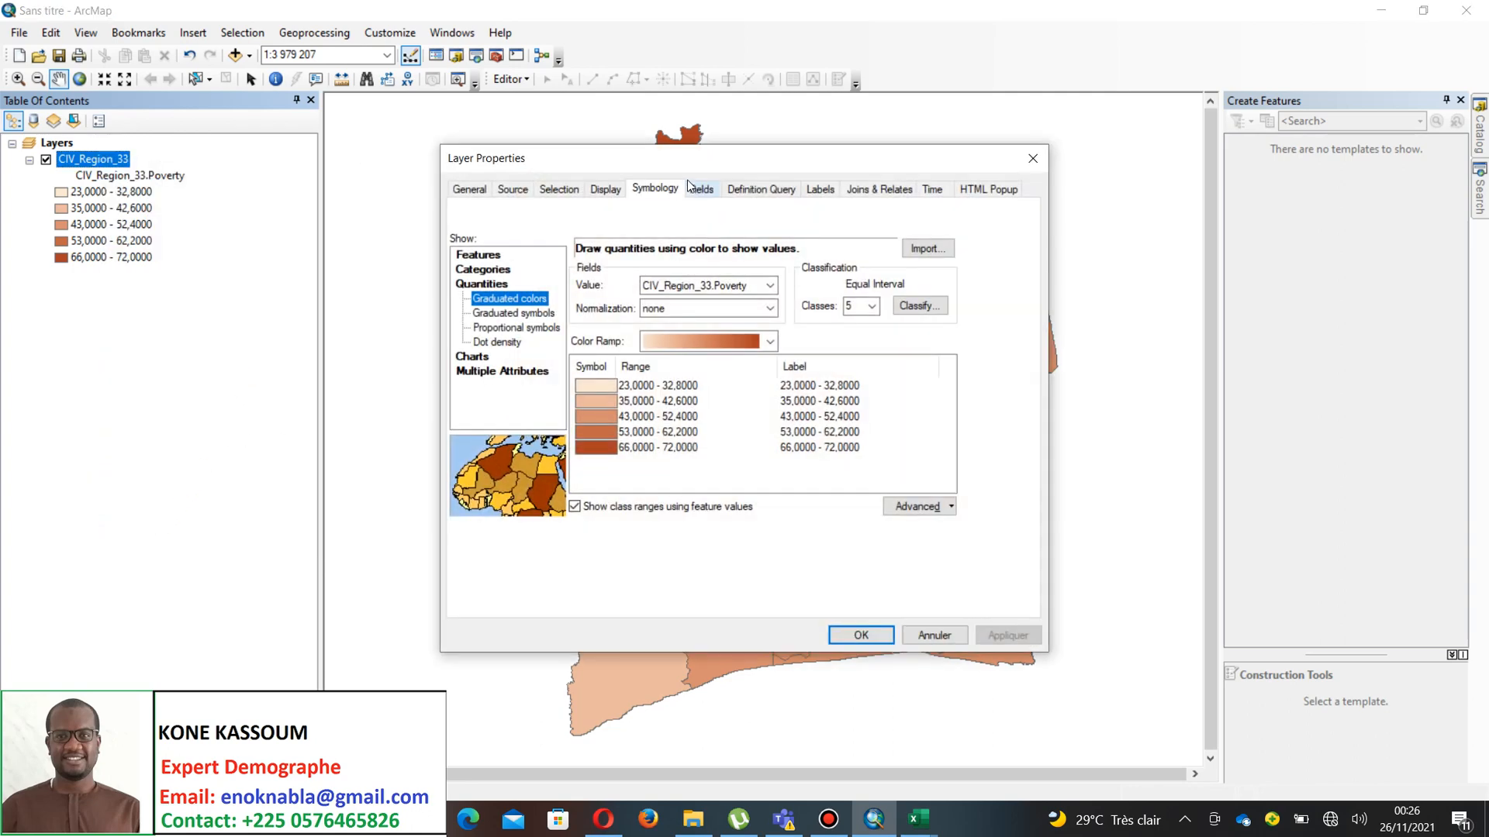
pyautogui.click(821, 191)
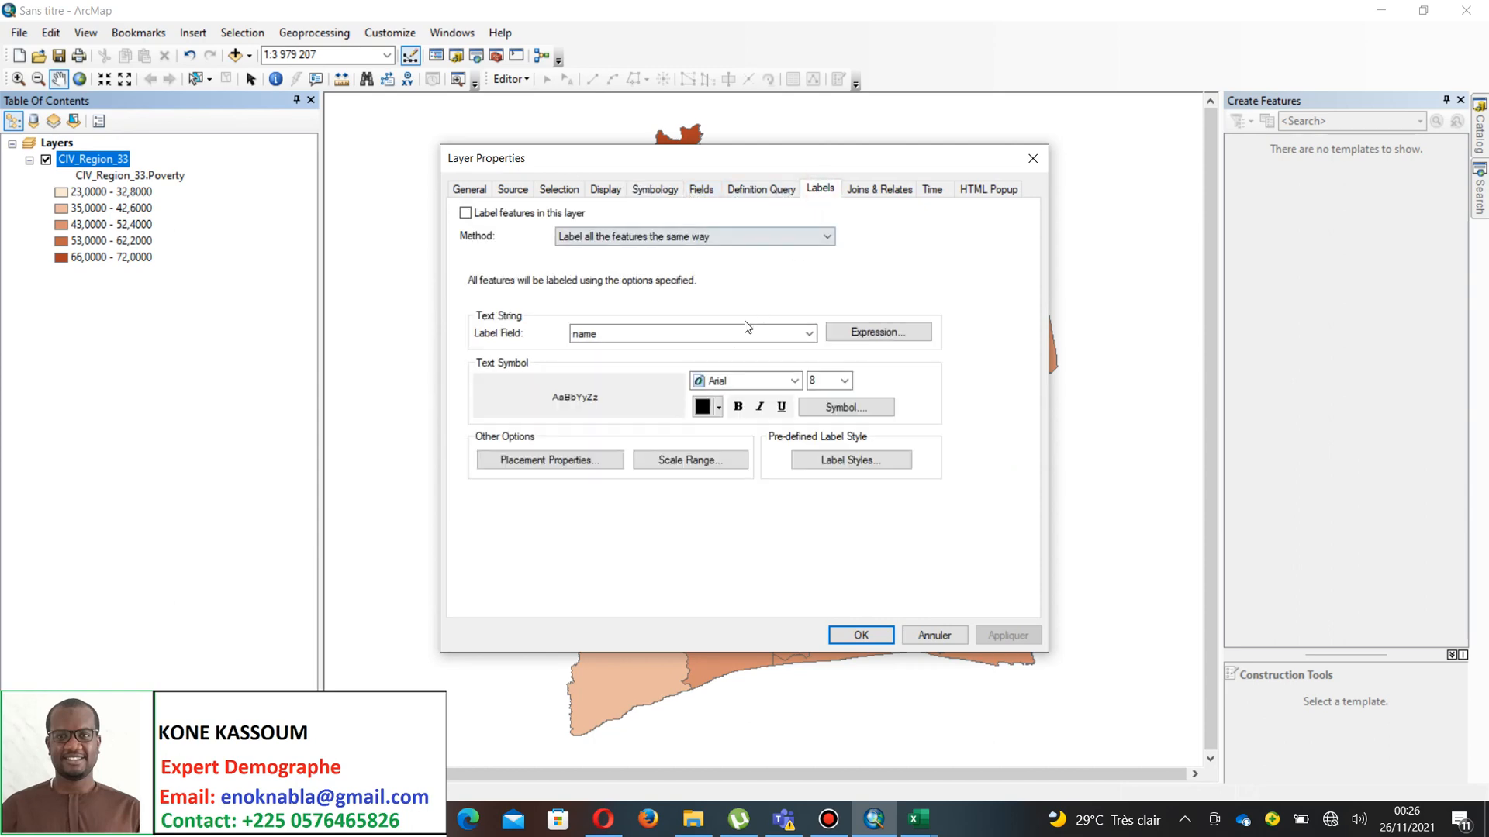
pyautogui.click(525, 223)
pyautogui.moveTo(578, 164); pyautogui.dragTo(150, 141)
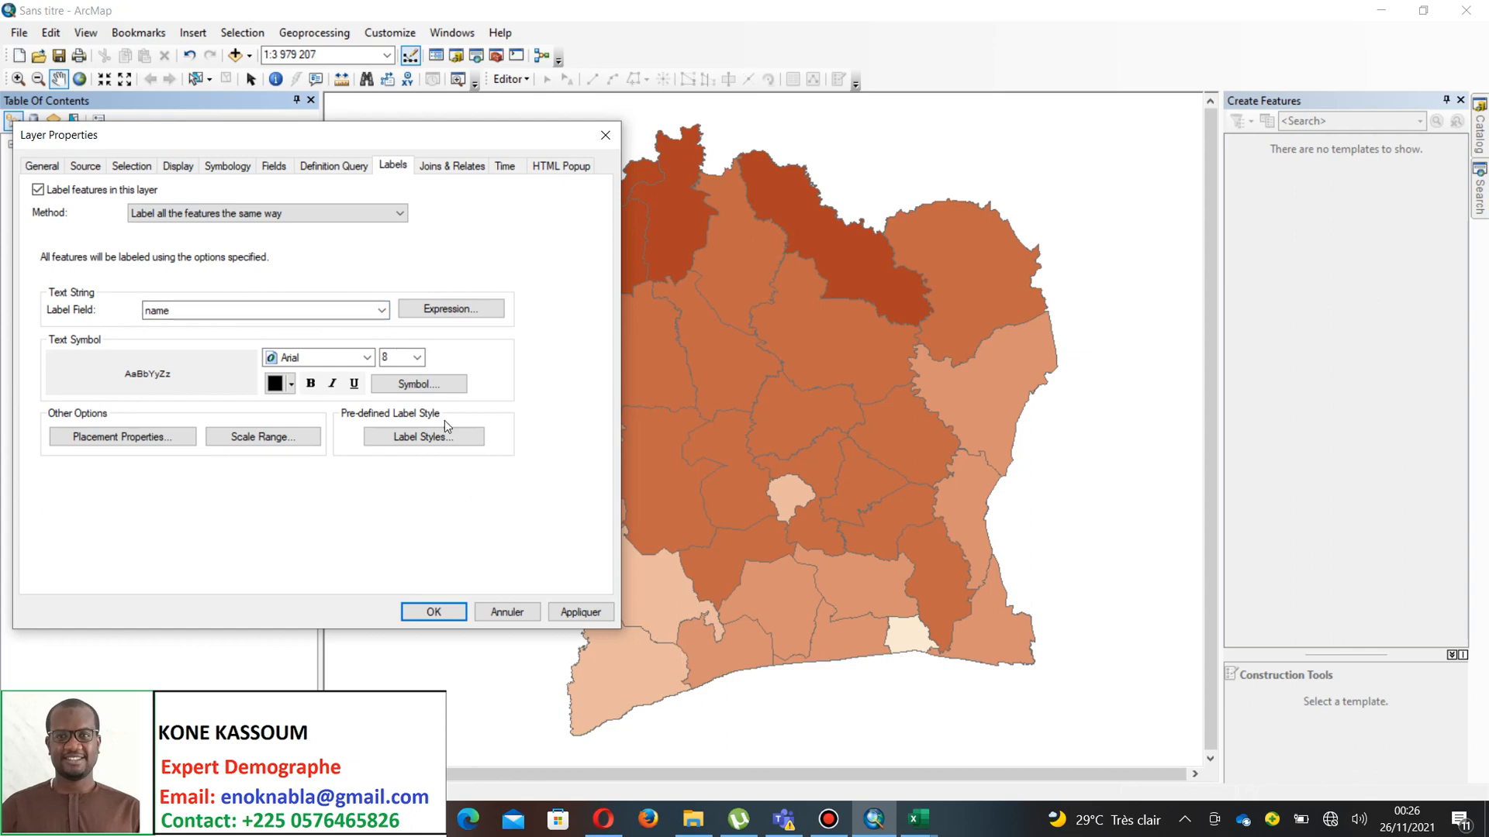
pyautogui.click(570, 614)
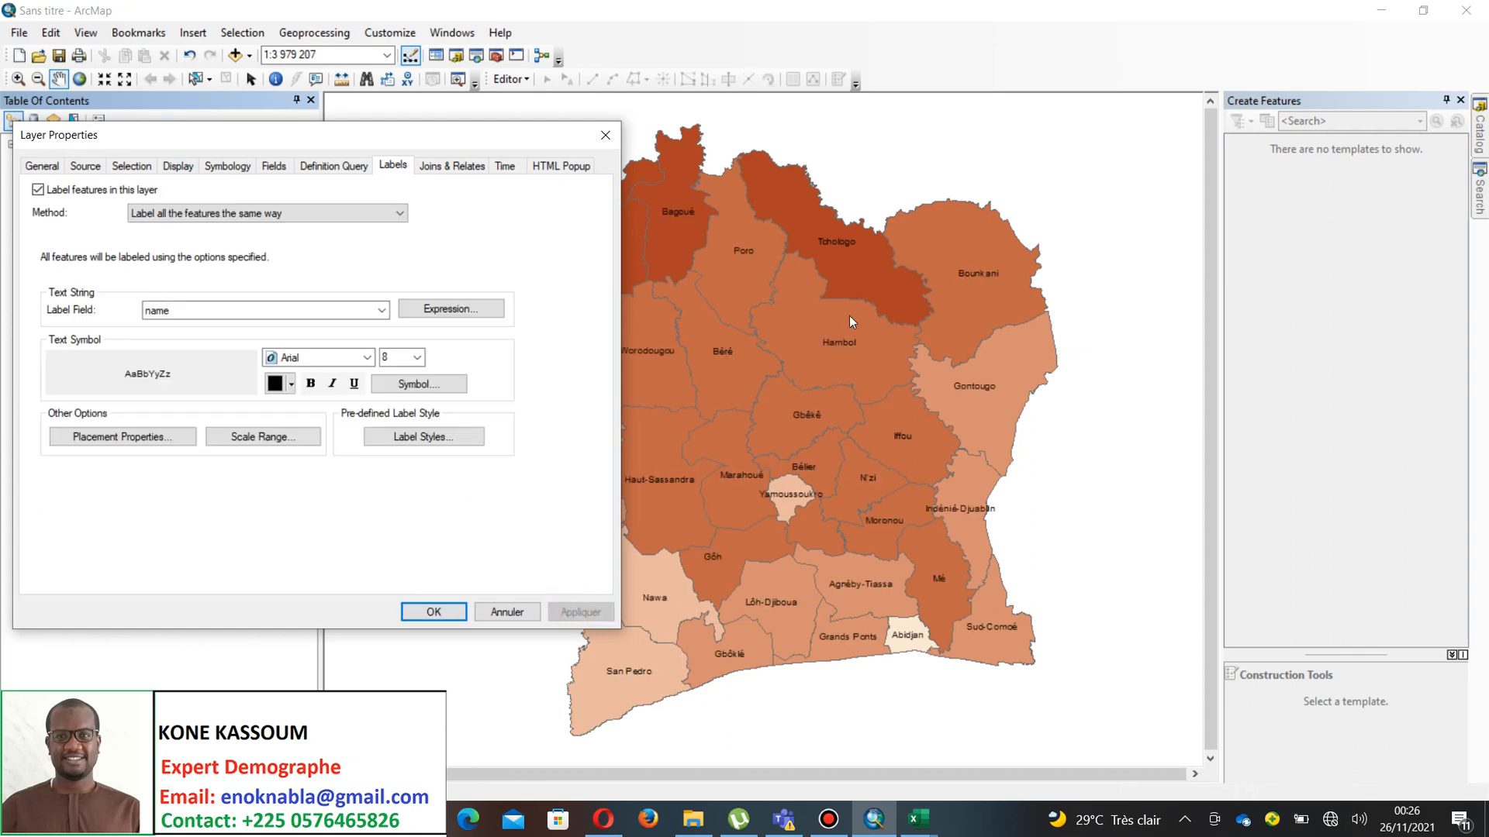
# - Switch the region labels to the Taux de pauvrété field and apply the change
pyautogui.click(381, 311)
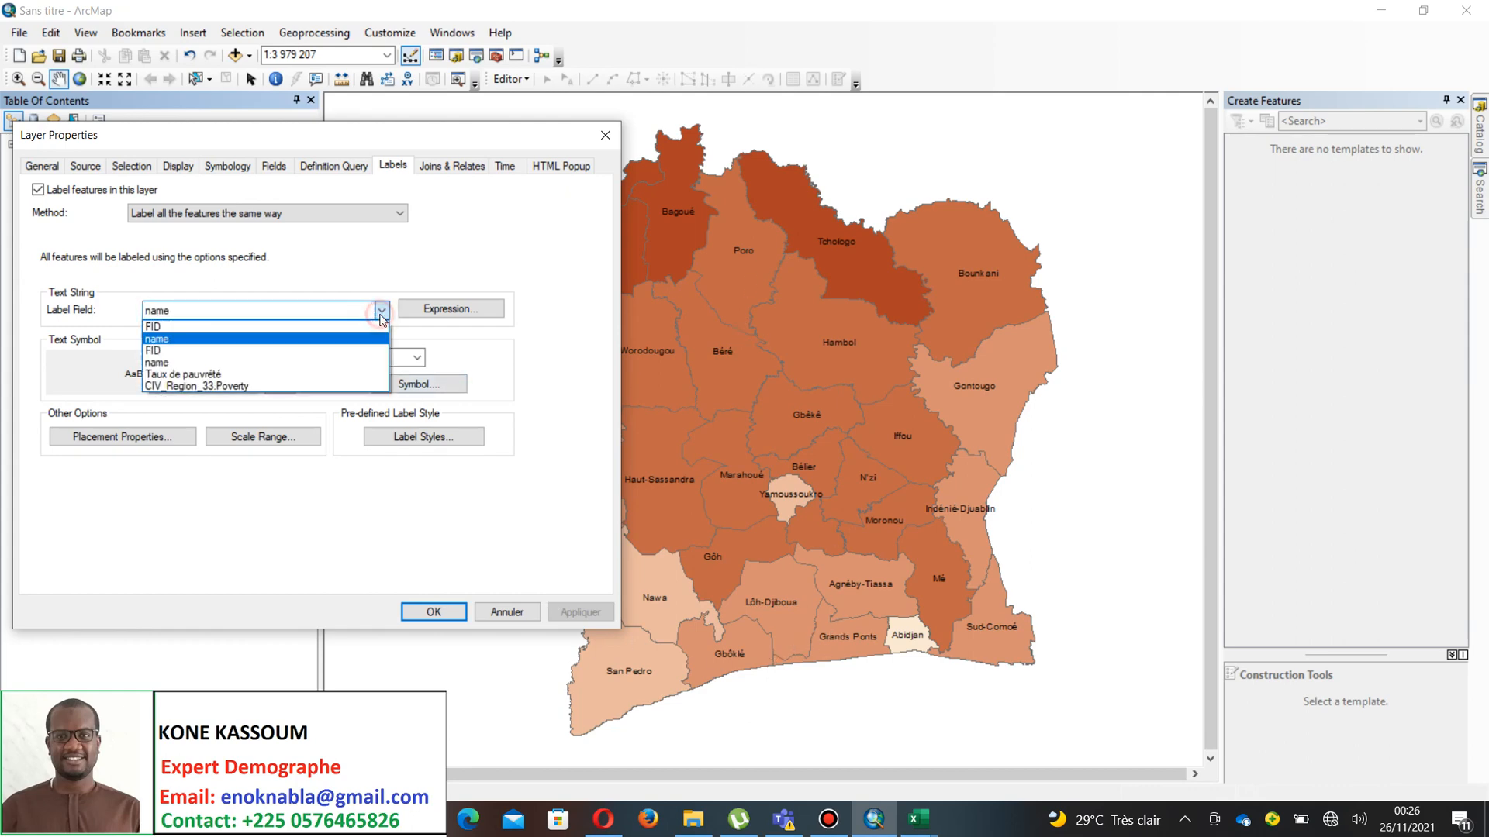
pyautogui.click(363, 375)
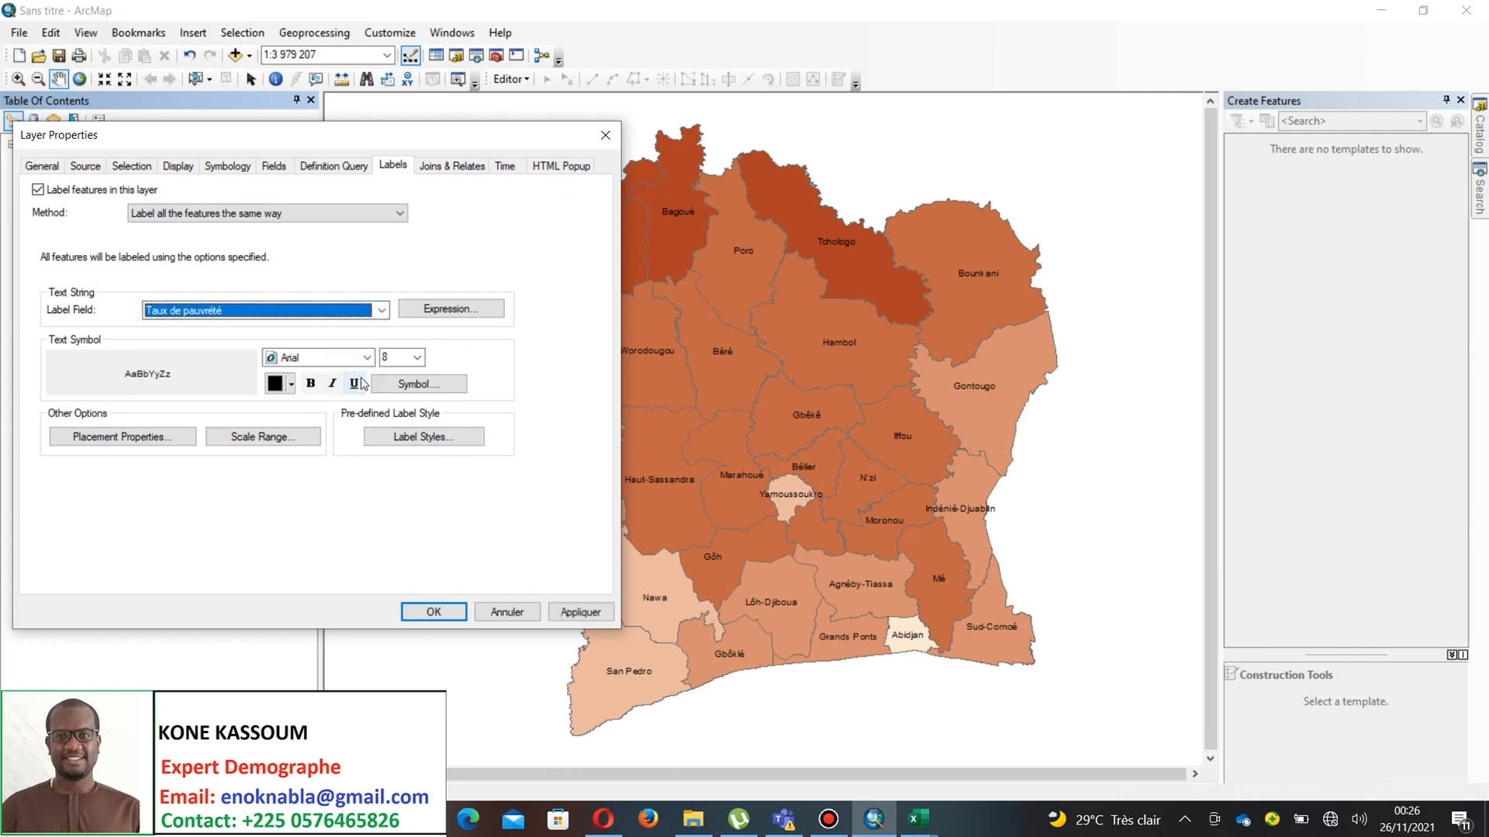
pyautogui.click(581, 612)
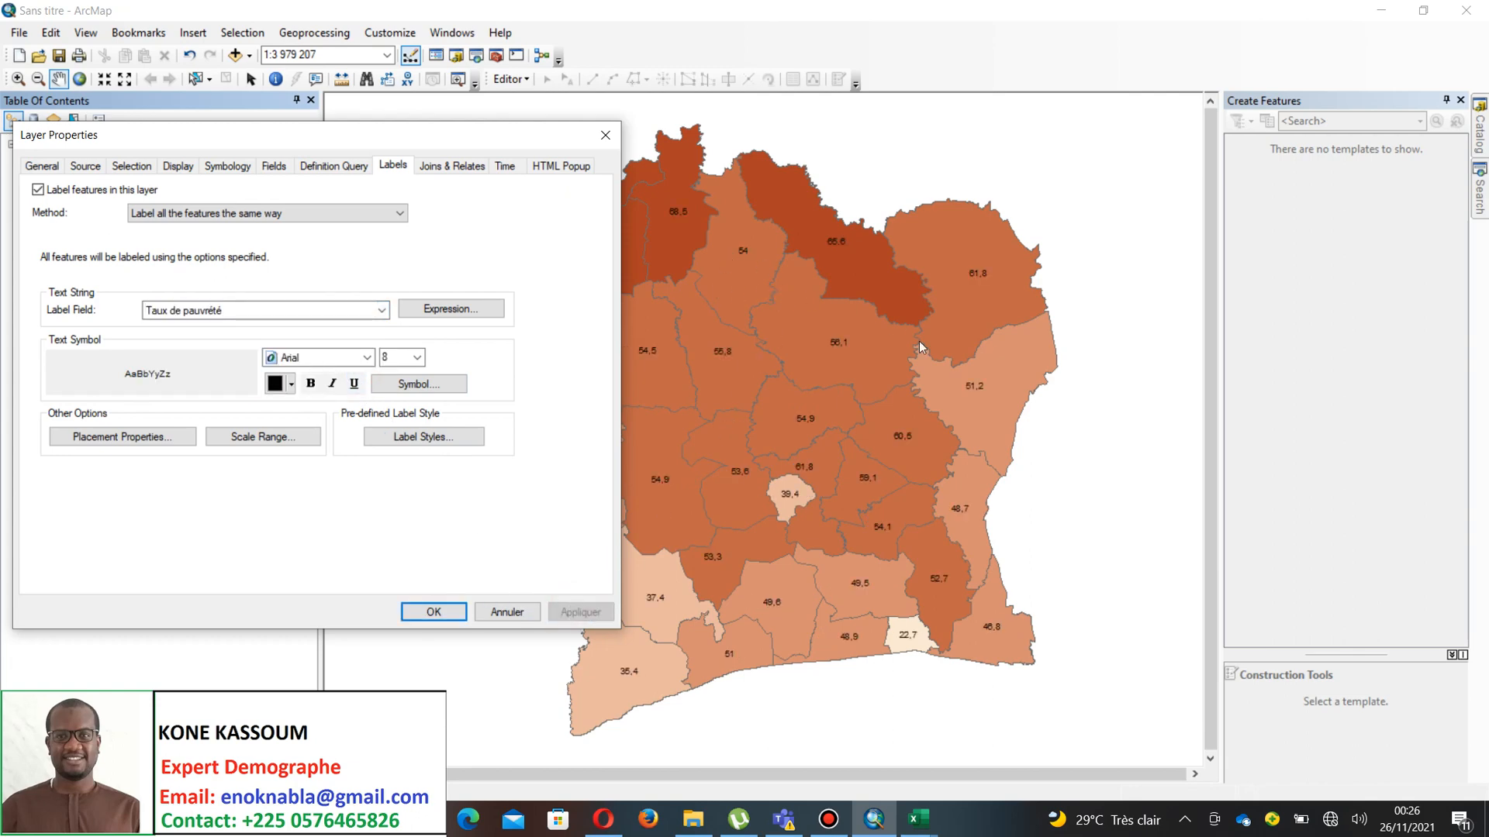
# - Set the label field to the second name field in the list, from the joined table, and apply it
pyautogui.click(380, 310)
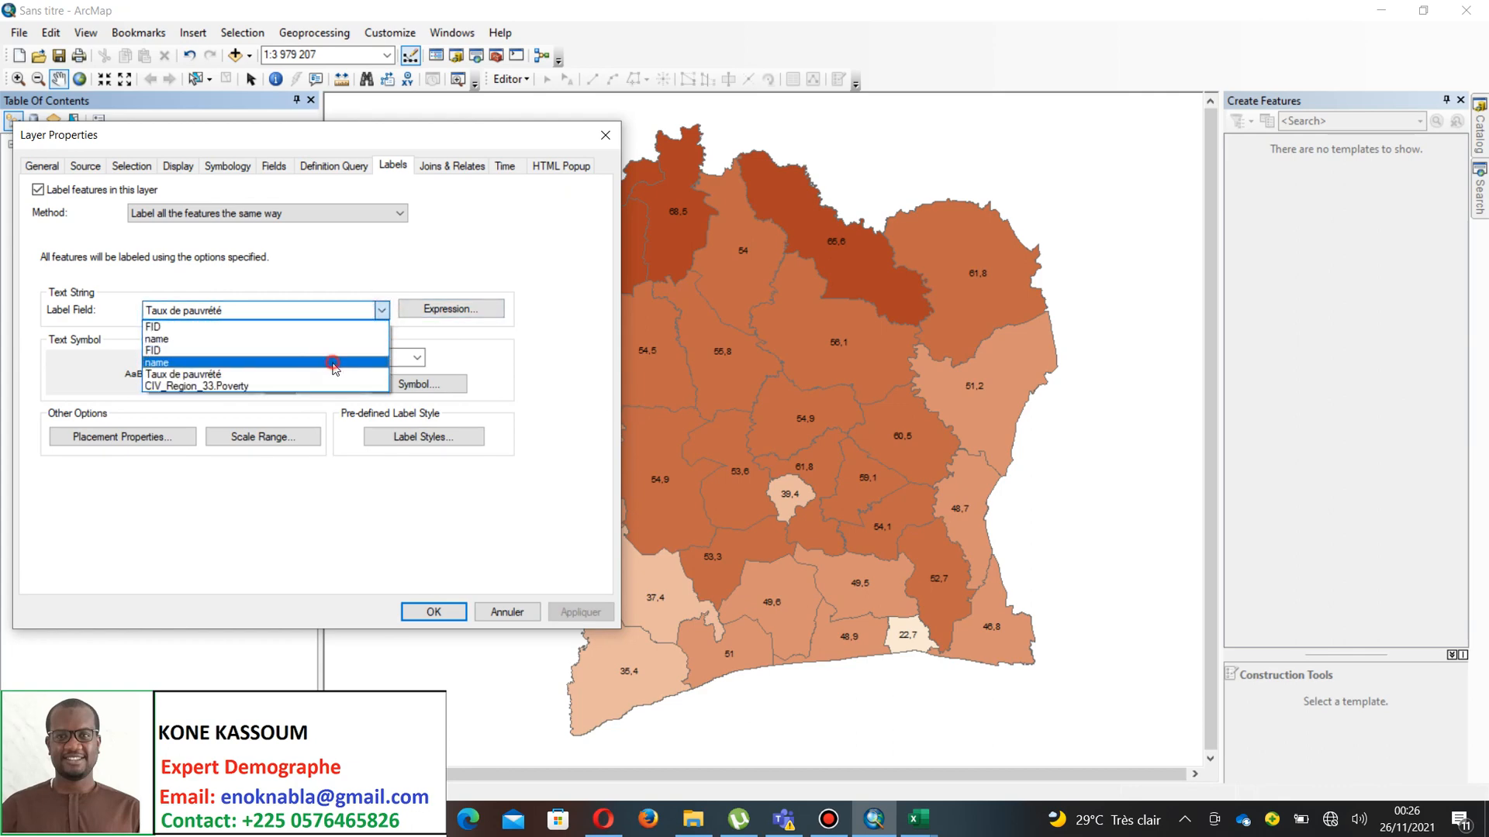
pyautogui.click(333, 363)
pyautogui.click(580, 612)
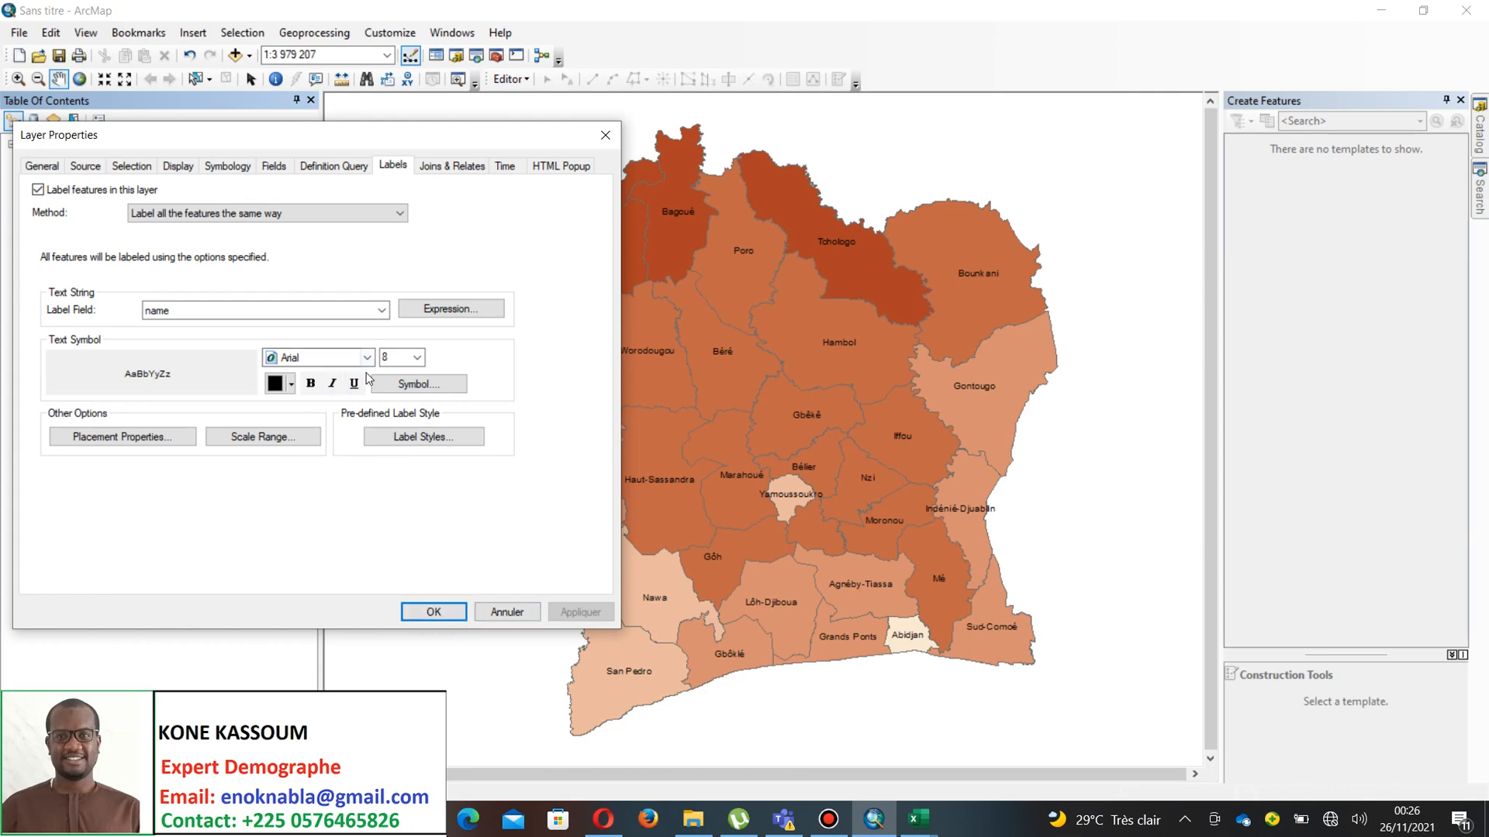
# - Set the region label font size to 12, apply it and close the layer properties
pyautogui.click(418, 358)
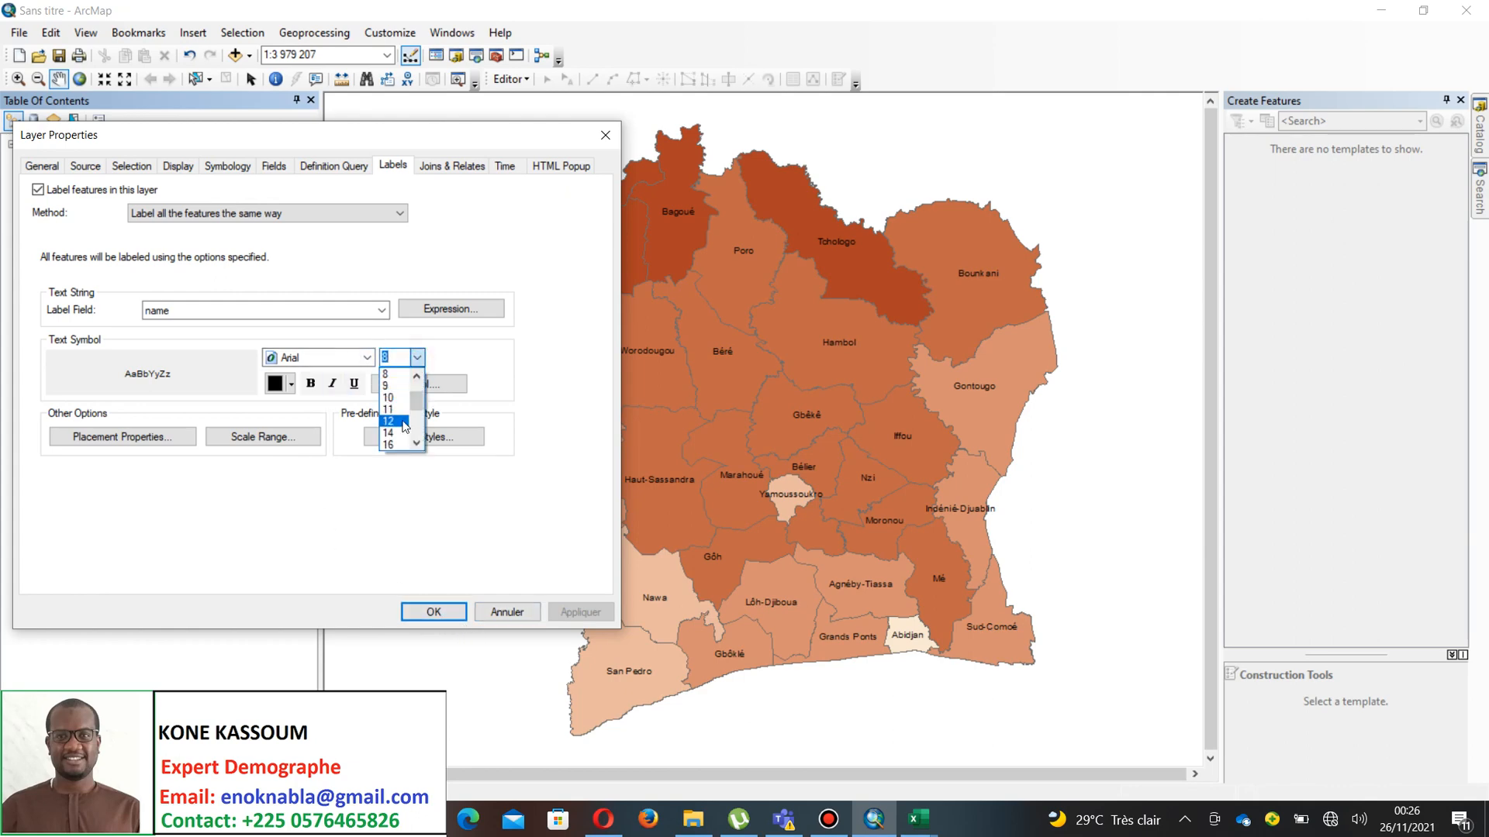
pyautogui.click(400, 419)
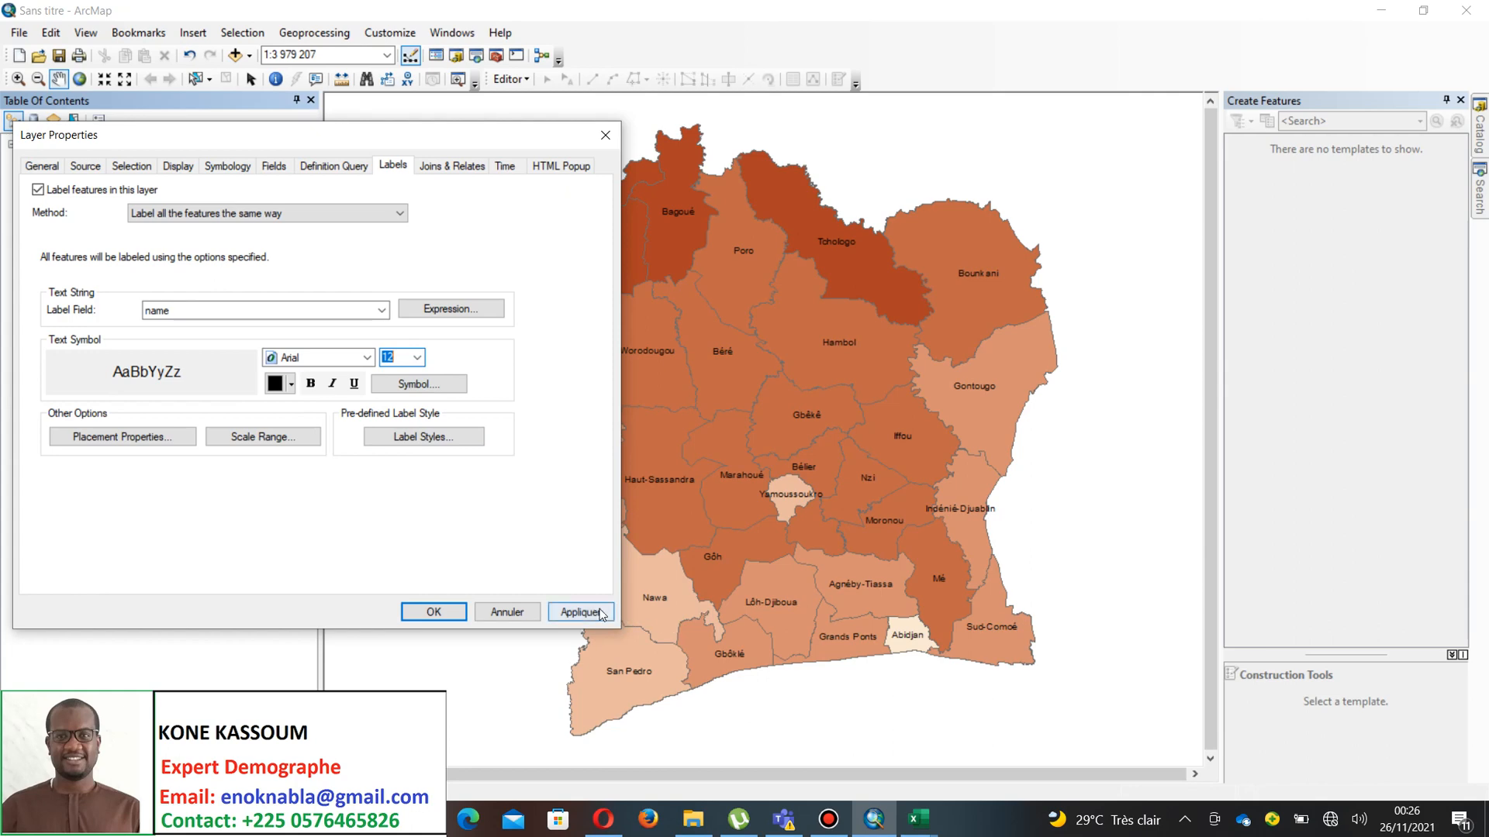
pyautogui.click(598, 613)
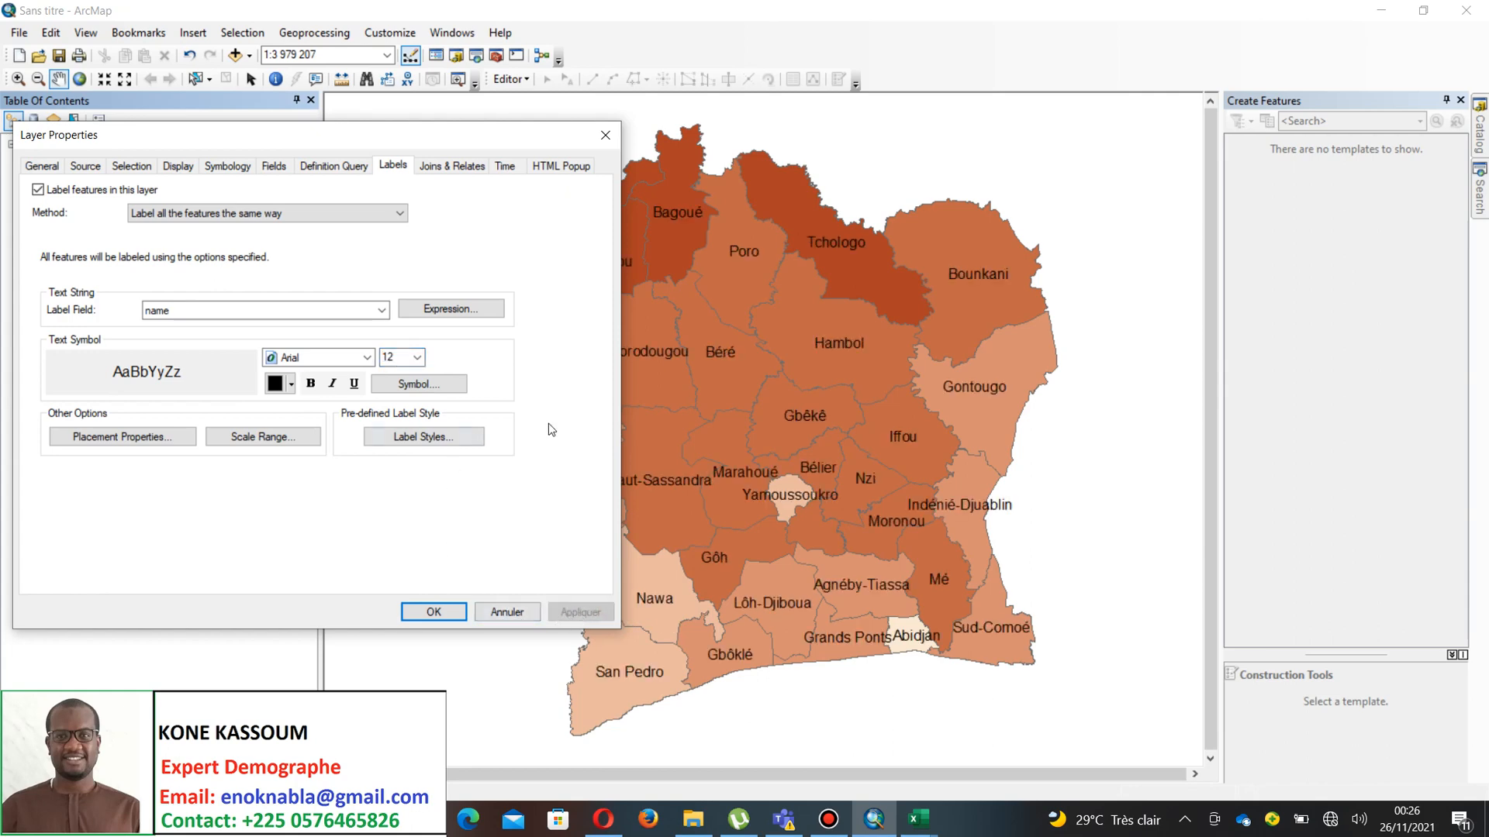
pyautogui.click(427, 611)
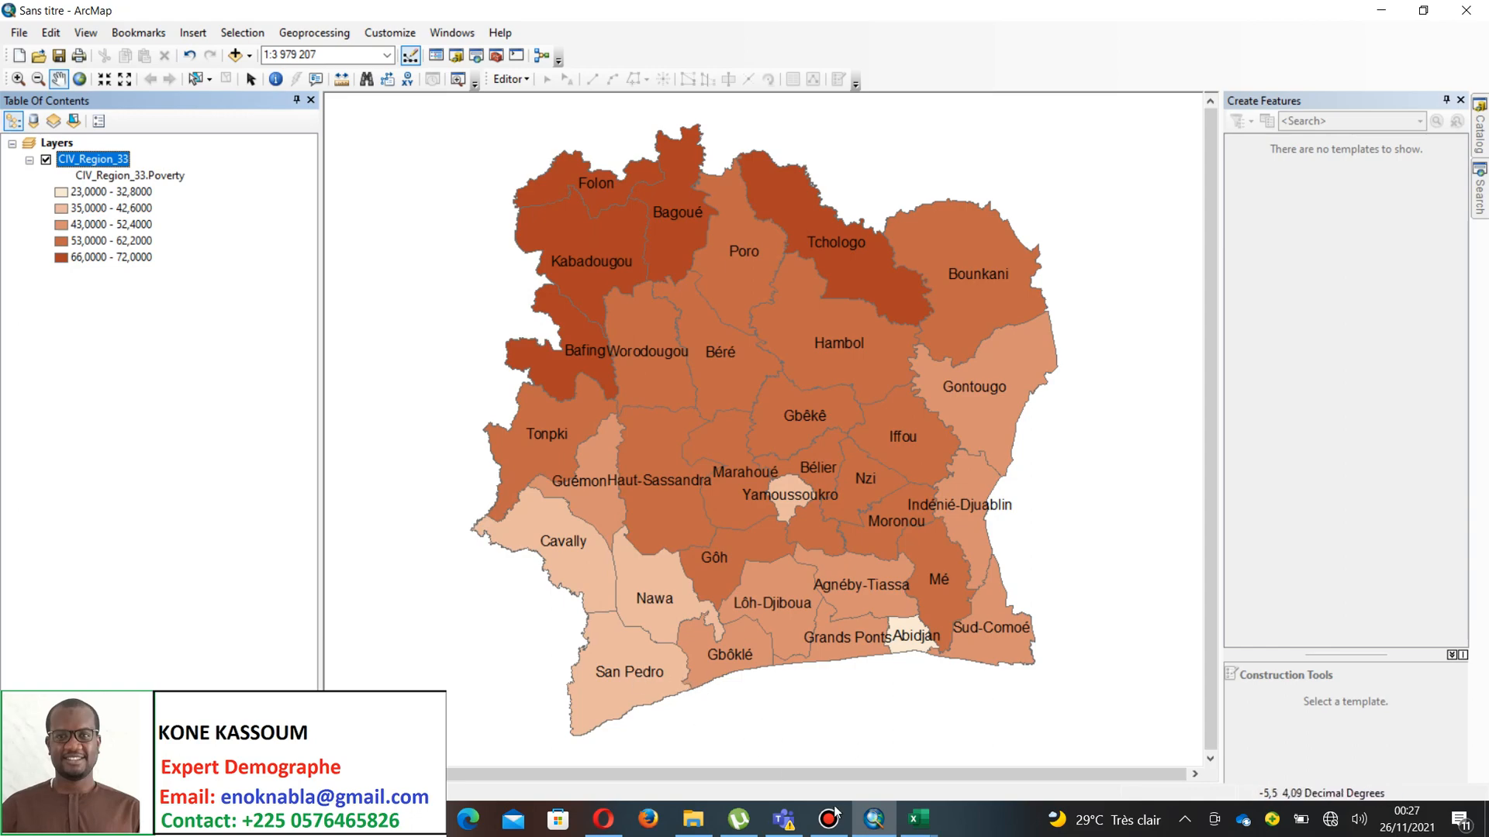
pyautogui.moveTo(838, 815)
pyautogui.moveTo(845, 770)
pyautogui.click(202, 36)
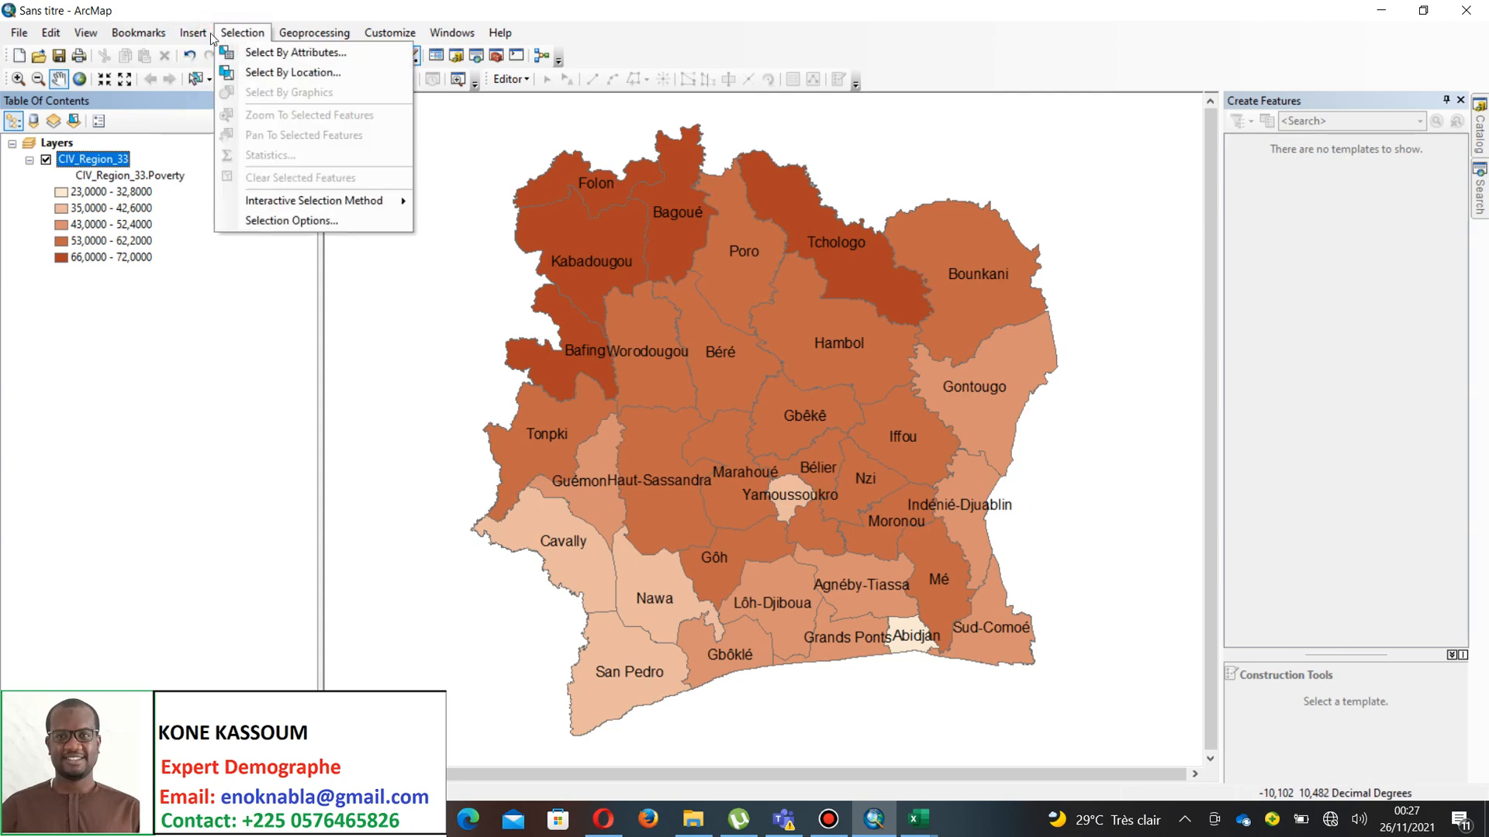
pyautogui.moveTo(26, 35)
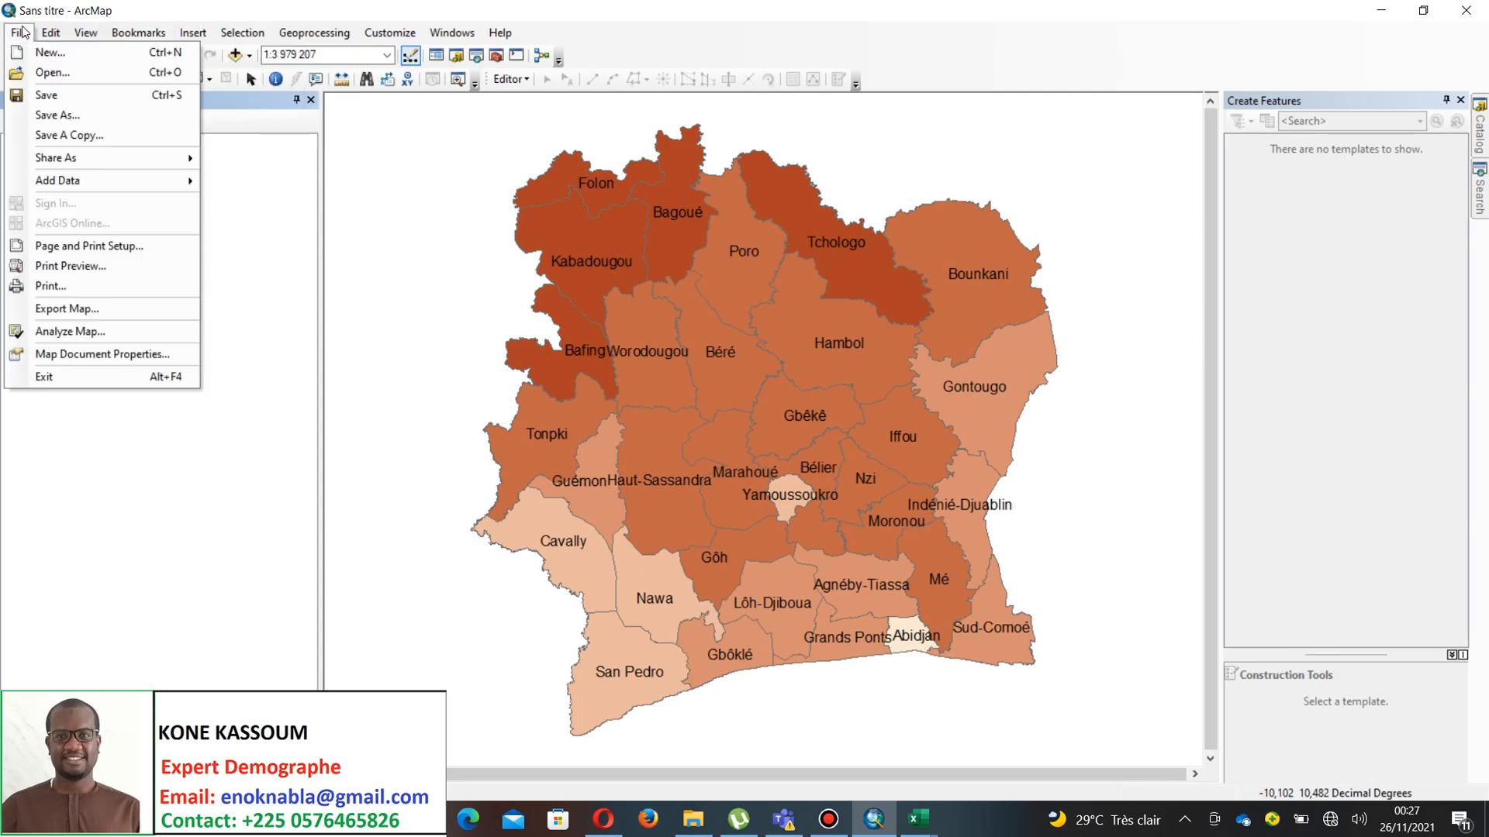
pyautogui.moveTo(88, 34)
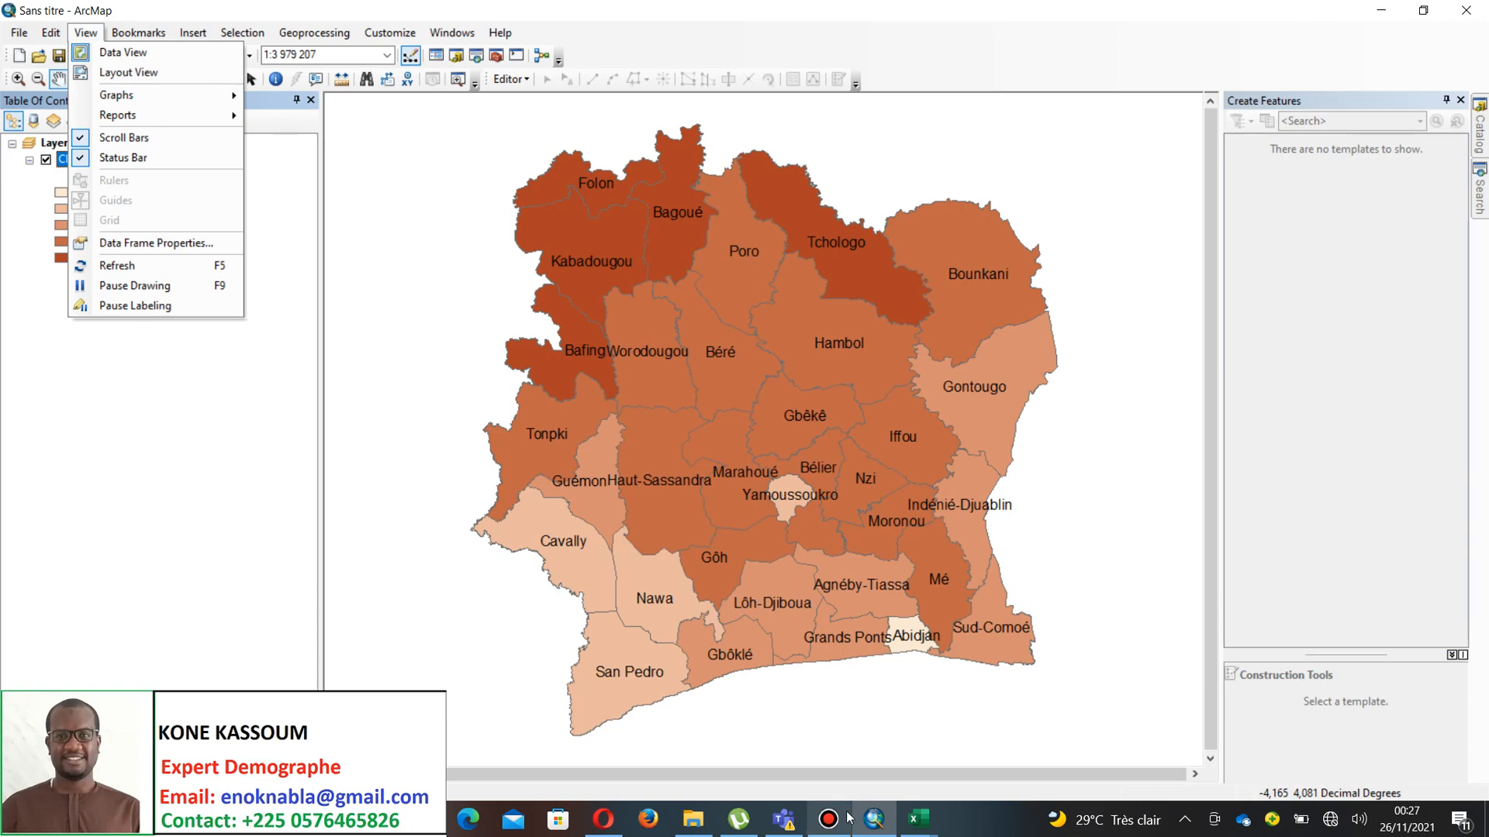
pyautogui.moveTo(849, 818)
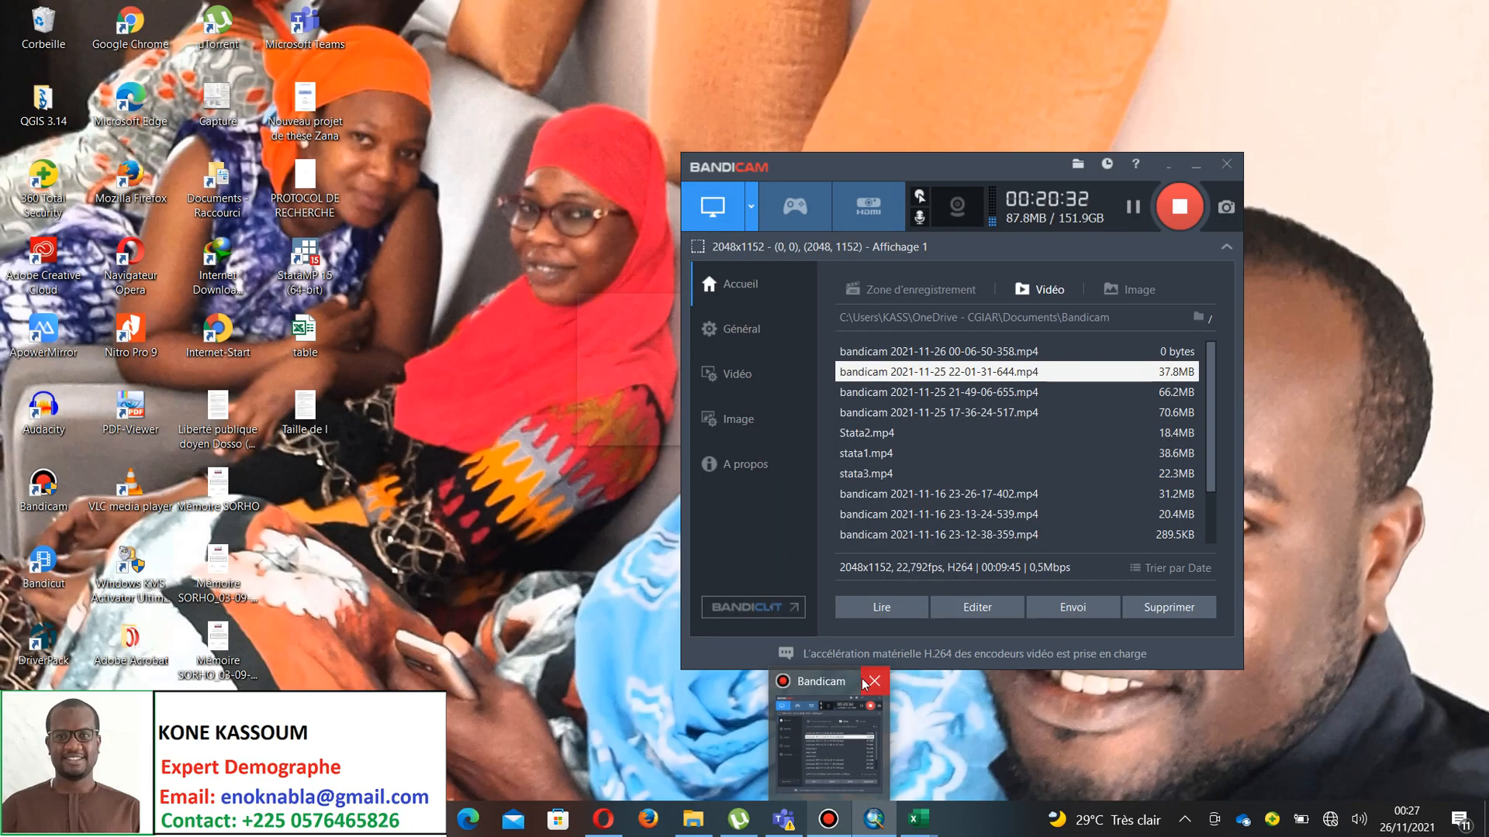
pyautogui.click(836, 687)
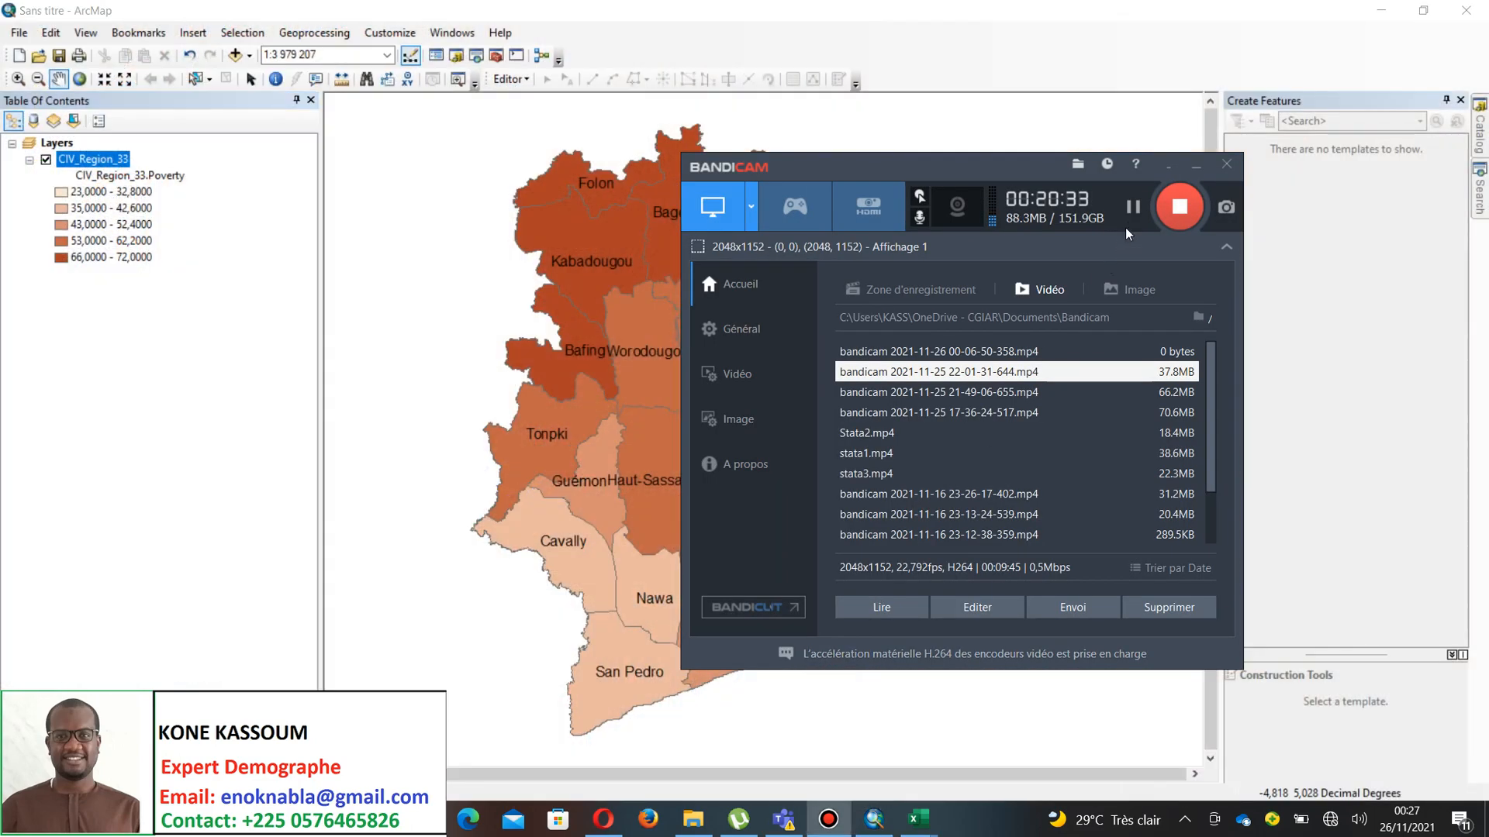
pyautogui.click(1132, 208)
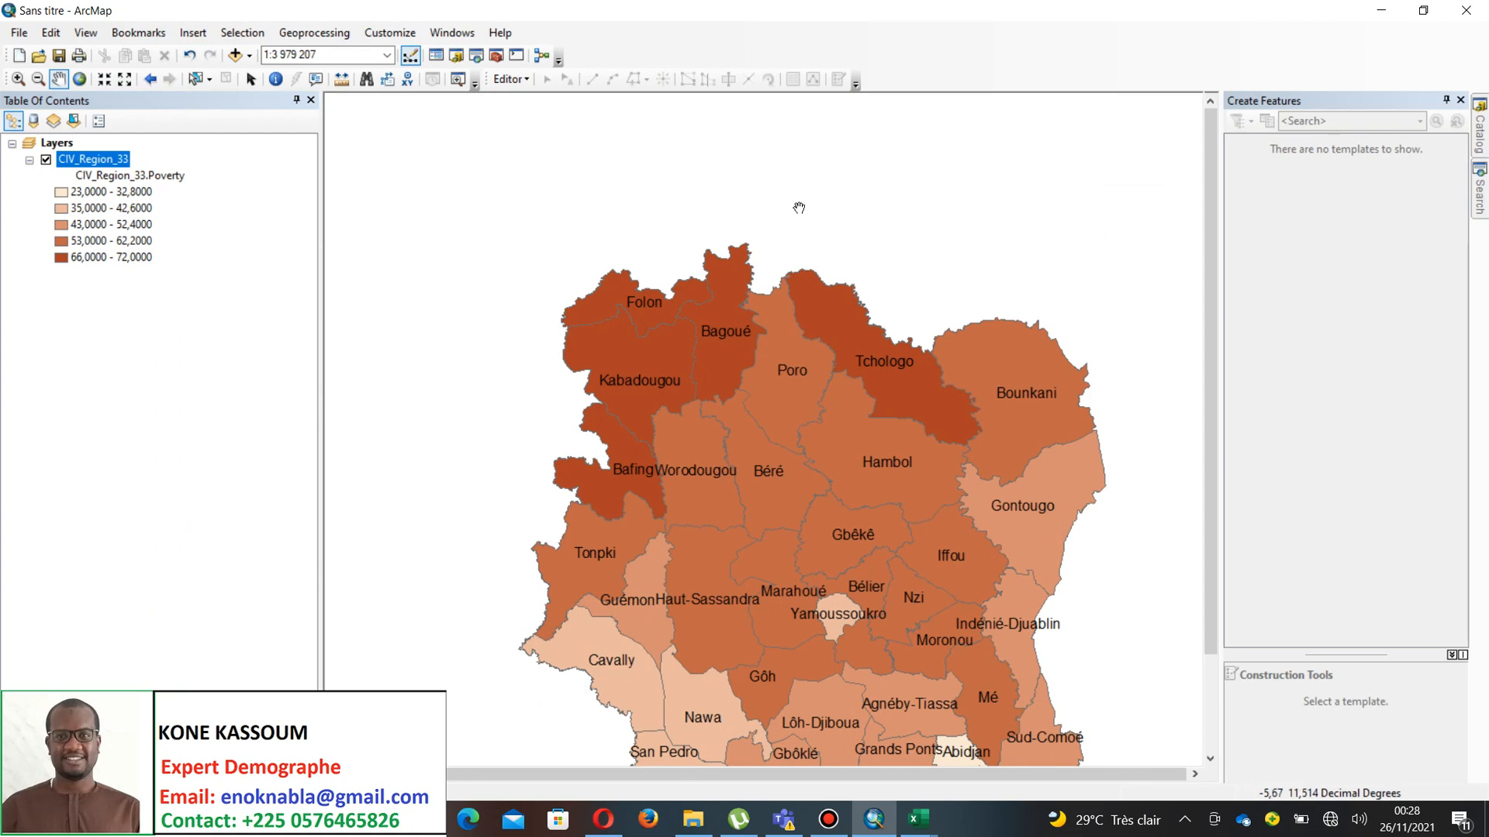
# - Display the Layout toolbar and dock it between the Tools and Editor toolbars
pyautogui.moveTo(800, 319); pyautogui.dragTo(779, 251)
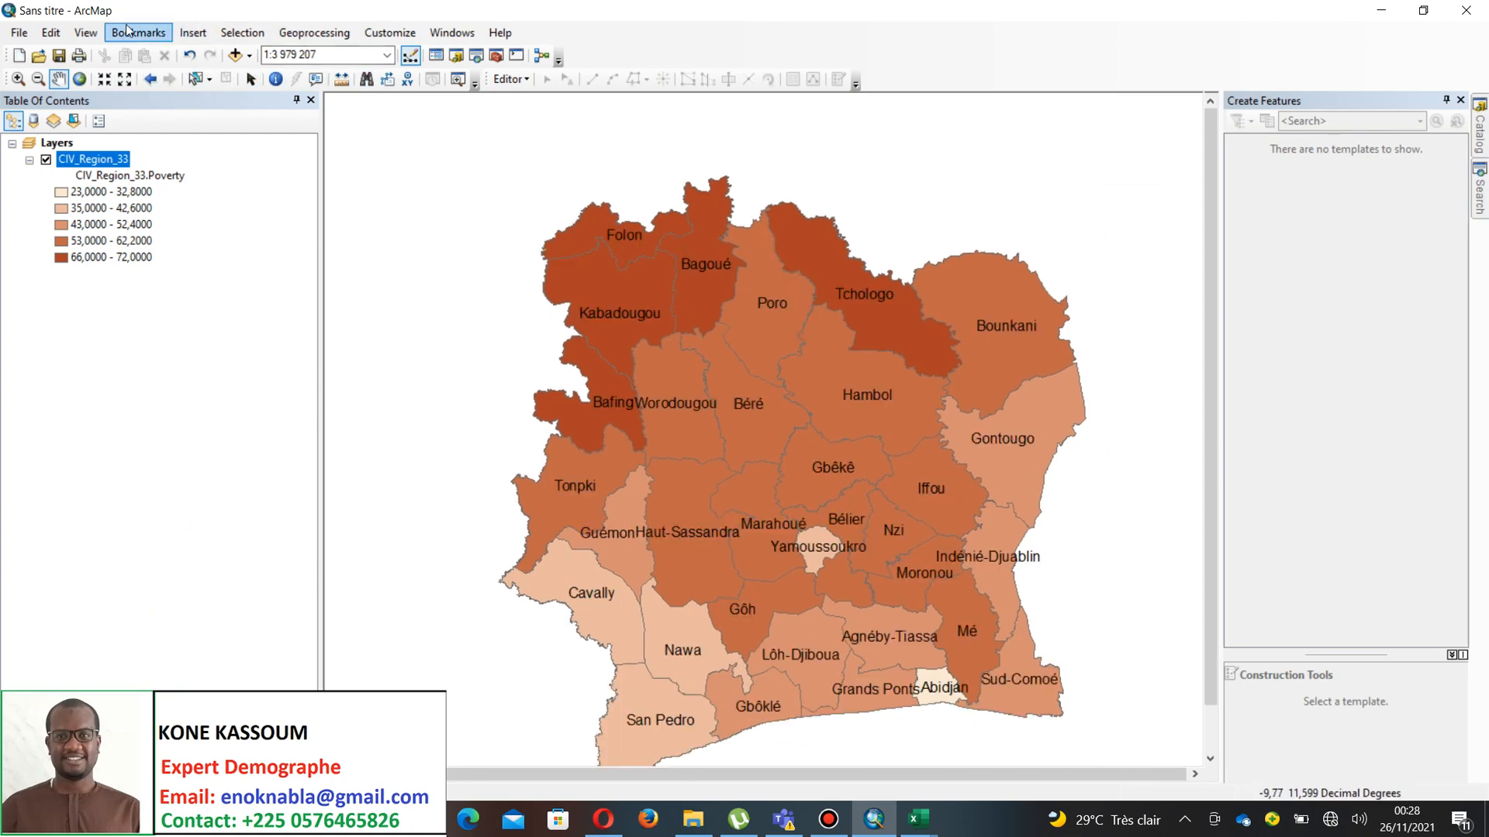
pyautogui.rightClick(624, 51)
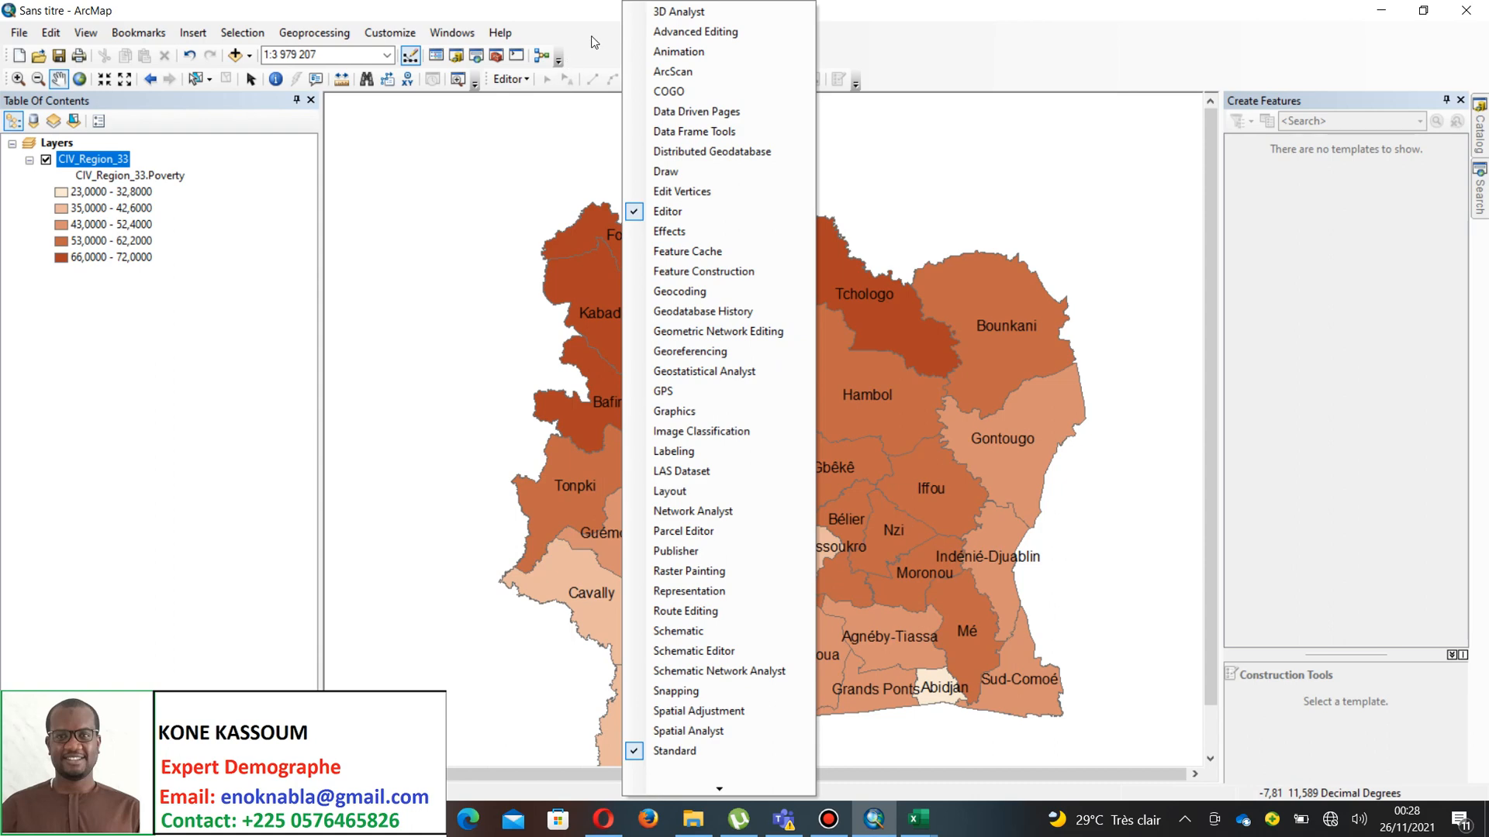
pyautogui.rightClick(919, 64)
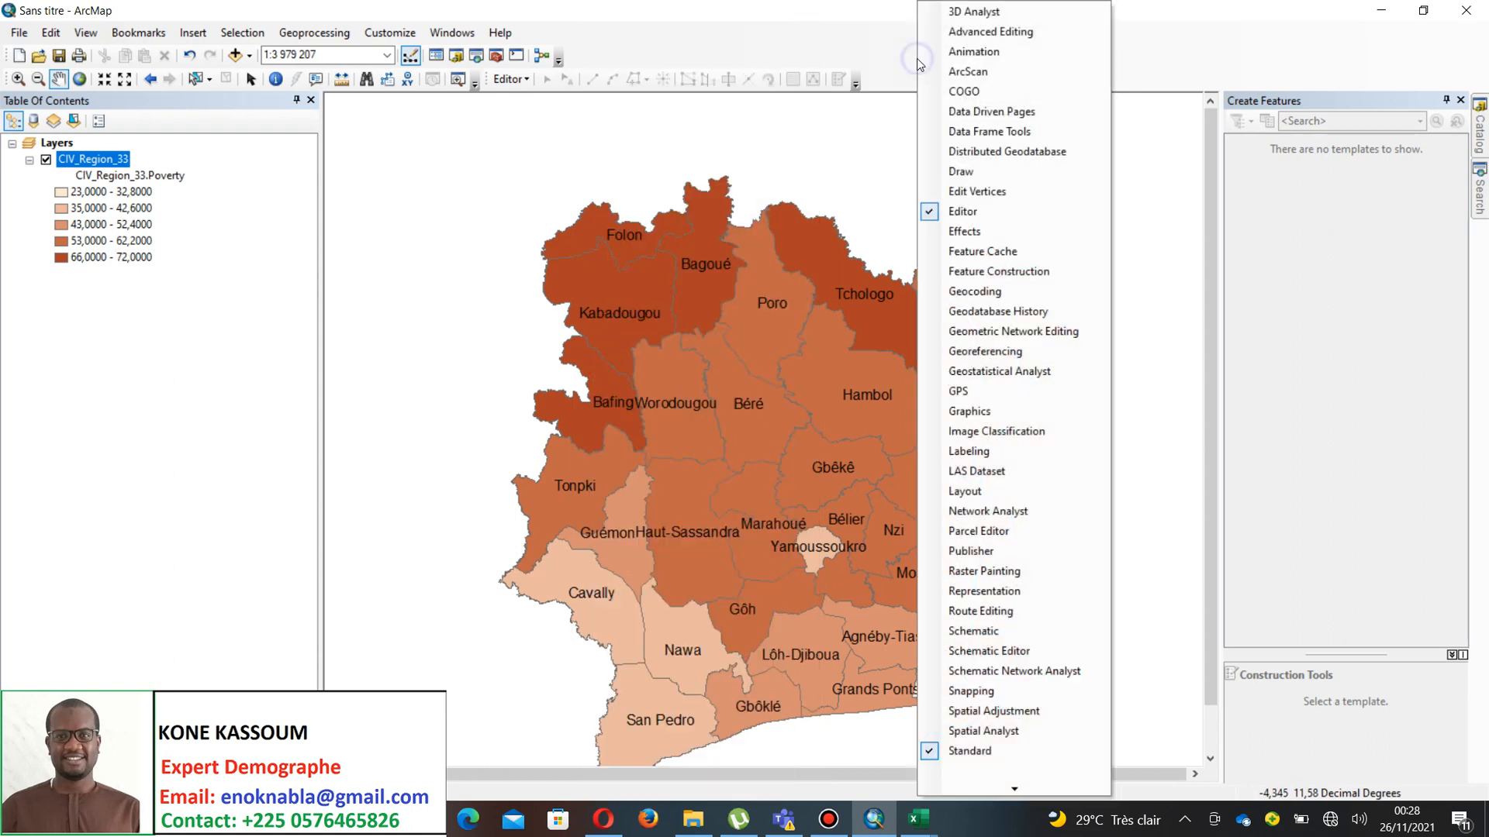
pyautogui.click(965, 492)
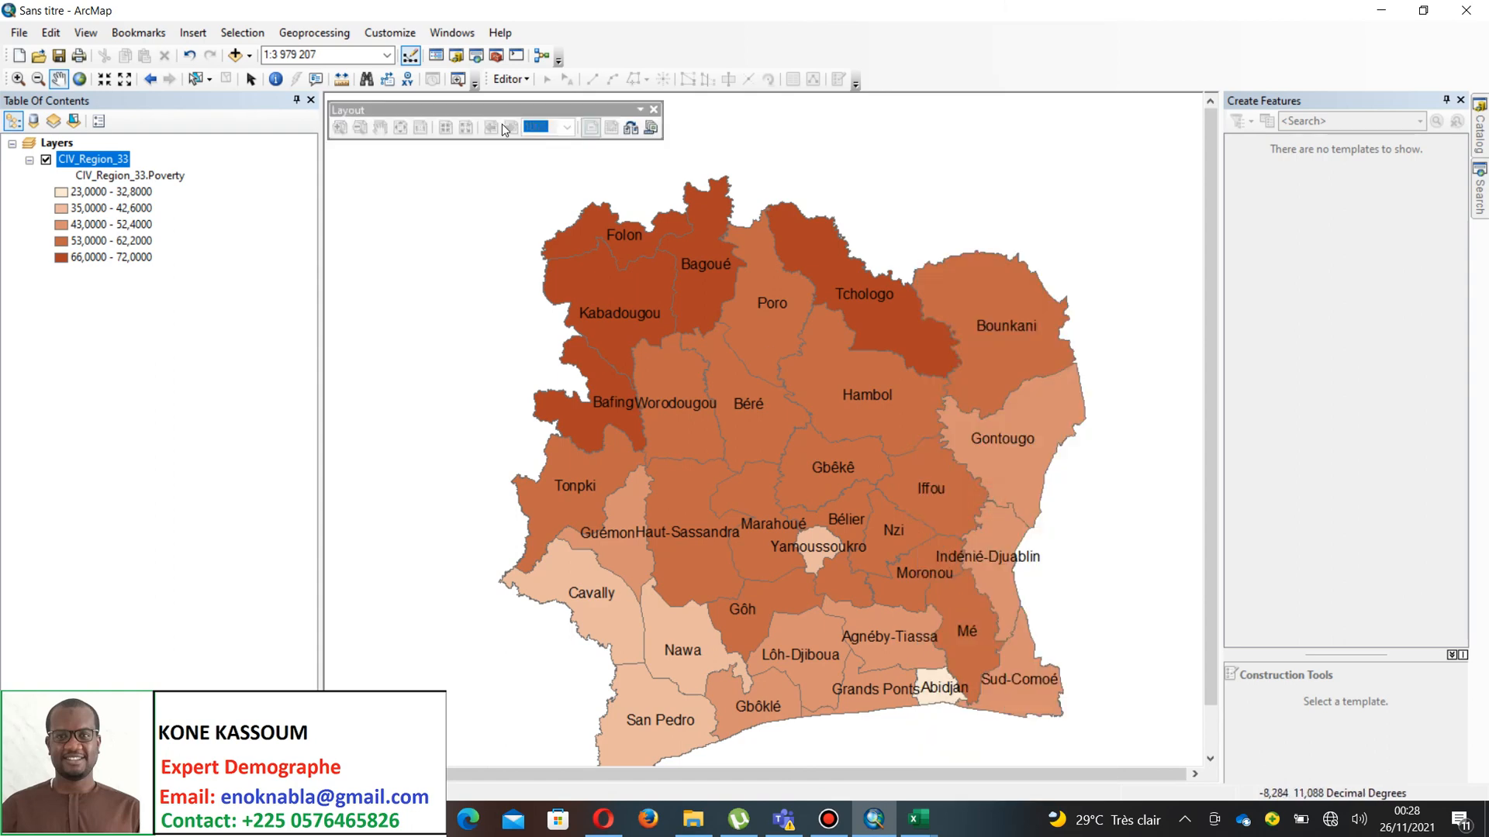
pyautogui.moveTo(469, 105); pyautogui.dragTo(485, 79)
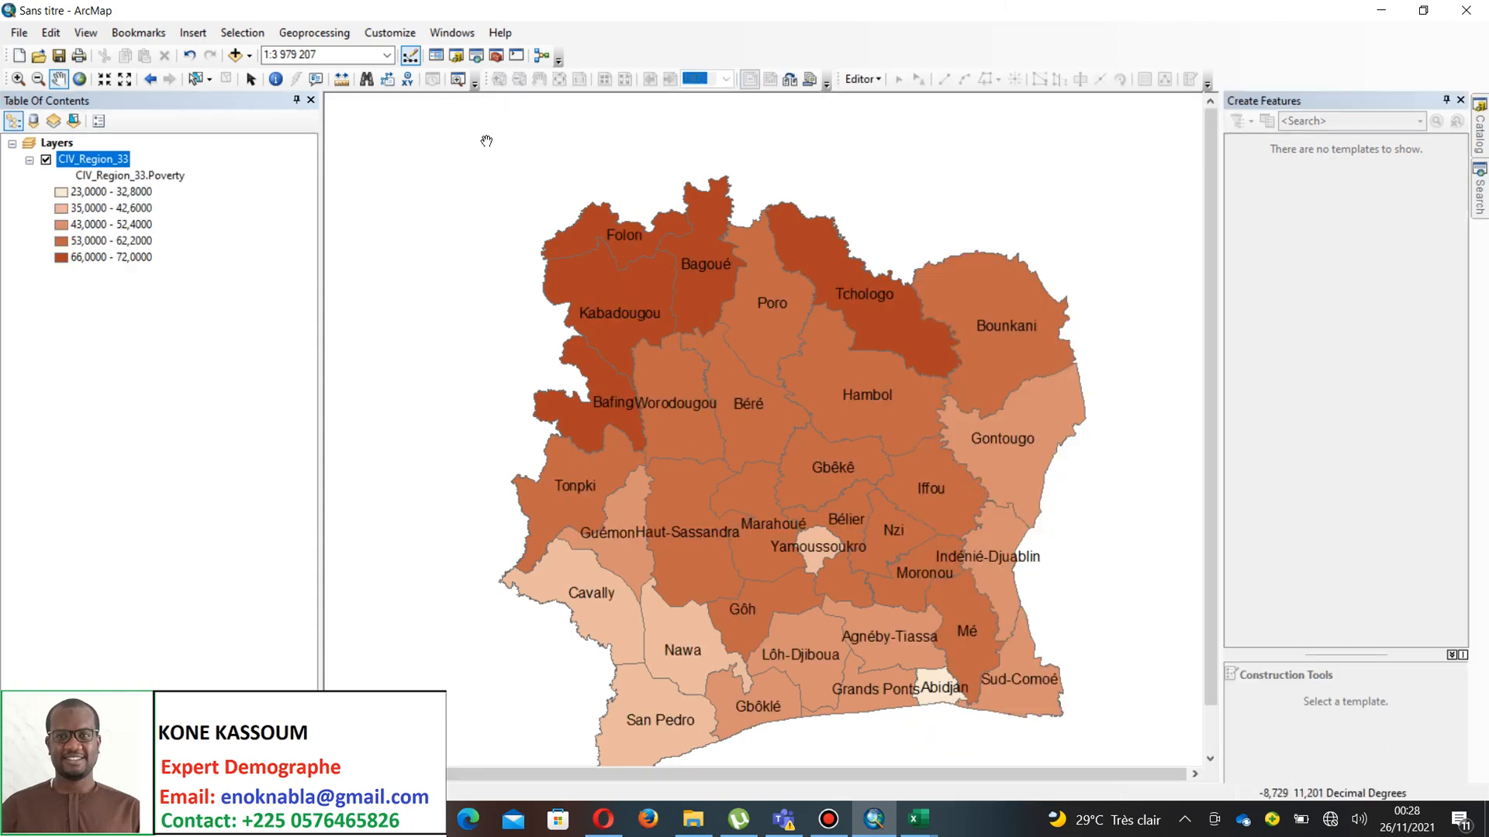
# - Open the template selection for changing the map's page layout
pyautogui.click(789, 81)
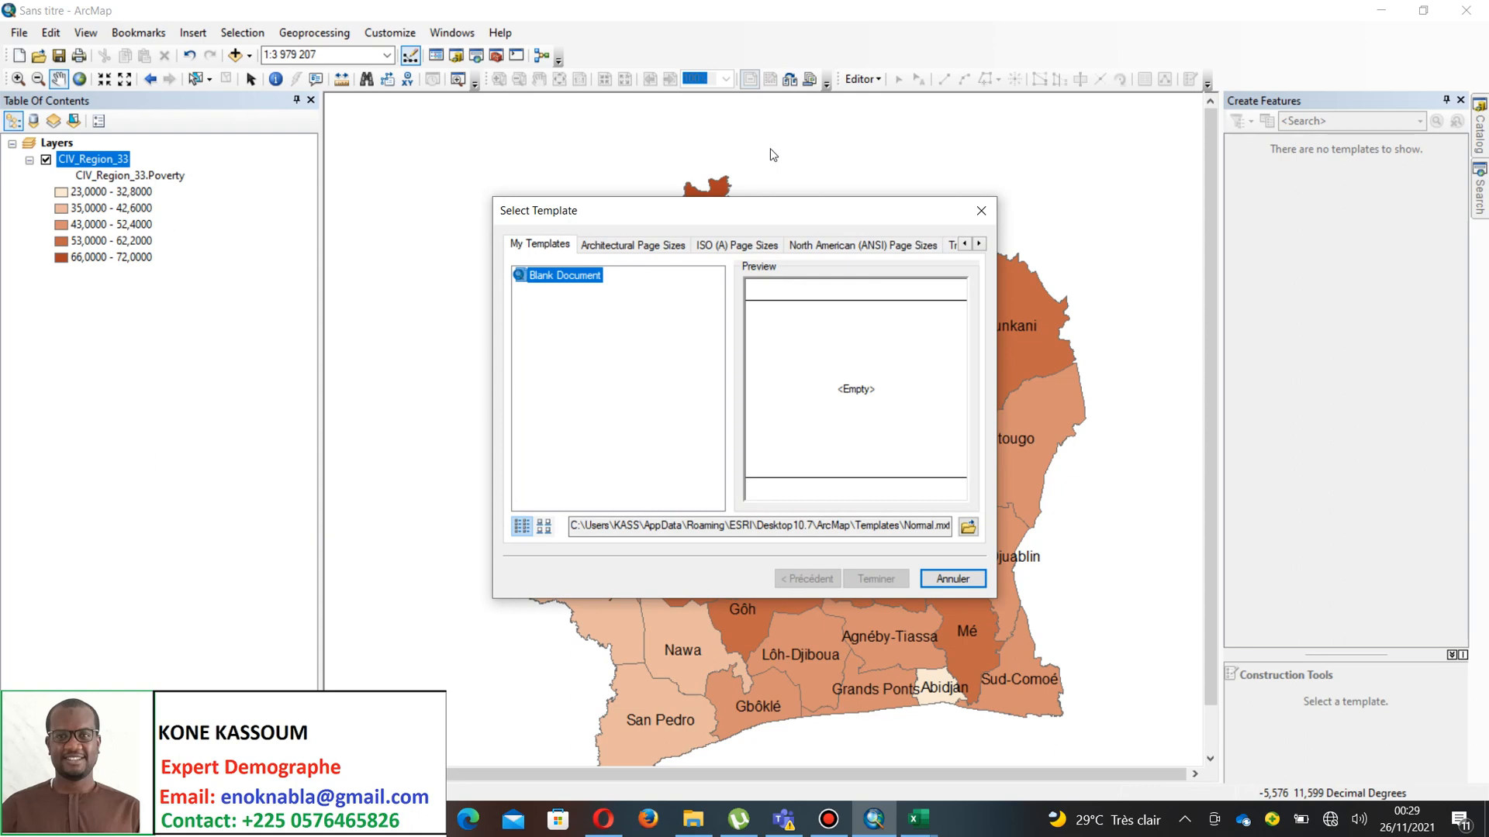